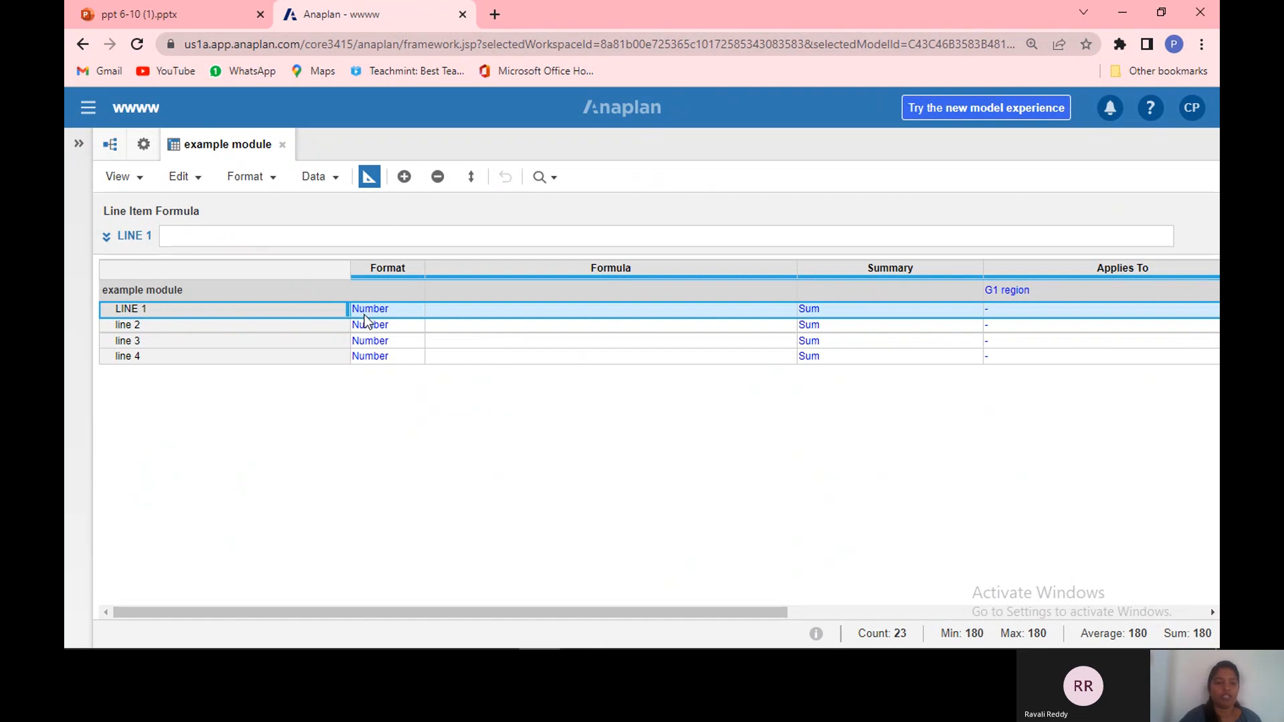
Step: Switch the example module back and forth between grid view and blueprint view
click(368, 178)
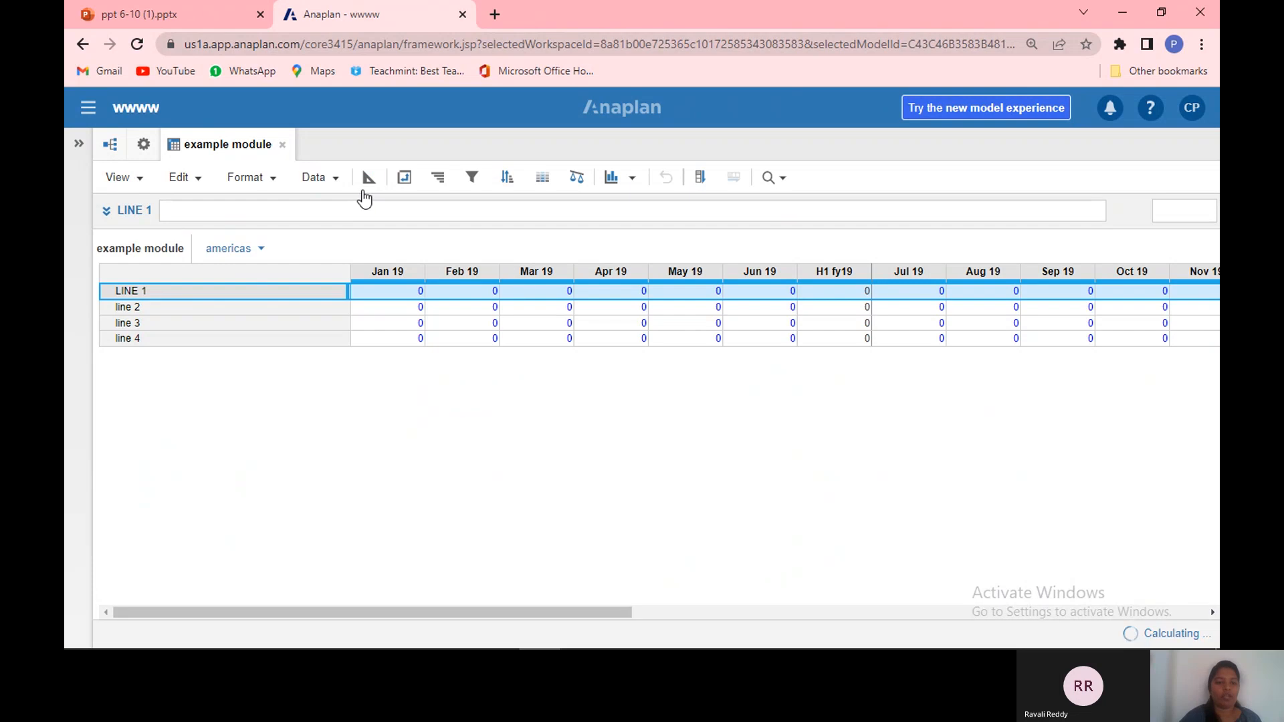
click(368, 183)
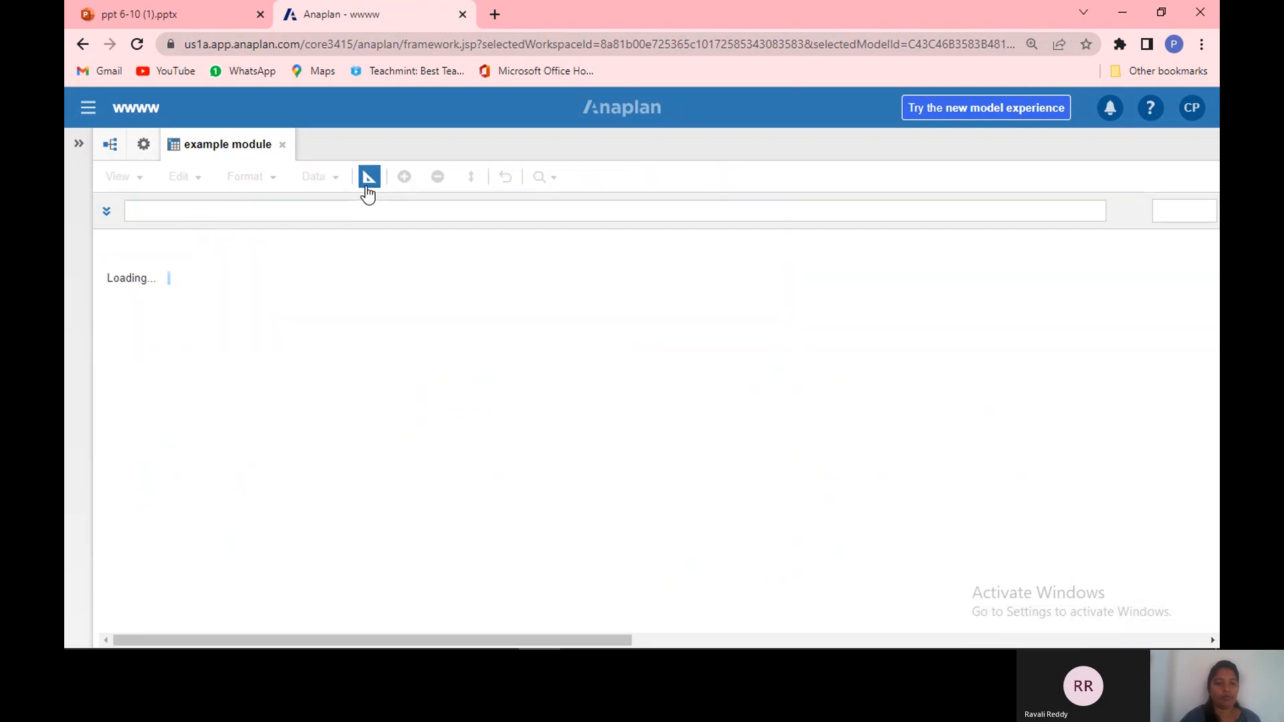
click(367, 190)
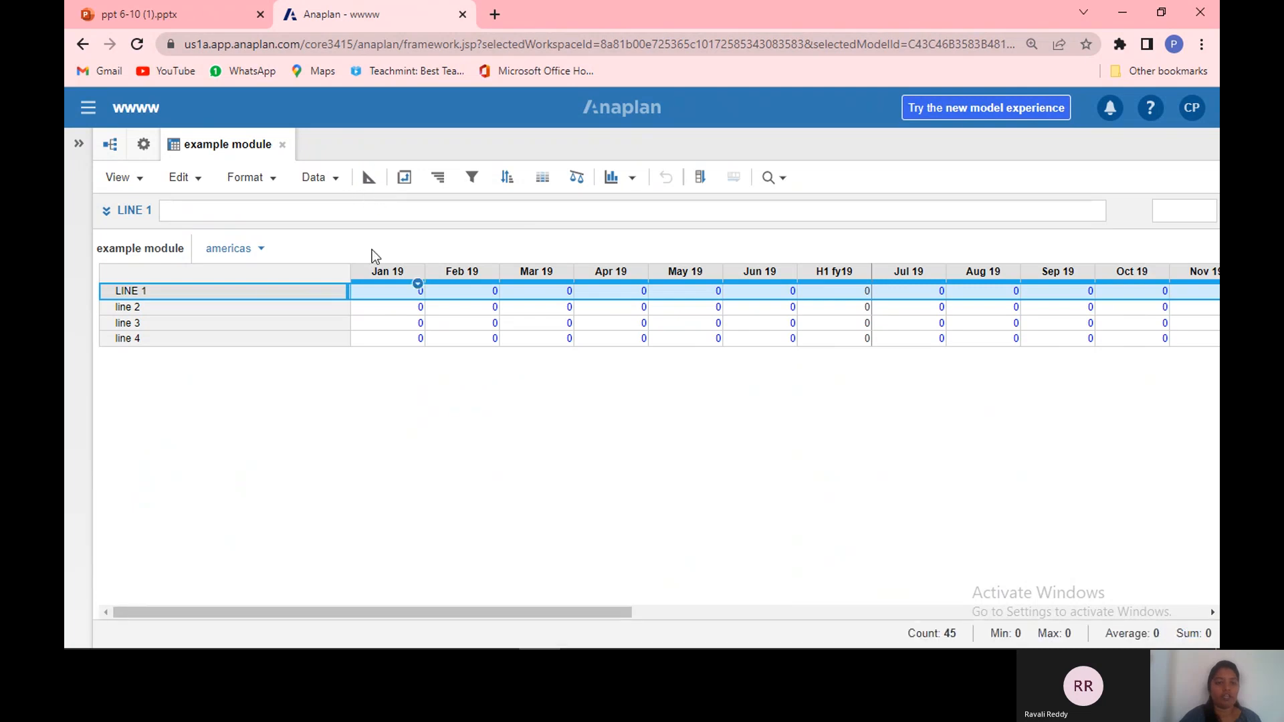
click(369, 177)
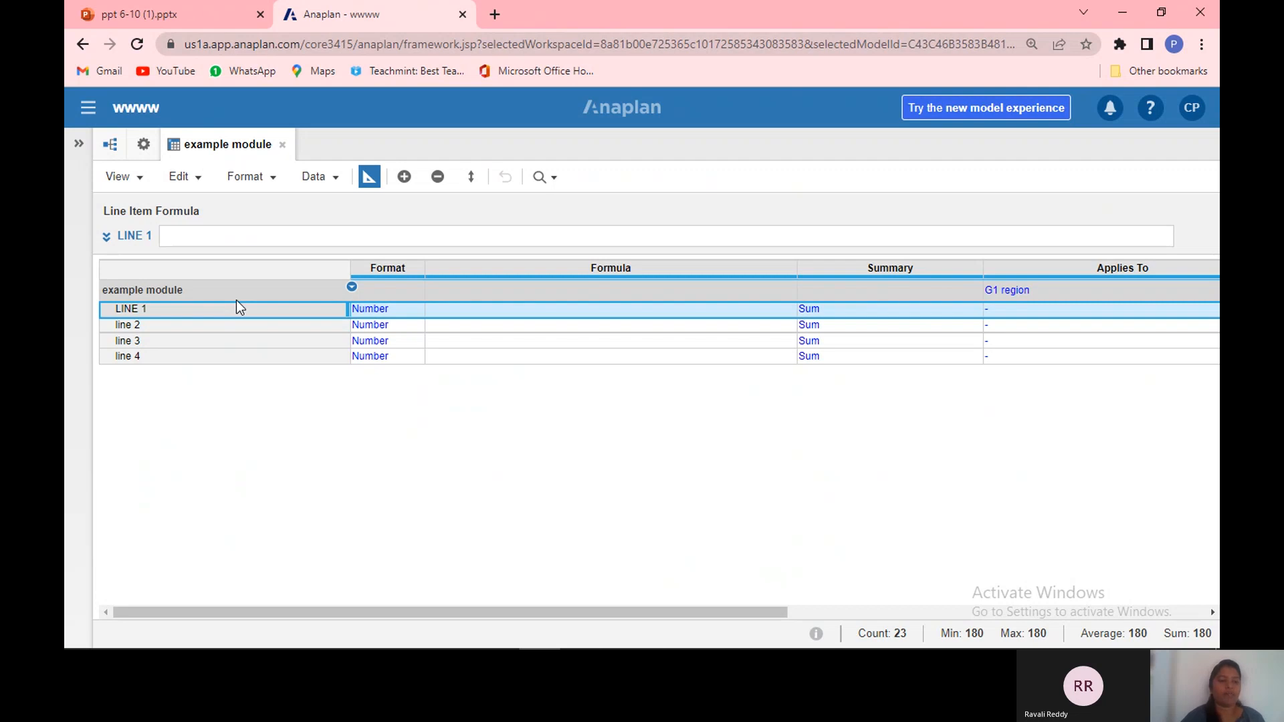
click(369, 179)
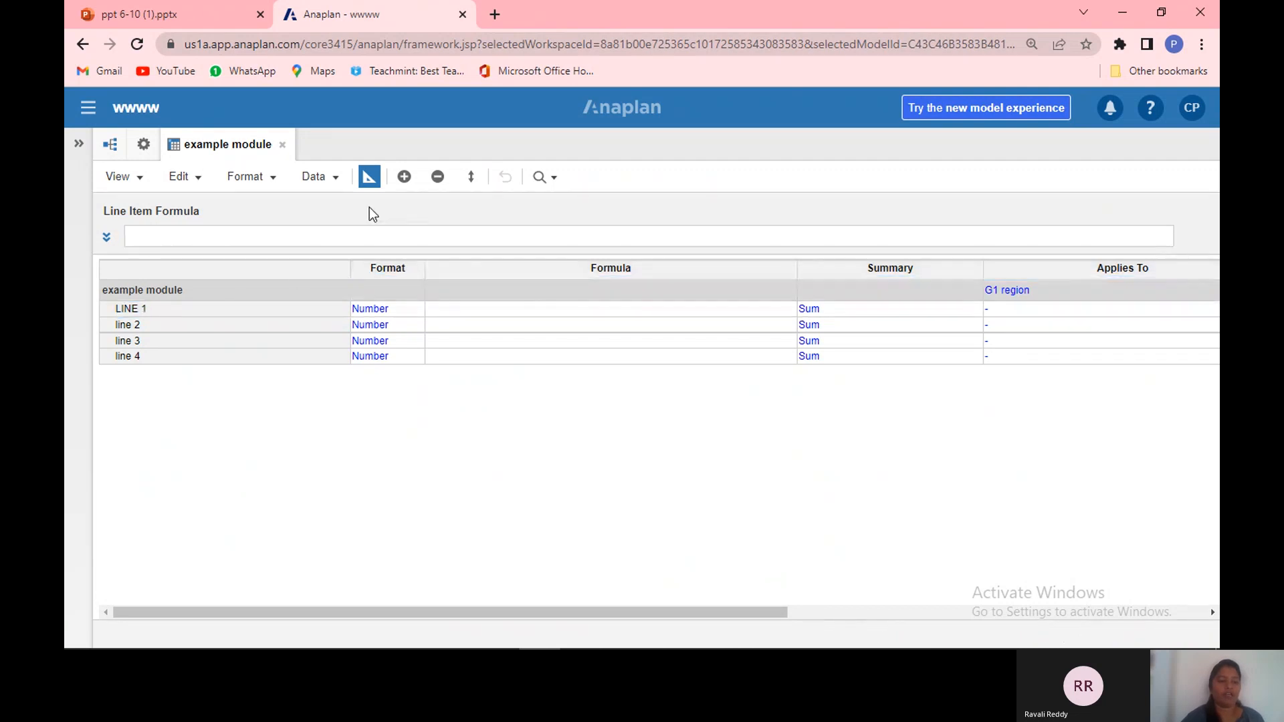
Step: Insert a new line item named line 5 positioned at the end of the list
click(404, 178)
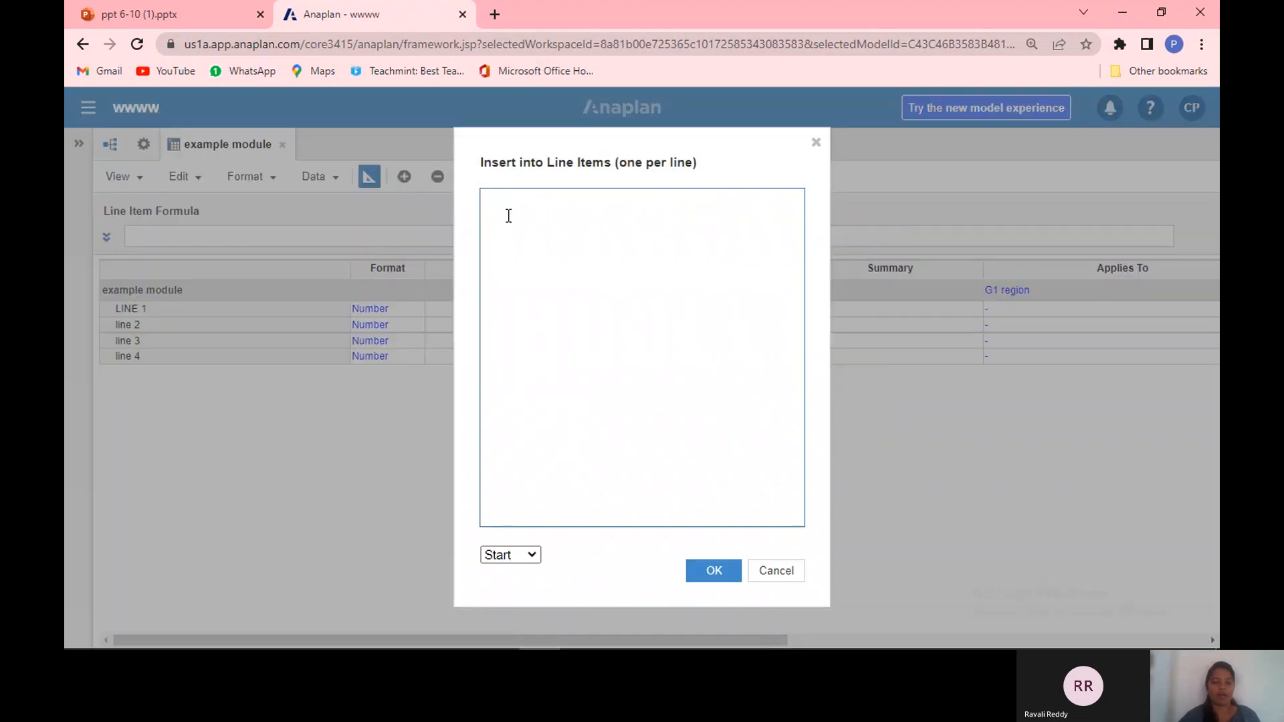
text(l)
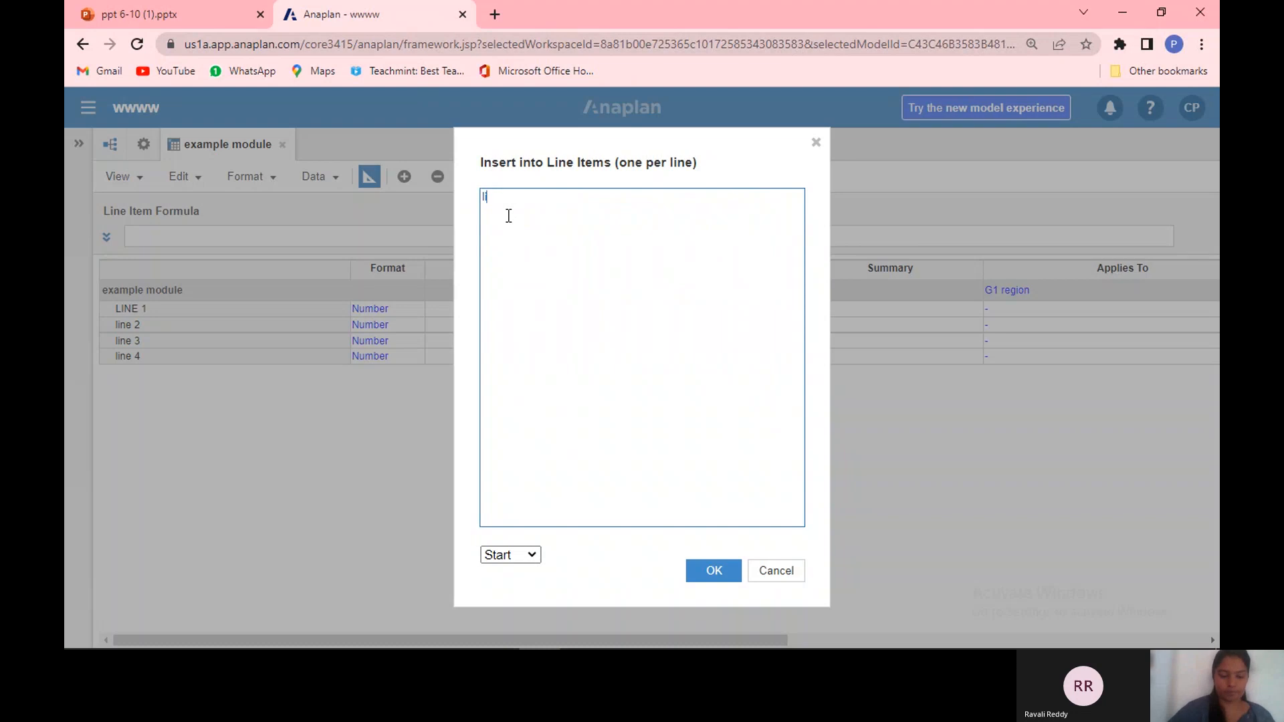
text(ine 5)
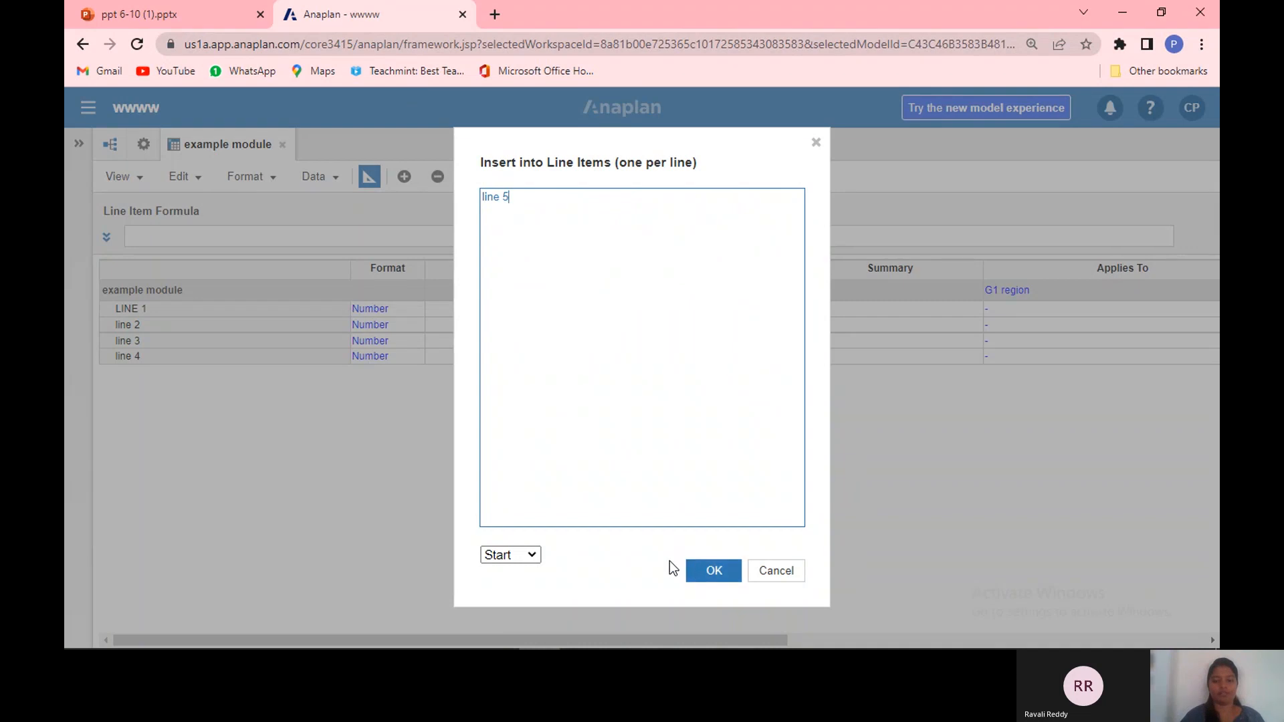
click(533, 557)
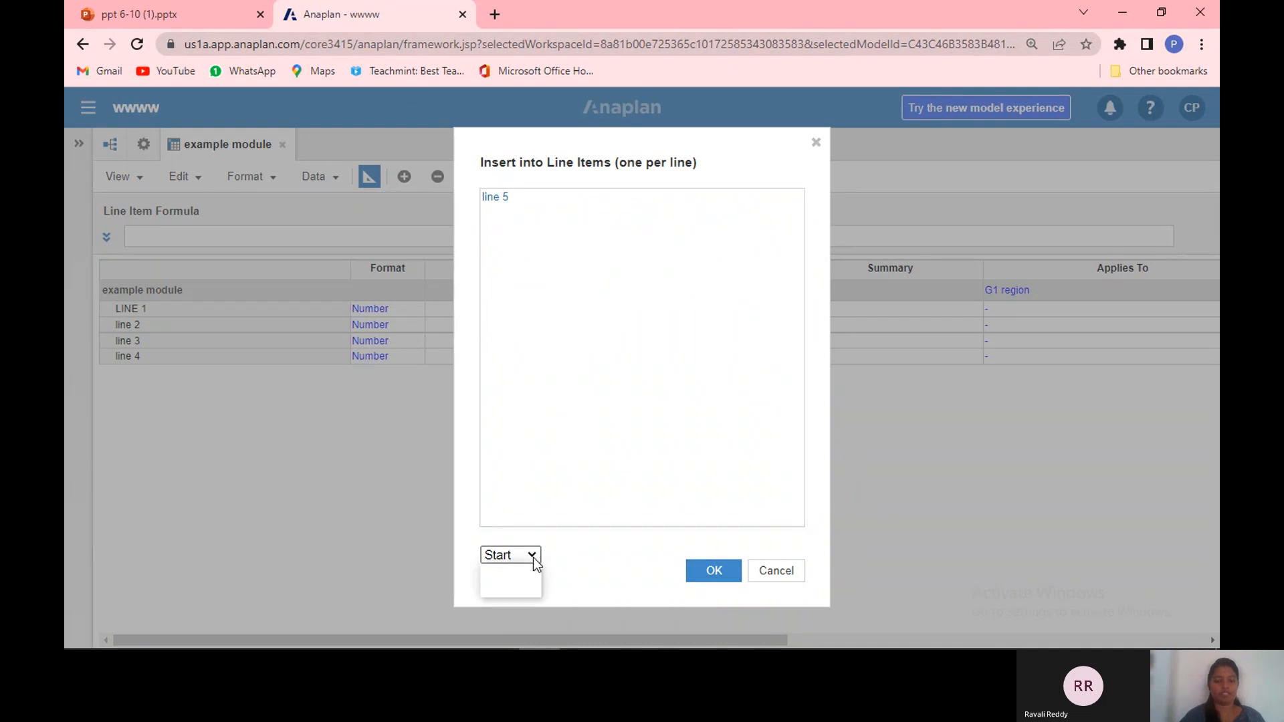
click(535, 574)
click(533, 558)
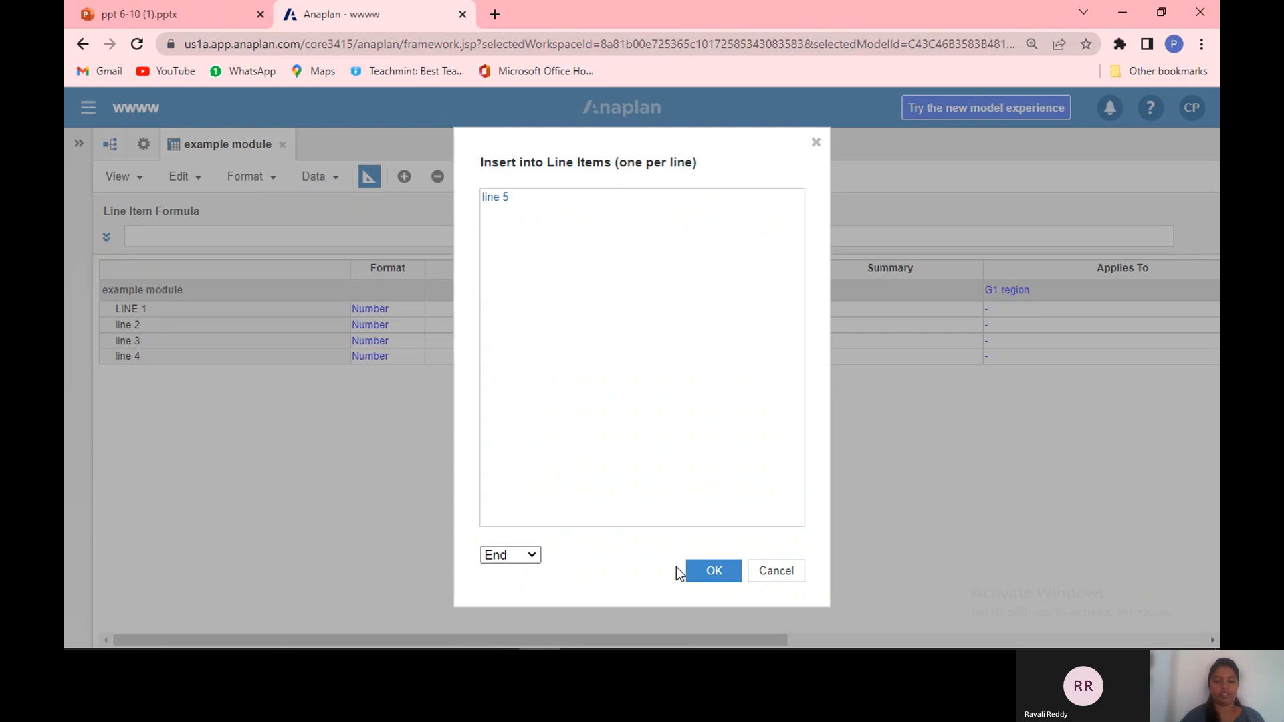
click(700, 574)
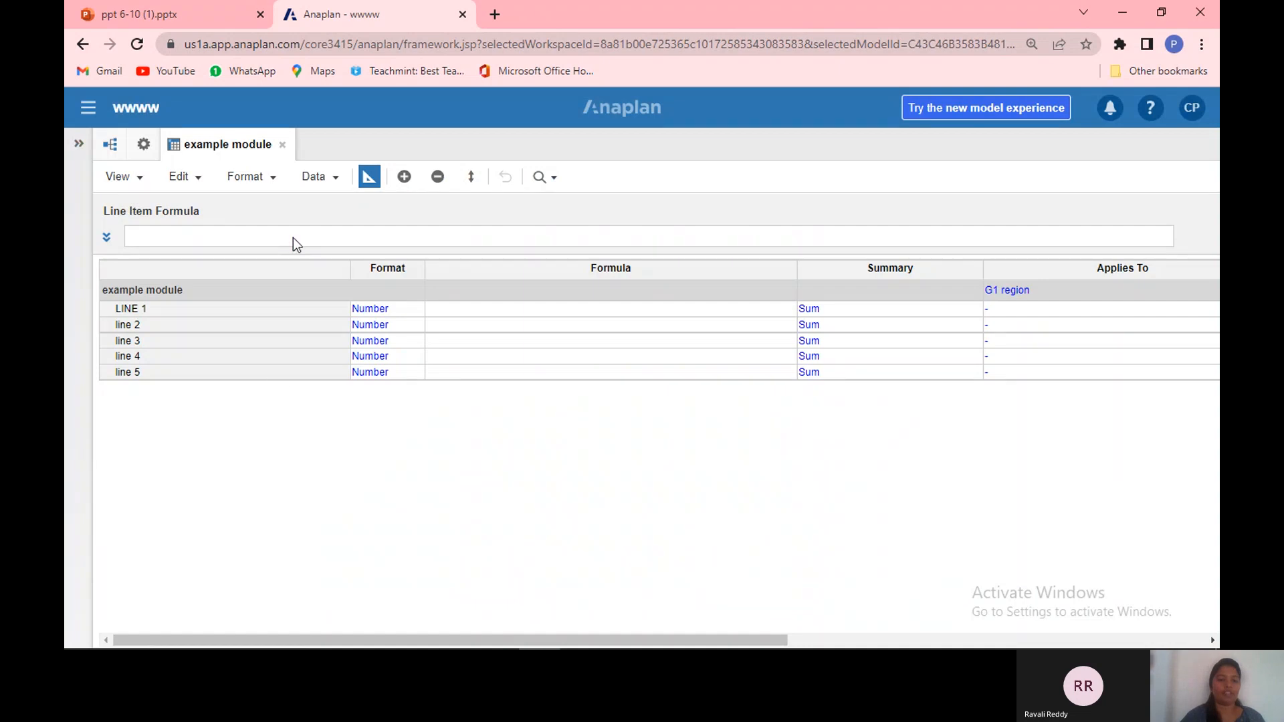
Step: Delete all line items from the example module, confirming the deletion
click(283, 339)
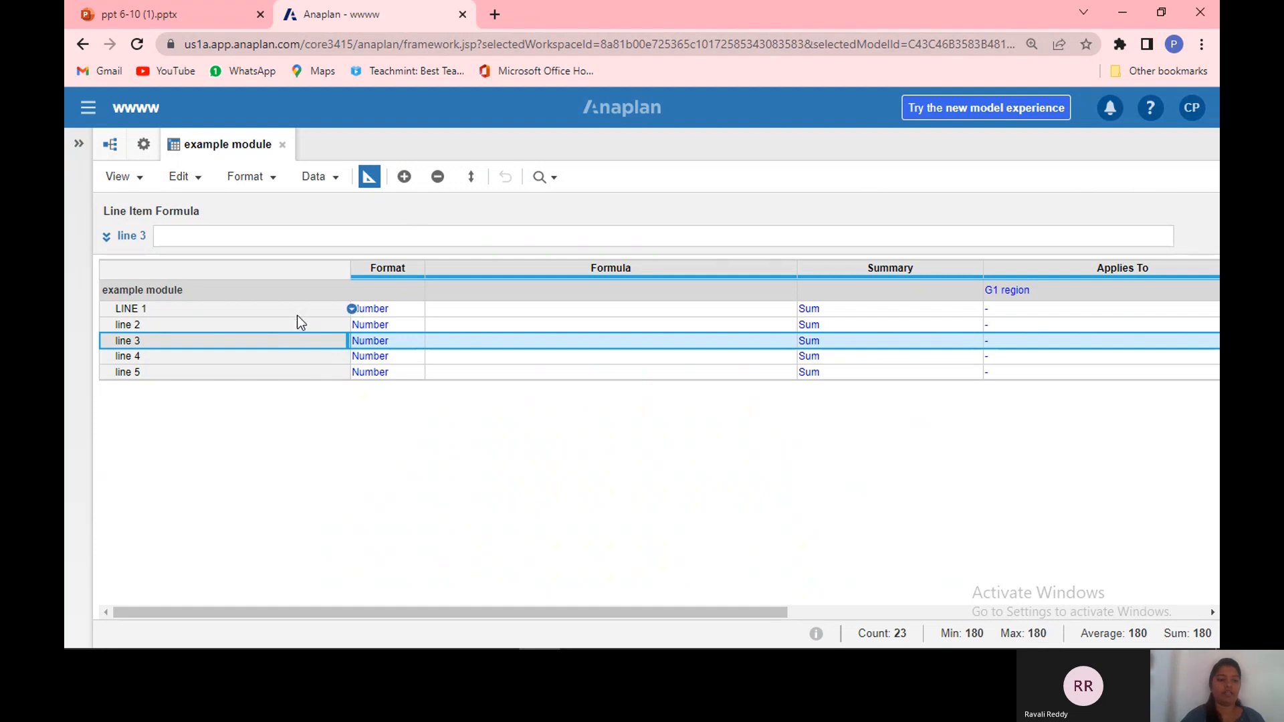
click(438, 177)
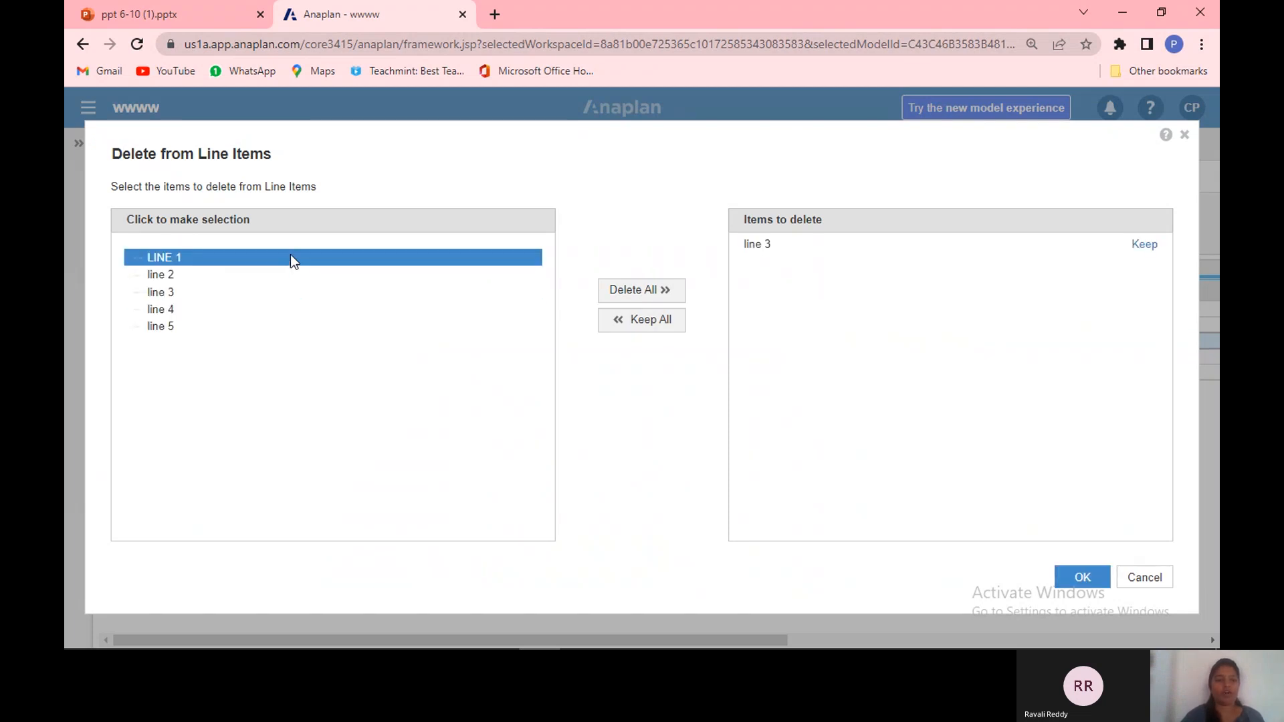
click(623, 293)
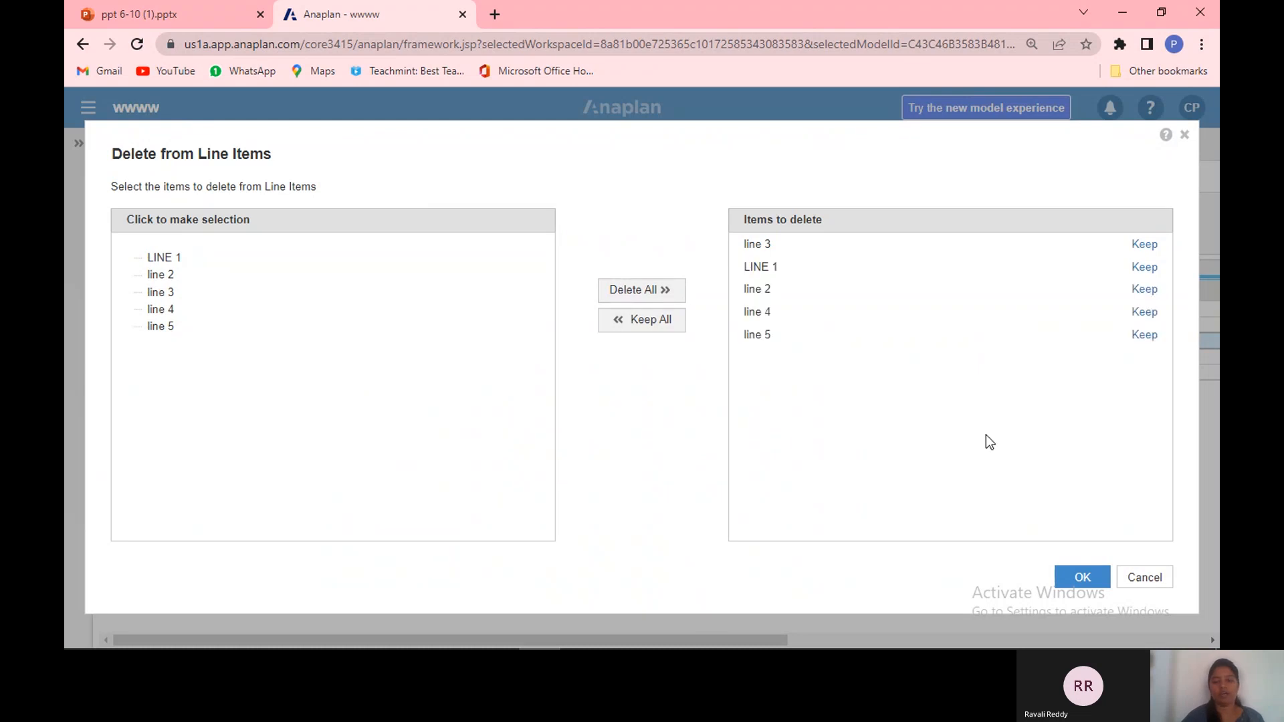
click(1075, 579)
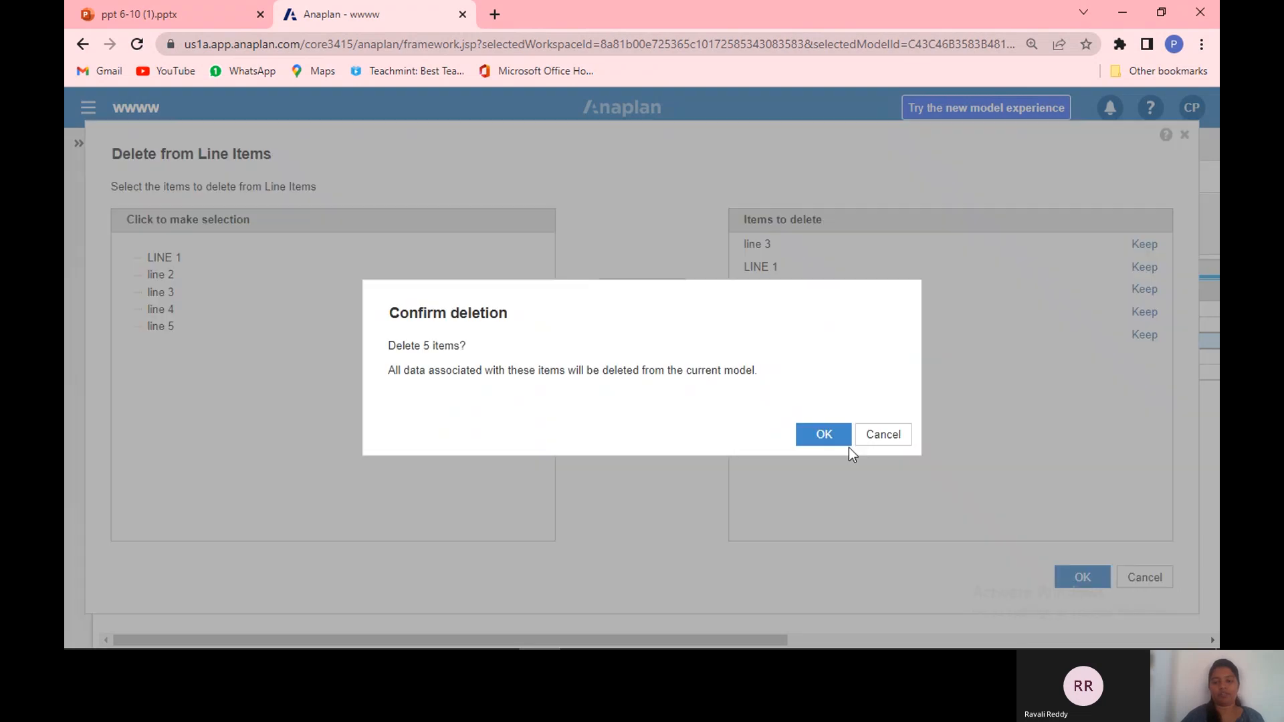
click(839, 436)
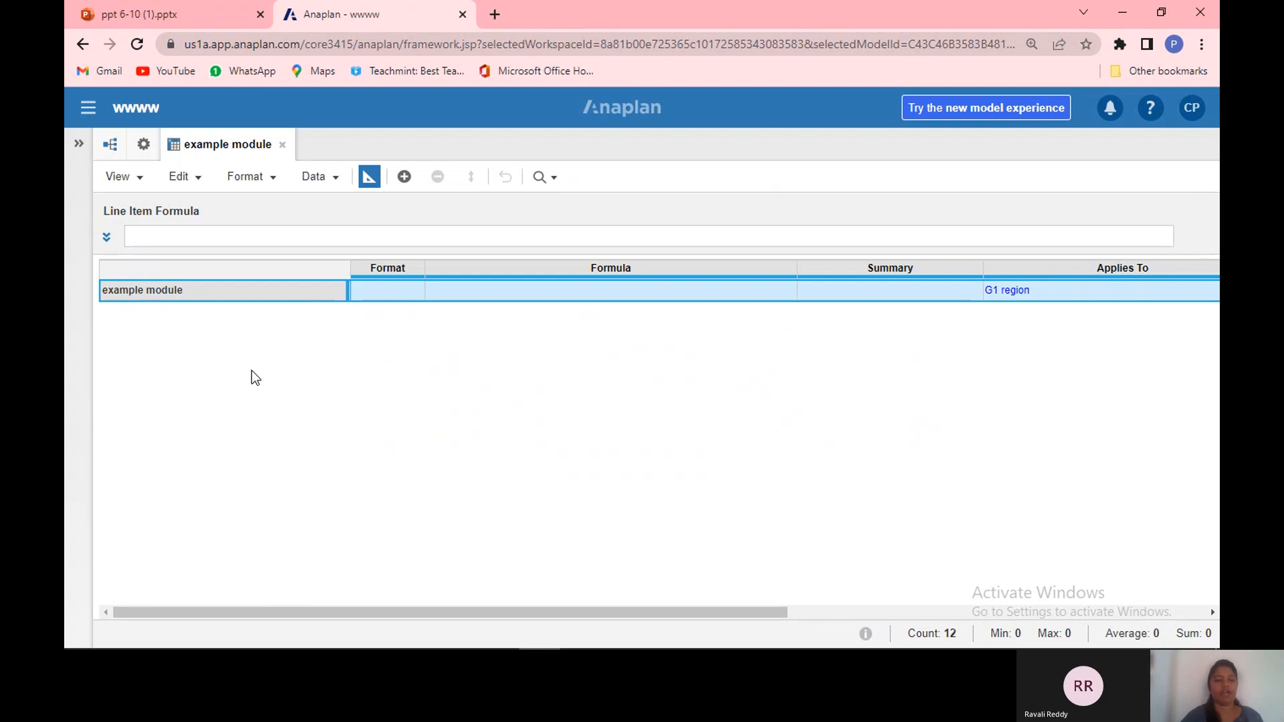
Step: Insert seven line items: number, boolean, date, text period, list, text and no data
click(420, 294)
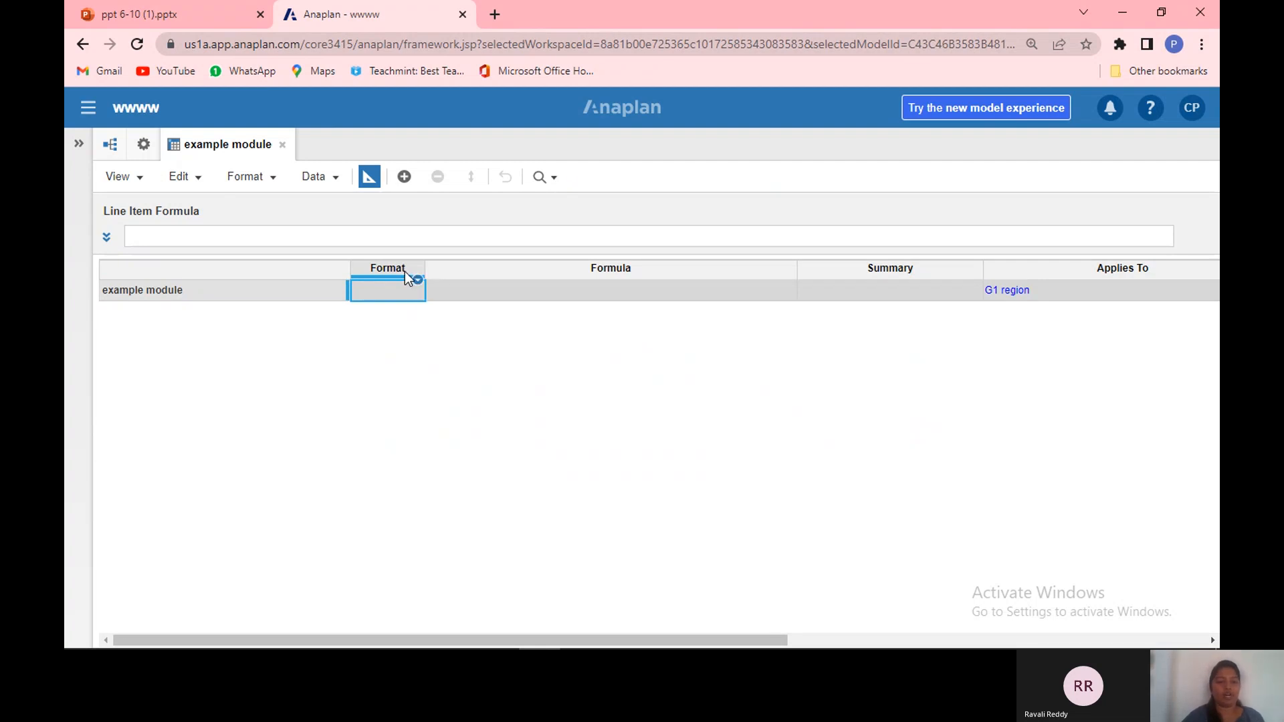
click(403, 291)
click(404, 177)
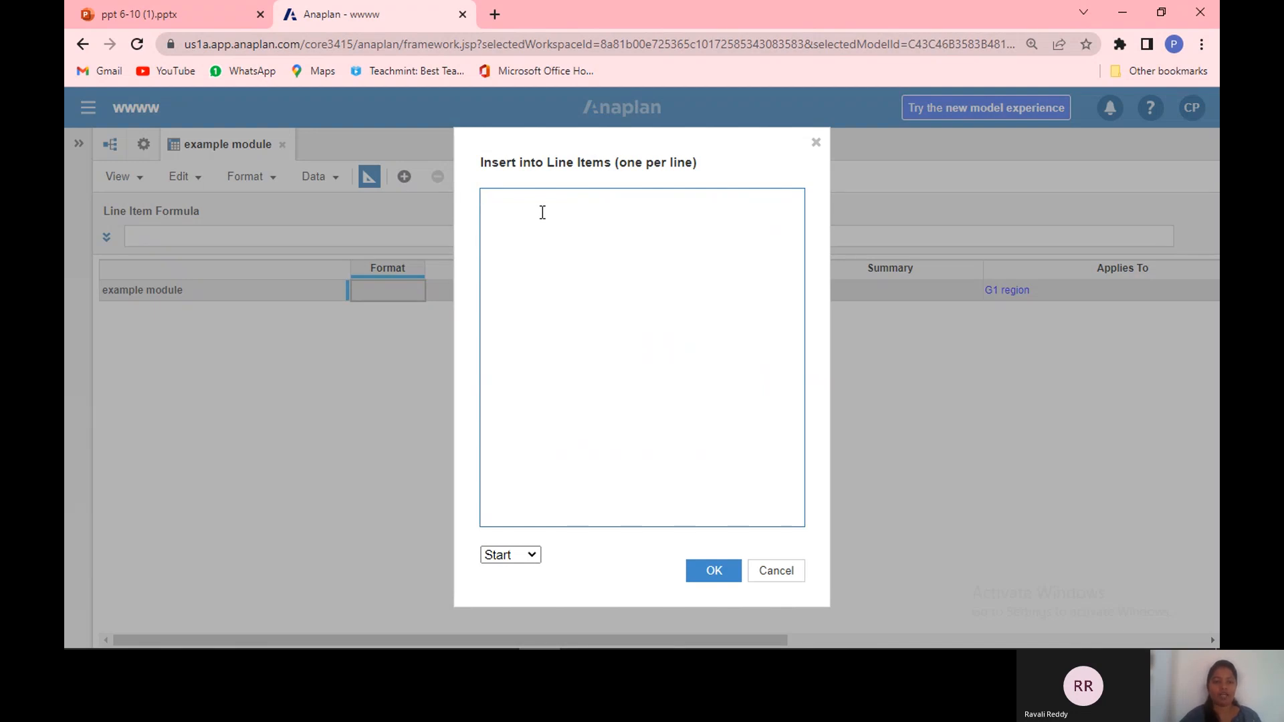
text(num)
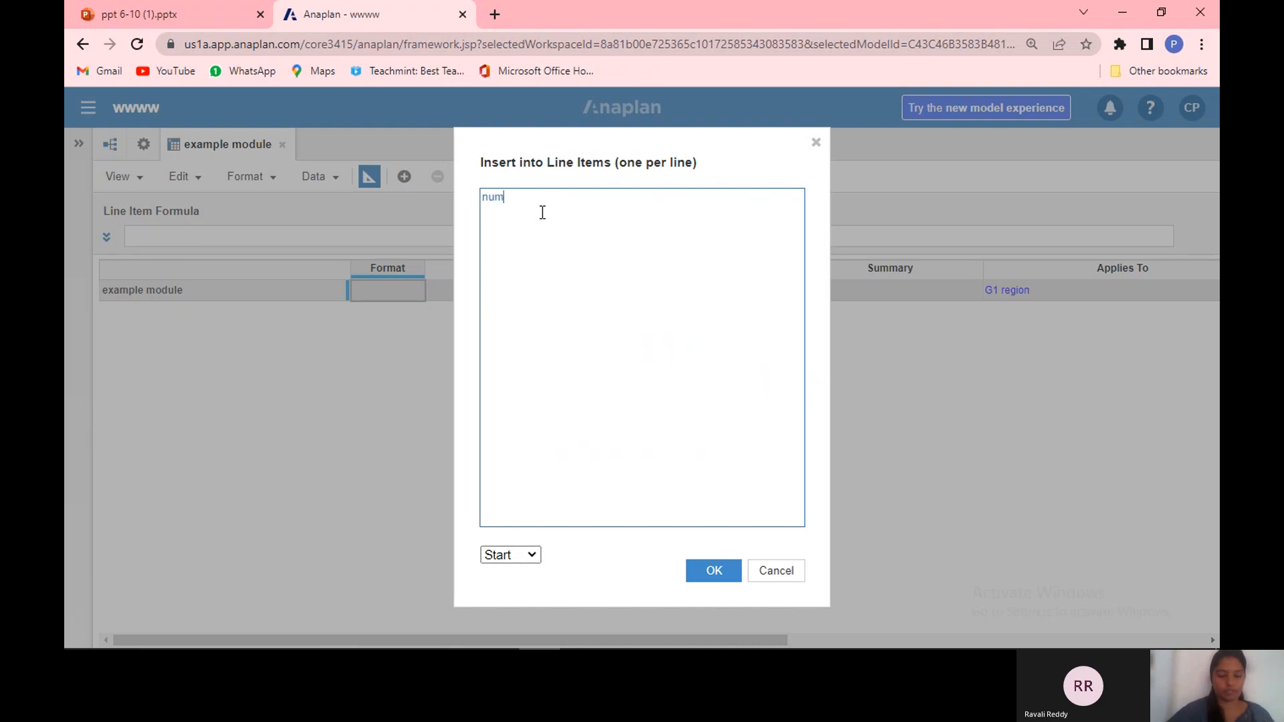
text(ber )
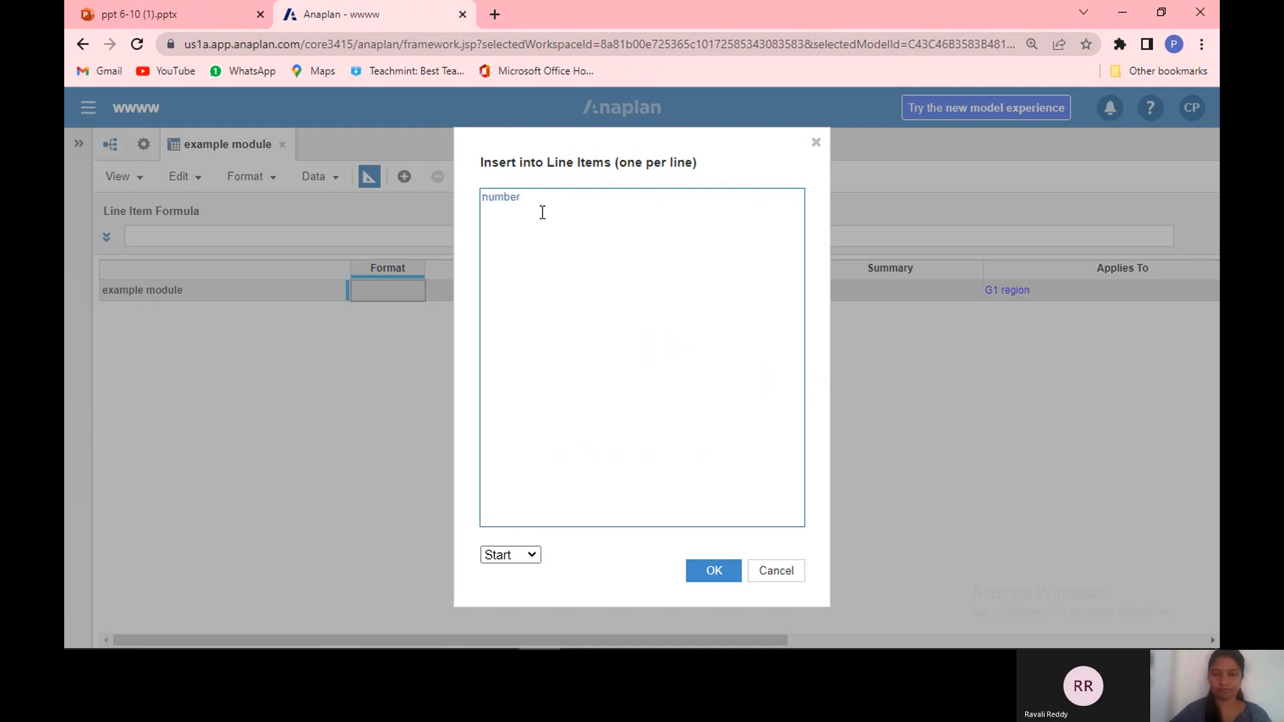
text(boo)
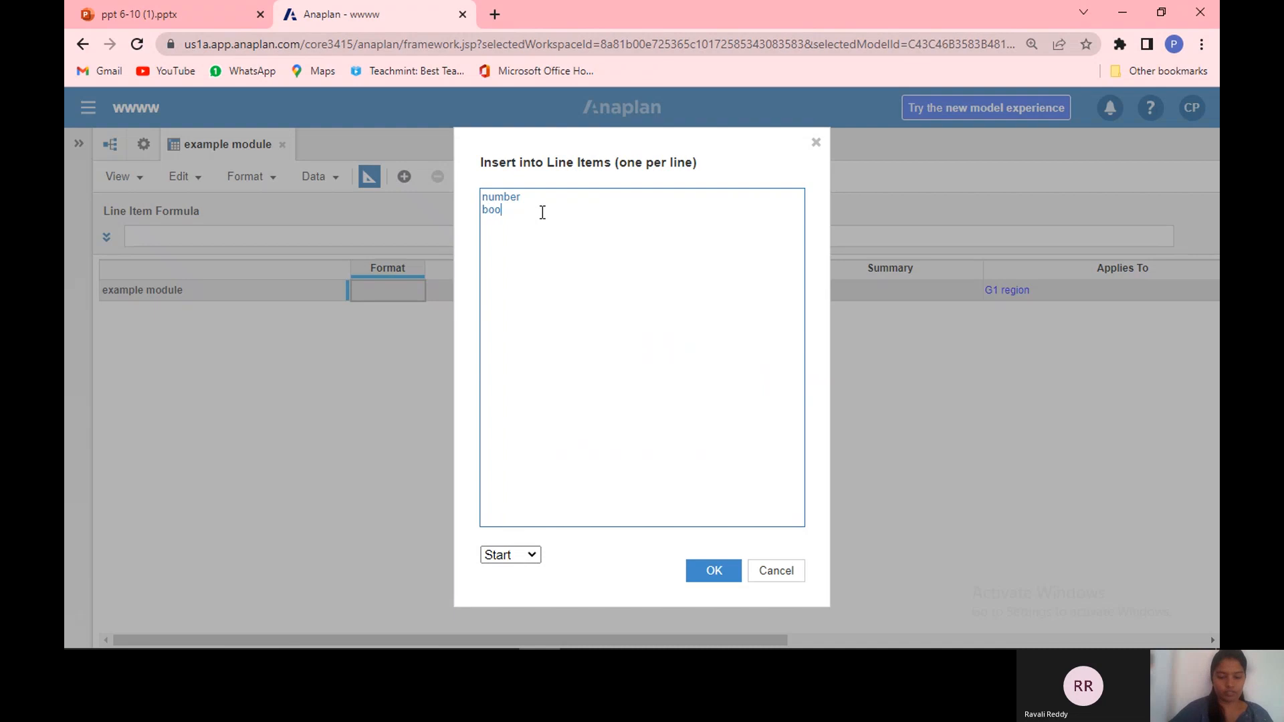
text(lean)
key(Return)
text(date tex)
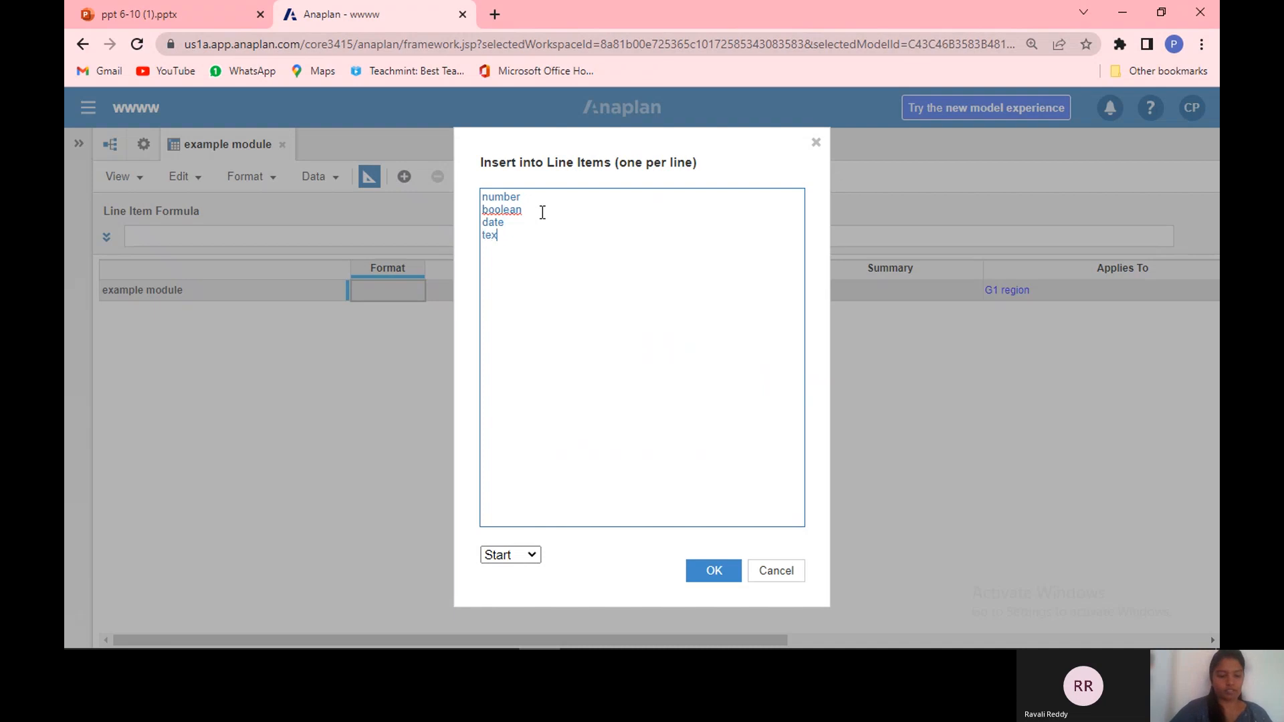
text(t period)
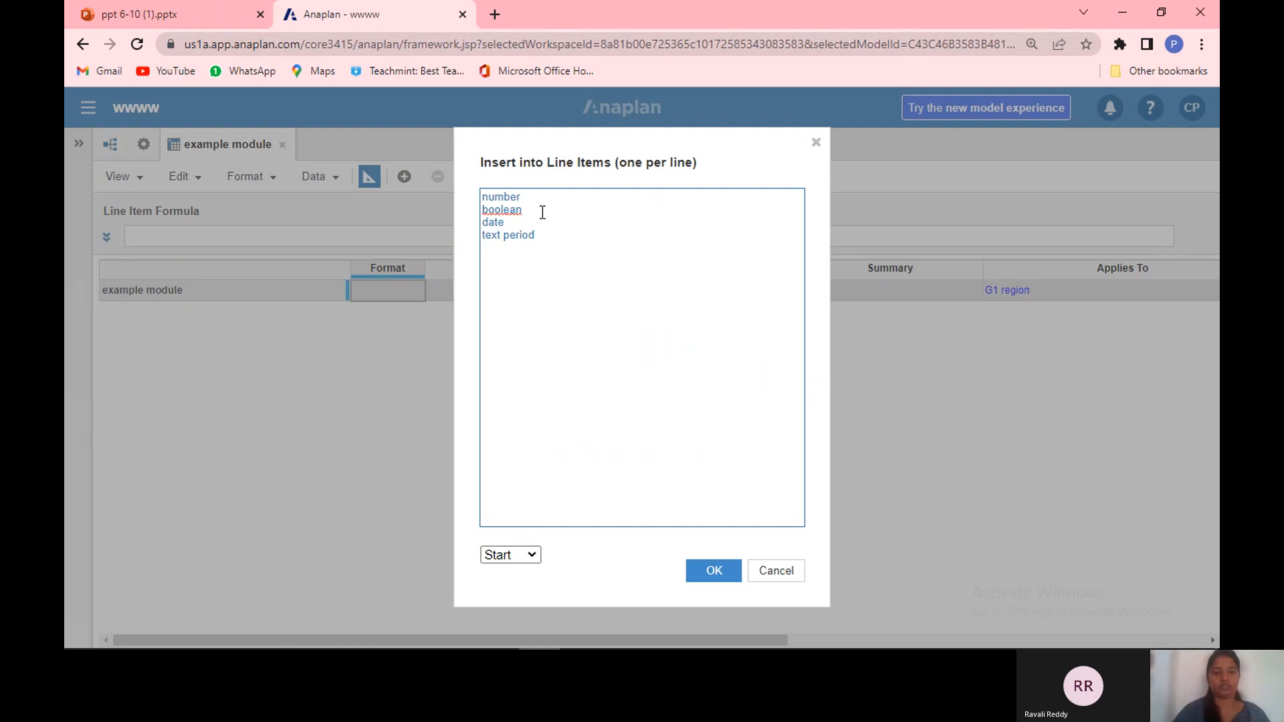
key(Return)
text(d)
key(BackSpace)
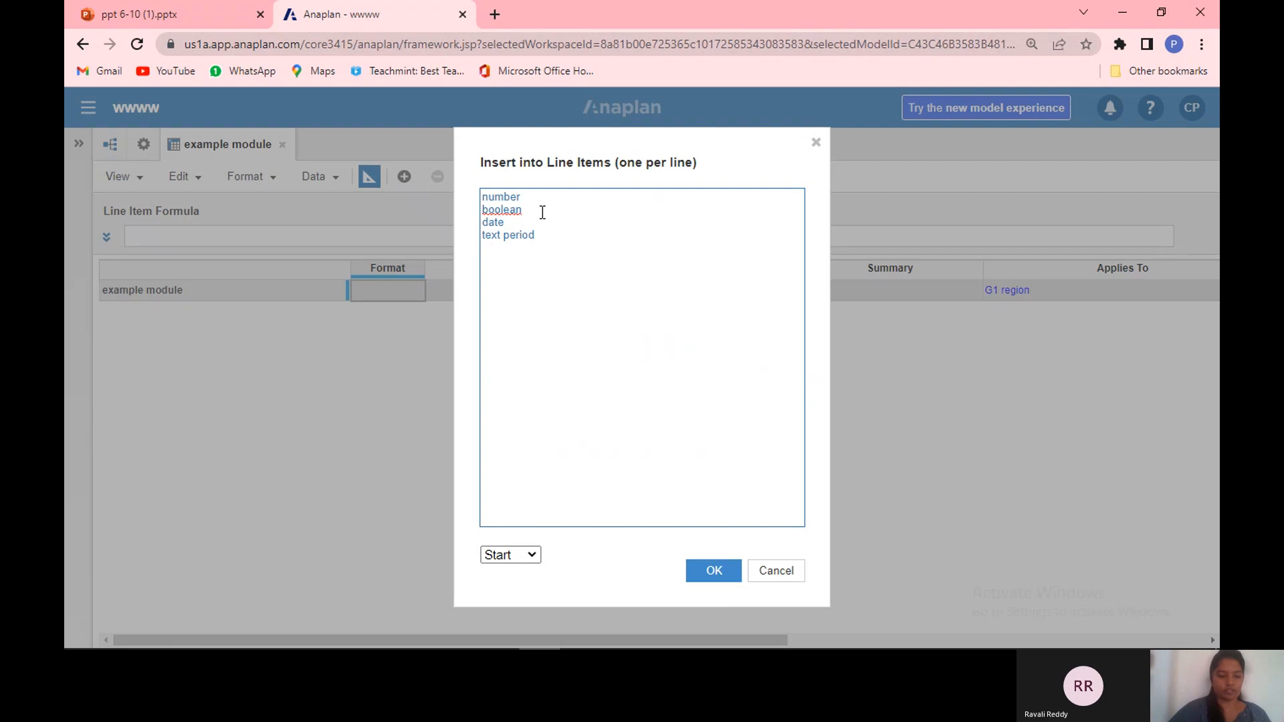
text(list)
key(Return)
text(text)
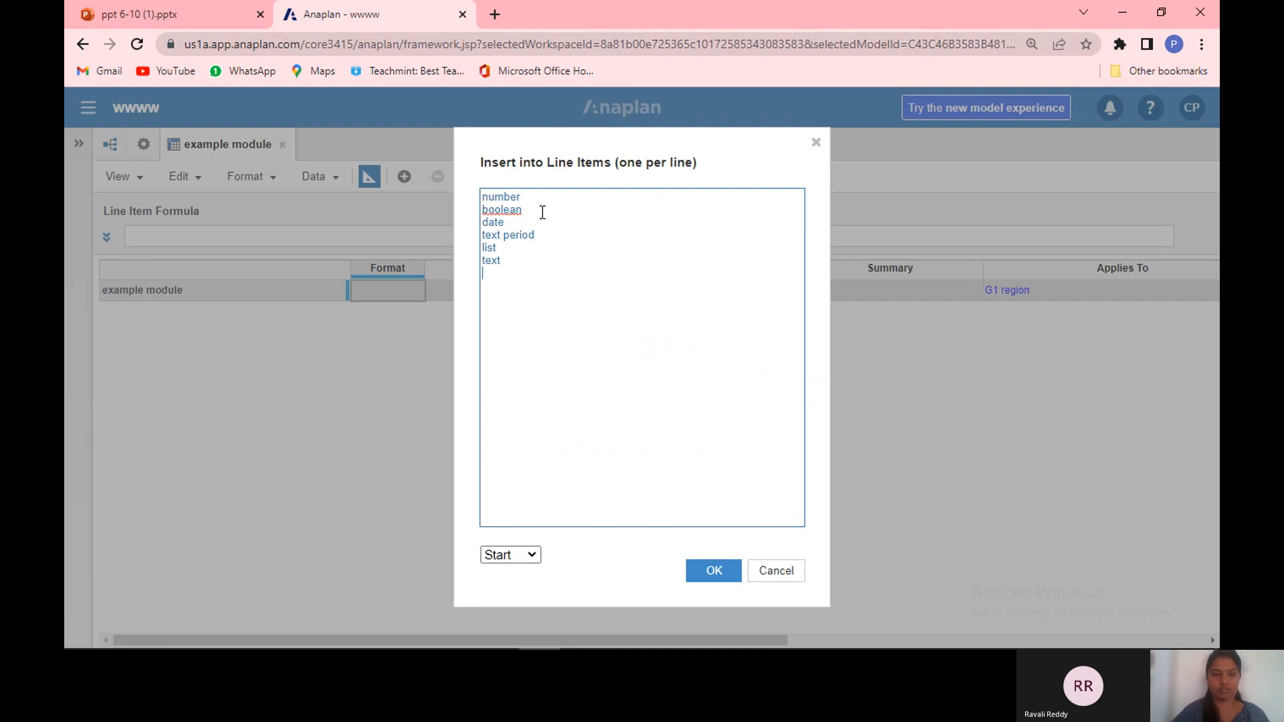
key(Return)
text(b)
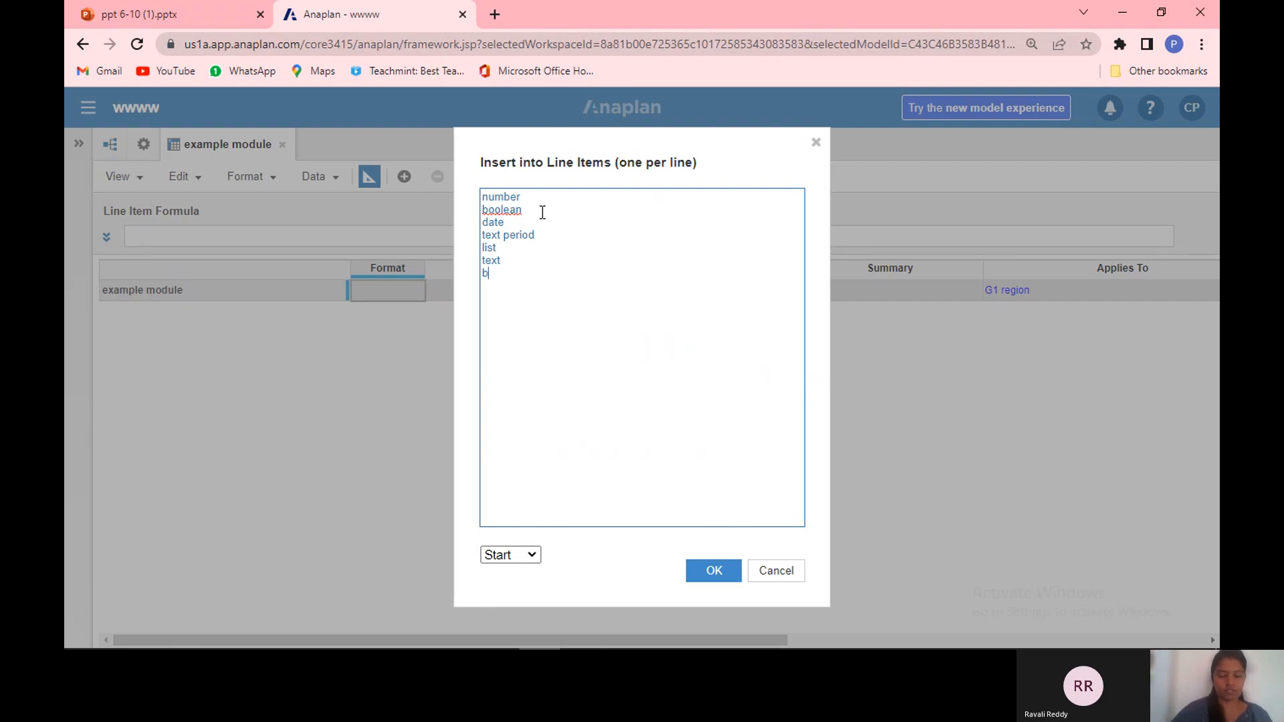
key(BackSpace)
text(no)
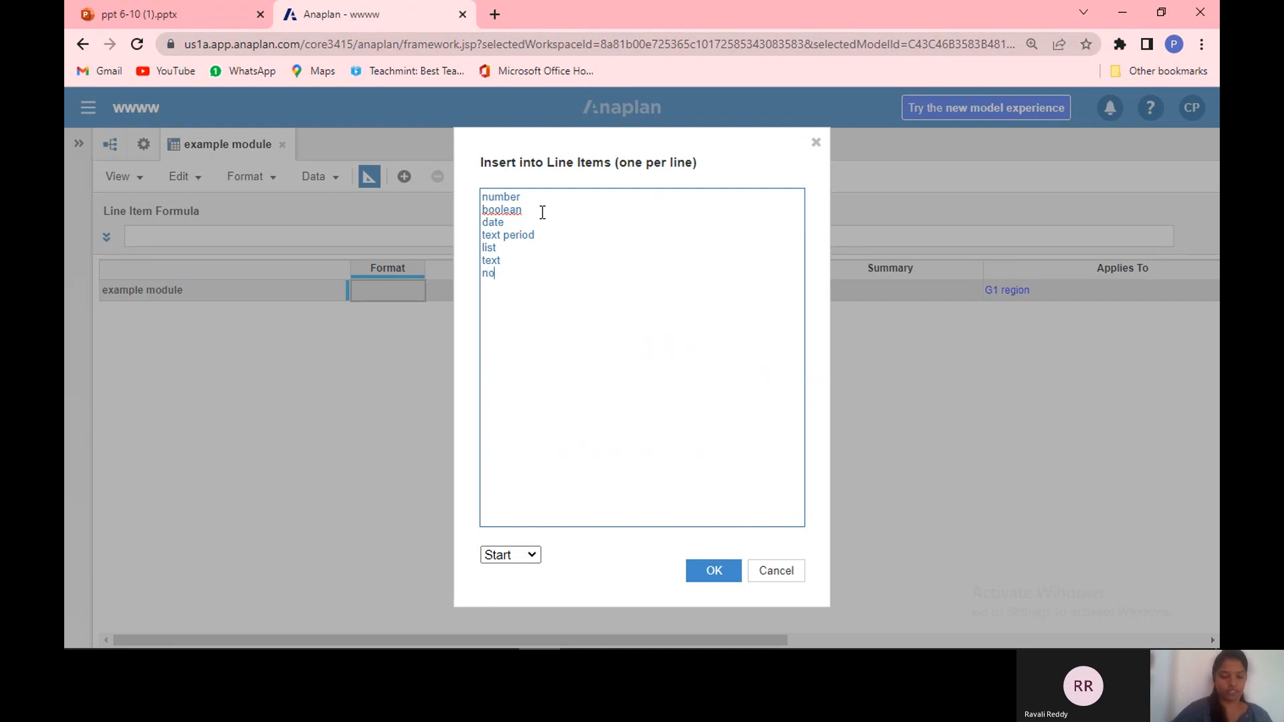
text( data)
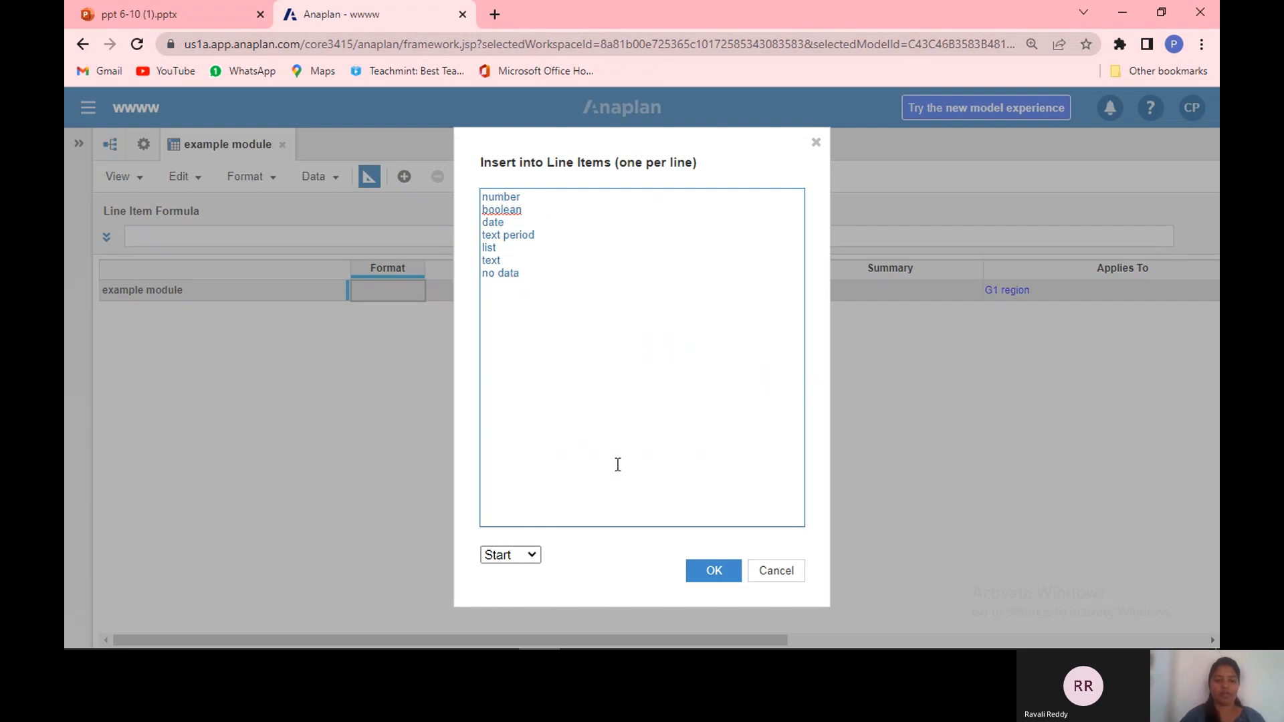
click(715, 573)
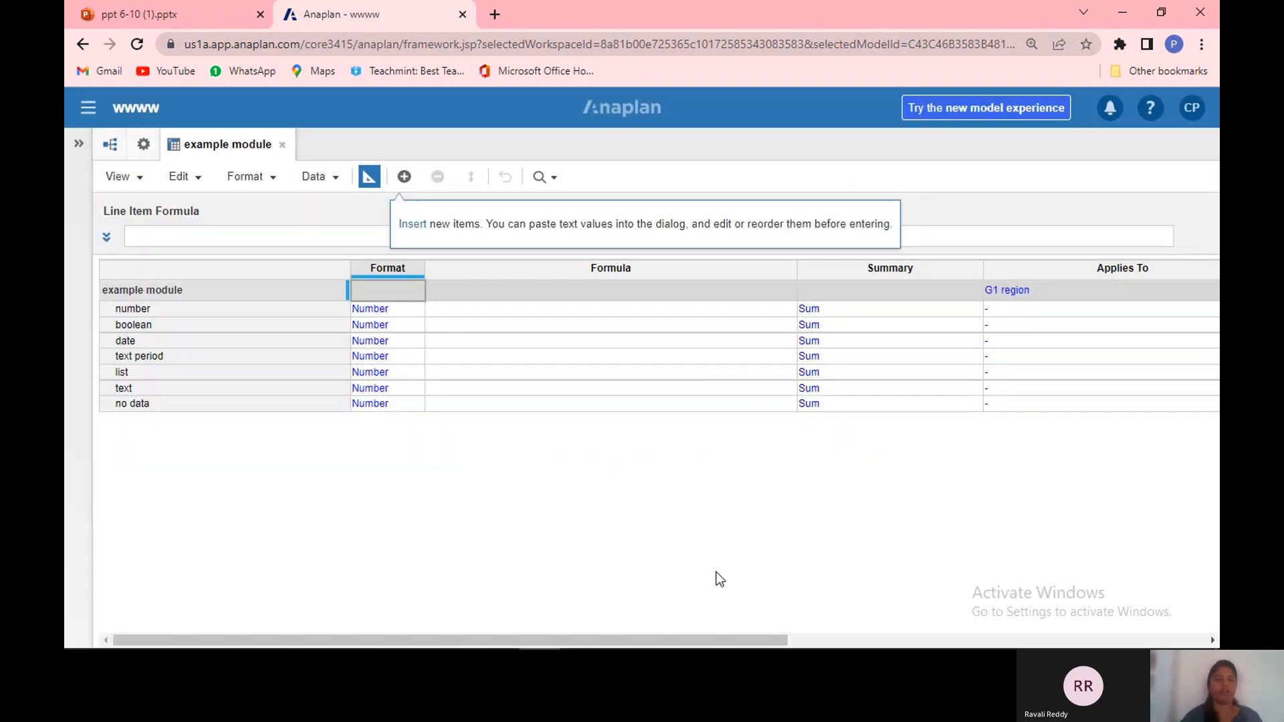
Step: Open the number line item's format settings and switch it to 1 decimal place
click(409, 305)
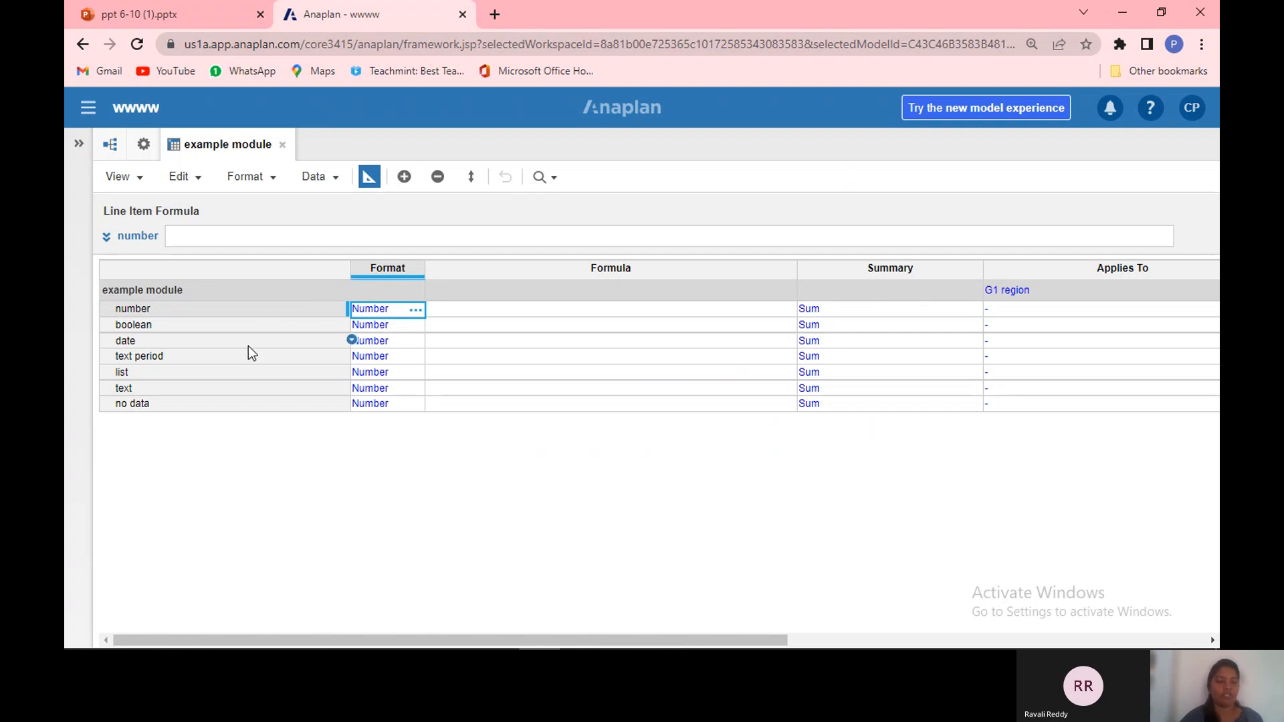
double_click(268, 314)
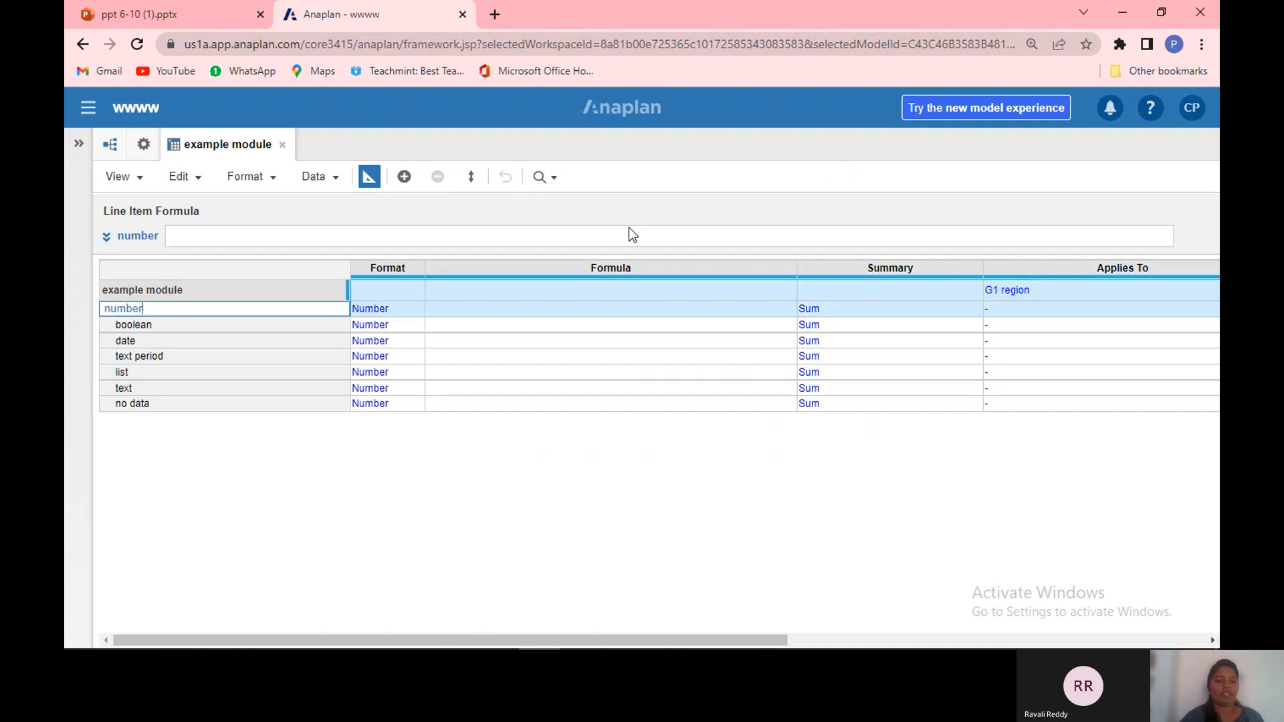
drag(388, 331, 412, 308)
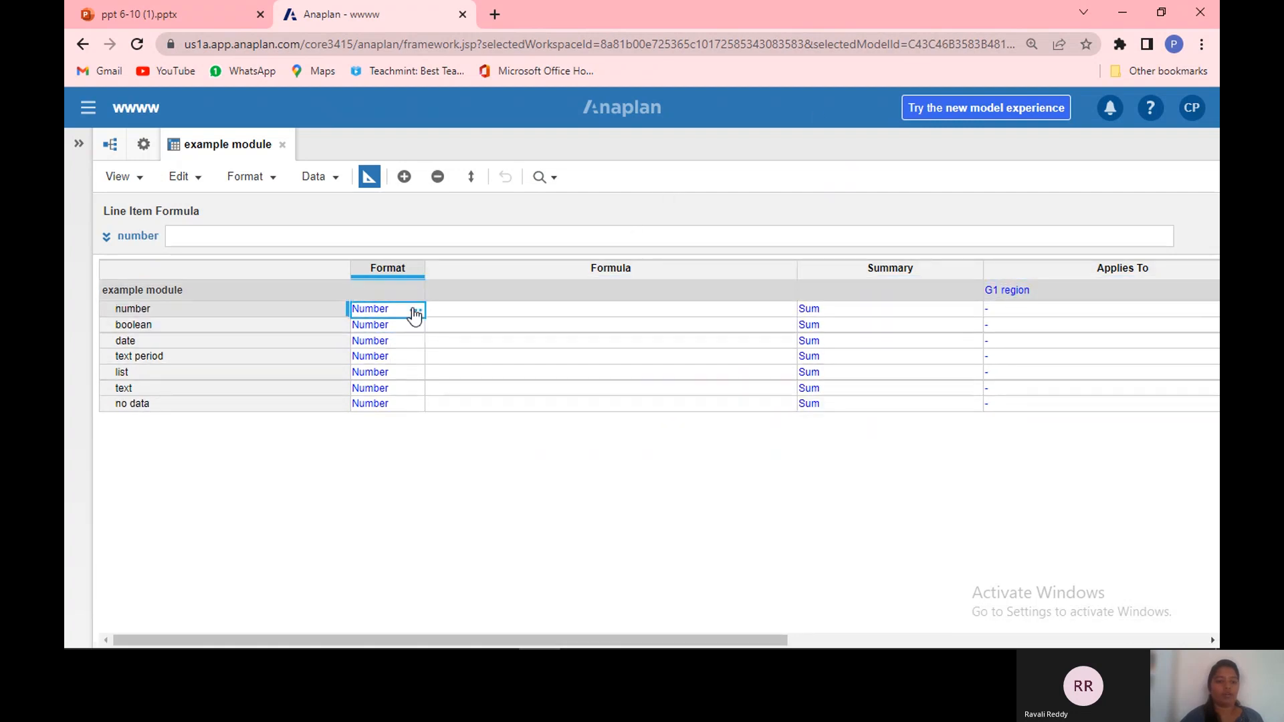
click(415, 312)
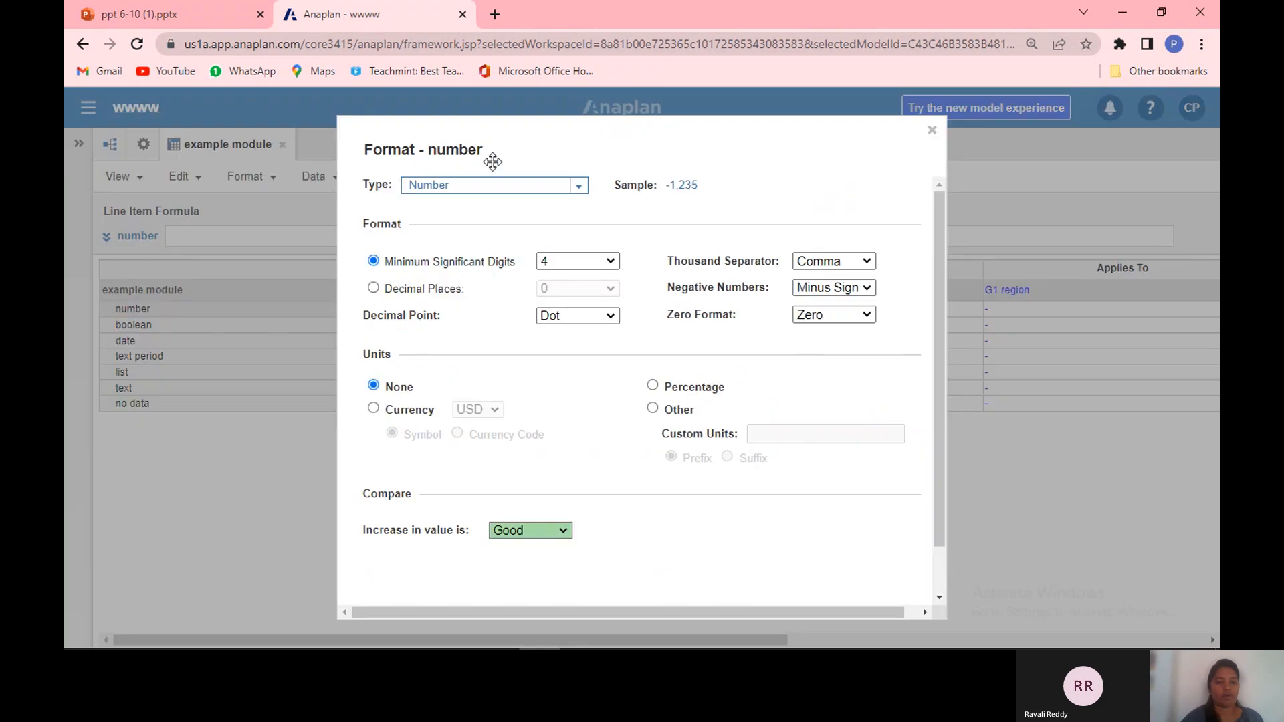
click(580, 187)
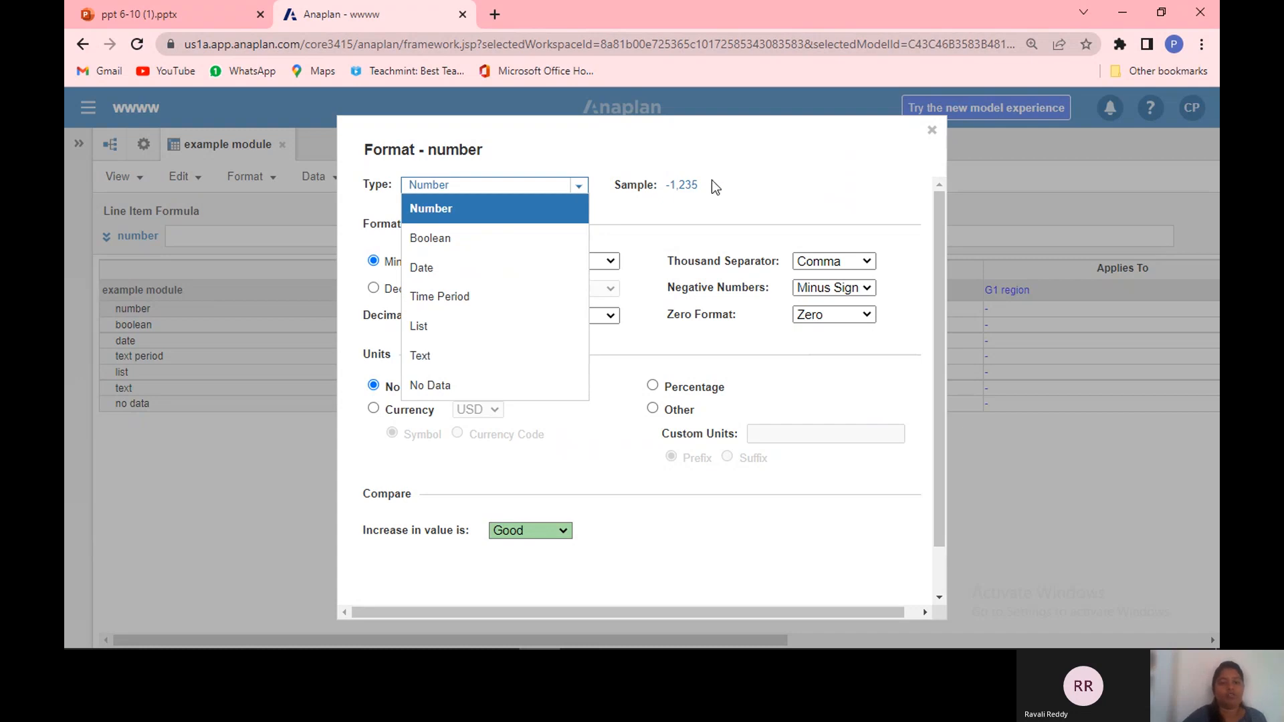
click(725, 202)
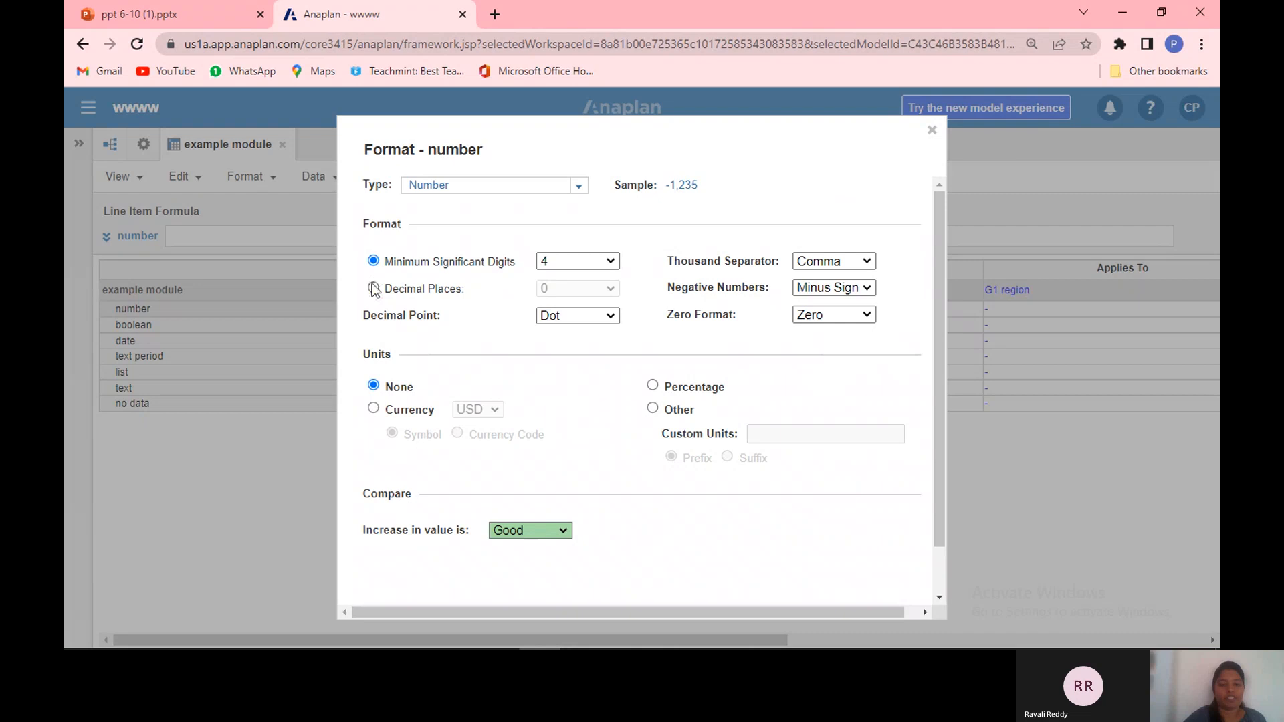
click(373, 288)
click(588, 288)
click(580, 320)
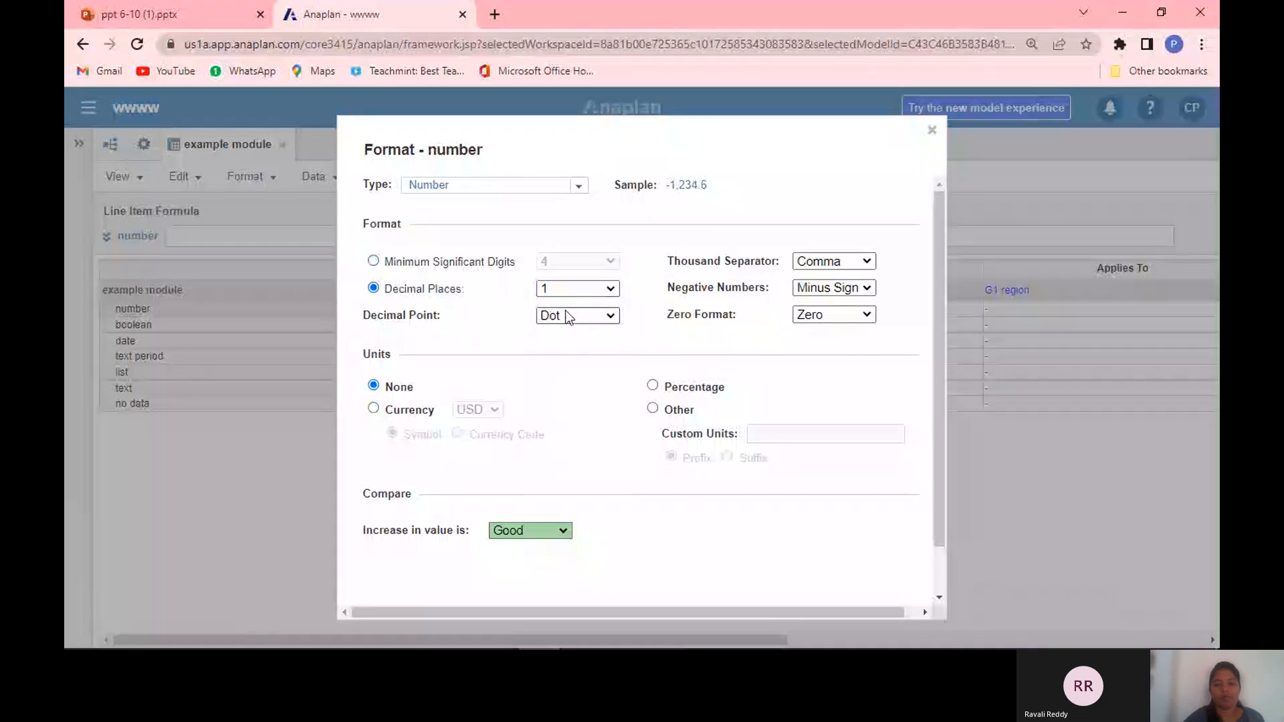
Step: Examine the decimal point, thousand separator, negative numbers and zero format options for the number line item
click(611, 316)
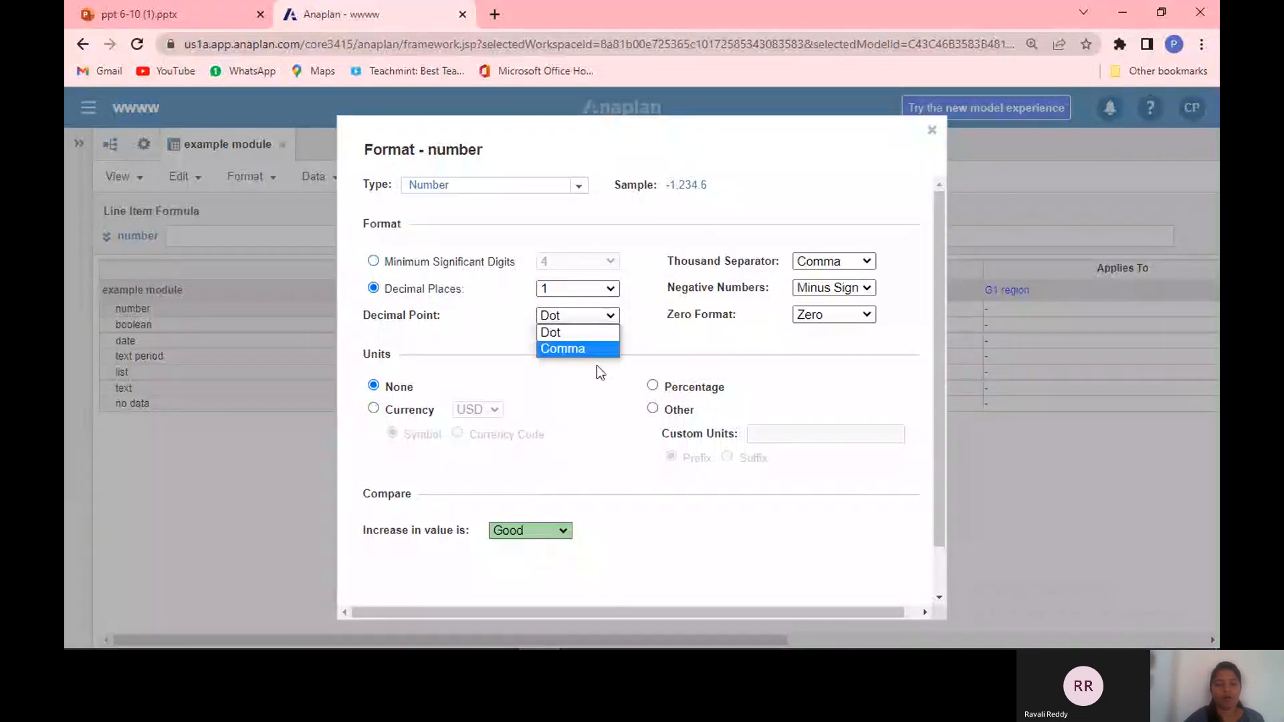
click(573, 398)
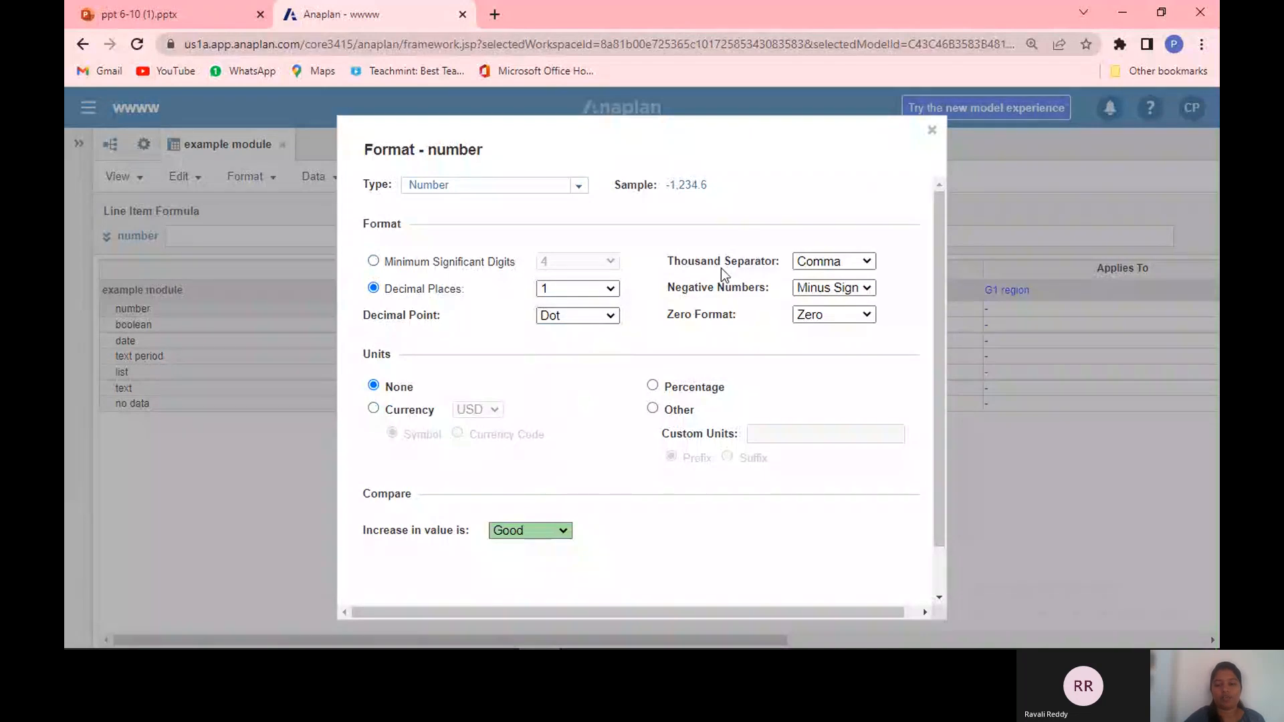
click(868, 261)
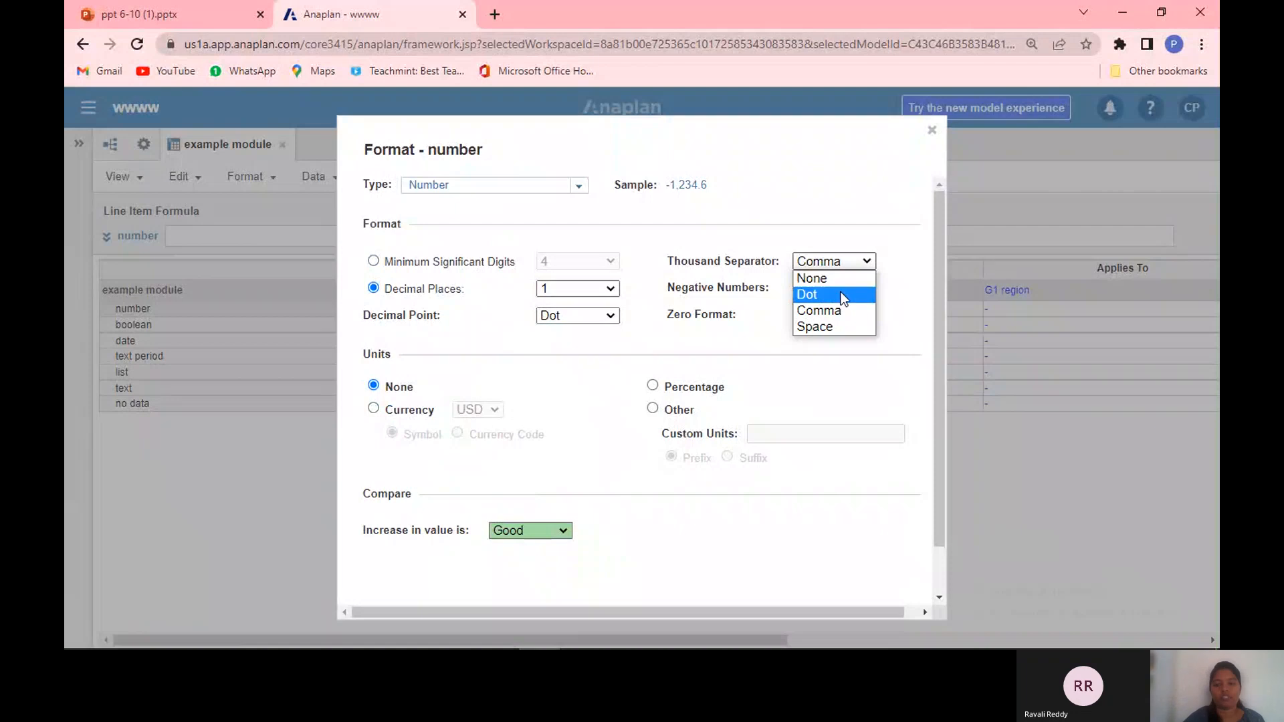
click(897, 277)
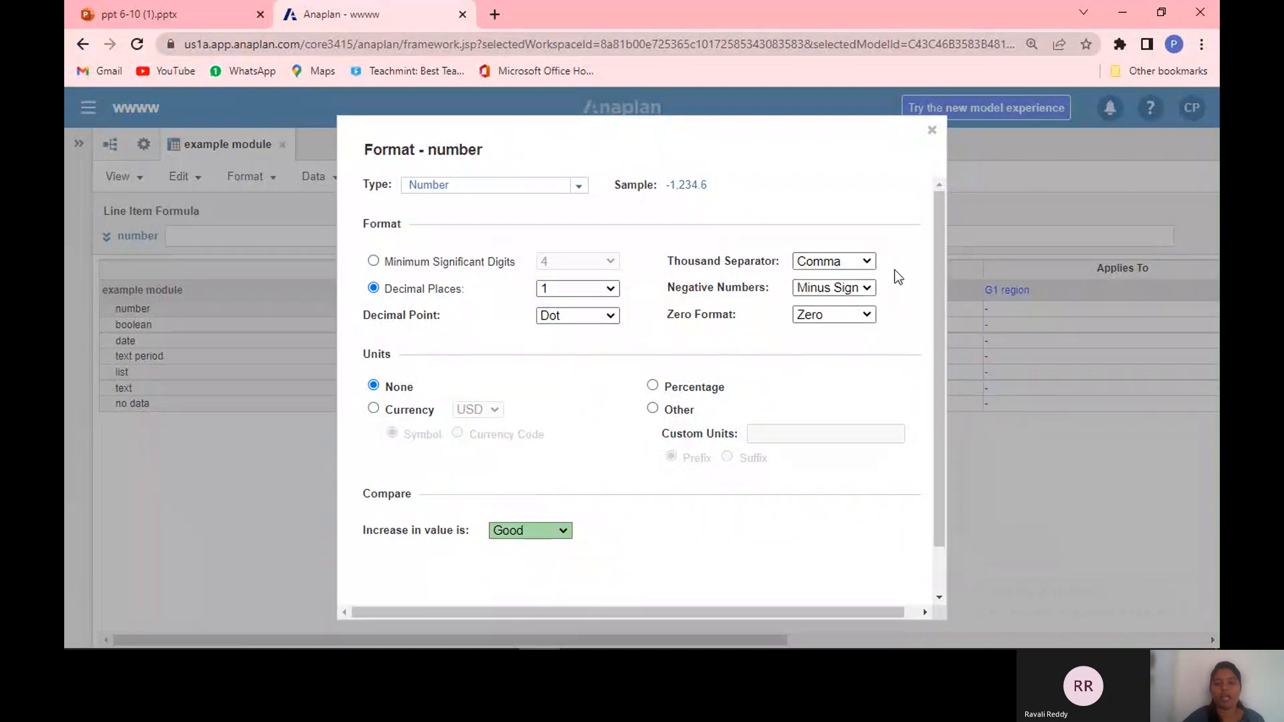
click(866, 288)
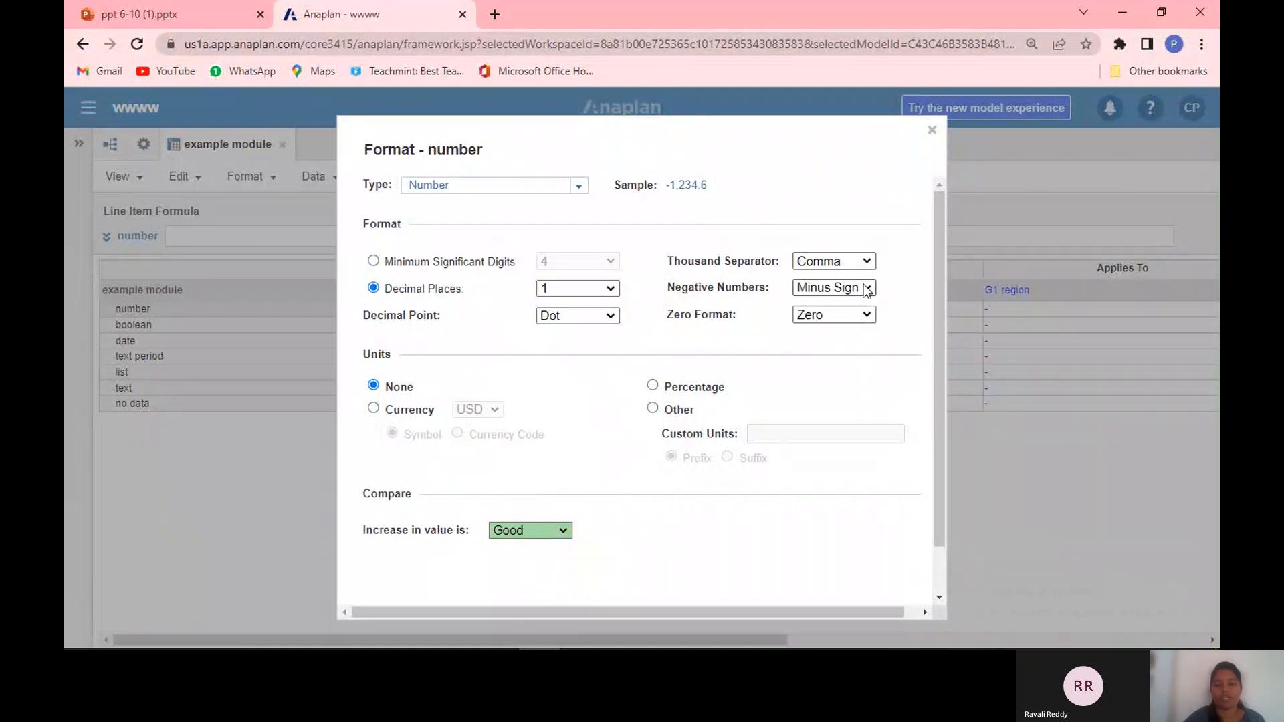
click(847, 339)
click(867, 314)
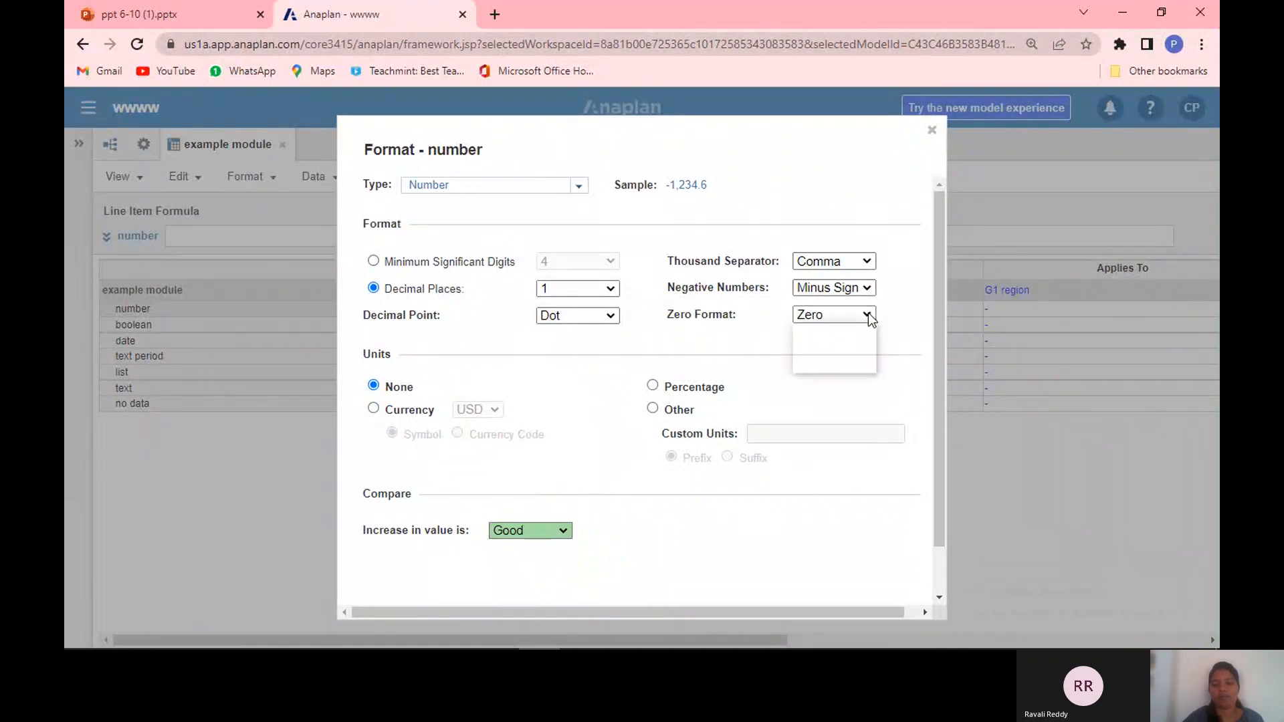
click(819, 400)
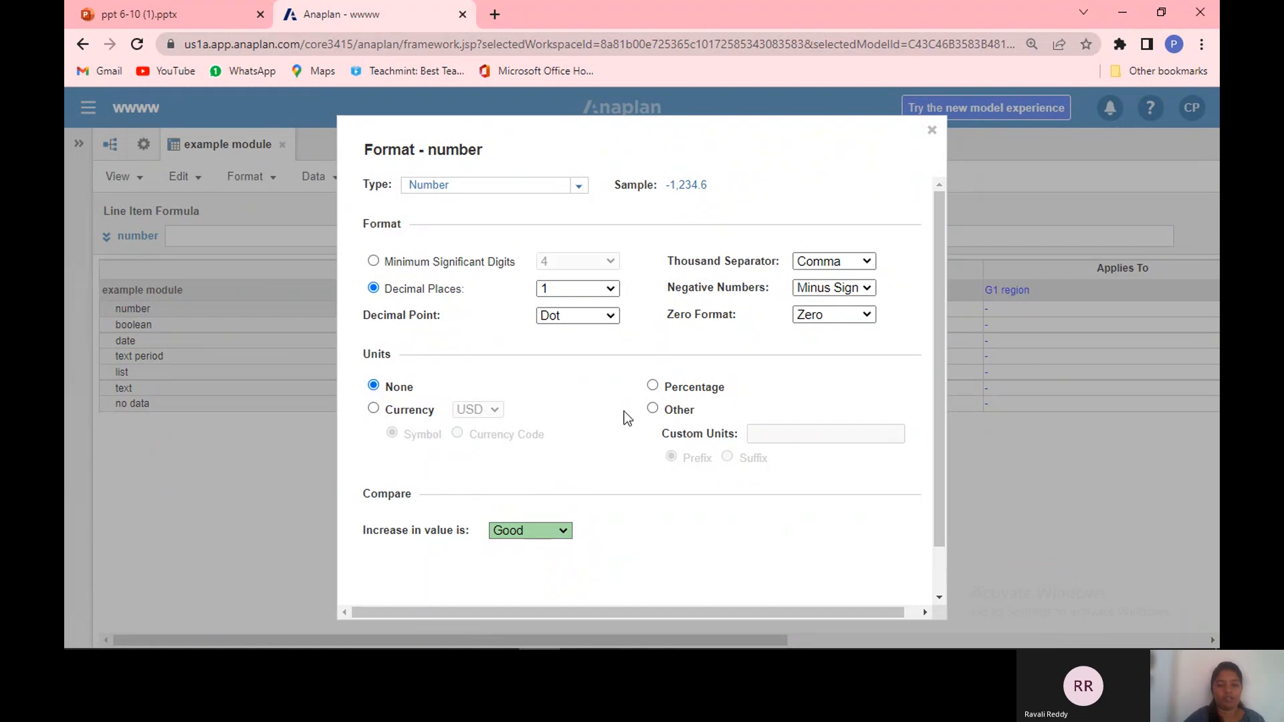
Step: Set the number line item's units to USD currency shown as a currency code
click(373, 410)
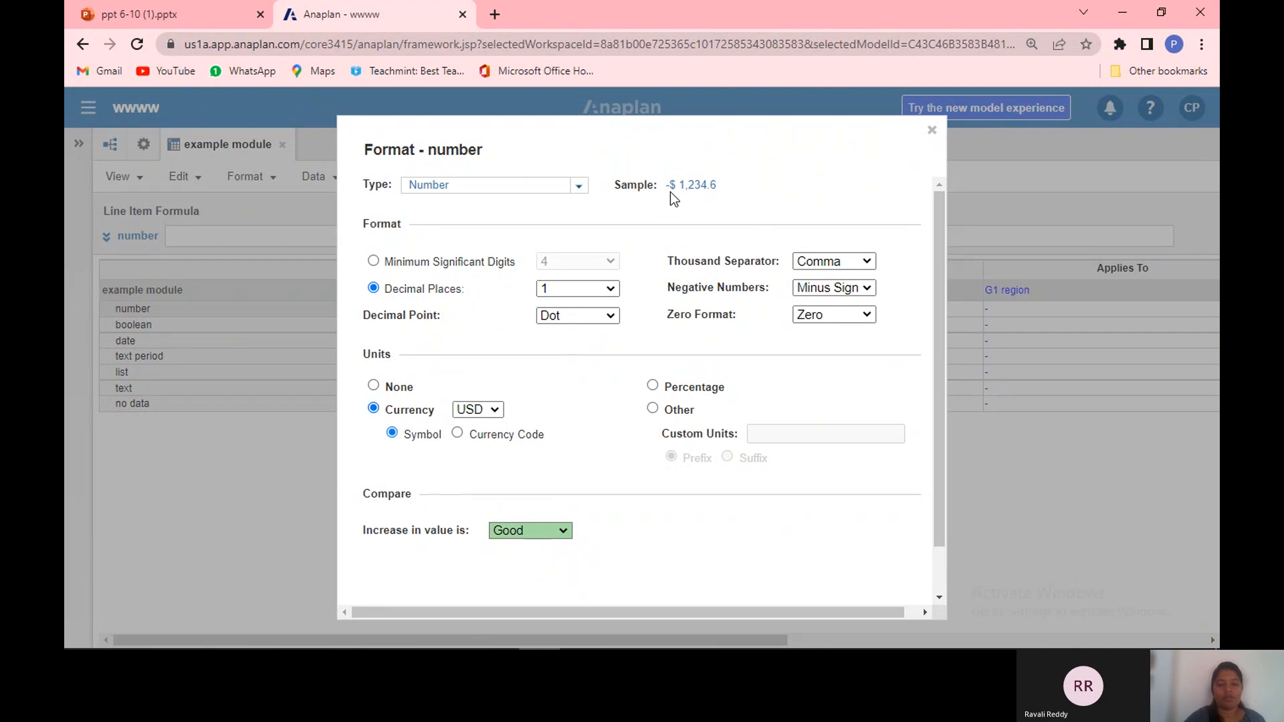
drag(670, 191, 493, 444)
click(496, 460)
click(495, 435)
Step: Set the units to Percentage with minimum significant digits and apply the number line item's format
click(653, 386)
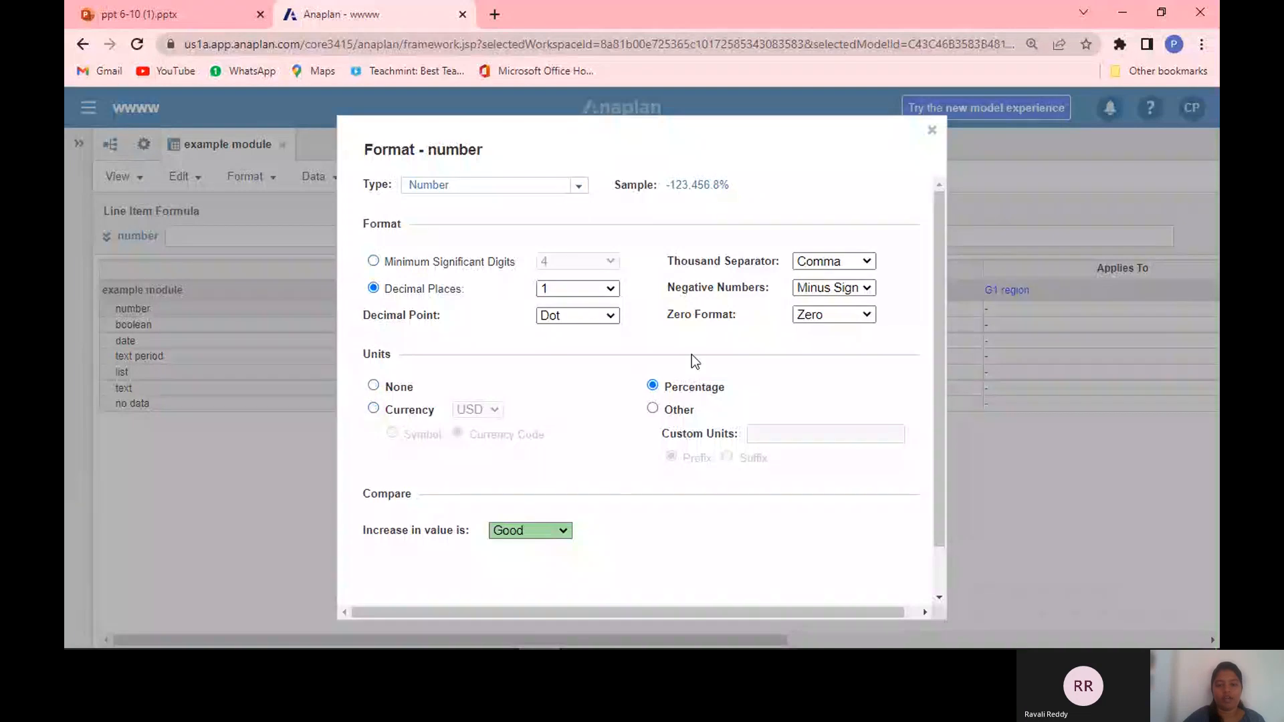
click(652, 409)
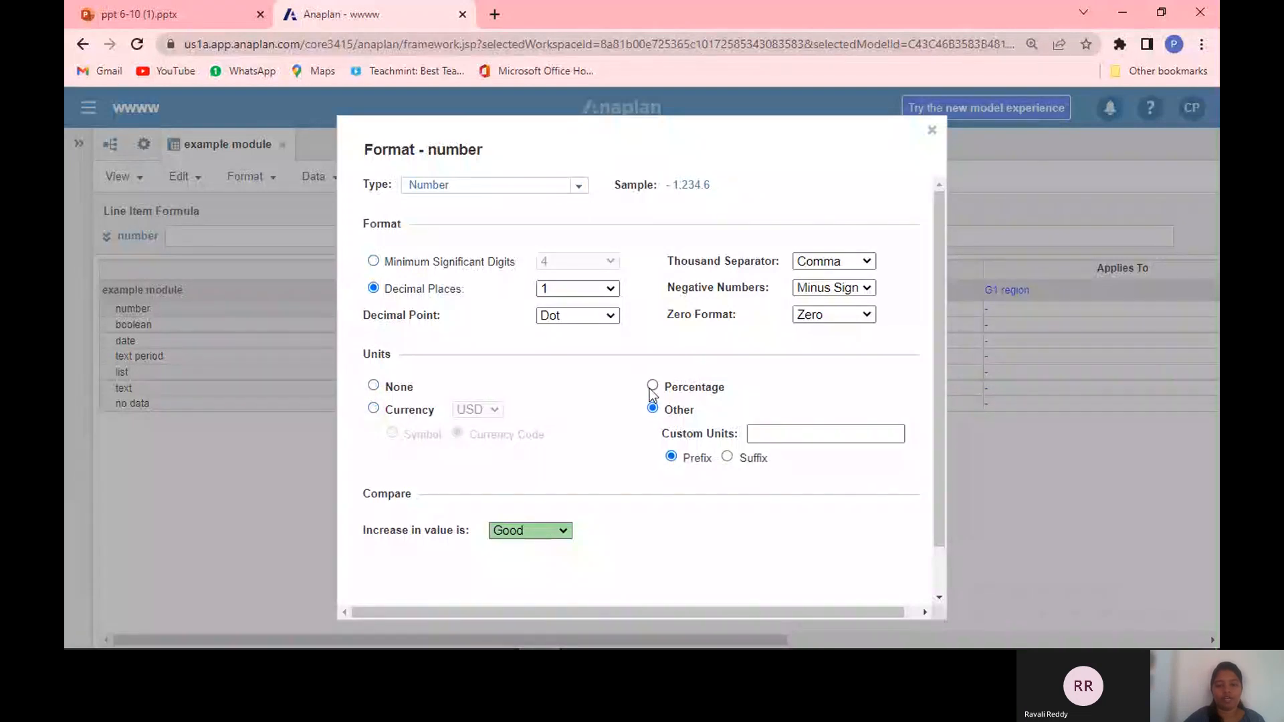
click(652, 388)
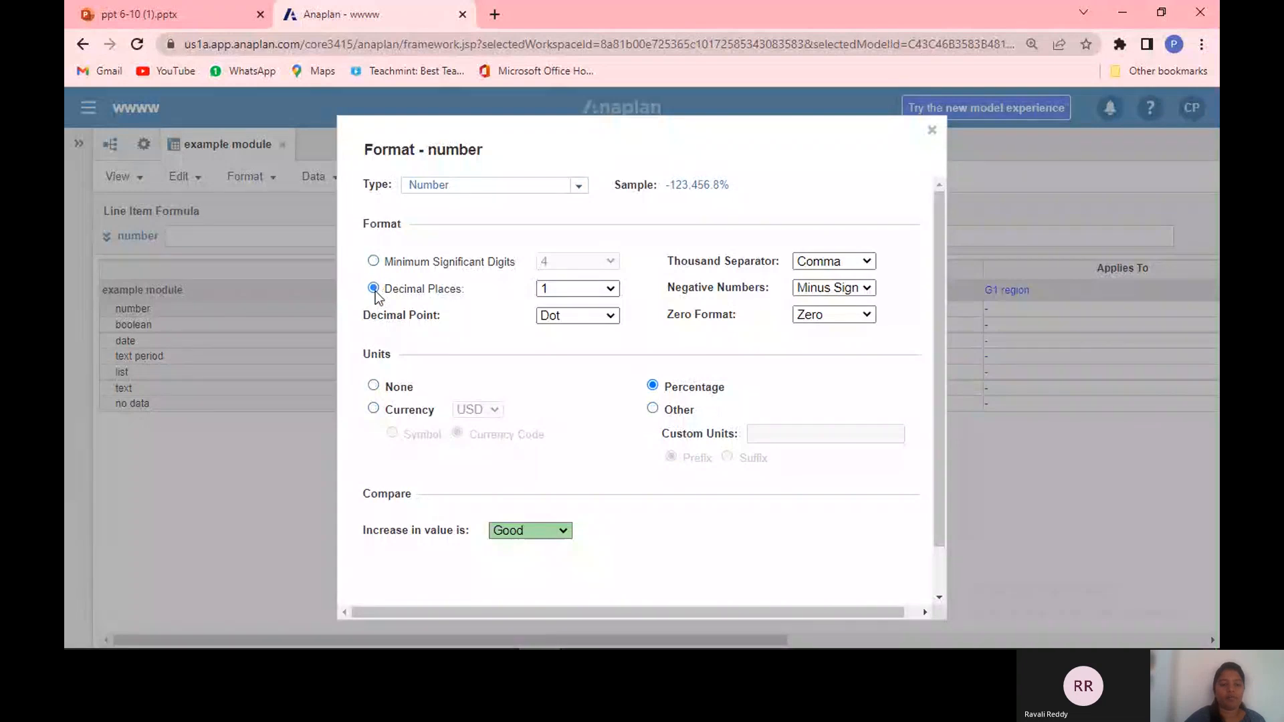
click(373, 260)
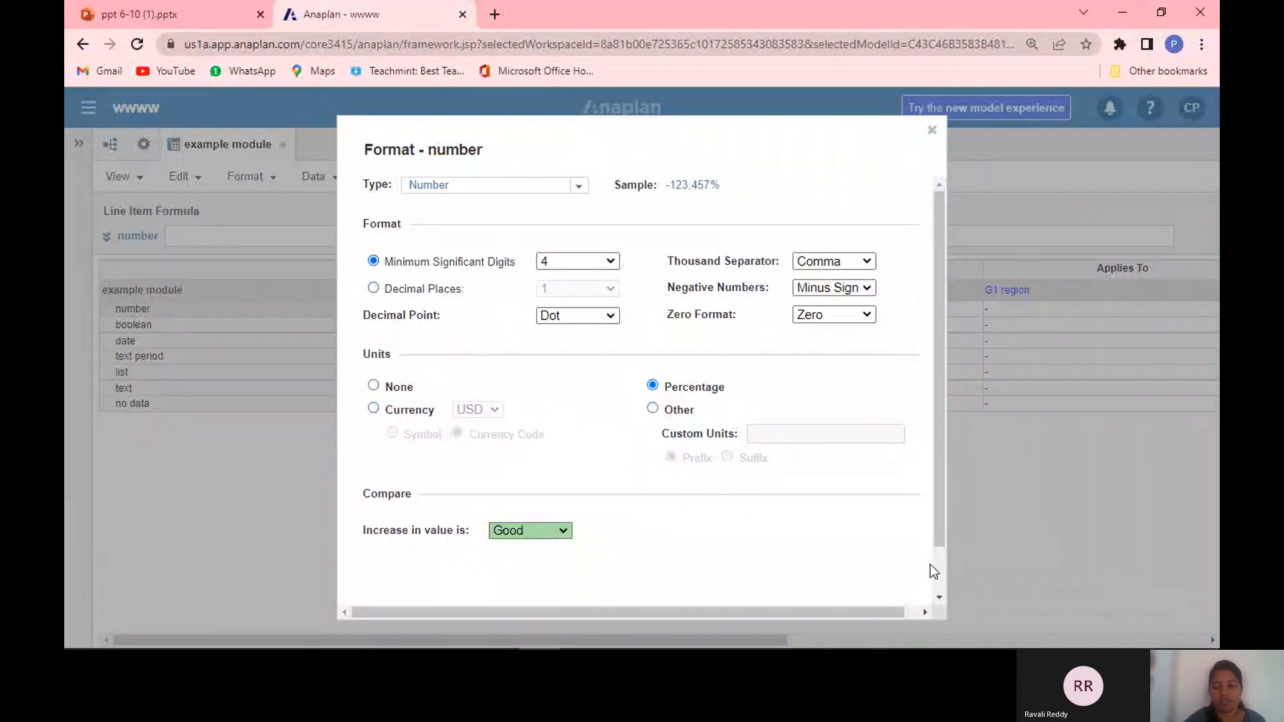
scroll(931, 568, down, 1)
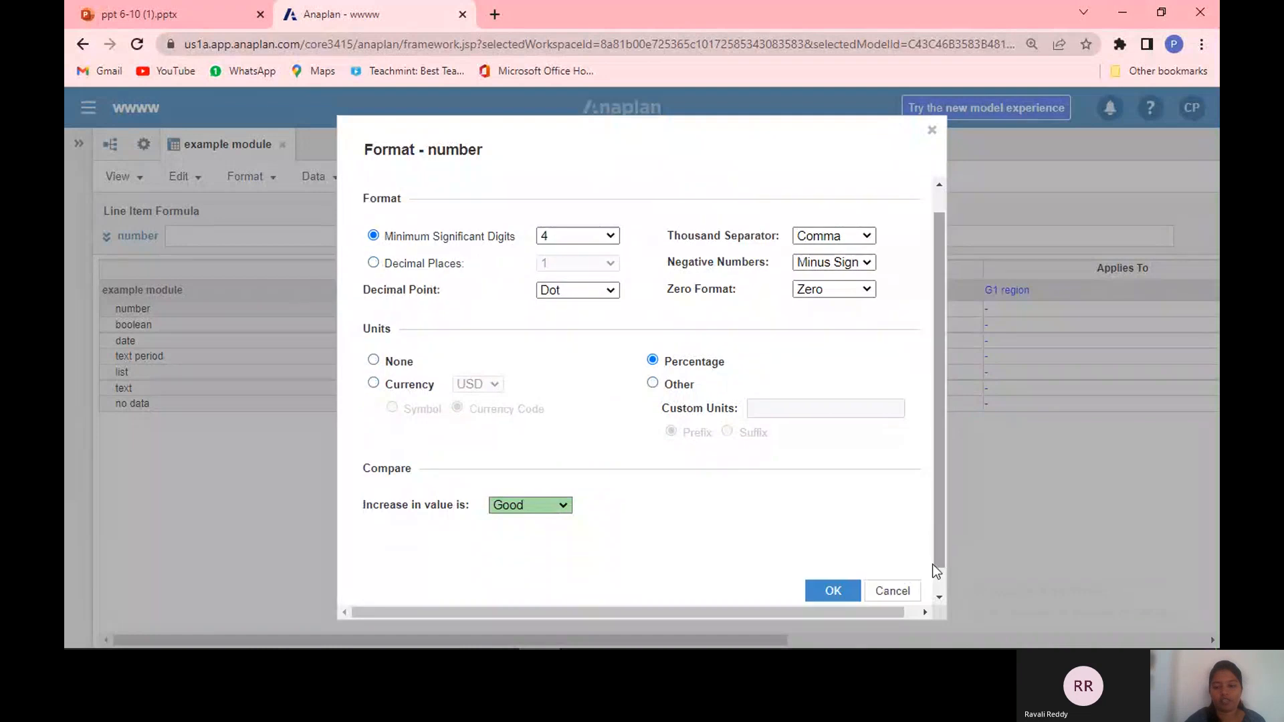
click(832, 592)
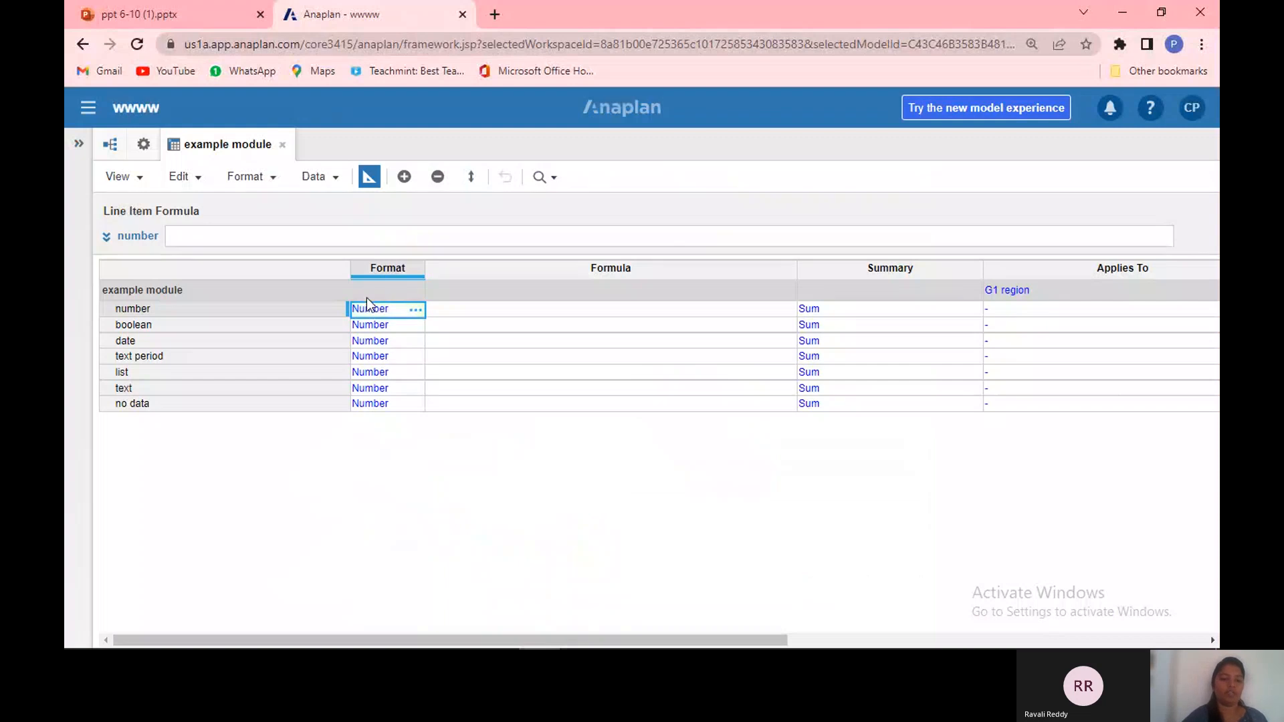
Step: Set the boolean line item's format type to Boolean
click(414, 319)
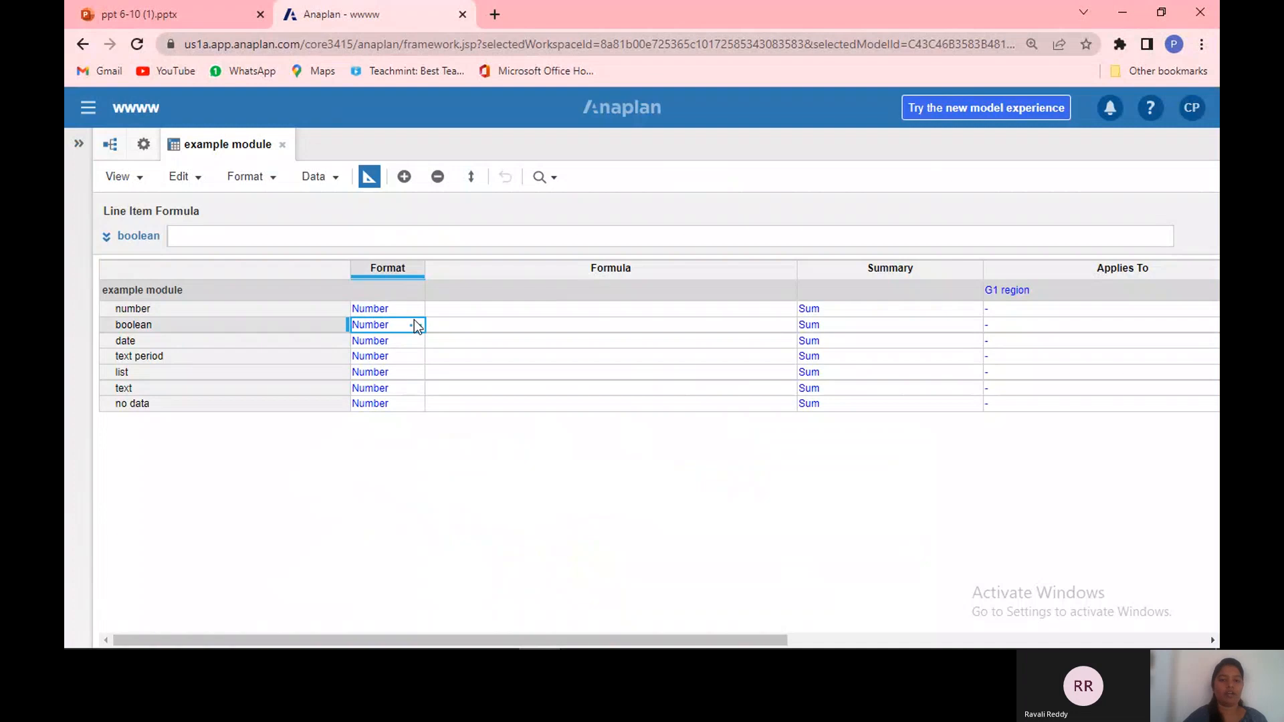
click(415, 321)
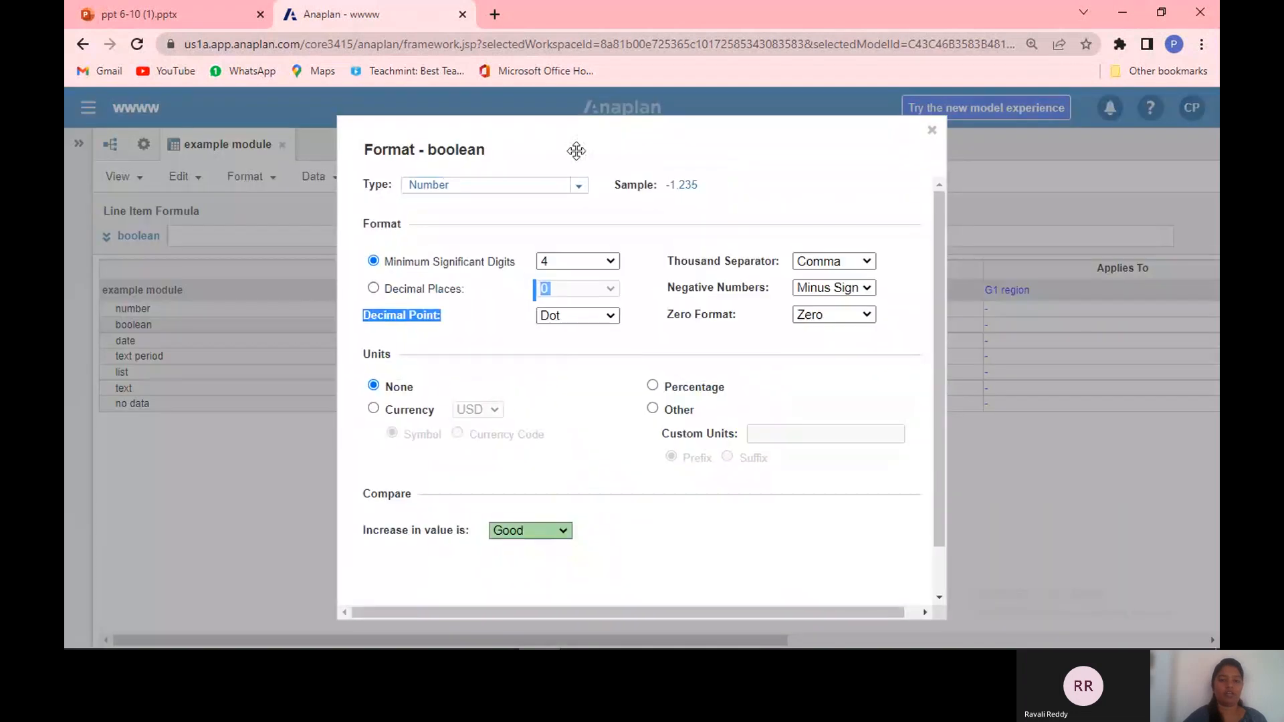
click(578, 187)
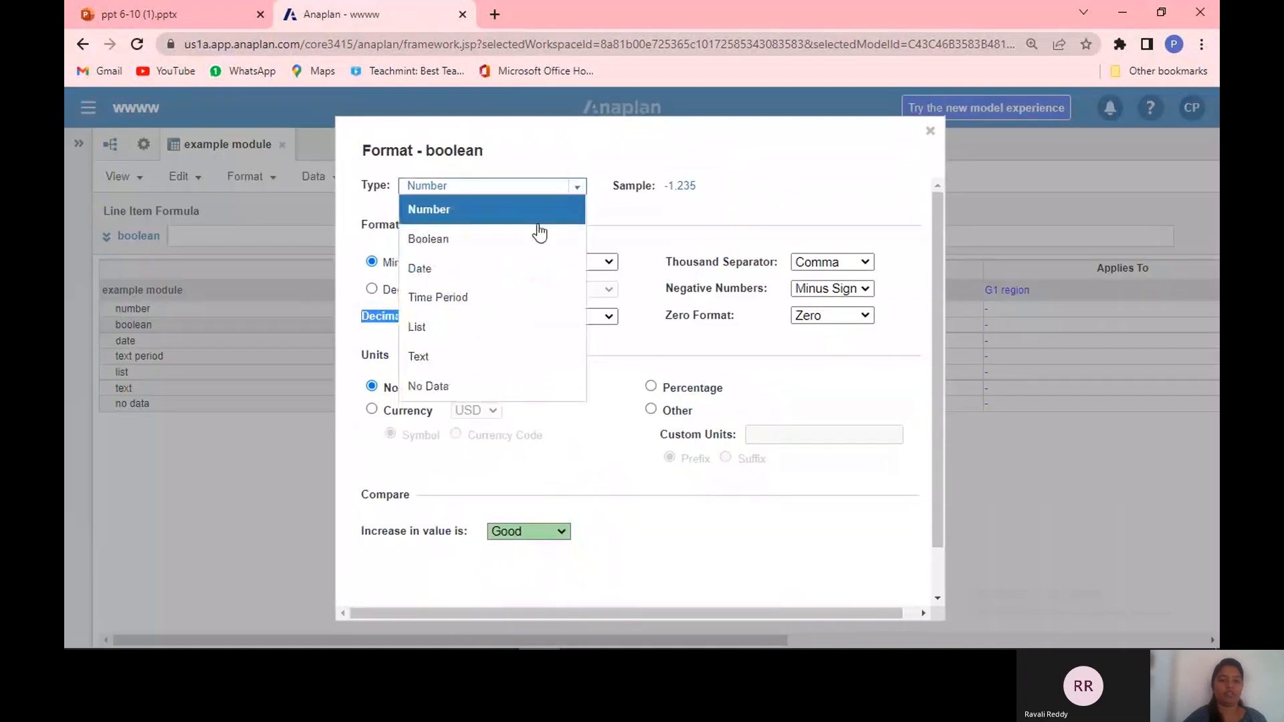
click(530, 246)
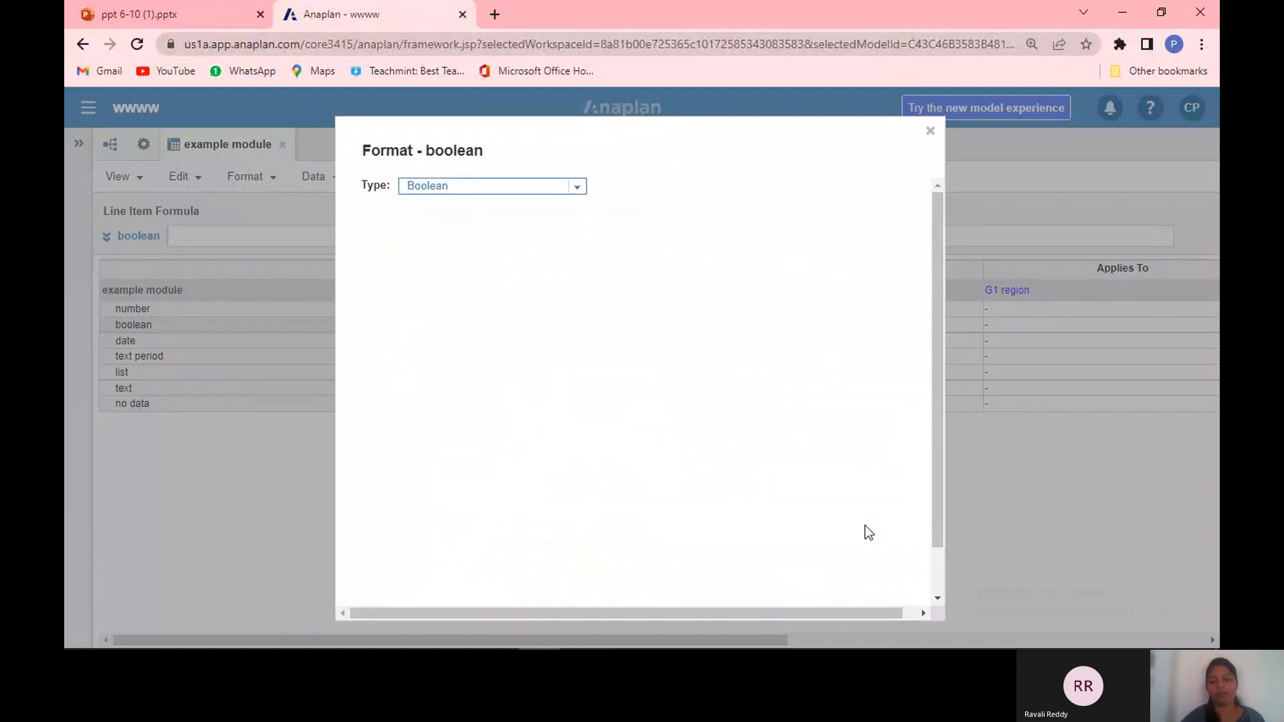
scroll(943, 572, down, 2)
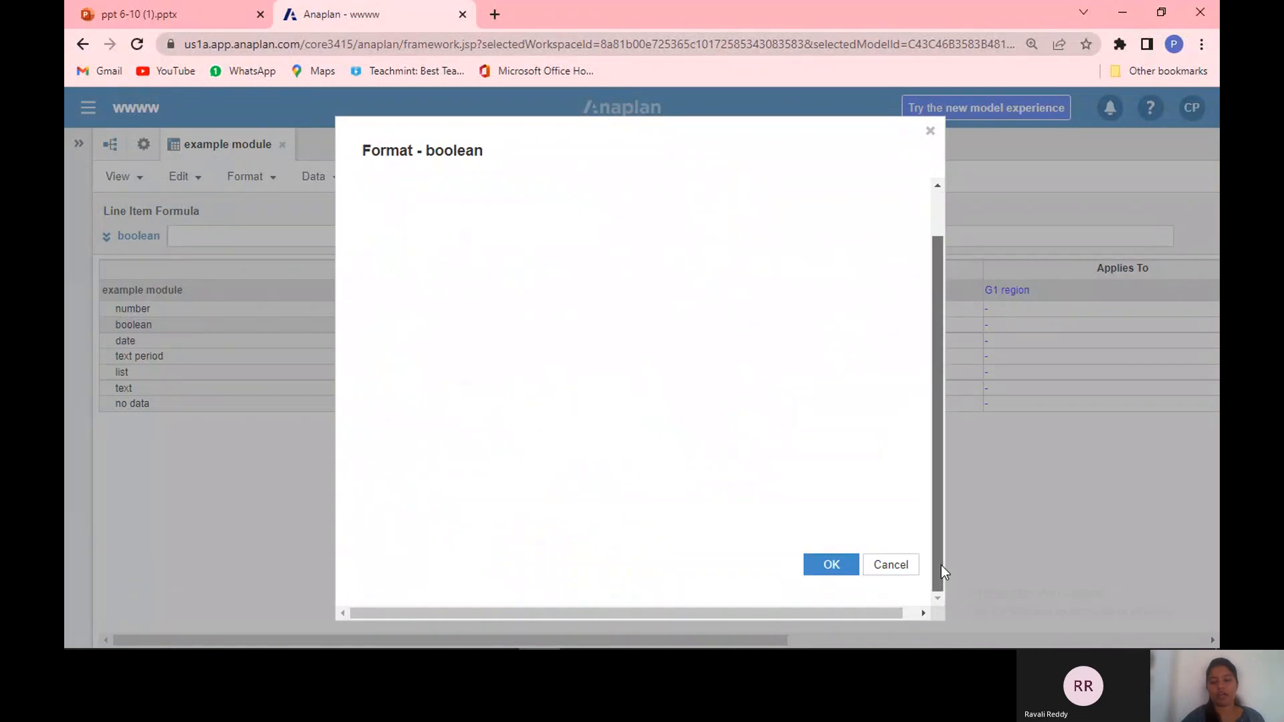
click(831, 565)
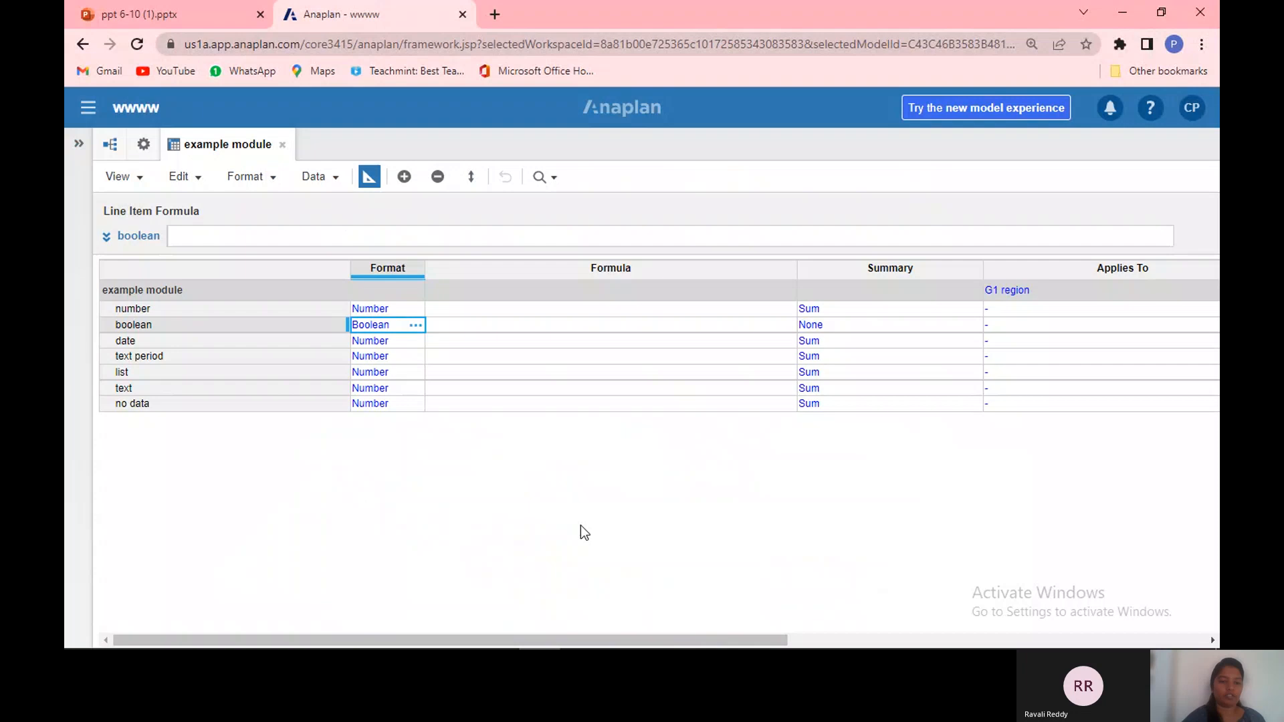
Step: Set the date line item's format type to Date
click(404, 342)
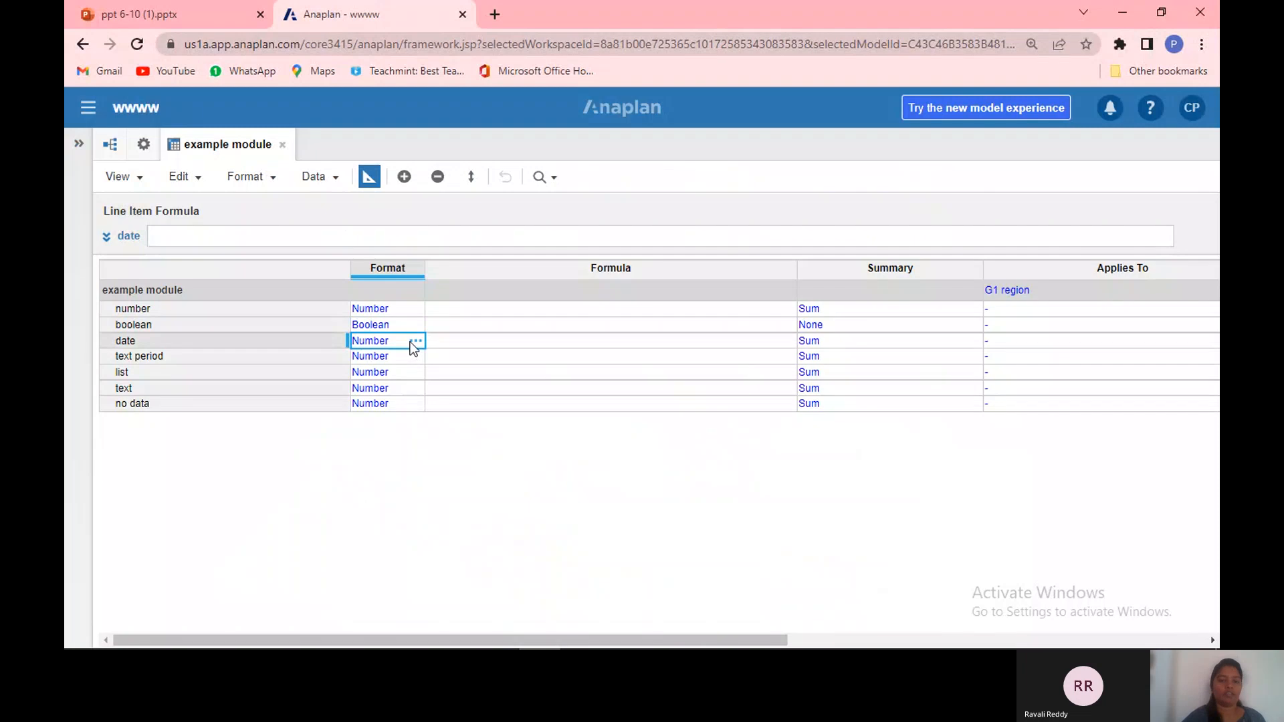
click(415, 342)
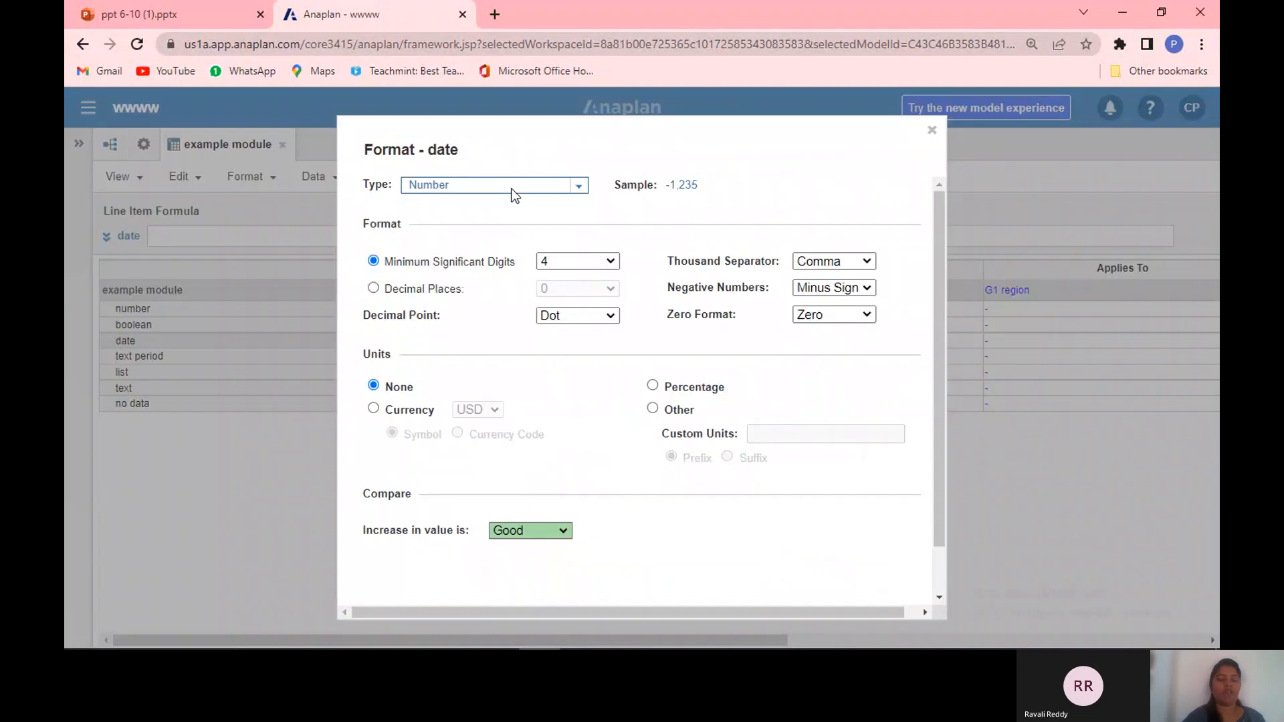
click(577, 187)
click(525, 267)
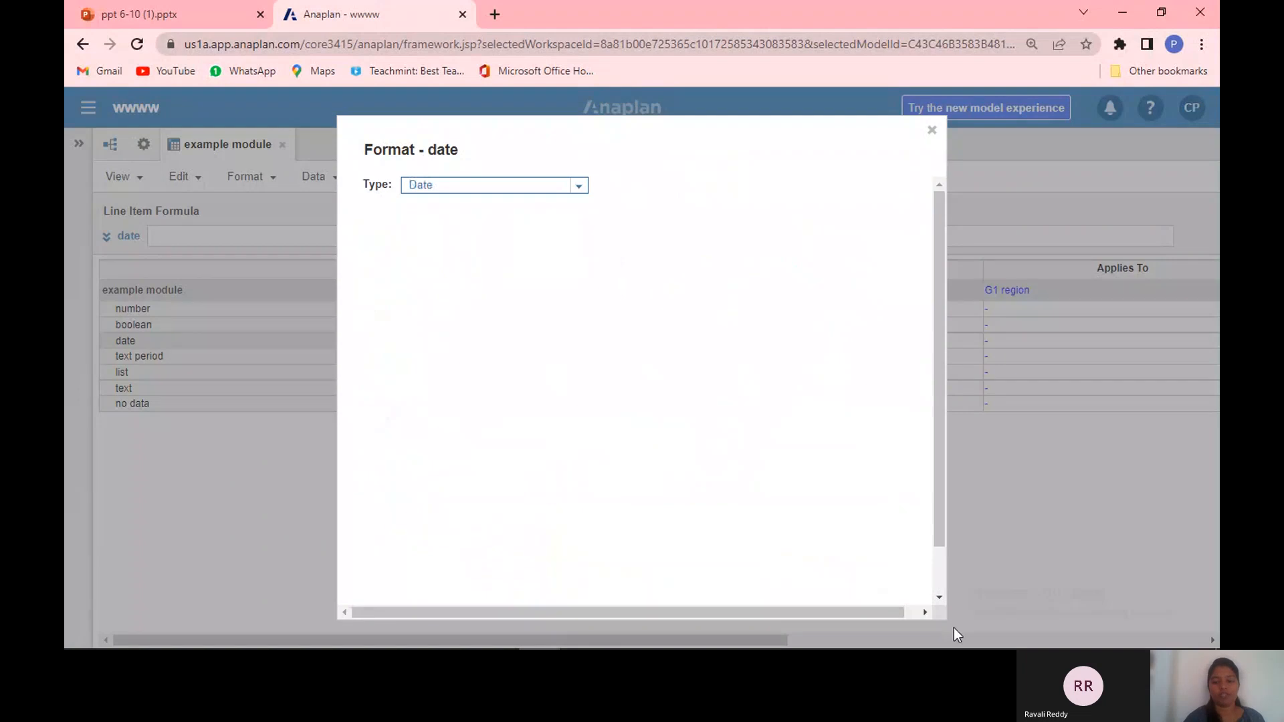
scroll(939, 588, down, 3)
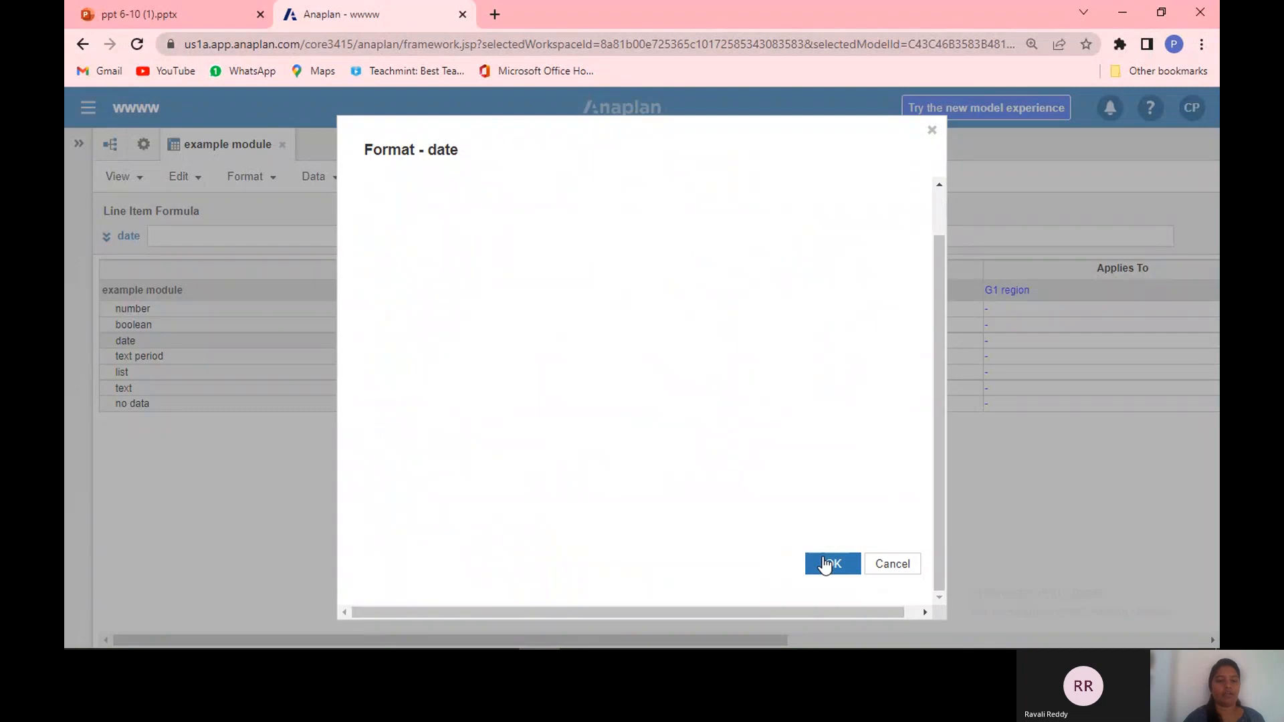
click(829, 564)
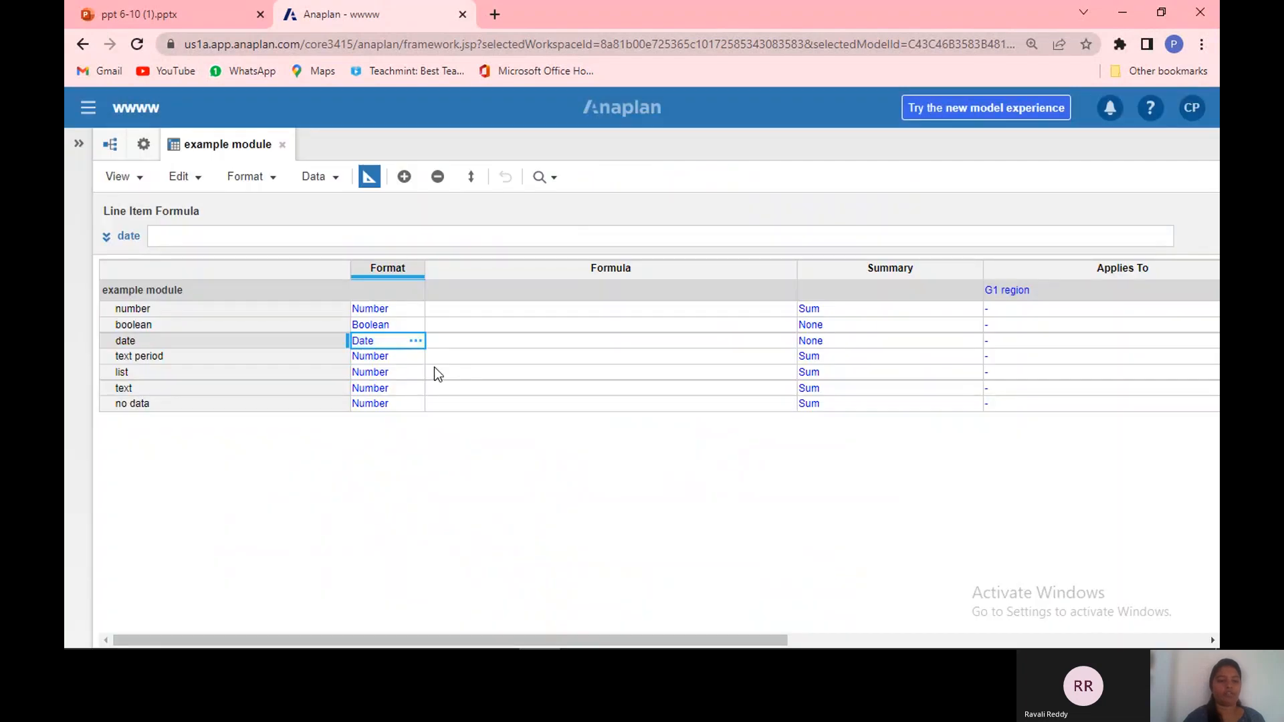
Step: Set the text period line item's format type to Time Period with Month as the period
click(403, 356)
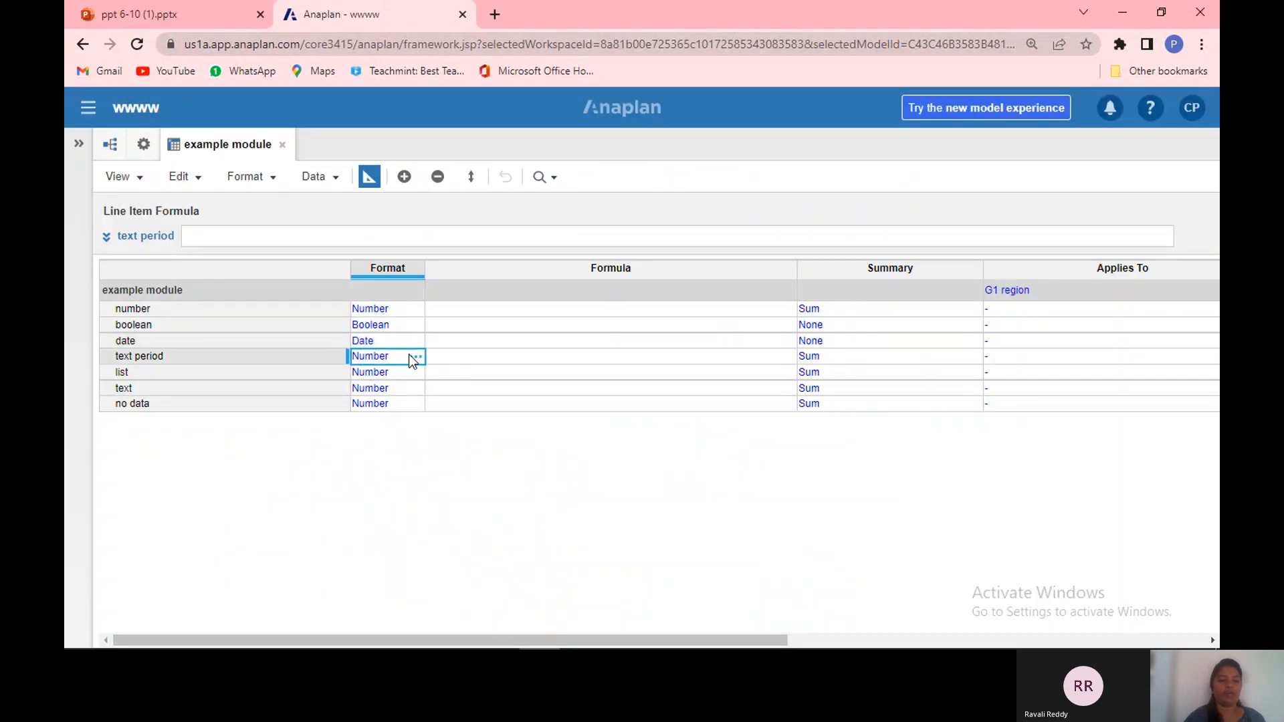
click(410, 356)
click(578, 189)
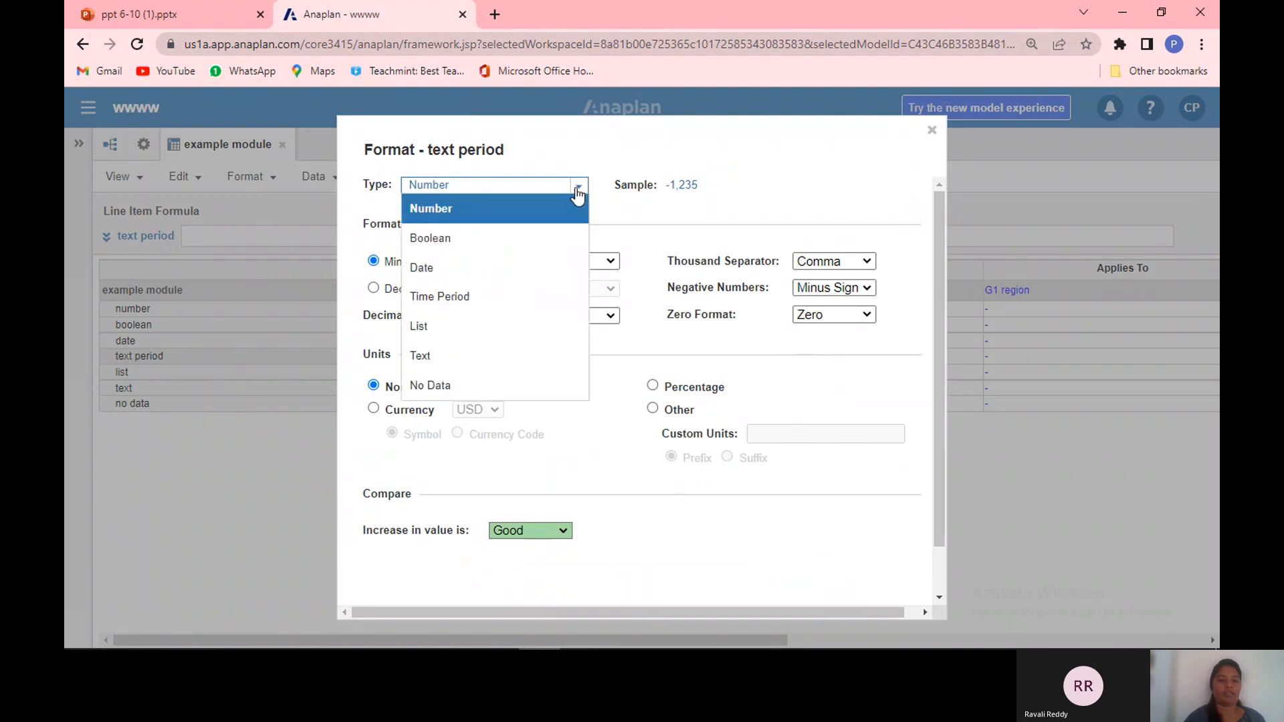
click(527, 299)
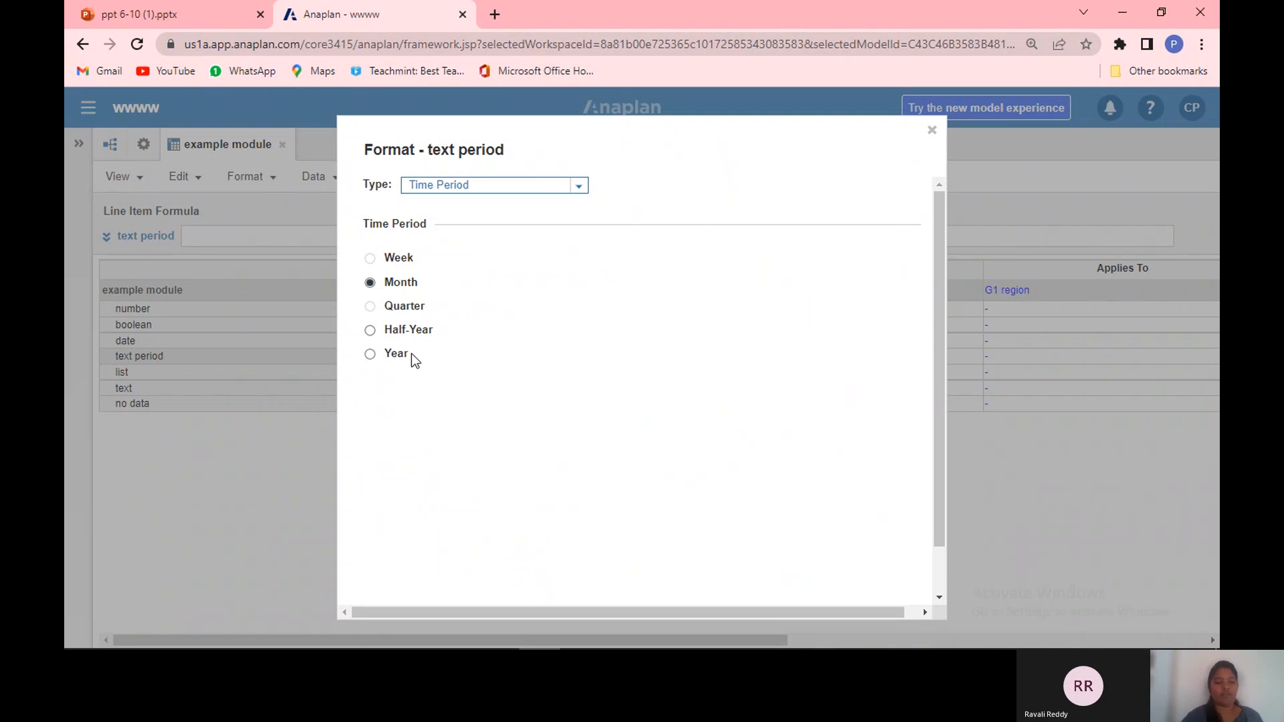
click(370, 281)
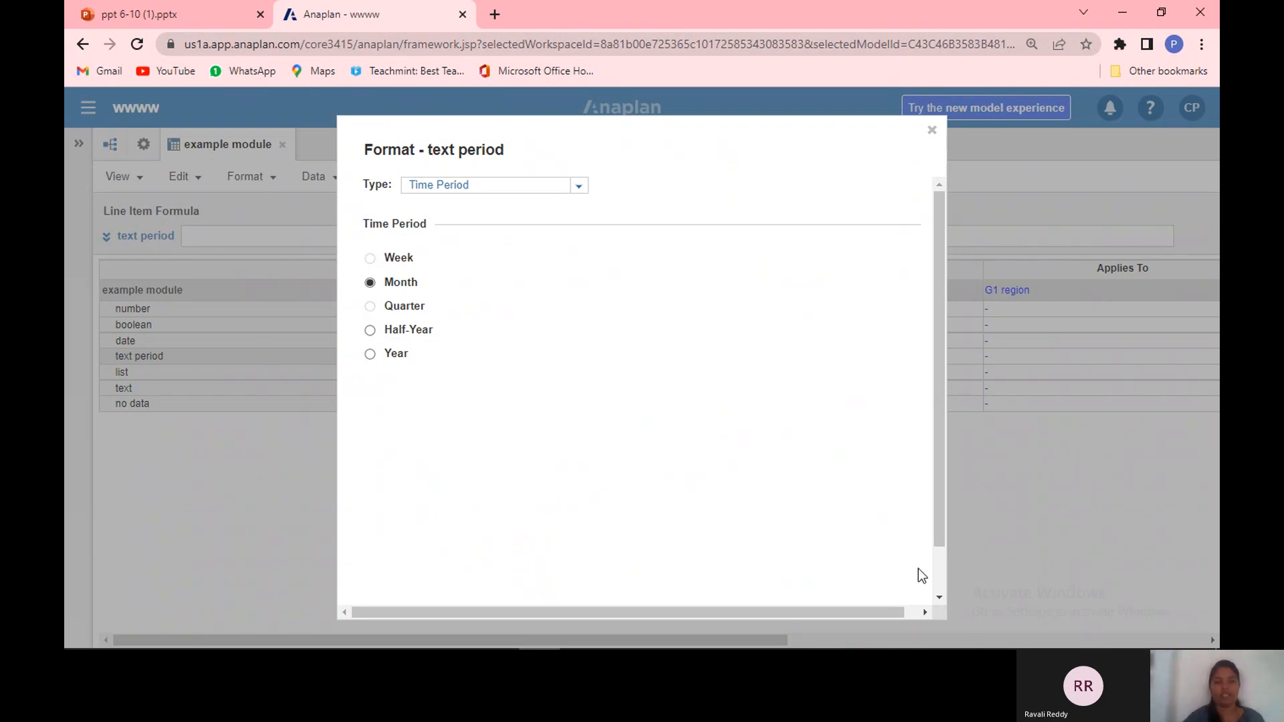
click(940, 577)
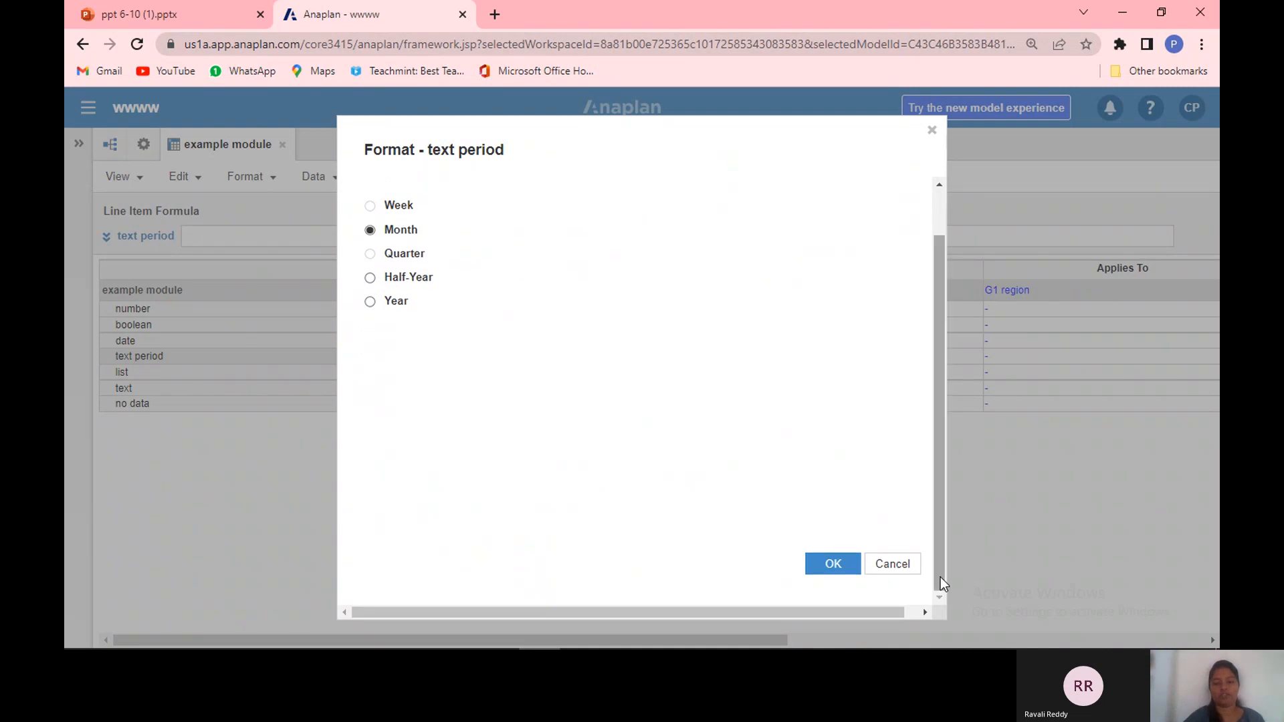
click(832, 565)
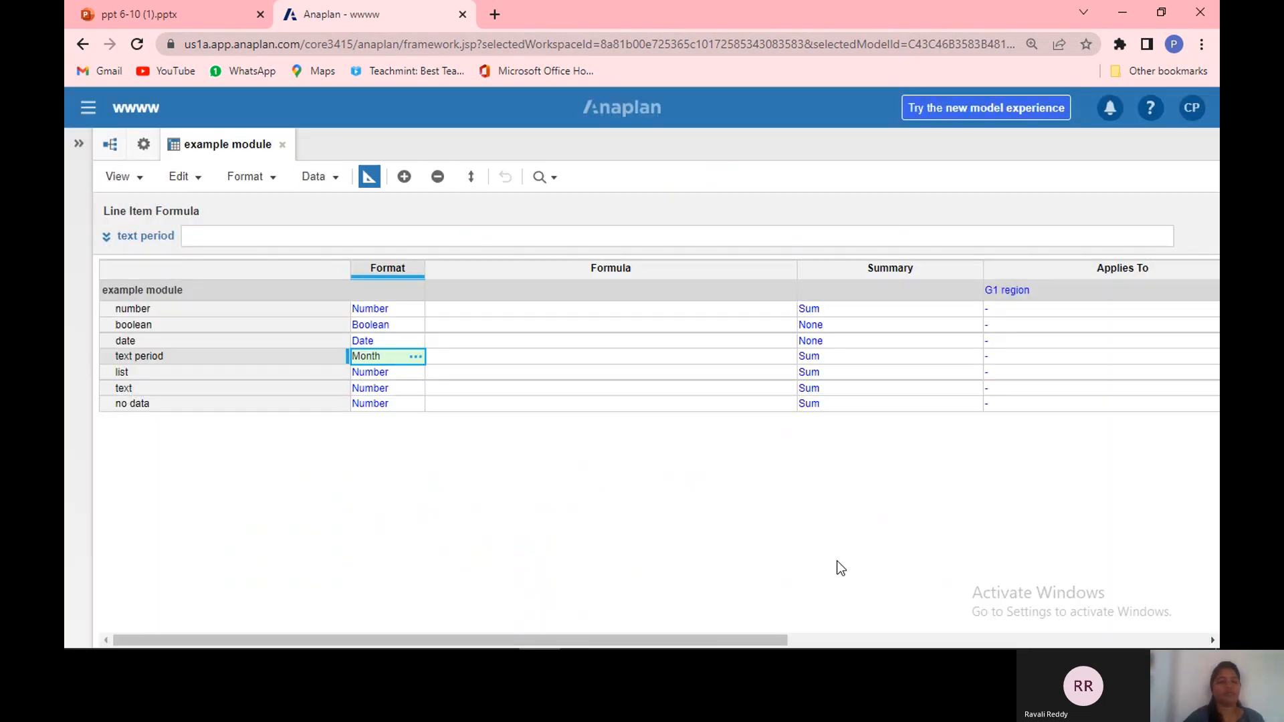
Step: Set the list line item's format type to List using the G1 region list
click(415, 372)
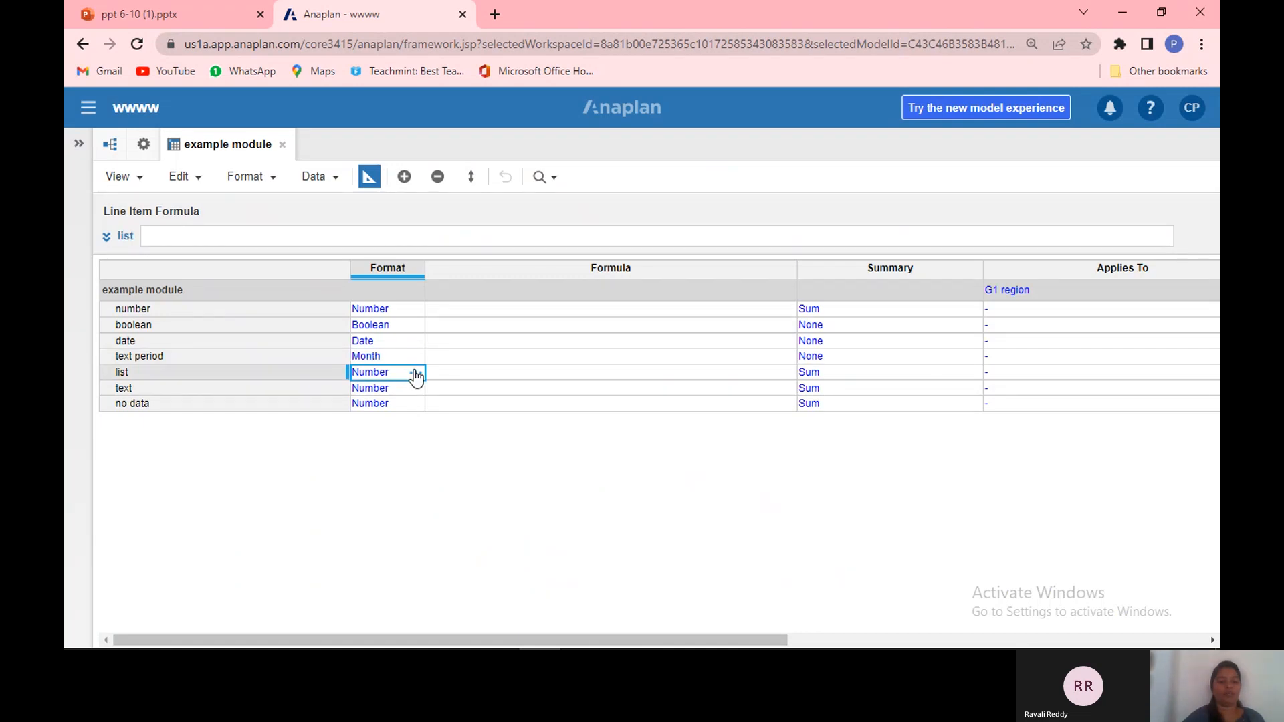
click(415, 373)
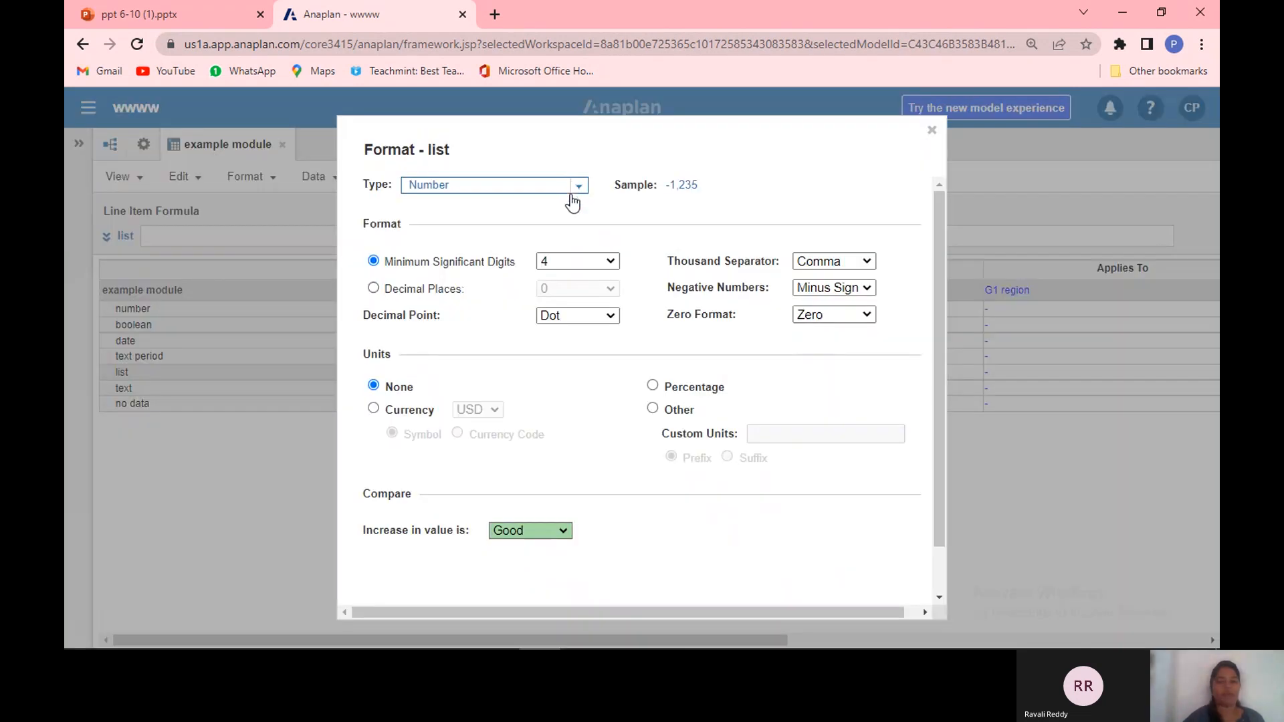
click(579, 194)
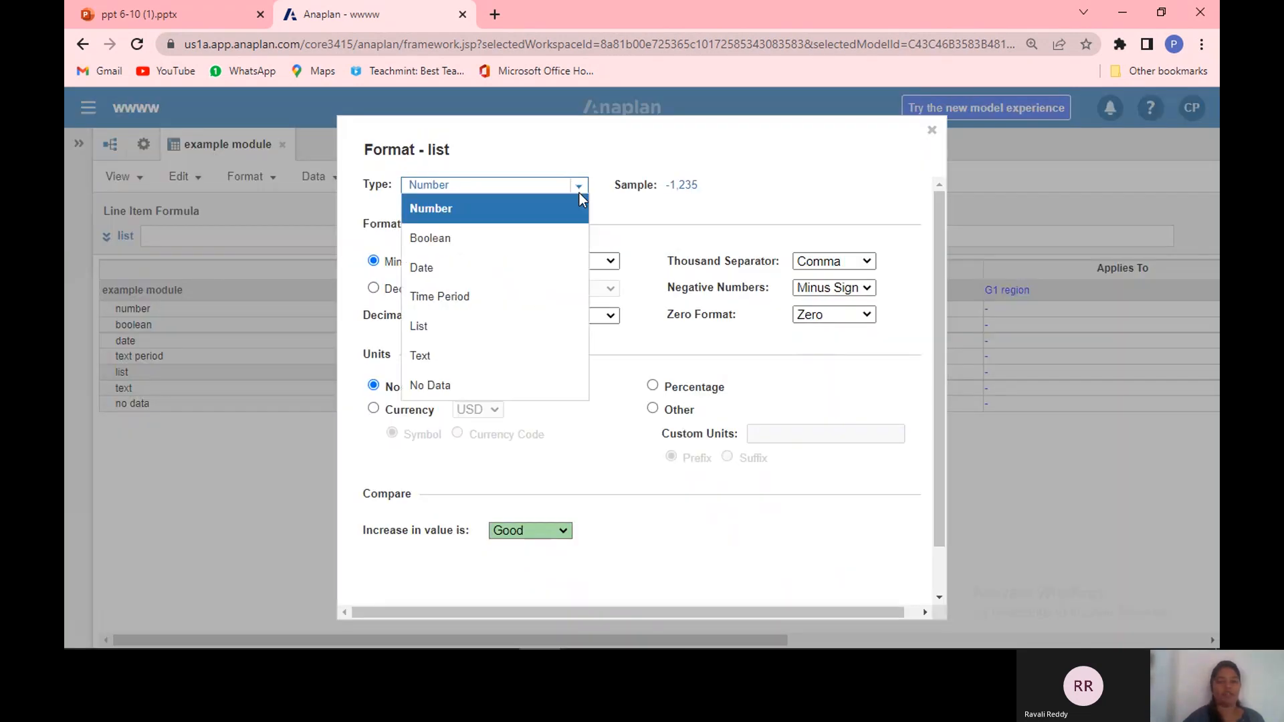
click(487, 334)
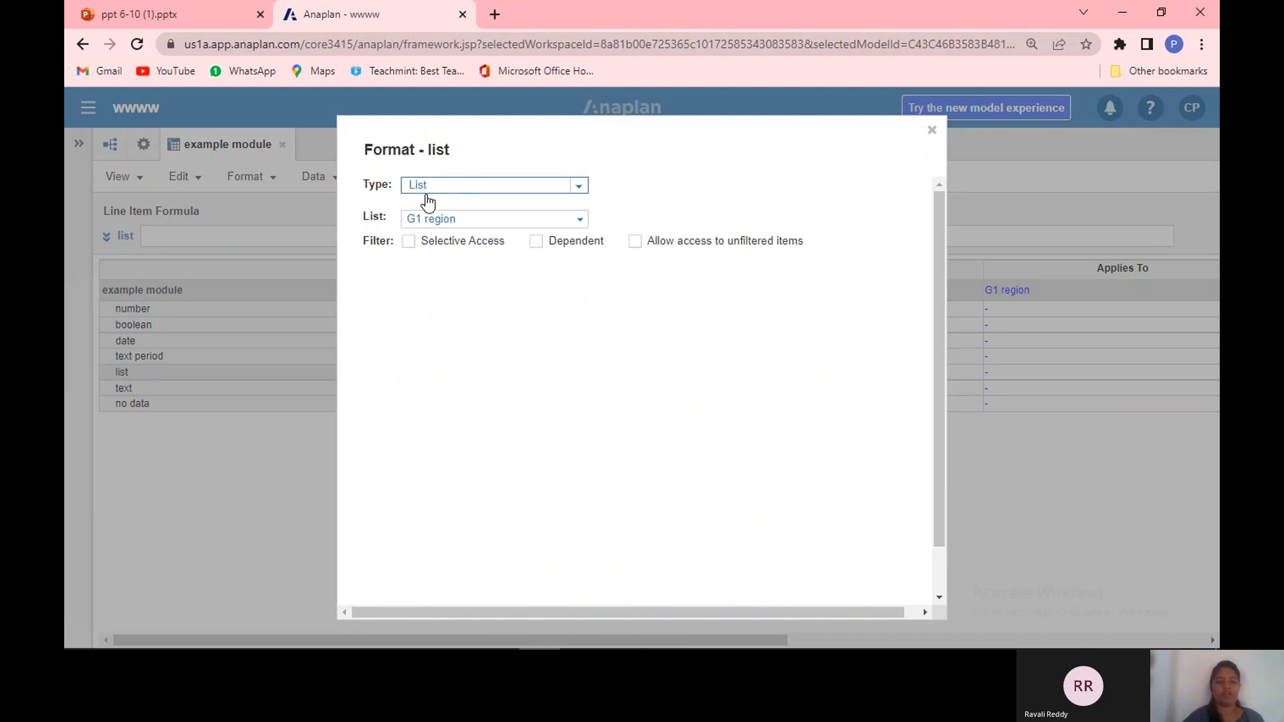
click(580, 221)
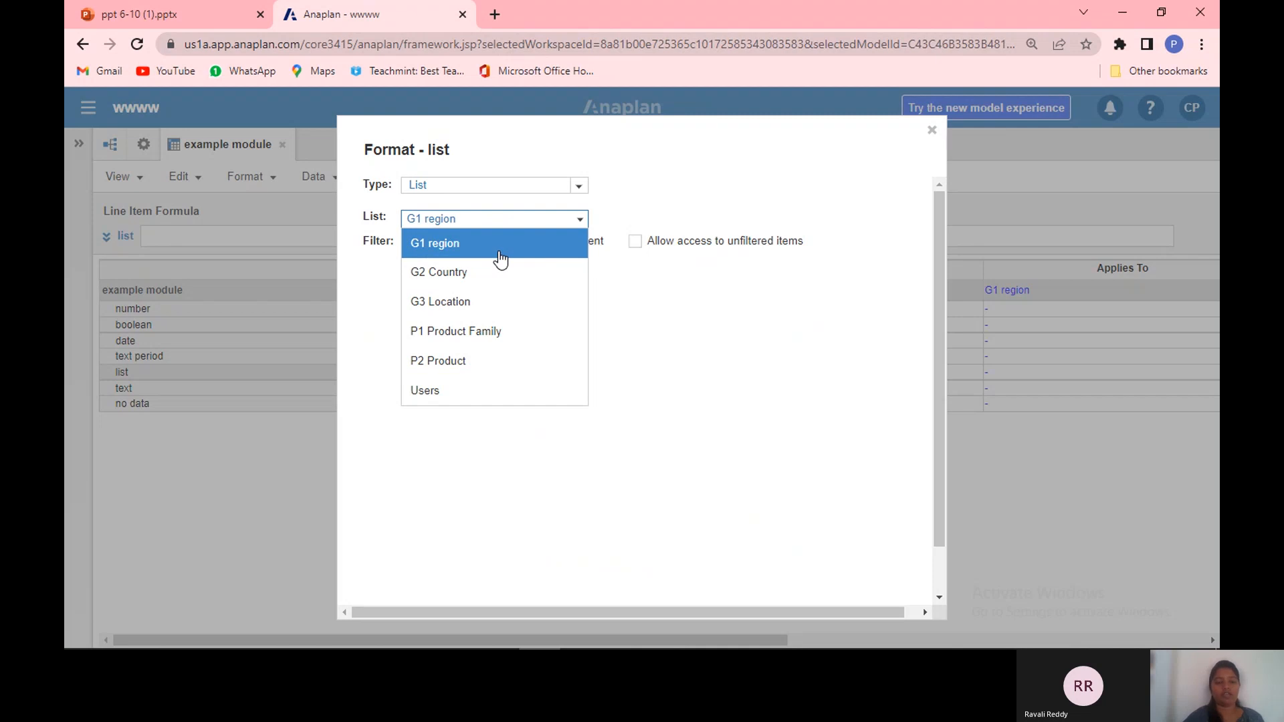
click(501, 251)
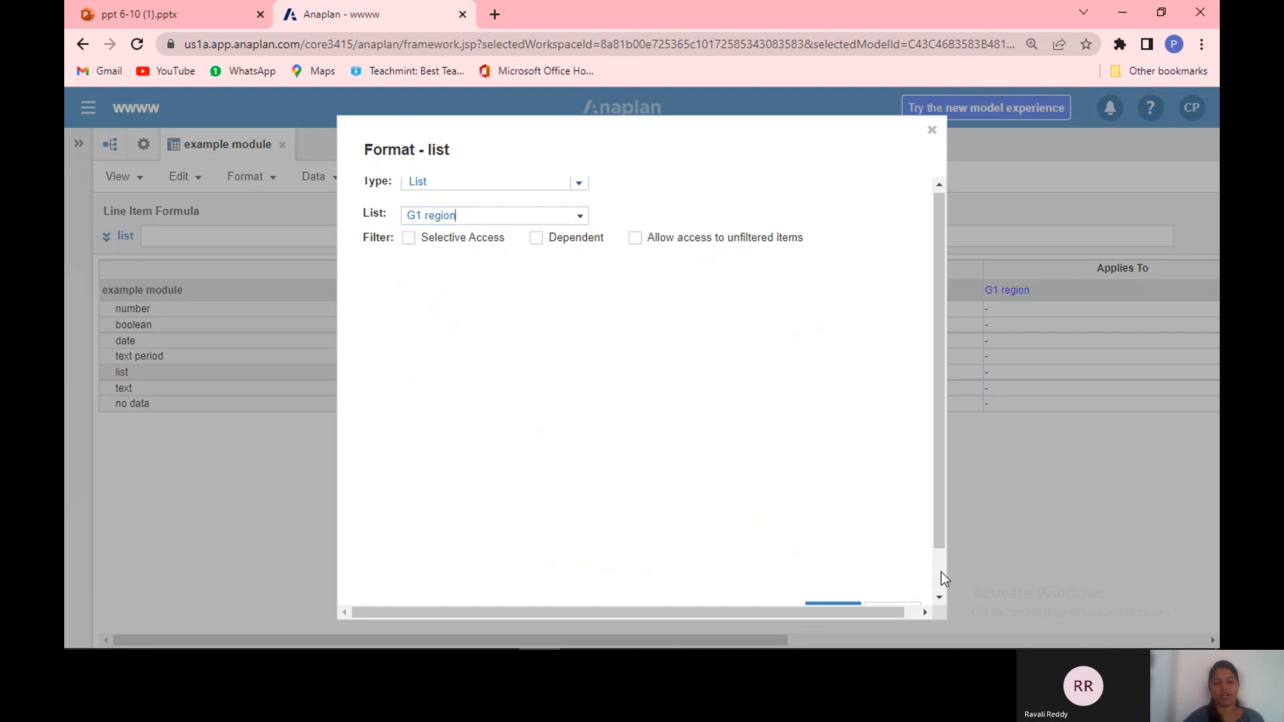
scroll(940, 571, down, 1)
click(821, 566)
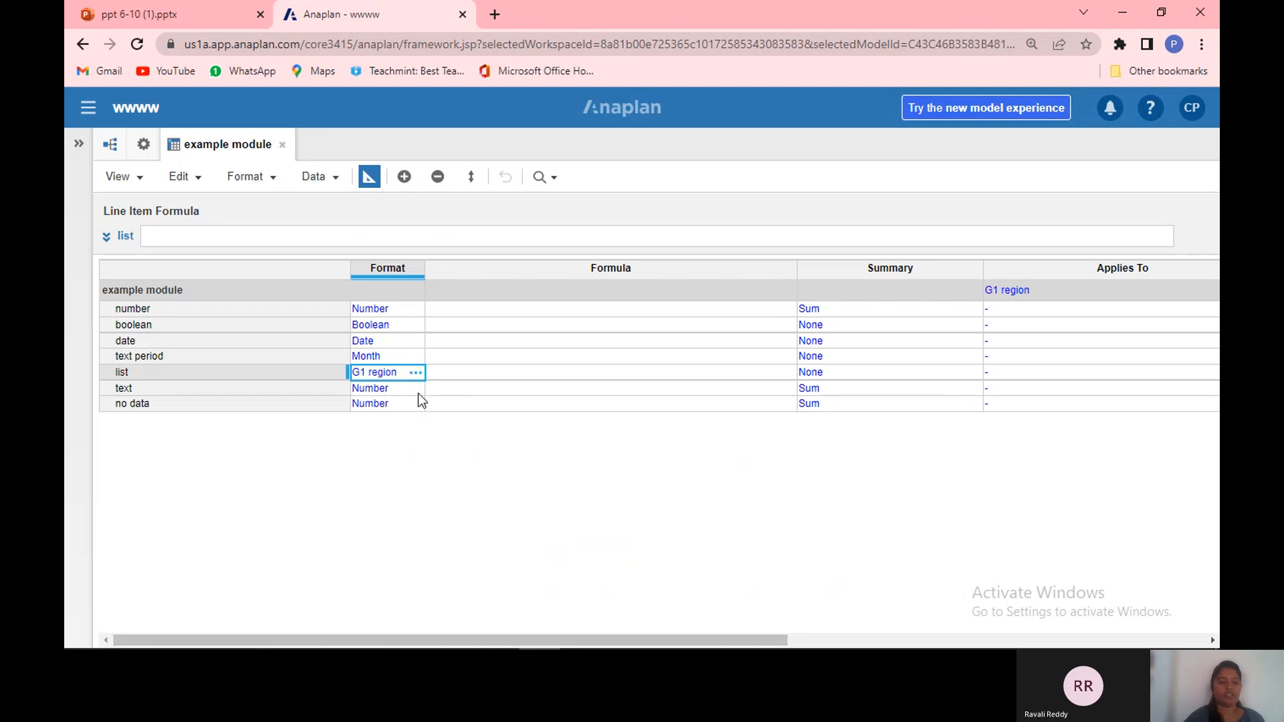
Step: Set the text line item's format type to Text with the General text type
click(415, 392)
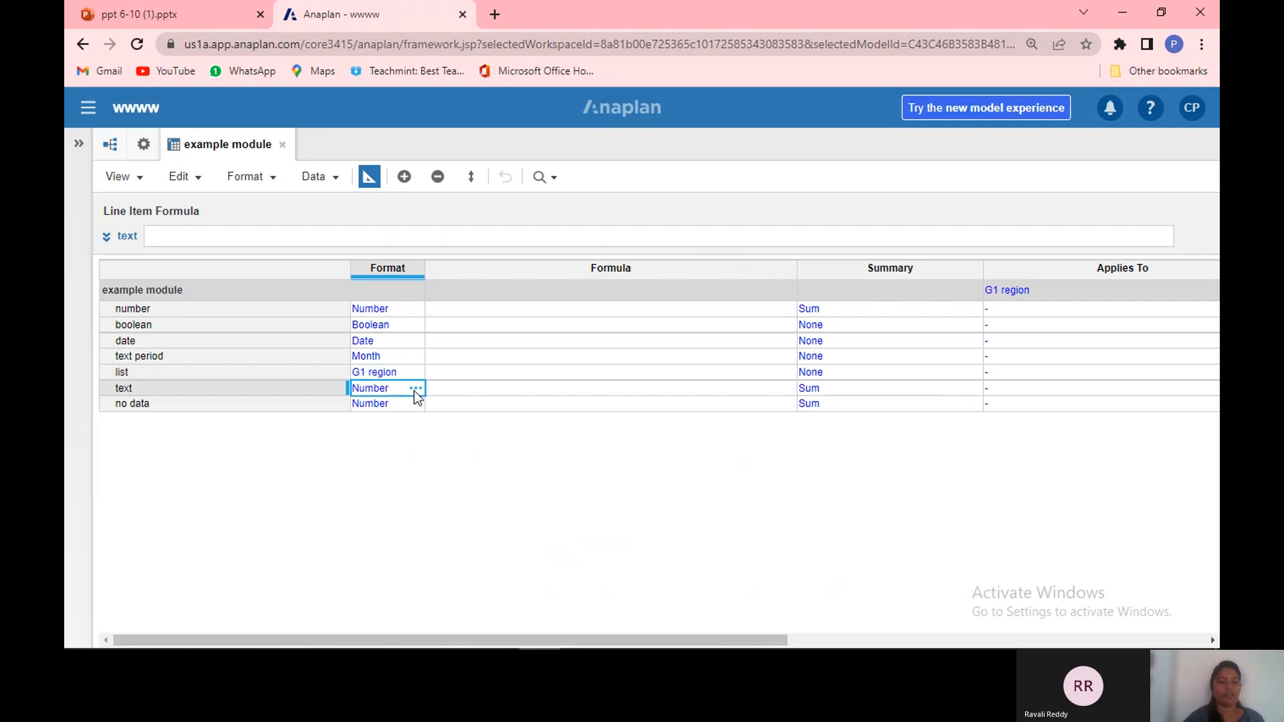
click(414, 392)
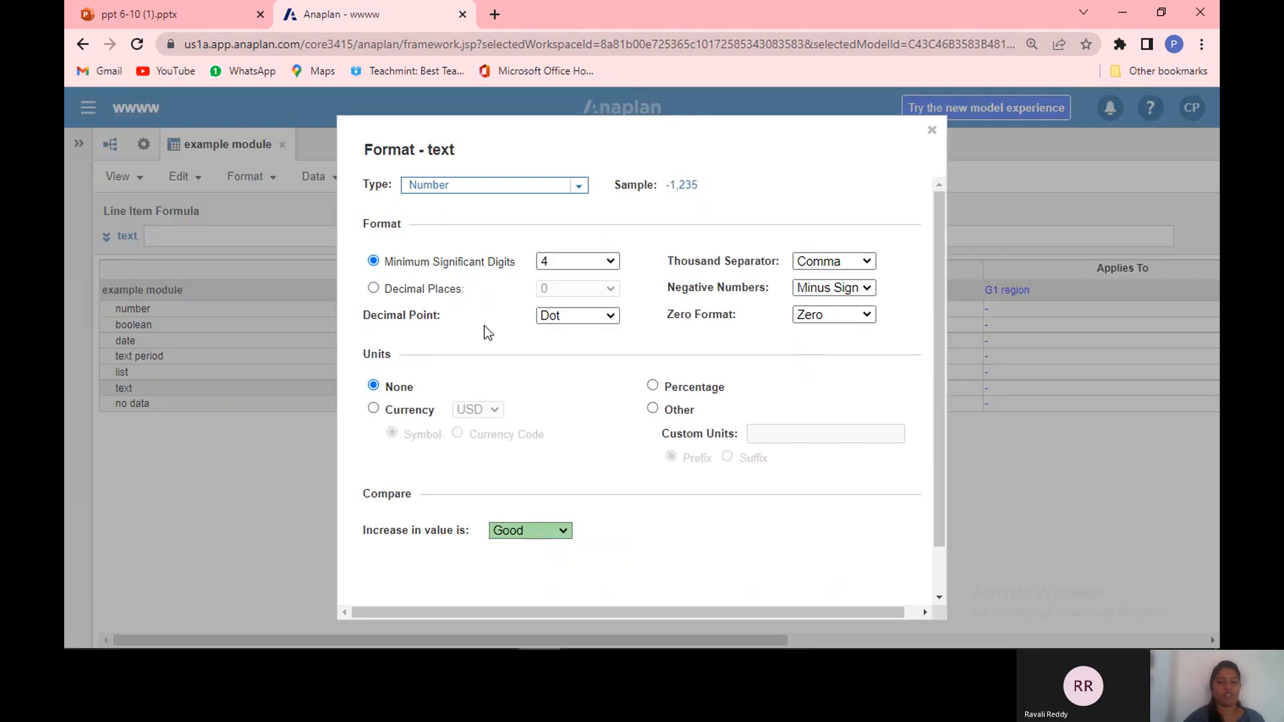
click(579, 187)
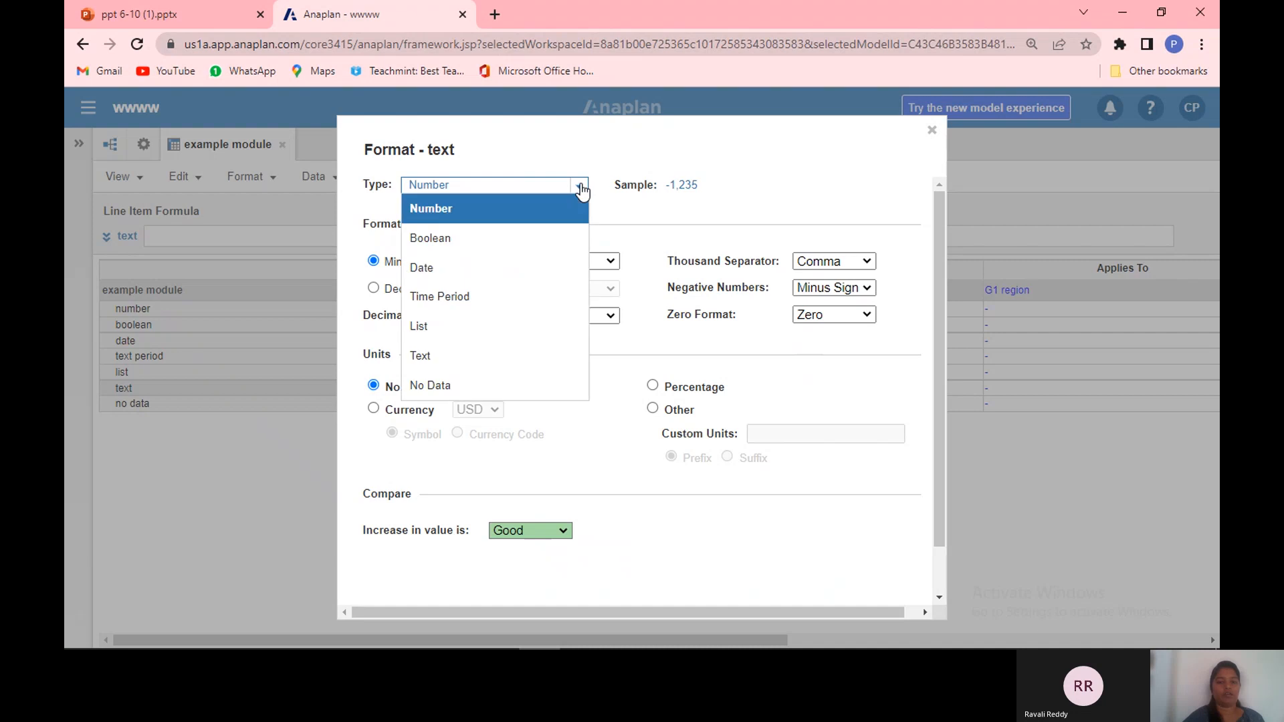
click(504, 347)
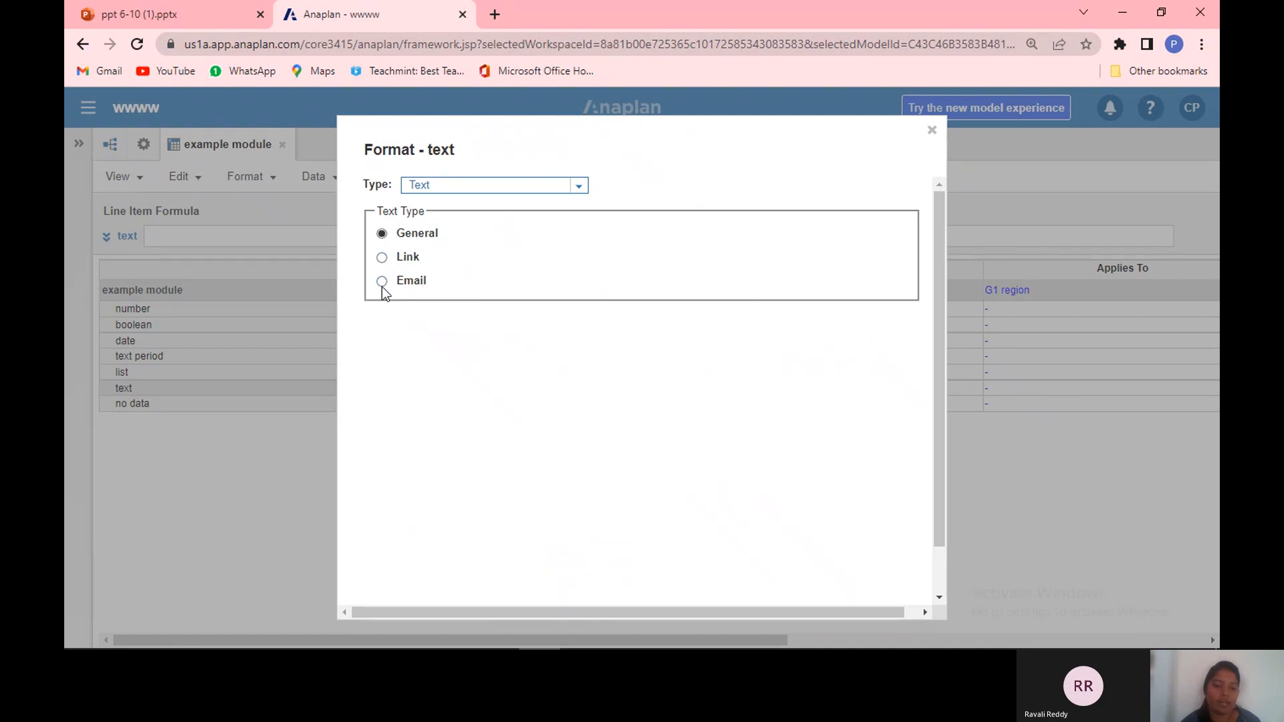
click(941, 579)
click(940, 579)
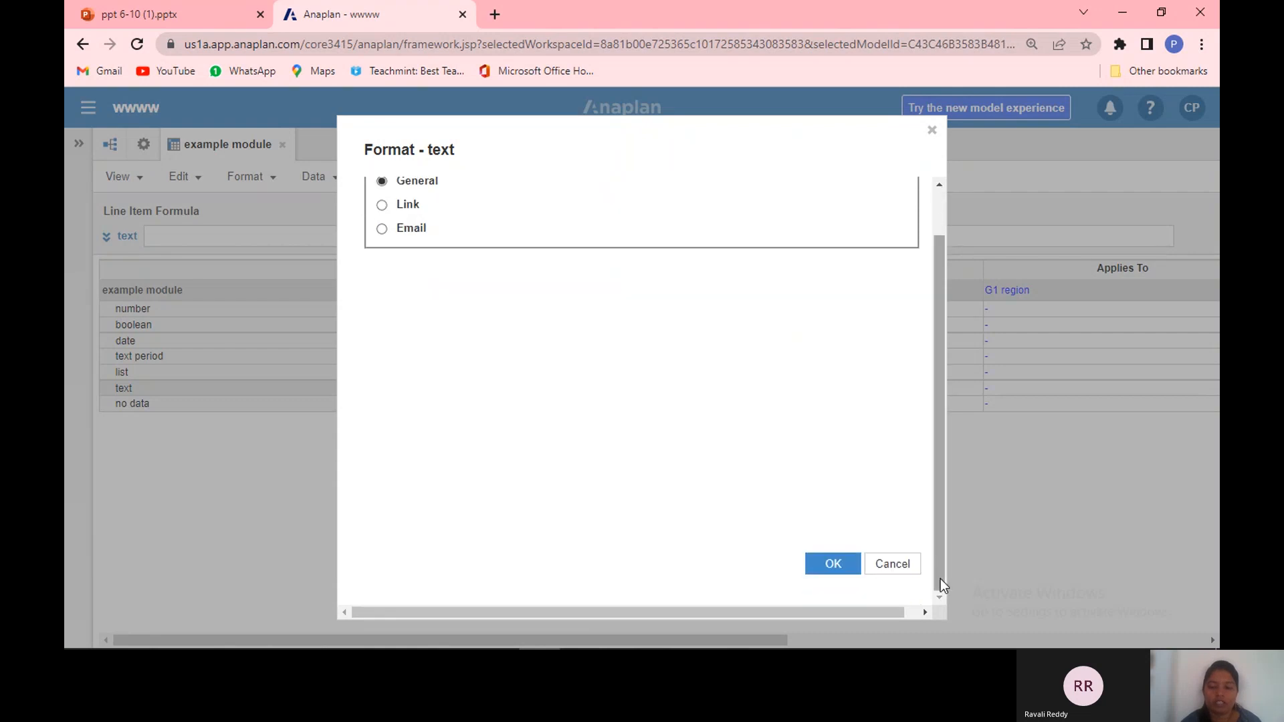
click(859, 575)
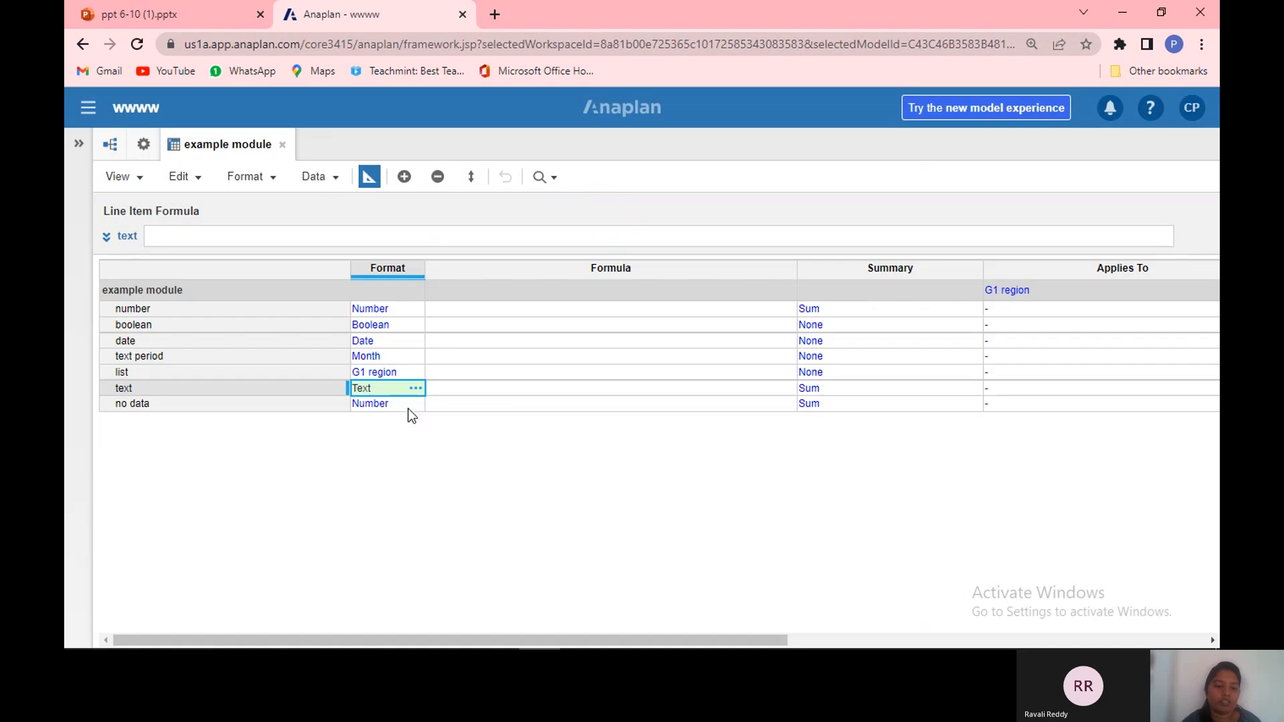
Step: Set the no data line item's format type to No Data
click(408, 405)
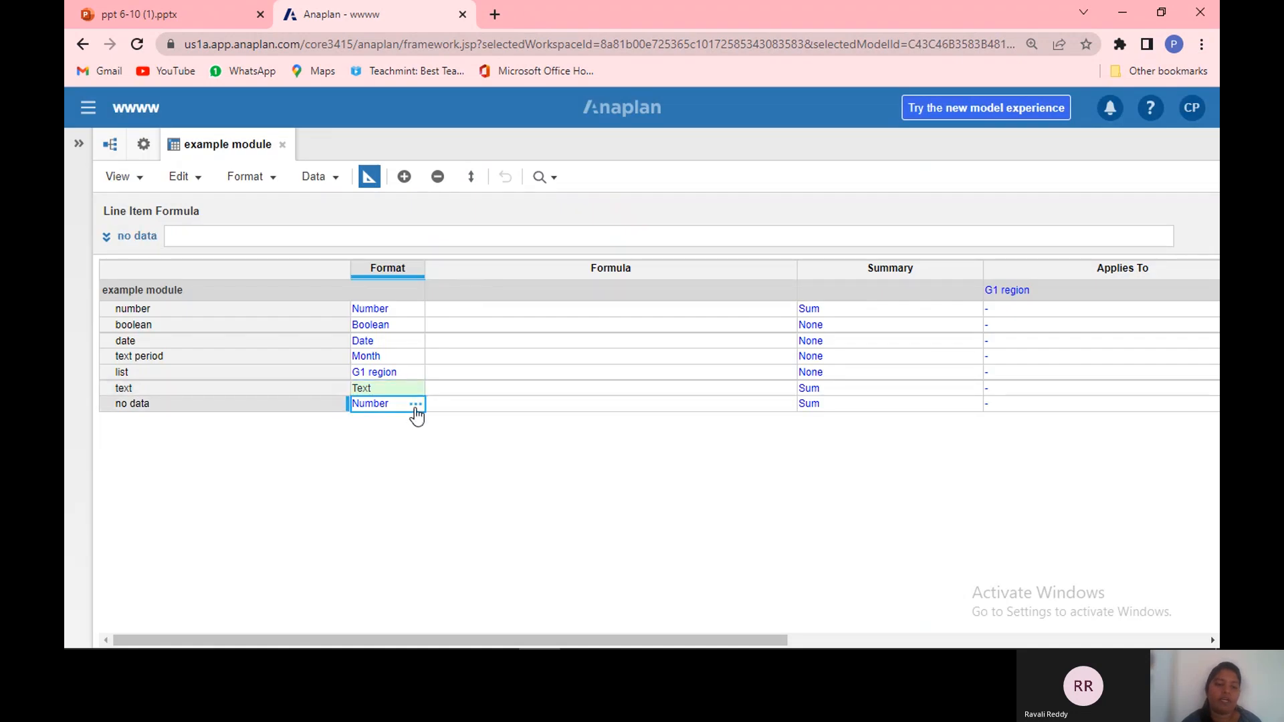
click(415, 404)
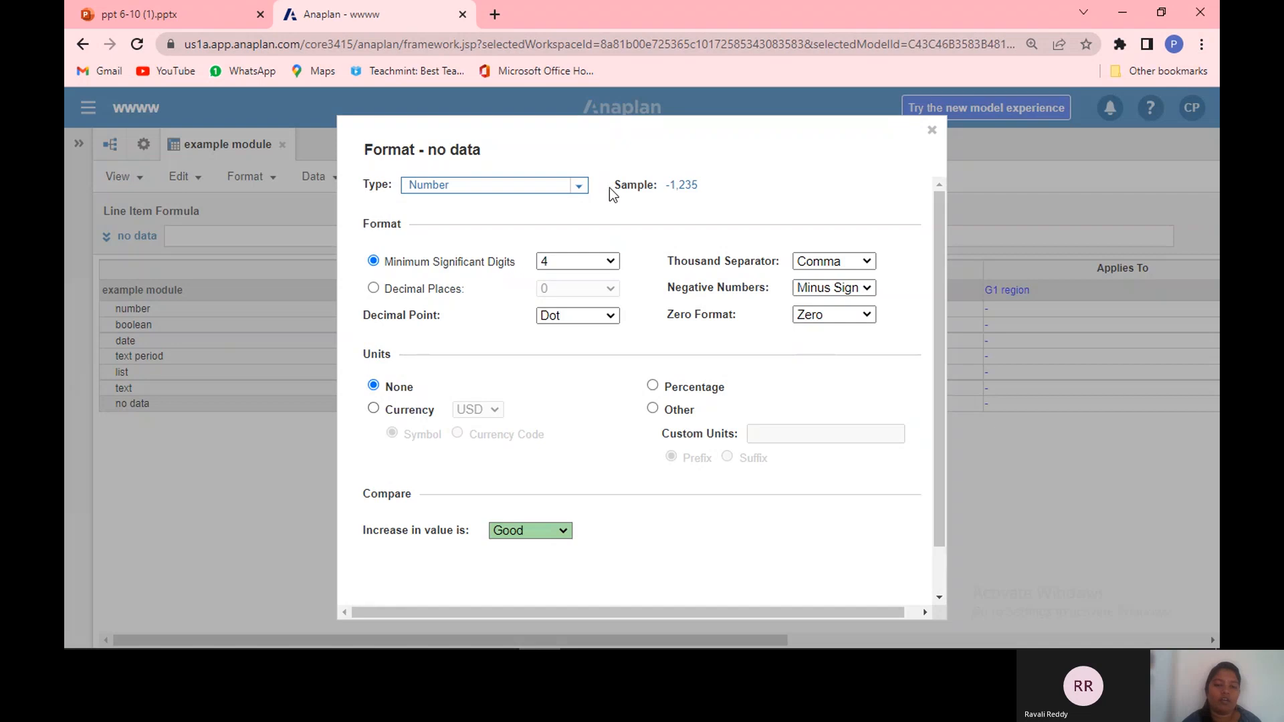
click(579, 187)
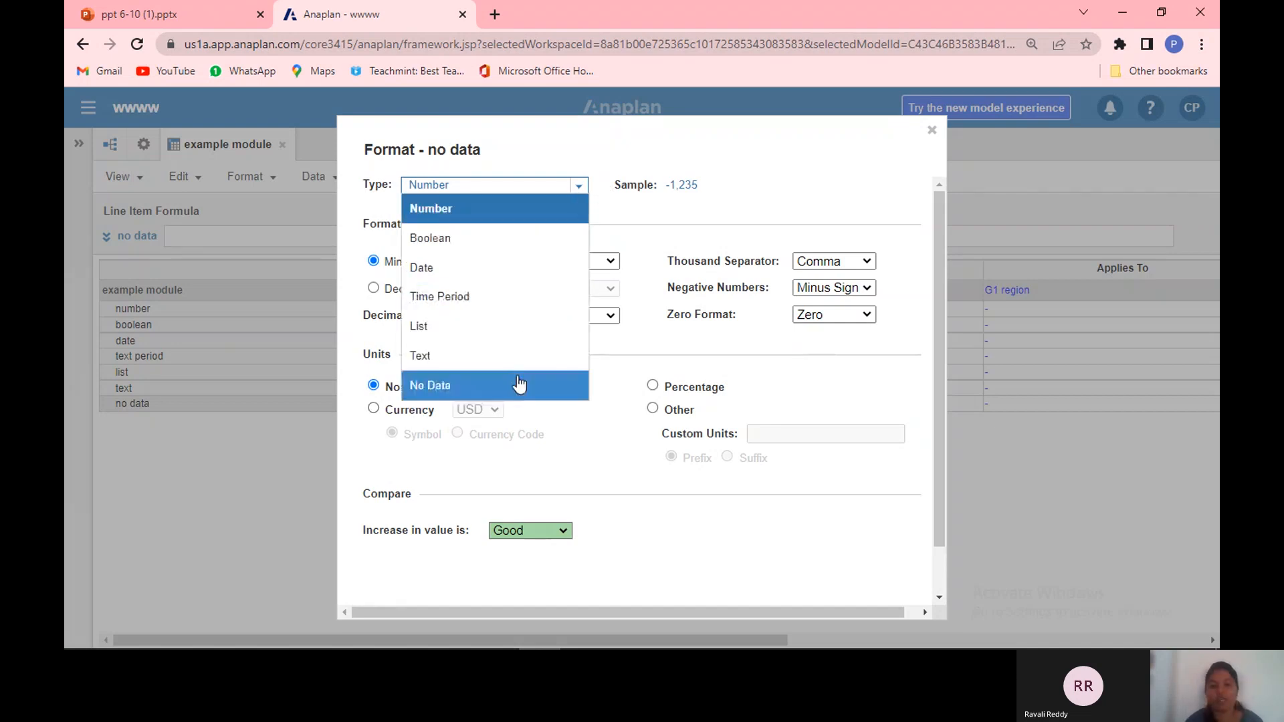
click(519, 382)
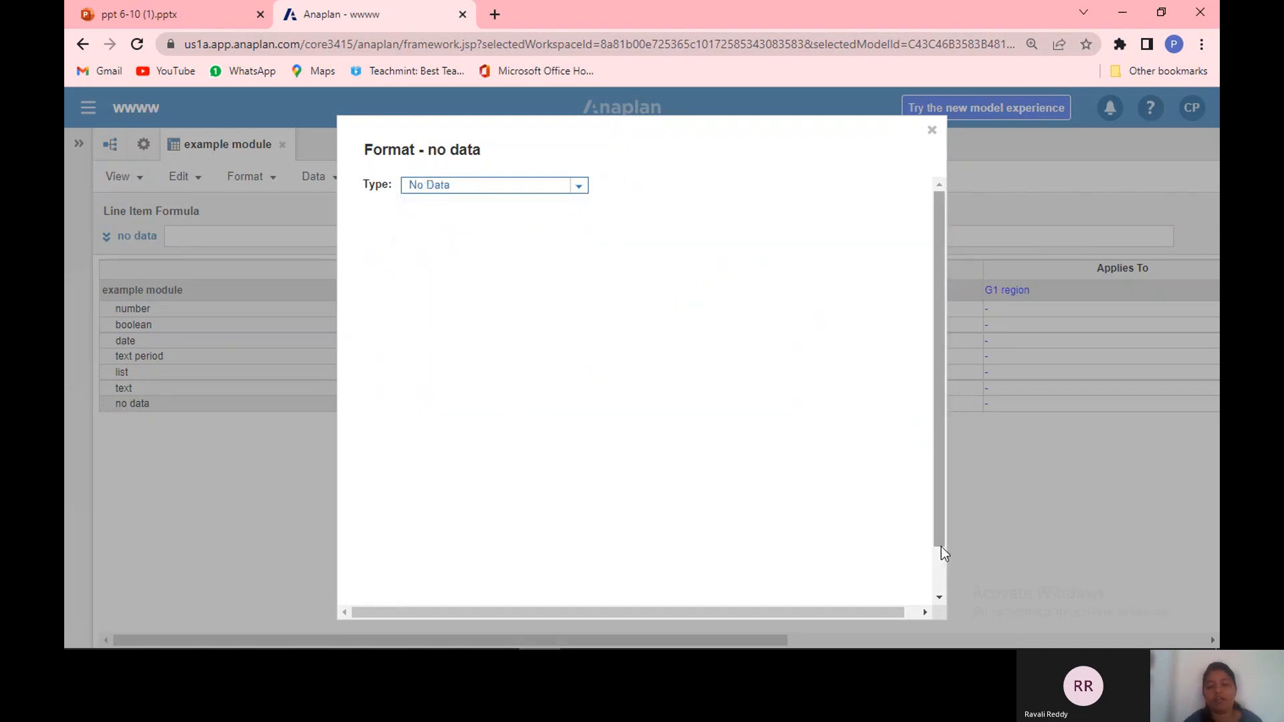
click(940, 574)
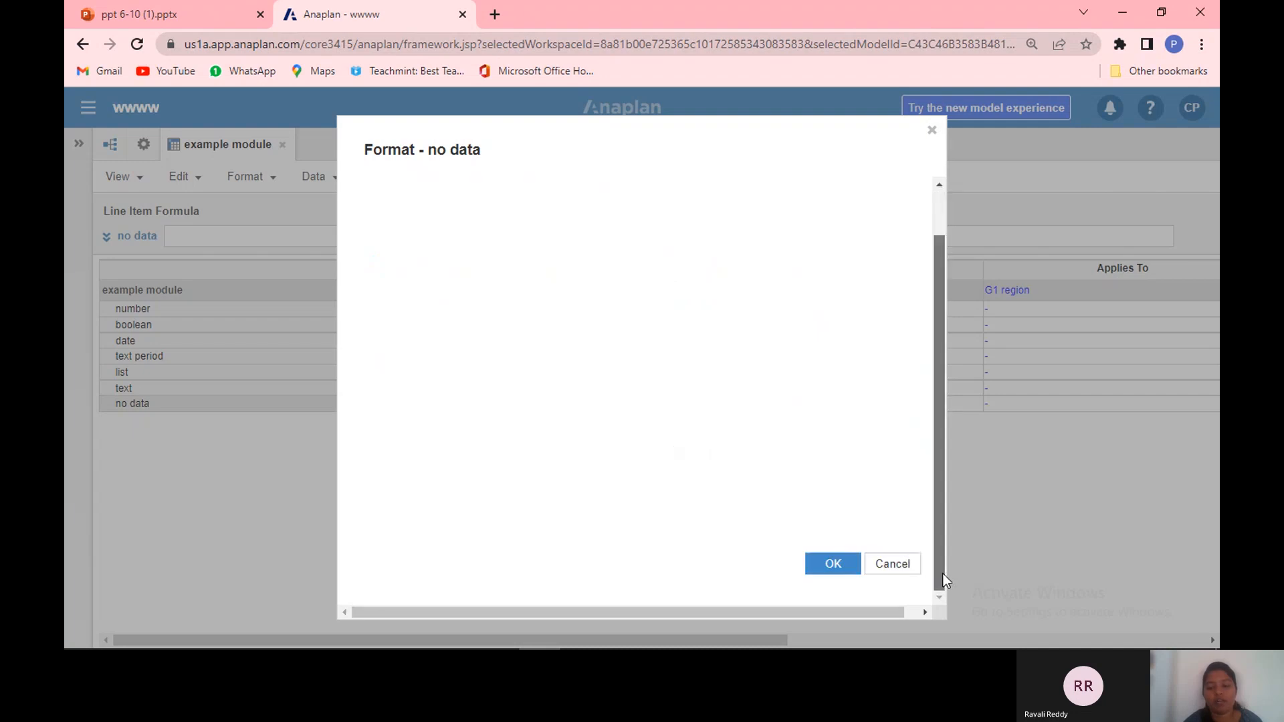
click(841, 566)
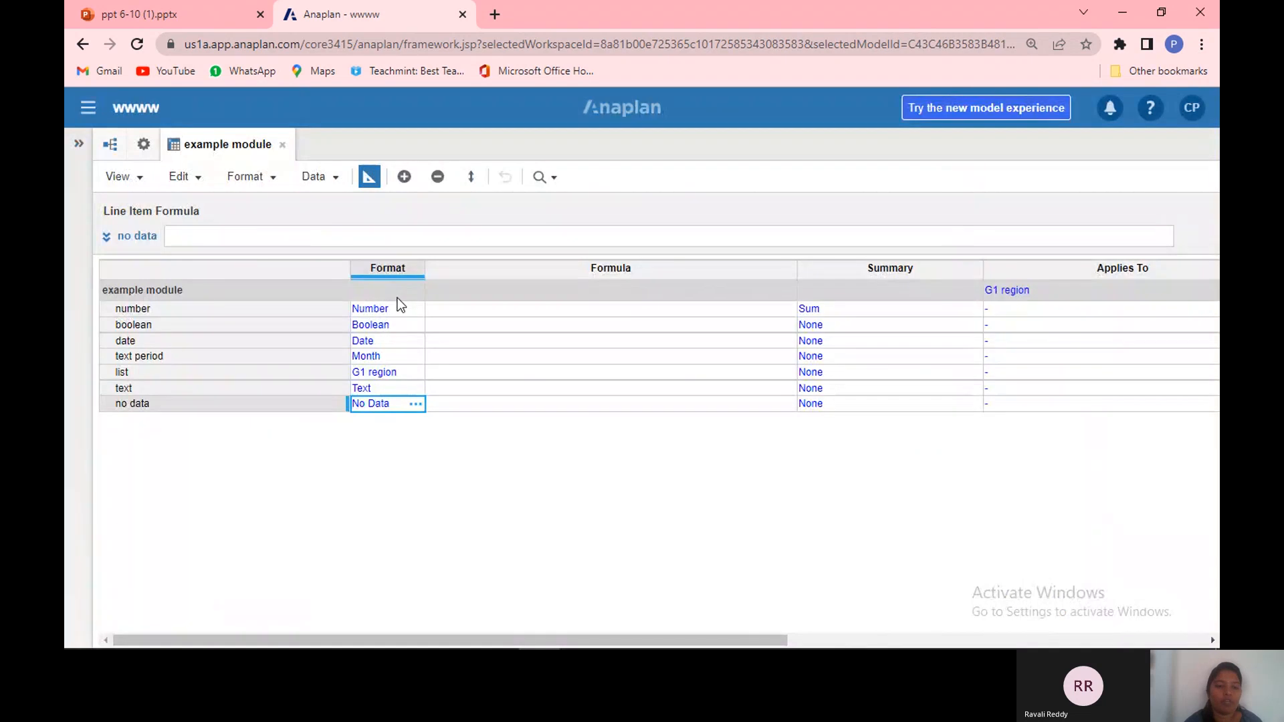
Step: Switch the module to its grid view and enter 5465465 in the number line item's Jan 19 cell
click(369, 178)
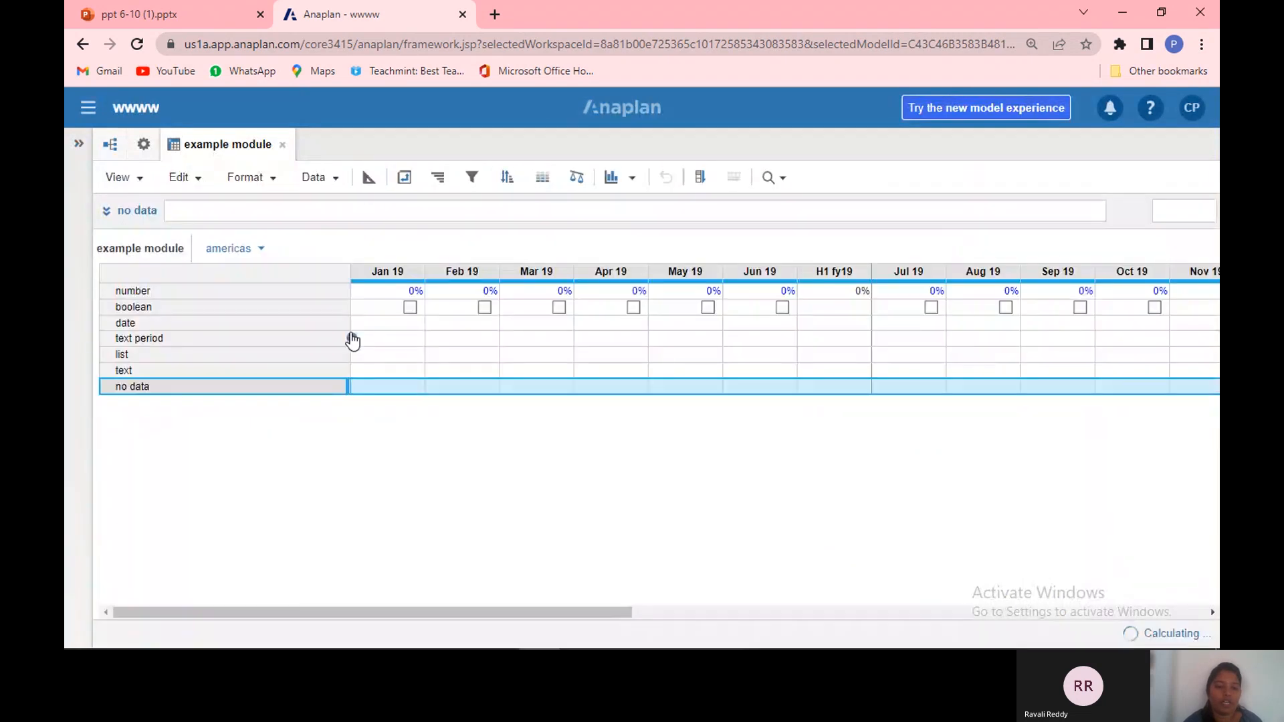
click(389, 292)
click(389, 290)
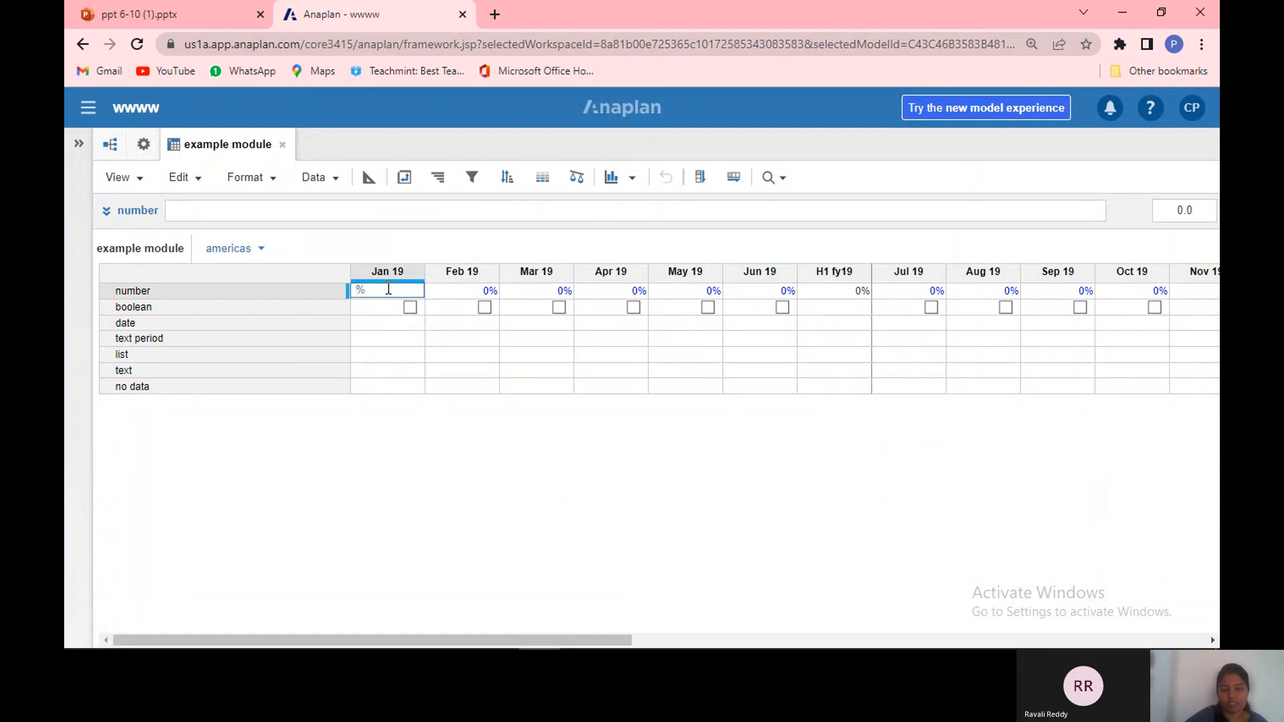
key(BackSpace)
text(5)
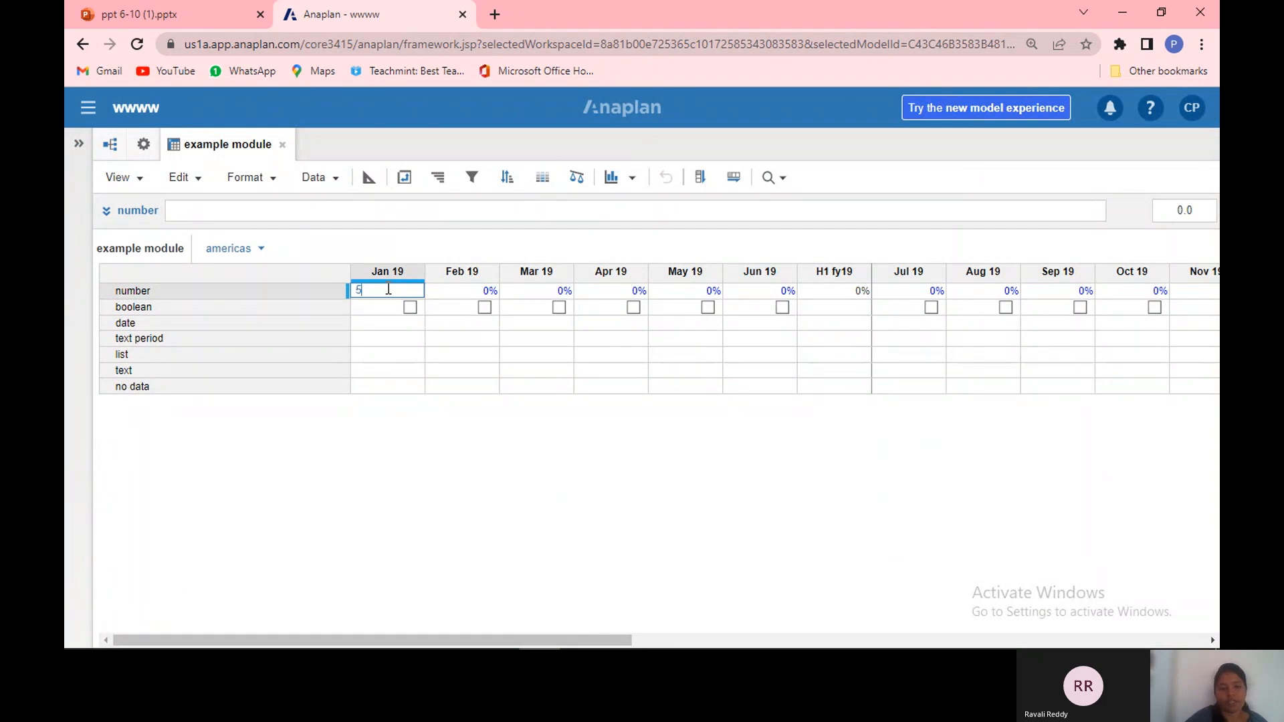
text(465465)
key(Return)
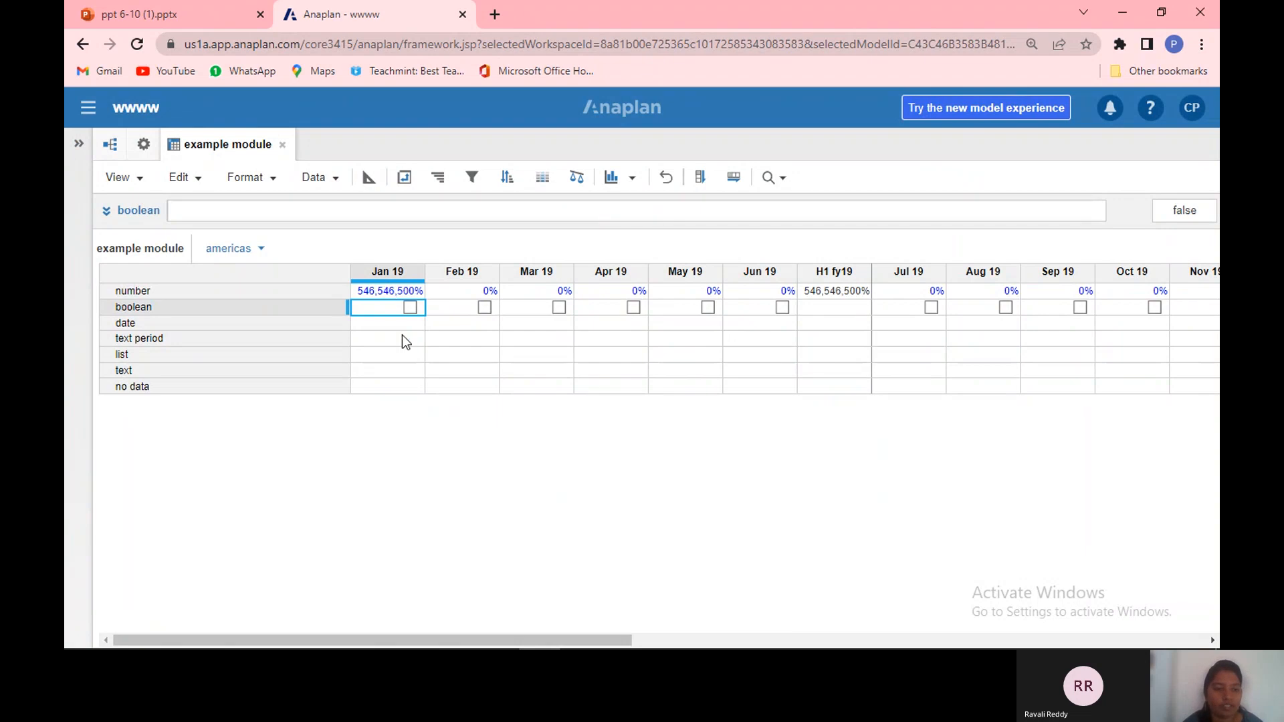
Step: Tick and then clear the boolean line item's checkboxes for Jan 19, Feb 19 and Mar 19
click(408, 307)
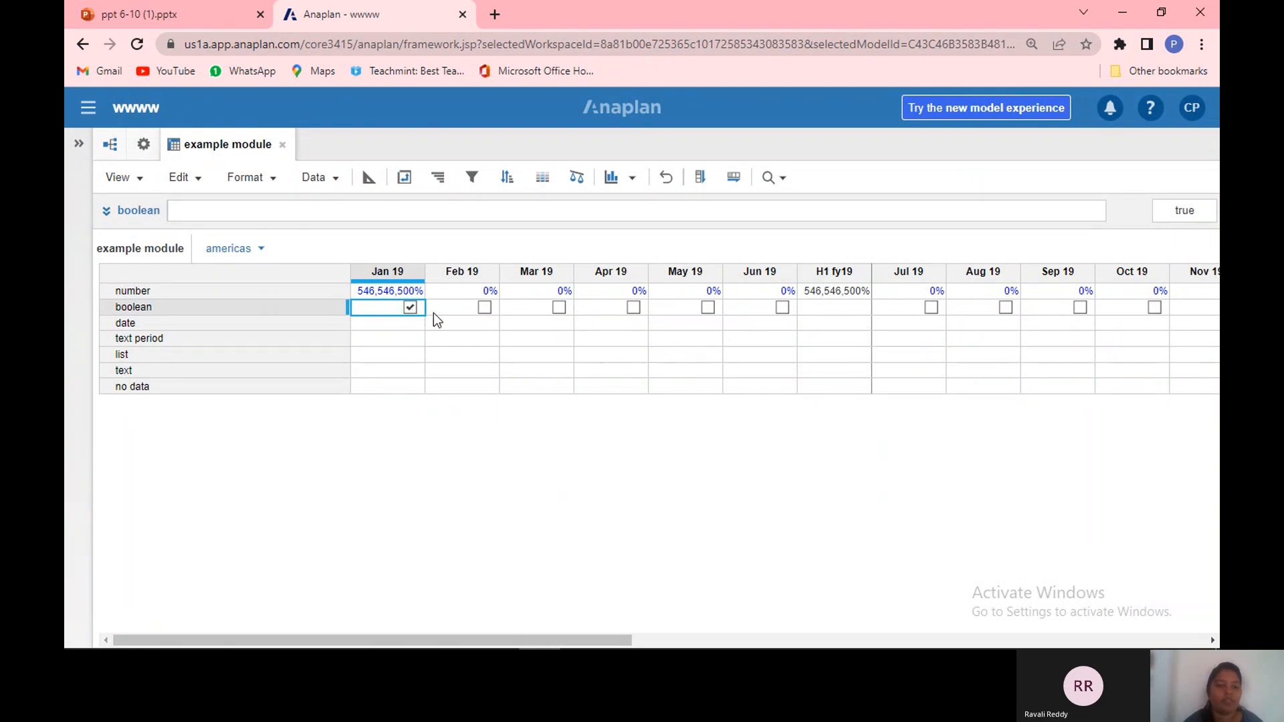
click(484, 307)
click(559, 309)
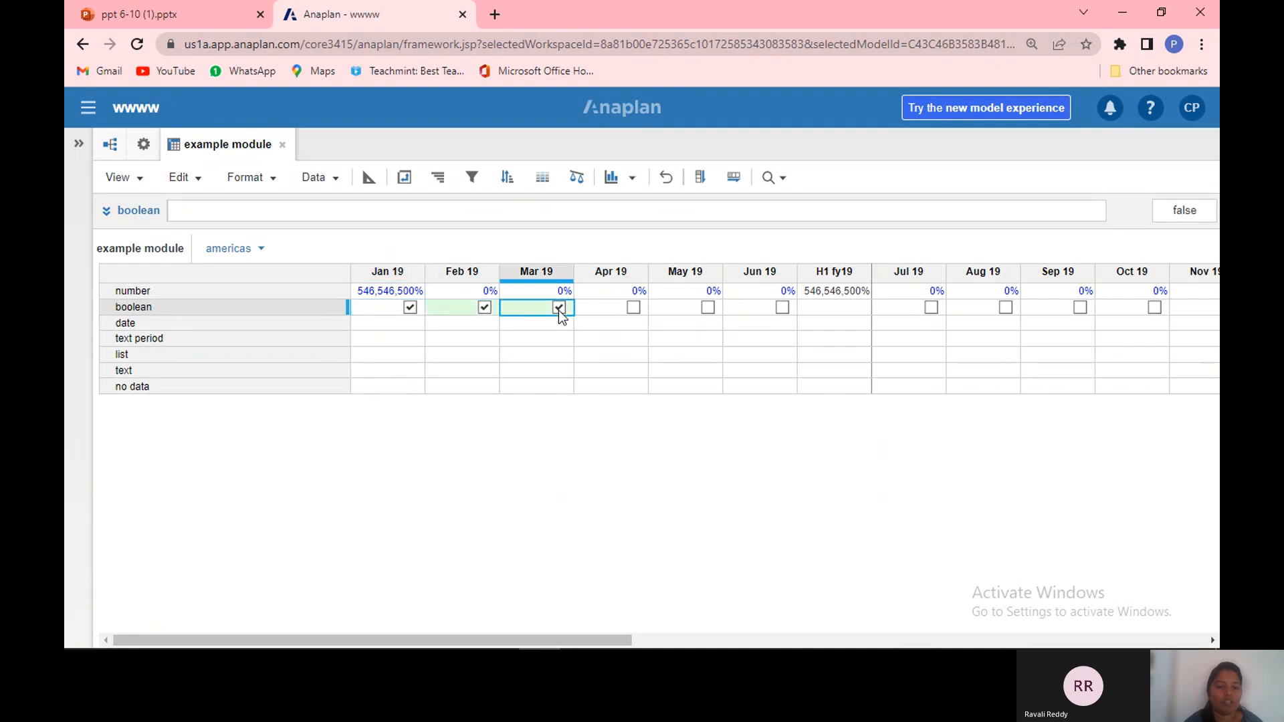
click(487, 310)
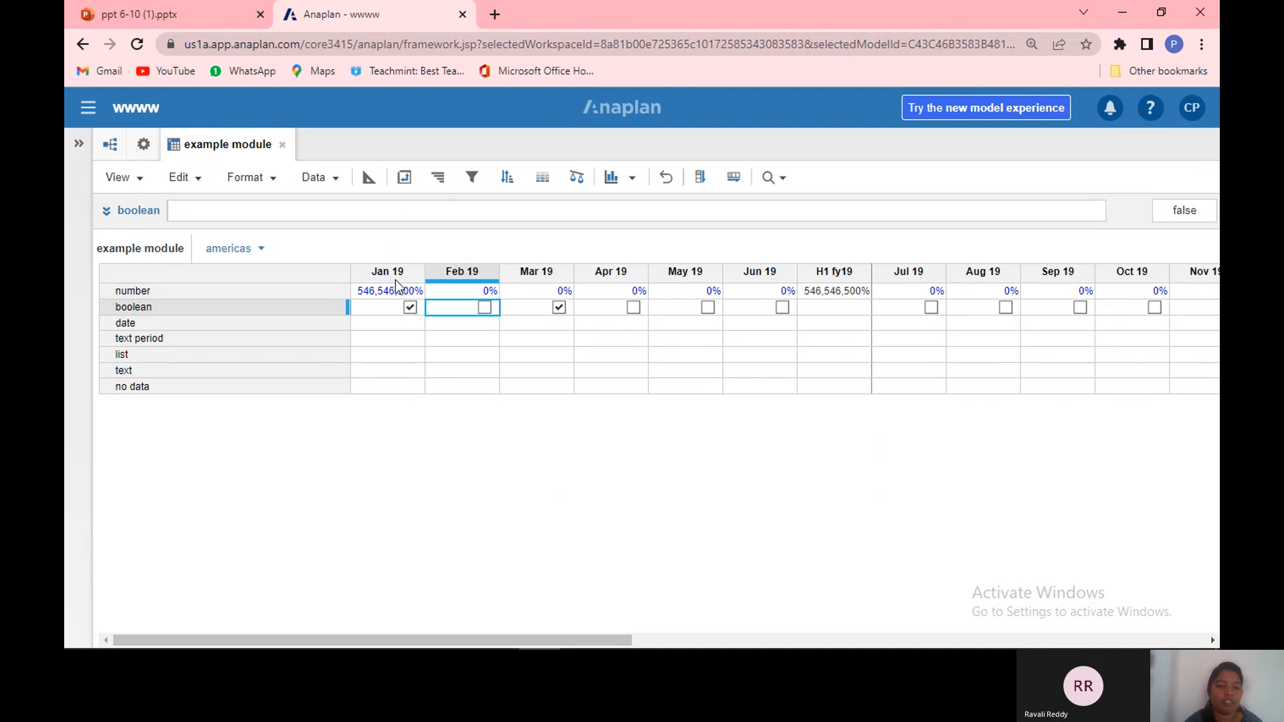
click(409, 309)
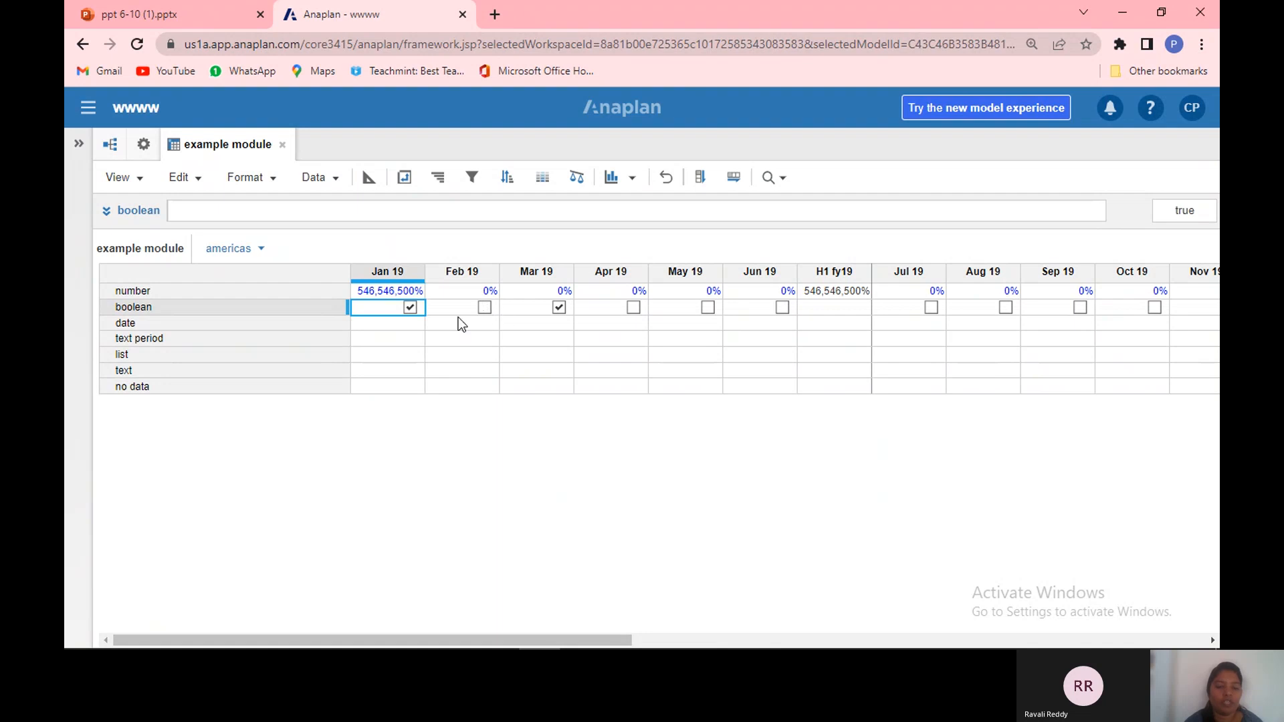
click(564, 307)
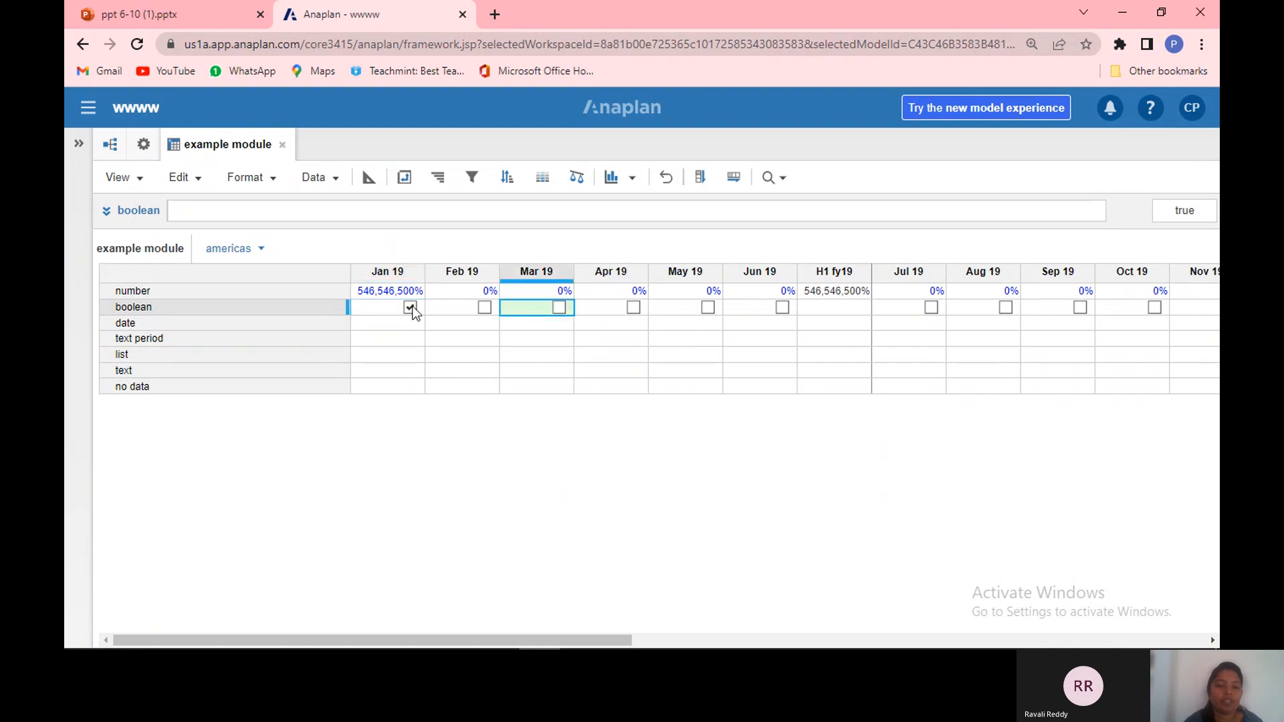
click(411, 307)
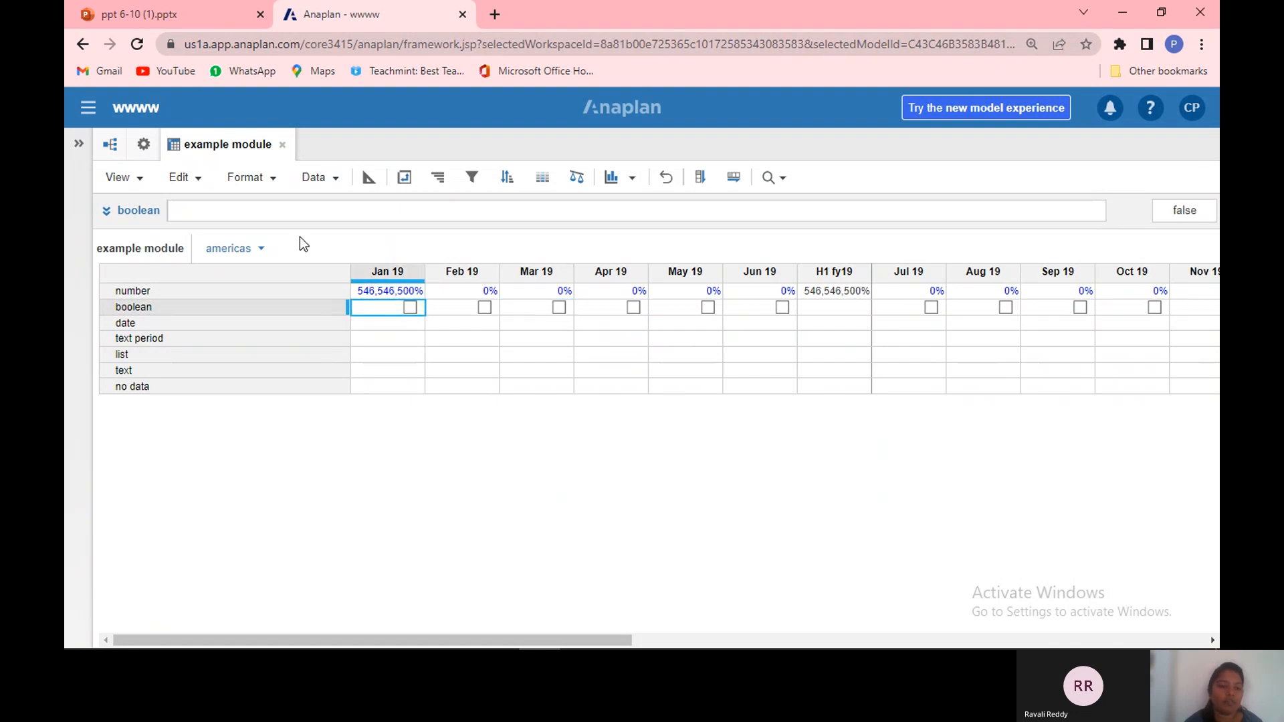
Step: Set the boolean line item's formula to TRUE
click(254, 308)
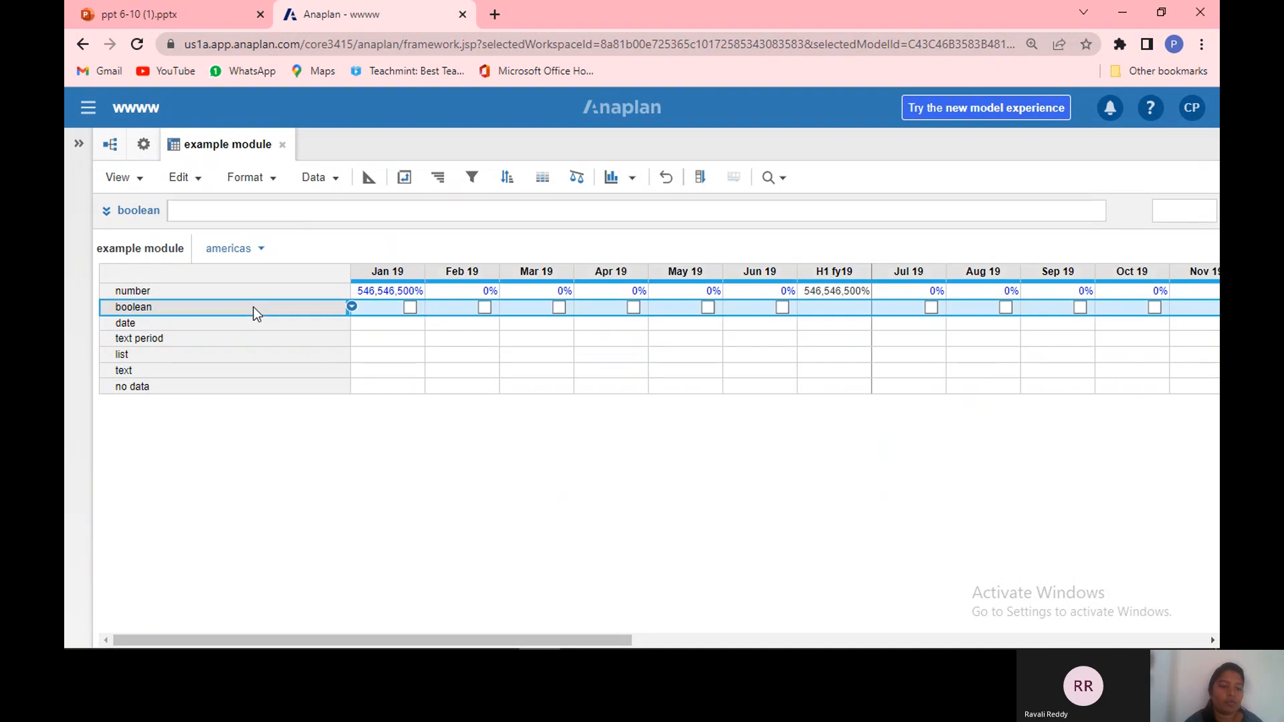
click(242, 209)
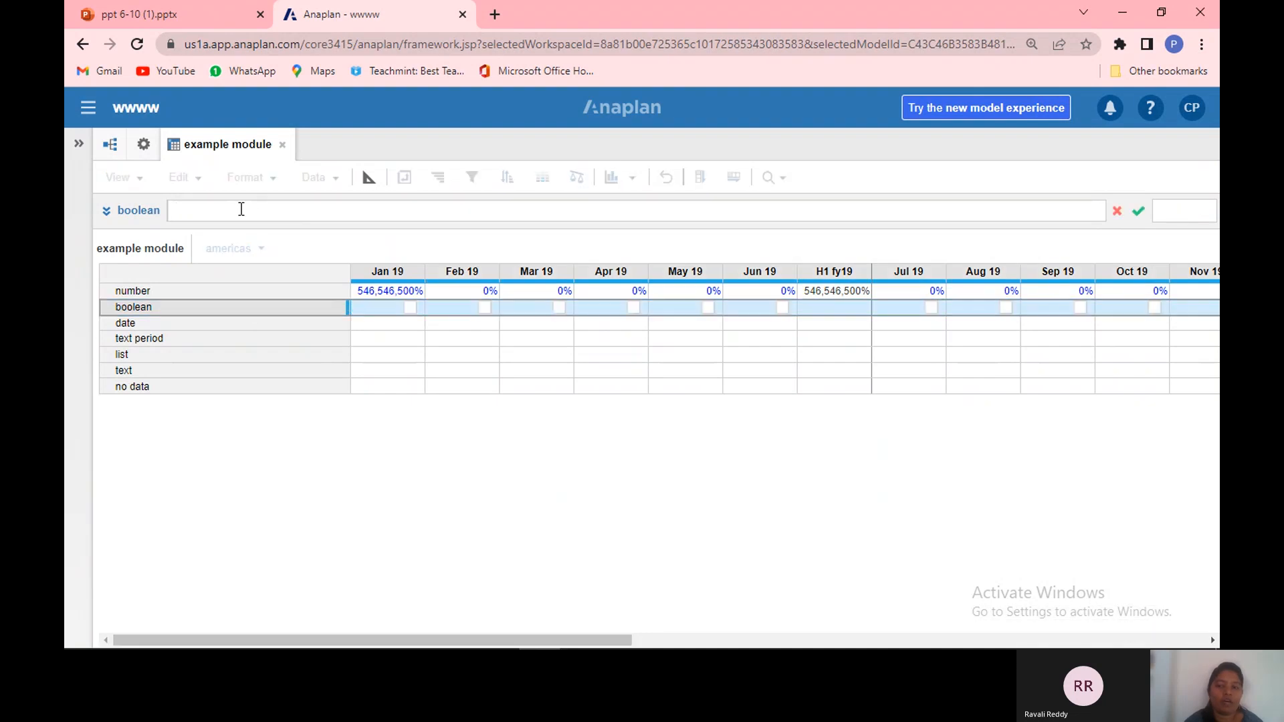
text(true)
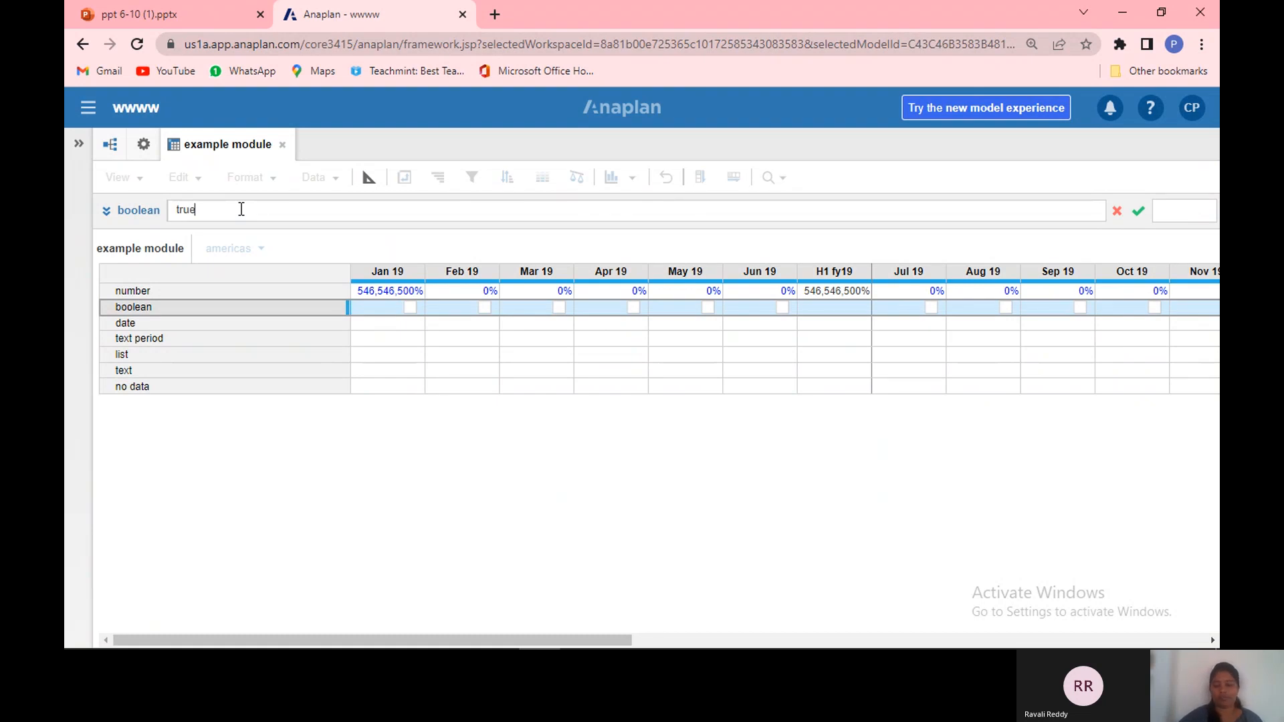
key(Return)
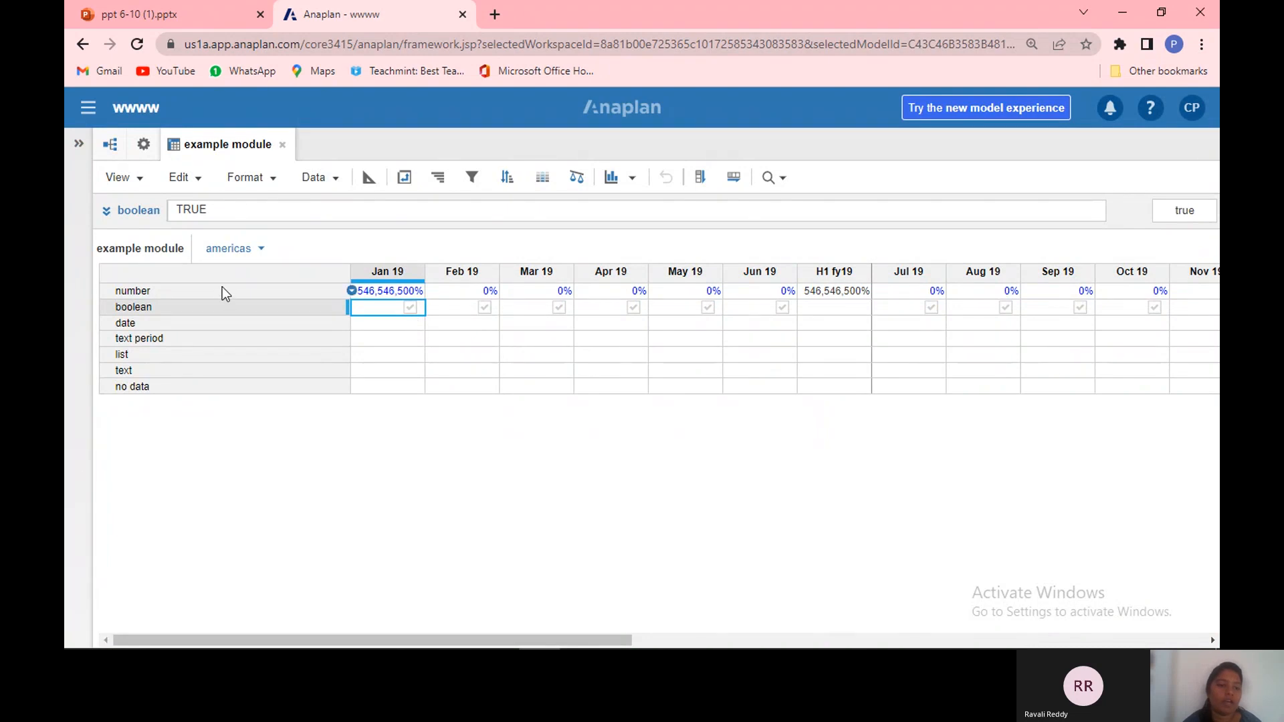
Step: Change the boolean line item's formula to FALSE
click(219, 306)
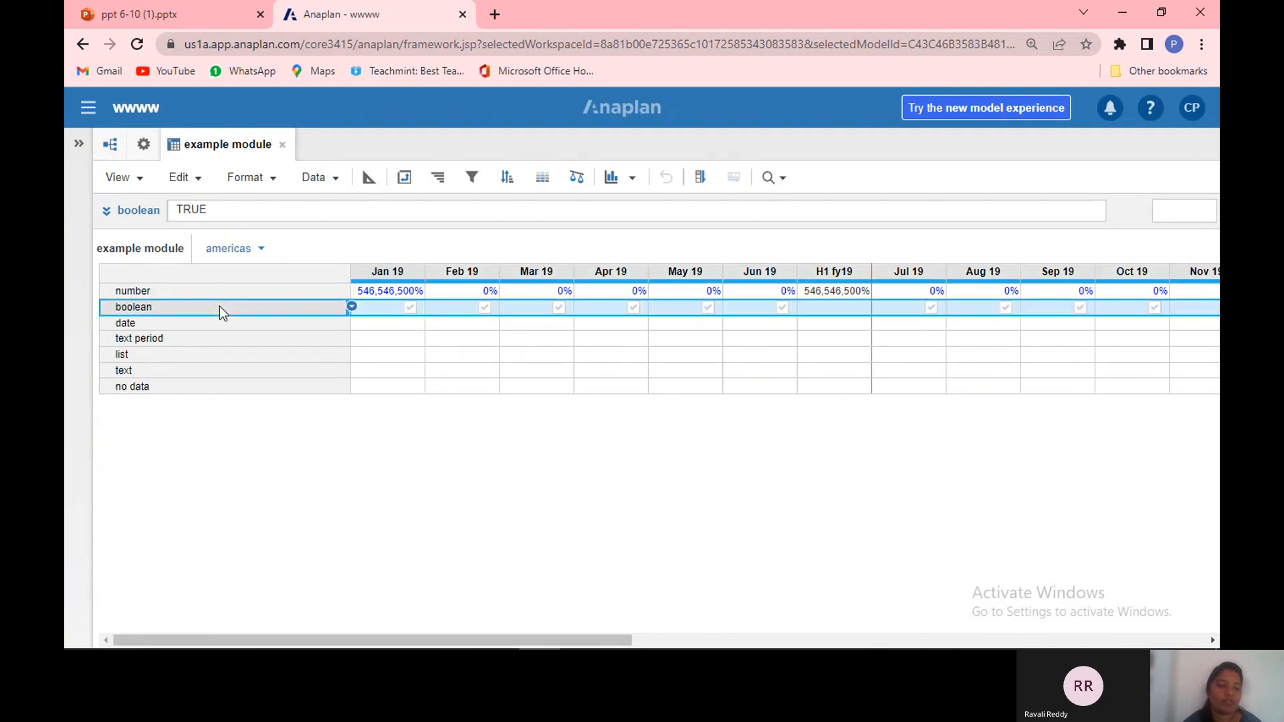
click(244, 210)
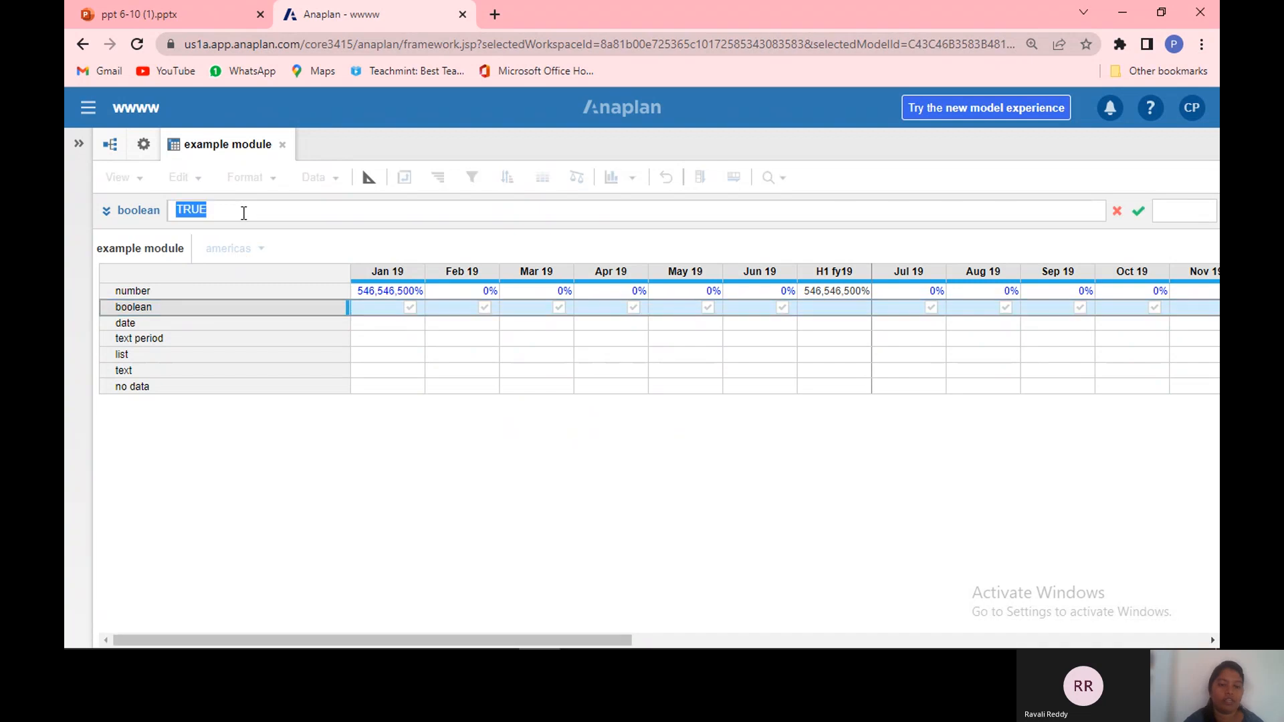
key(BackSpace)
text(f)
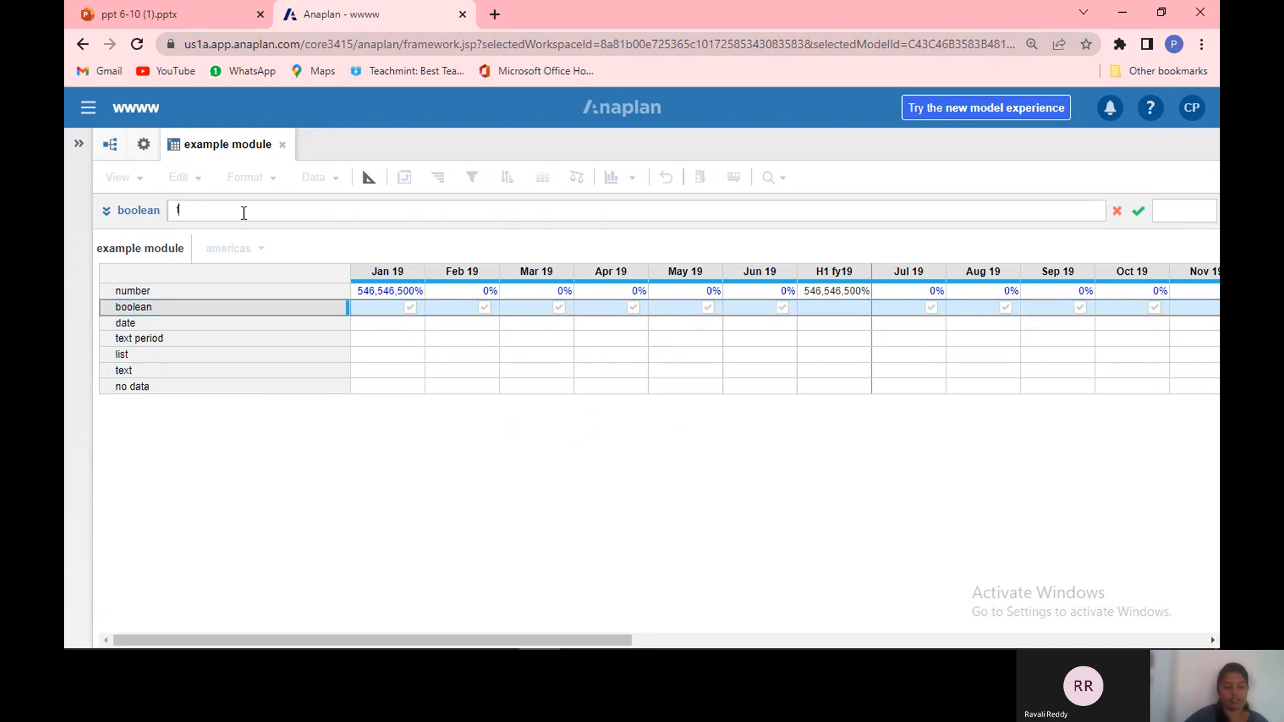
text(alse)
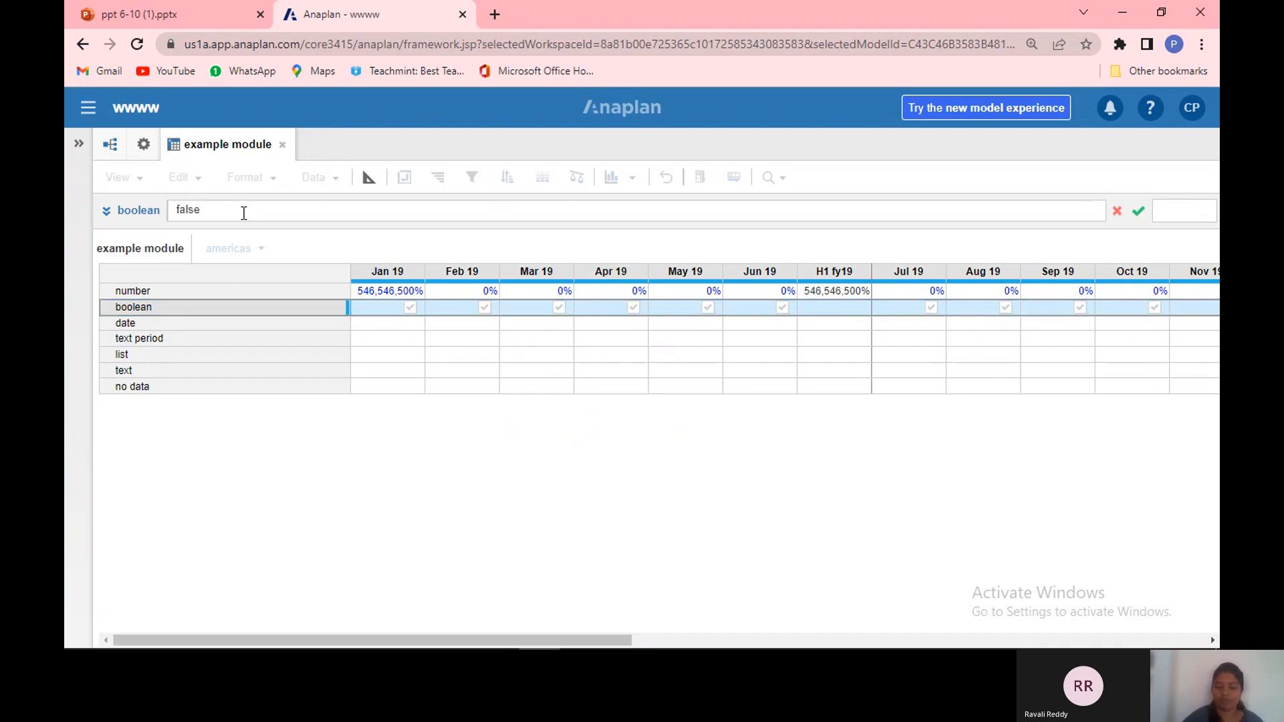
key(Return)
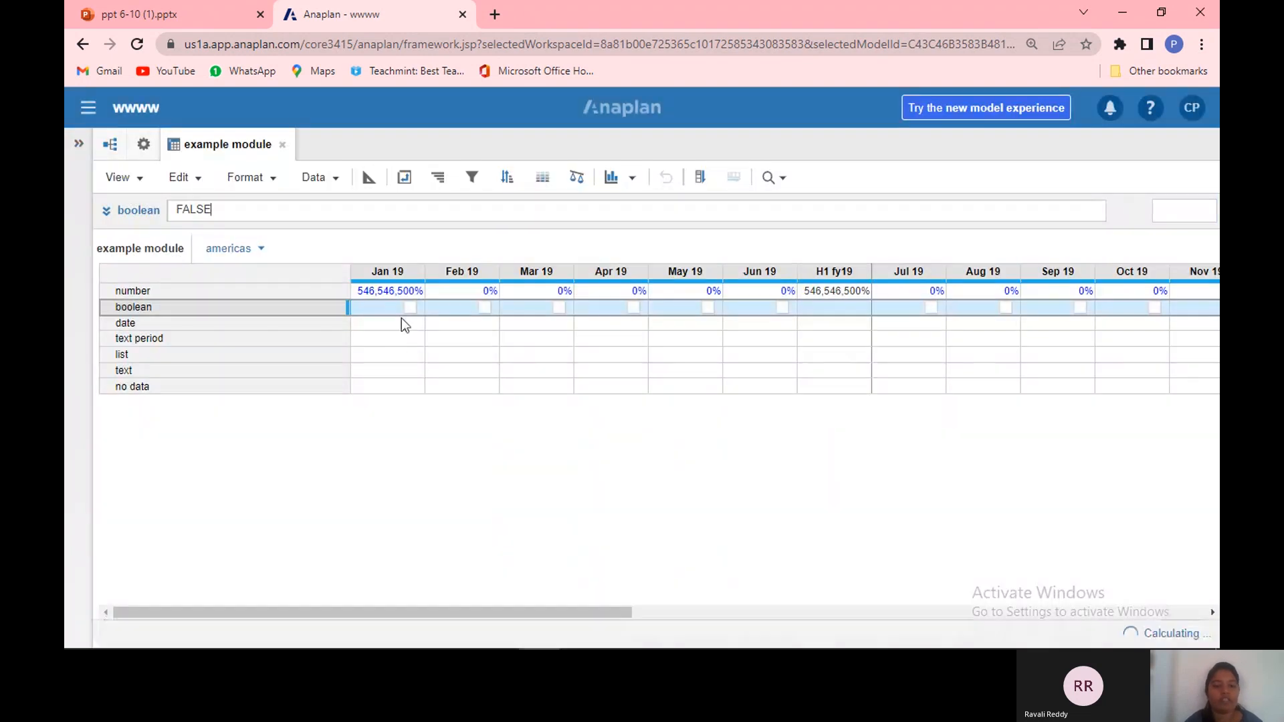
Step: Pick 4/13/2021 from the calendar for the date line item's Jan 19 cell
click(404, 324)
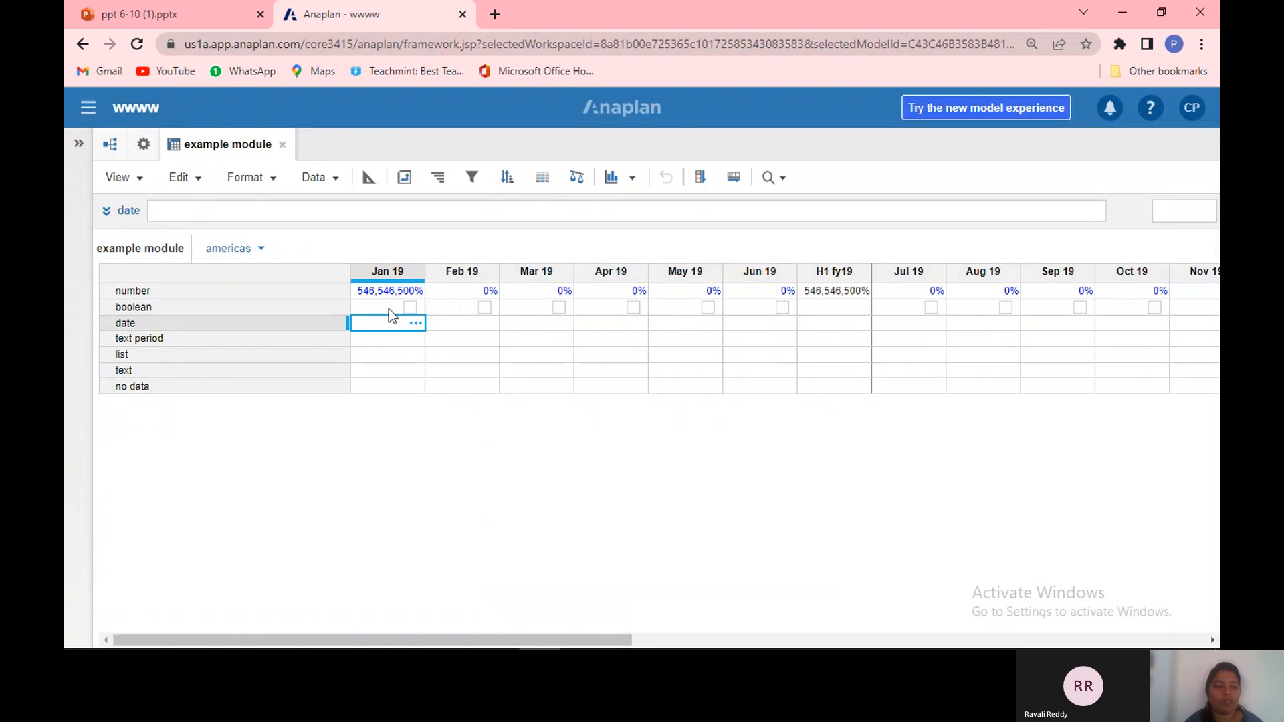
click(420, 325)
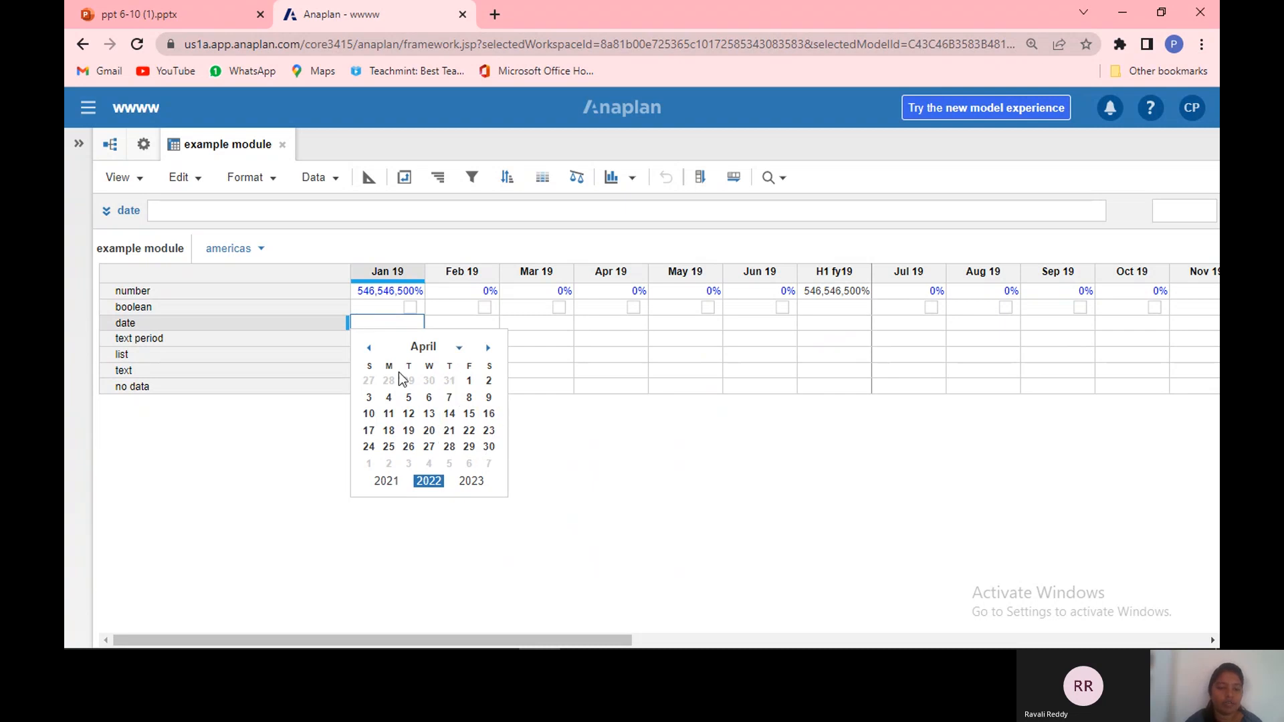
click(458, 348)
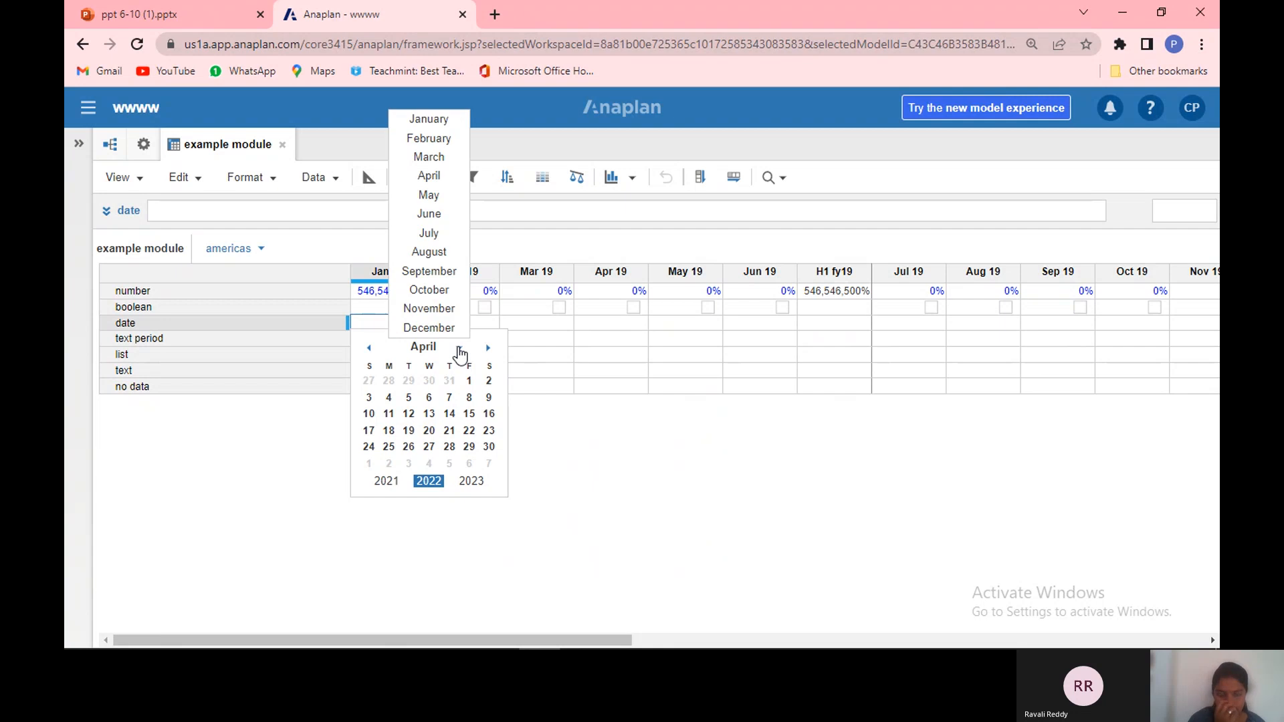
click(428, 252)
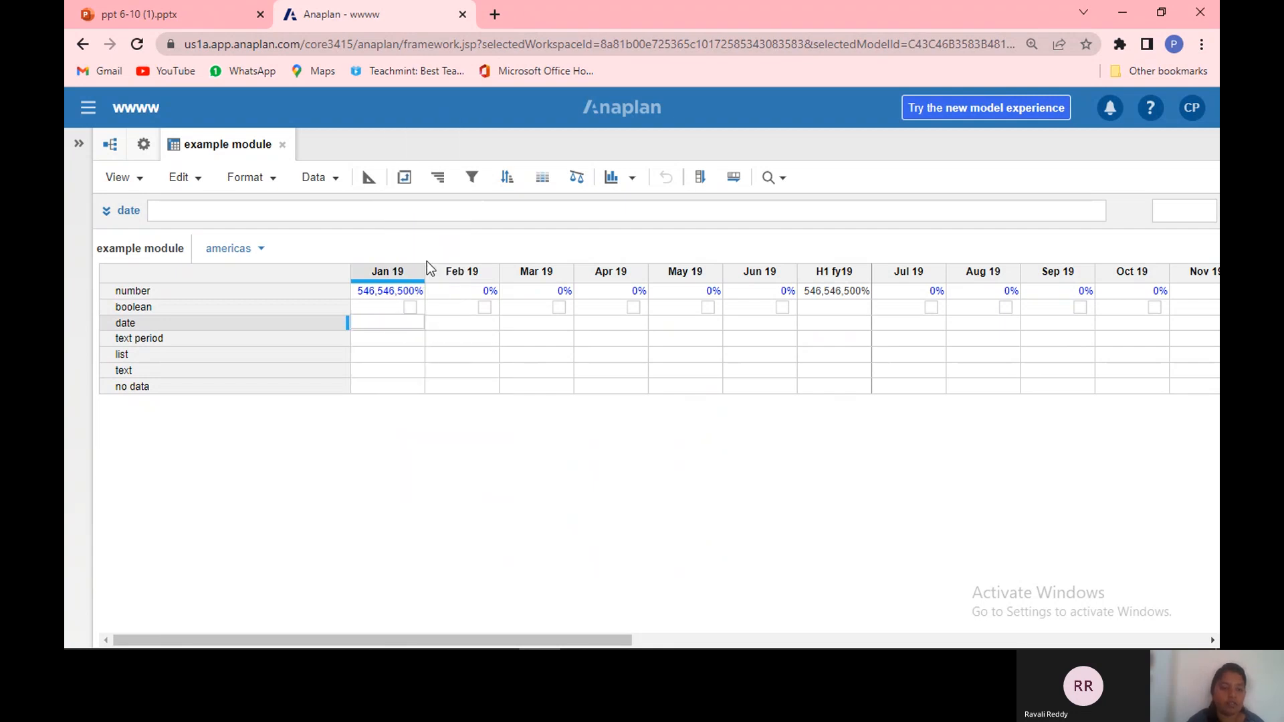
click(406, 323)
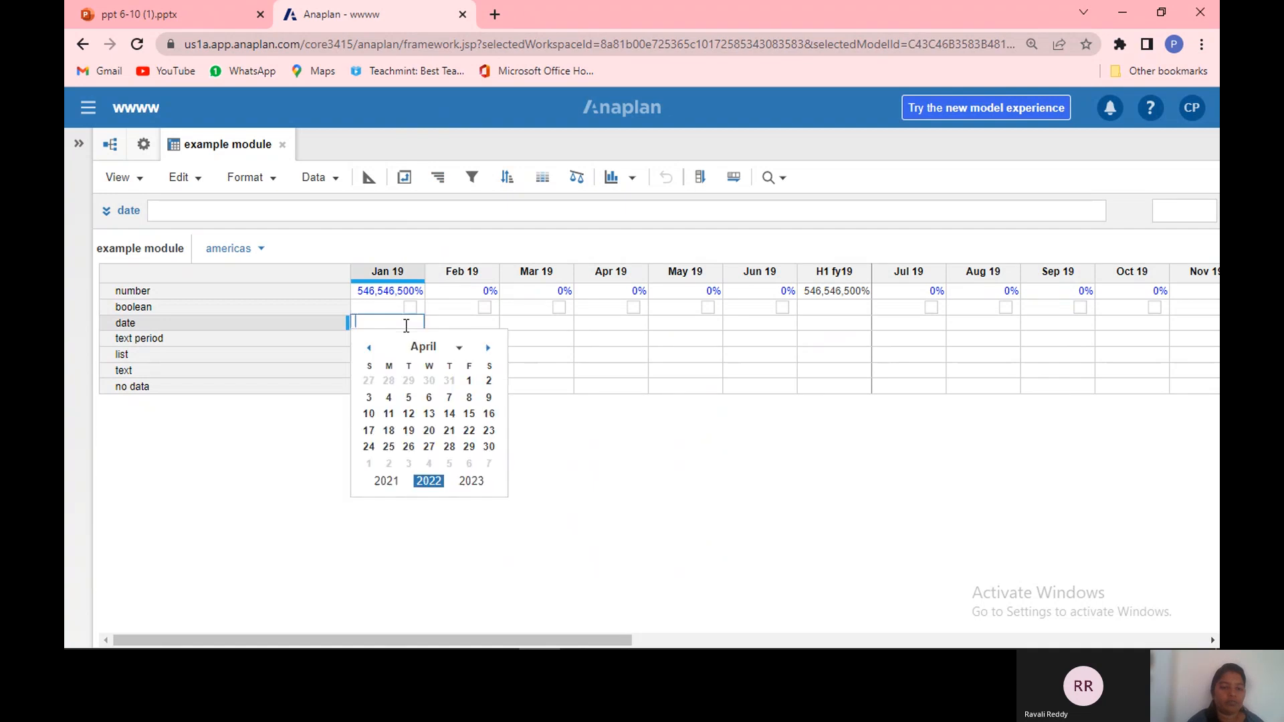
click(391, 482)
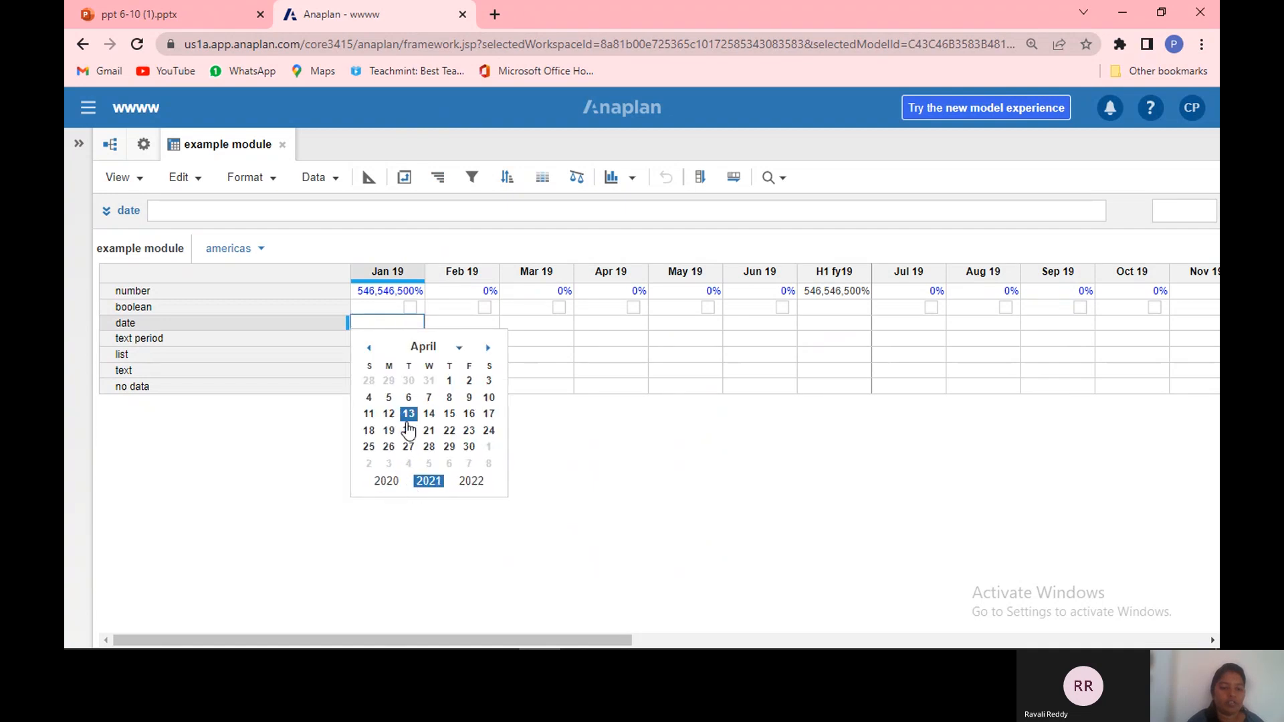
click(429, 413)
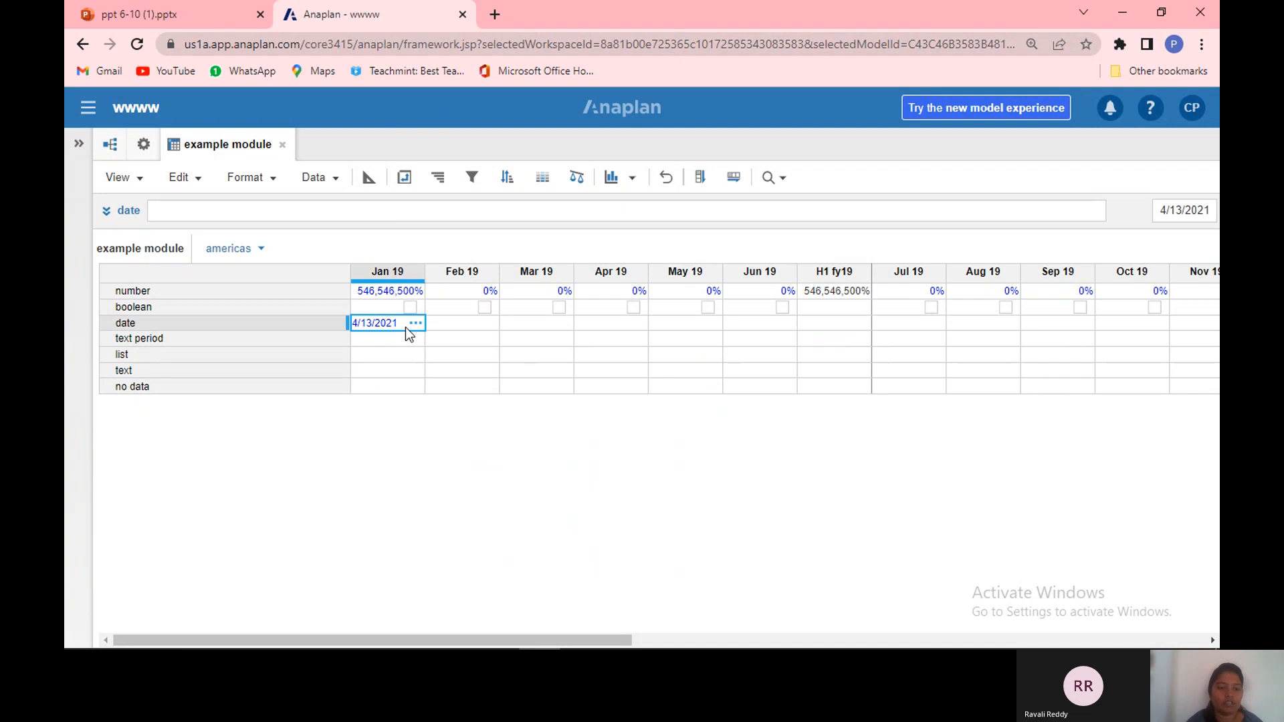
Step: Choose May 19 for the text period line item's Jan 19 cell
click(415, 341)
click(415, 341)
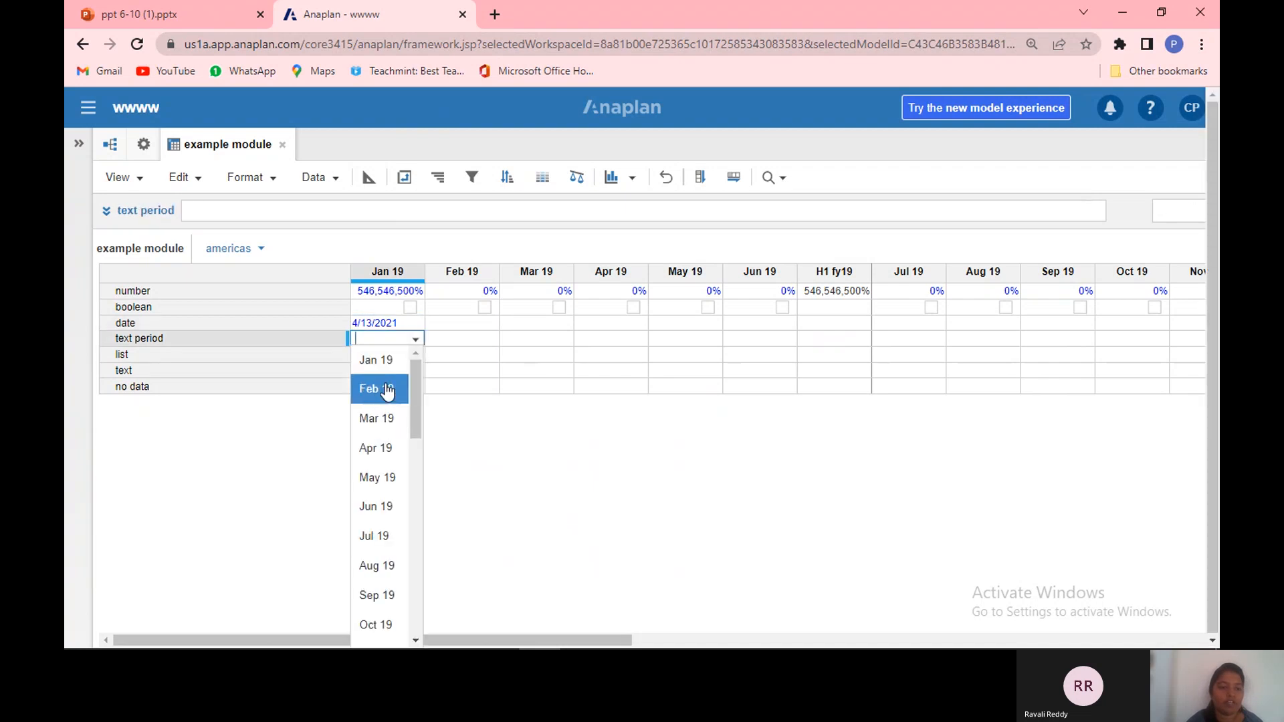
click(383, 481)
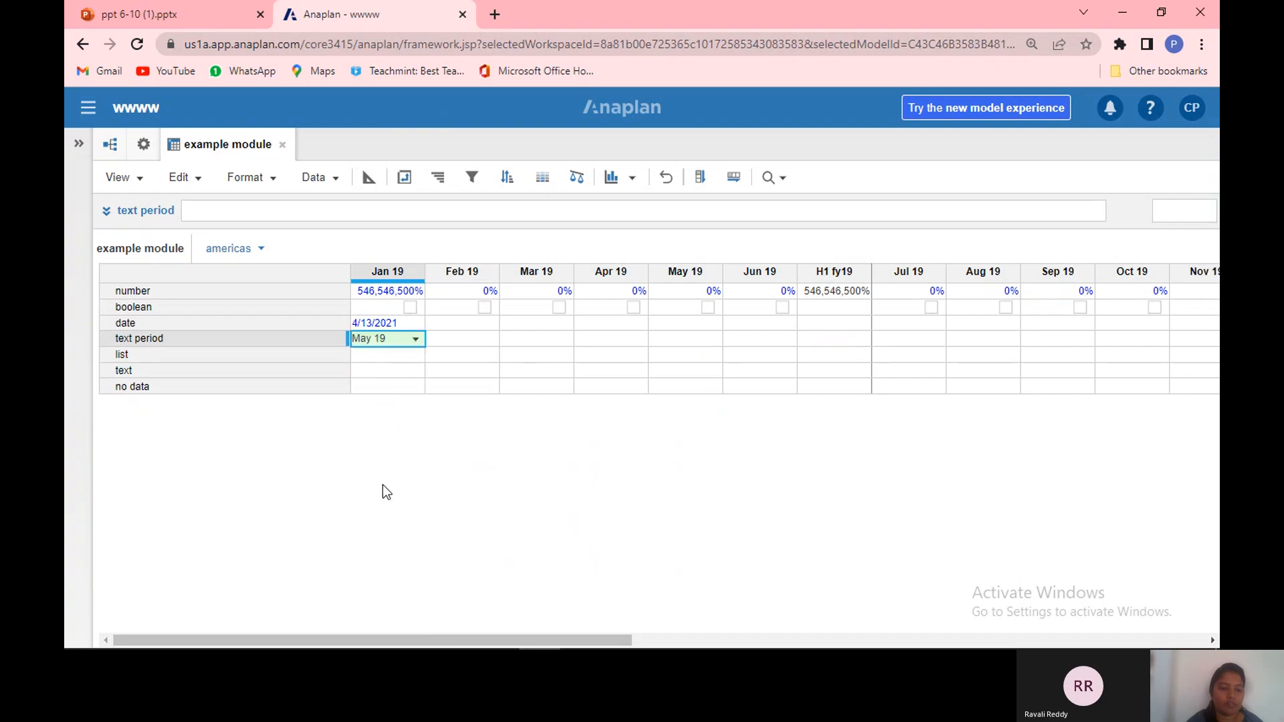
Step: Choose americas for the list line item's Jan 19 cell
click(418, 361)
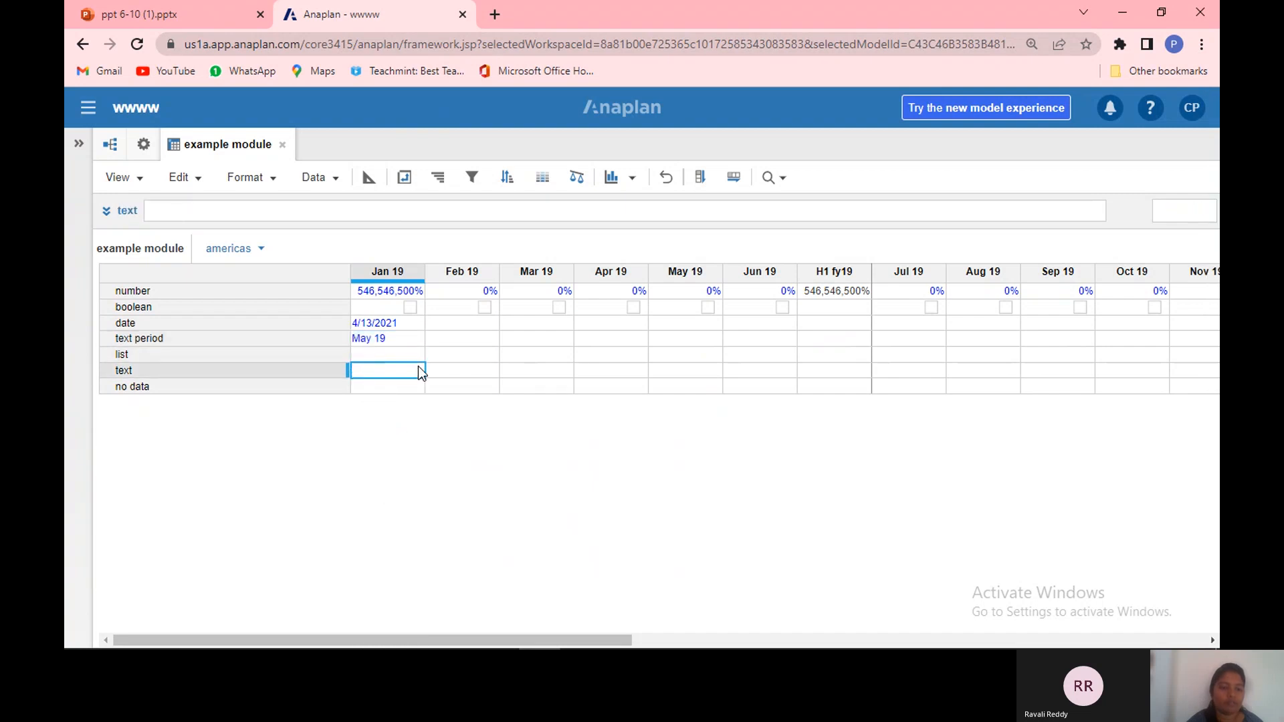
click(416, 357)
click(416, 356)
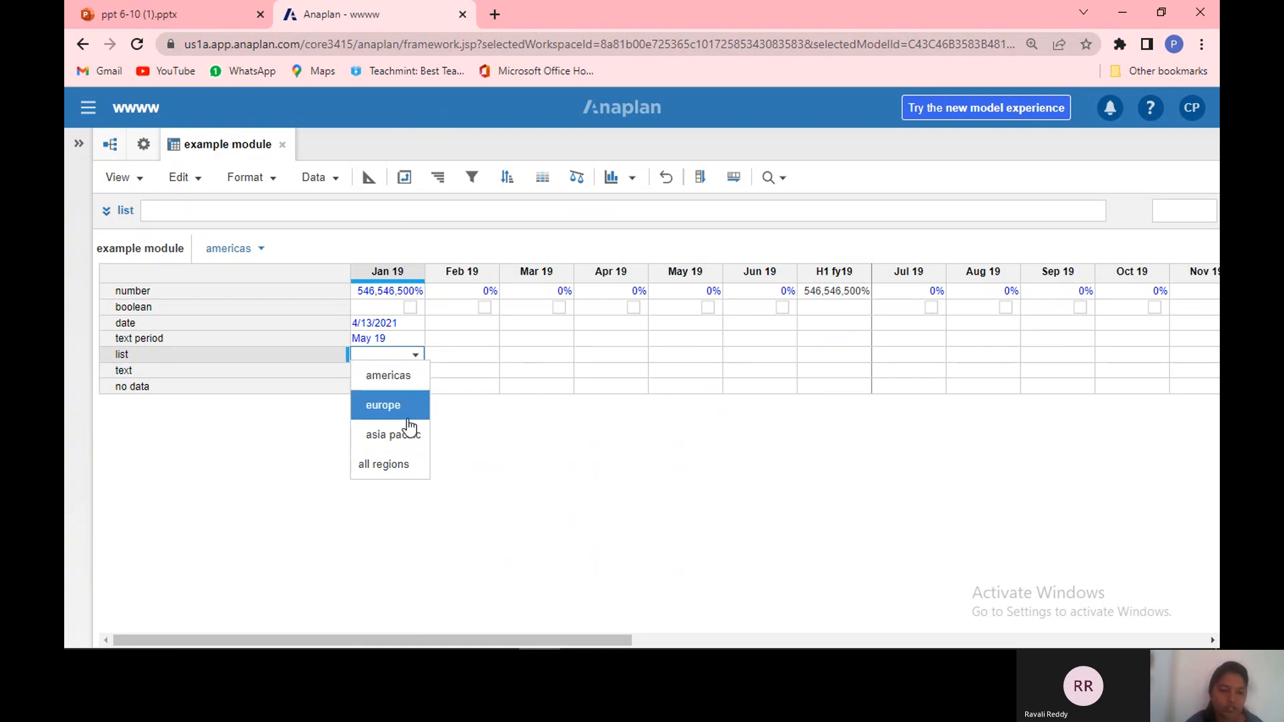
click(405, 378)
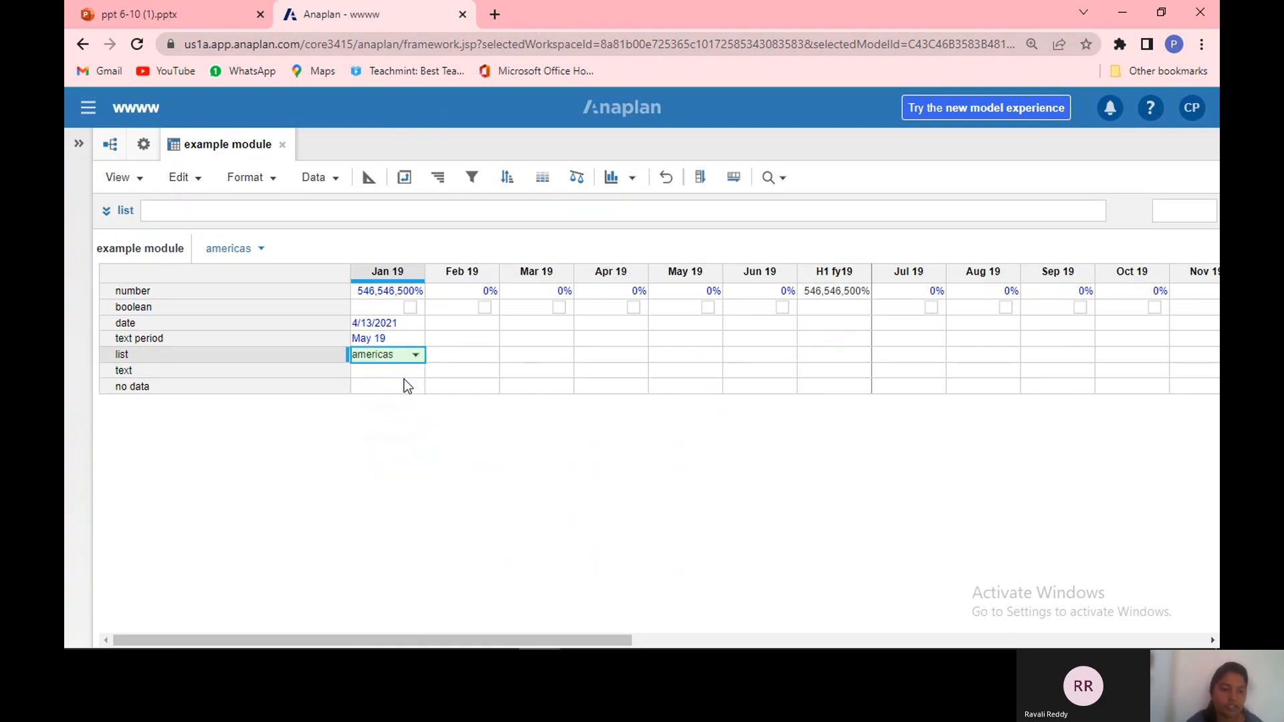
Step: Enter 123 in the text line item's Jan 19 cell and modules in its Feb 19 cell
double_click(406, 373)
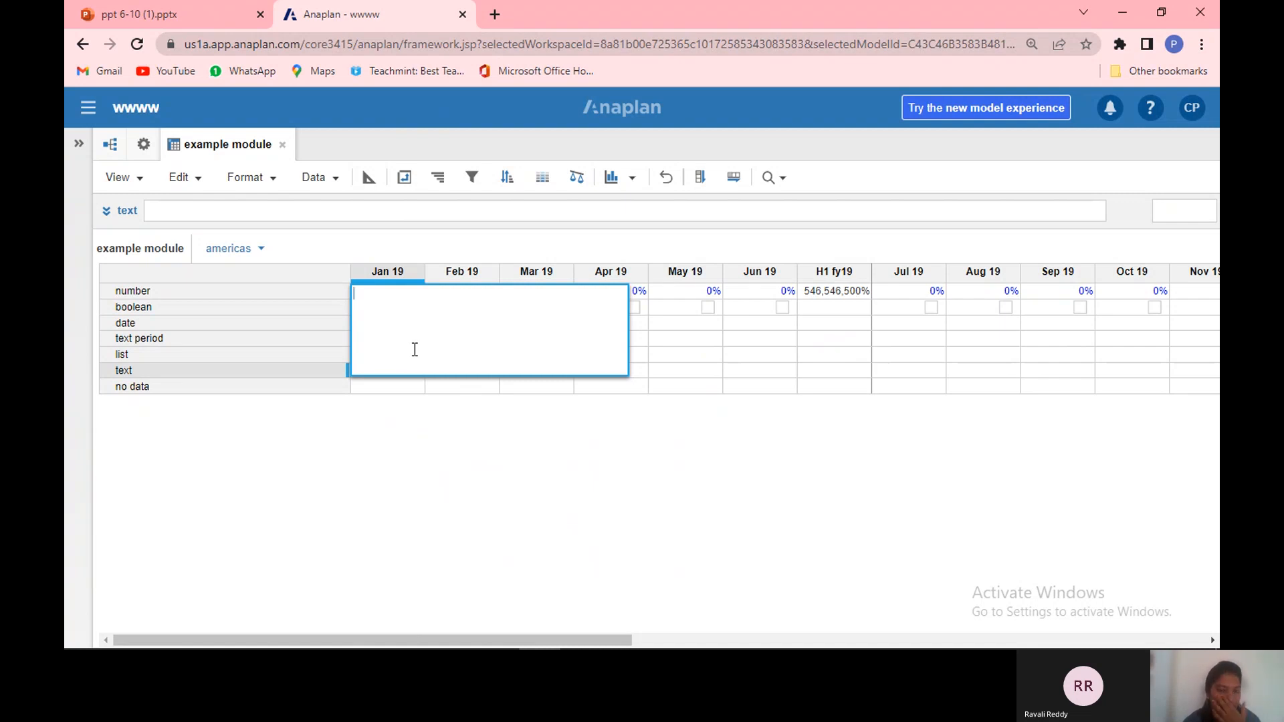
text(123)
key(Return)
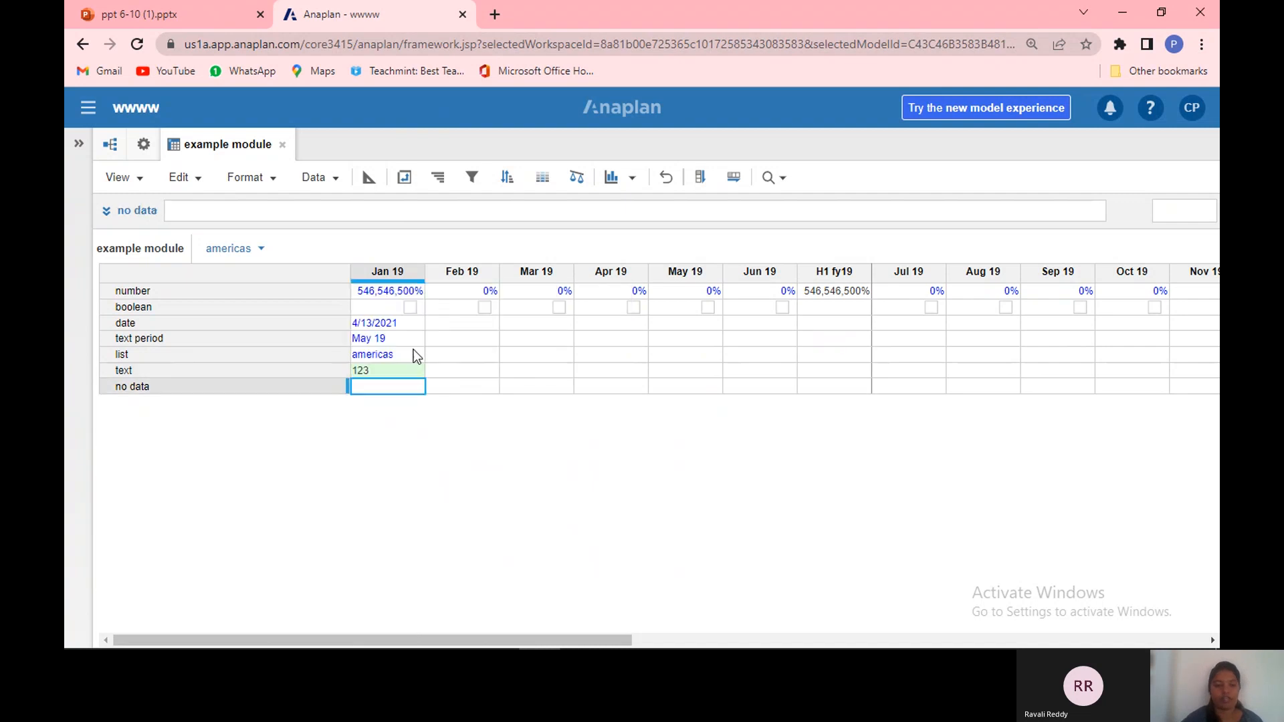
click(467, 371)
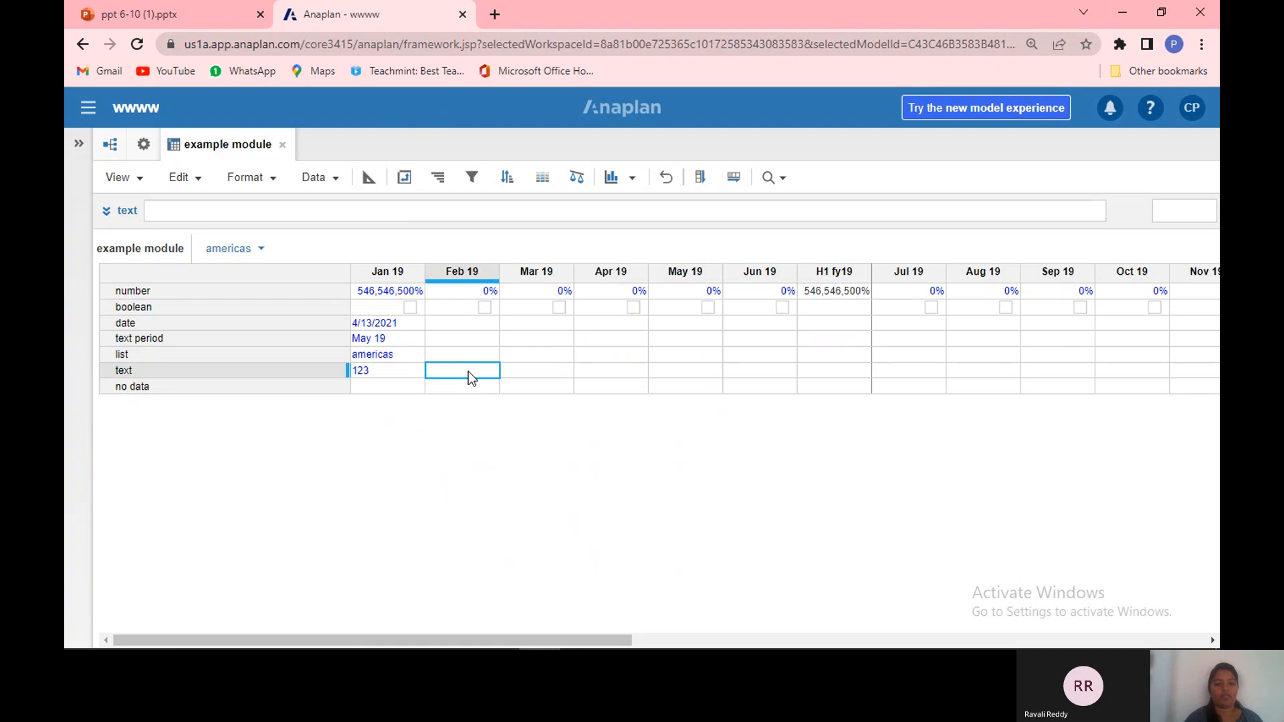
double_click(468, 371)
text(modules)
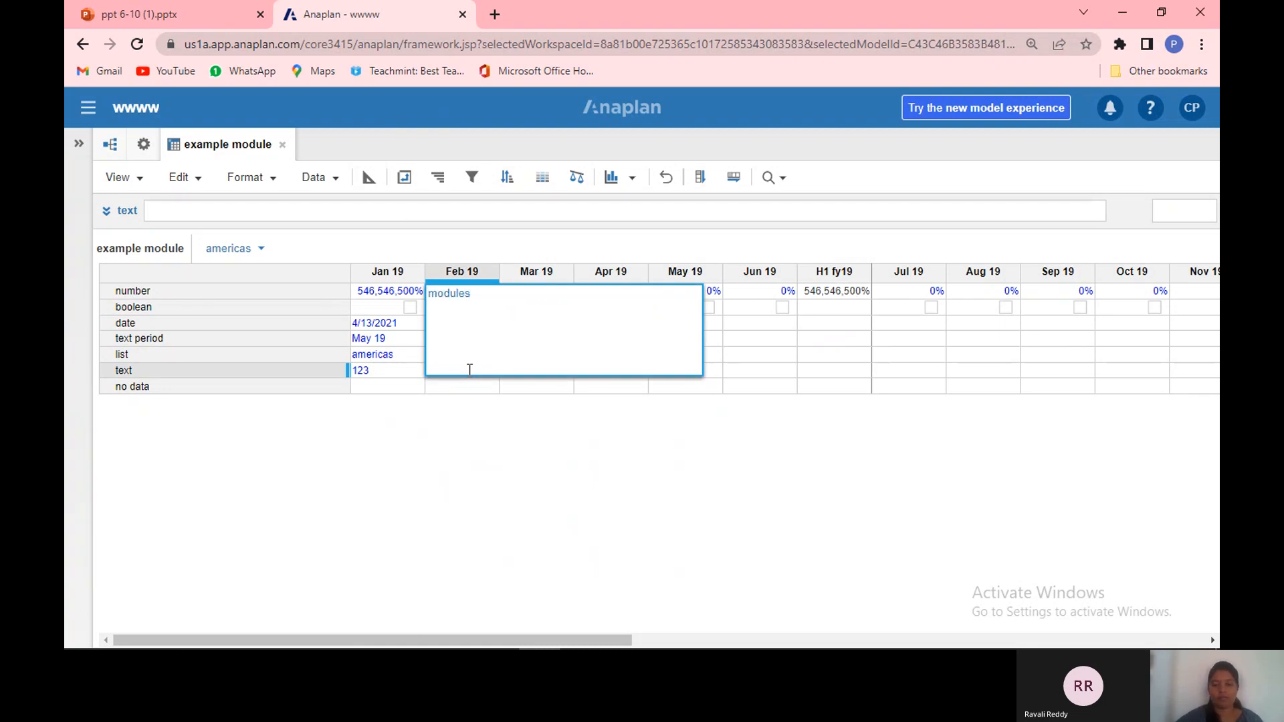
key(Return)
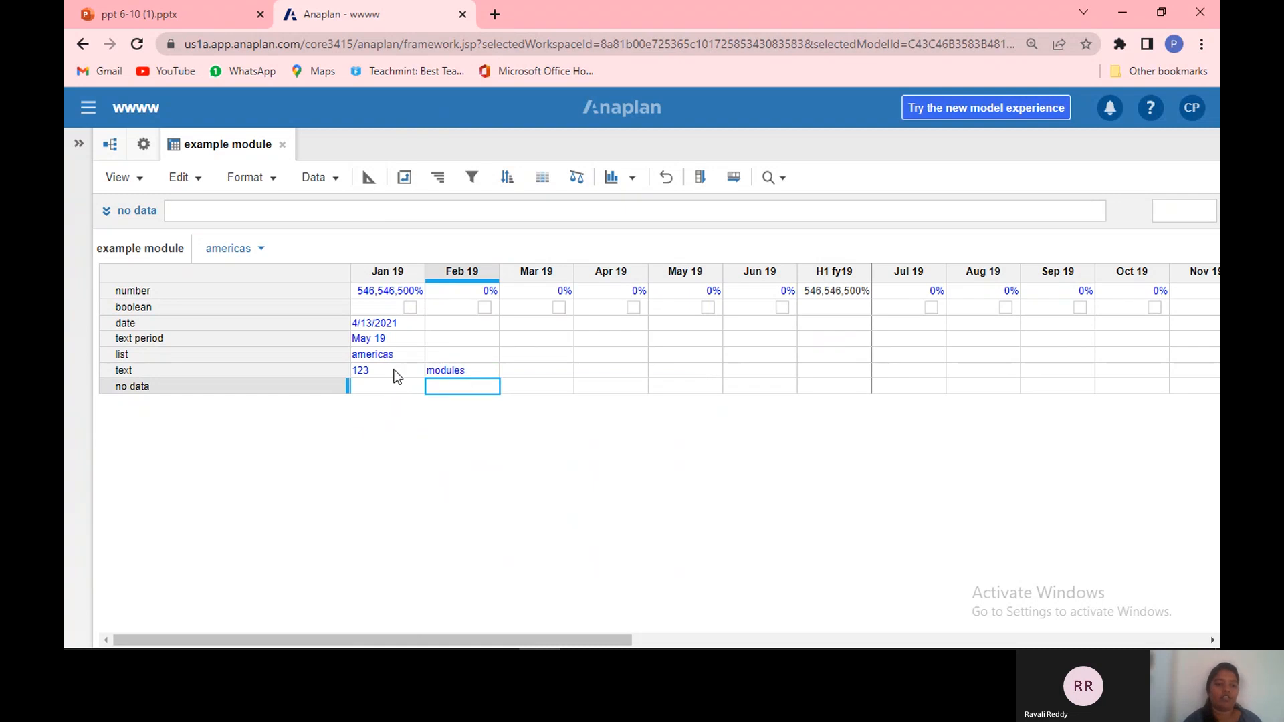
Step: Try the no data line item's cells, then switch to the line item blueprint view
click(395, 388)
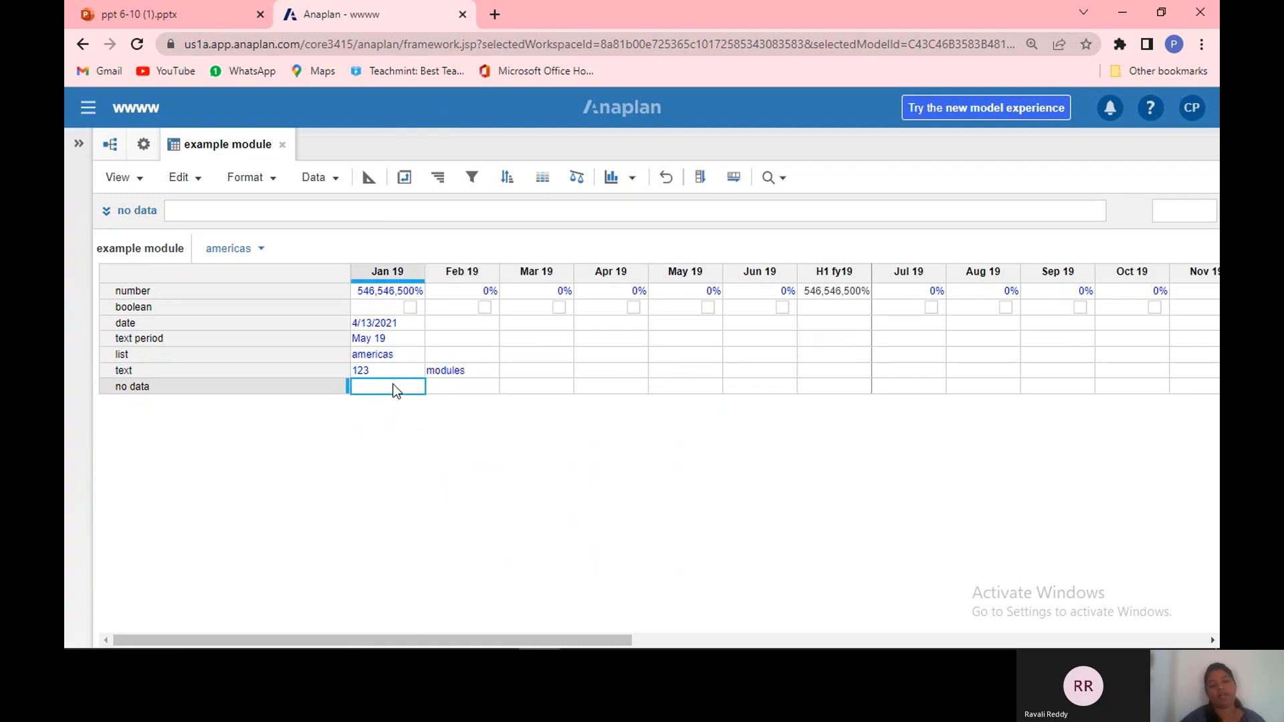
click(446, 387)
click(514, 388)
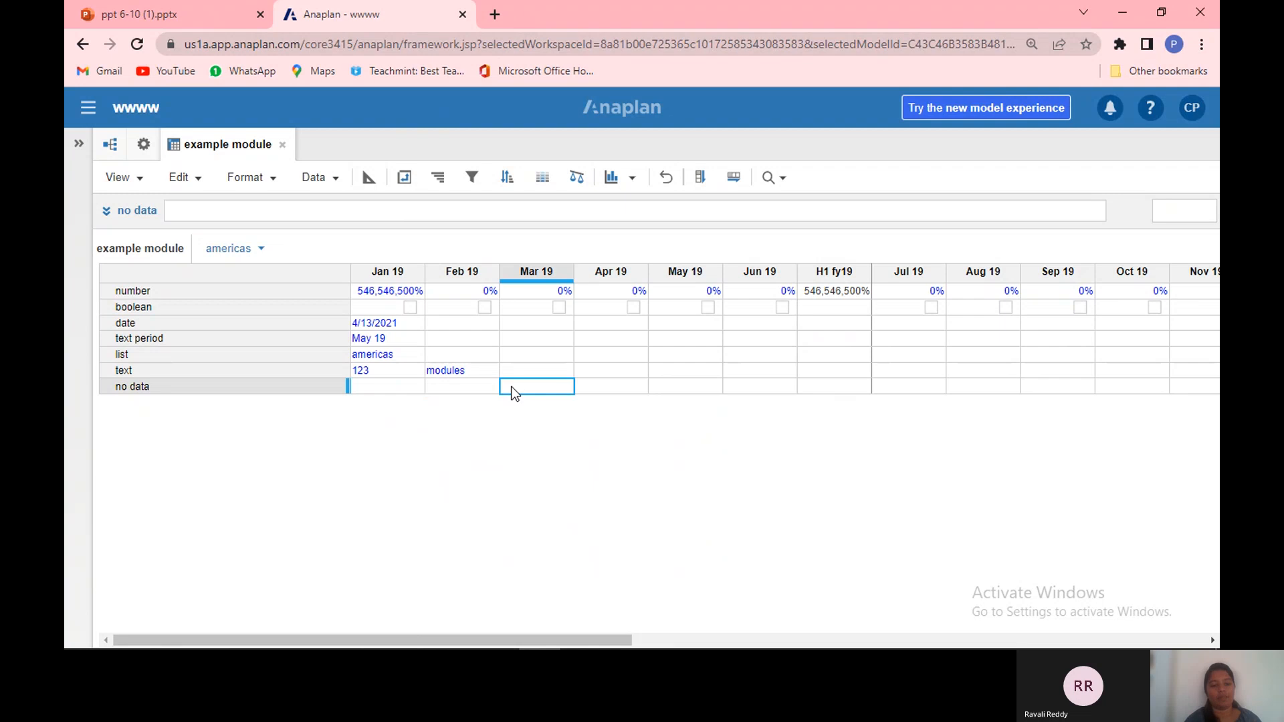
click(395, 390)
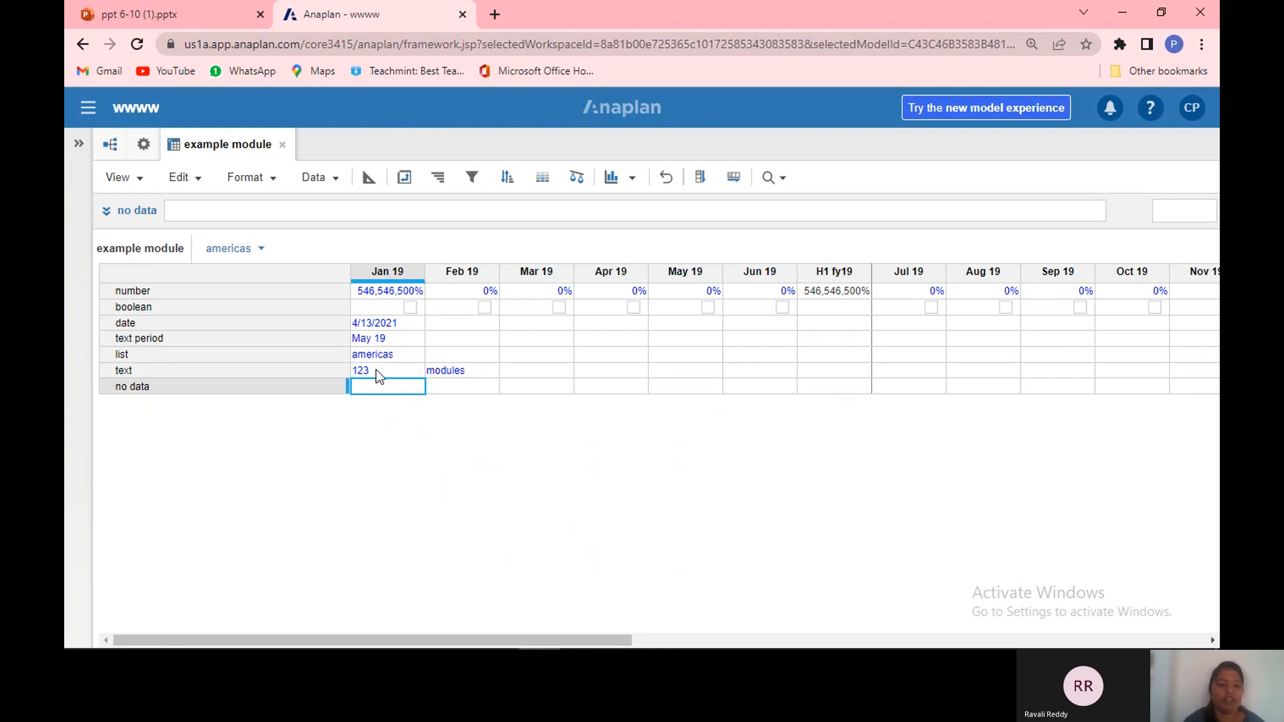
click(365, 180)
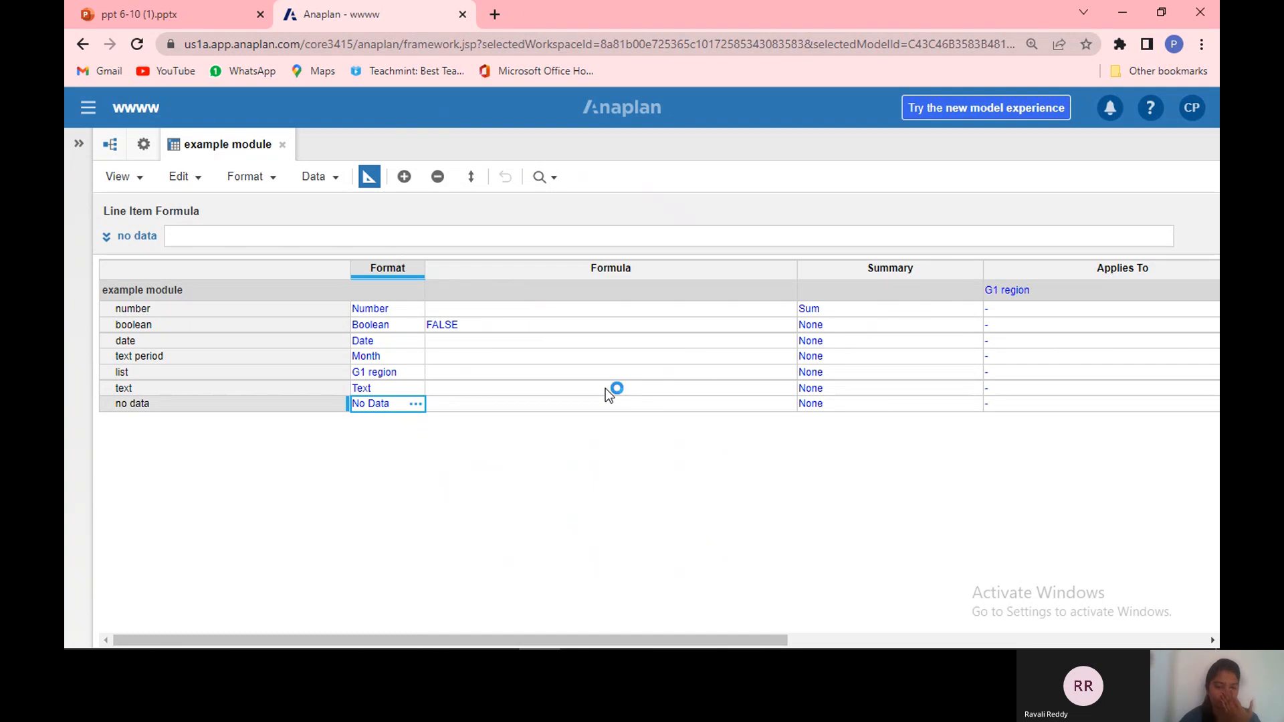
double_click(565, 307)
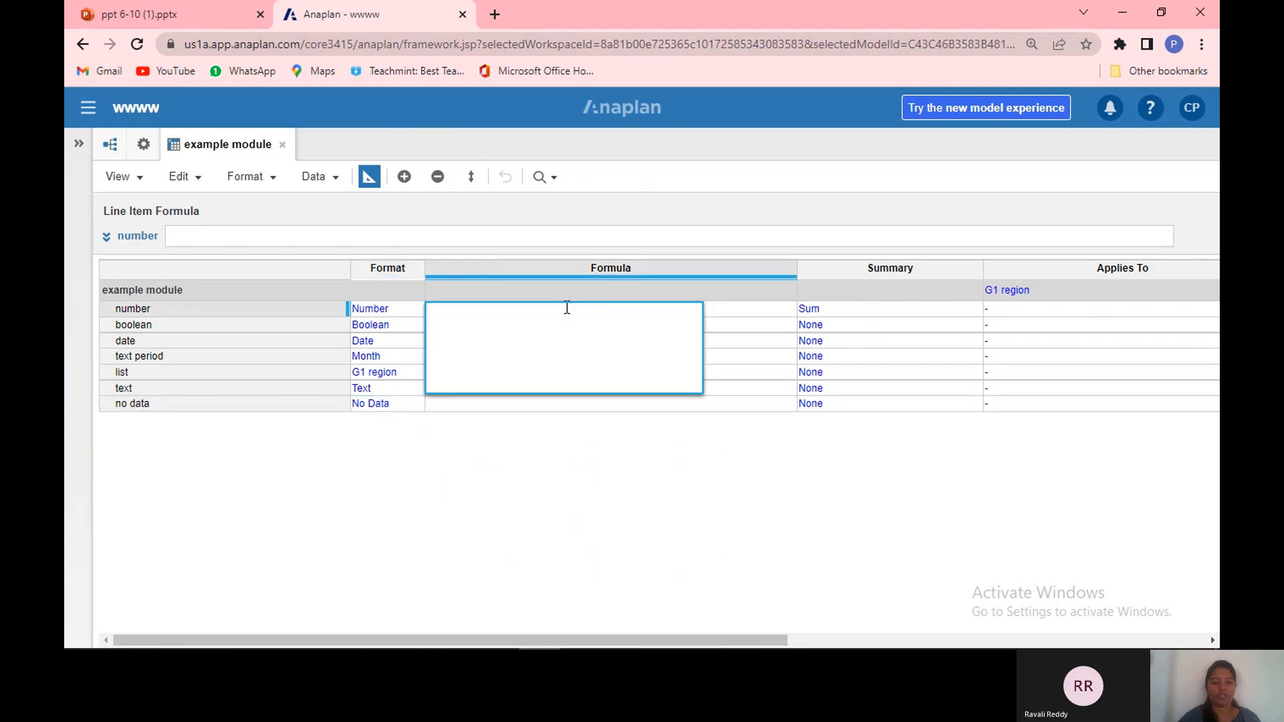
text(valu)
key(BackSpace)
key(BackSpace)
key(BackSpace)
key(BackSpace)
key(Return)
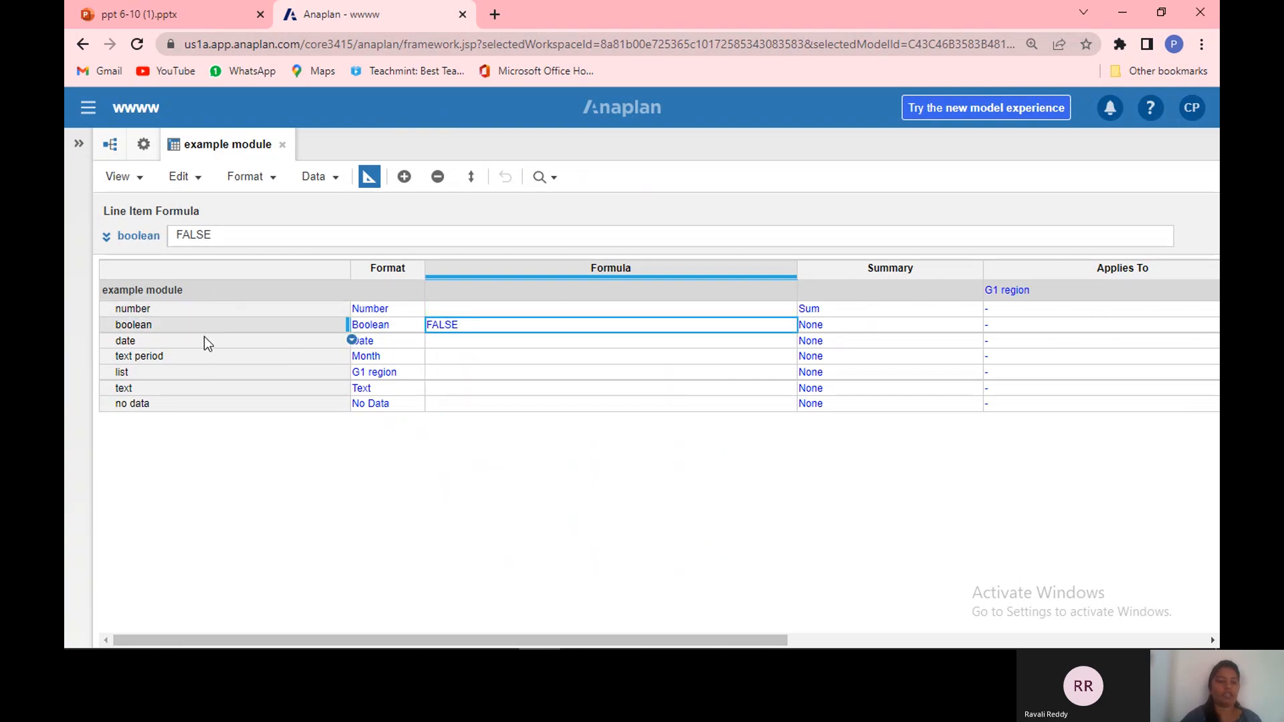
Step: Try entering a formula for the number line item in the formula bar and editor, then cancel it
click(202, 310)
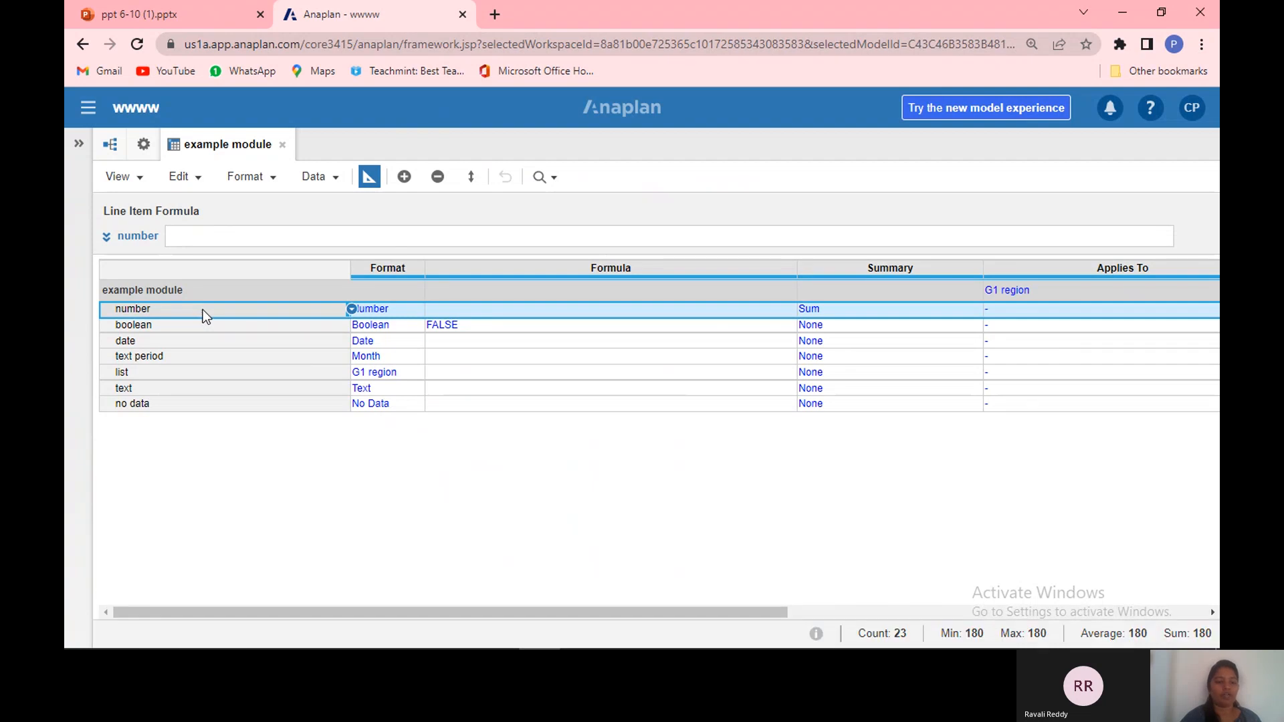
click(190, 240)
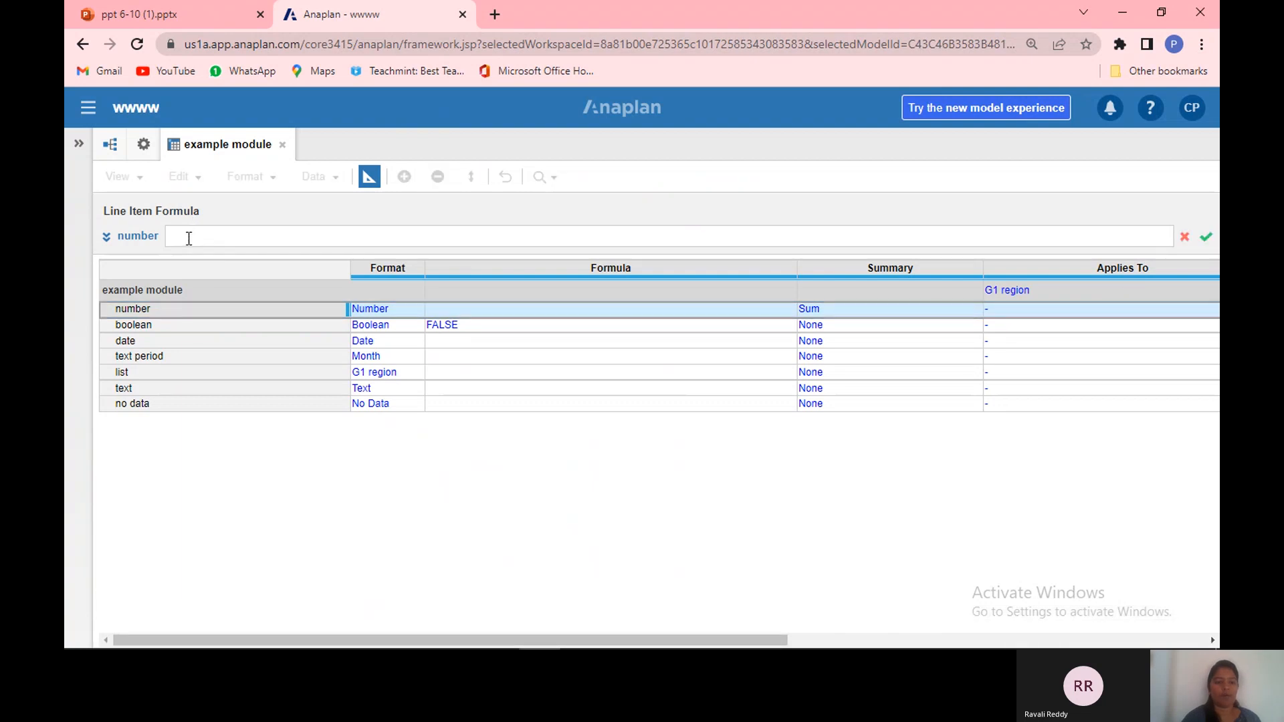
text(sdsds)
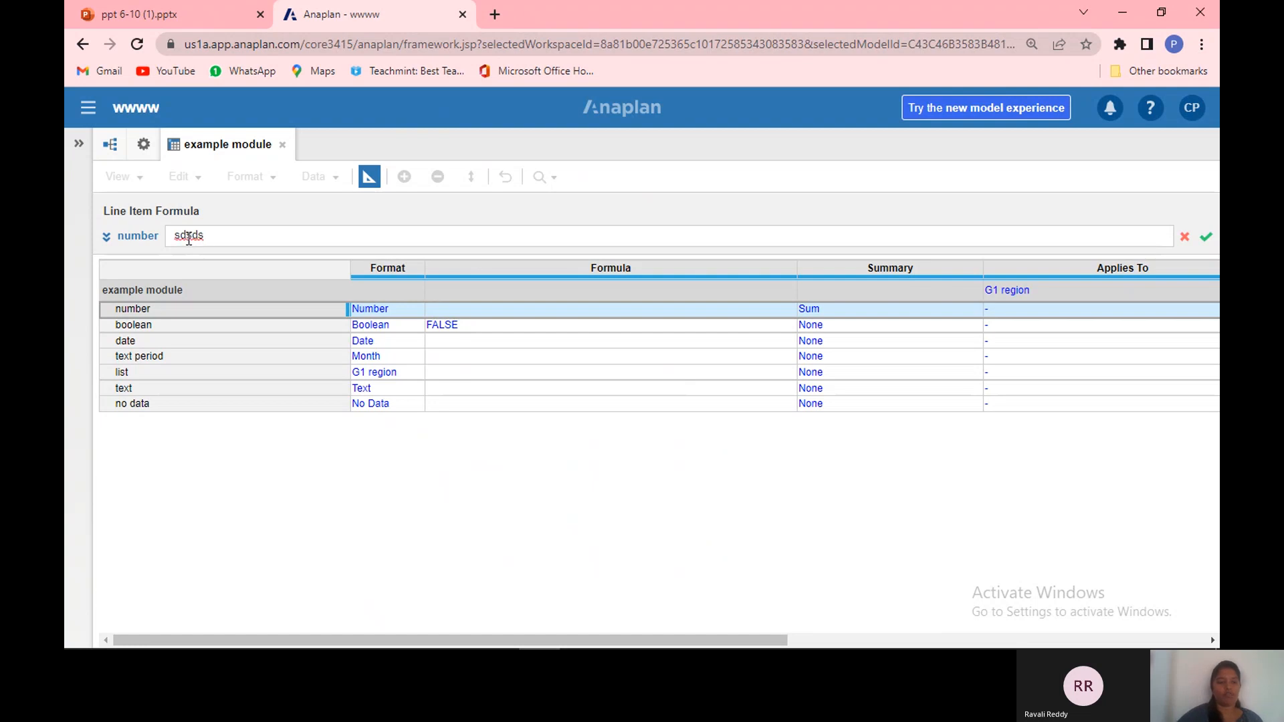
key(BackSpace)
key(BackSpace)
key(BackSpace)
key(BackSpace)
key(BackSpace)
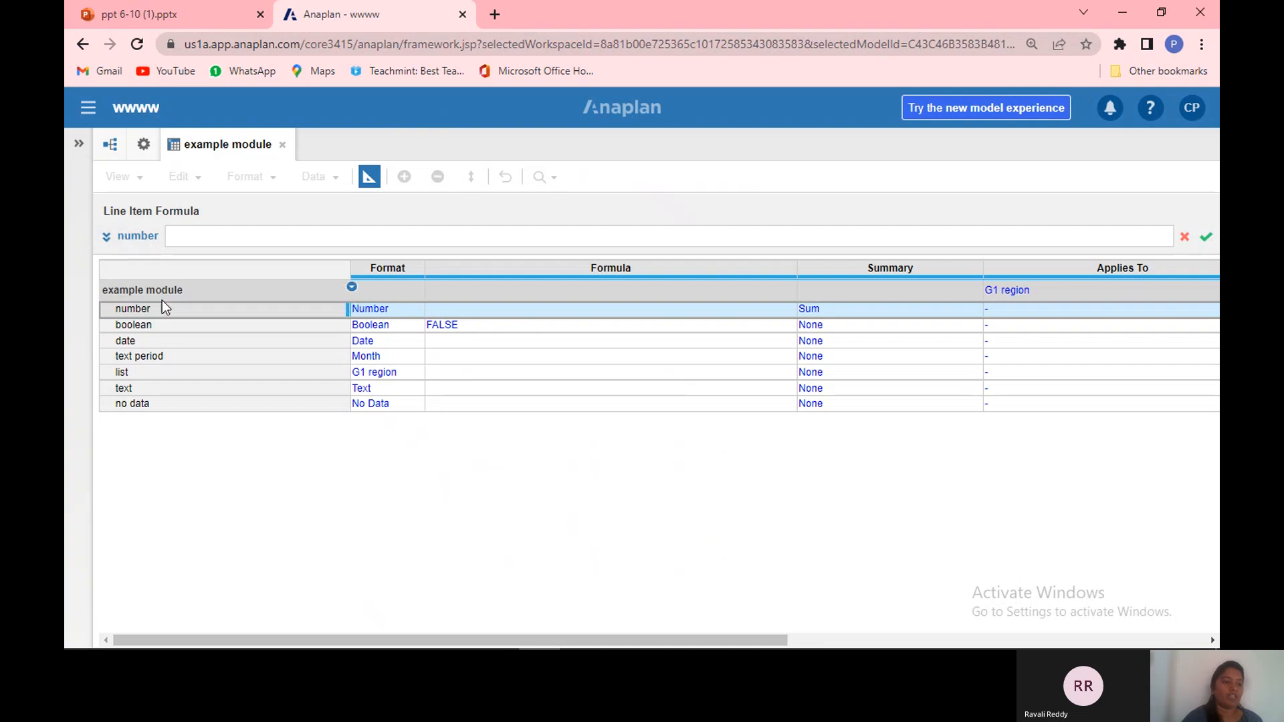
click(107, 238)
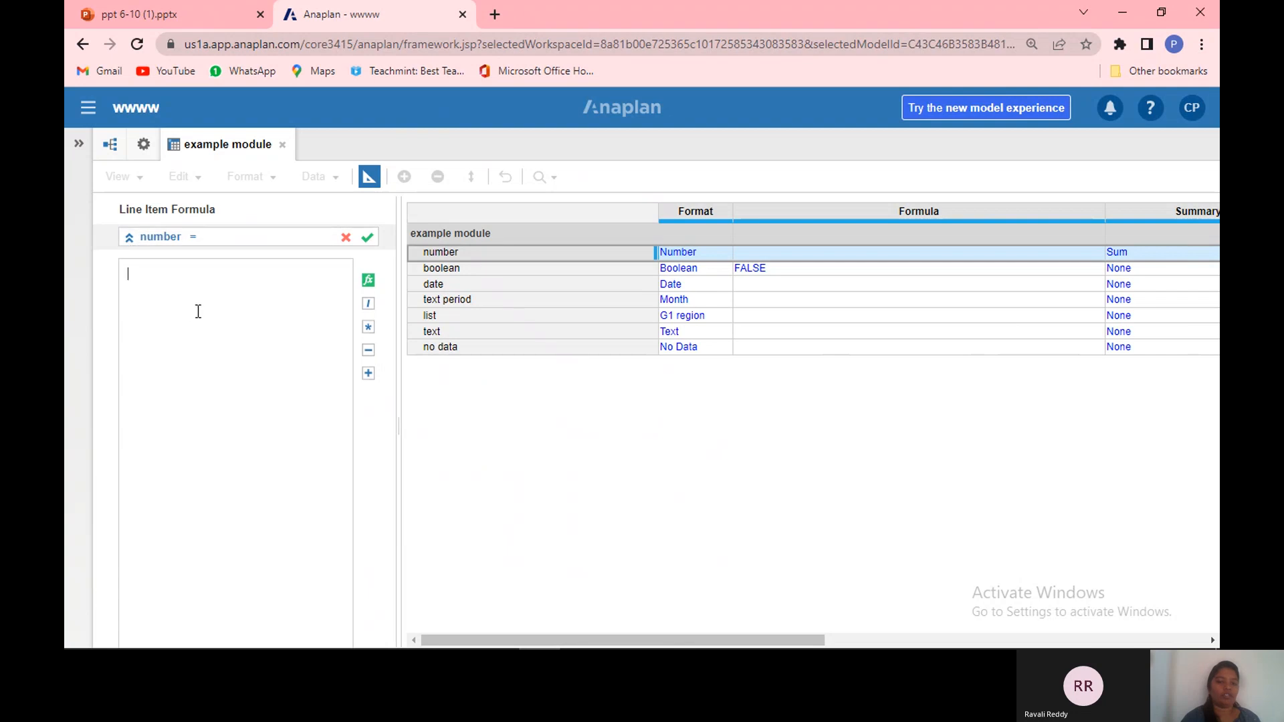
click(126, 245)
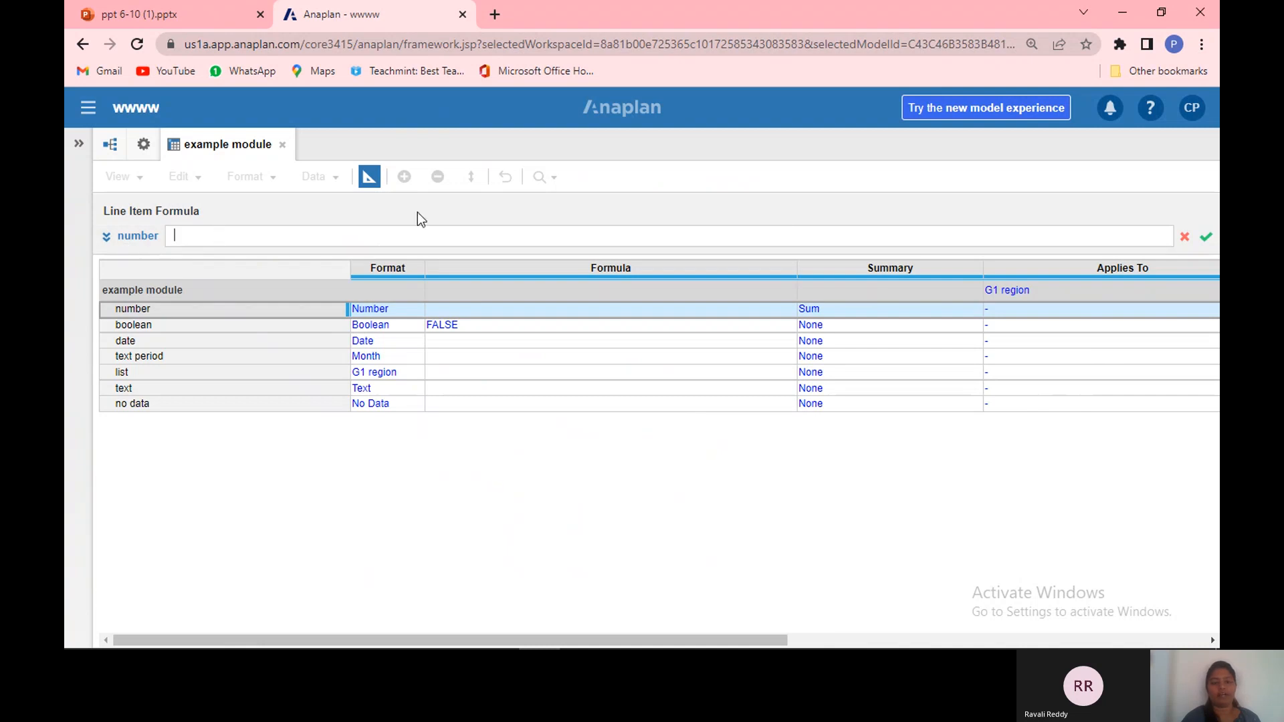
click(1184, 239)
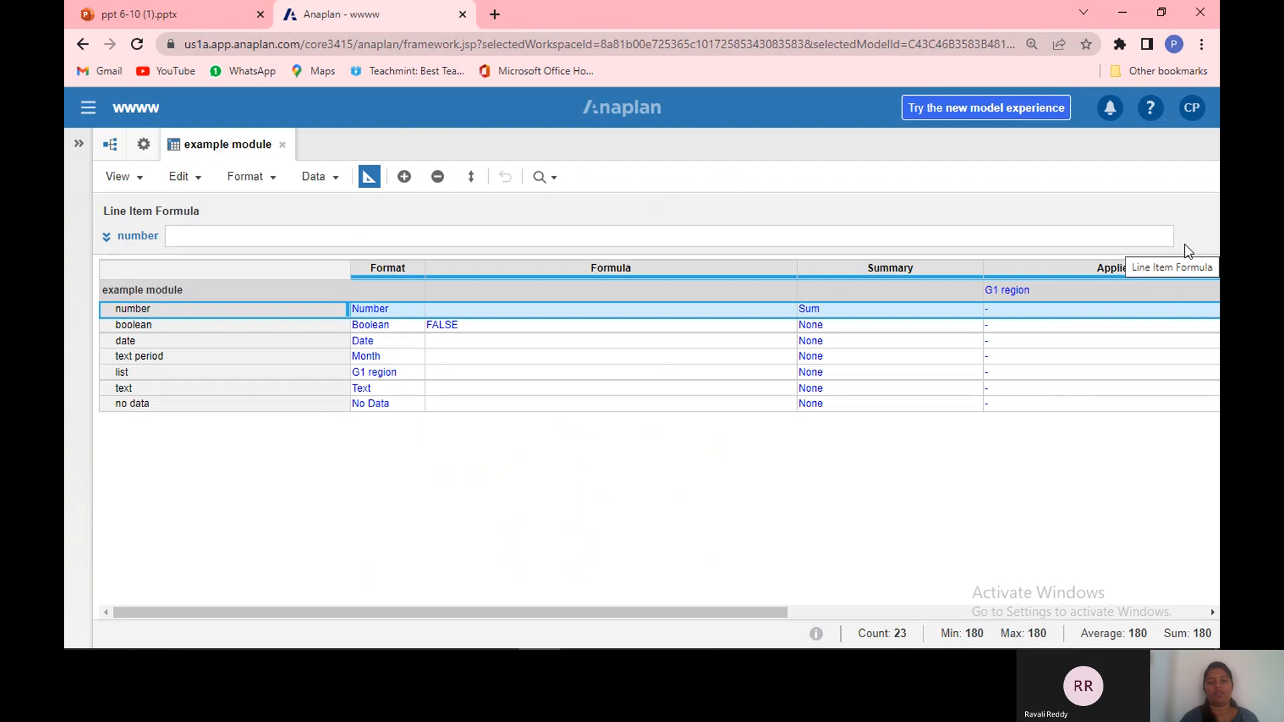
click(873, 325)
click(908, 311)
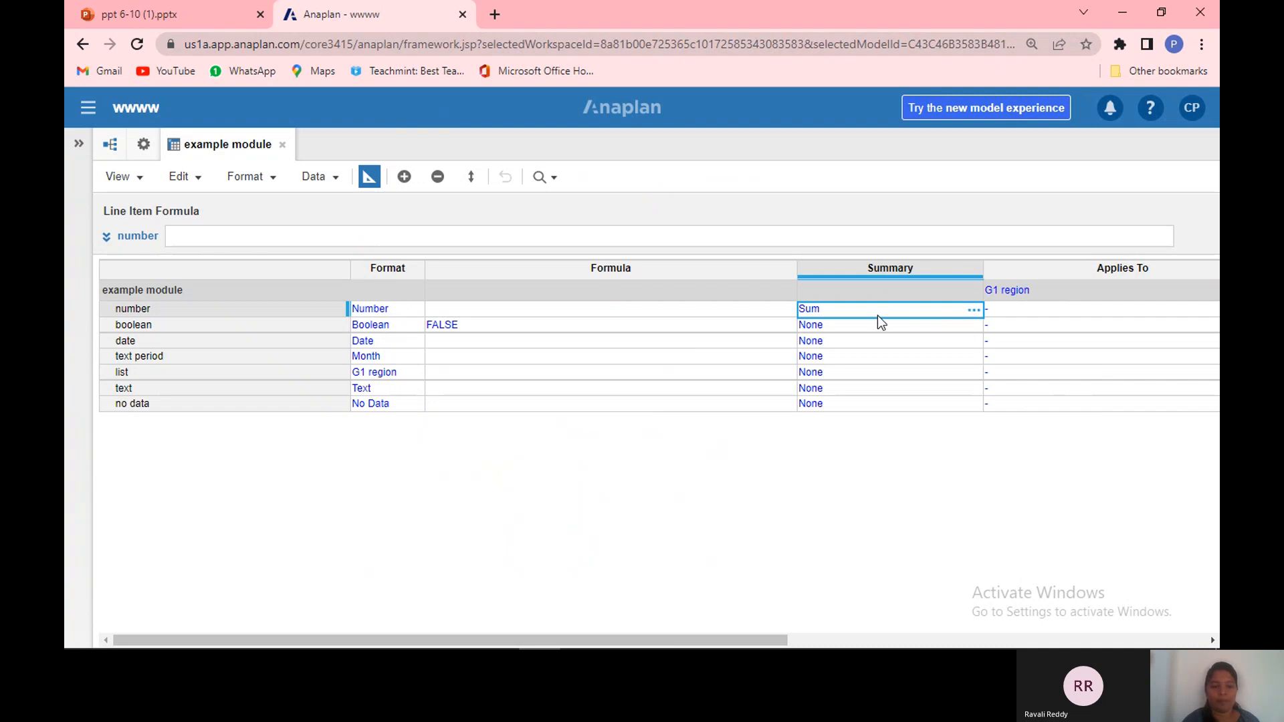
drag(410, 328, 468, 389)
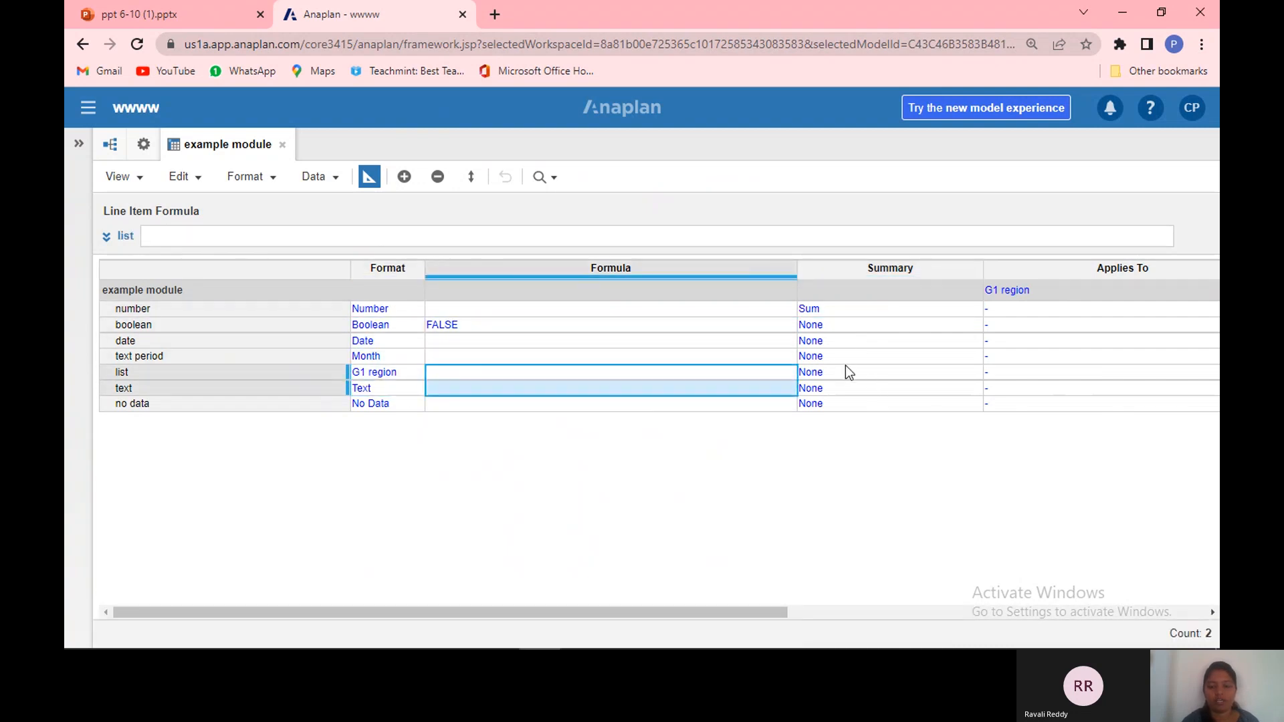
Step: Review the number line item's Summary Method options, keeping Sum and Same as main summary
click(968, 312)
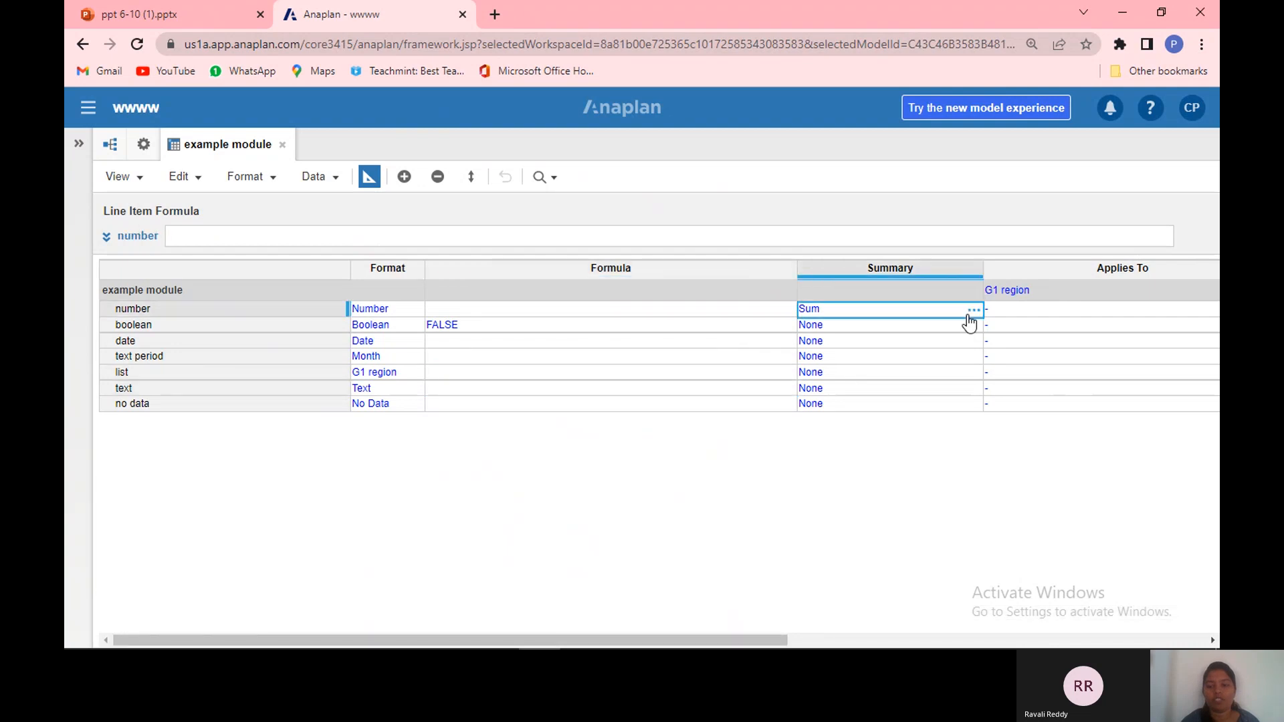
click(974, 312)
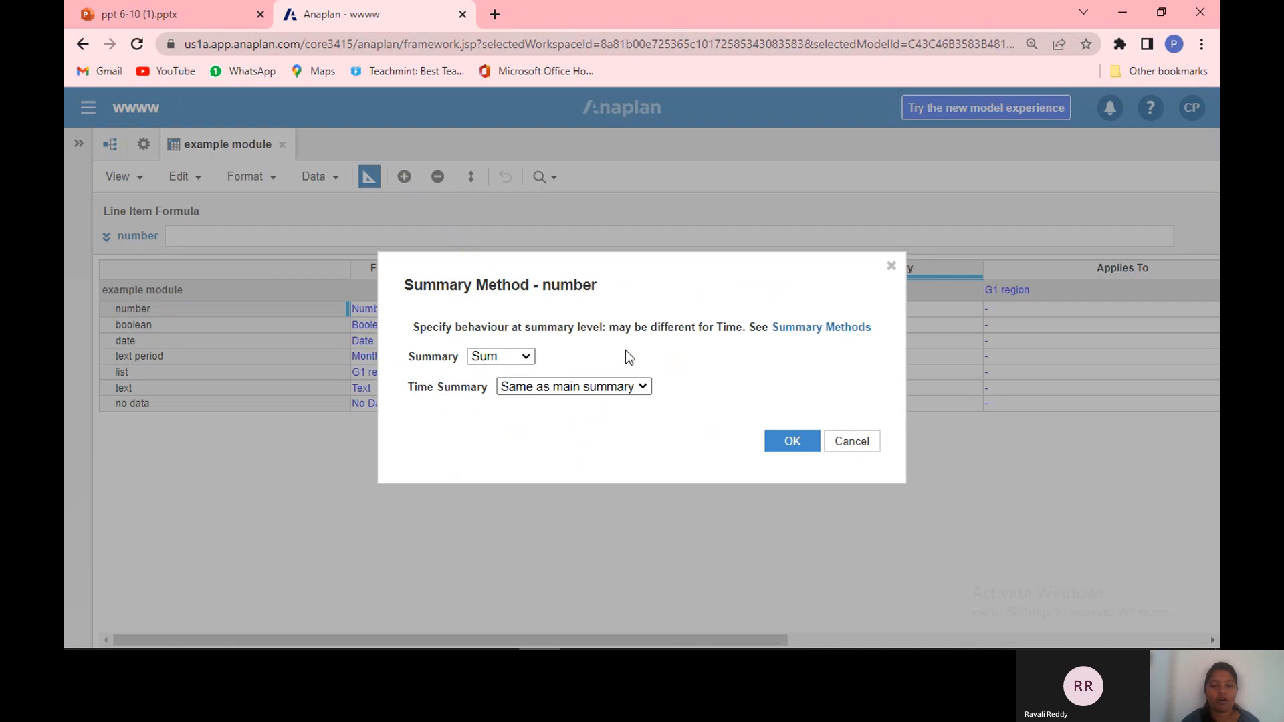
click(526, 358)
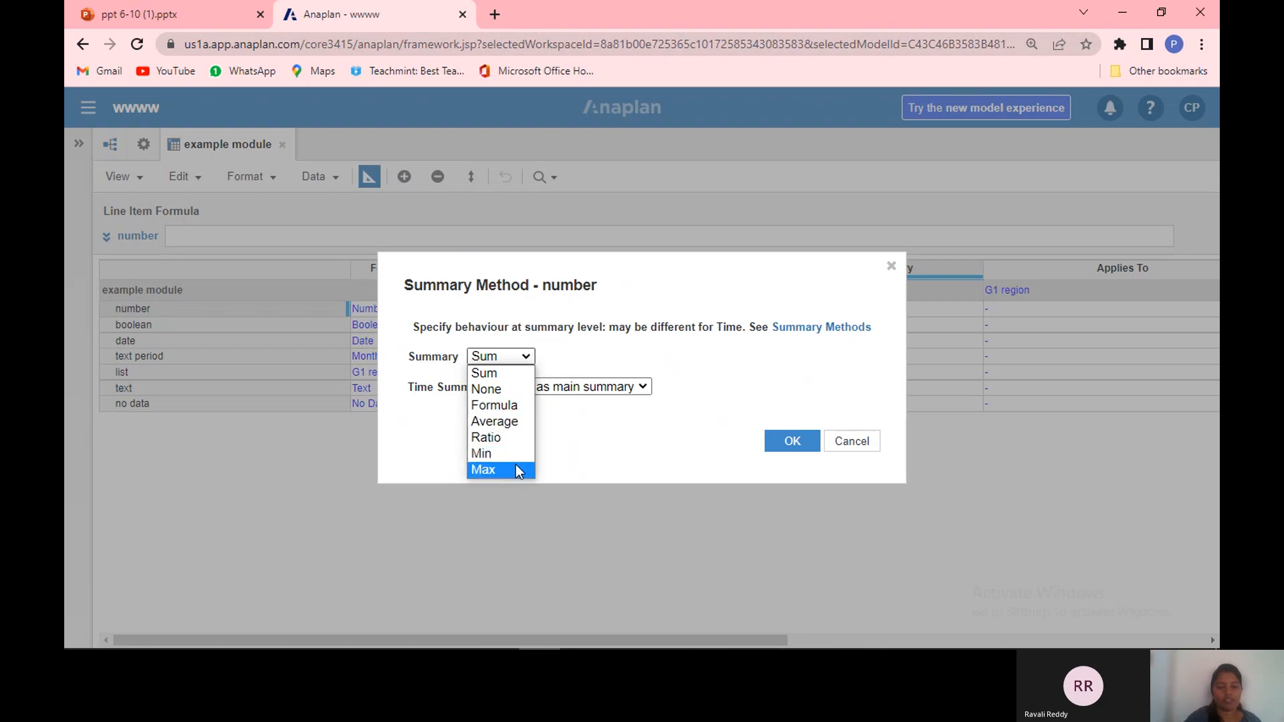
click(576, 440)
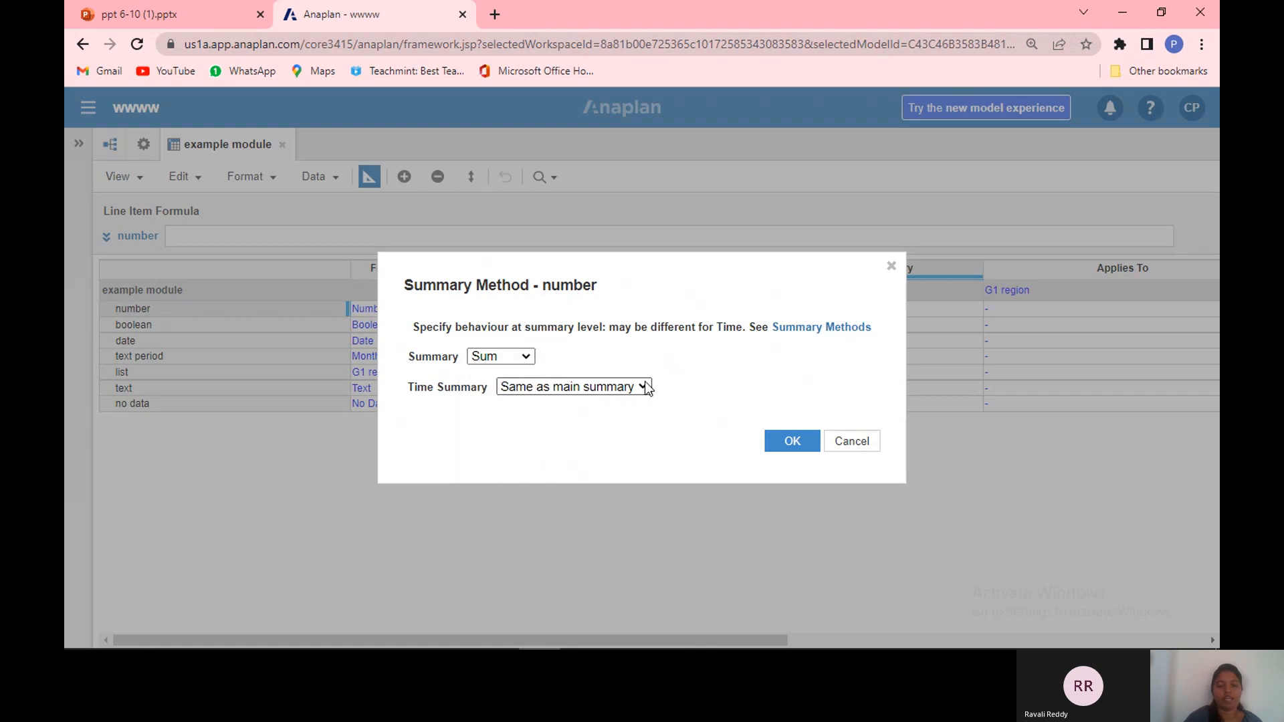
click(644, 388)
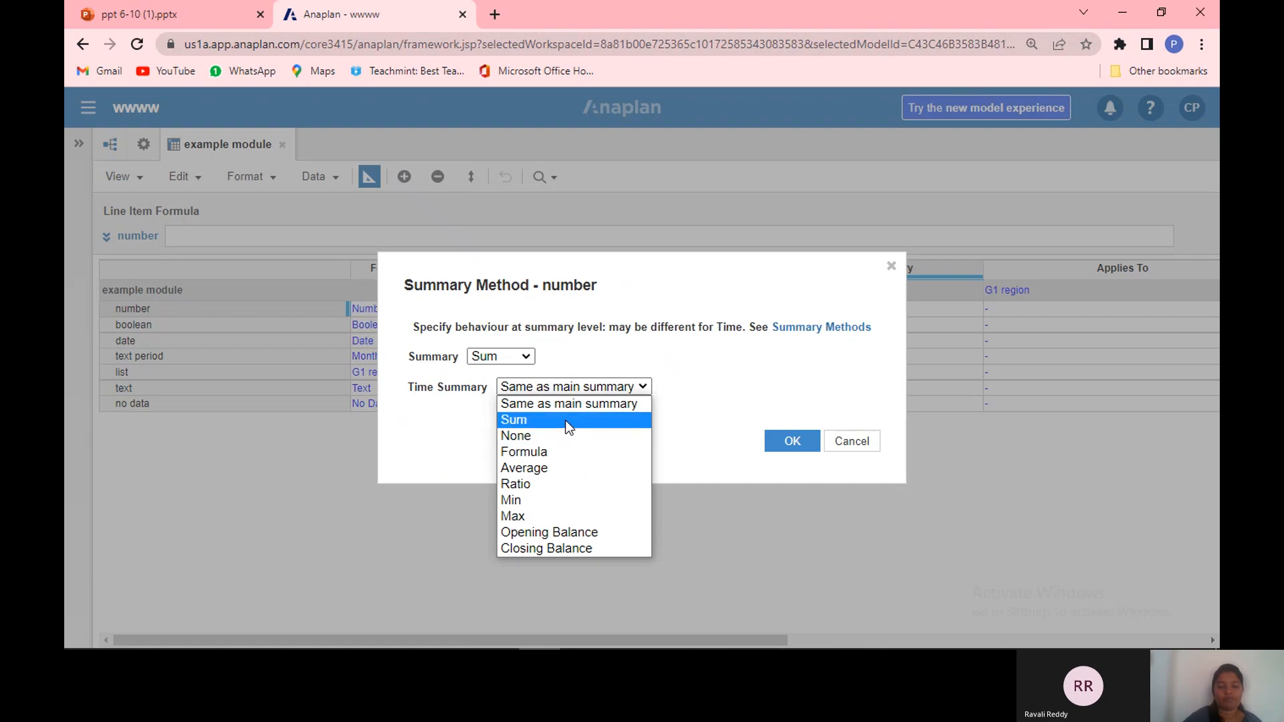
click(540, 452)
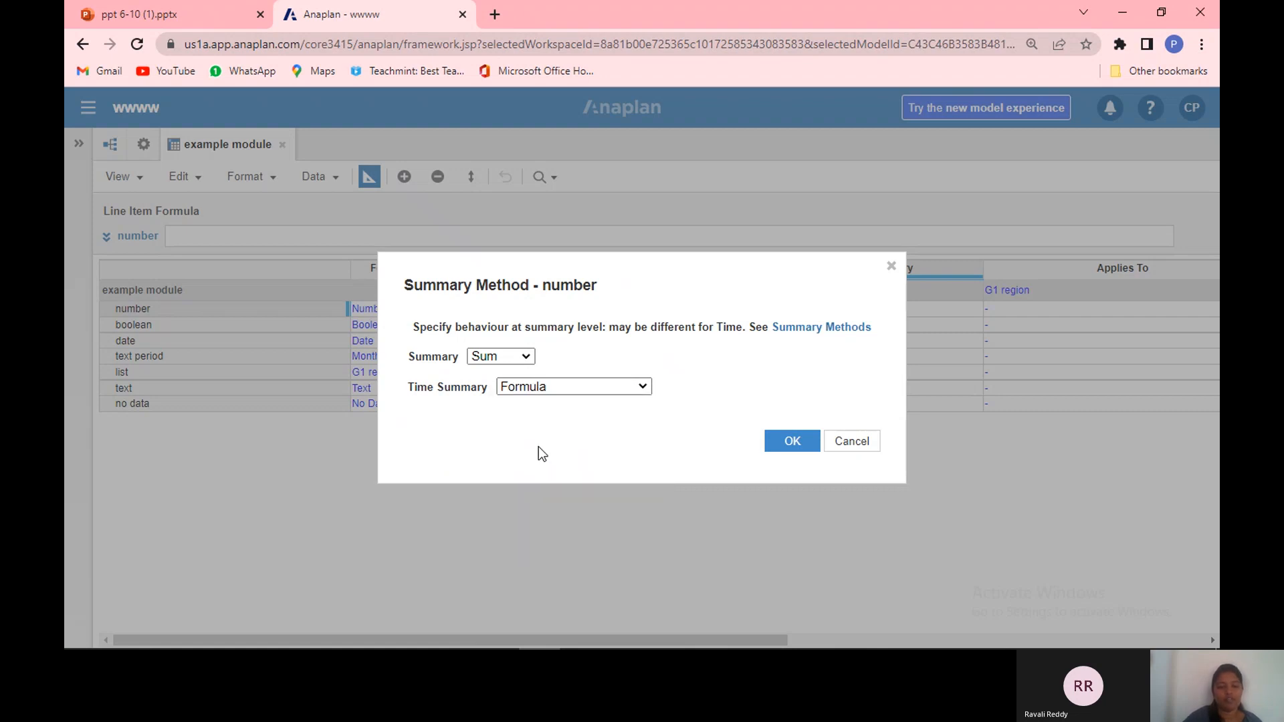
click(644, 383)
click(644, 387)
click(644, 385)
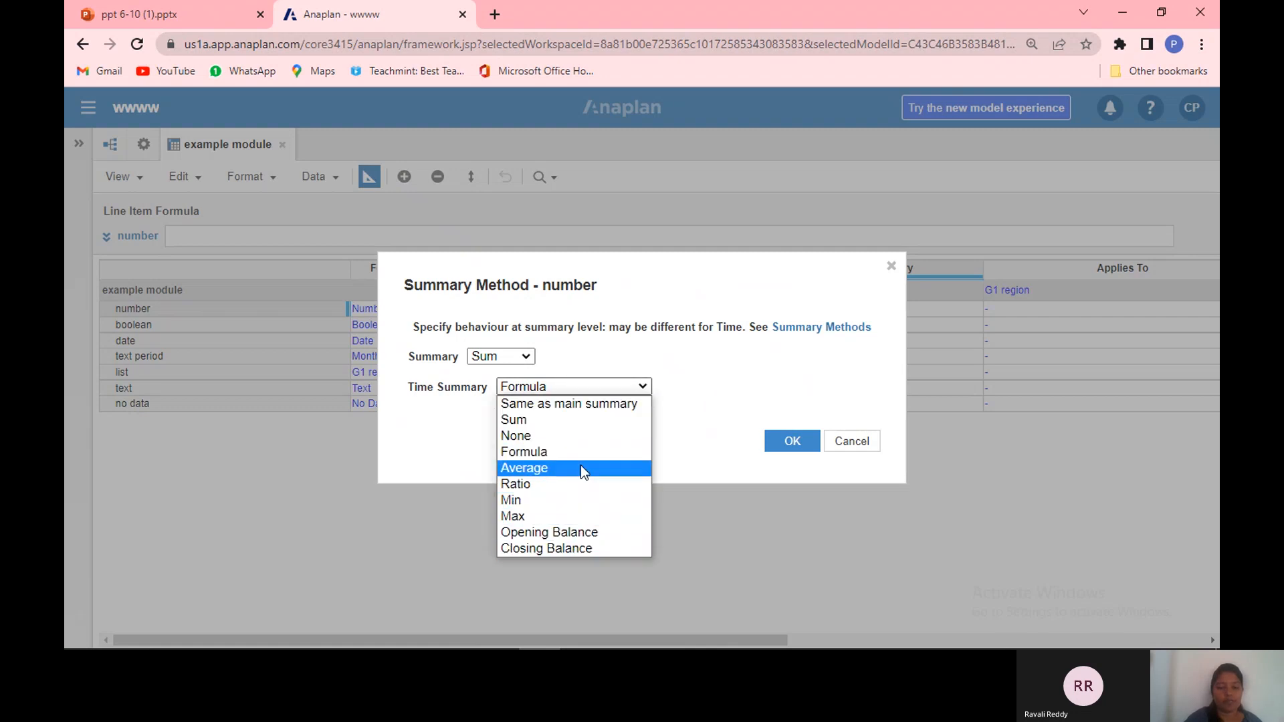
click(715, 420)
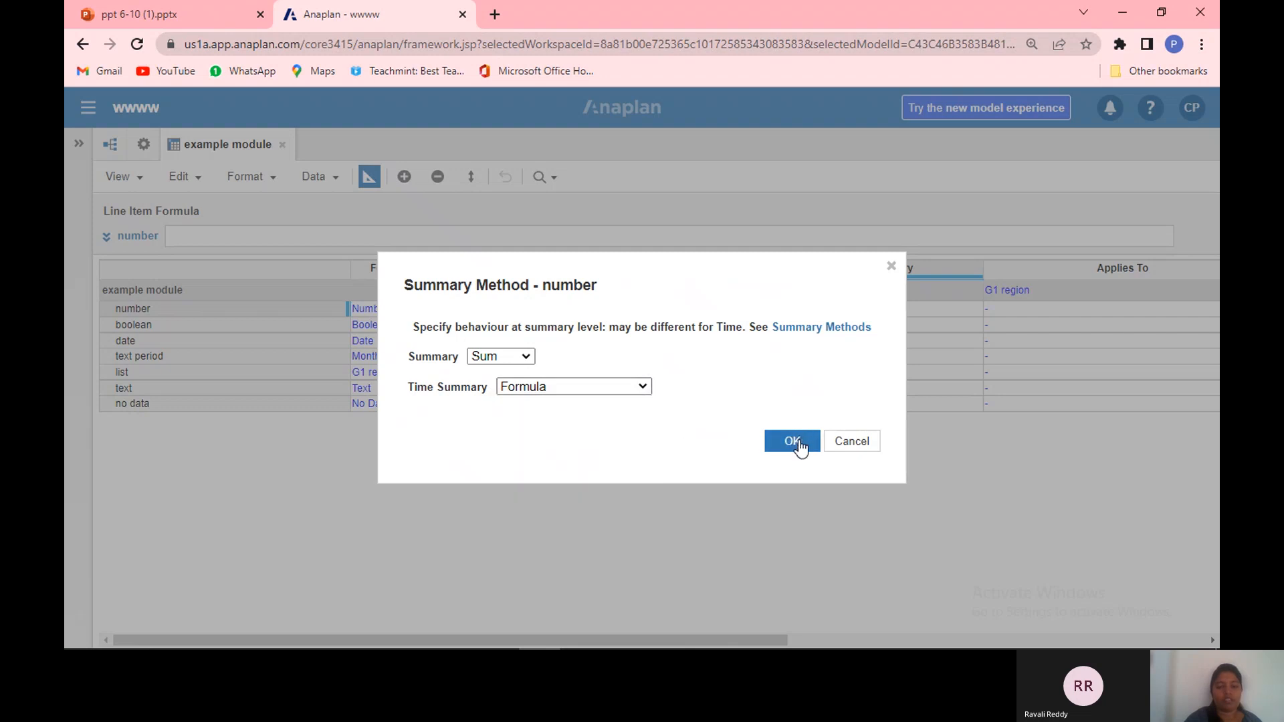
click(642, 390)
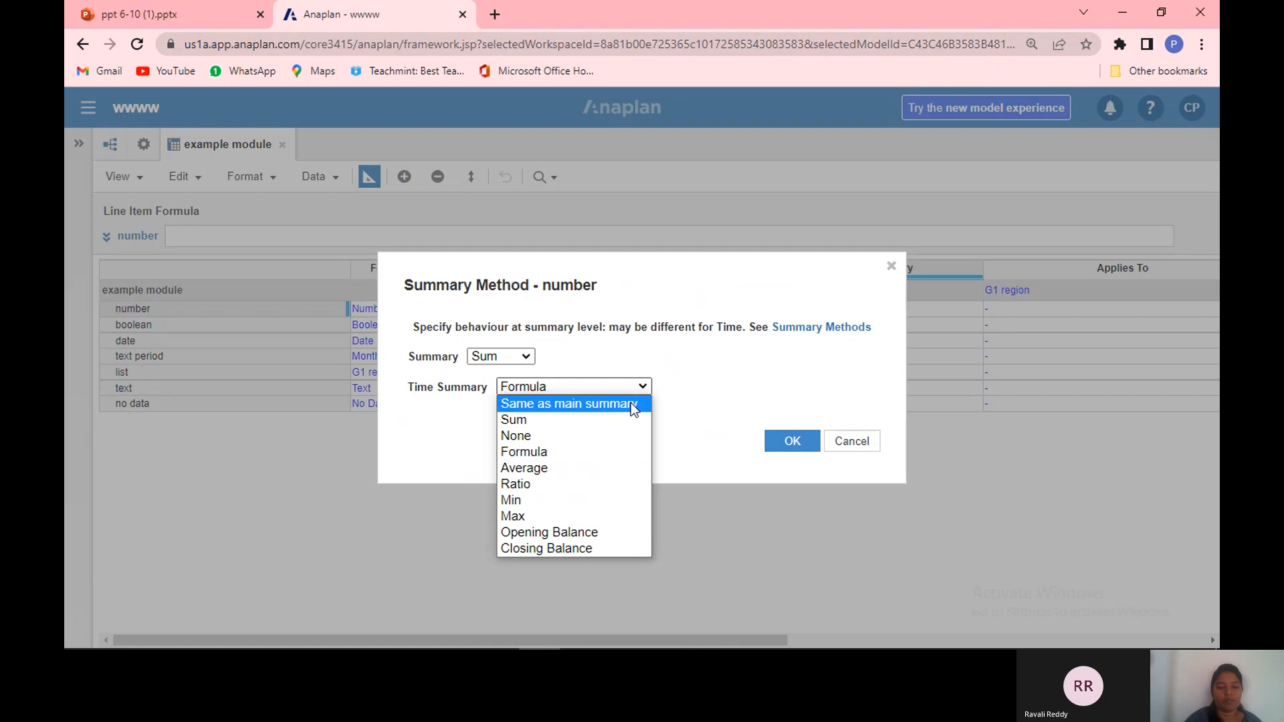
click(631, 402)
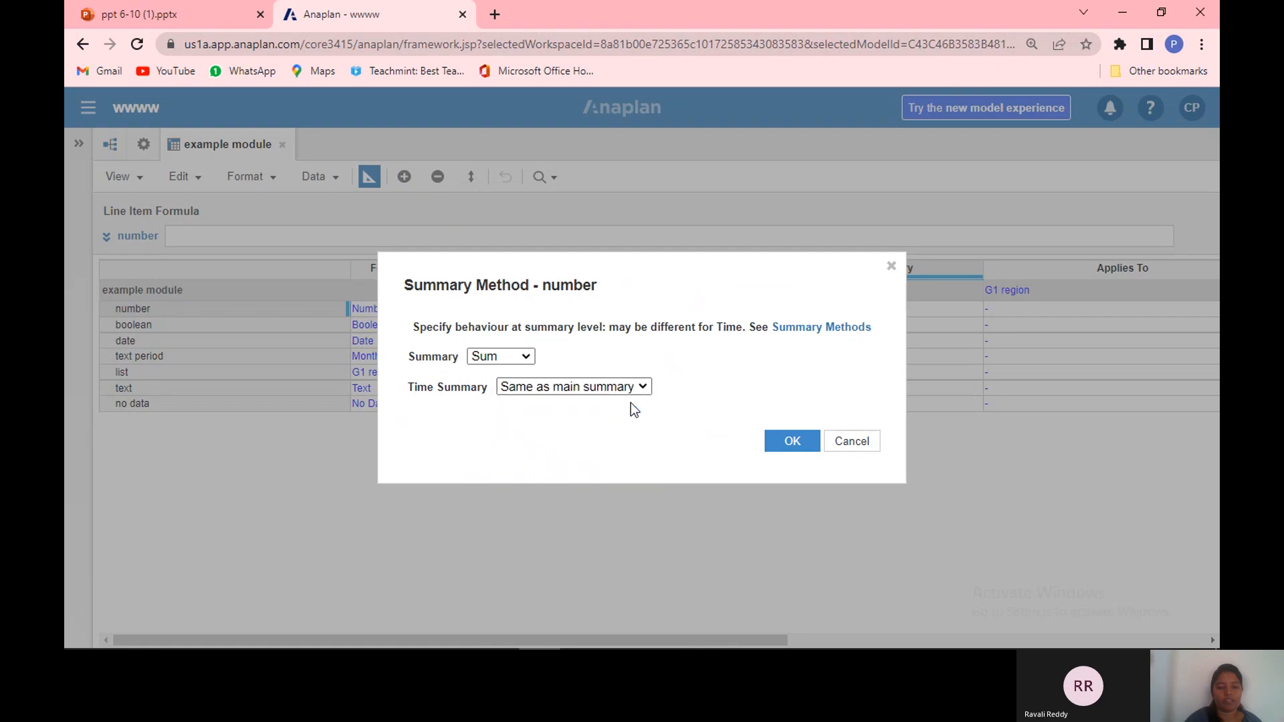
click(789, 444)
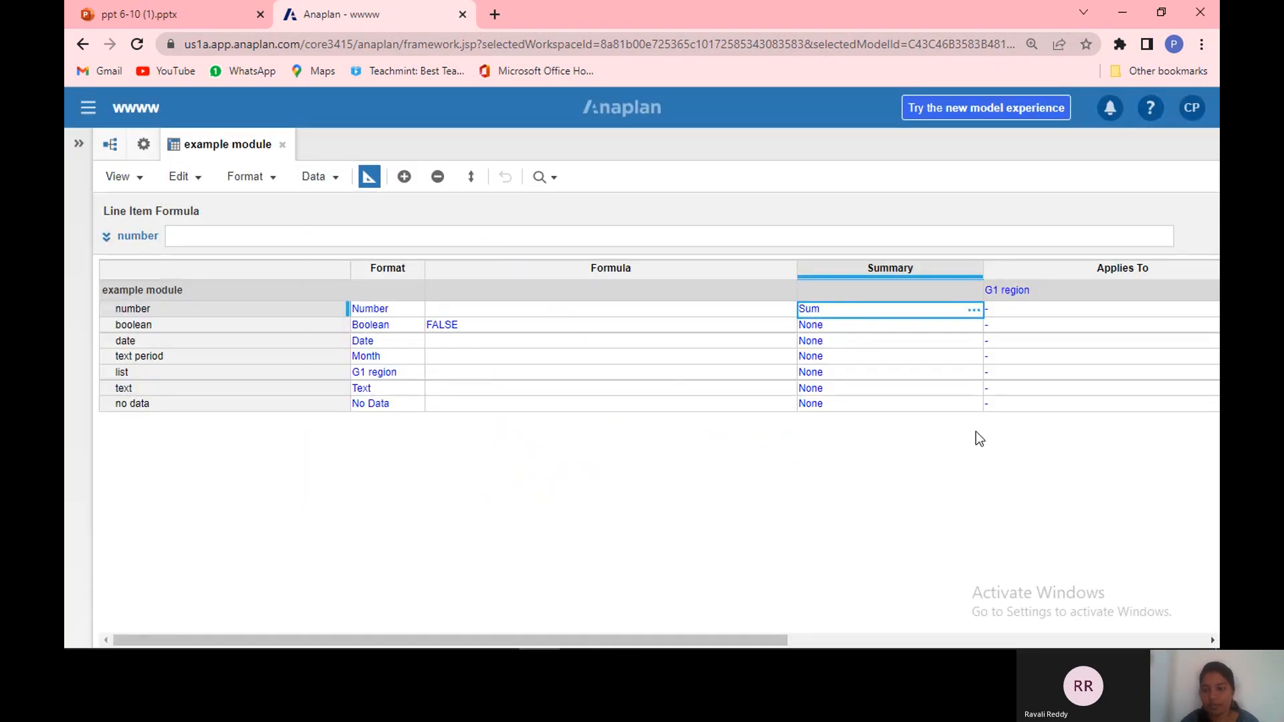
Step: Open the module's Applies To list selection, pick G2 Country, then cancel the dialog
click(1212, 640)
click(1212, 639)
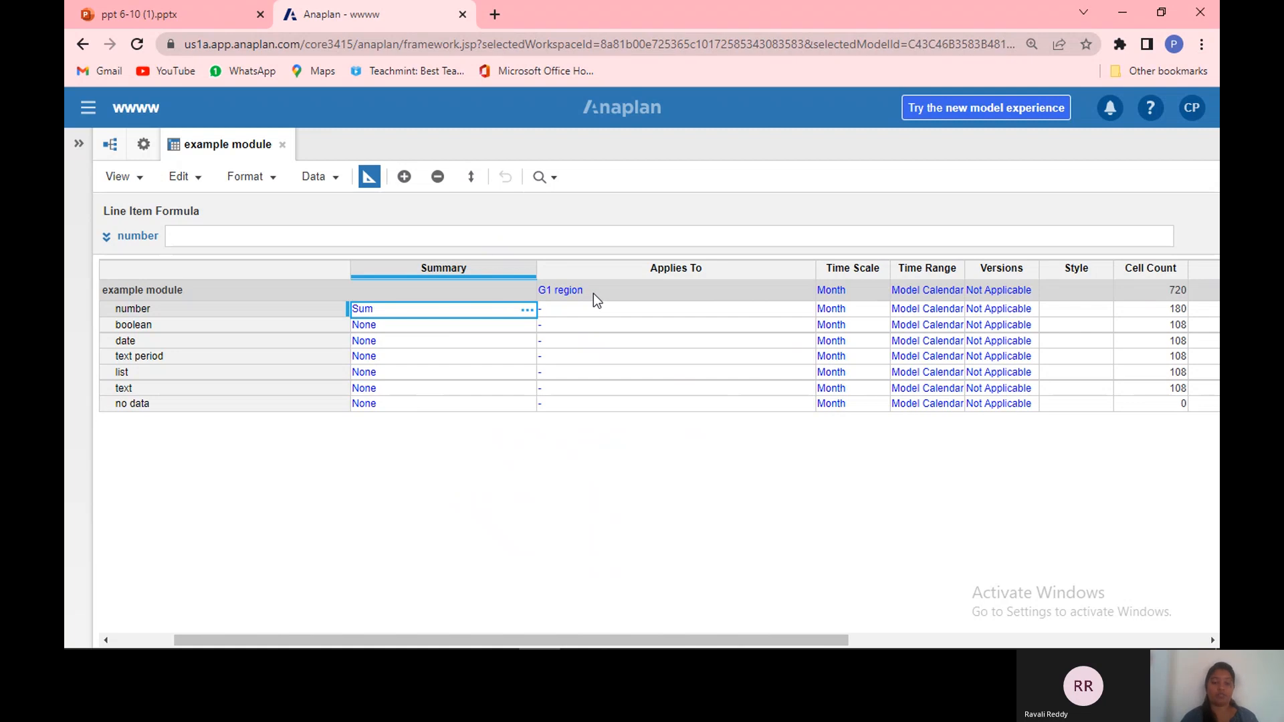
click(768, 294)
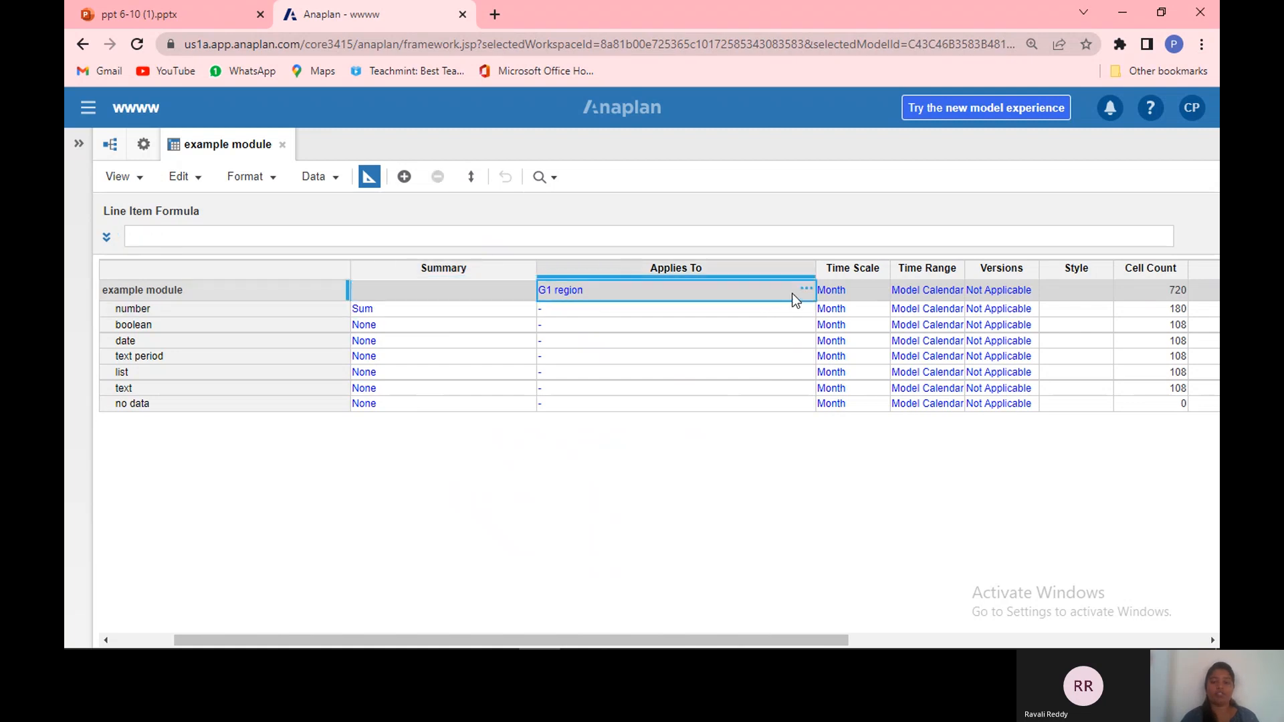
click(805, 291)
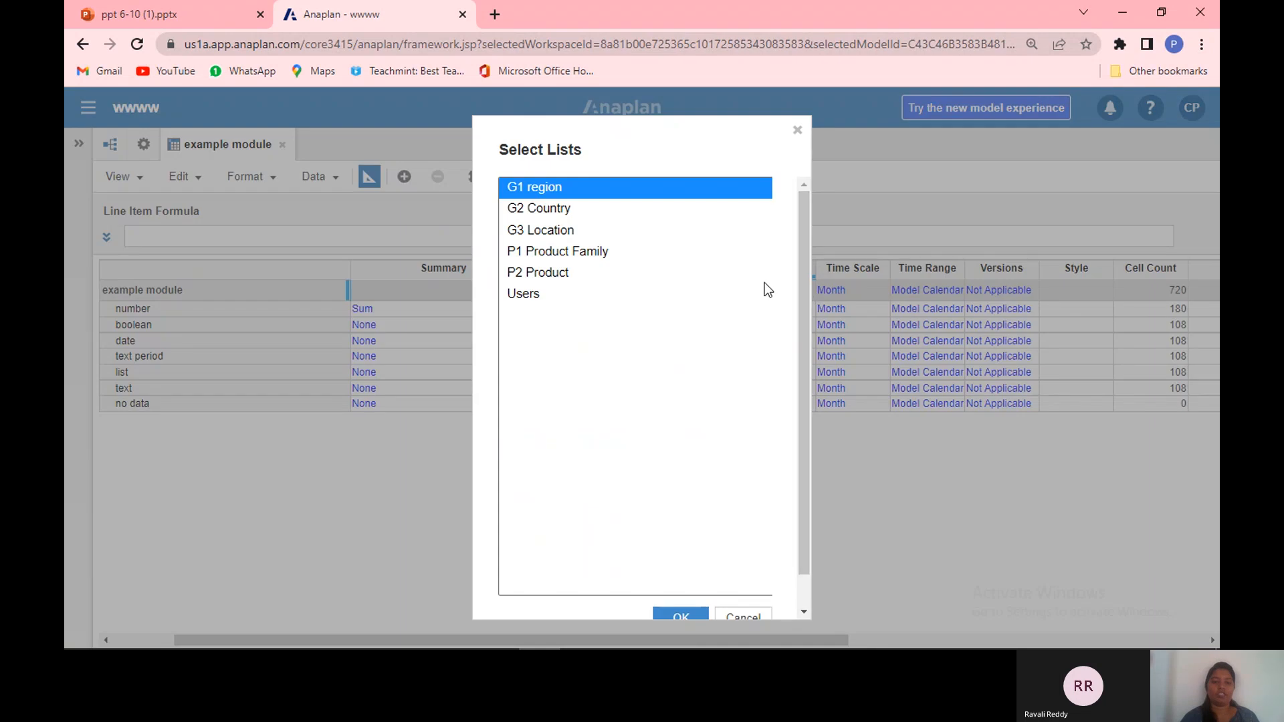
click(587, 211)
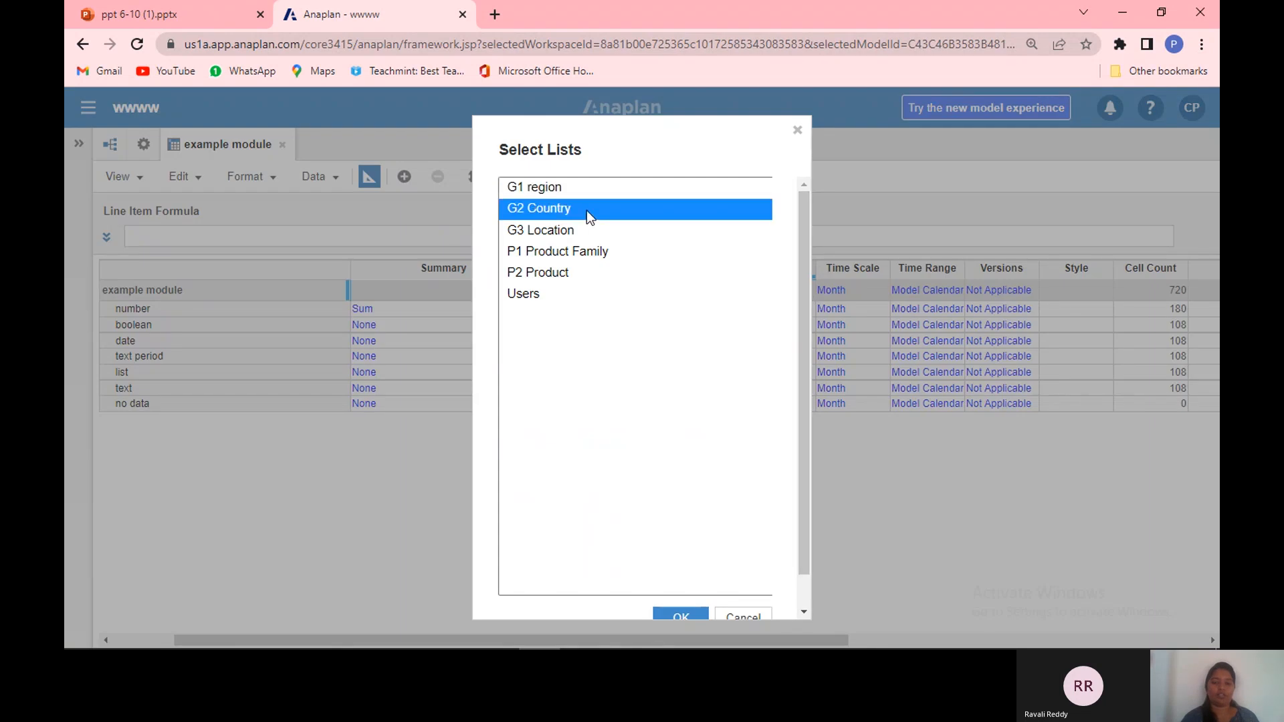
drag(797, 147, 794, 131)
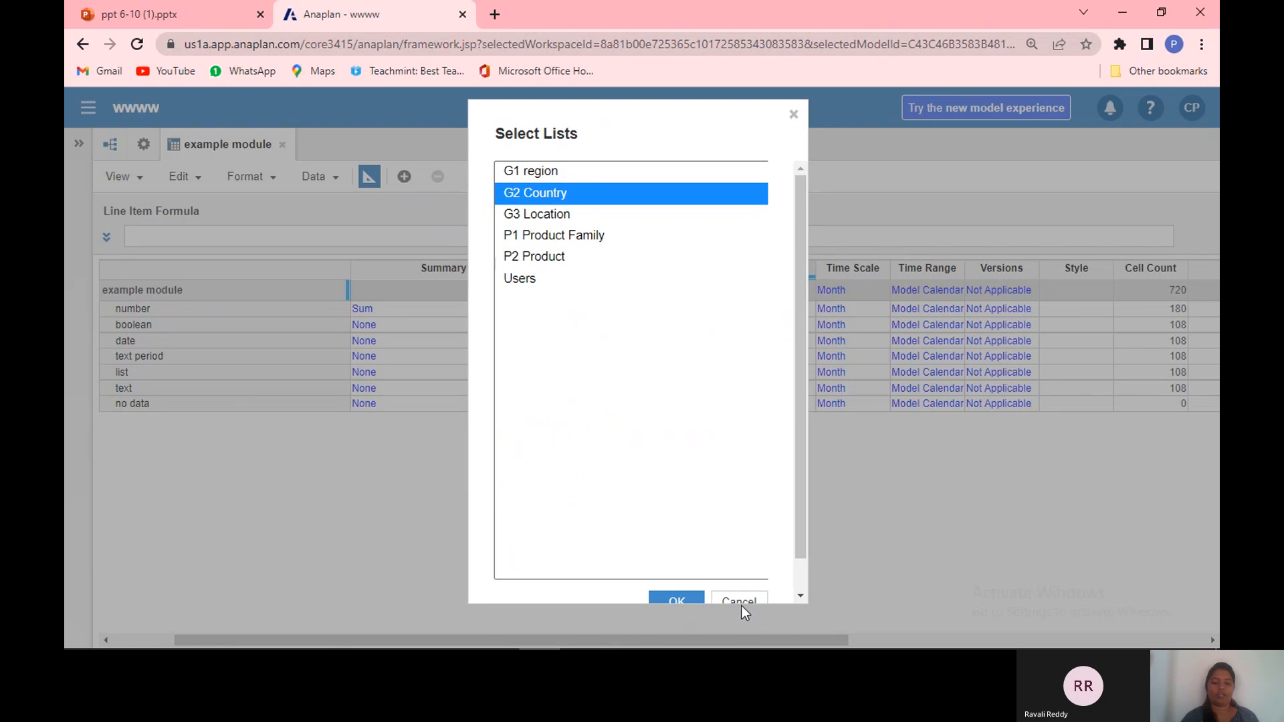
scroll(741, 603, down, 1)
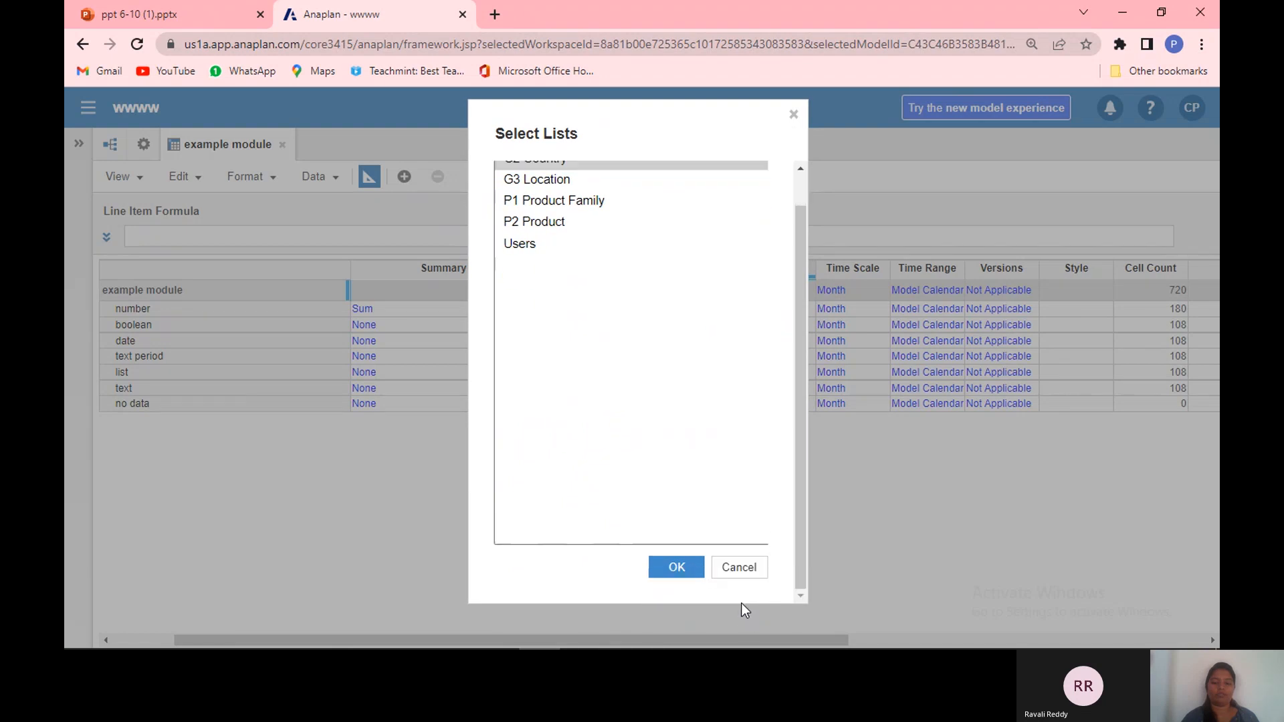
click(739, 569)
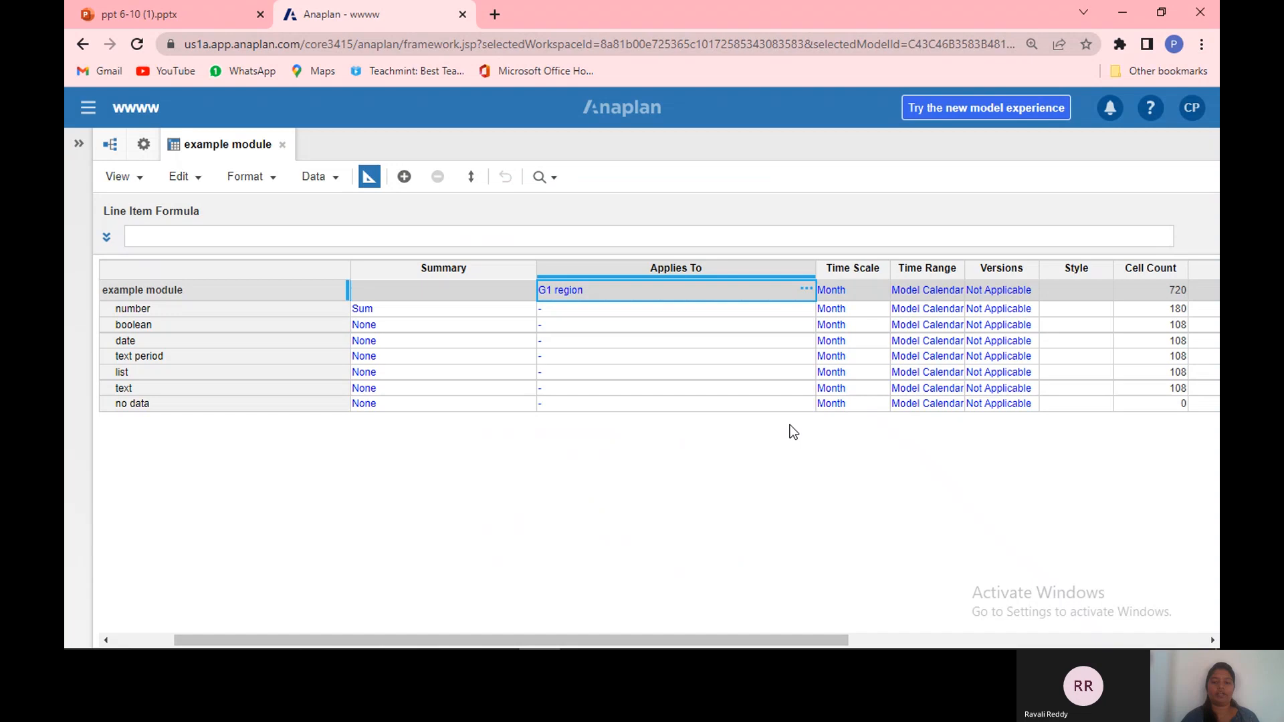
Step: Reopen the Applies To list selection, try selecting G2 Country, G3 Location and P1 Product Family, then confirm G1 region
click(806, 289)
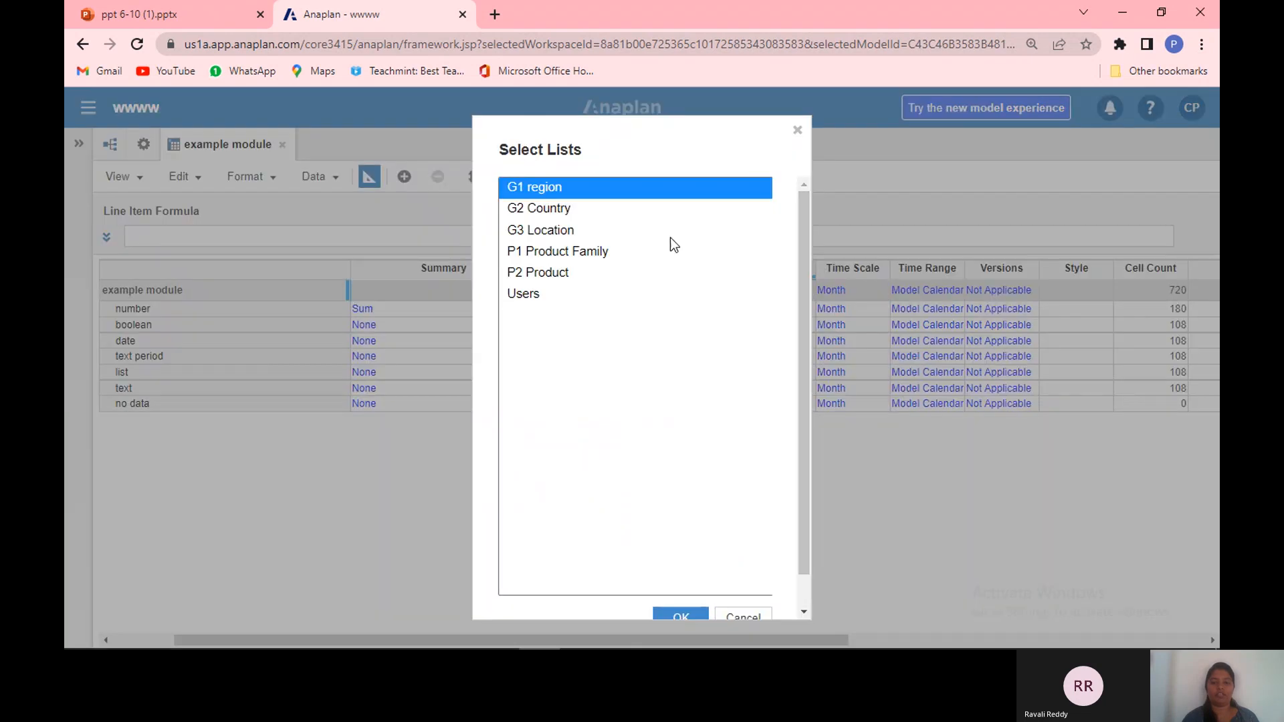
click(567, 231)
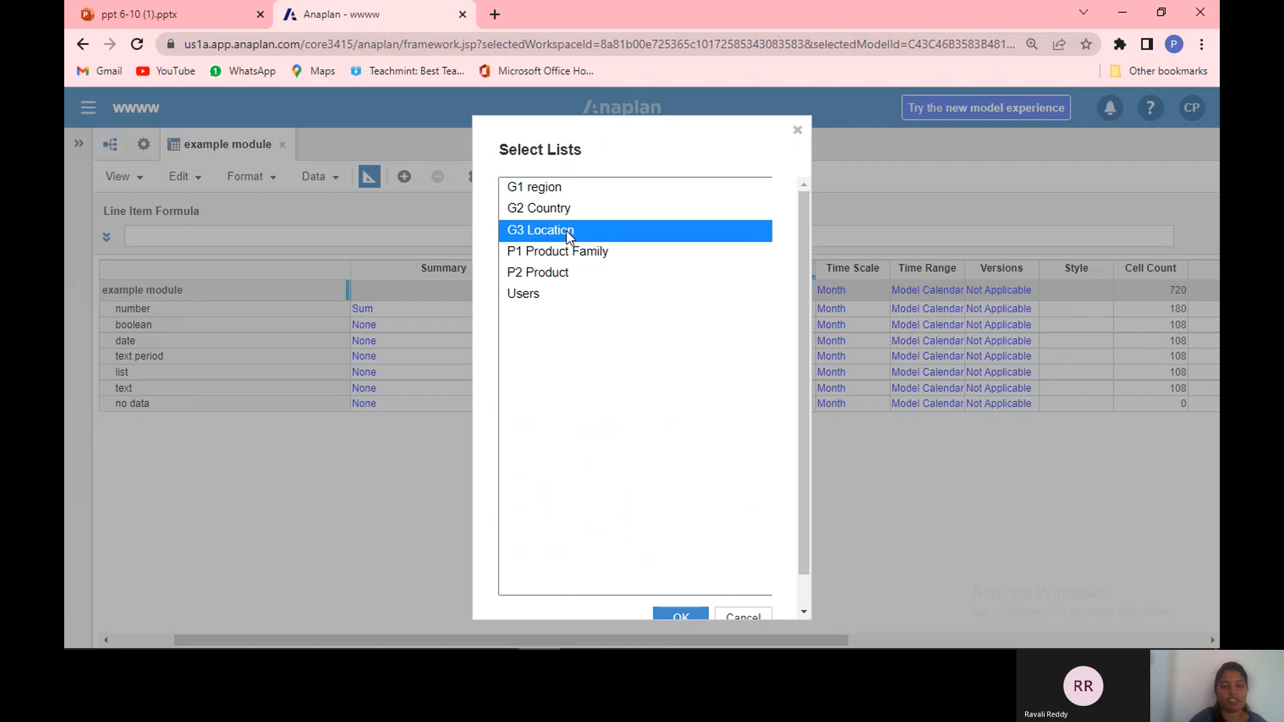
click(567, 253)
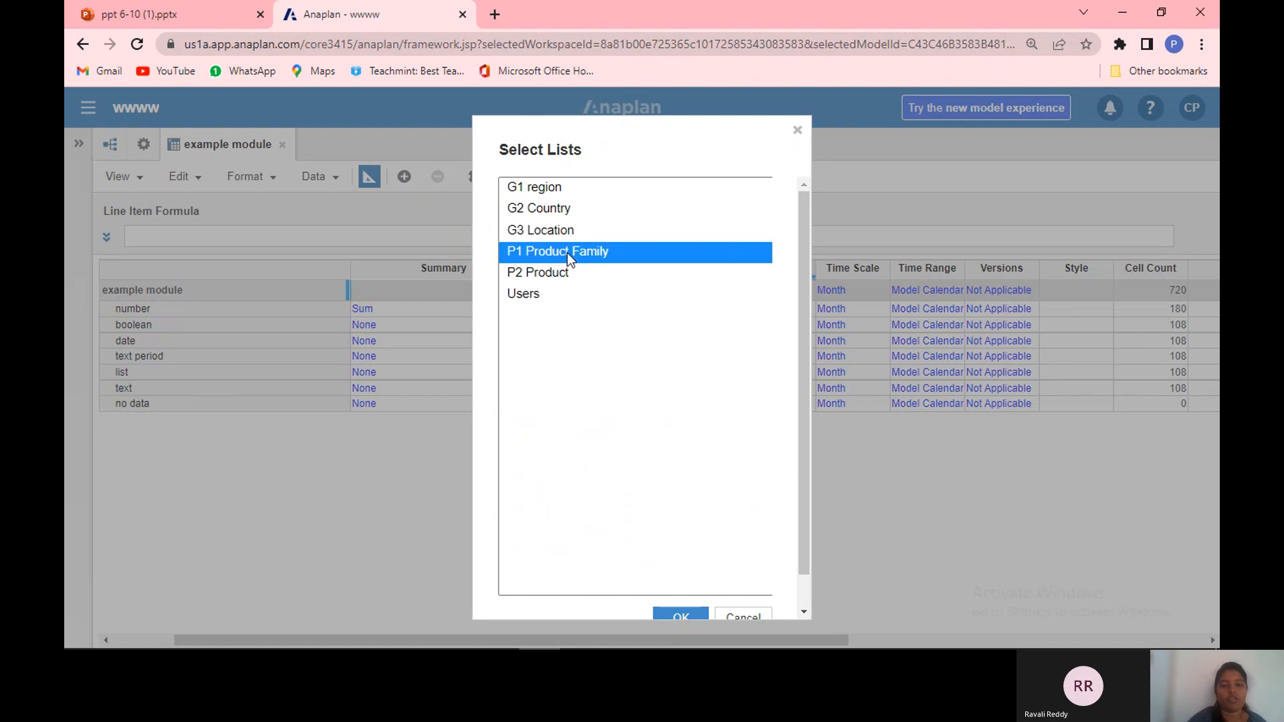
drag(567, 256, 564, 210)
click(563, 210)
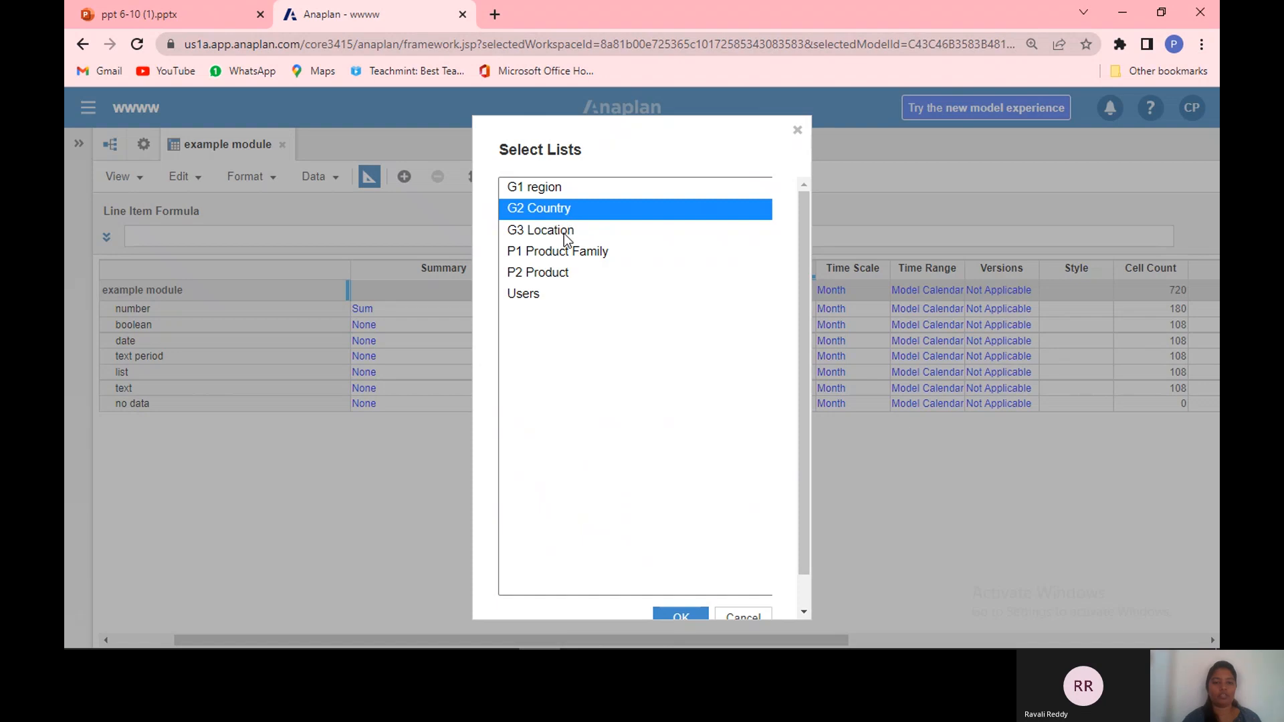
ctrl+click(565, 230)
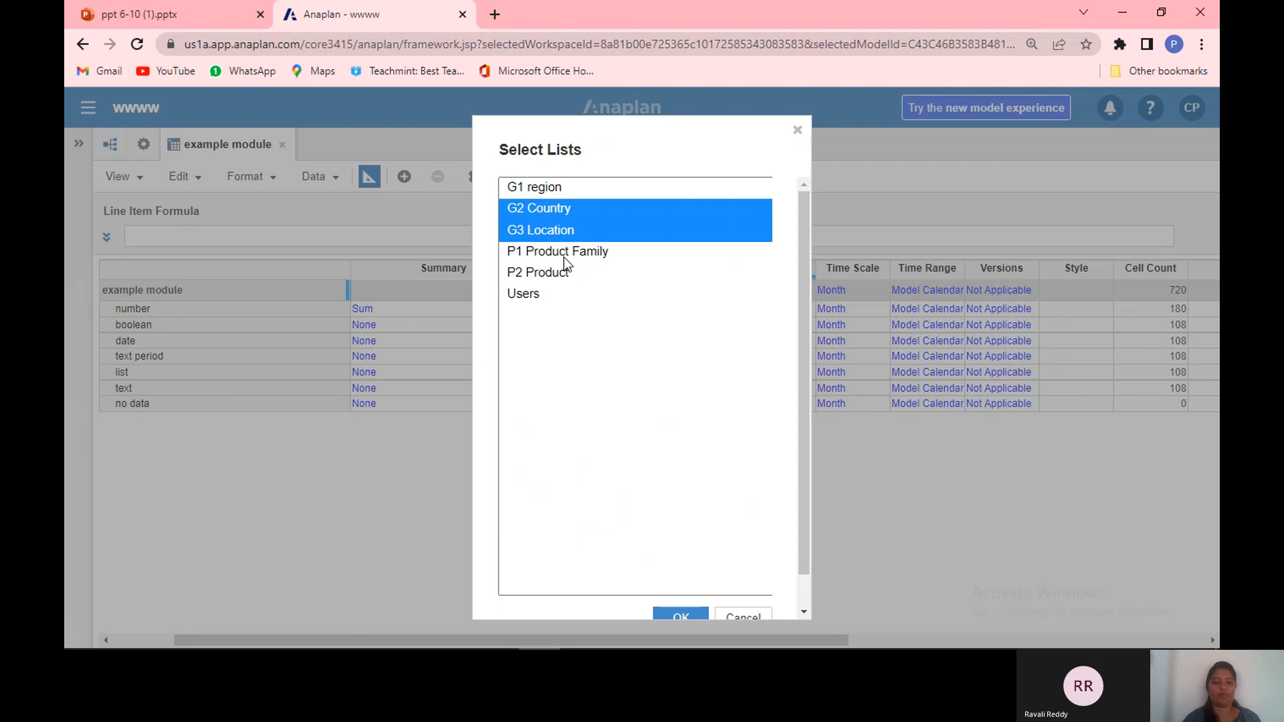
ctrl+click(564, 255)
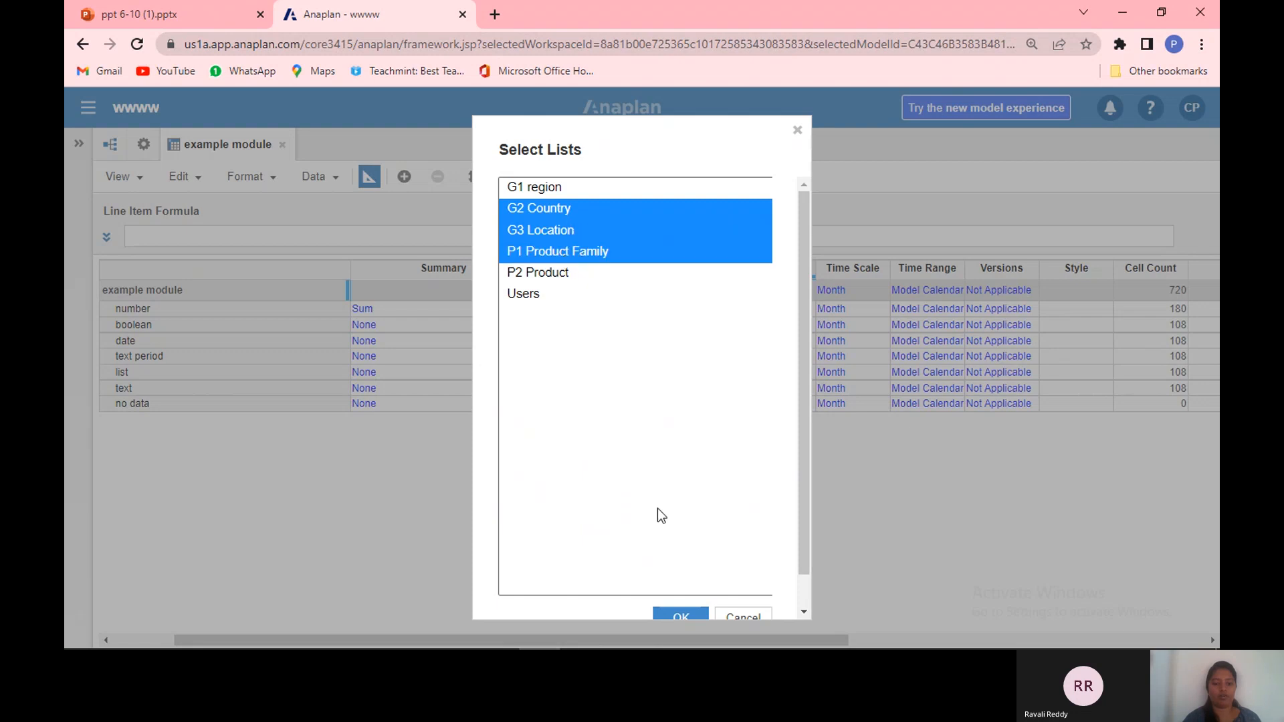
click(575, 210)
click(573, 191)
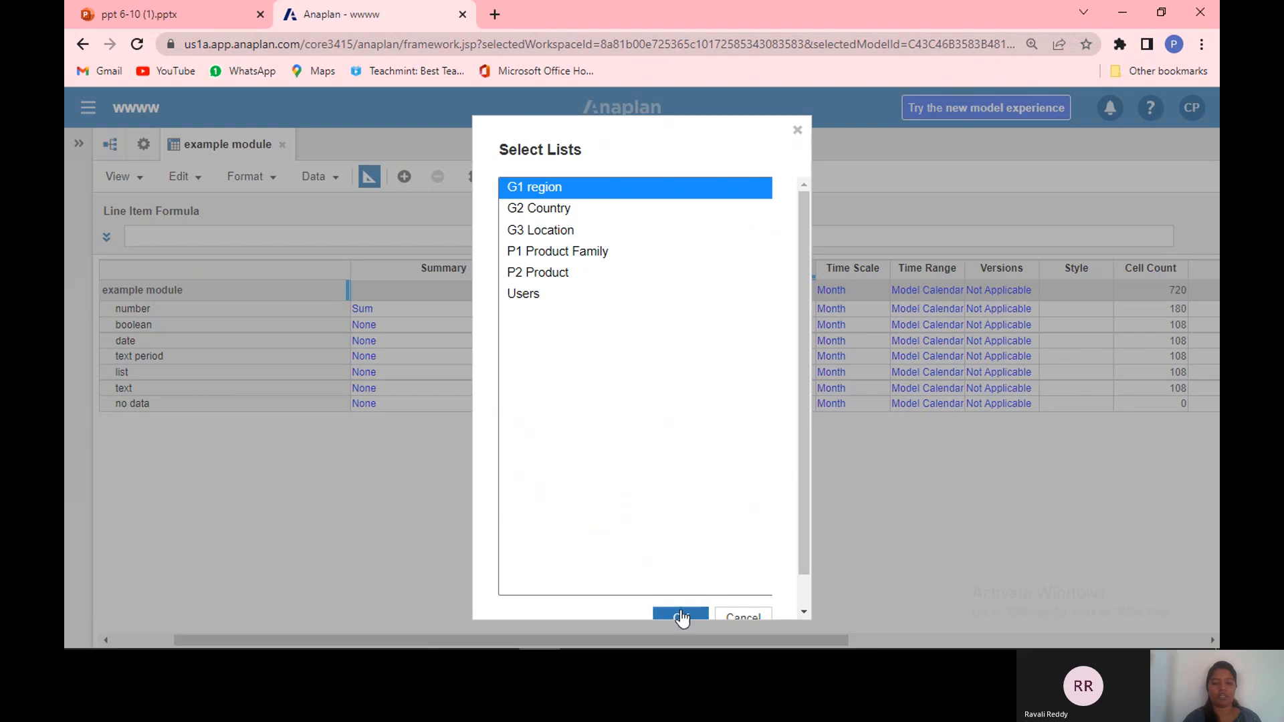
scroll(680, 603, down, 1)
click(680, 582)
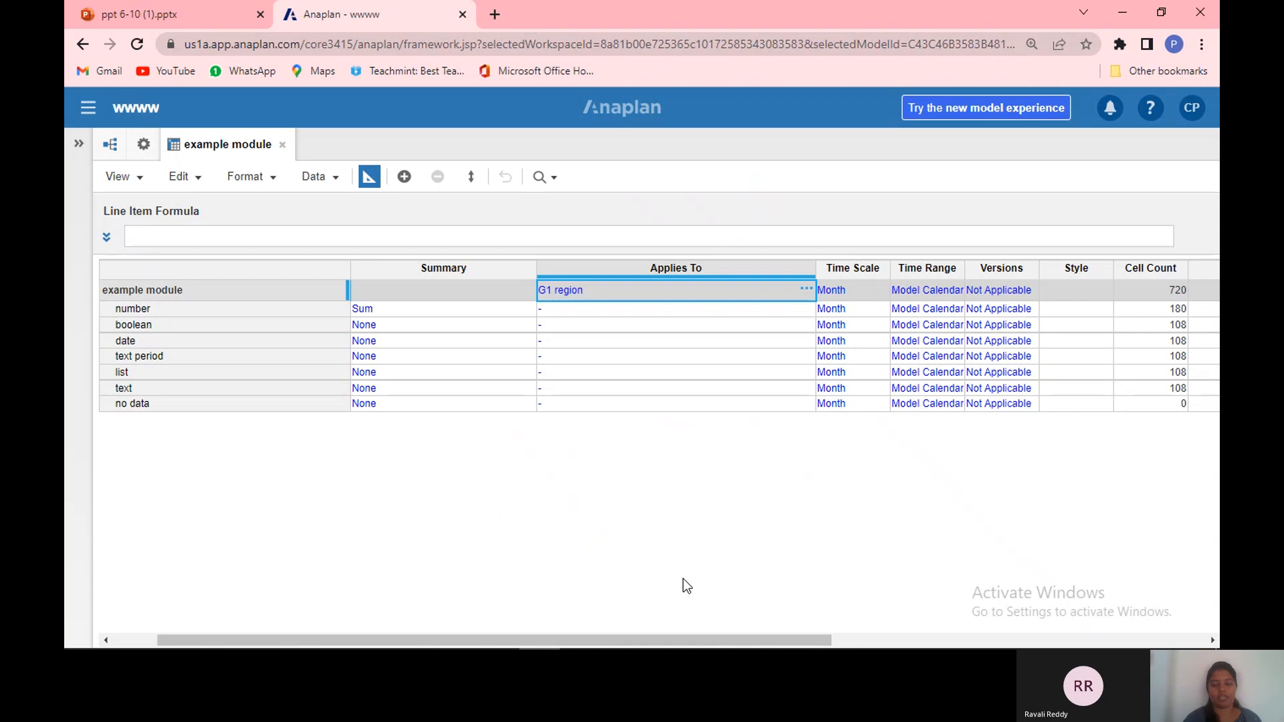
Step: Review the module's Time Scale options and keep it at Month, confirming the dimensionality prompt
click(702, 315)
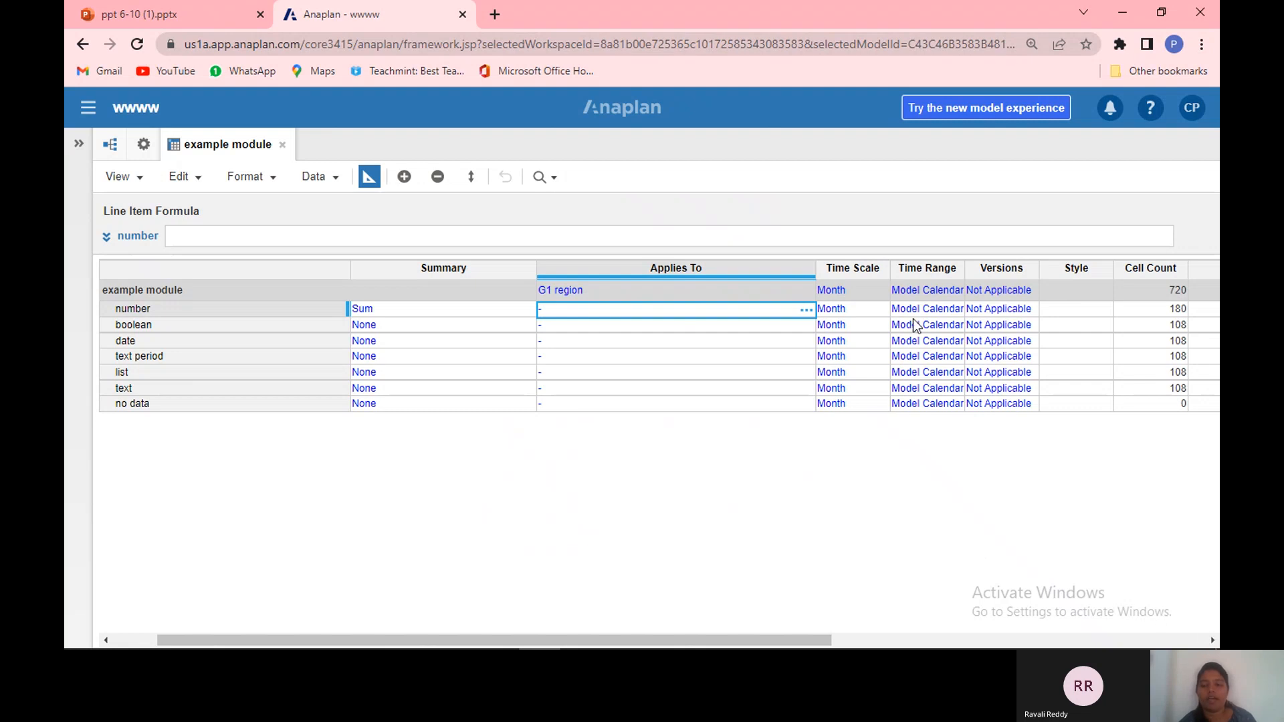
click(860, 274)
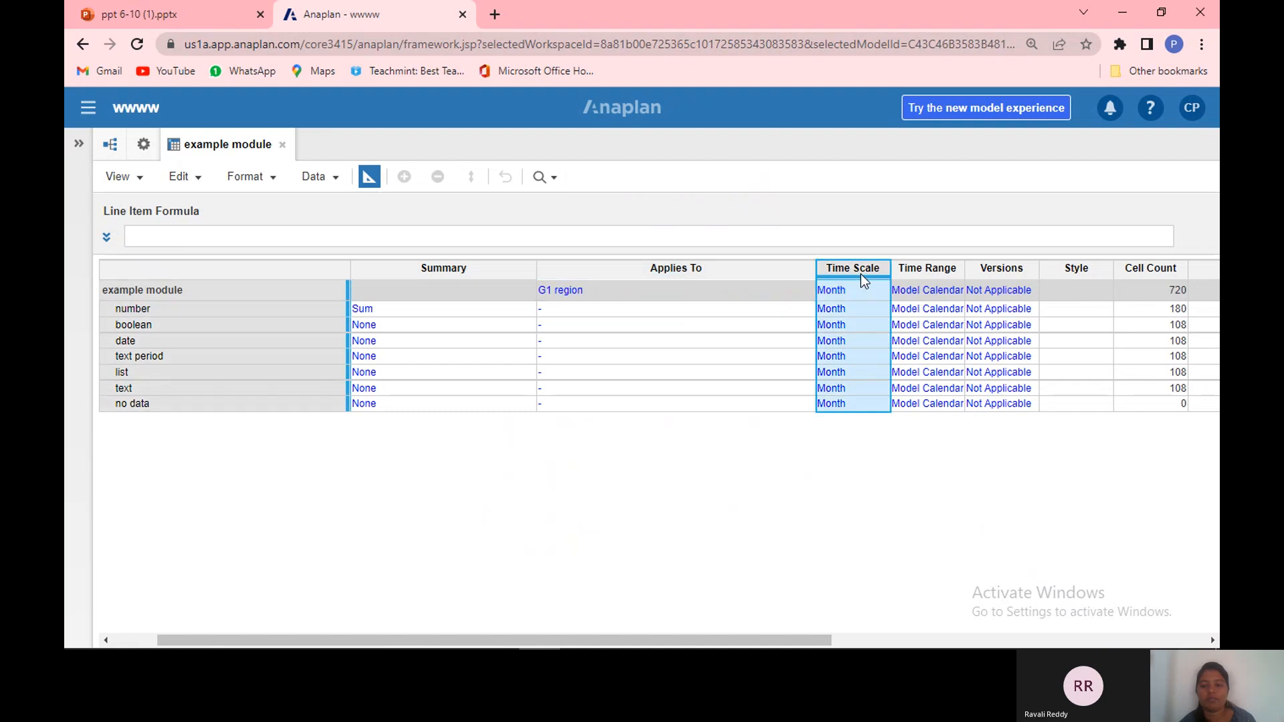
click(868, 288)
click(869, 289)
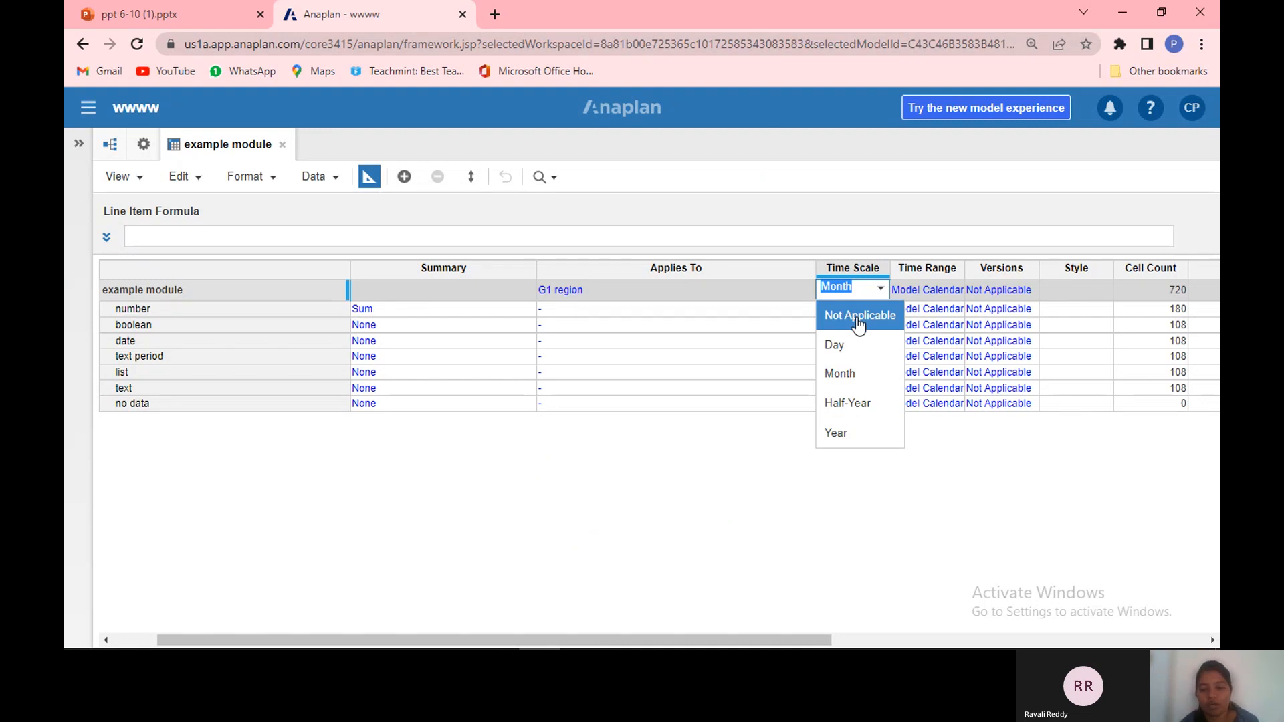
click(858, 379)
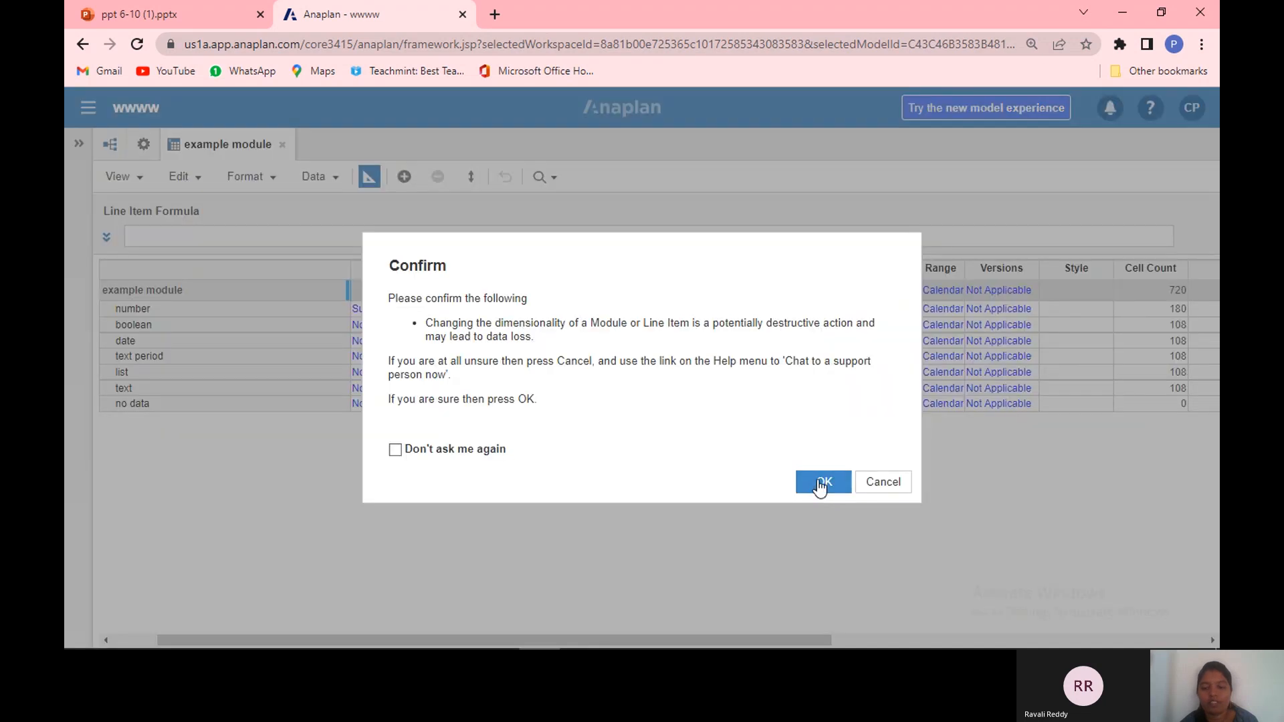
click(820, 482)
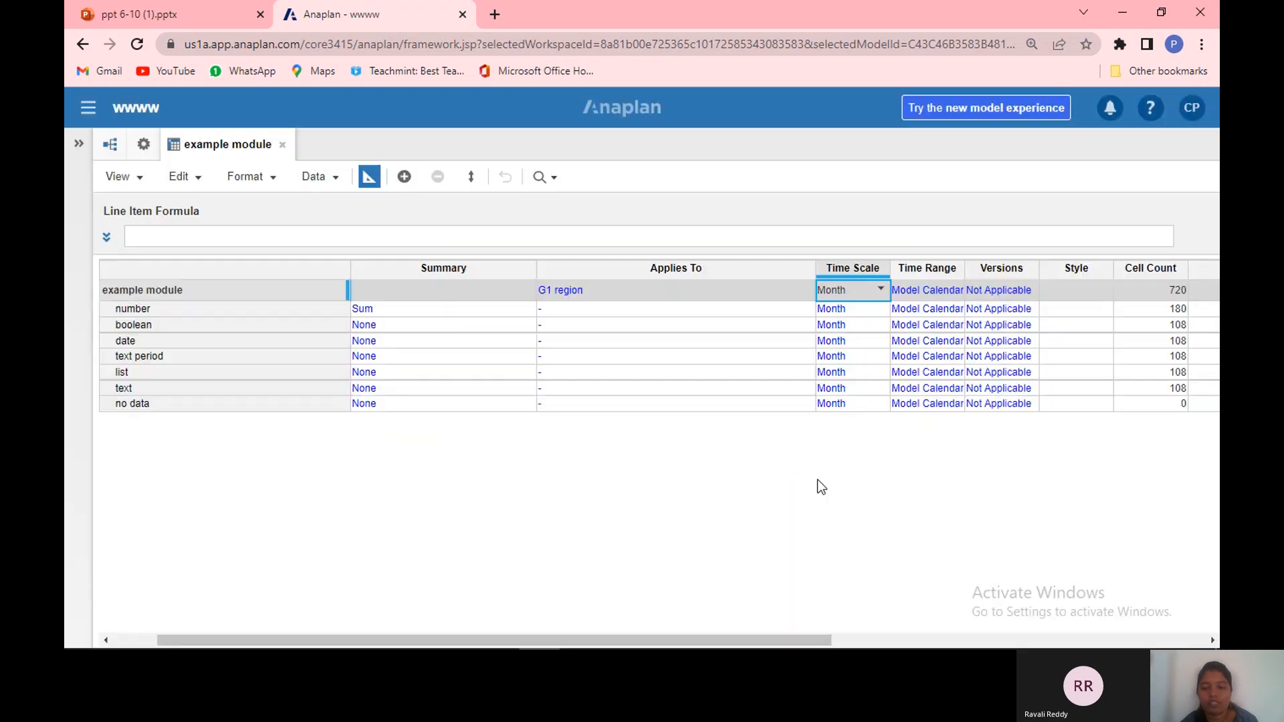
click(881, 291)
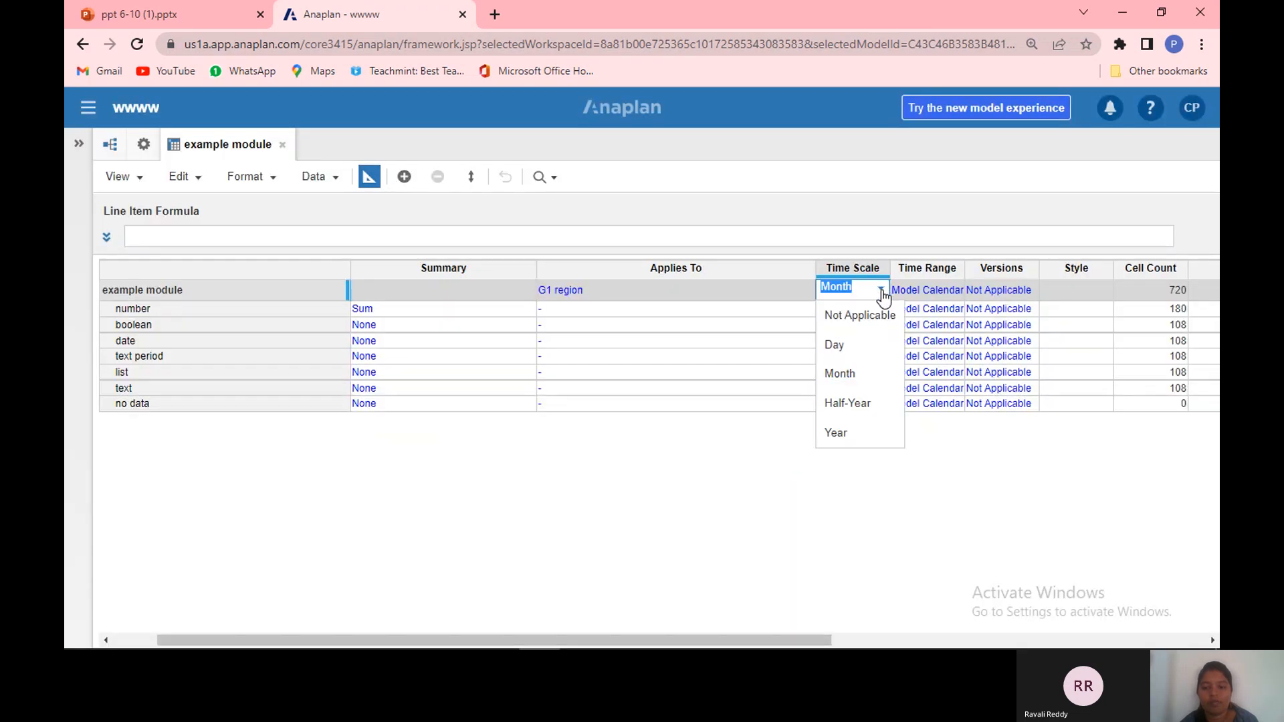
click(686, 504)
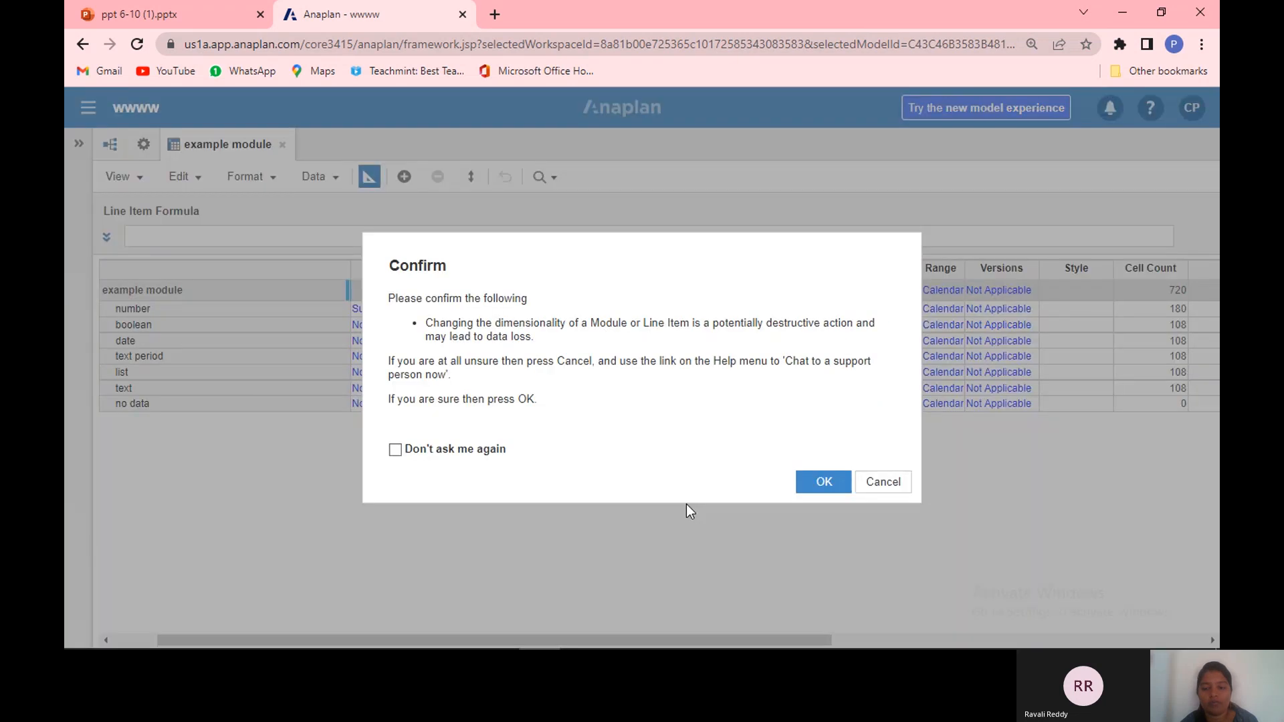
click(822, 483)
Step: Review the module's Time Range options and keep Model Calendar, closing the confirmation prompt
click(945, 292)
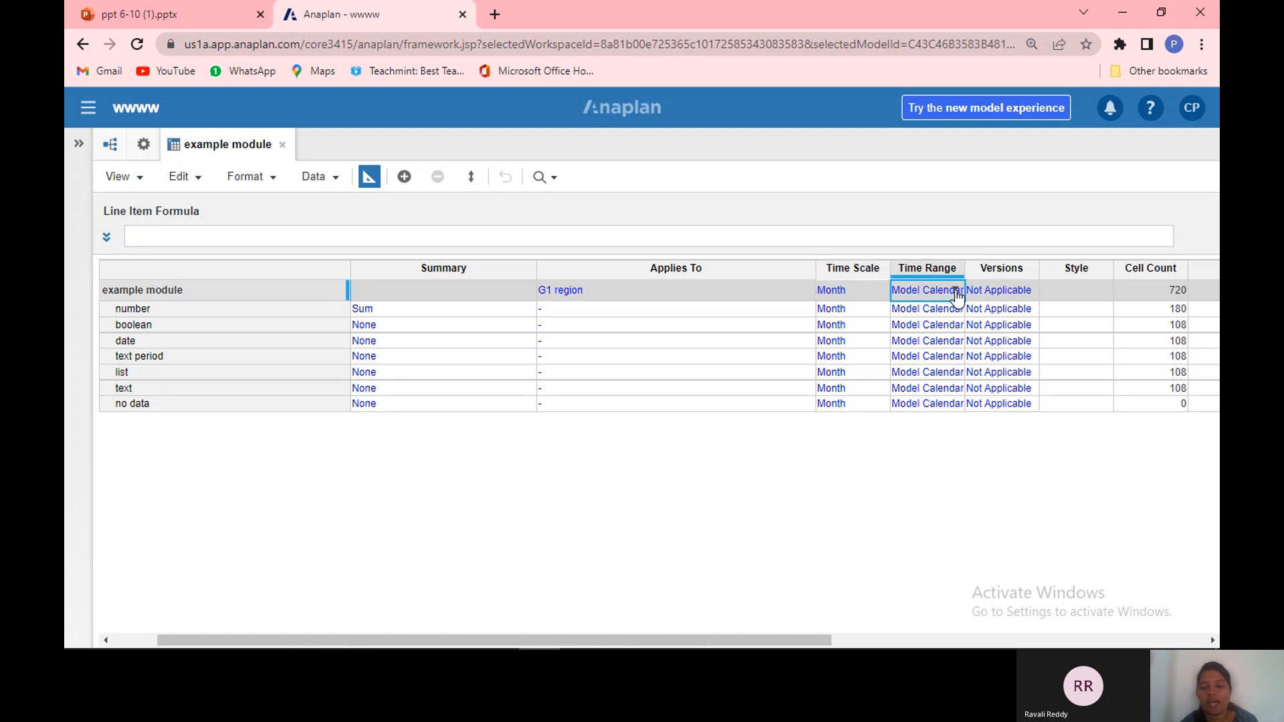
click(956, 295)
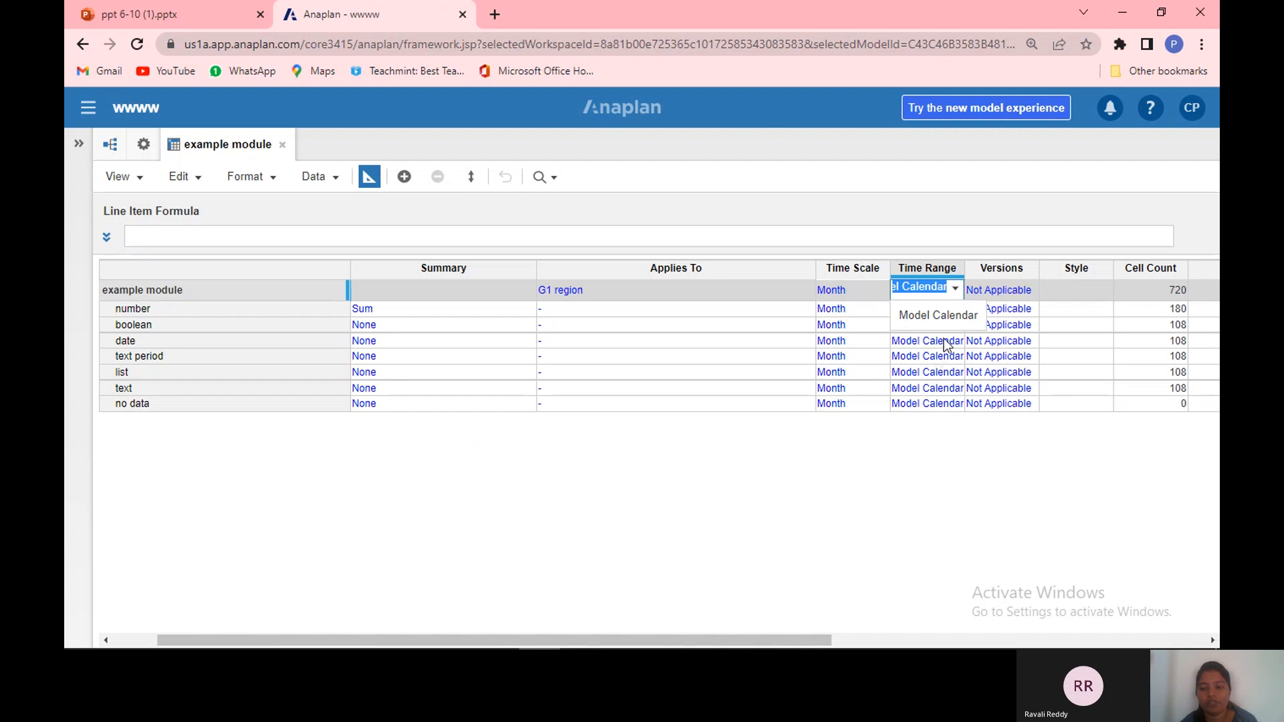
click(955, 297)
click(955, 297)
click(943, 466)
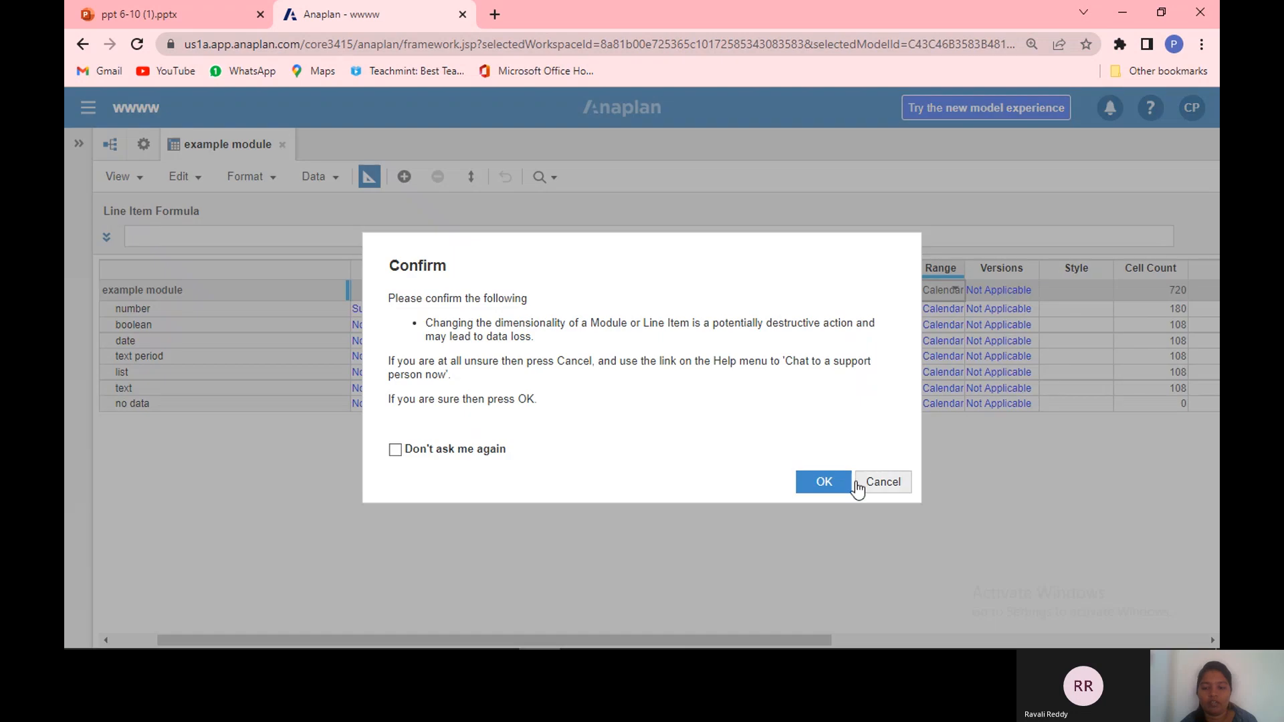
click(840, 490)
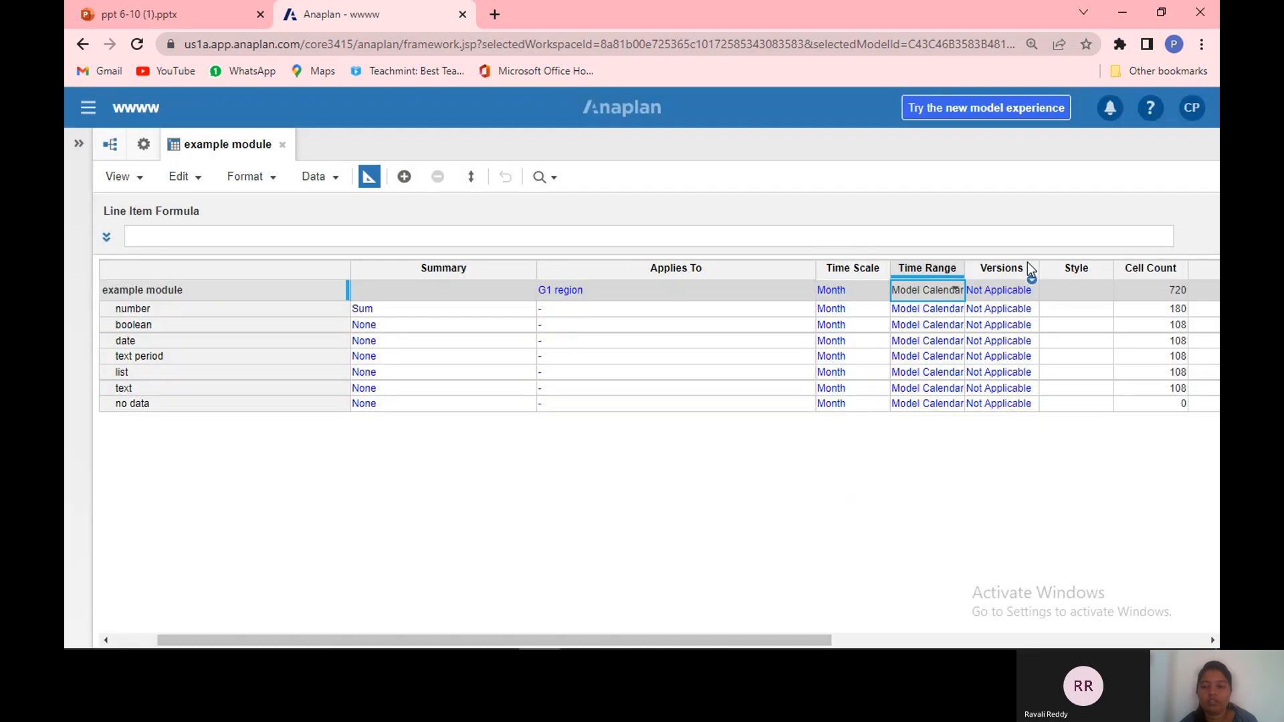
click(998, 271)
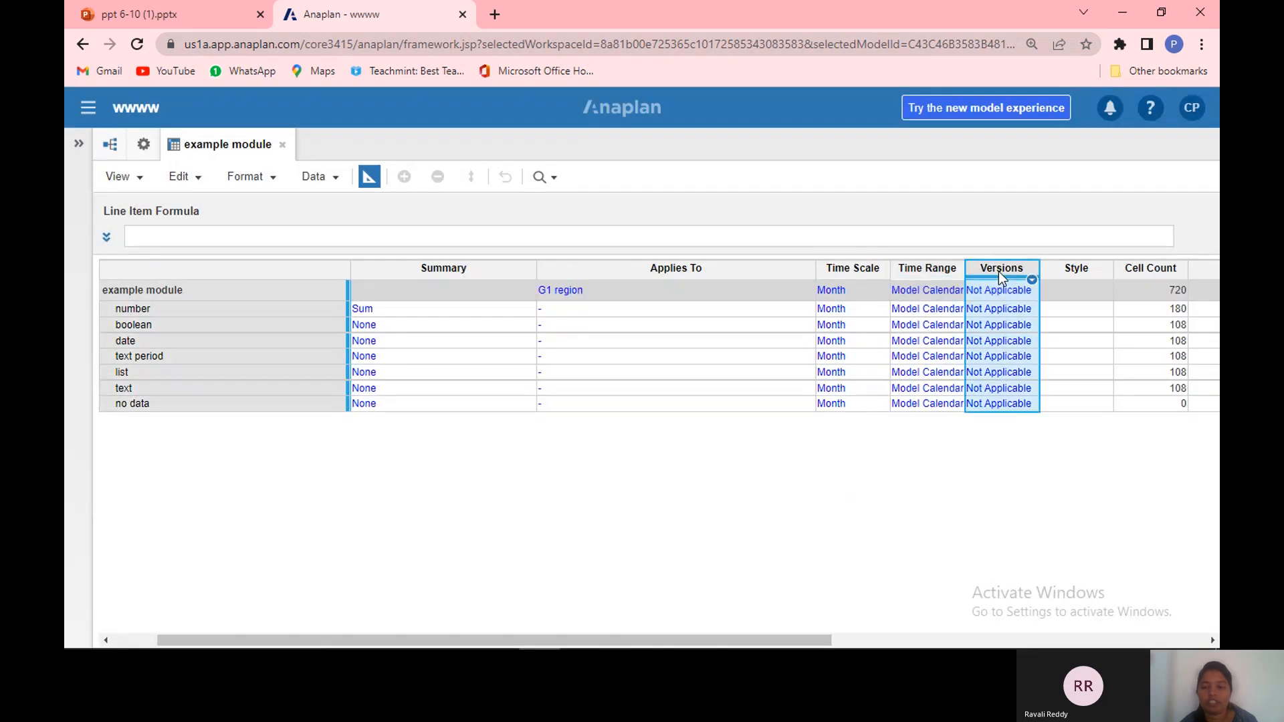
click(1002, 308)
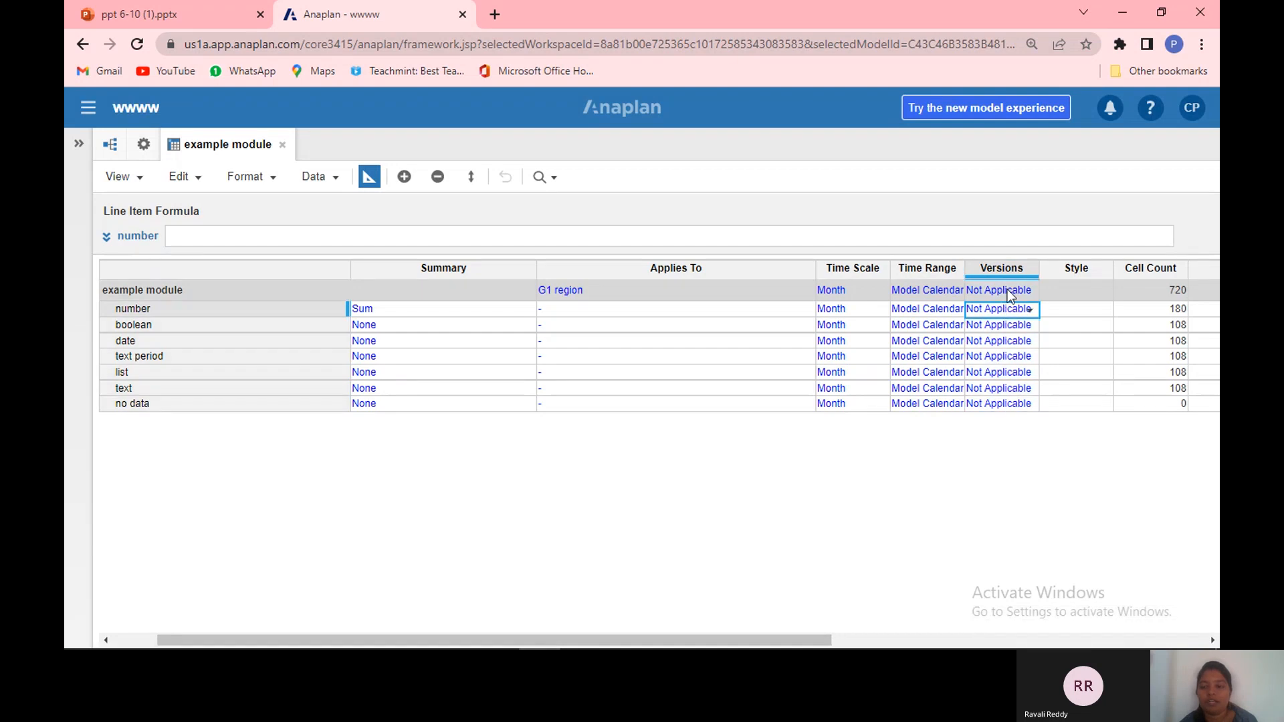
double_click(1010, 291)
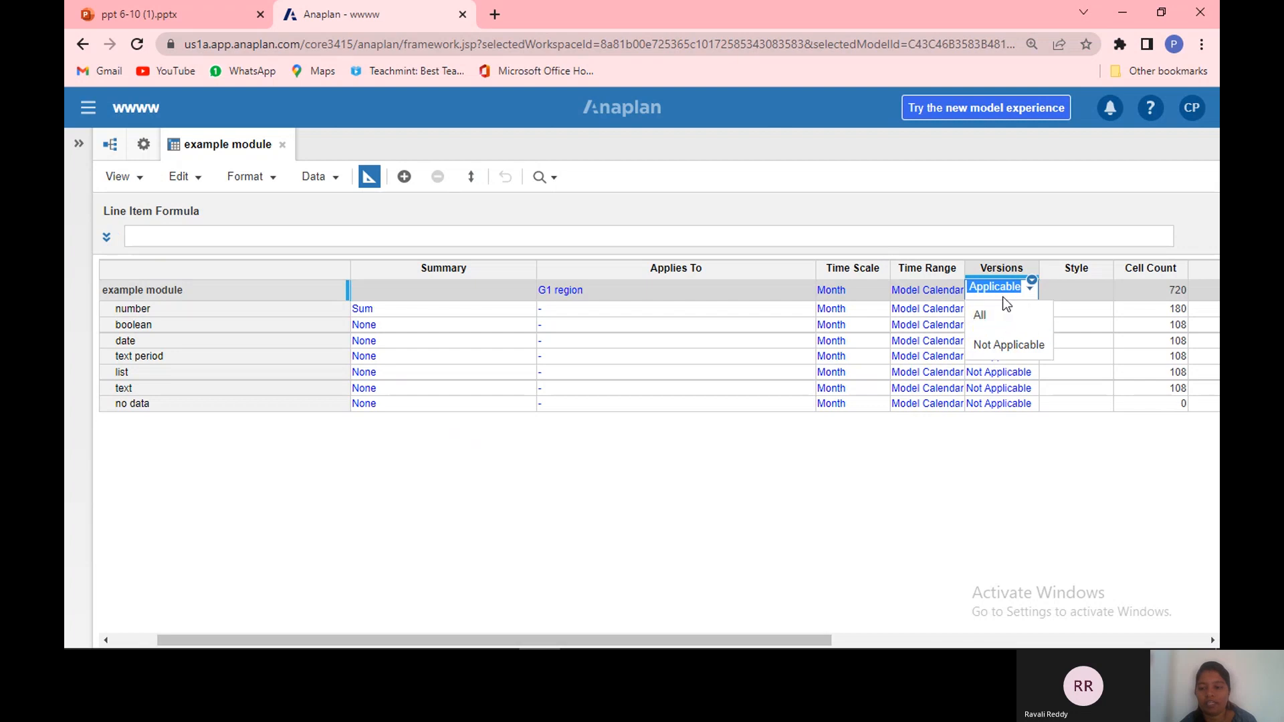
click(1008, 344)
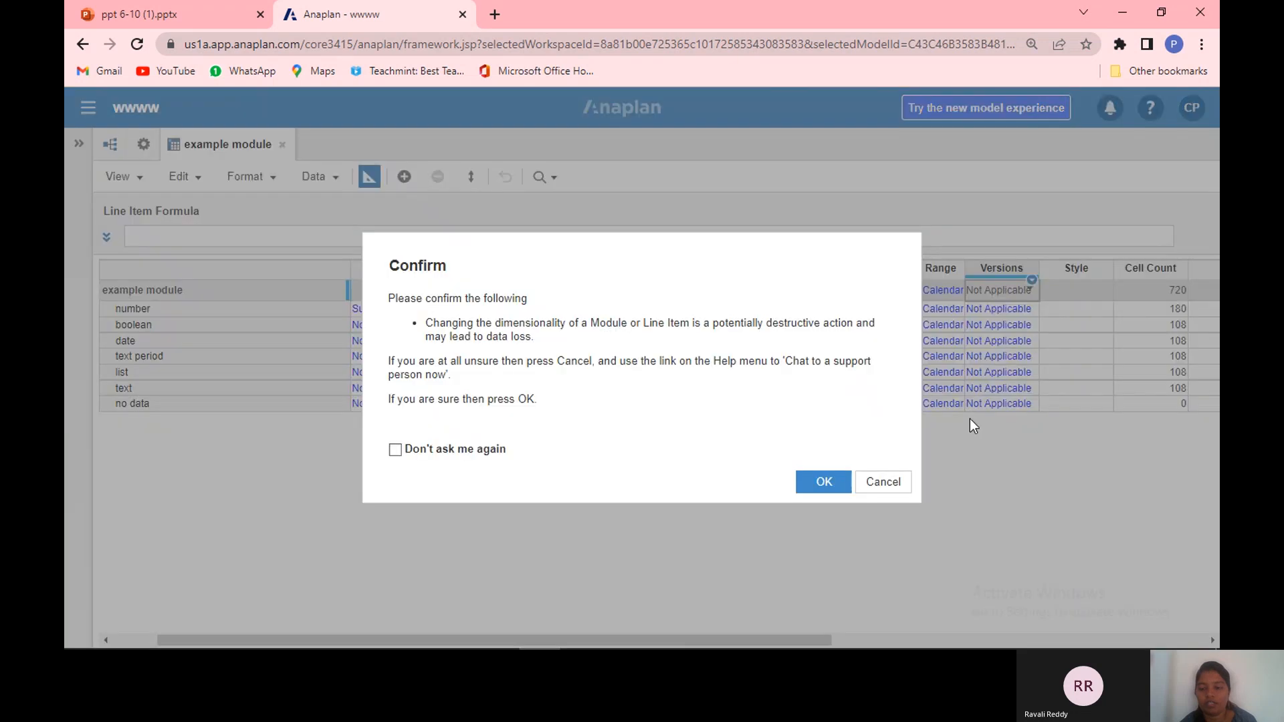
click(883, 484)
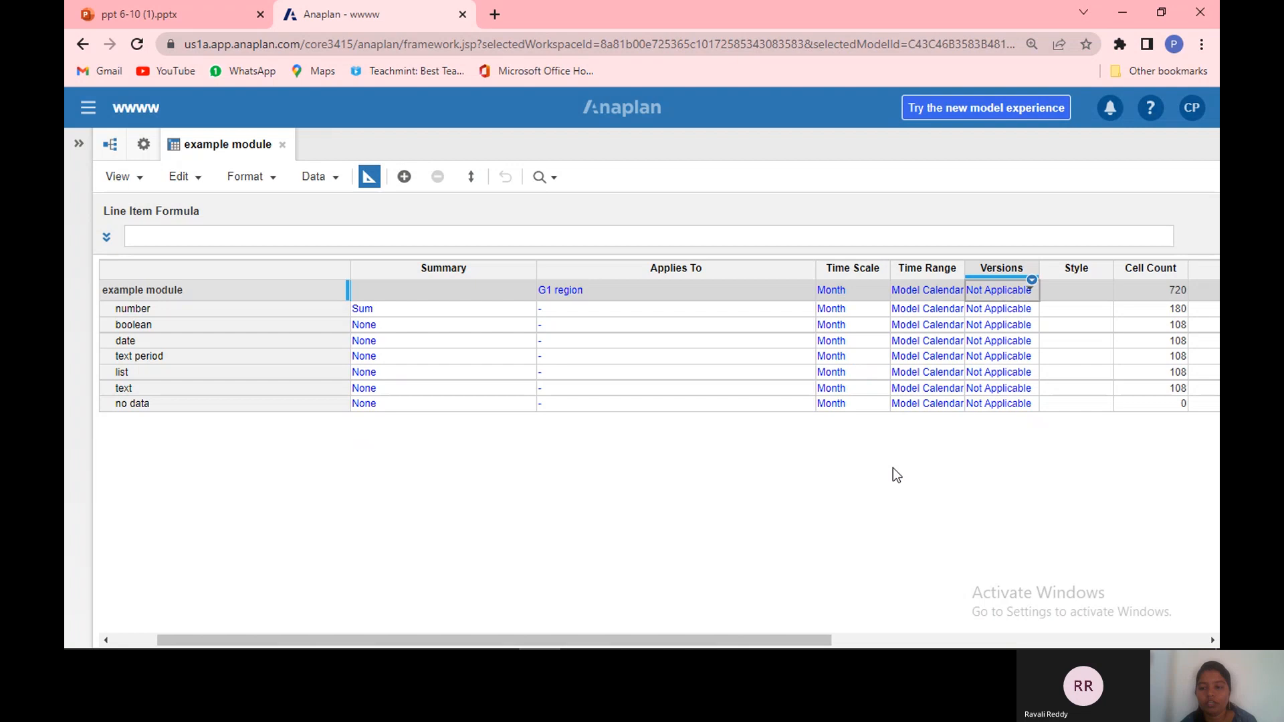
Step: Set the module's Versions to All and confirm the dimensionality change
click(1004, 328)
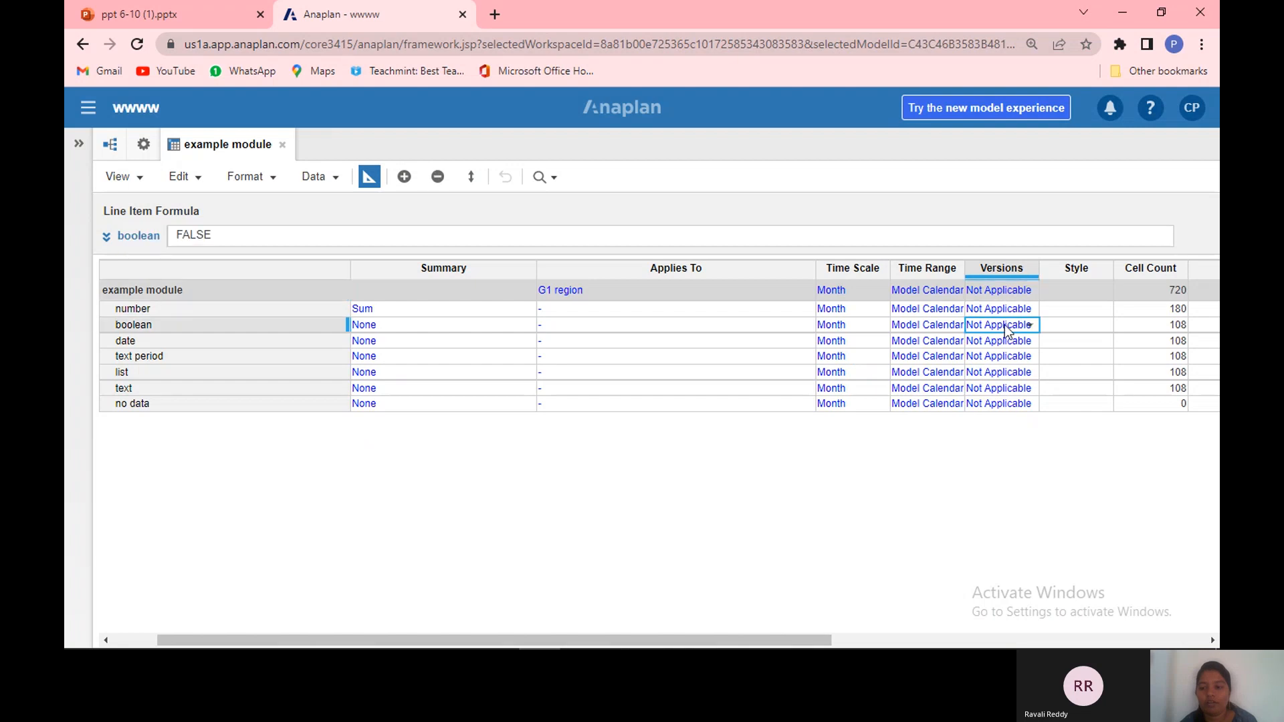
click(1011, 270)
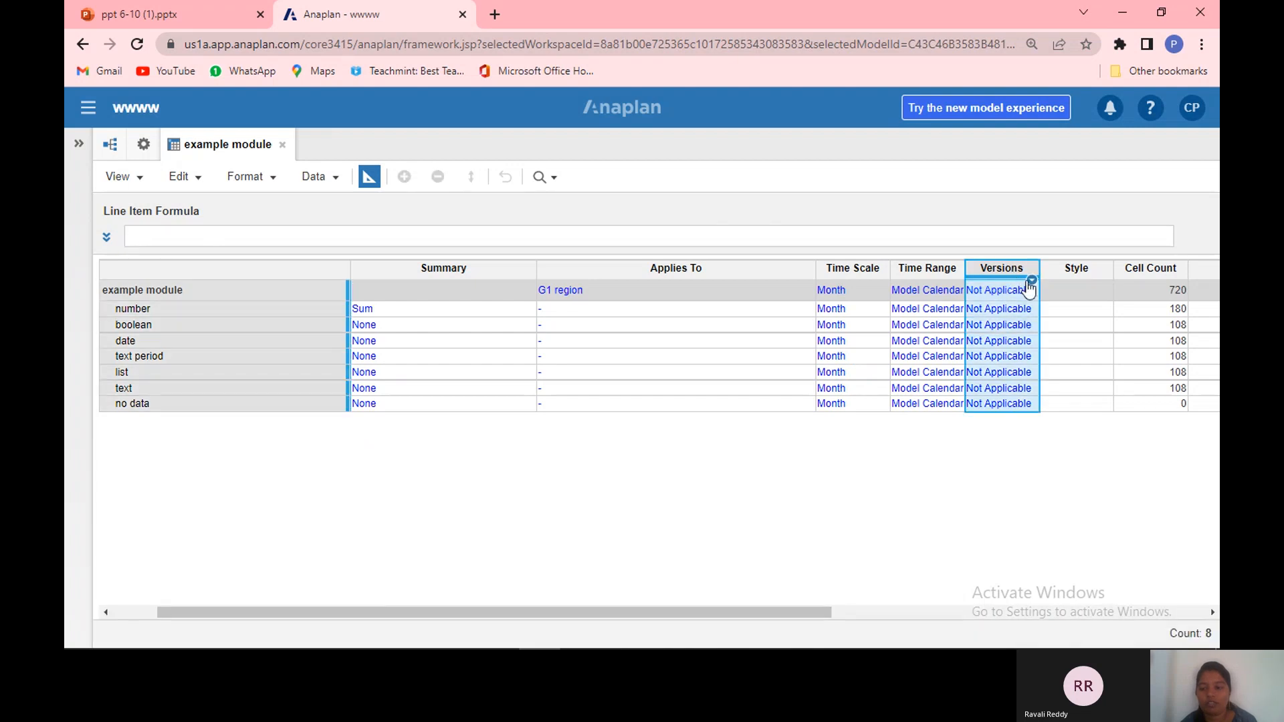
click(1029, 282)
click(996, 191)
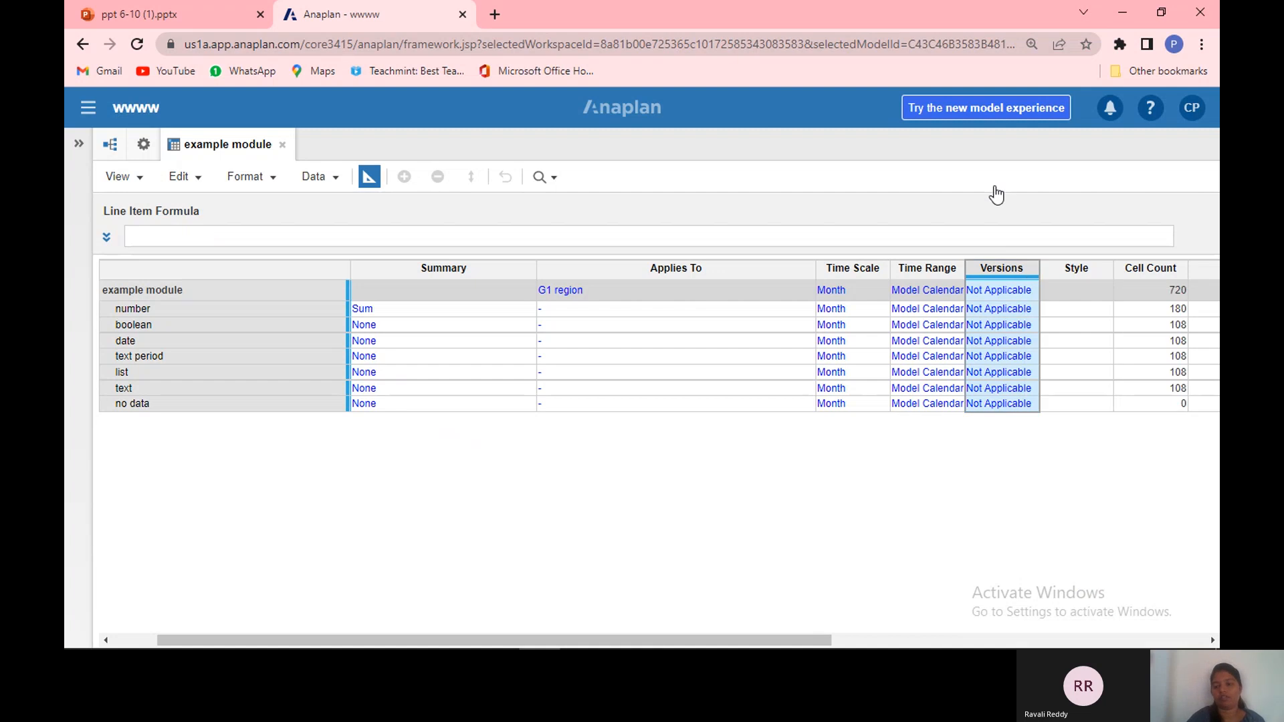
click(1031, 295)
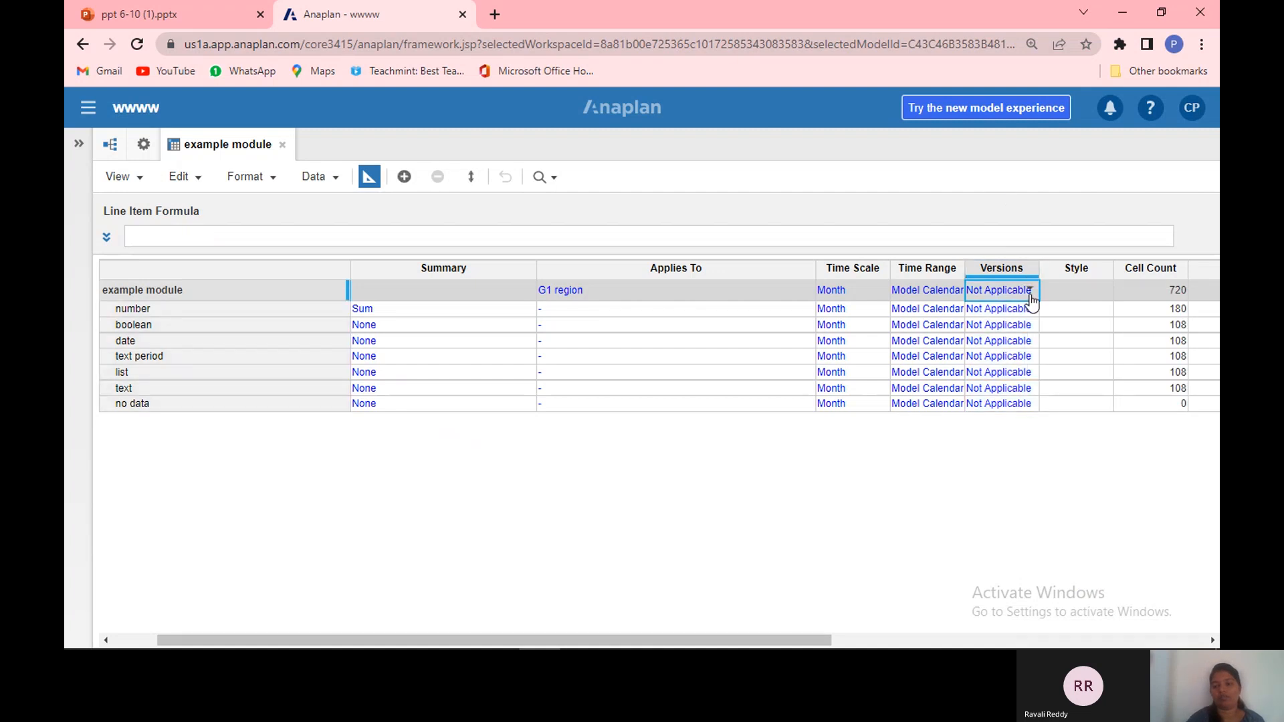
click(1029, 295)
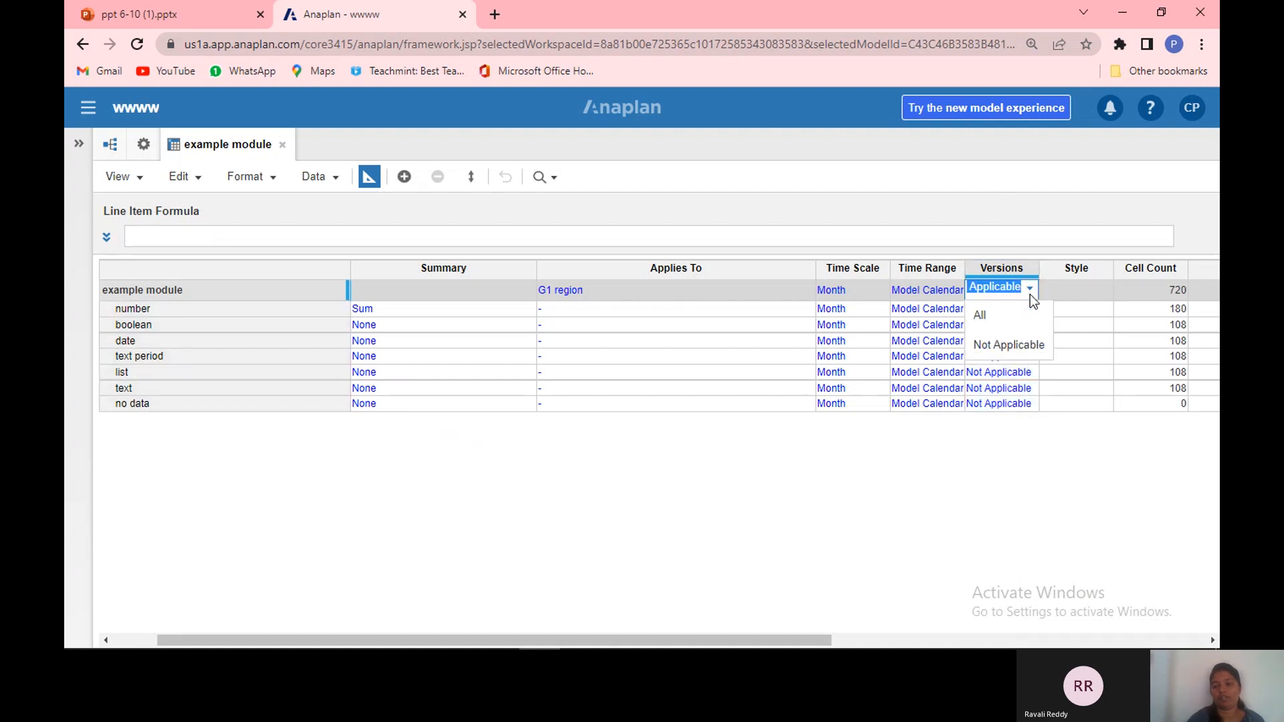
click(1014, 325)
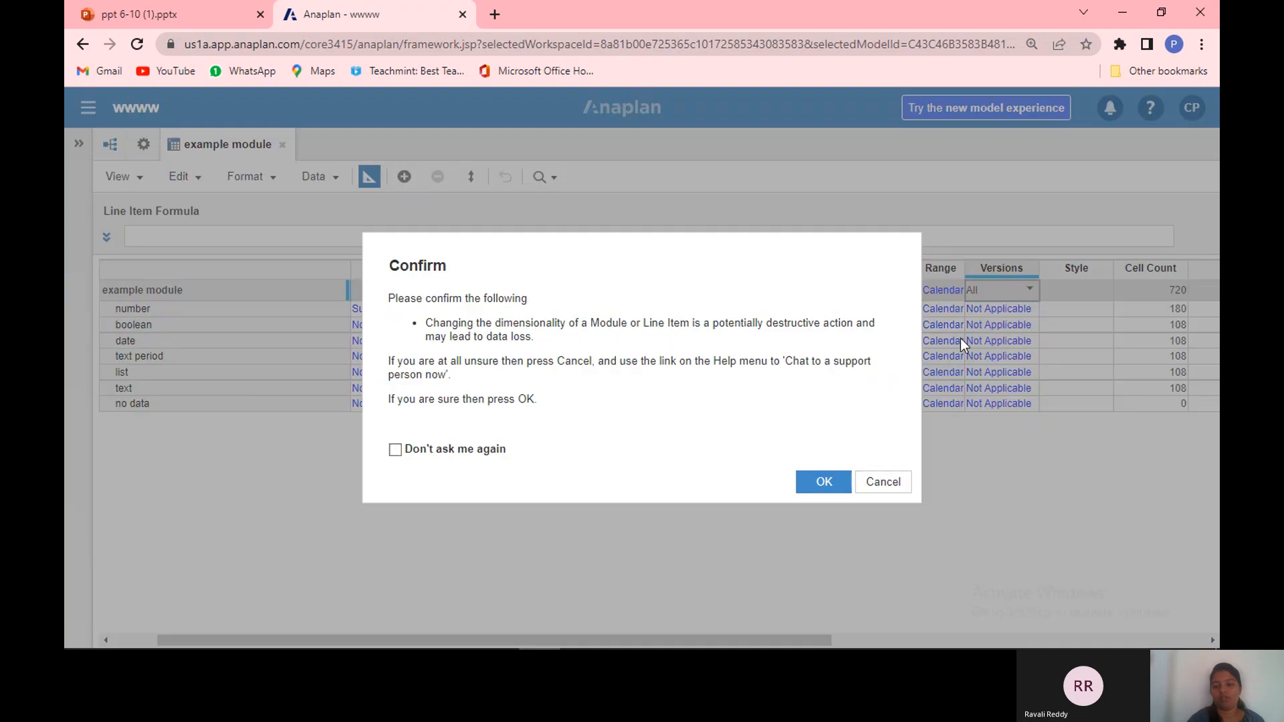
click(832, 493)
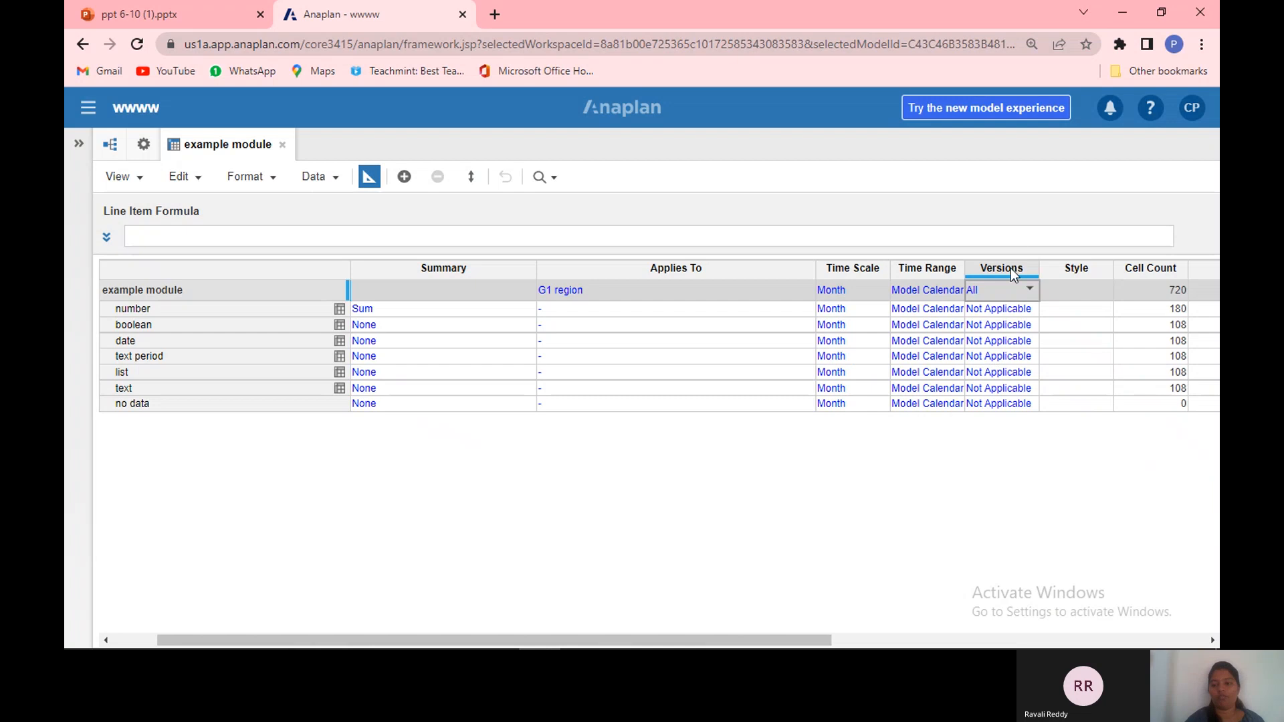
Step: Copy the module's All versions setting to every line item's Versions cell and confirm
click(1007, 288)
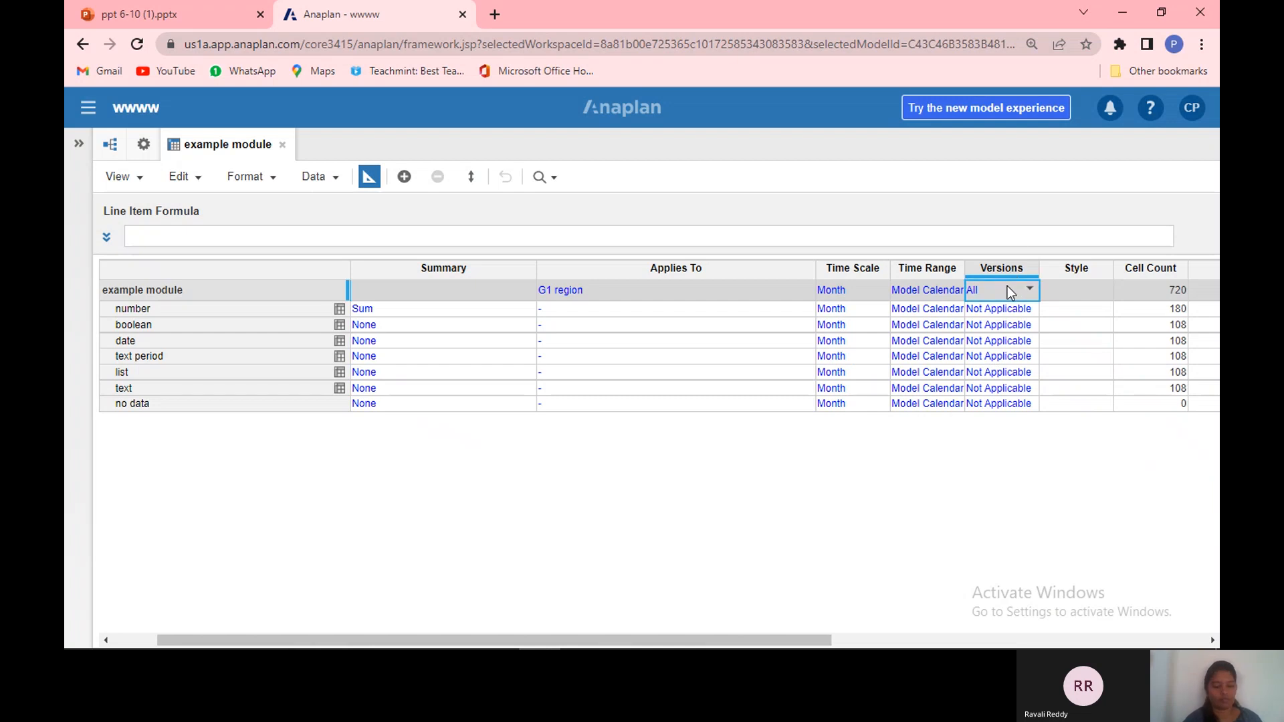
key(ctrl+c)
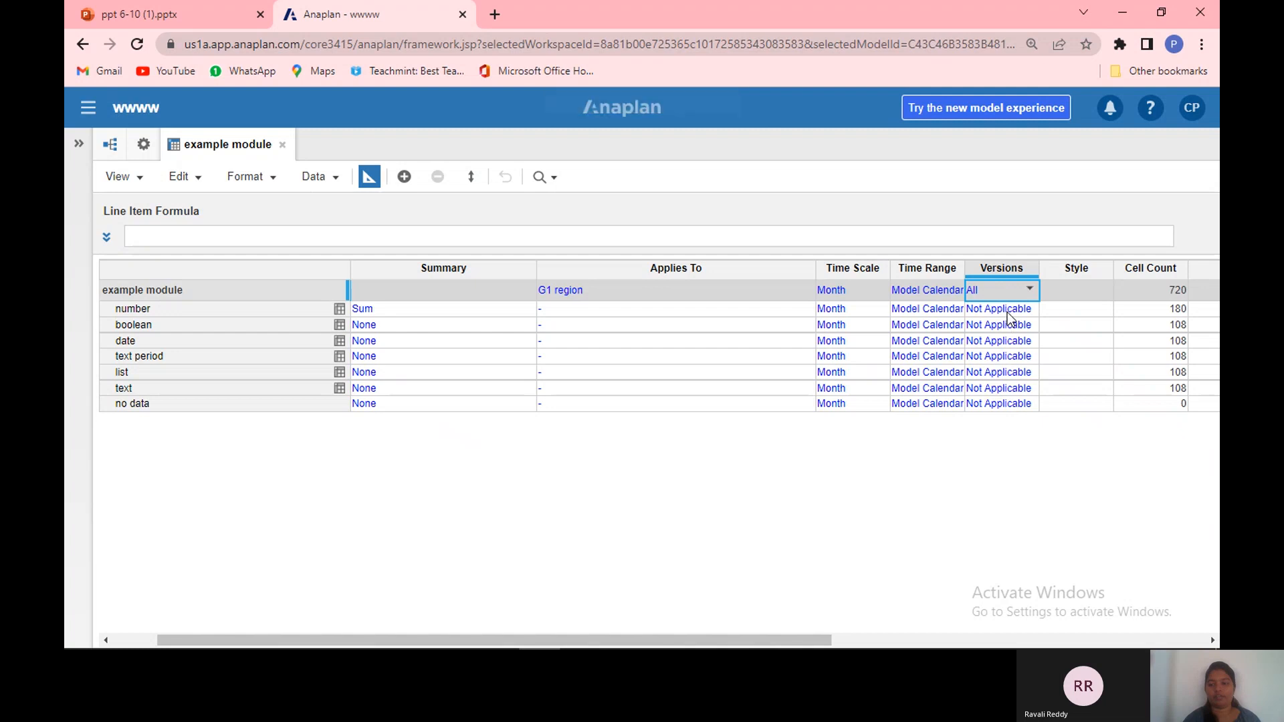
click(1008, 313)
drag(1008, 312, 997, 419)
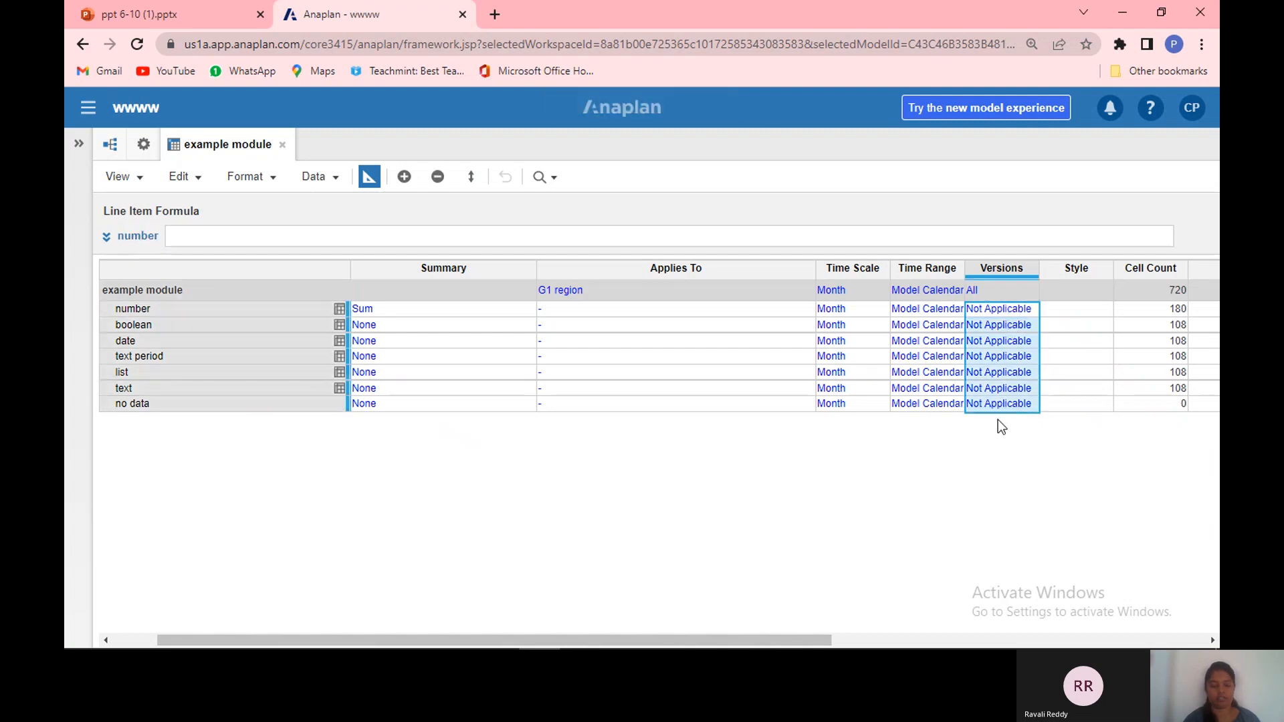
key(ctrl+v)
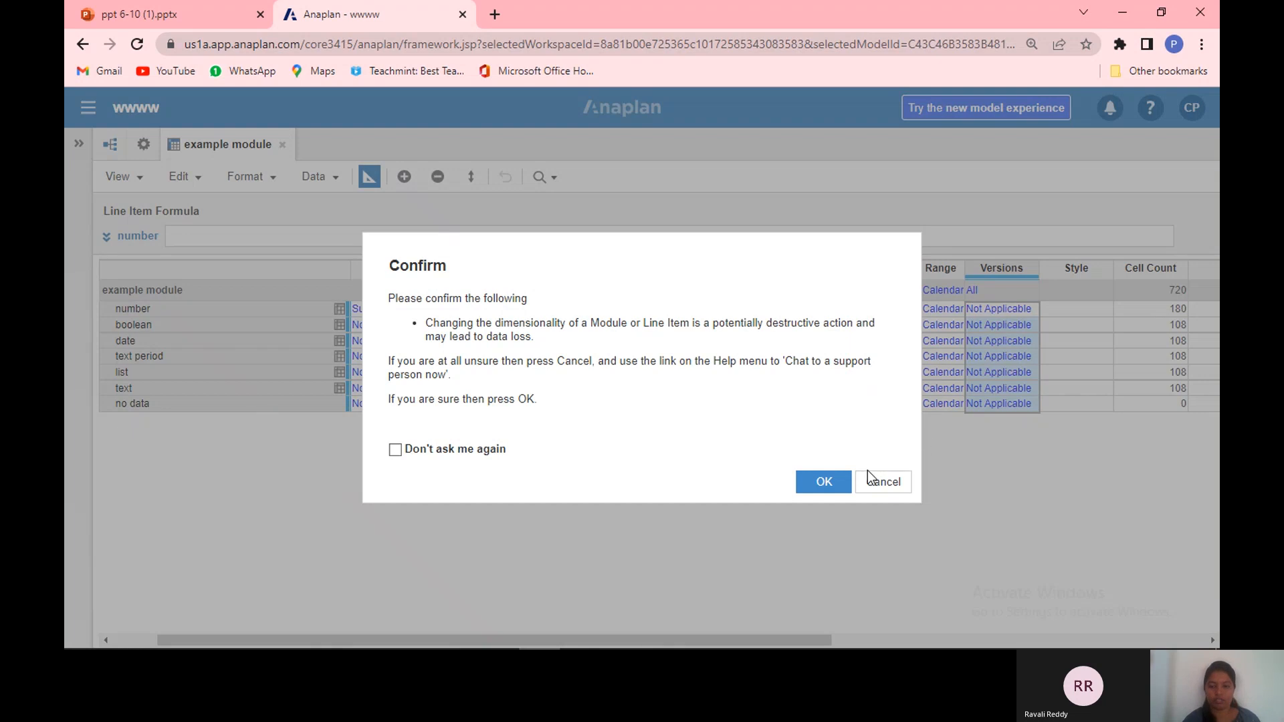
click(825, 478)
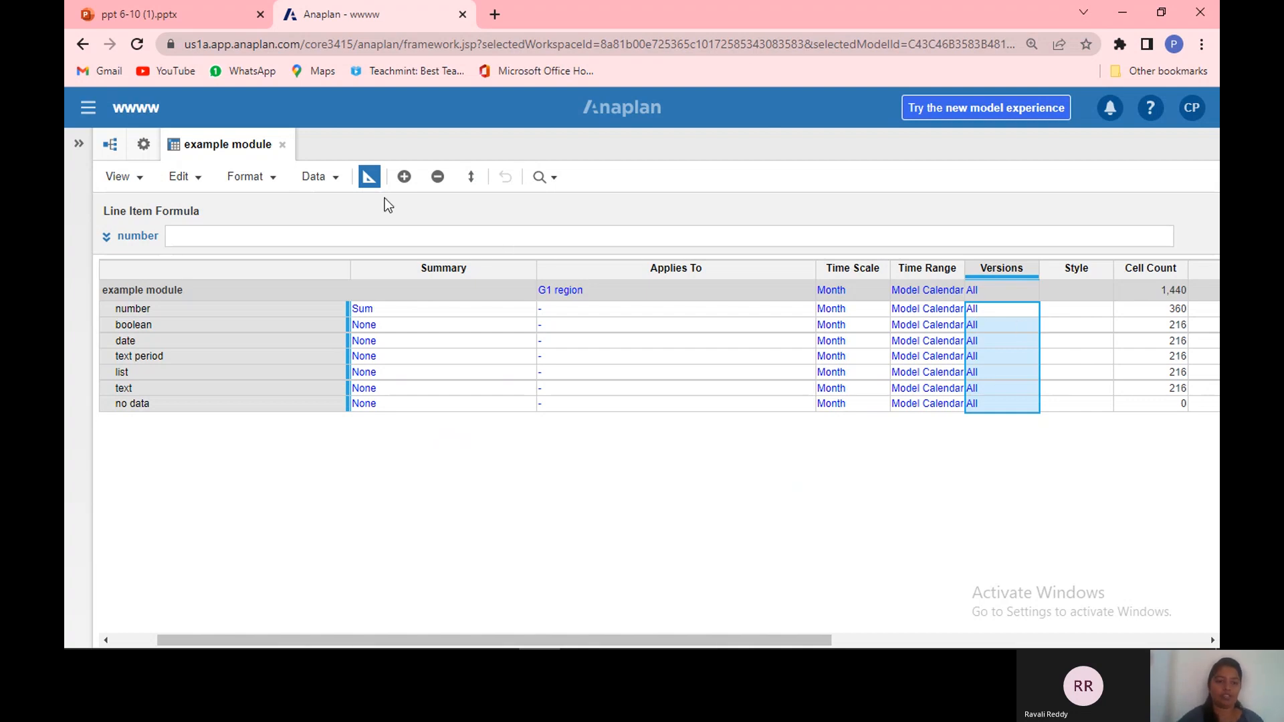
Step: Switch to the grid view to inspect the Versions page selector's Actual and Forecast, then return to blueprint
click(370, 179)
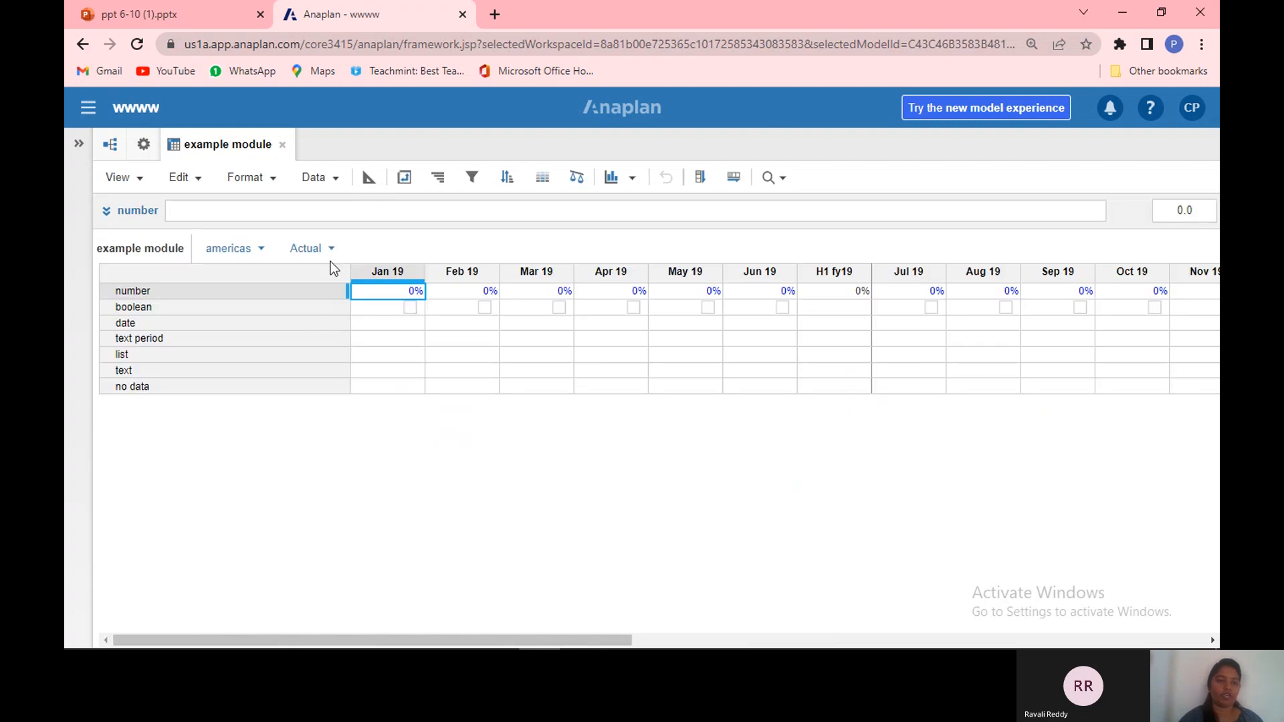
click(331, 251)
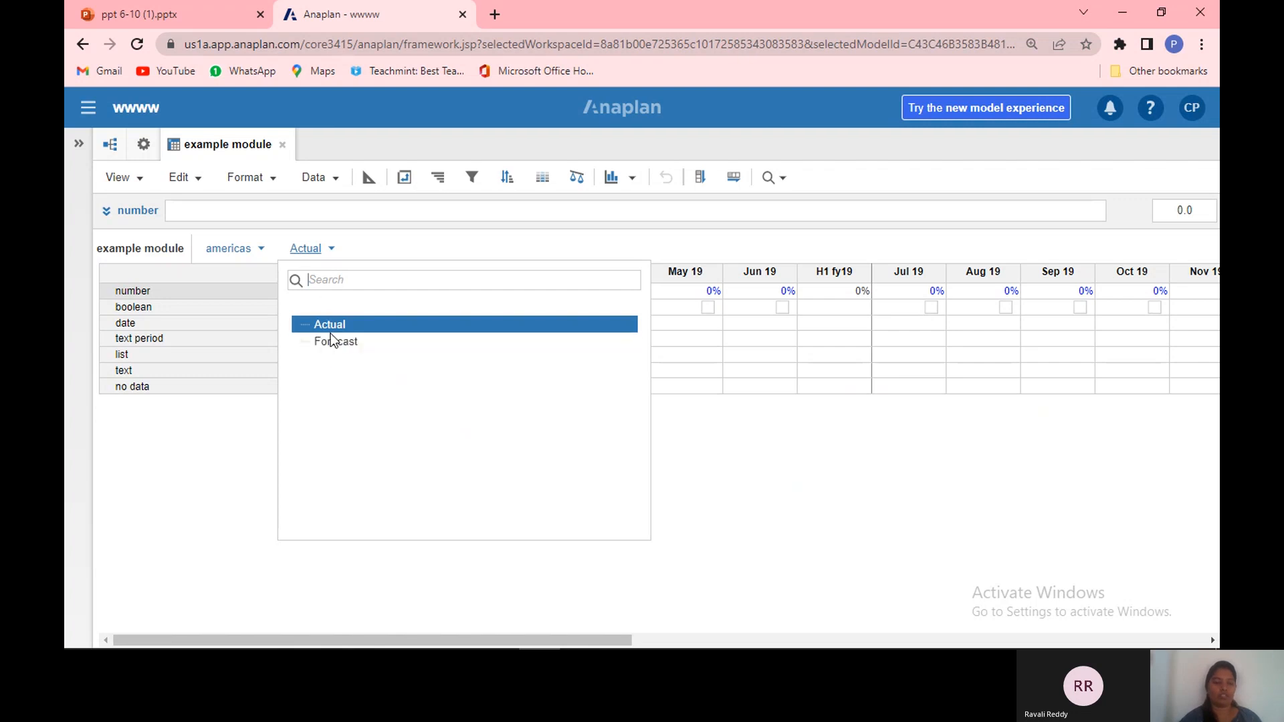
click(231, 457)
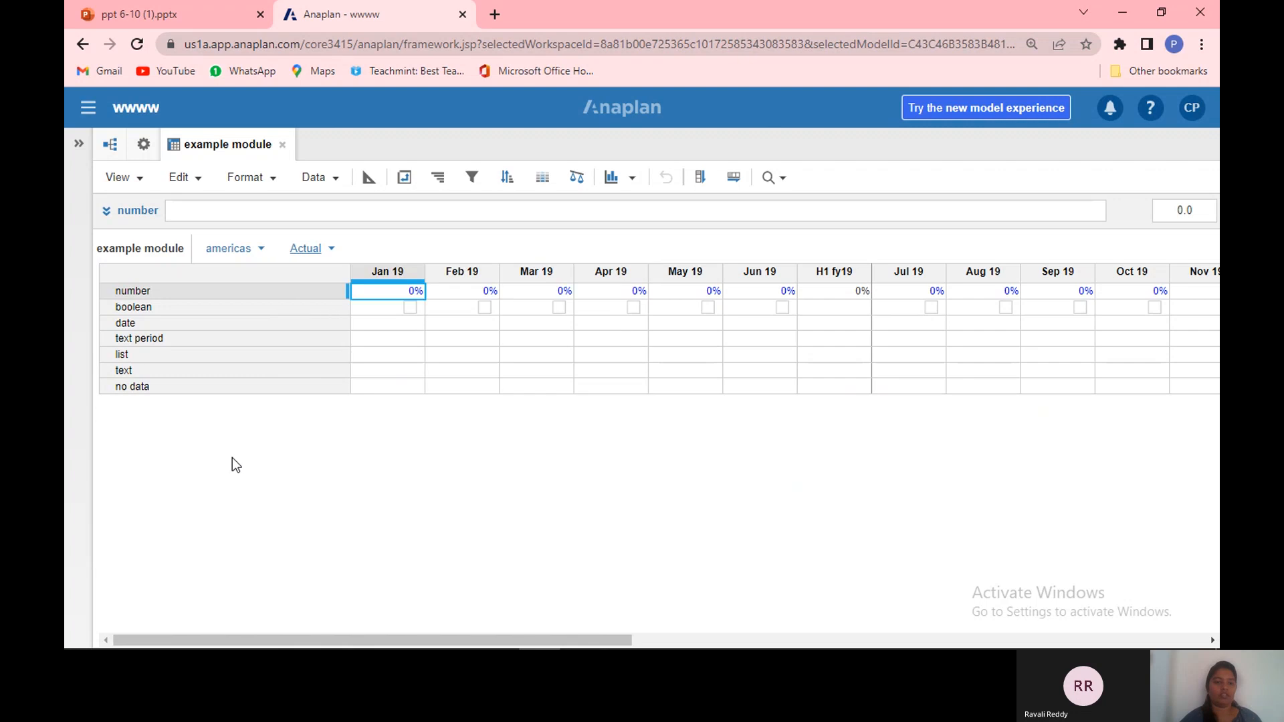
click(371, 179)
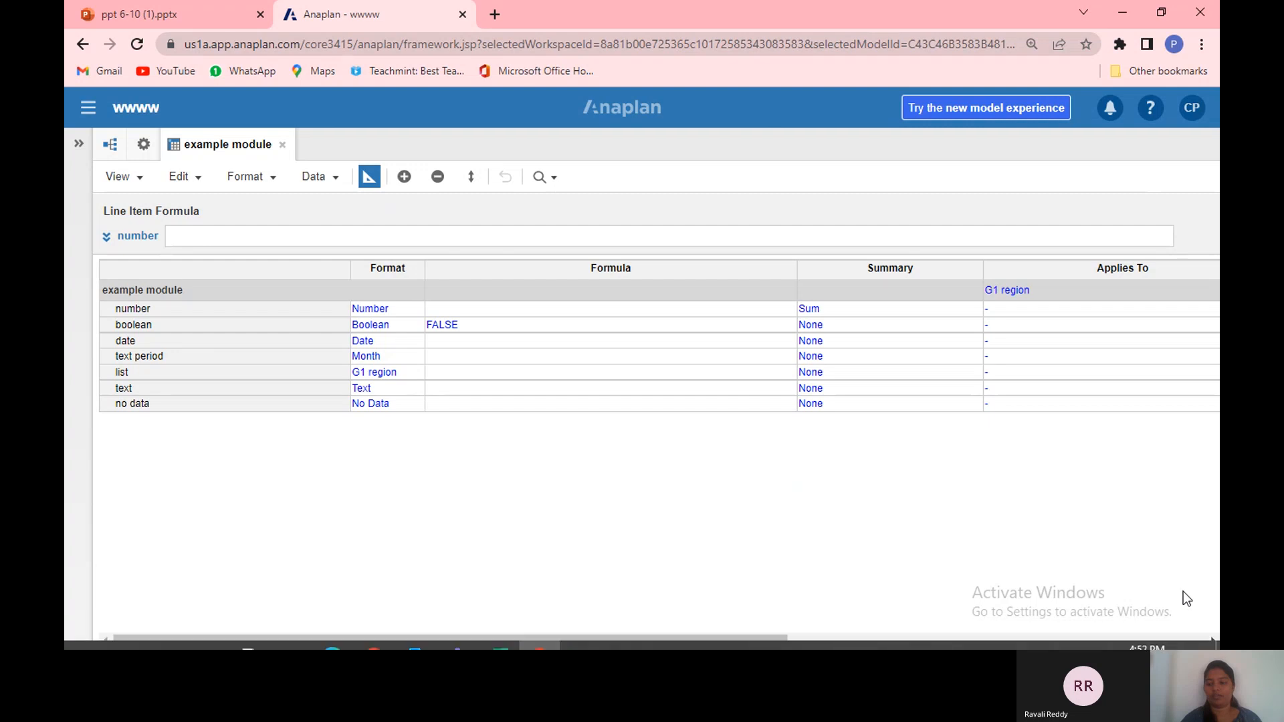
Step: Set the number line item's Style to Heading1
click(1213, 640)
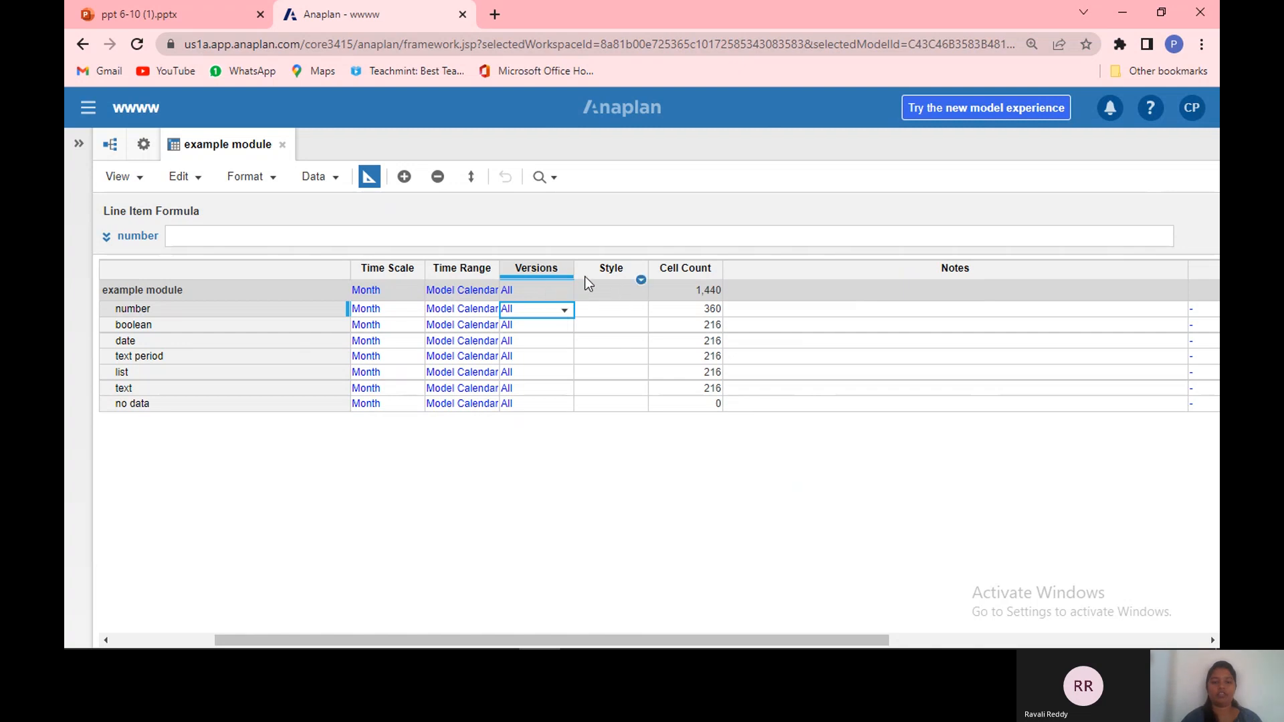
click(617, 312)
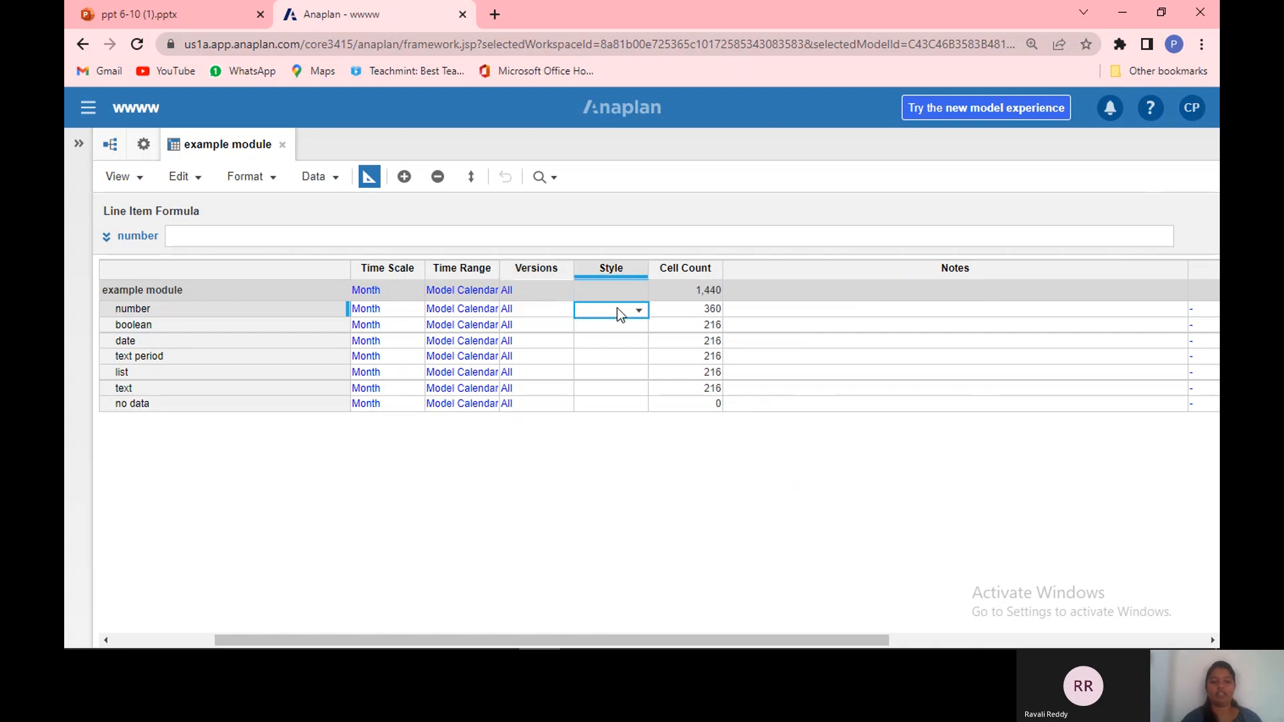
click(639, 314)
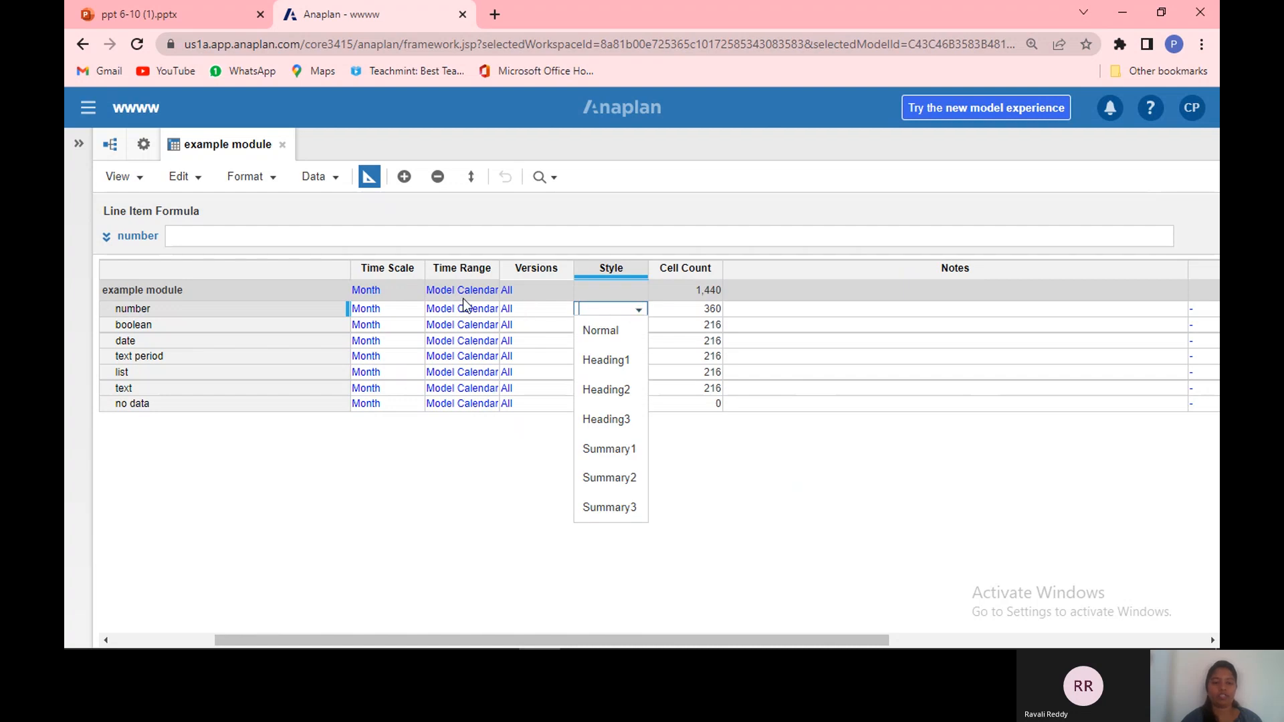
click(605, 361)
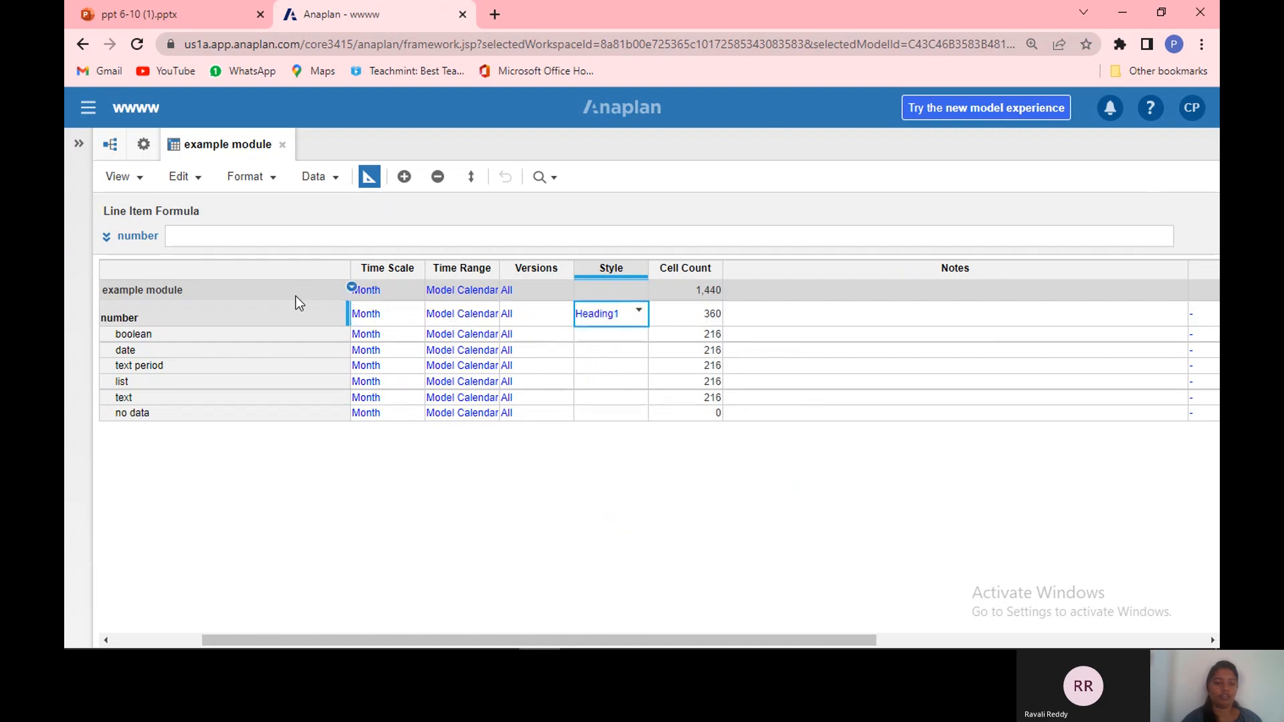
Step: Set the boolean line item's Style to Summary1
click(258, 314)
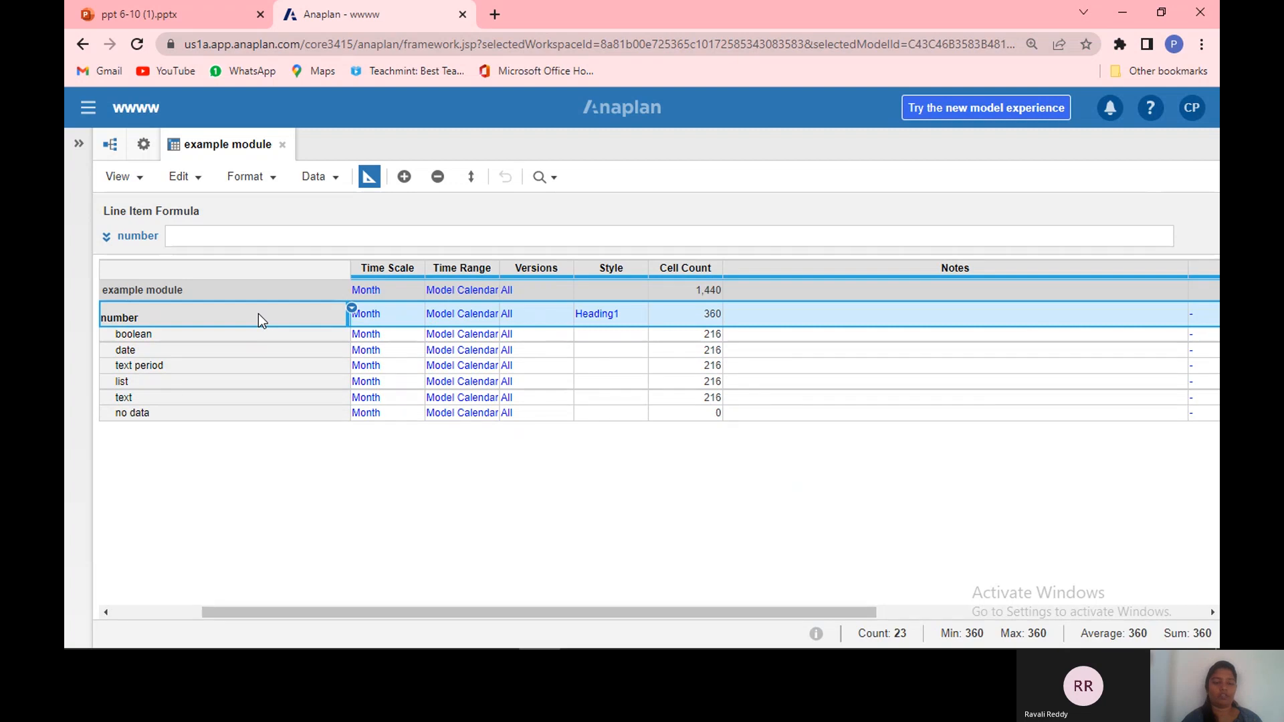
click(634, 341)
click(635, 341)
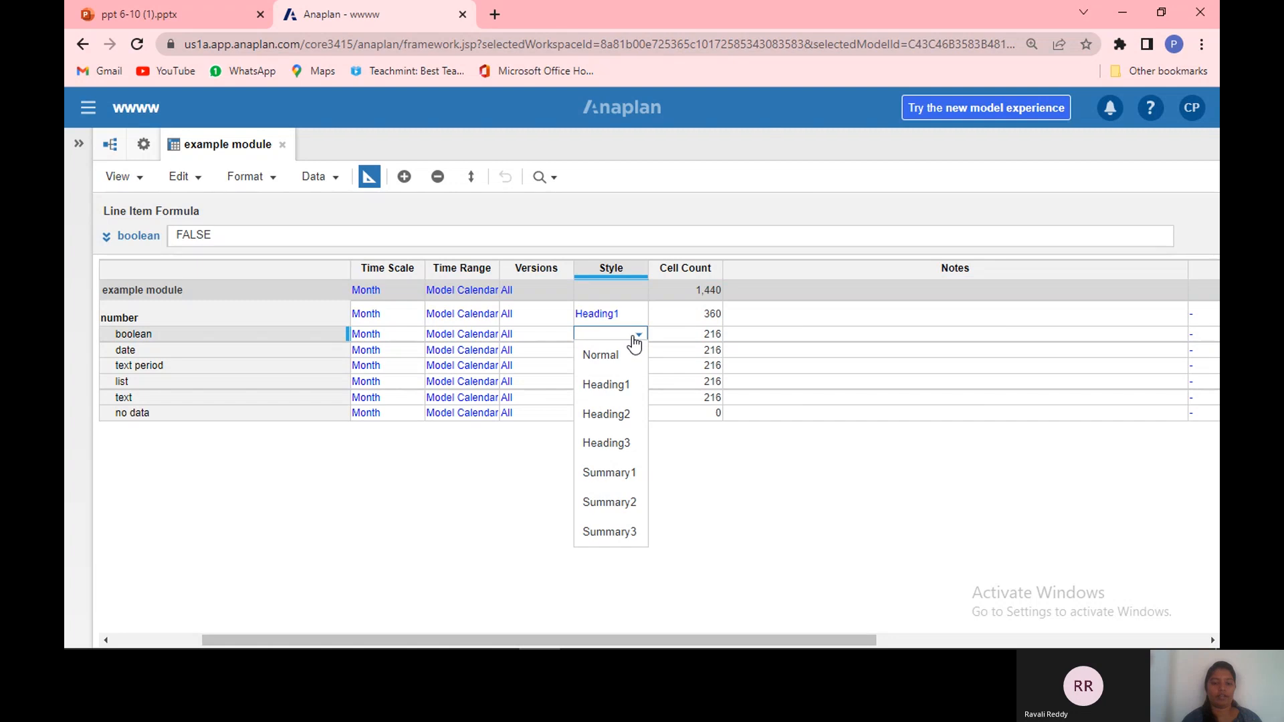
click(635, 478)
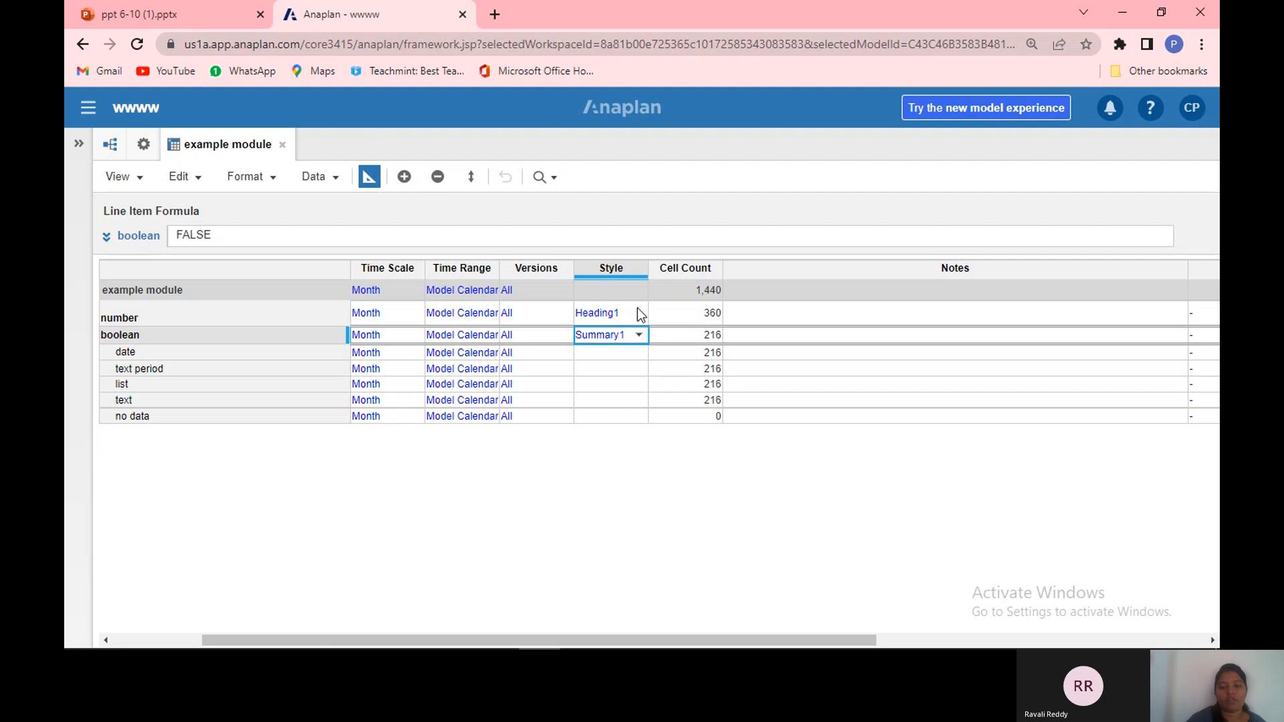
Step: Open the number line item's Notes editor and close it without entering a note
click(689, 320)
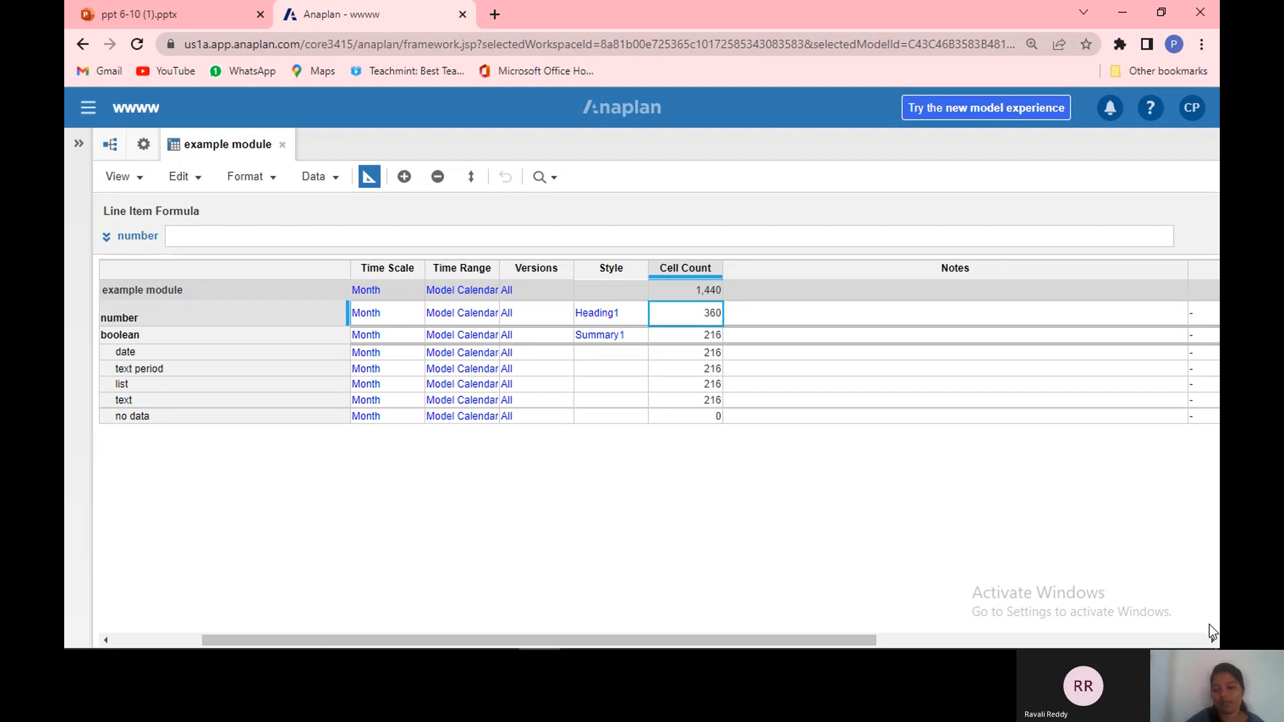
click(937, 313)
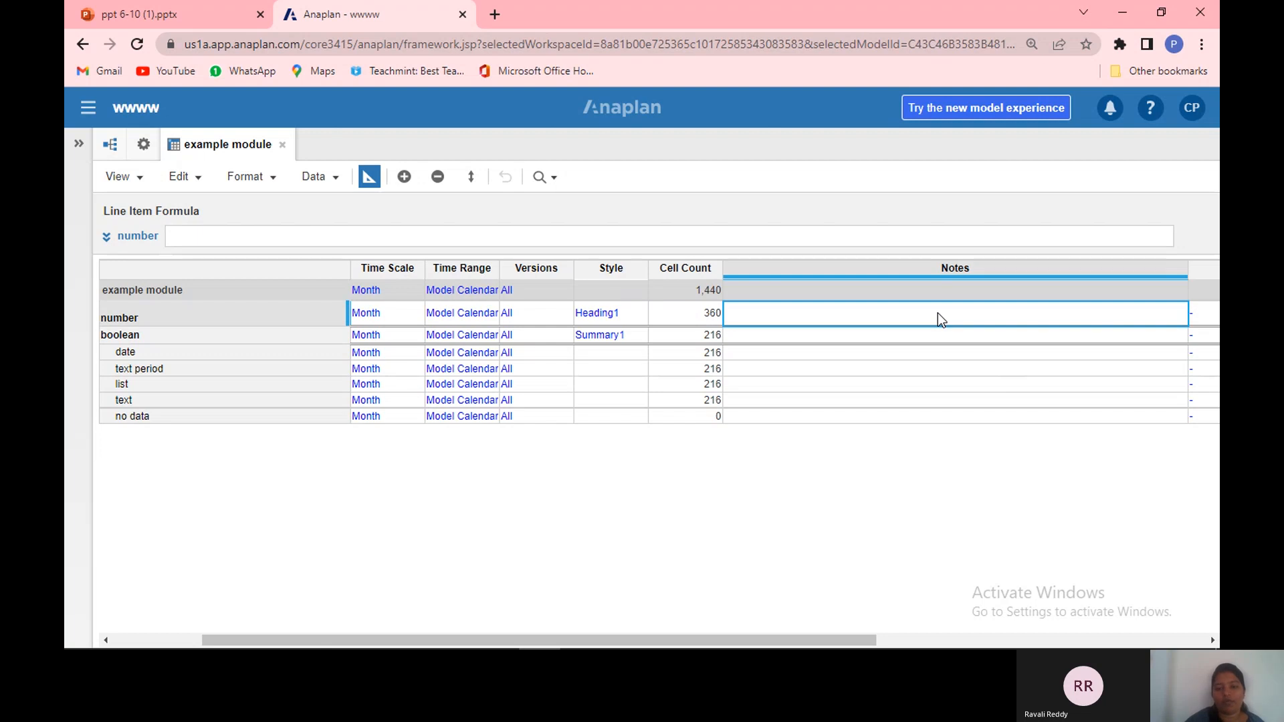
double_click(938, 313)
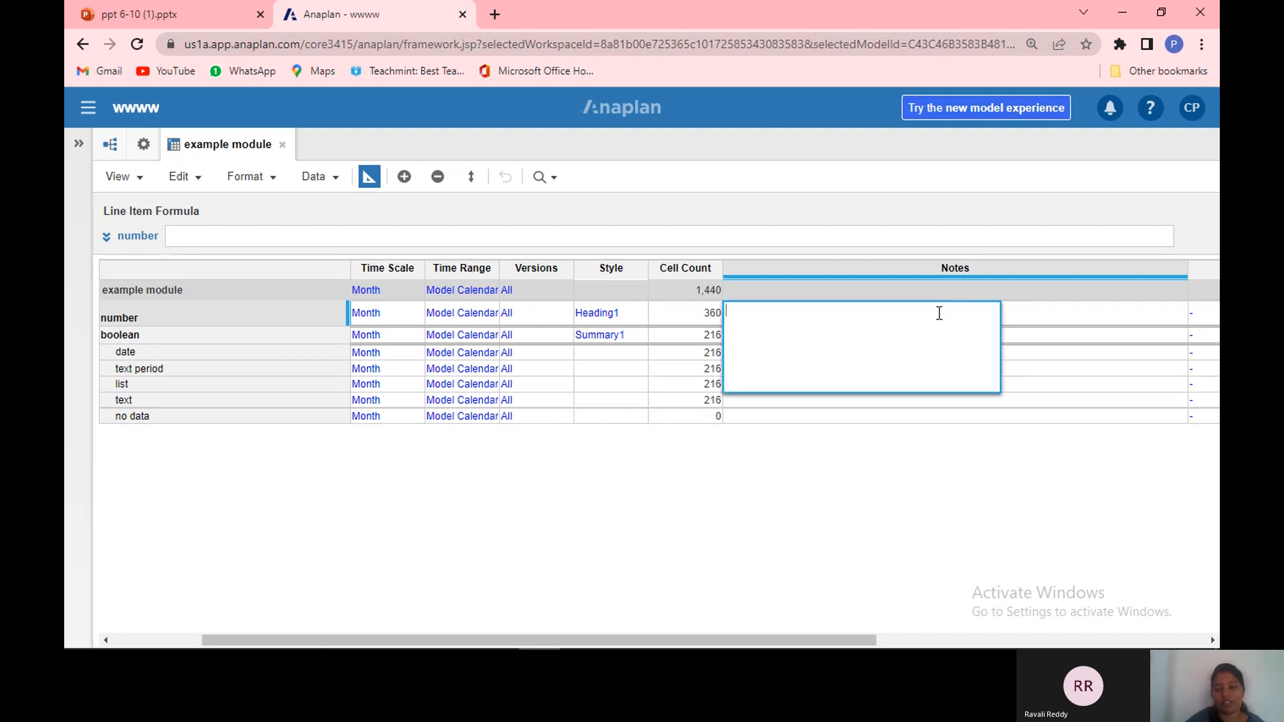
click(1035, 347)
double_click(1037, 347)
click(1036, 346)
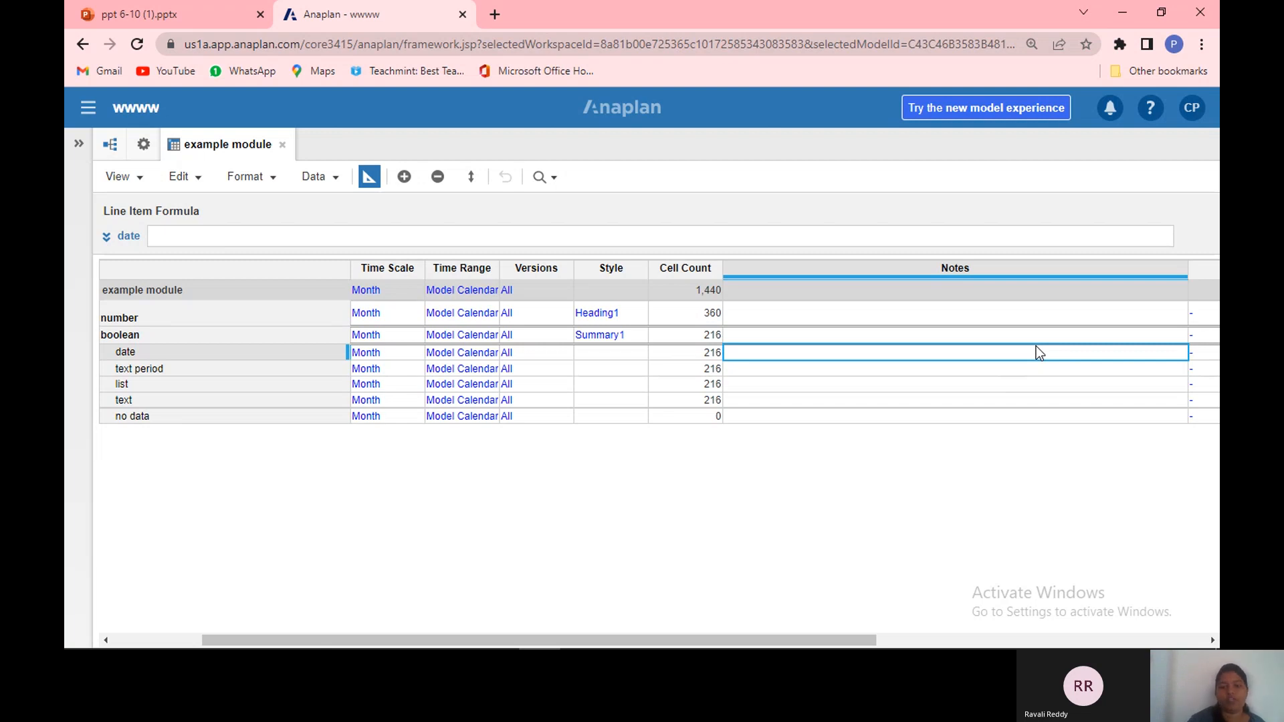
Step: Switch to the ppt 6-10 presentation tab
click(150, 8)
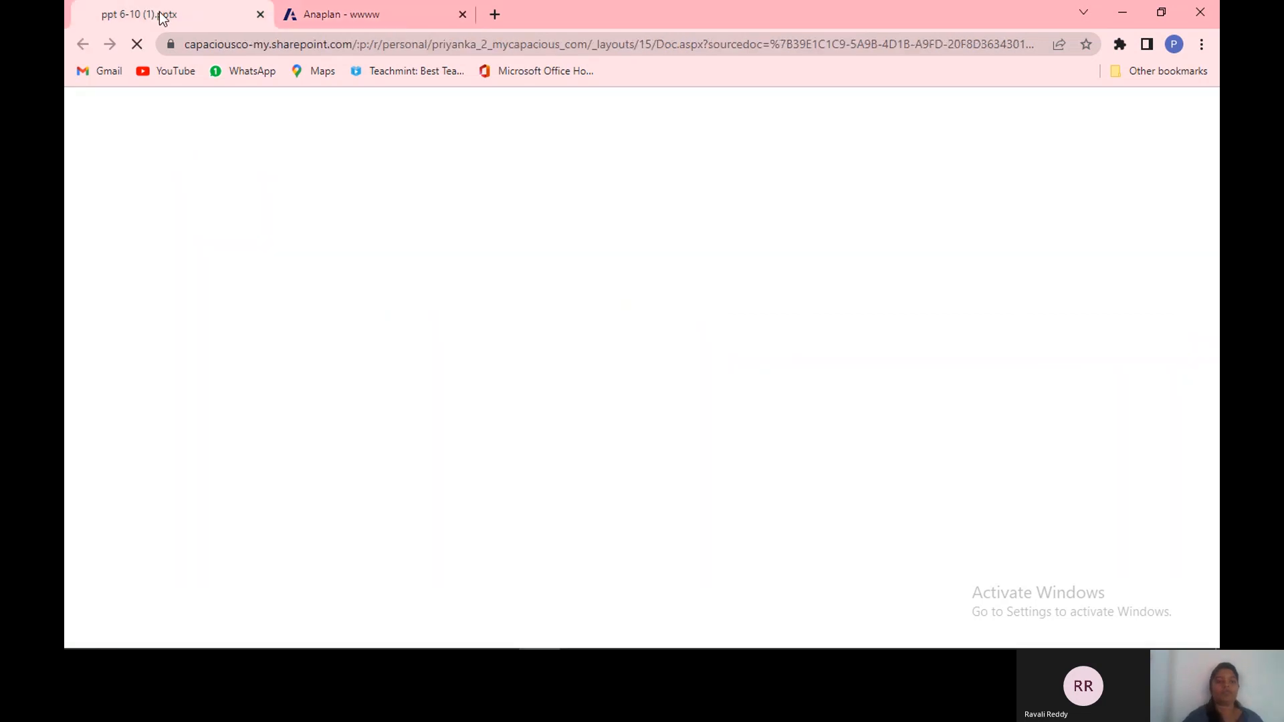
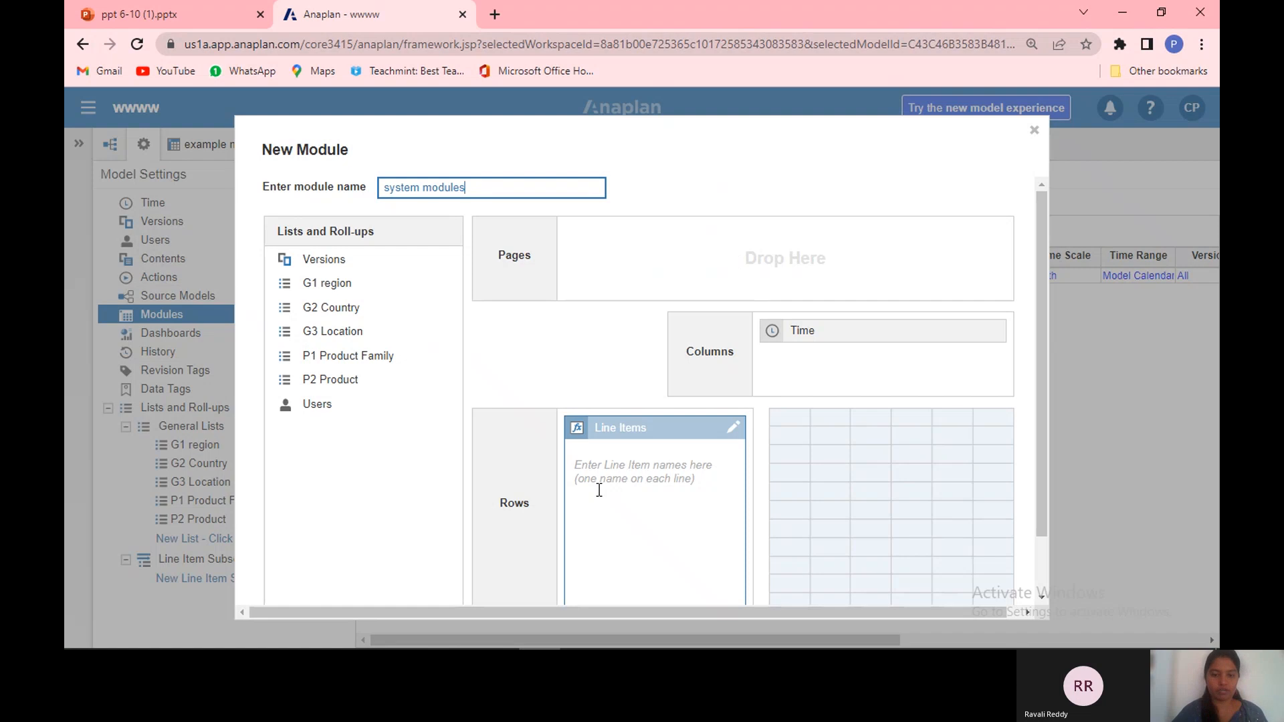
click(599, 490)
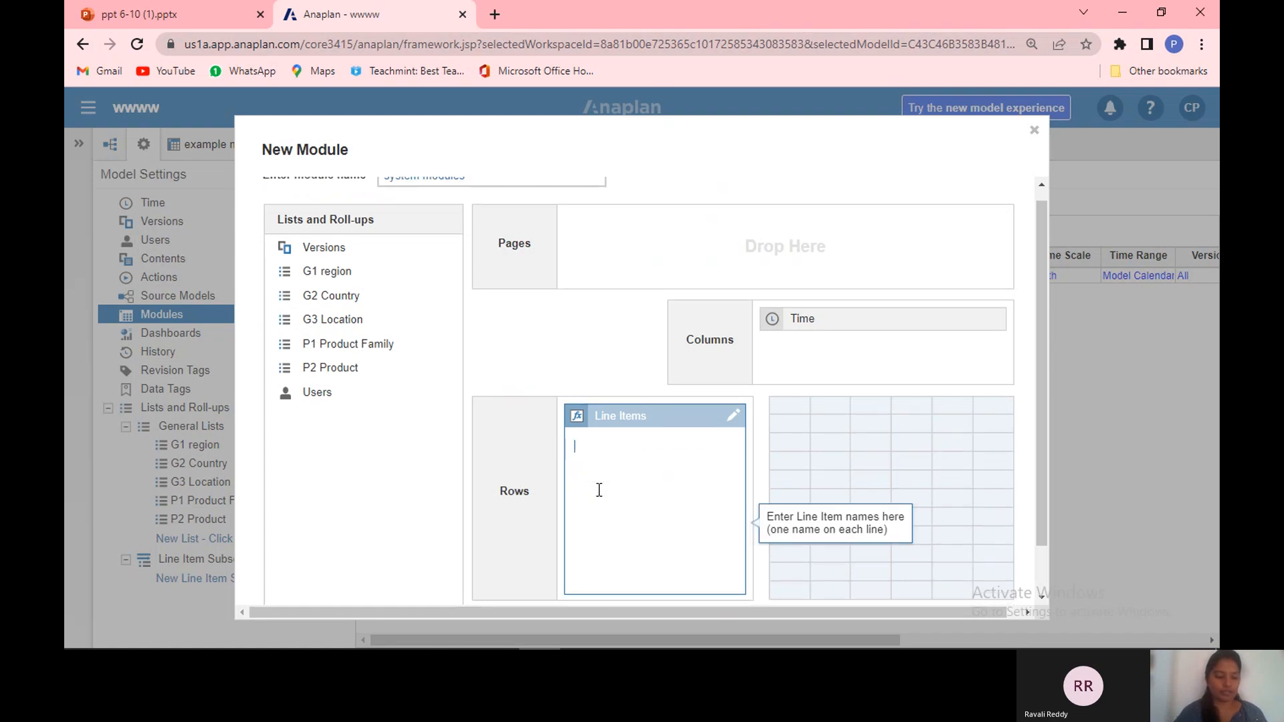
key(ctrl+v)
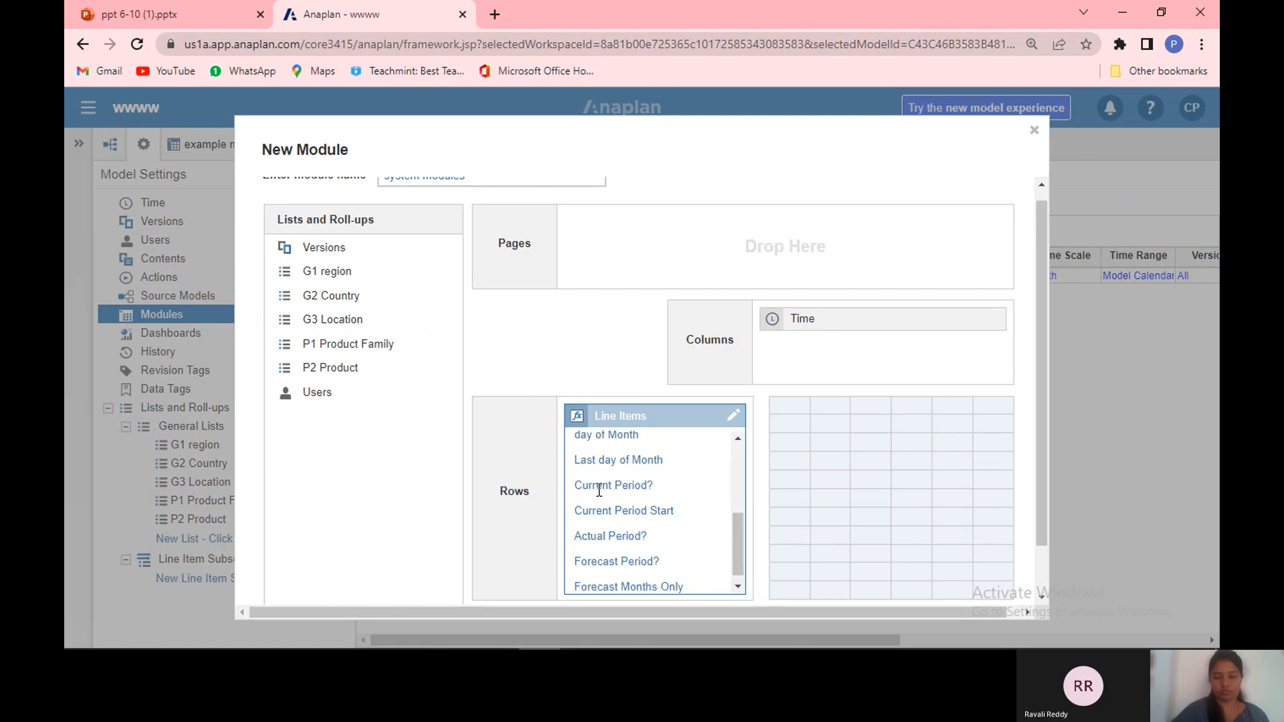
key(BackSpace)
key(BackSpace)
key(BackSpace)
key(BackSpace)
key(BackSpace)
key(BackSpace)
key(BackSpace)
key(BackSpace)
key(BackSpace)
key(BackSpace)
key(BackSpace)
key(BackSpace)
key(BackSpace)
key(BackSpace)
key(BackSpace)
key(BackSpace)
key(BackSpace)
key(BackSpace)
key(BackSpace)
key(BackSpace)
key(BackSpace)
key(BackSpace)
key(BackSpace)
key(BackSpace)
key(BackSpace)
key(BackSpace)
key(BackSpace)
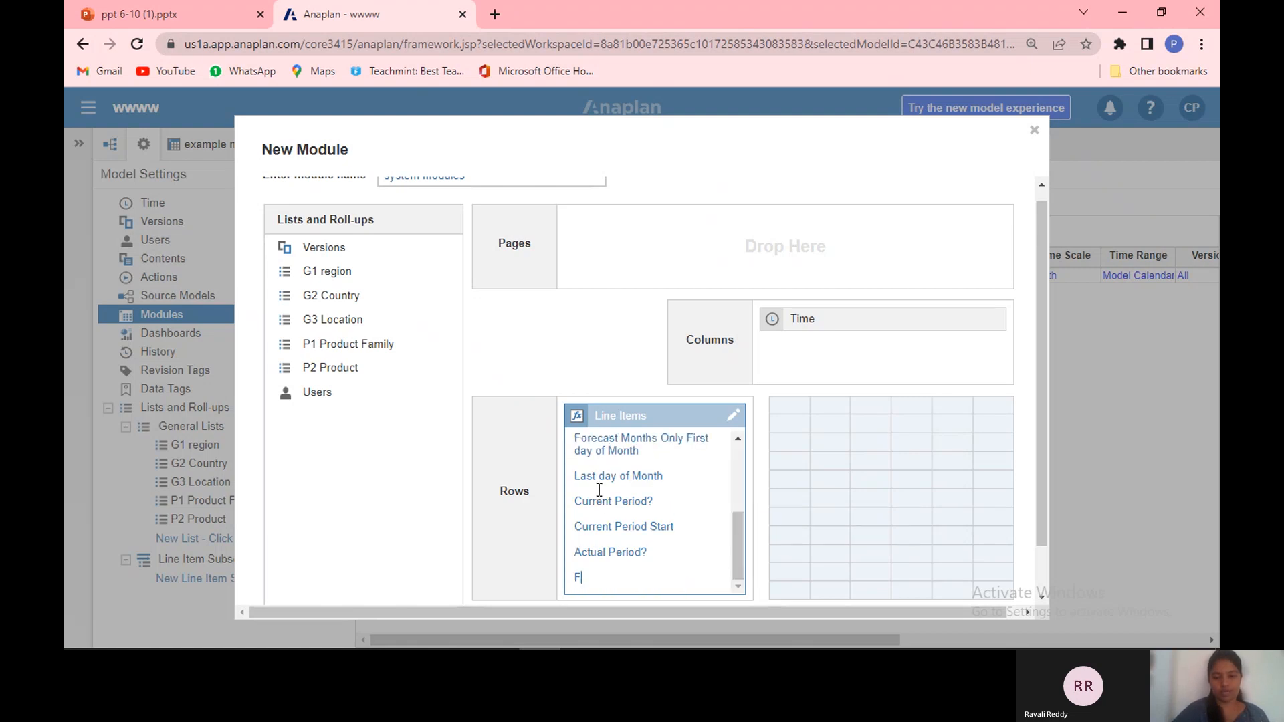
key(ctrl+z)
key(ctrl+z)
key(ctrl+z)
key(ctrl+z)
key(ctrl+z)
key(ctrl+z)
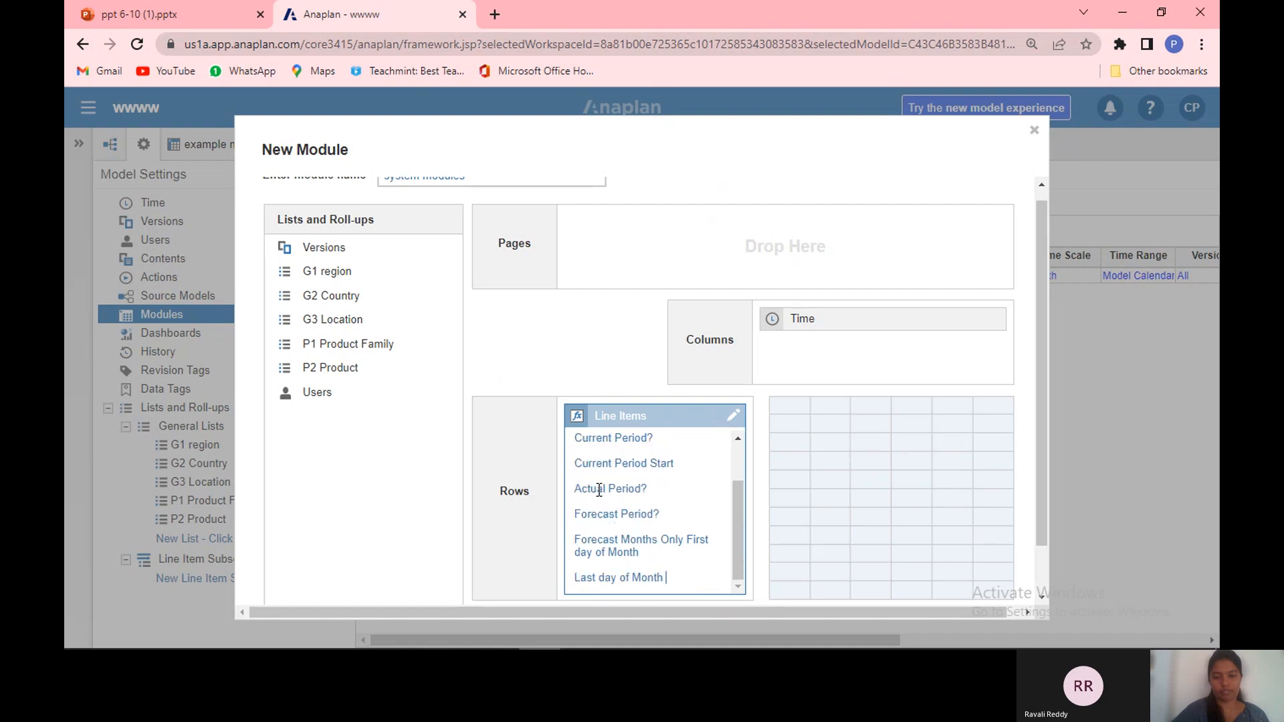
key(ctrl+z)
key(ctrl+z)
key(ctrl+z)
key(ctrl+z)
key(ctrl+z)
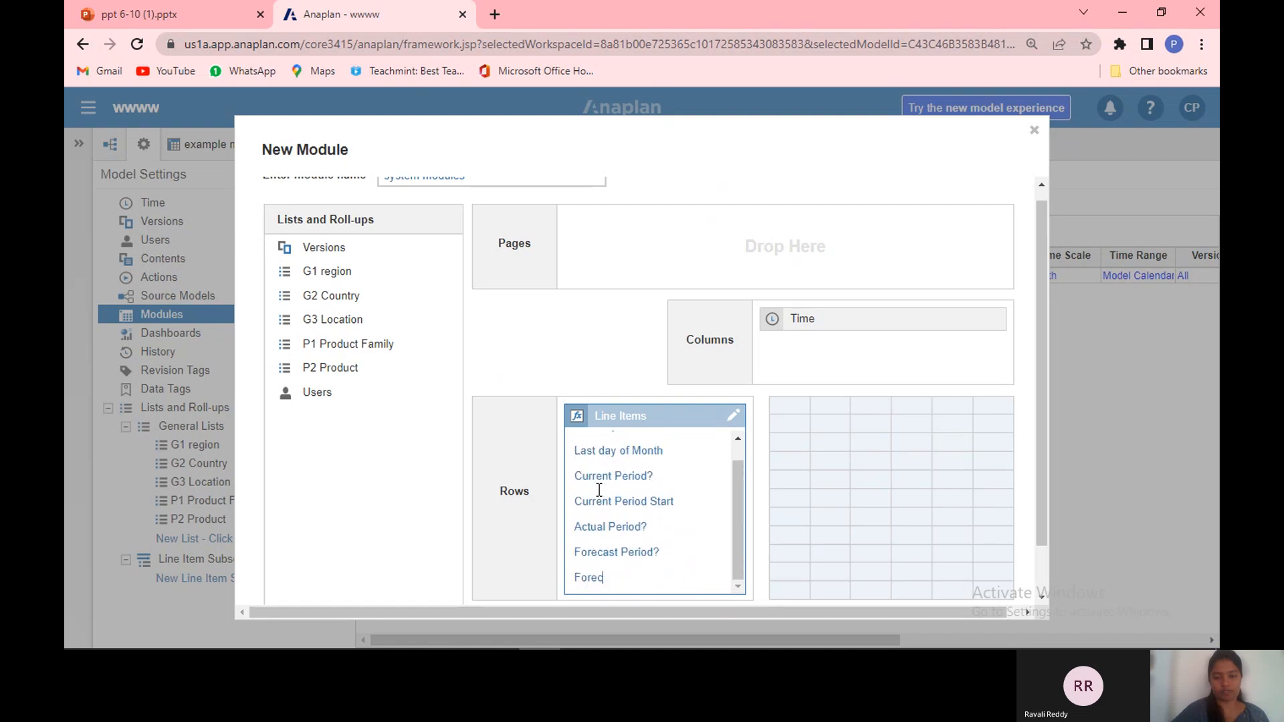
key(BackSpace)
key(BackSpace)
key(BackSpace)
key(BackSpace)
key(BackSpace)
key(BackSpace)
key(BackSpace)
key(BackSpace)
key(BackSpace)
key(BackSpace)
key(BackSpace)
key(BackSpace)
key(BackSpace)
key(BackSpace)
key(BackSpace)
key(BackSpace)
key(BackSpace)
key(BackSpace)
key(BackSpace)
key(BackSpace)
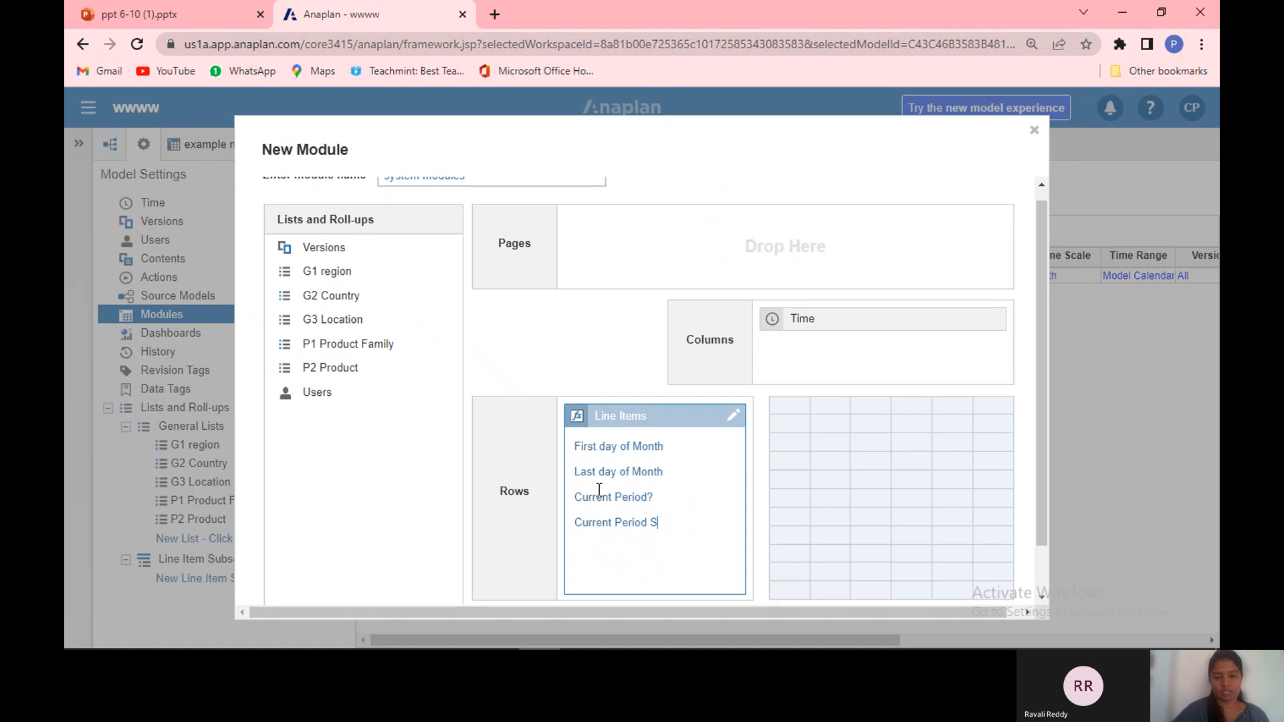
key(BackSpace)
key(BackSpace)
key(BackSpace)
key(BackSpace)
key(BackSpace)
key(BackSpace)
key(BackSpace)
key(BackSpace)
key(BackSpace)
key(BackSpace)
key(BackSpace)
key(BackSpace)
key(BackSpace)
key(BackSpace)
key(BackSpace)
key(BackSpace)
key(BackSpace)
key(BackSpace)
key(BackSpace)
key(BackSpace)
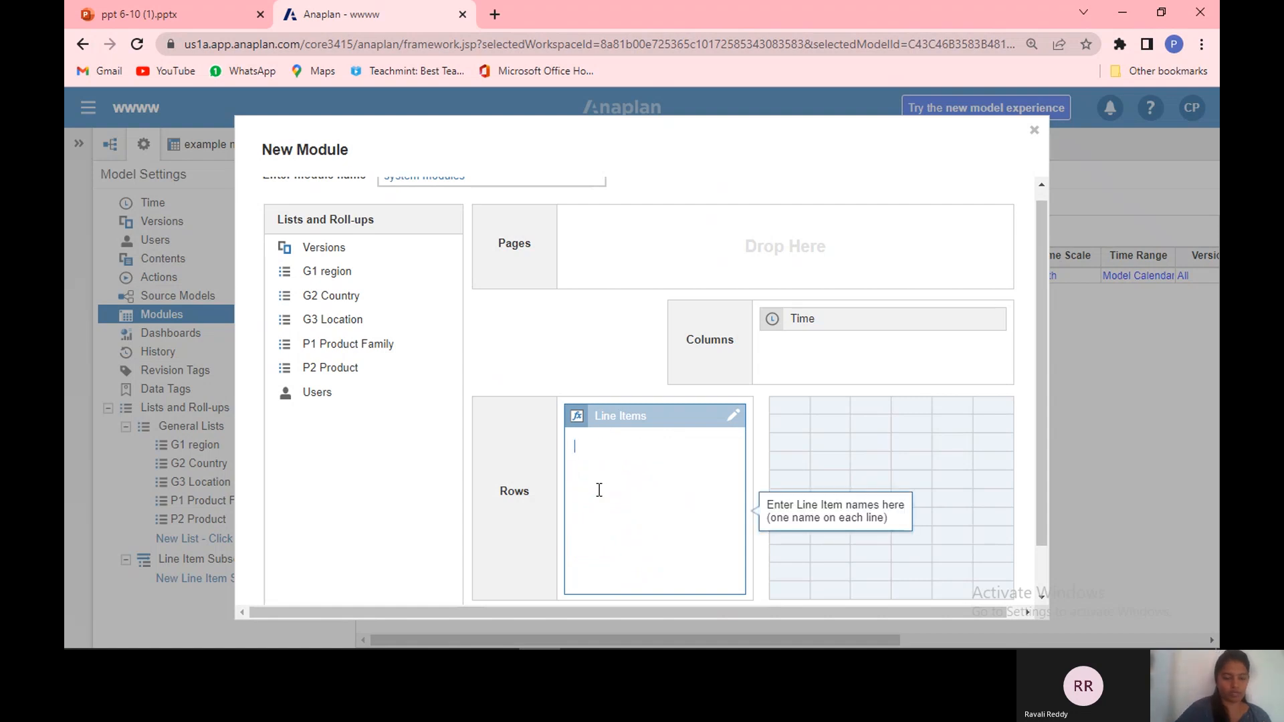
Step: Paste the line item names from First day of Month to Forecast Months Only and create the system modules module
text(First day of Month Last day of Month Current Period? Current Period Start Actual Period? Forecast Period? Forecast Months Only)
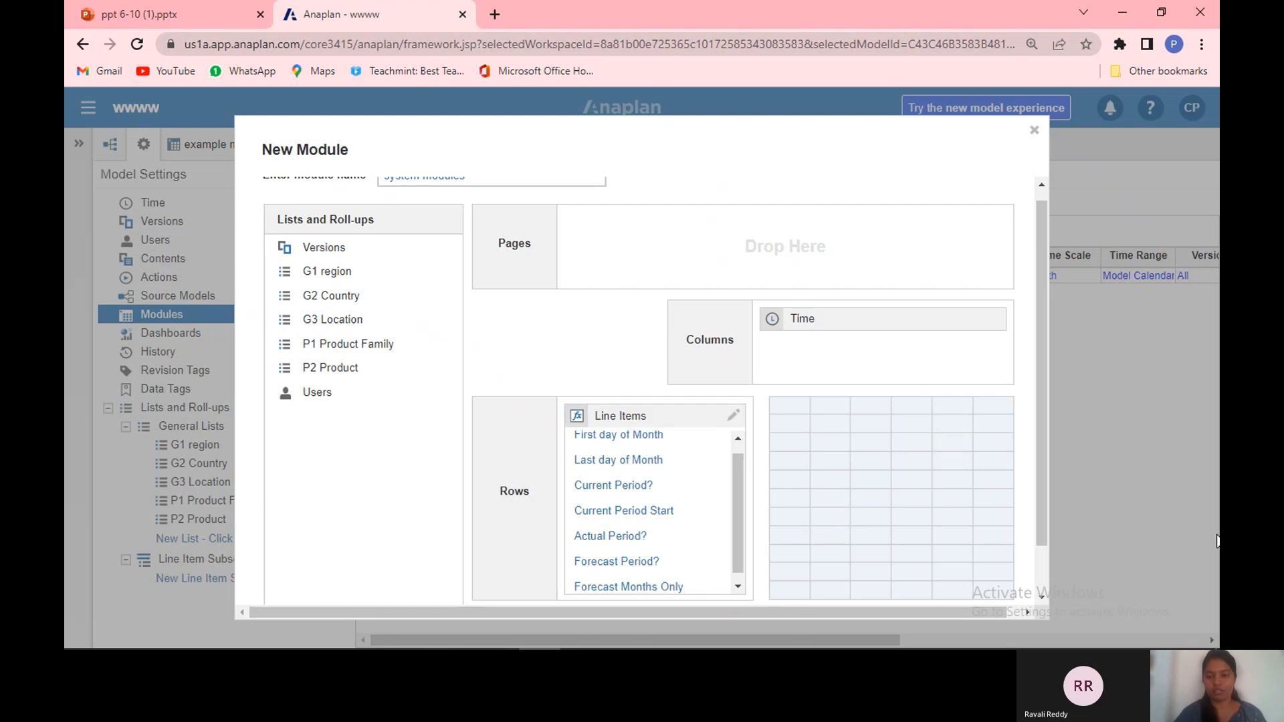
scroll(1045, 573, down, 1)
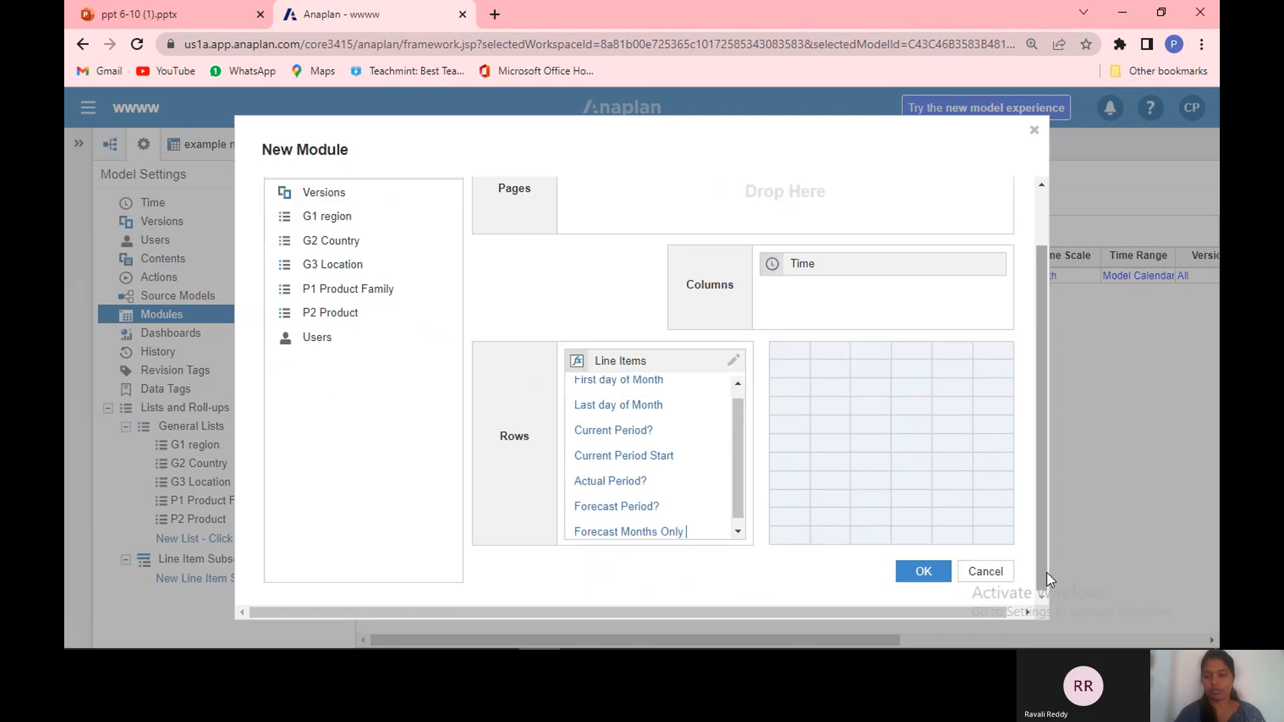
click(923, 572)
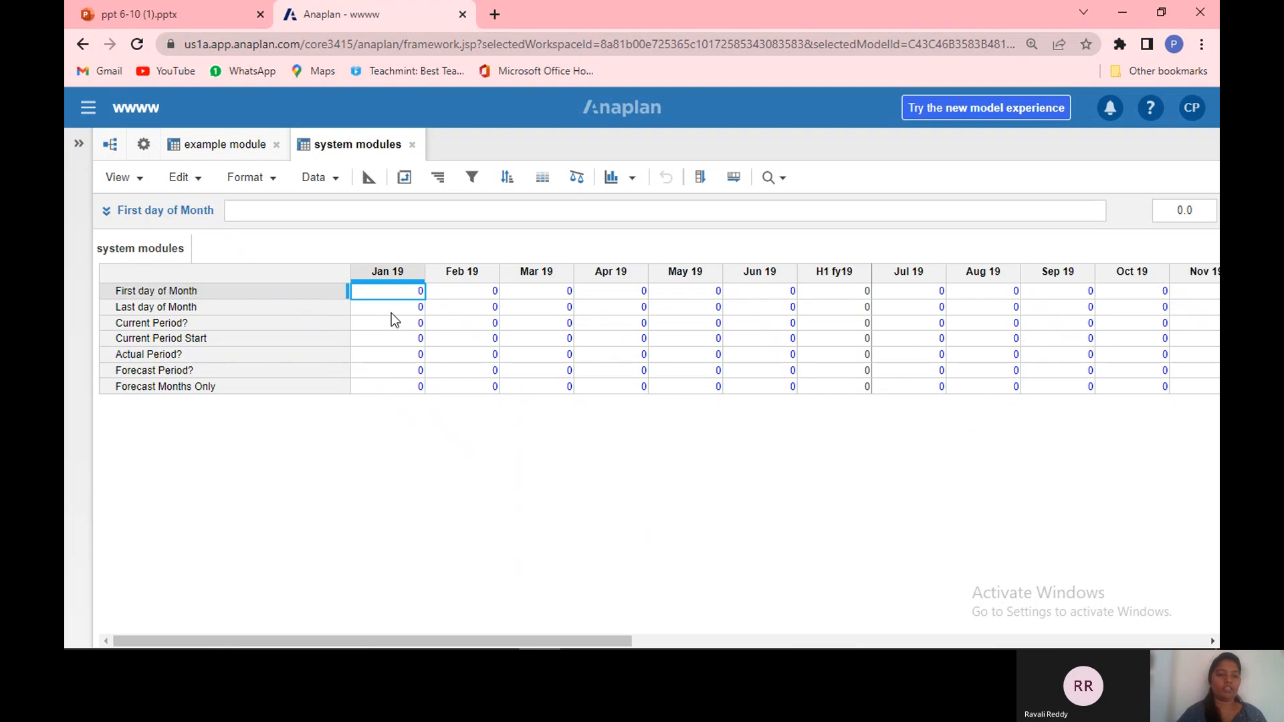
Step: Open the module's blueprint and set the First day of Month line item's format to Date
click(362, 183)
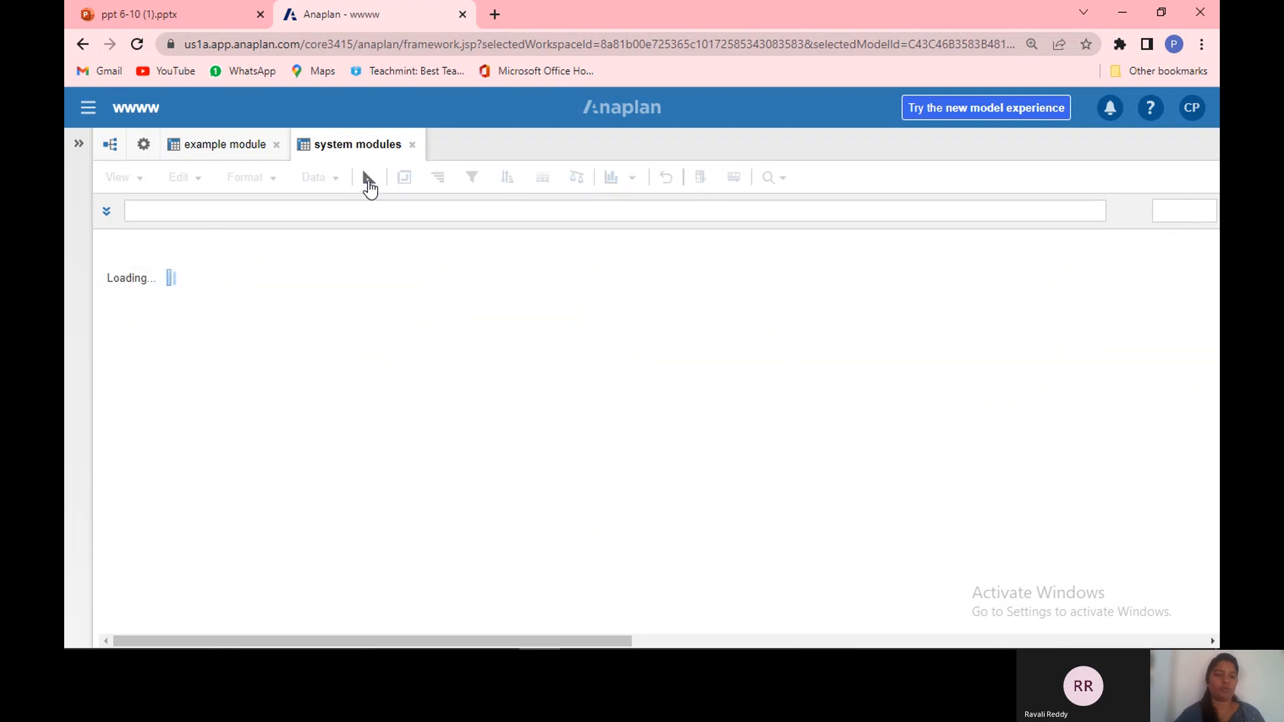
click(368, 181)
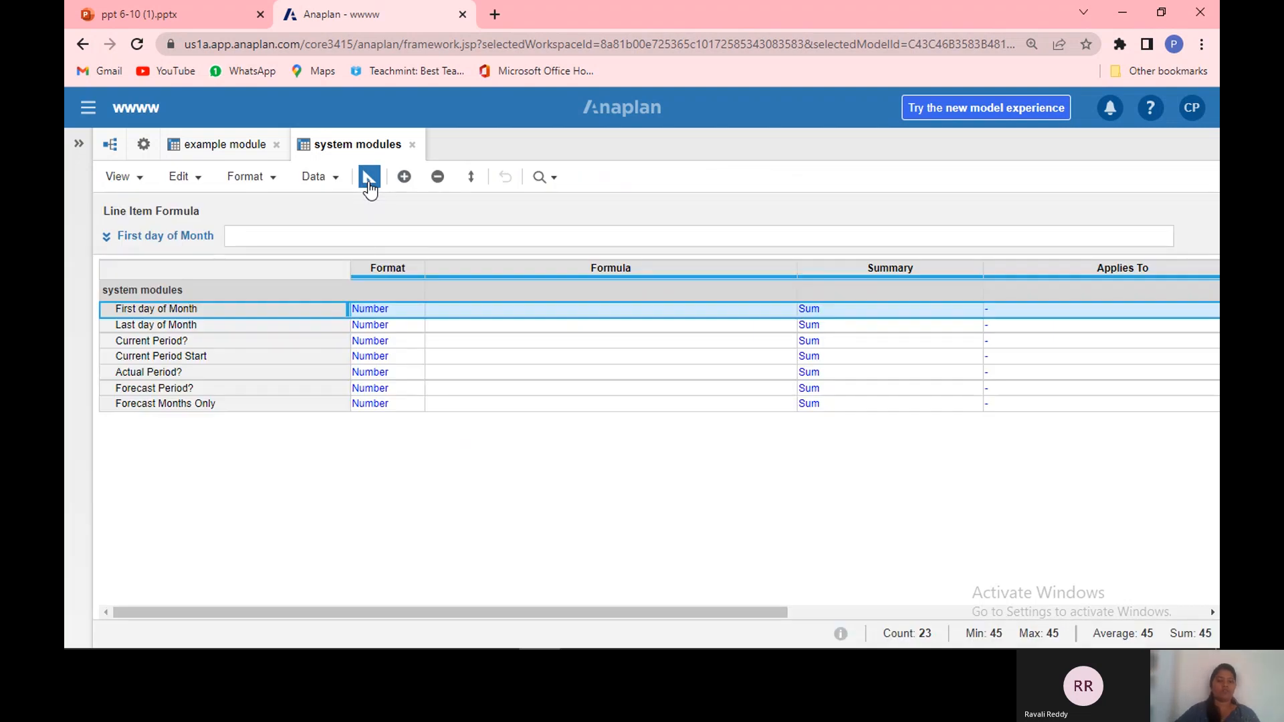
click(405, 312)
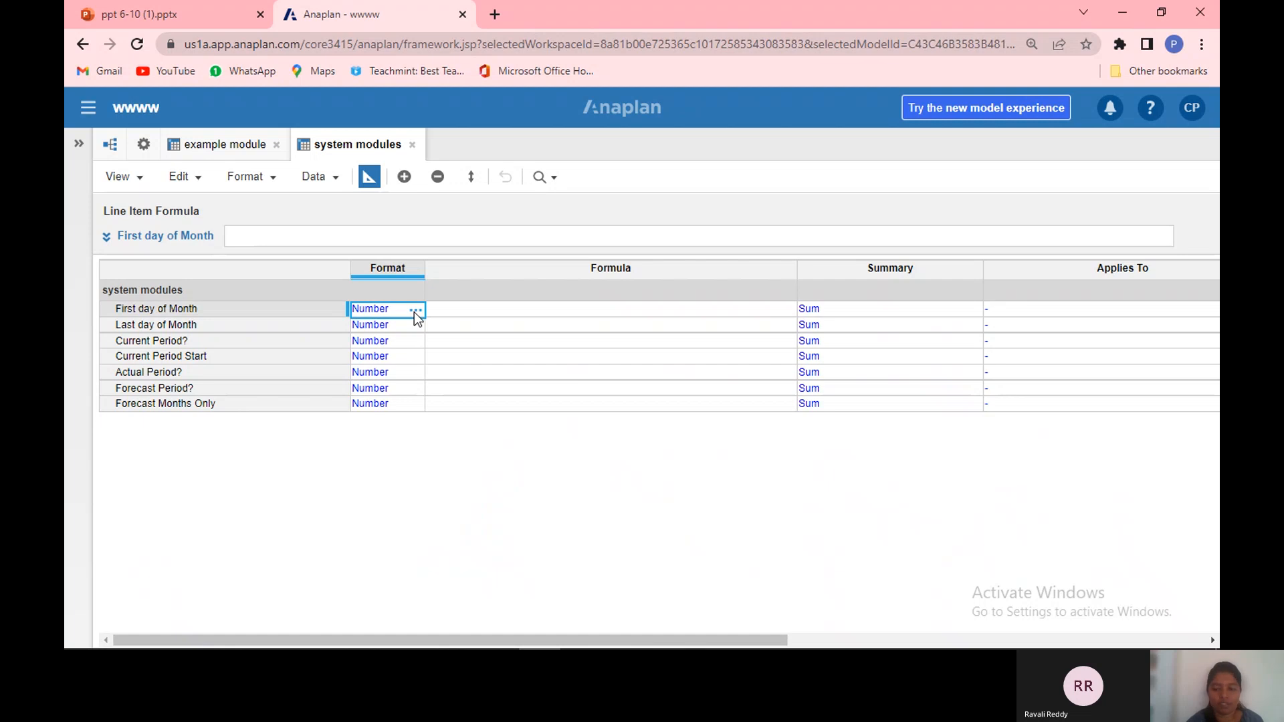
click(415, 310)
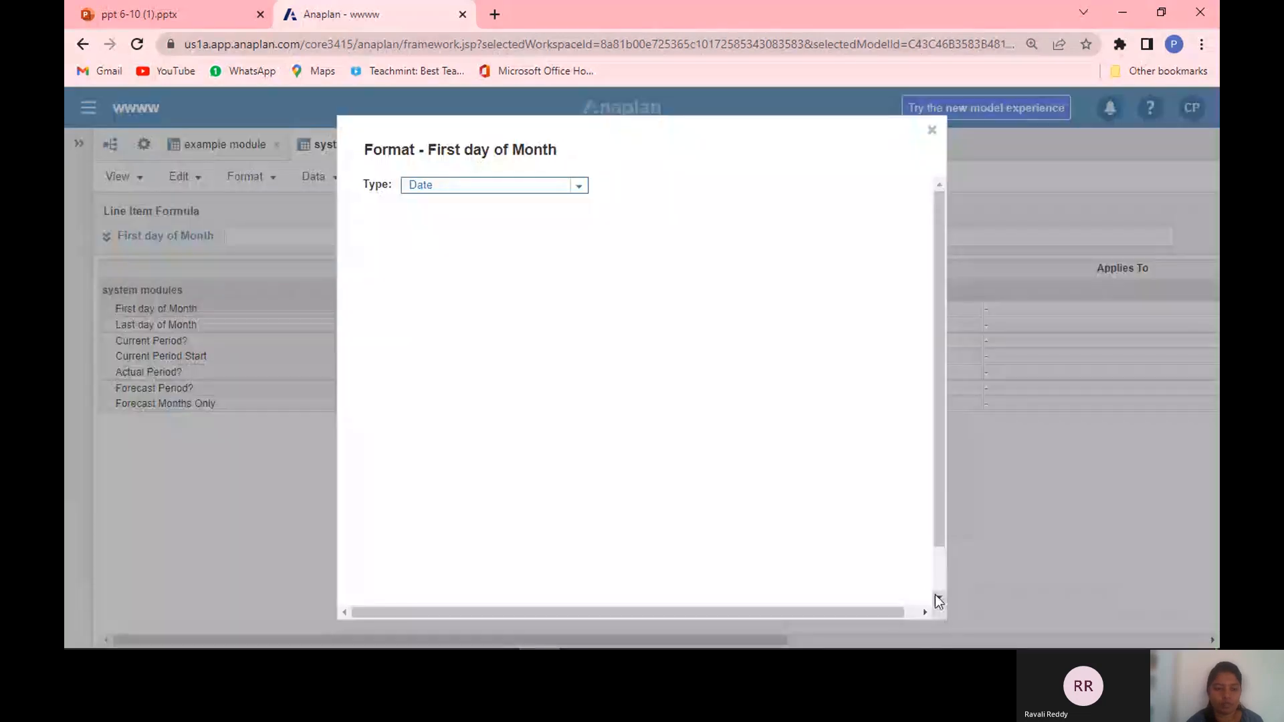
scroll(938, 601, down, 3)
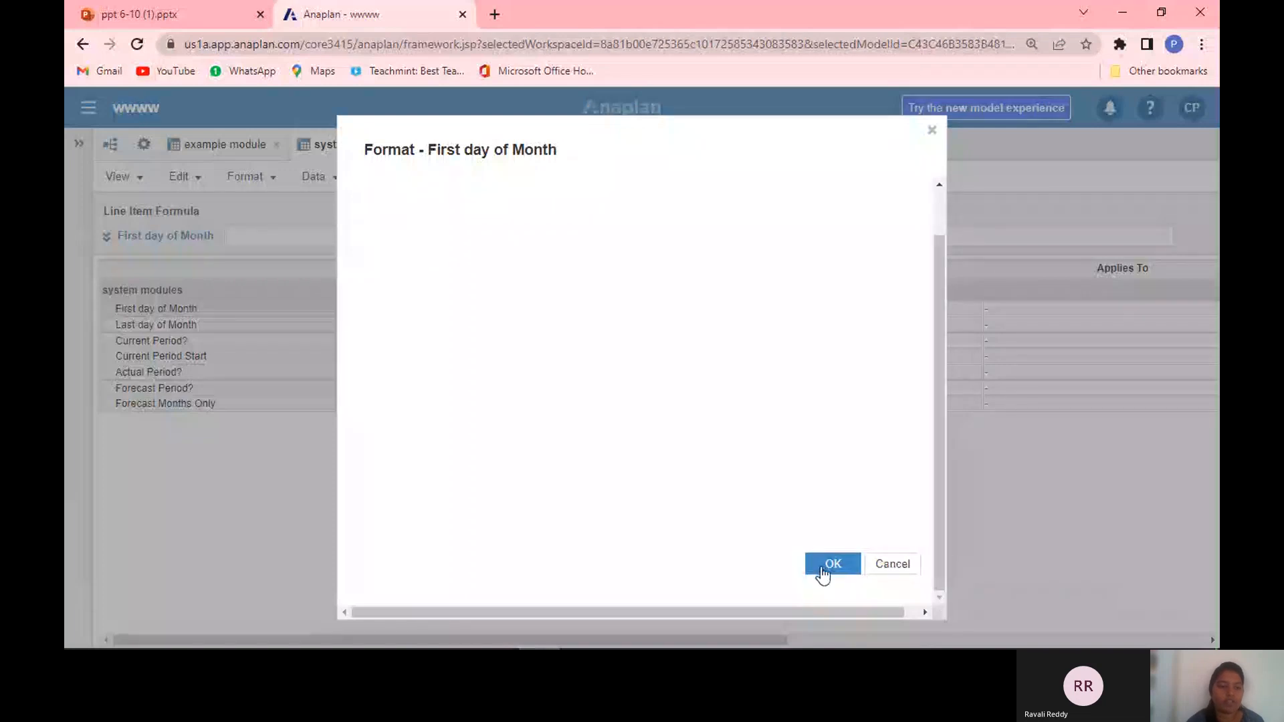
click(822, 567)
Step: Set the Last day of Month line item's format to Date
click(414, 328)
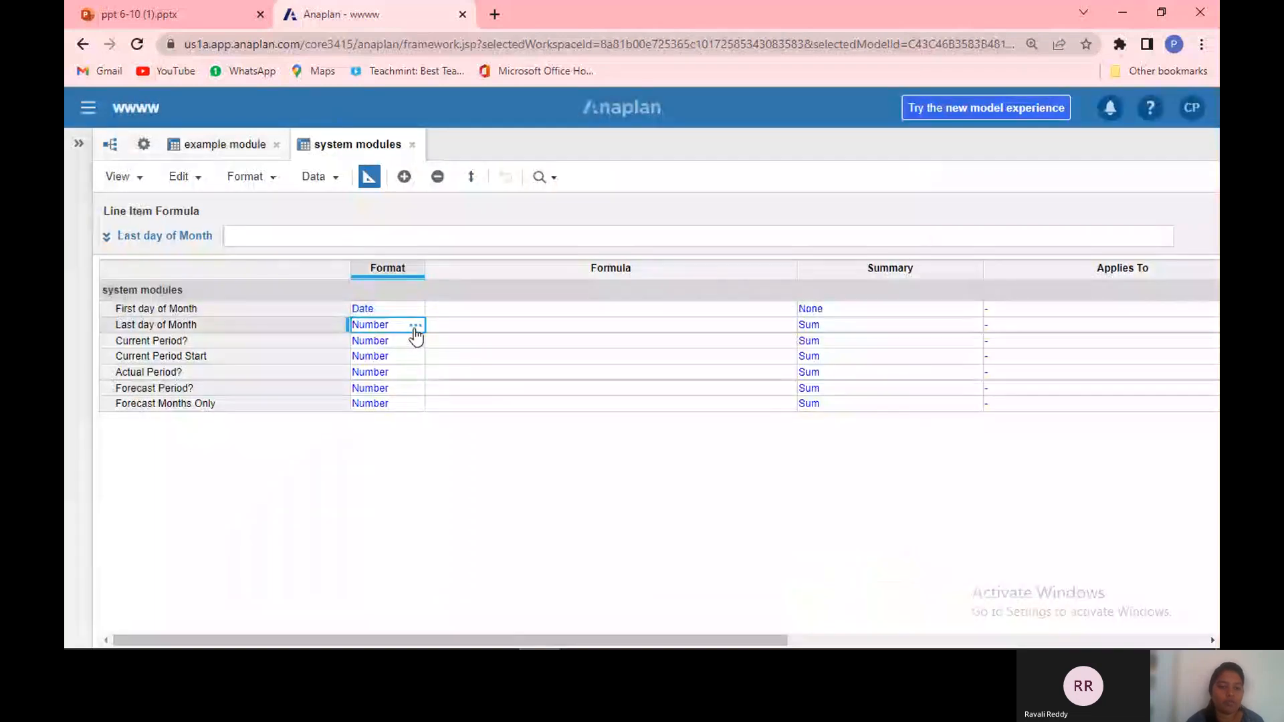
click(415, 327)
click(578, 185)
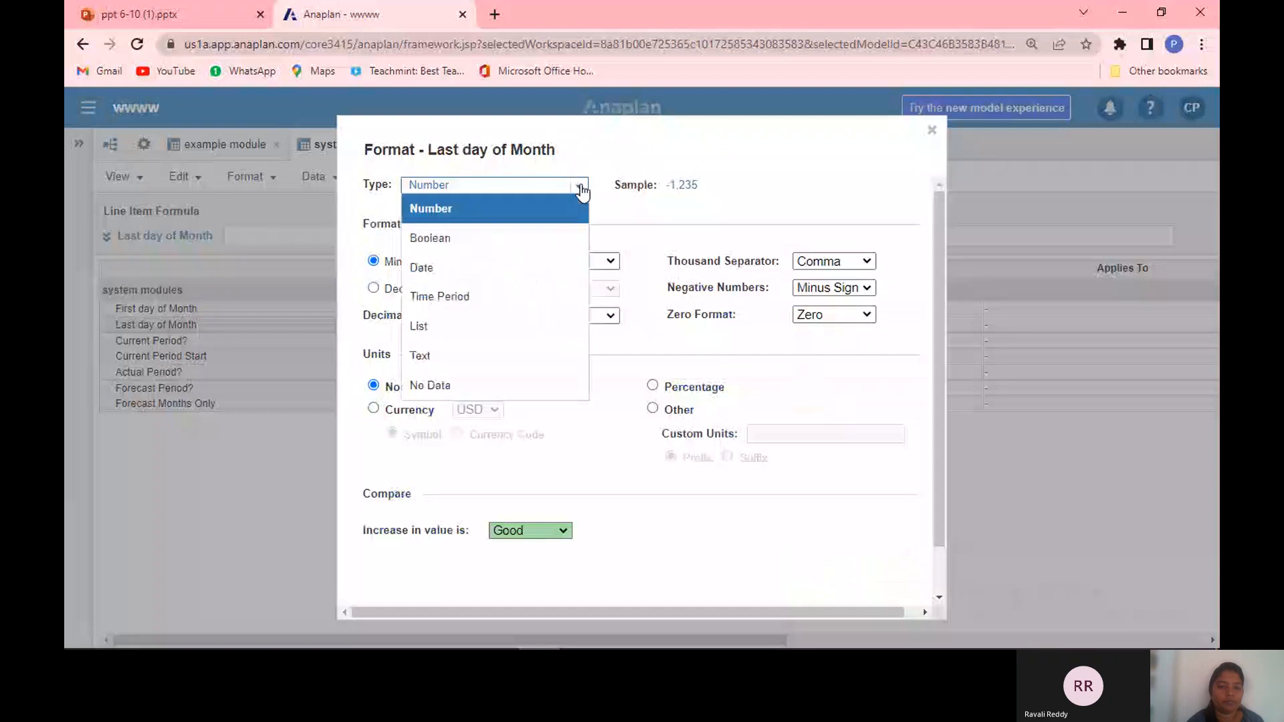
click(539, 276)
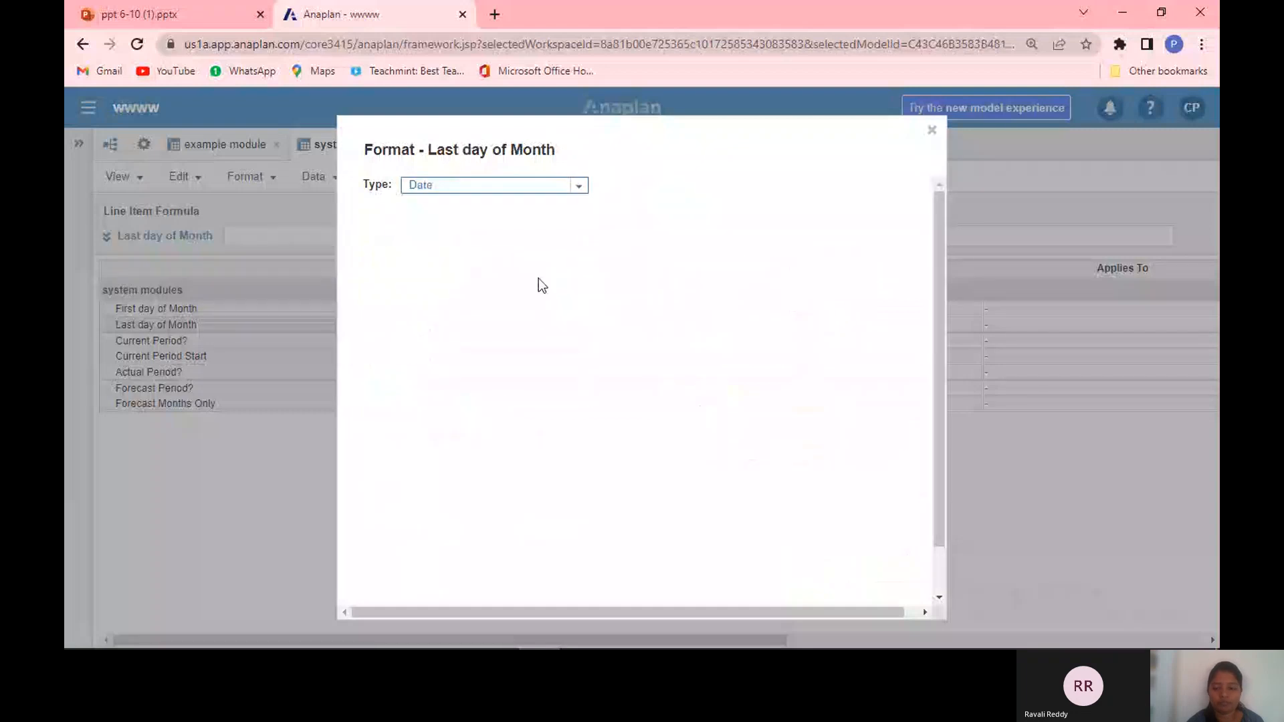
scroll(944, 582, down, 2)
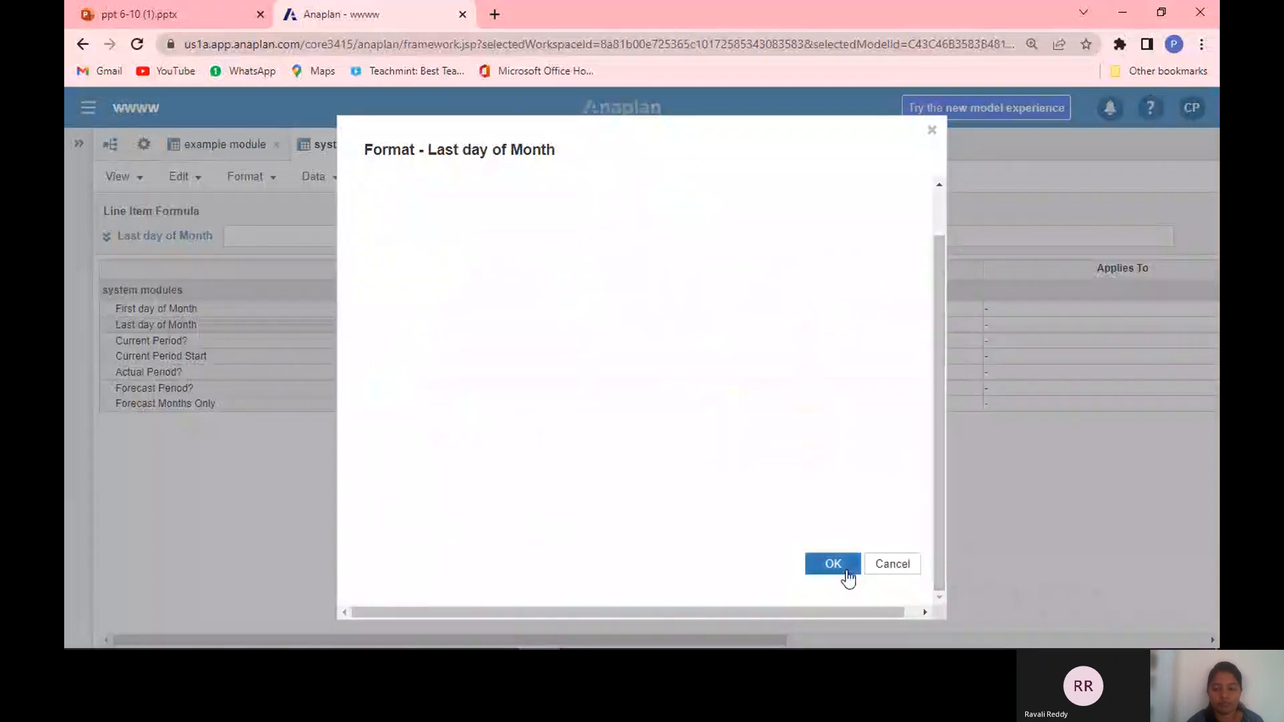
click(847, 573)
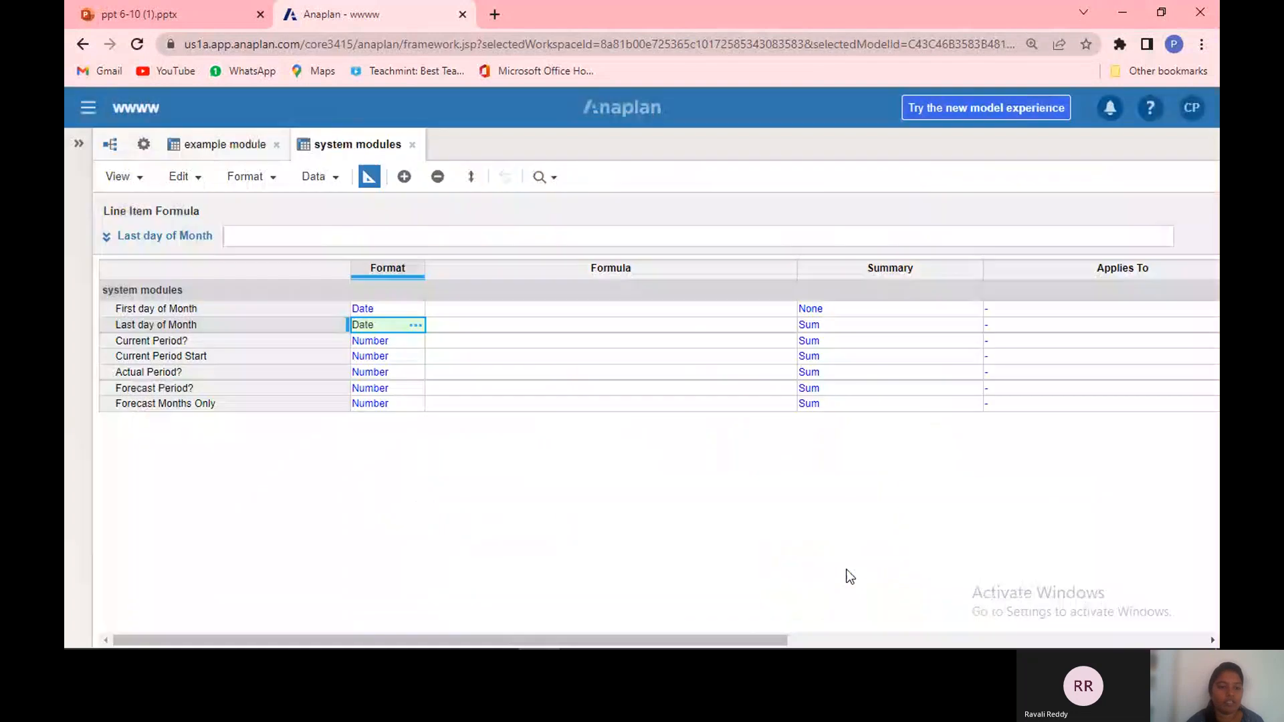
Step: Set the Current Period? line item's format to Boolean
click(414, 342)
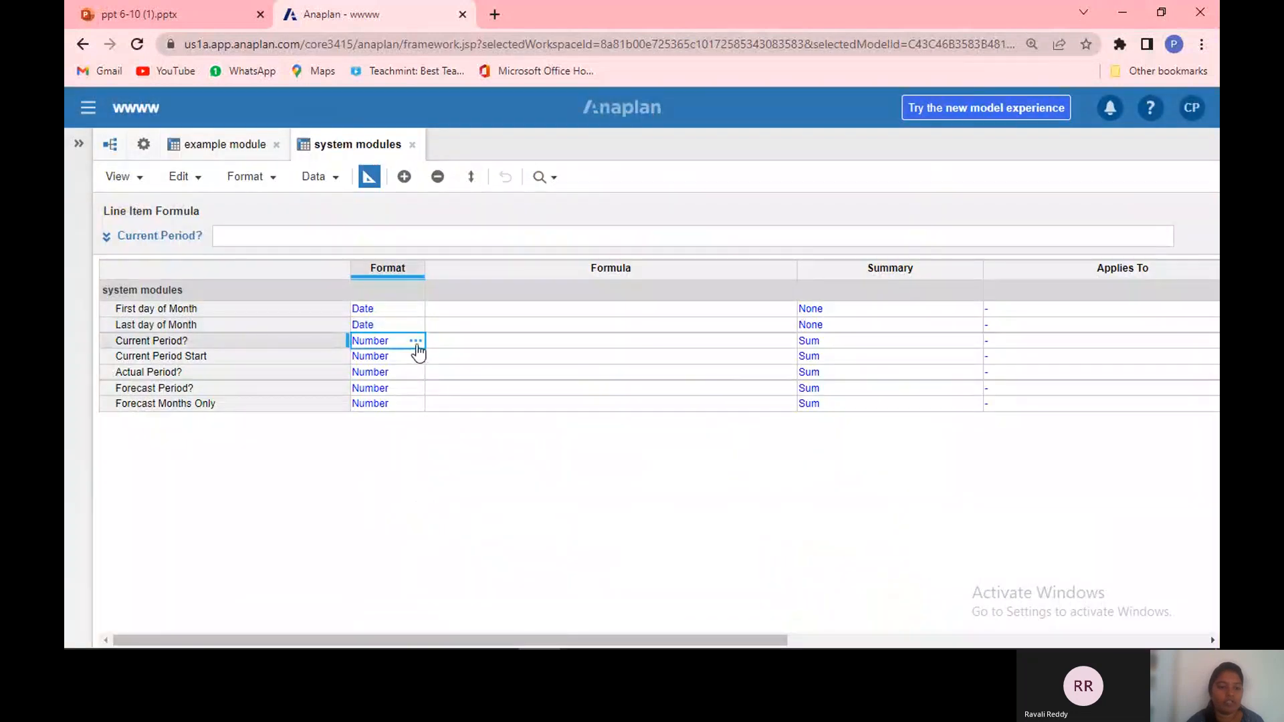
click(415, 341)
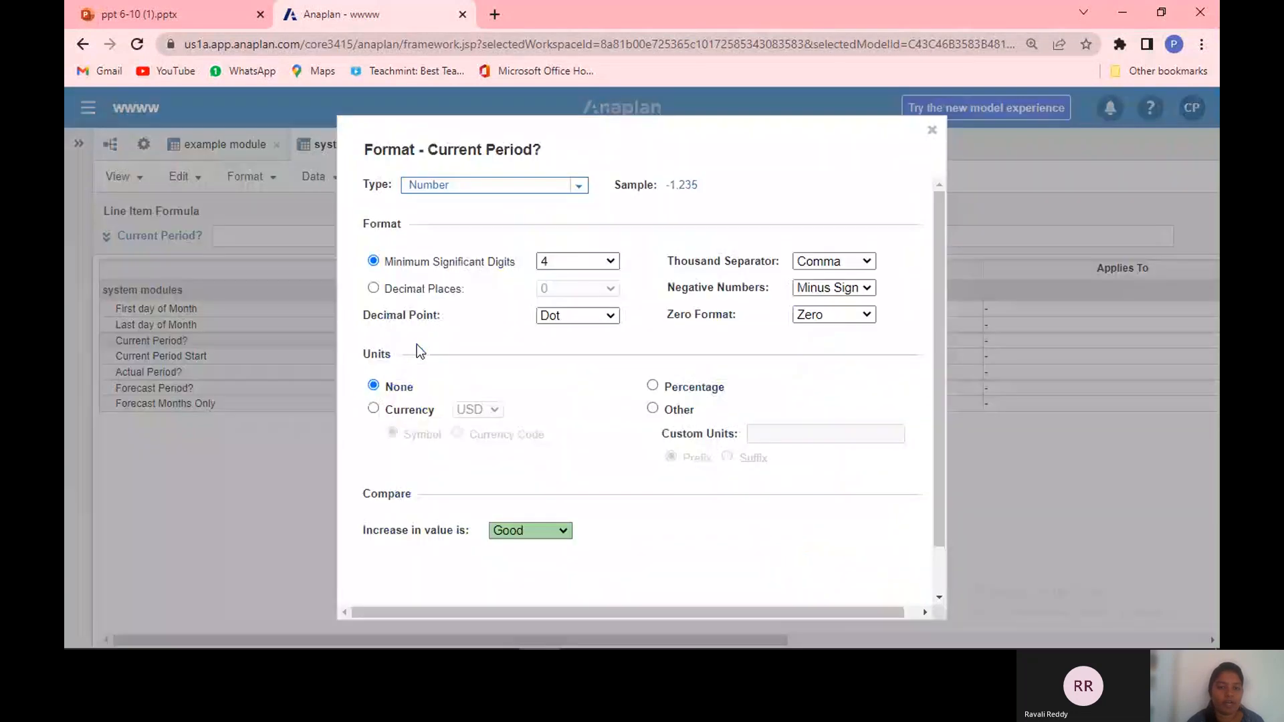
click(578, 185)
click(548, 239)
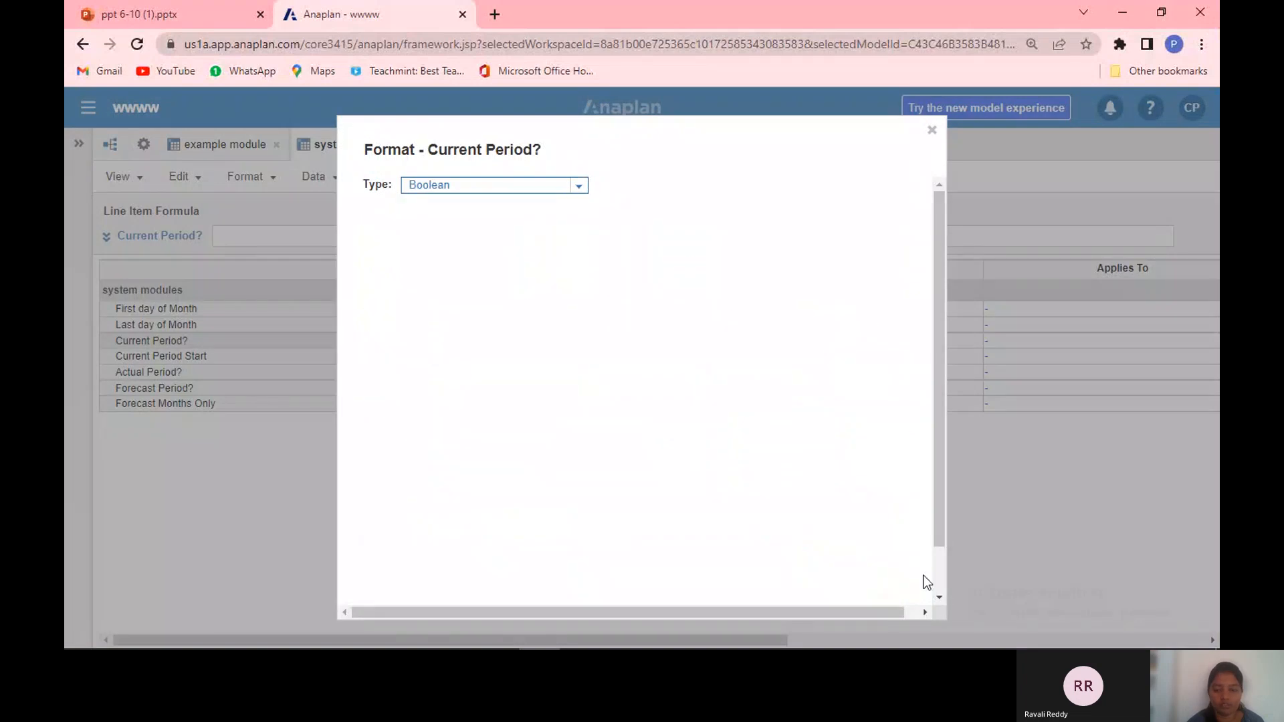
scroll(938, 587, down, 3)
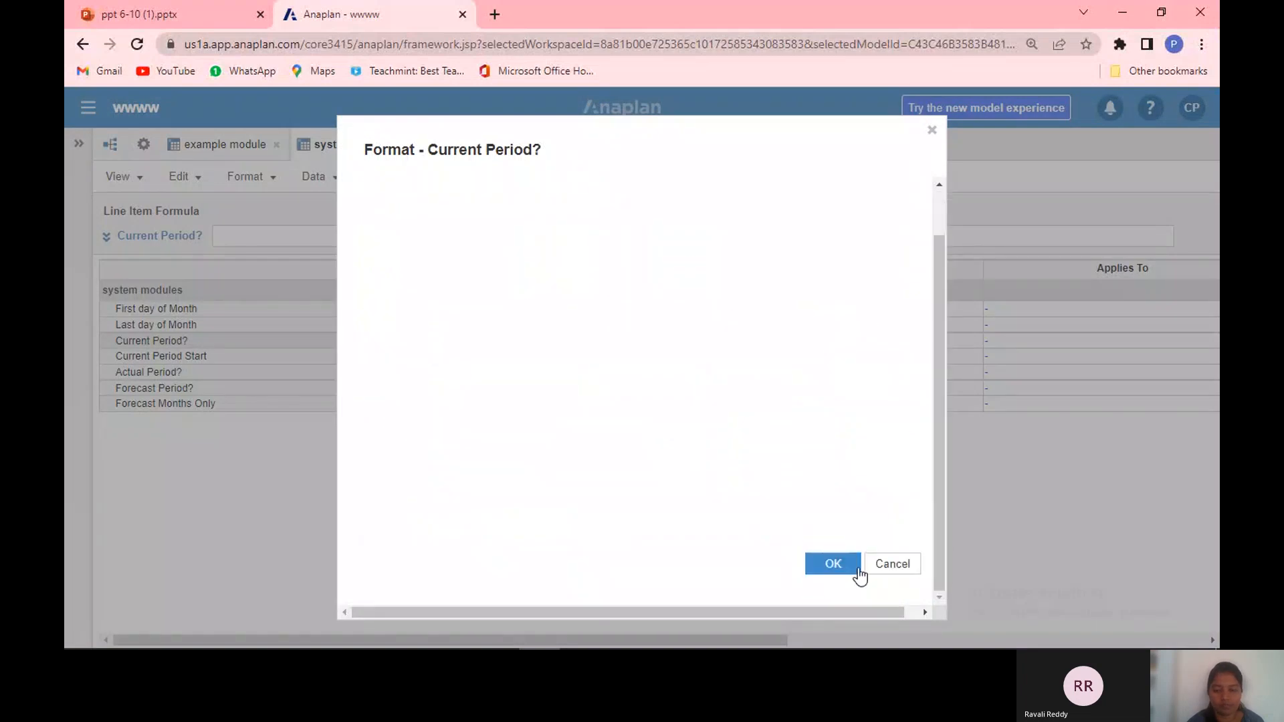
click(853, 565)
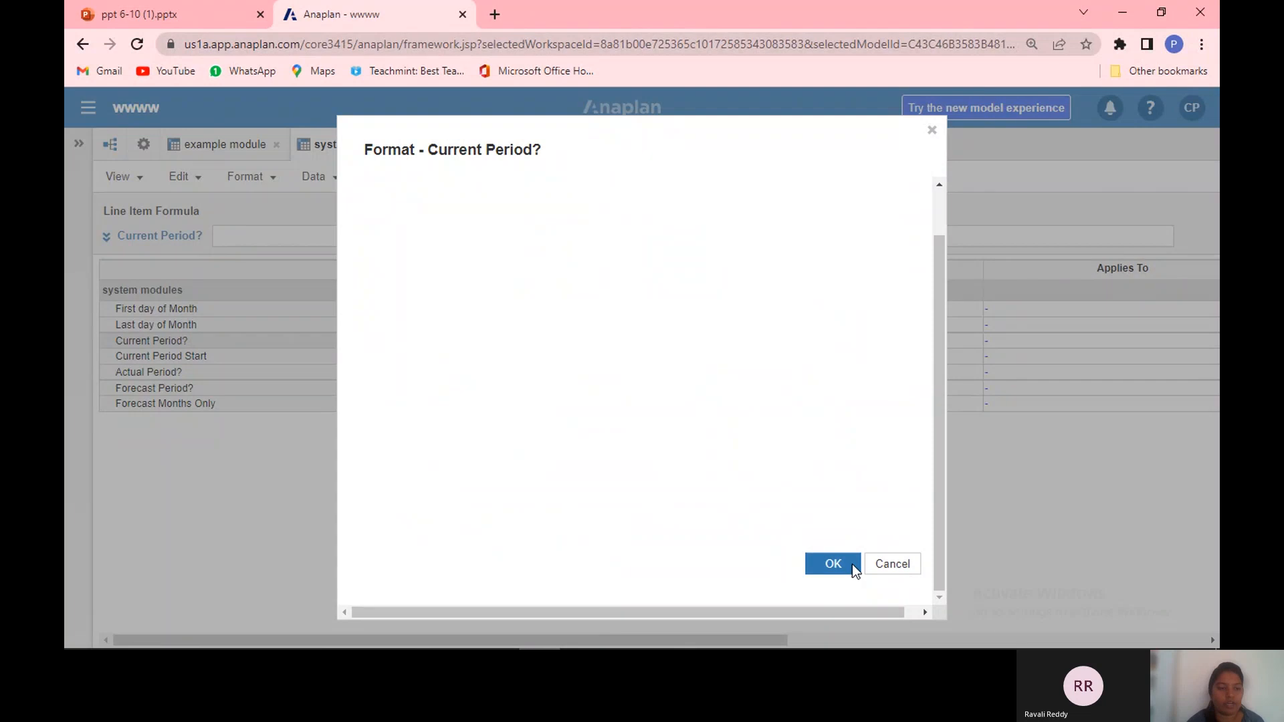
Step: Set the Current Period Start line item's format to Date
click(415, 360)
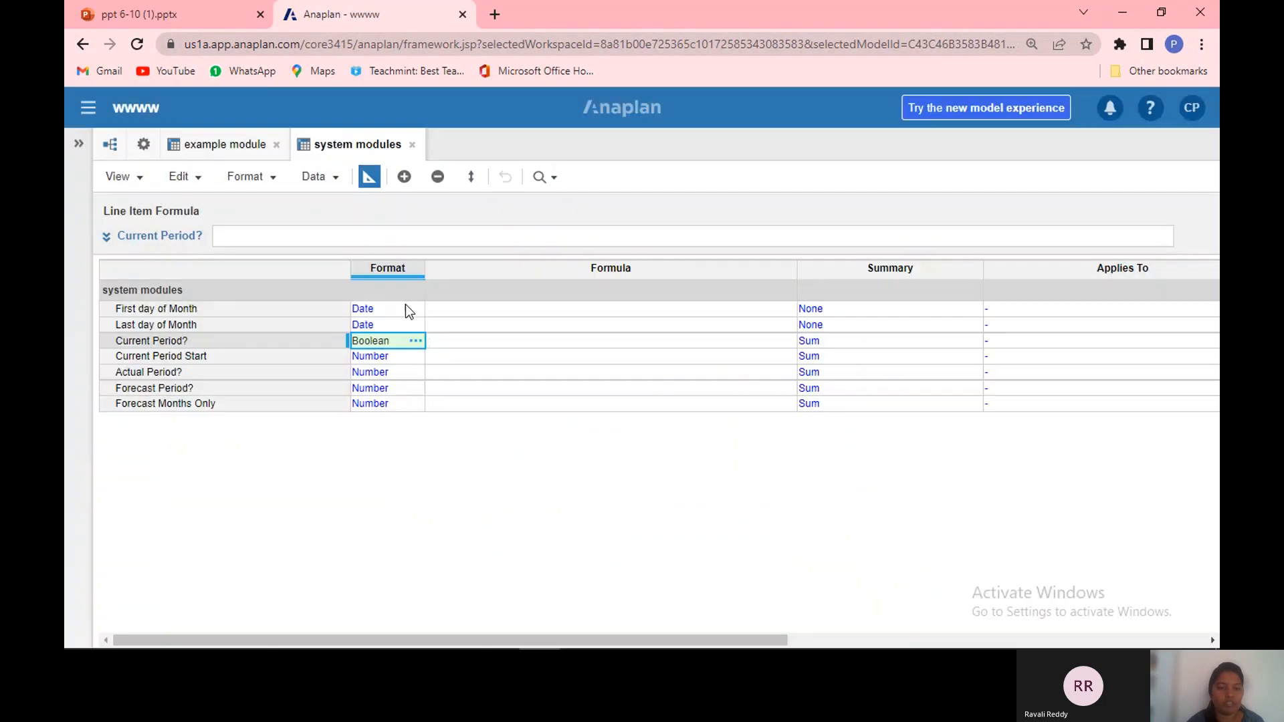
click(415, 357)
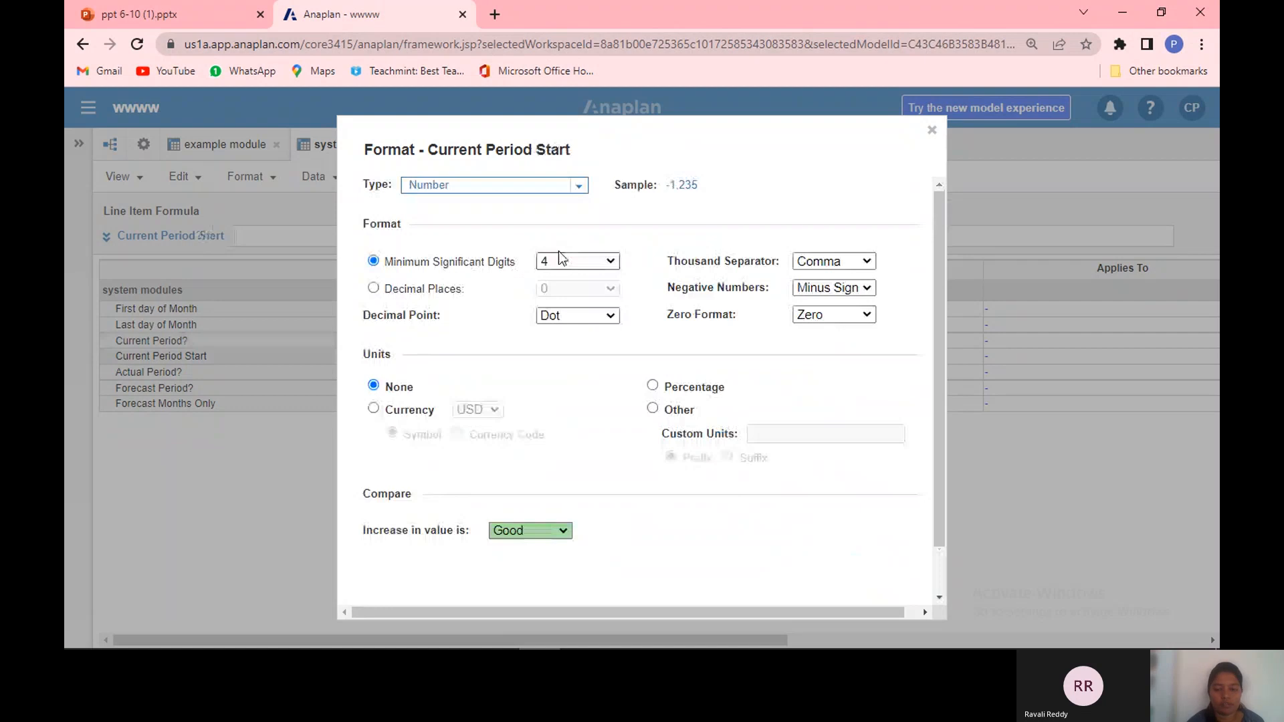
scroll(940, 592, down, 3)
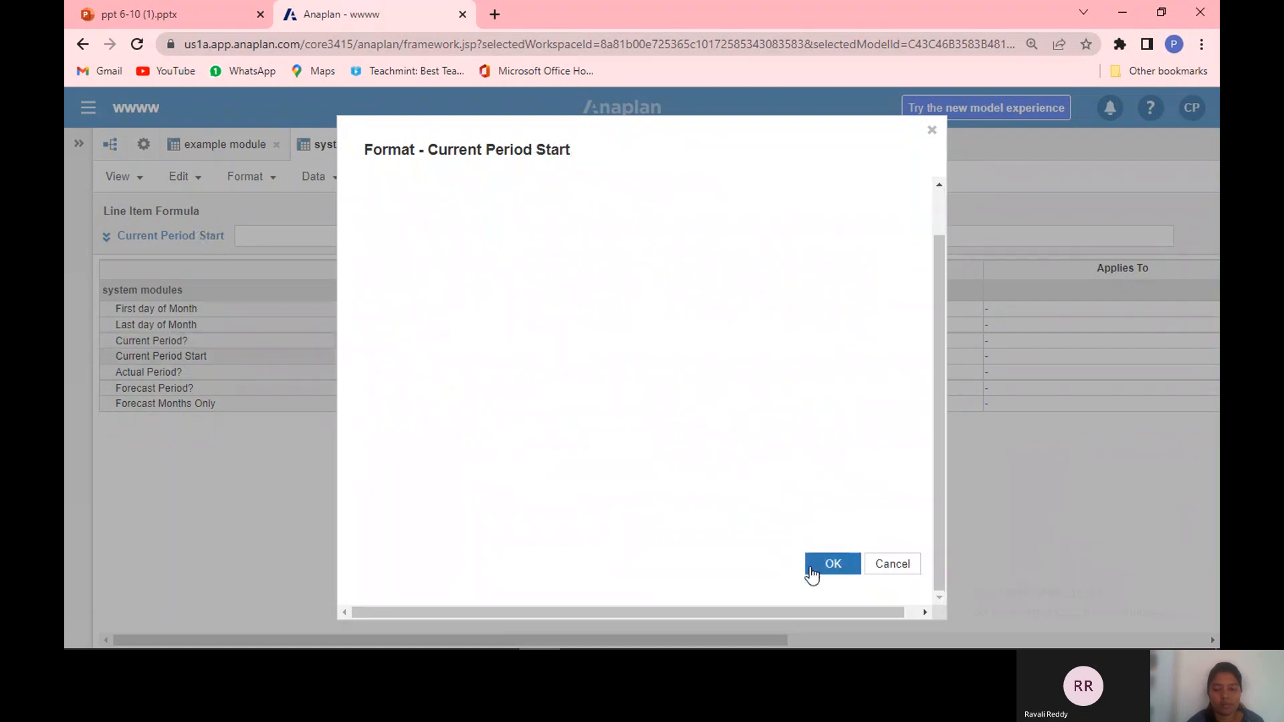
scroll(822, 570, up, 3)
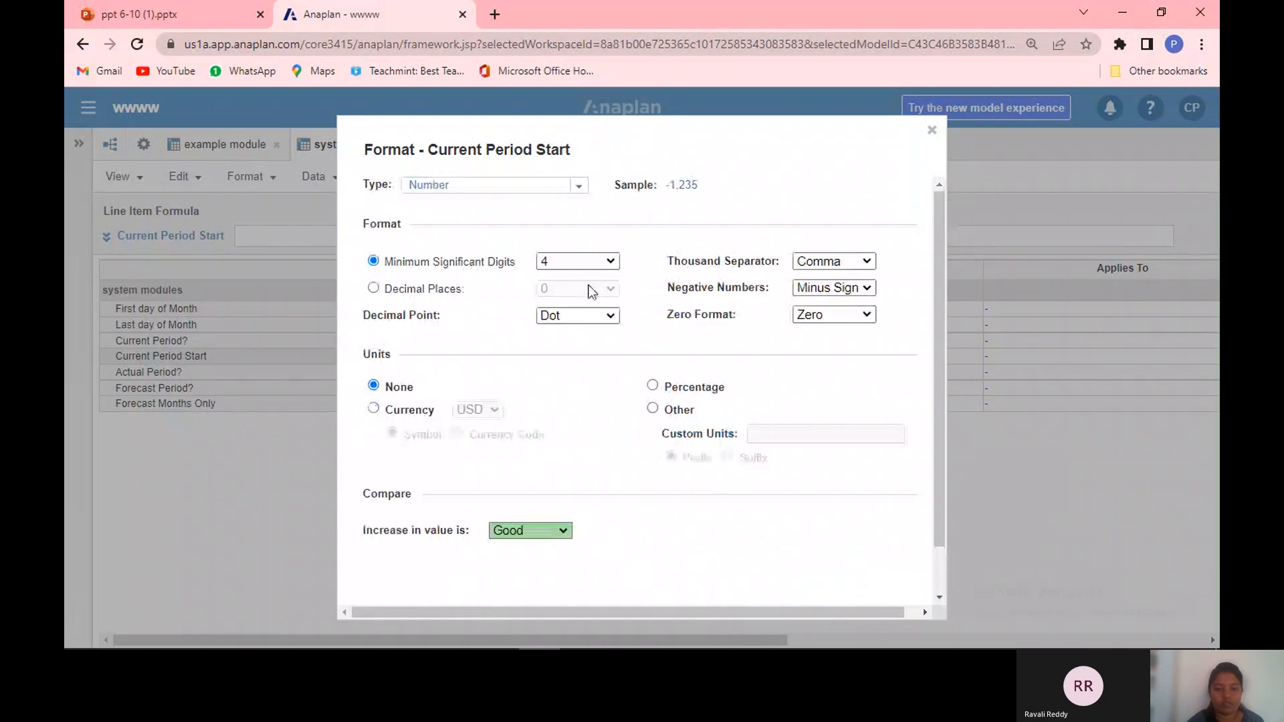
click(586, 188)
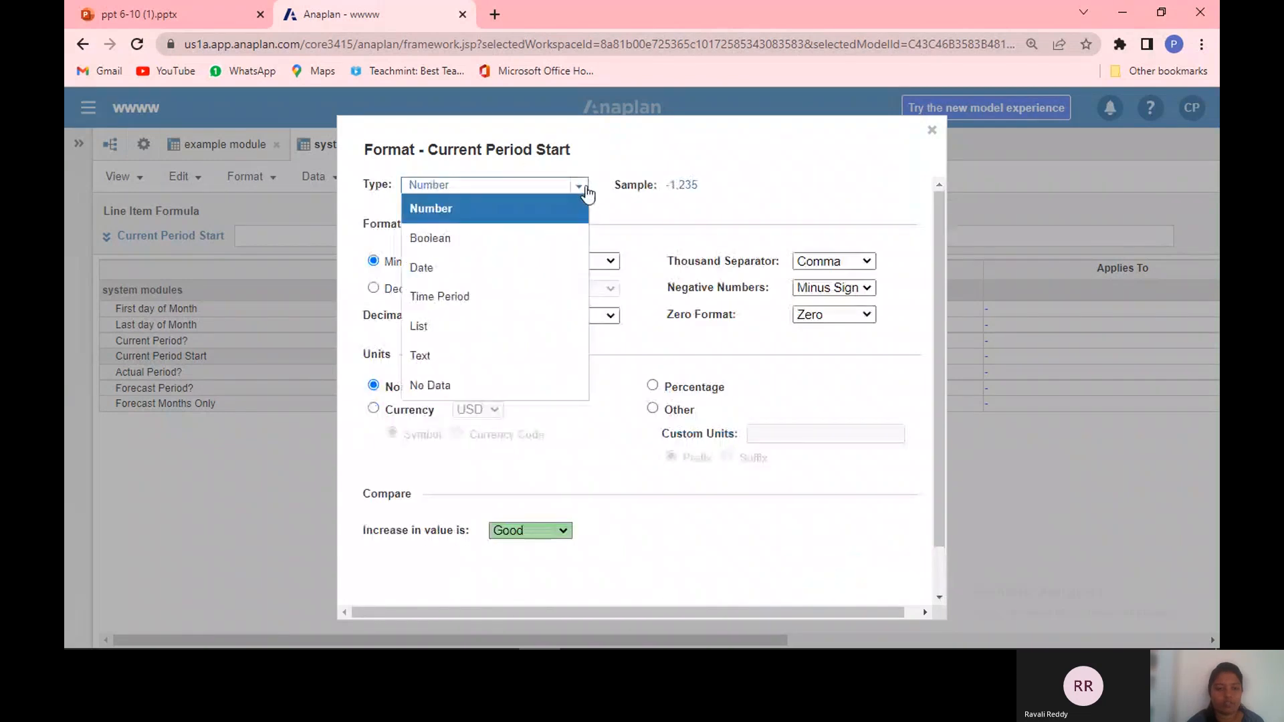
click(549, 265)
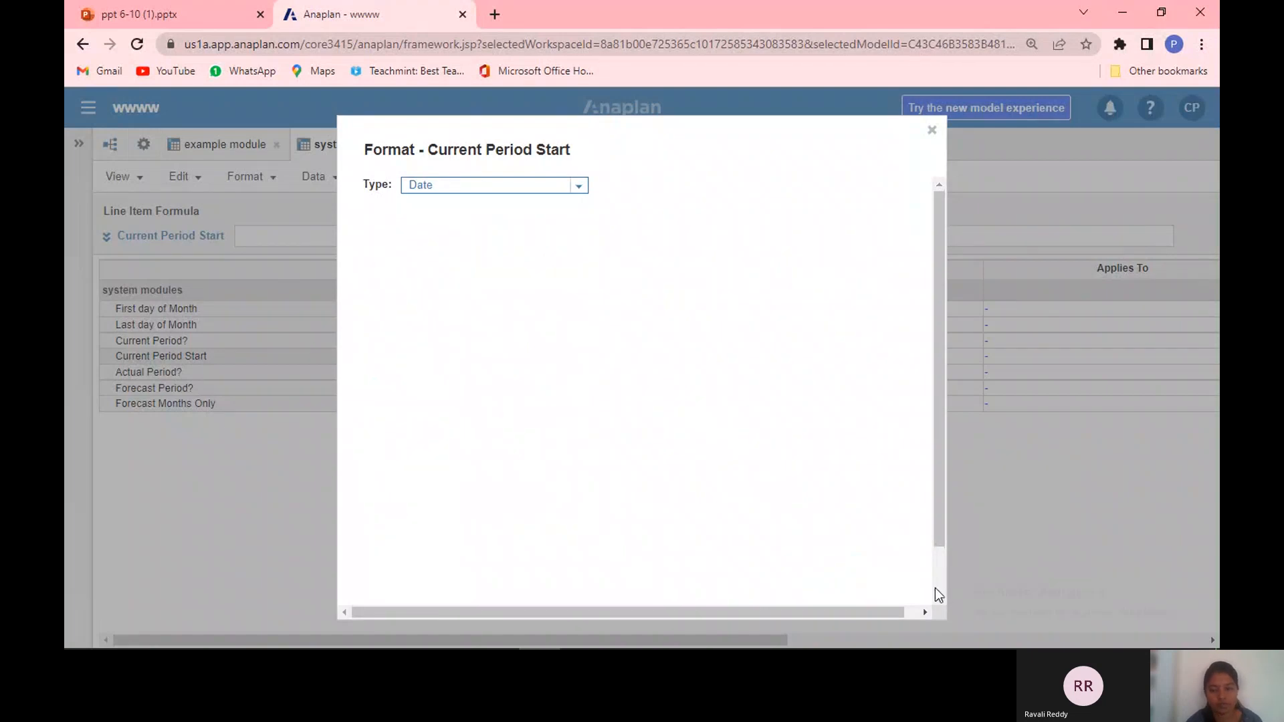
click(938, 588)
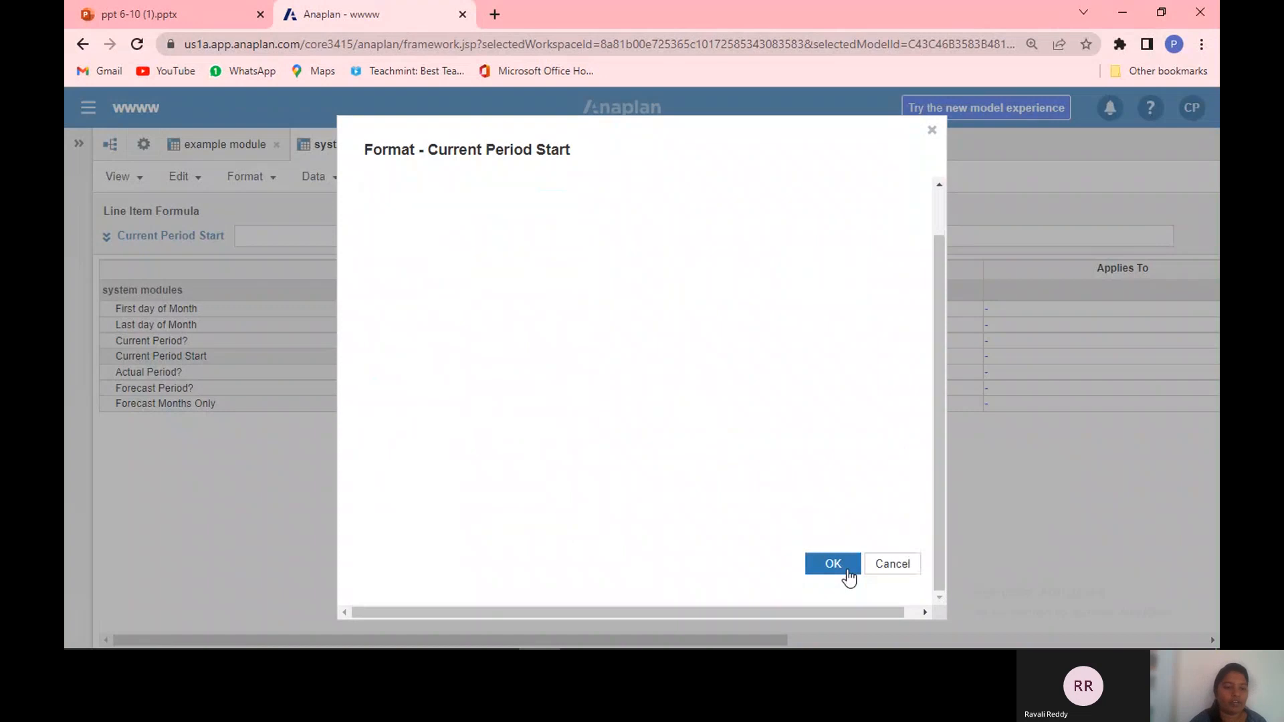
click(833, 565)
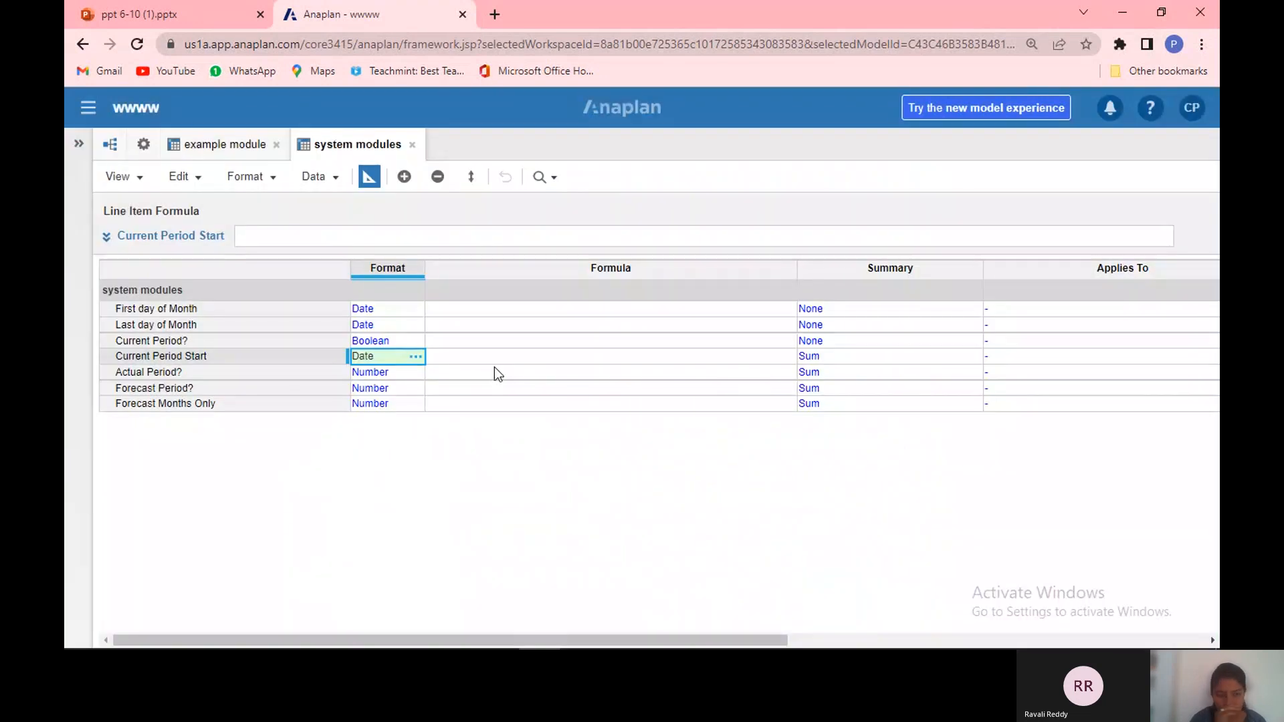
Step: Reopen the Current Period? line item's format dialog and close it without changes
click(393, 343)
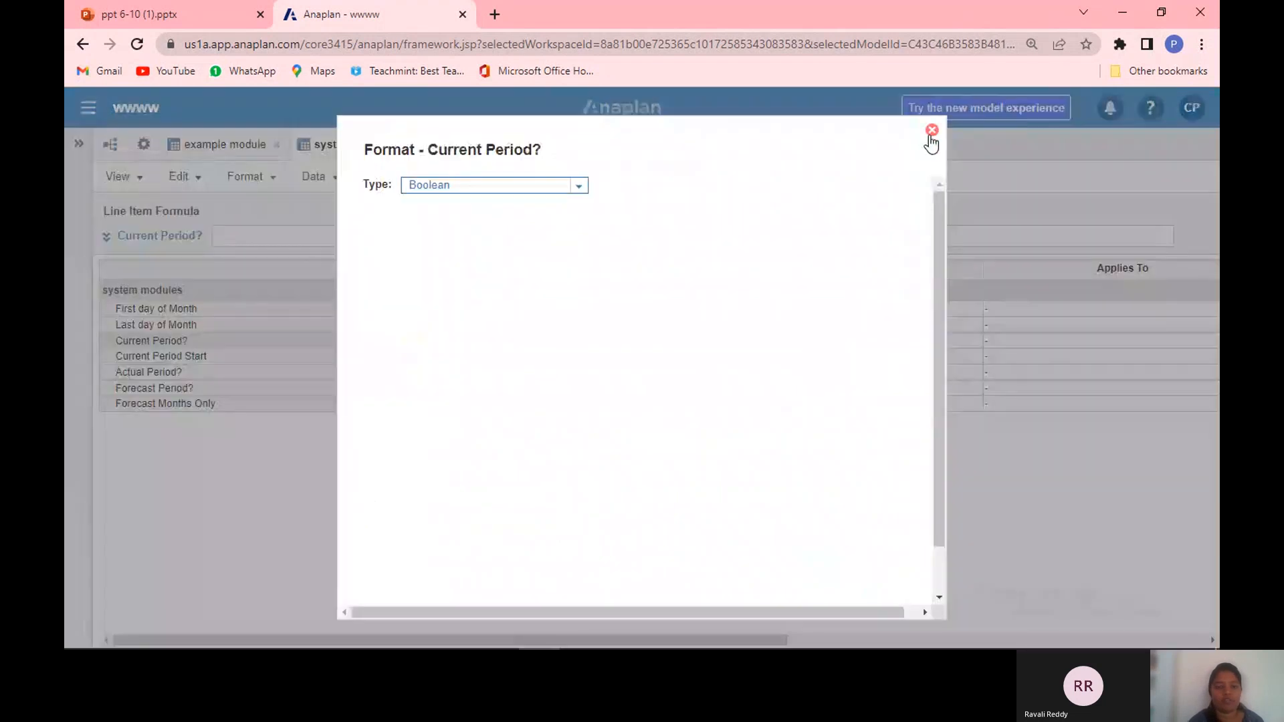
click(930, 131)
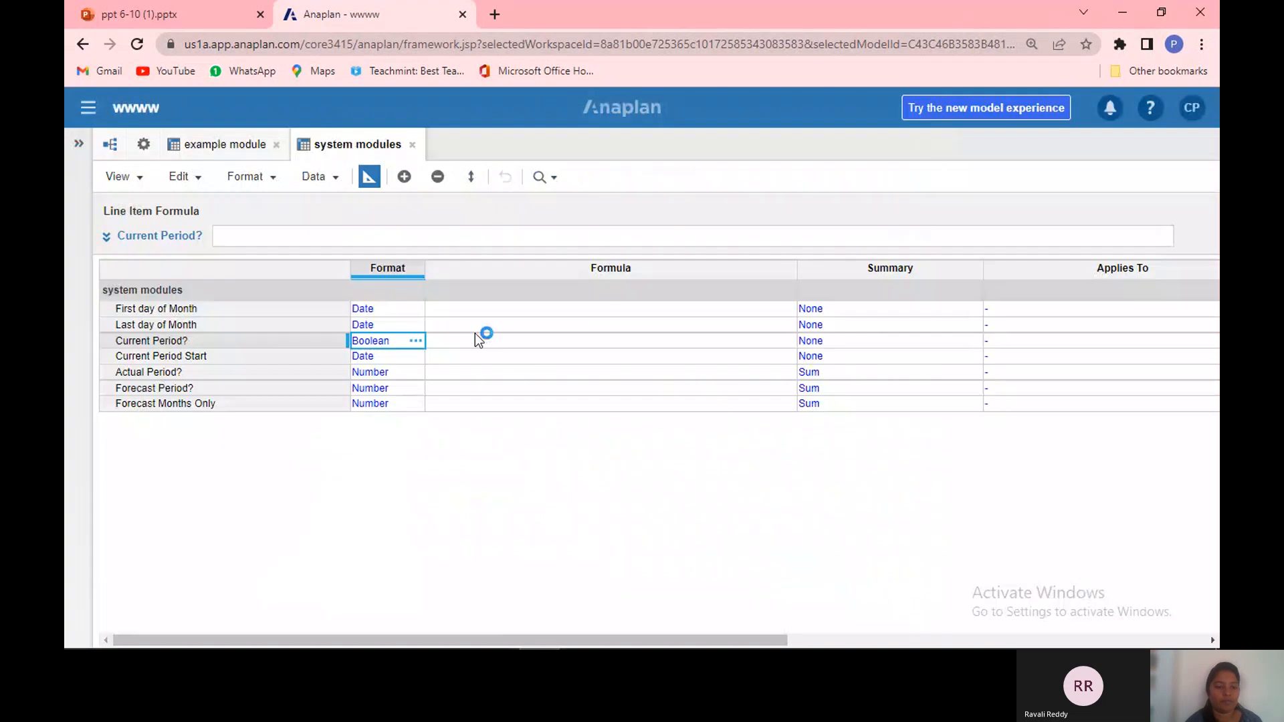
Step: Copy the Boolean format from Current Period? onto Actual Period?, Forecast Period? and Forecast Months Only
key(ctrl+c)
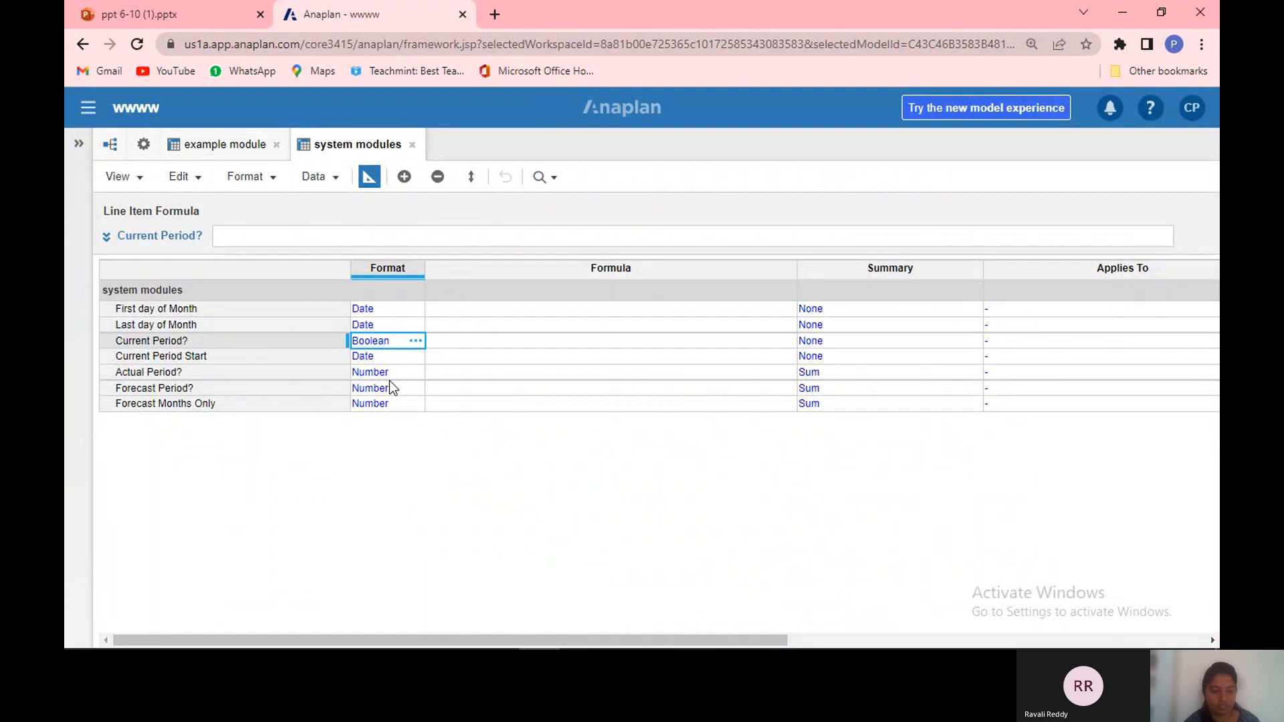
drag(406, 369, 402, 419)
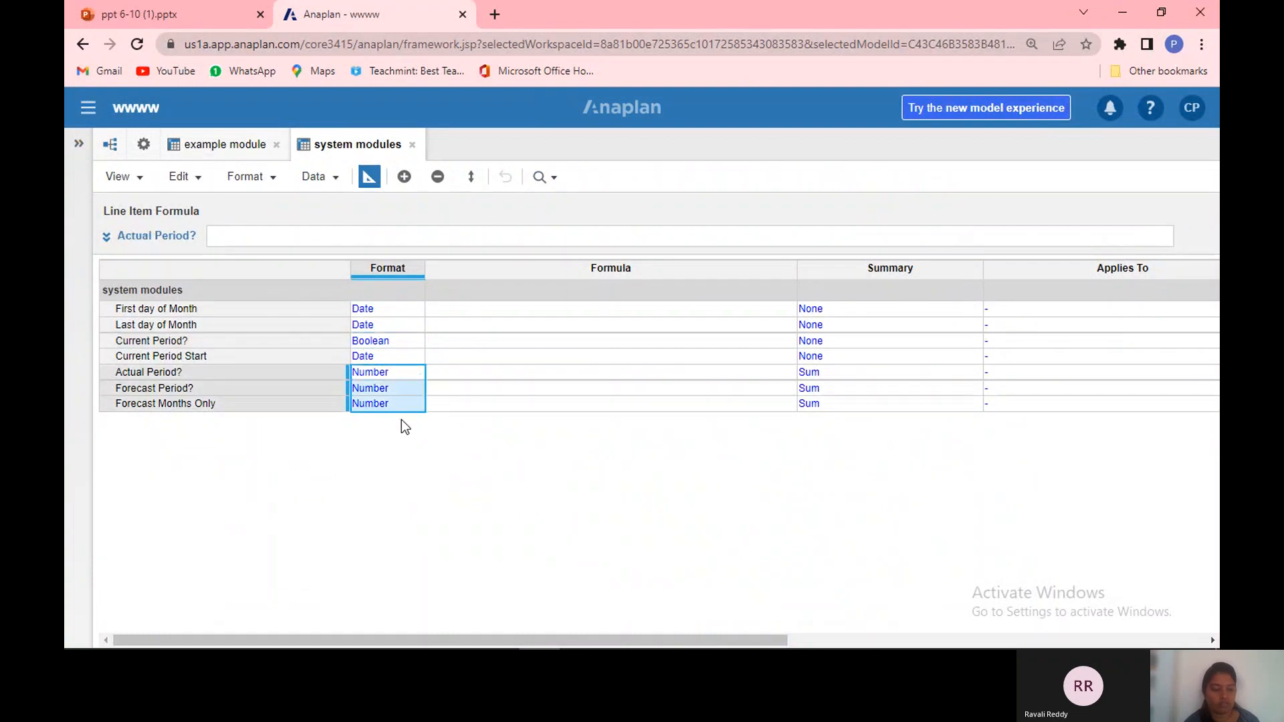
key(ctrl+v)
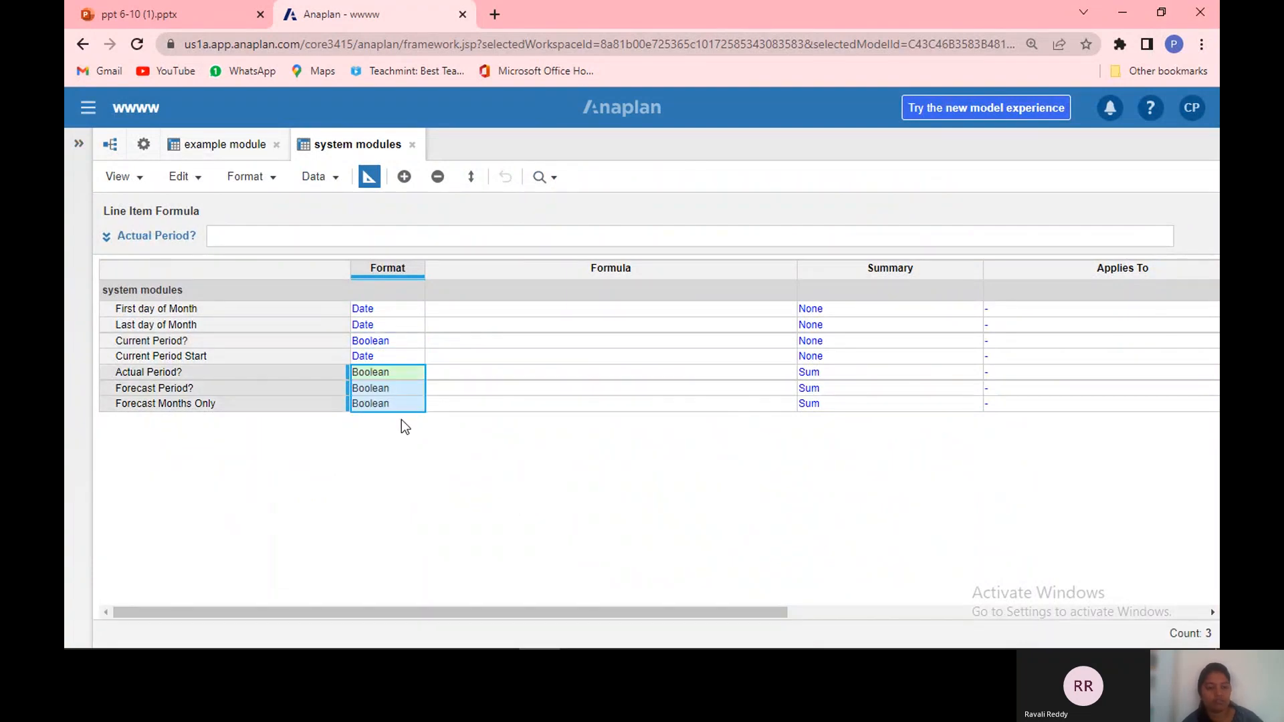
Step: Switch the system modules module from blueprint view to grid view
click(475, 358)
click(399, 327)
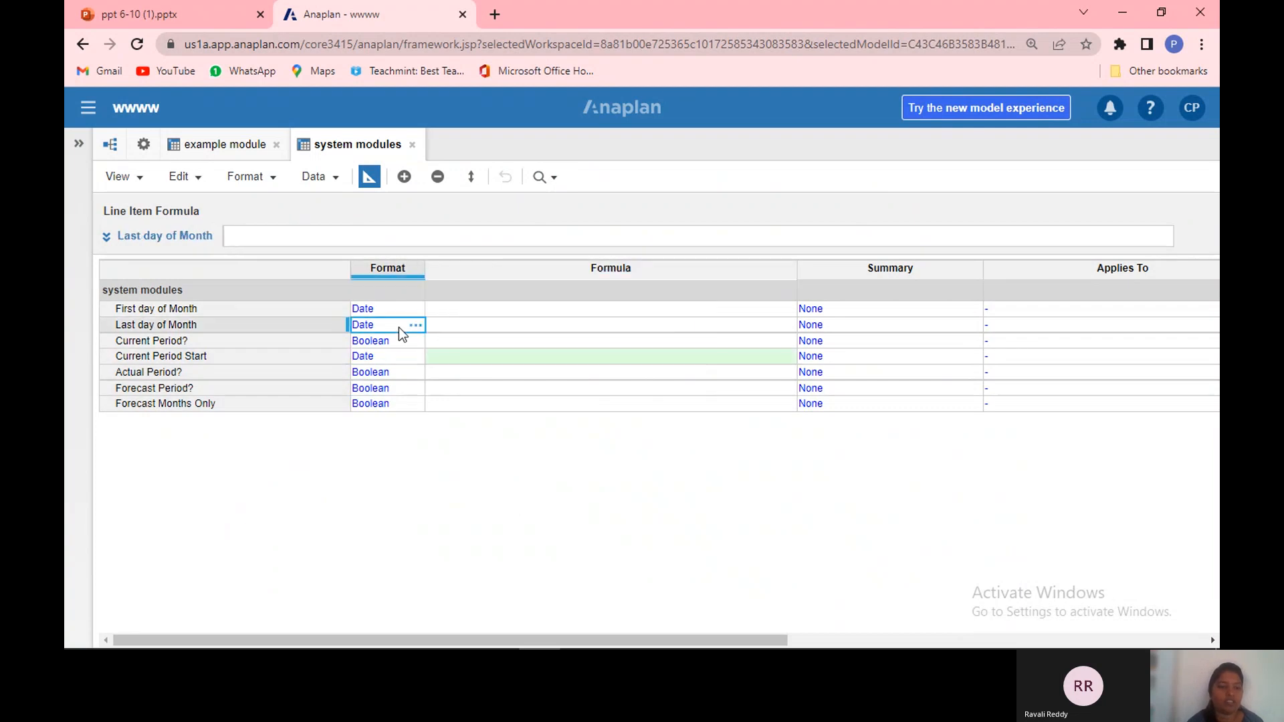
click(399, 315)
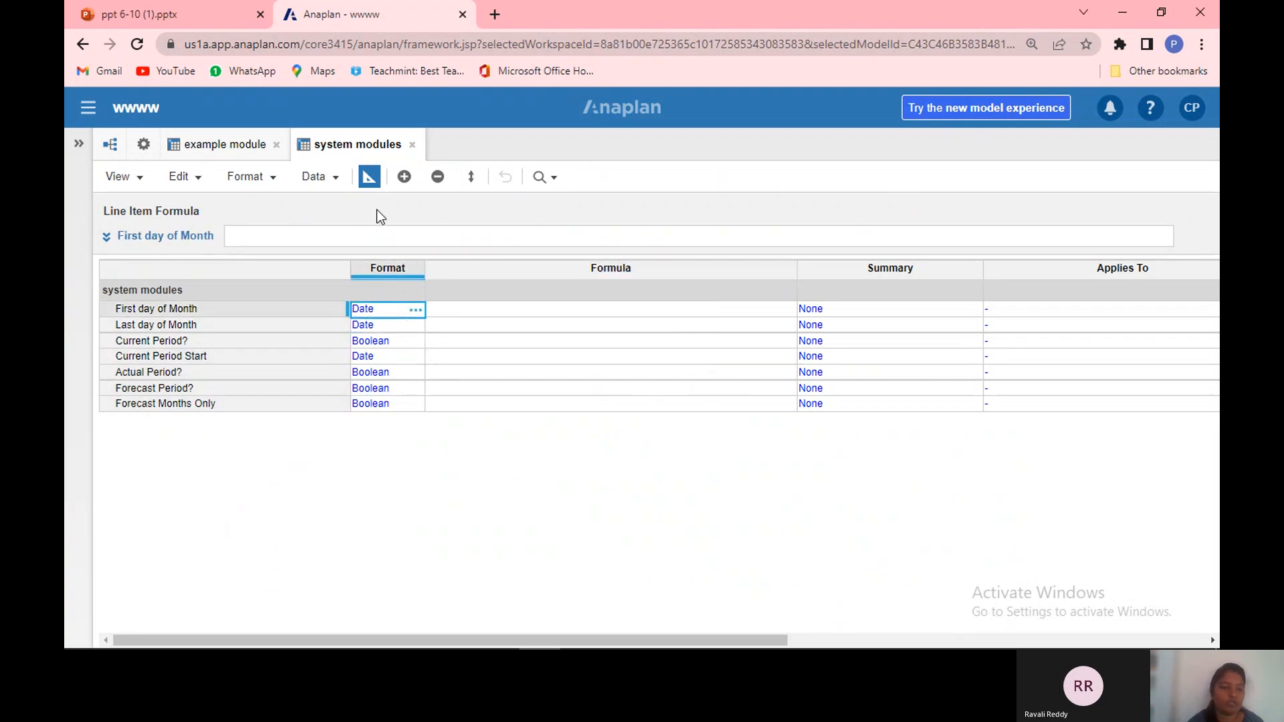
click(369, 178)
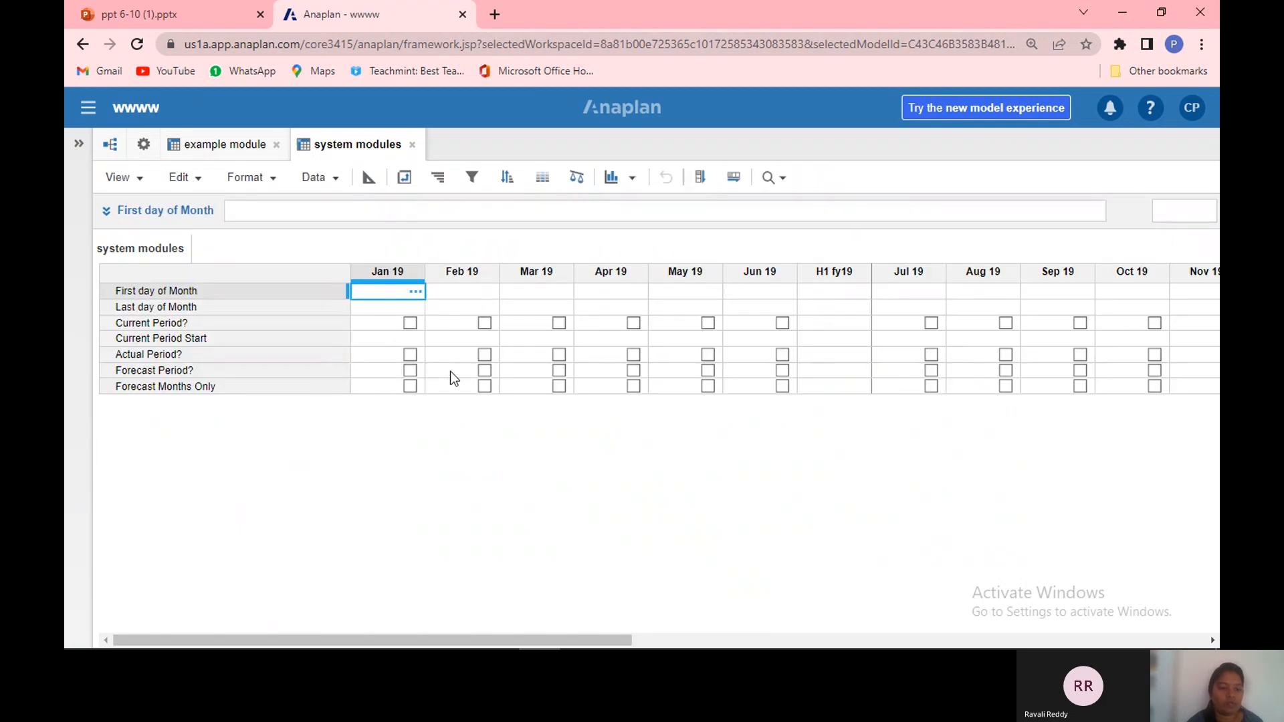
Step: Set the First day of Month line item's formula to START()
click(410, 385)
click(410, 386)
click(294, 295)
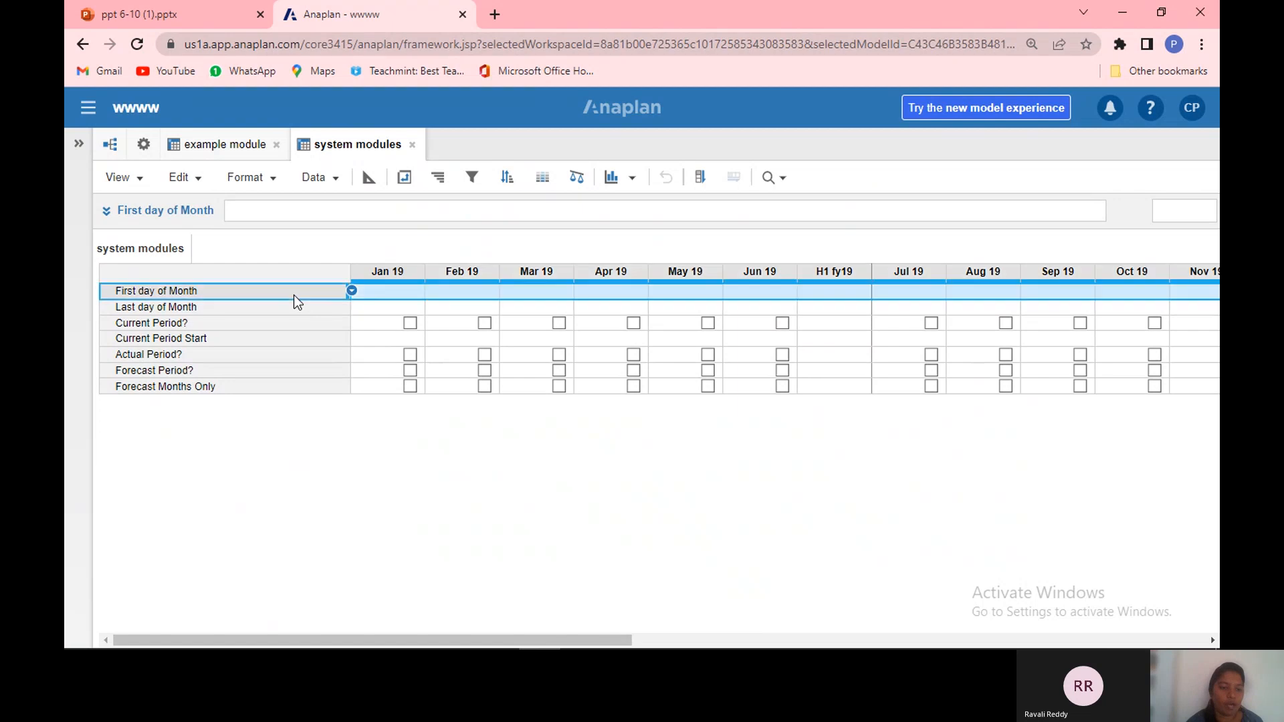
click(284, 212)
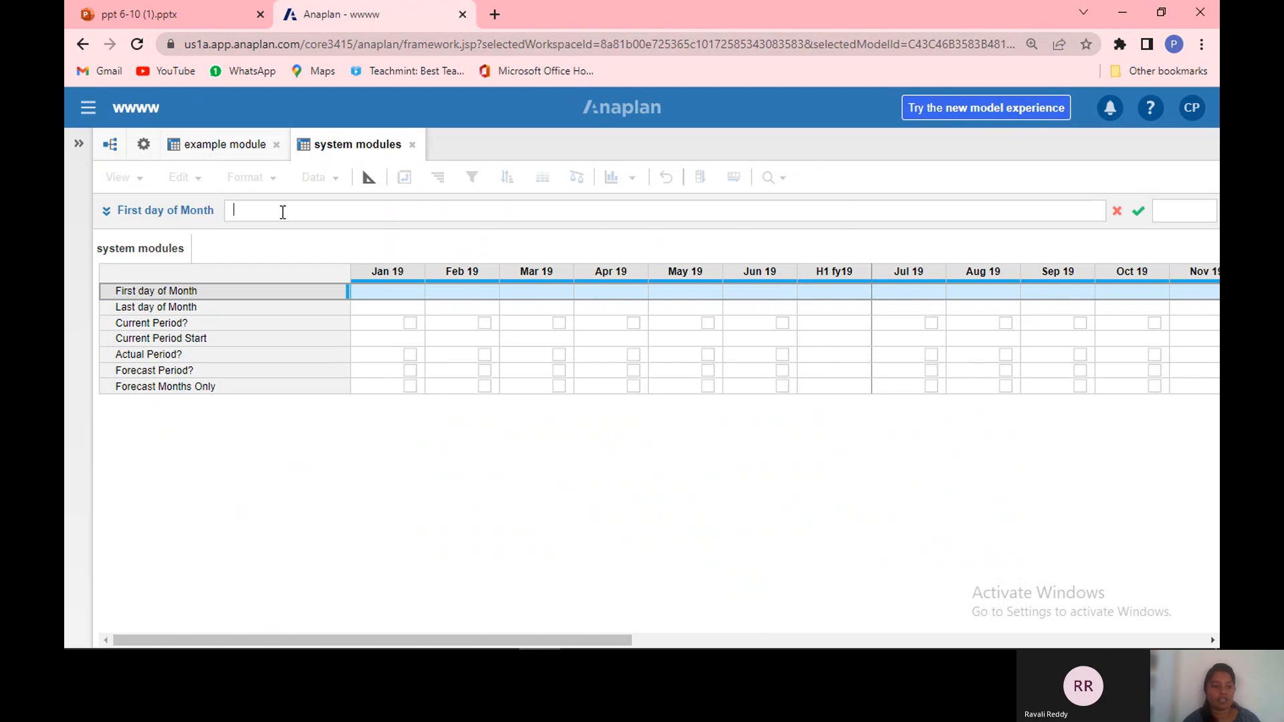
text(start(0)
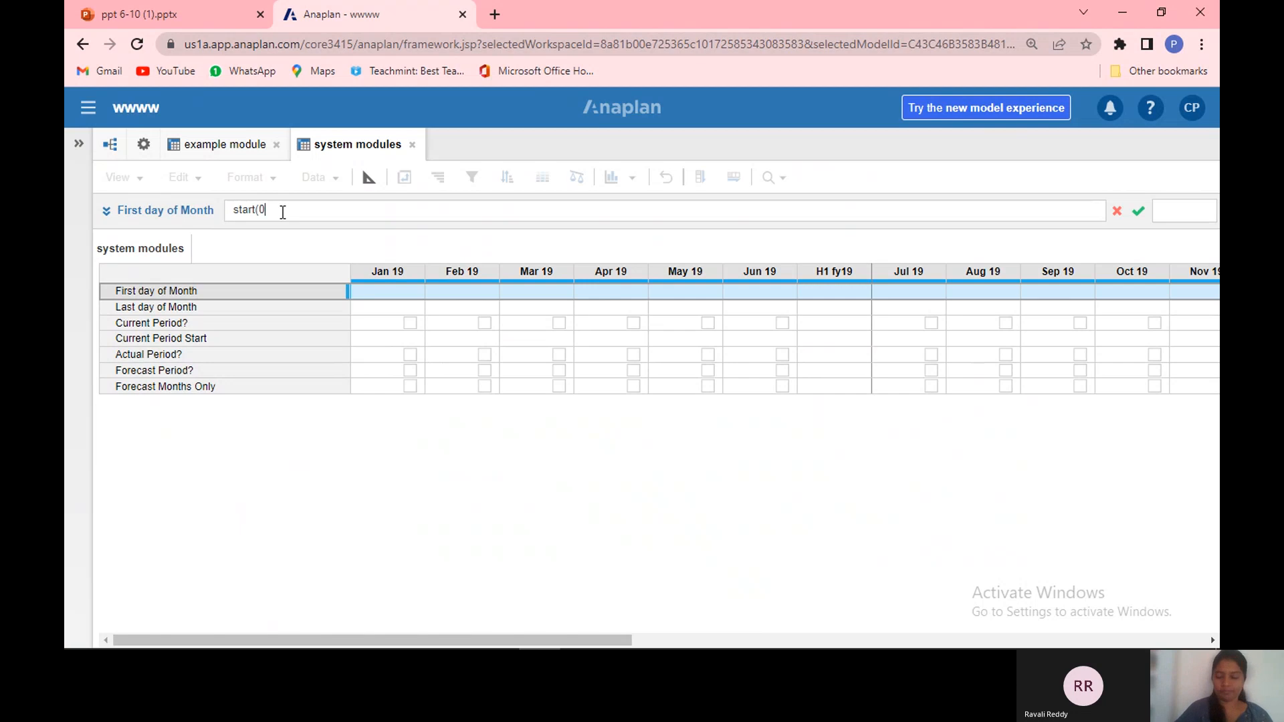
key(BackSpace)
text())
key(Return)
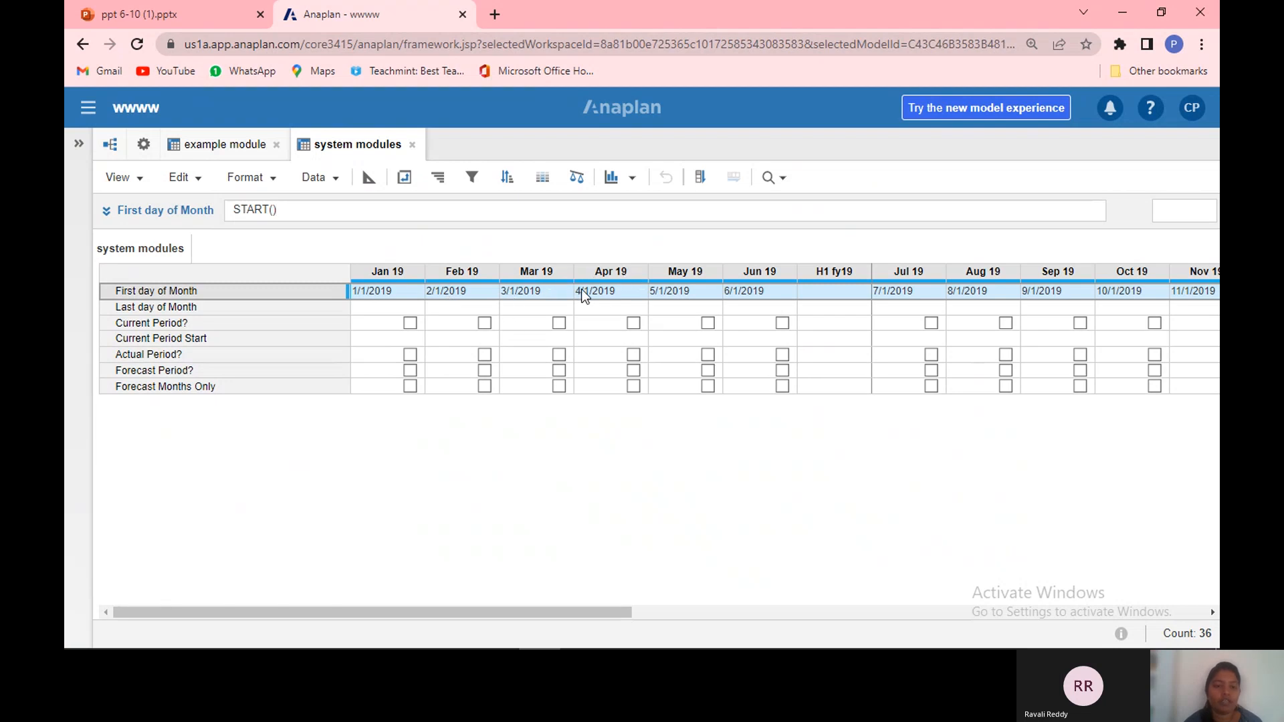
Step: Set the Last day of Month line item's formula to END()
click(382, 302)
click(272, 307)
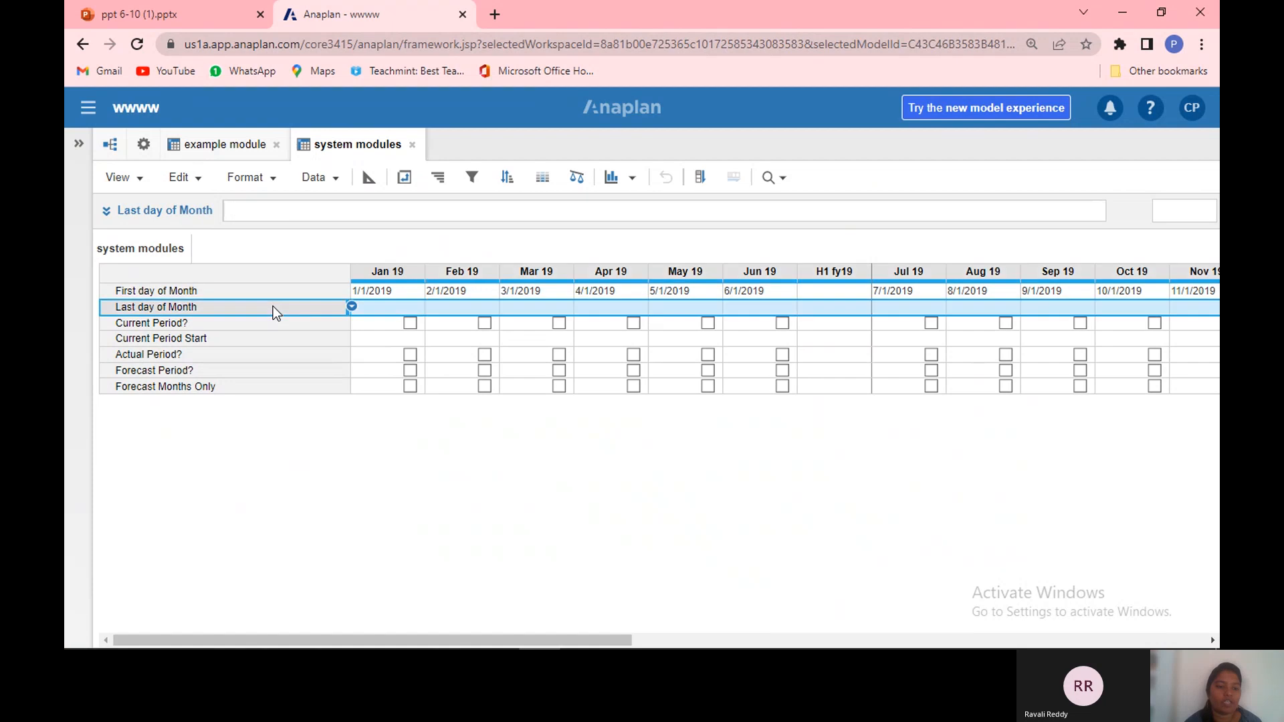
click(247, 209)
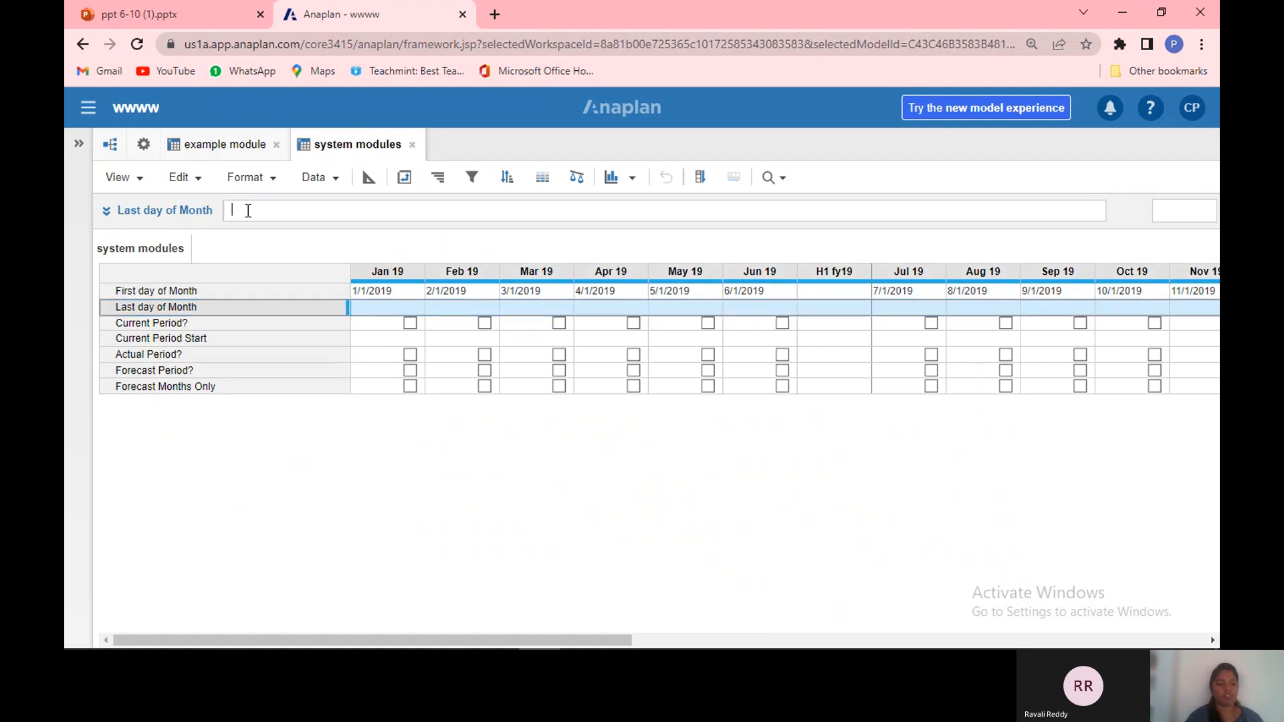
text(end()
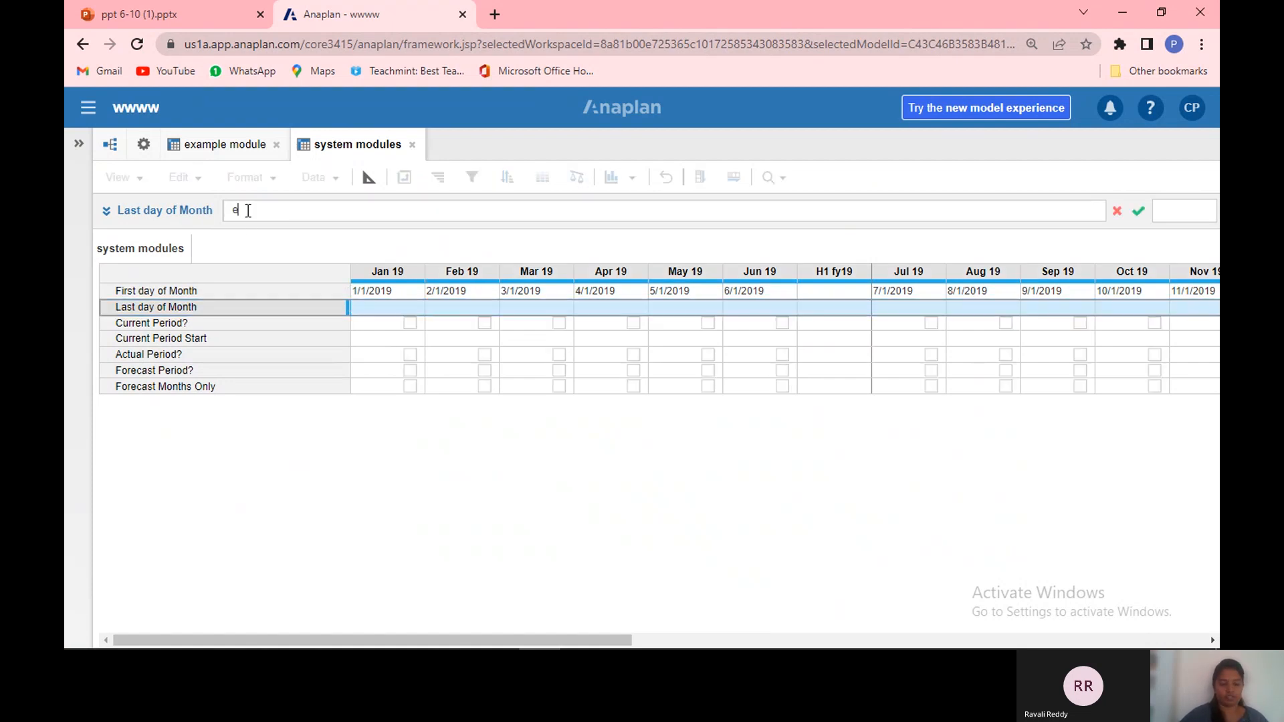
text())
key(Return)
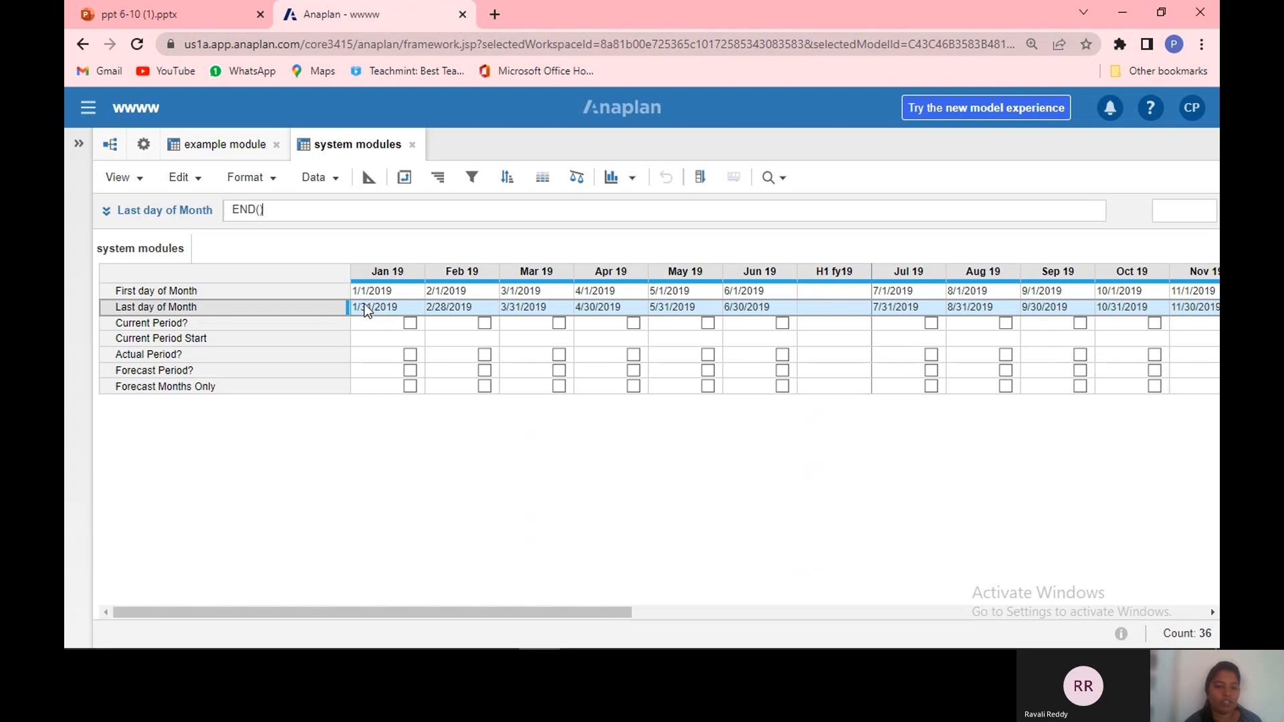
Step: Set the Current Period? line item's formula to CURRENTPERIODSTART() = START()
click(451, 311)
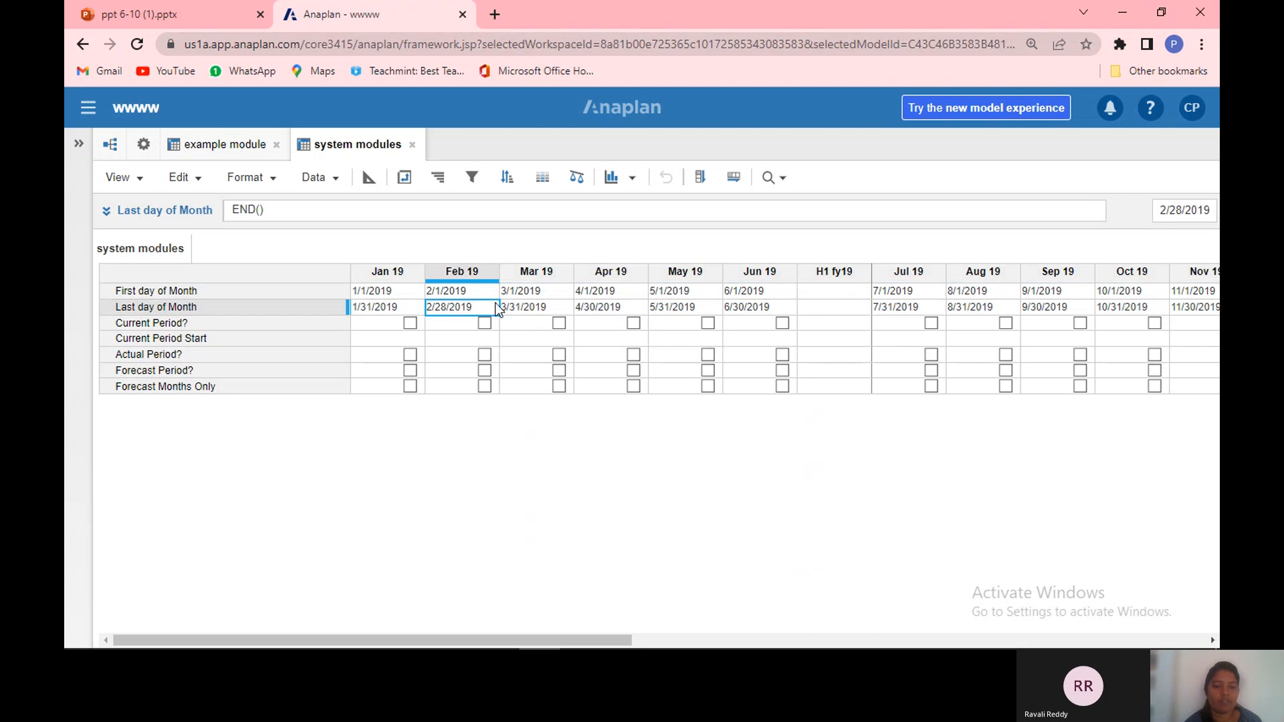
click(256, 324)
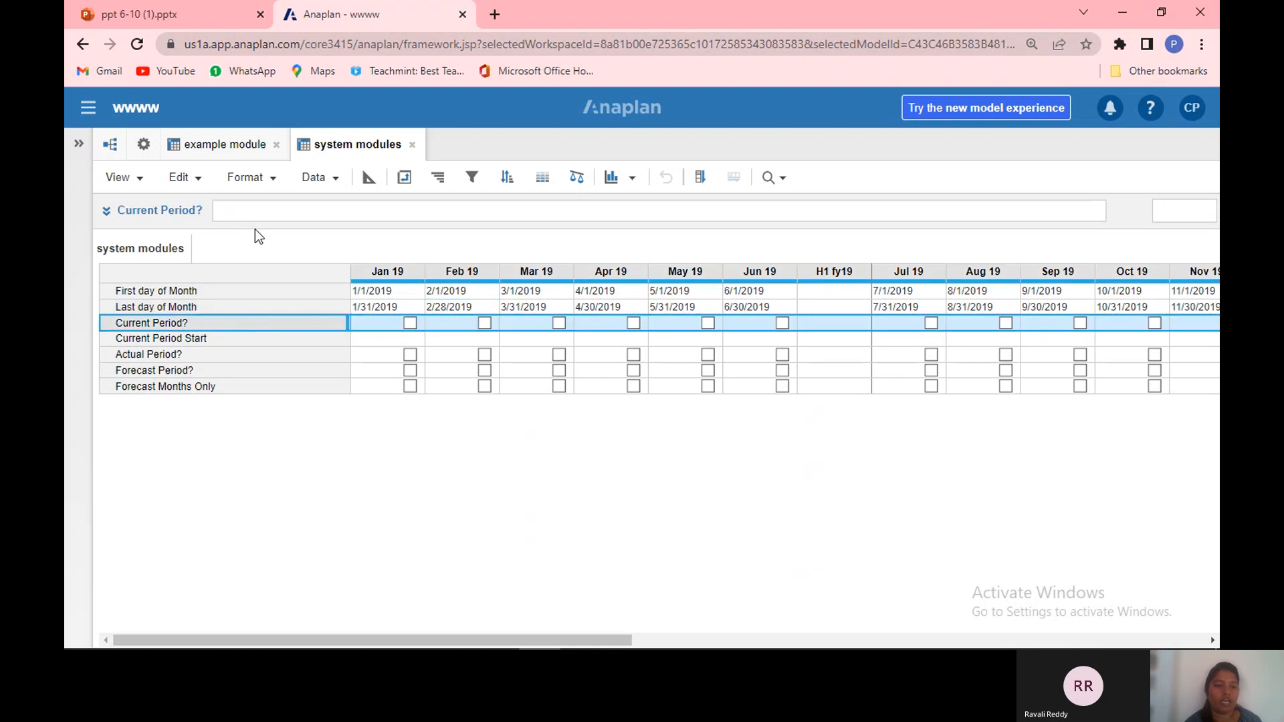
click(258, 211)
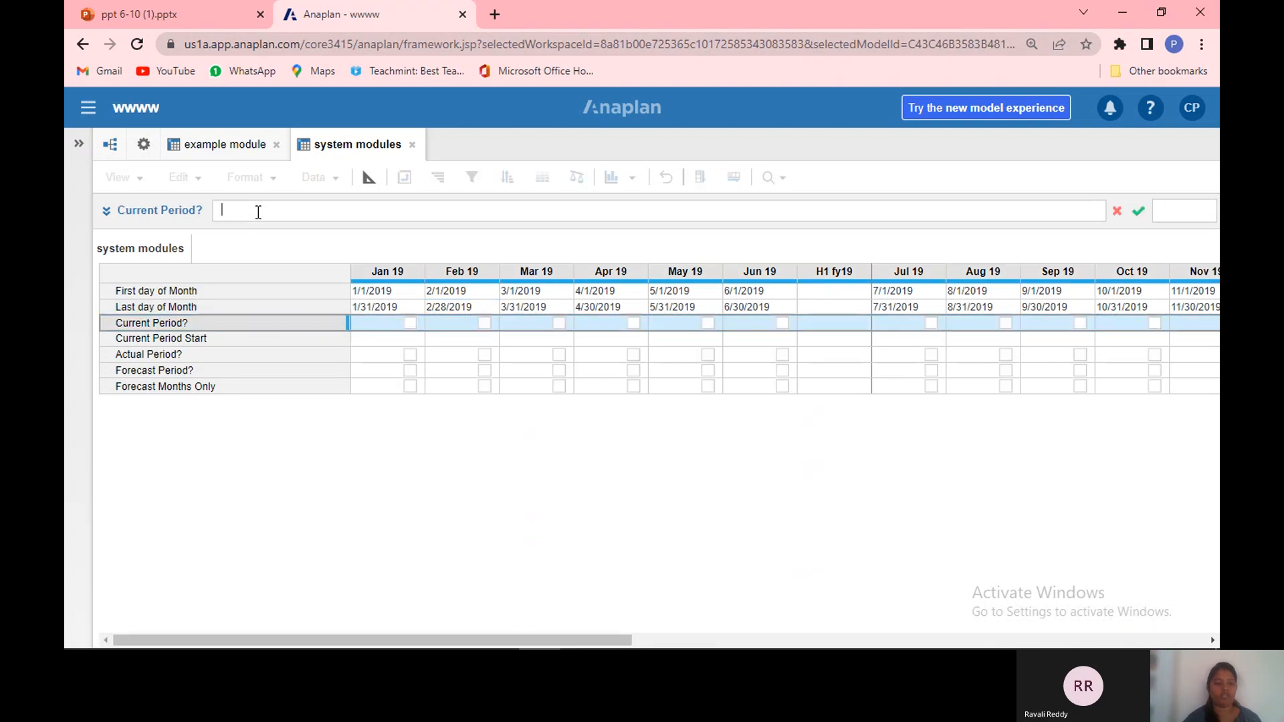
text(c)
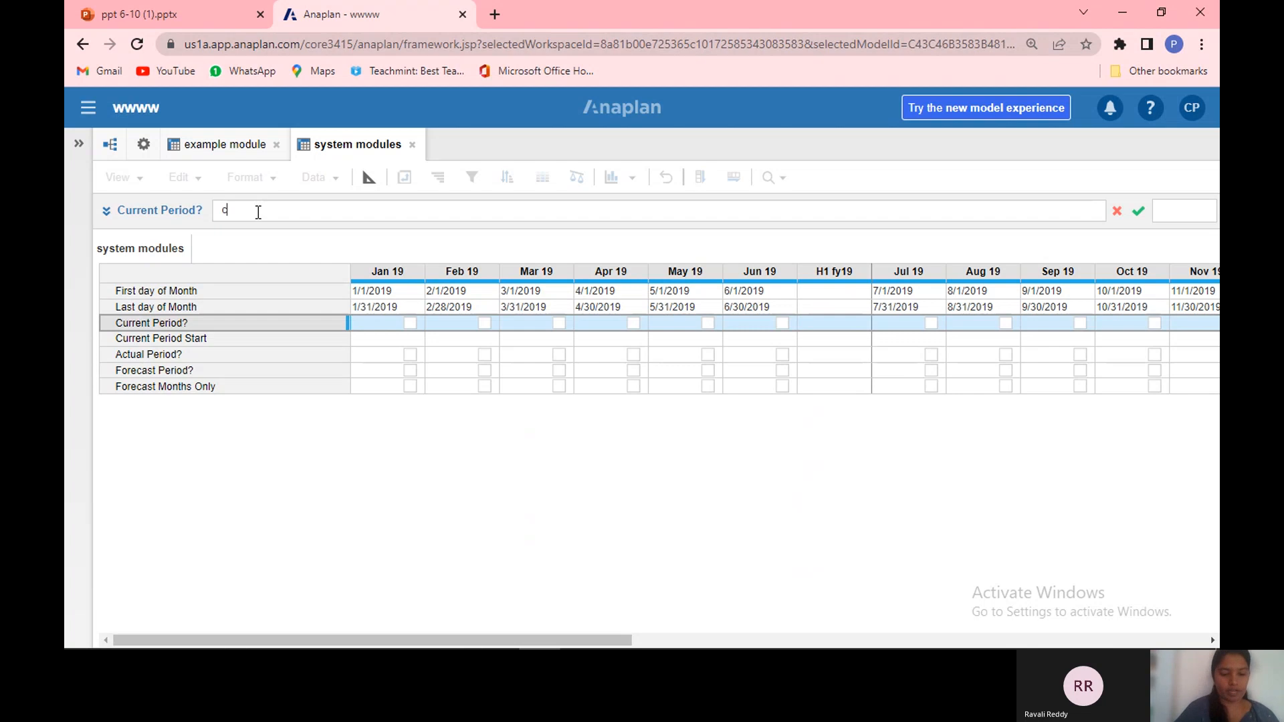
text(urrentPer)
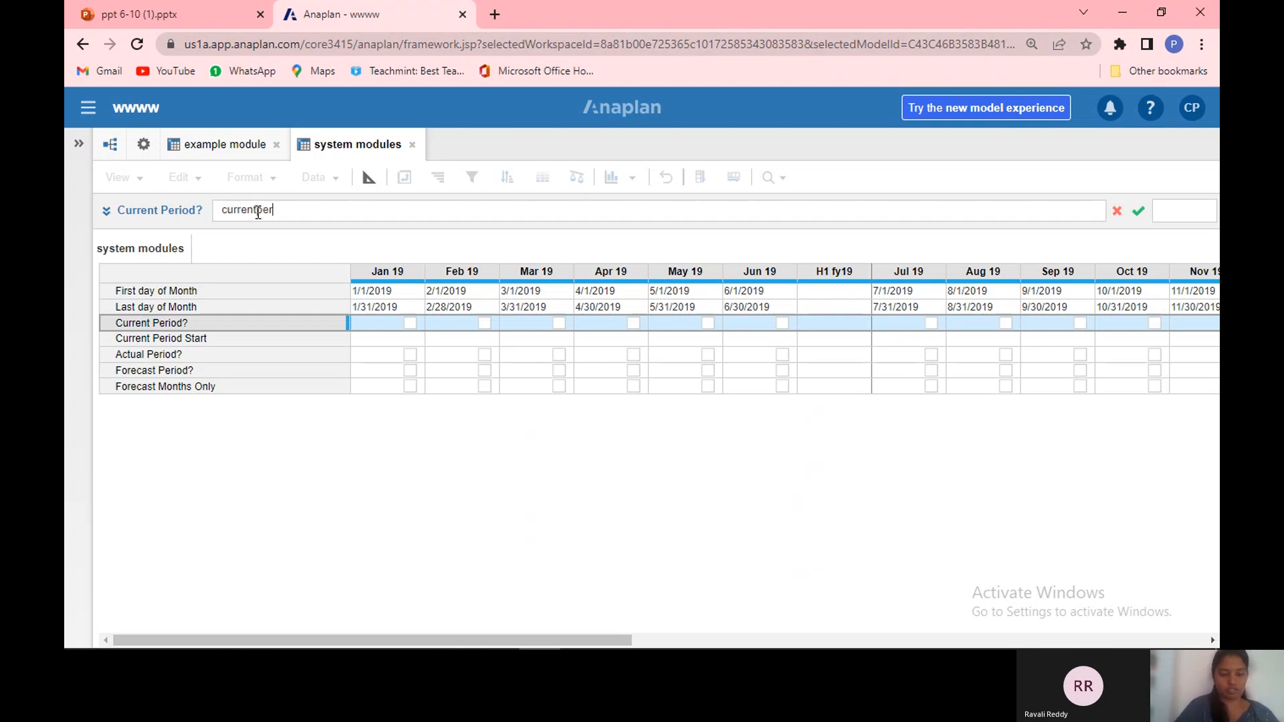
text(iodstart)
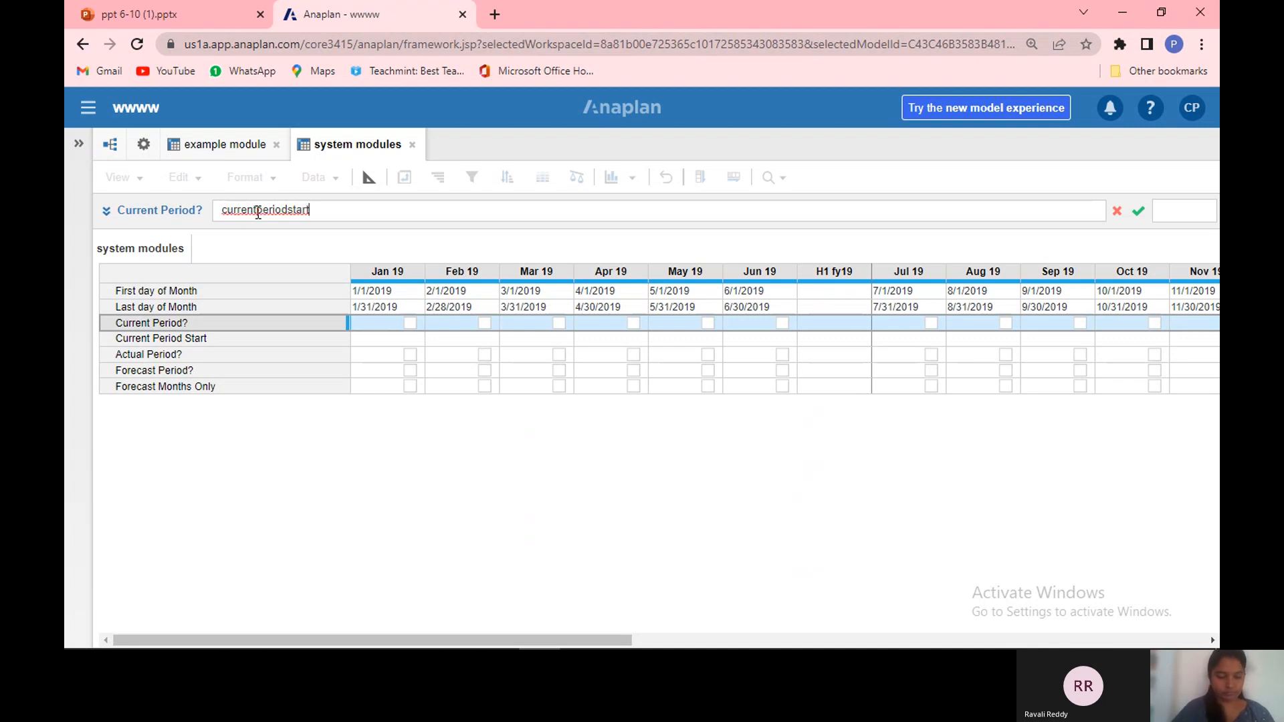
text(9)
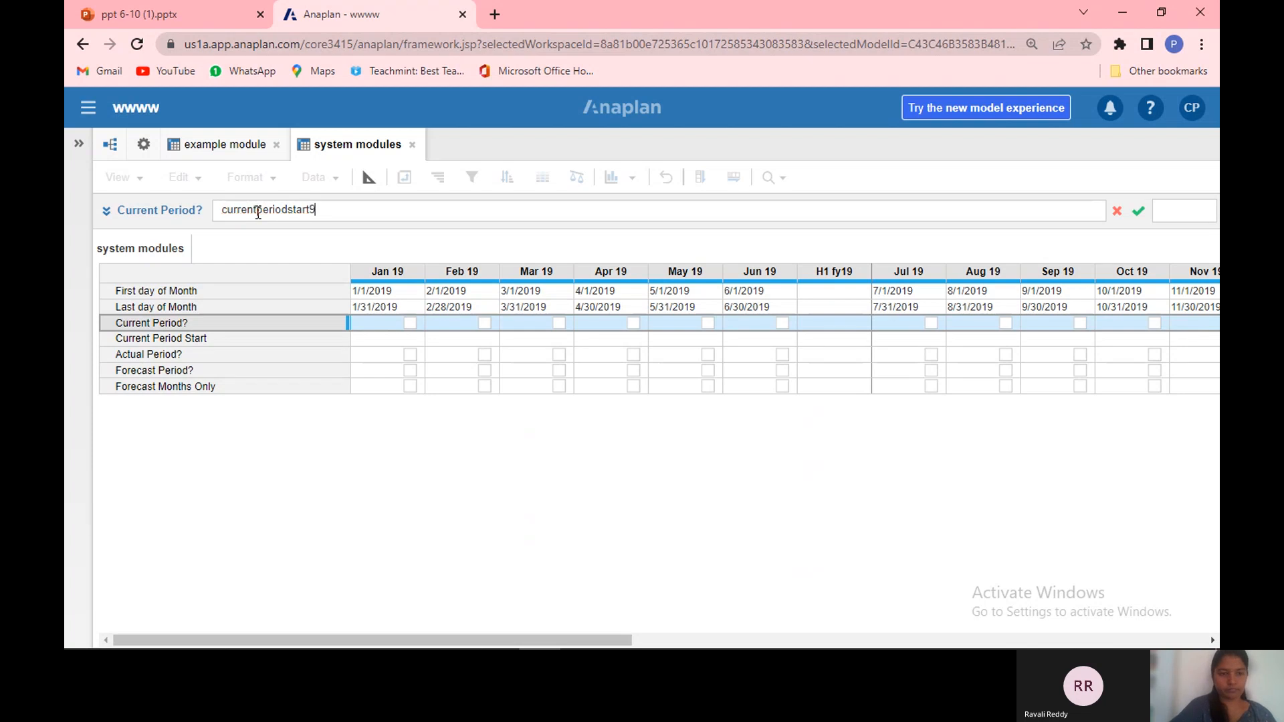
key(BackSpace)
text())
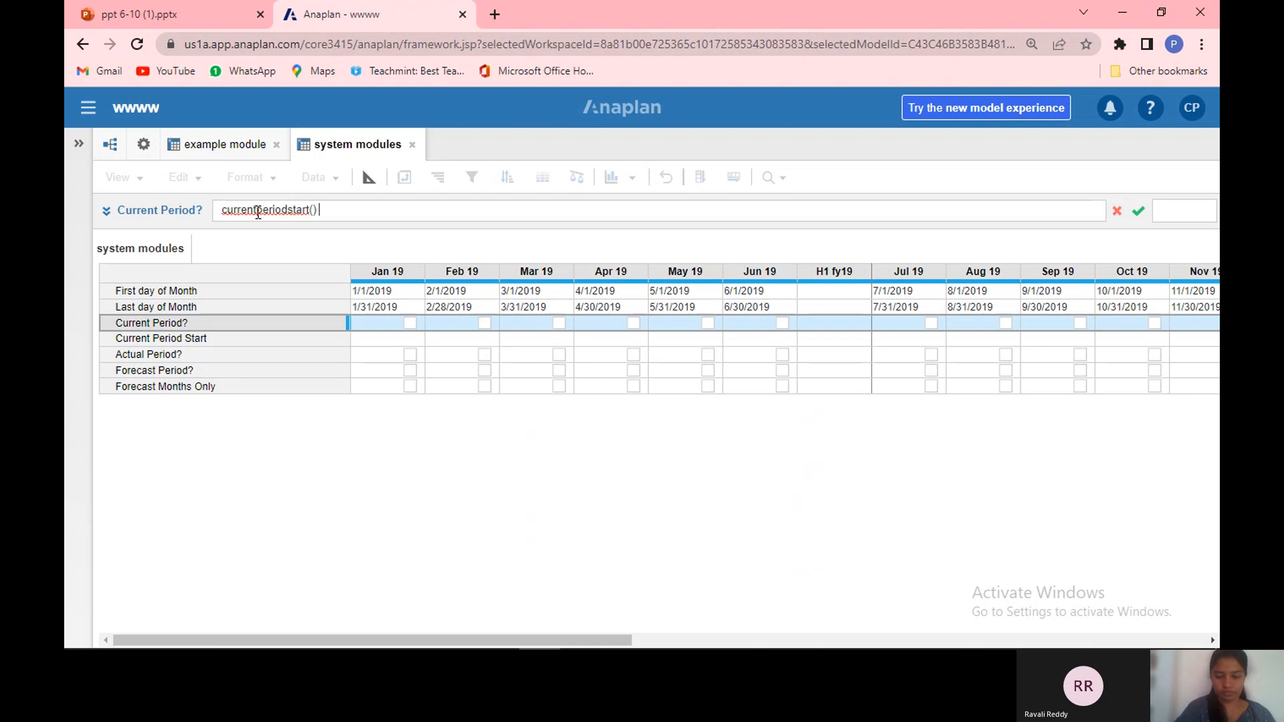
text( +)
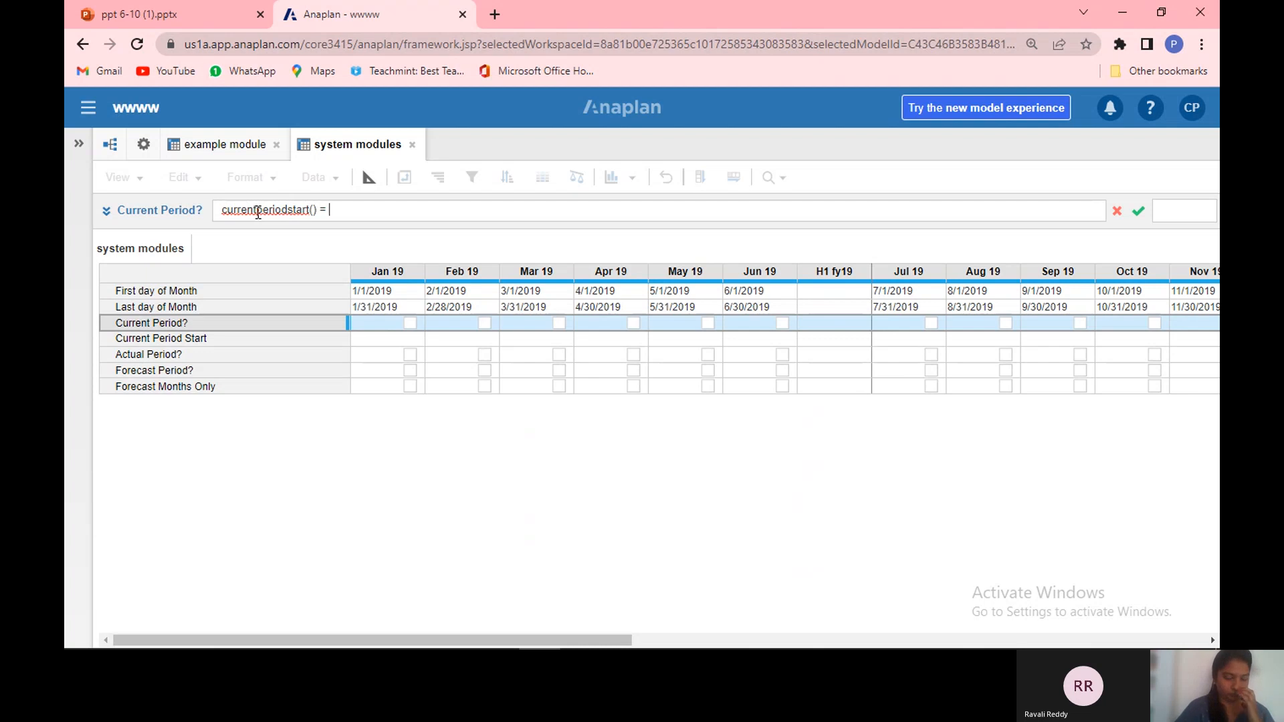
text( d)
key(BackSpace)
text(start)
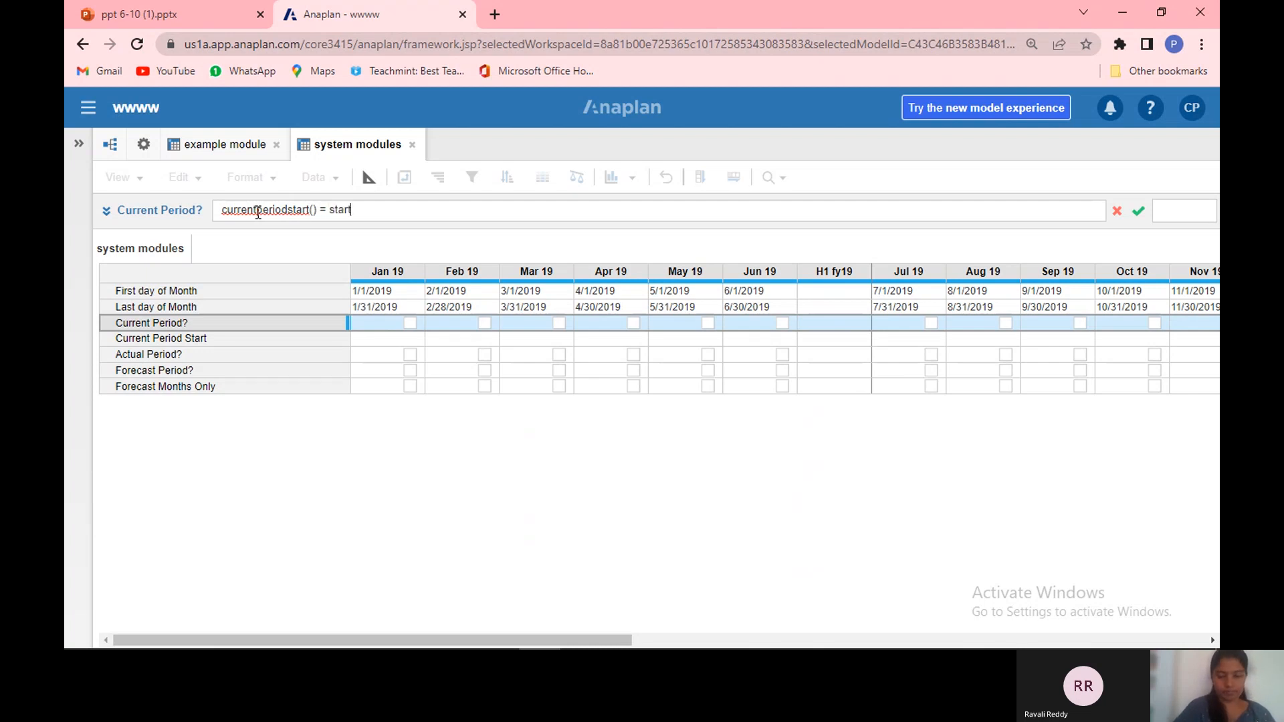
text(())
key(Return)
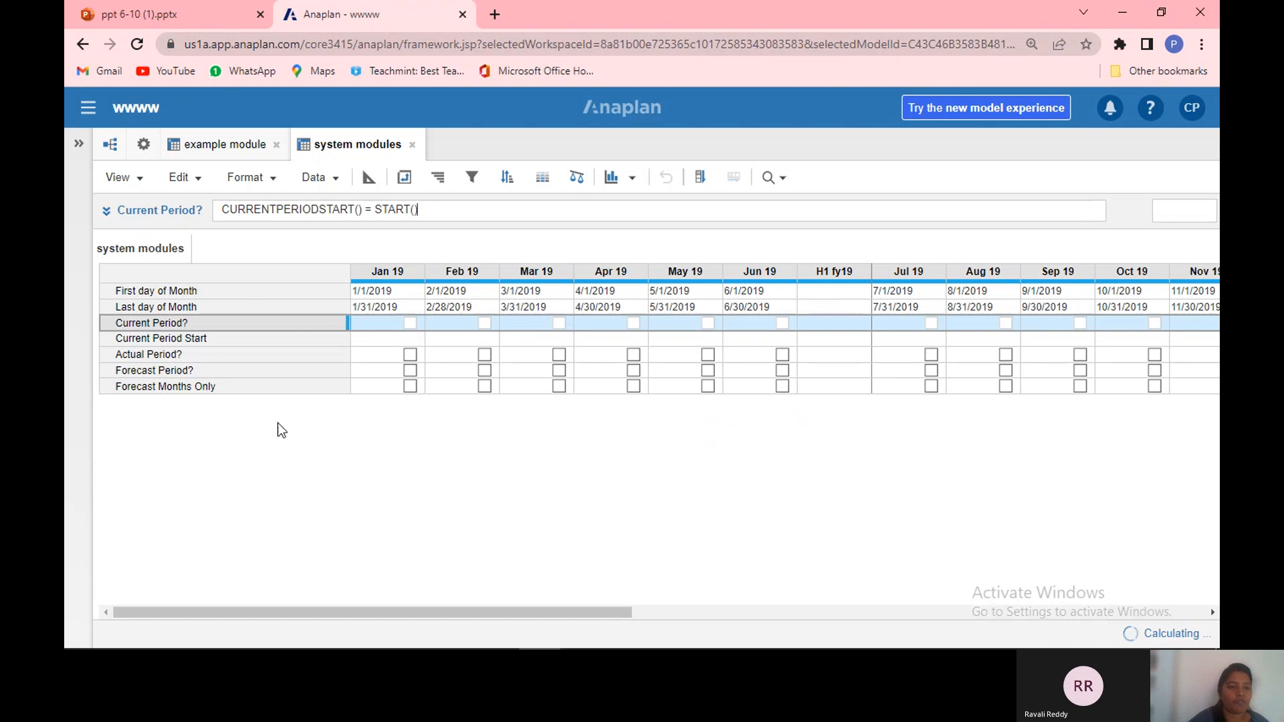
Step: Set the Current Period Start line item's formula to CURRENTPERIODSTART()
click(254, 329)
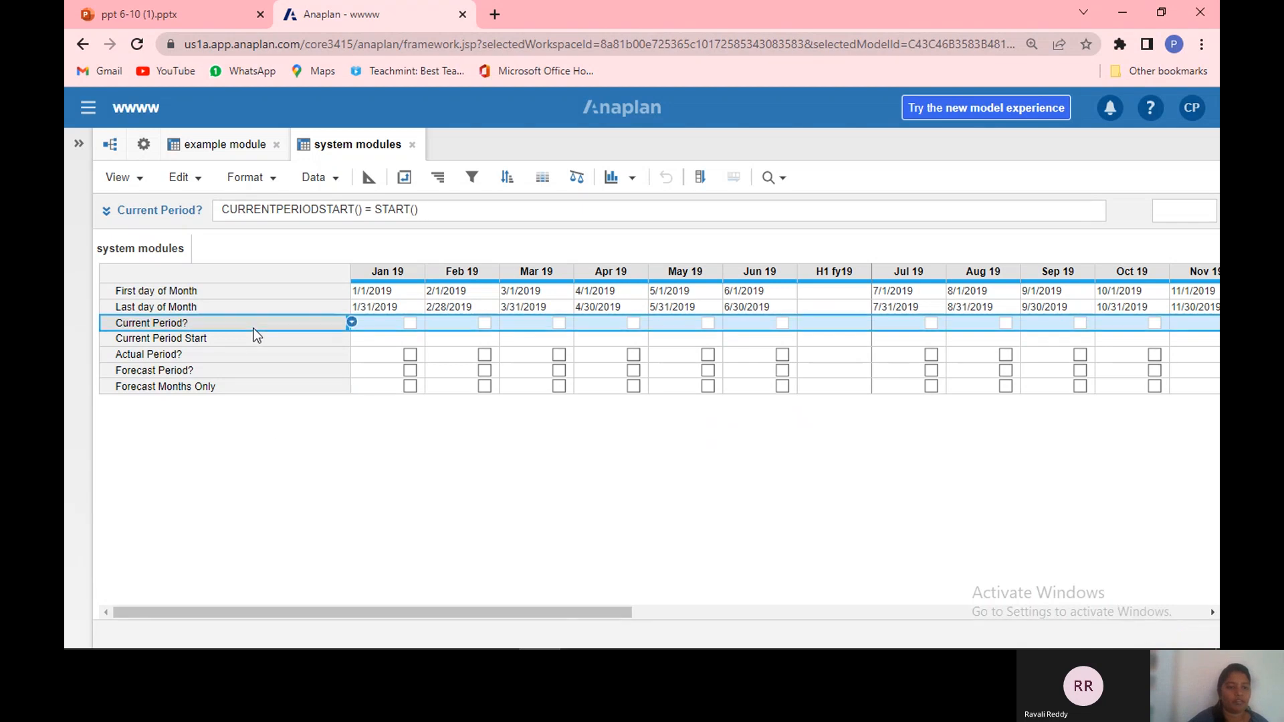
click(252, 339)
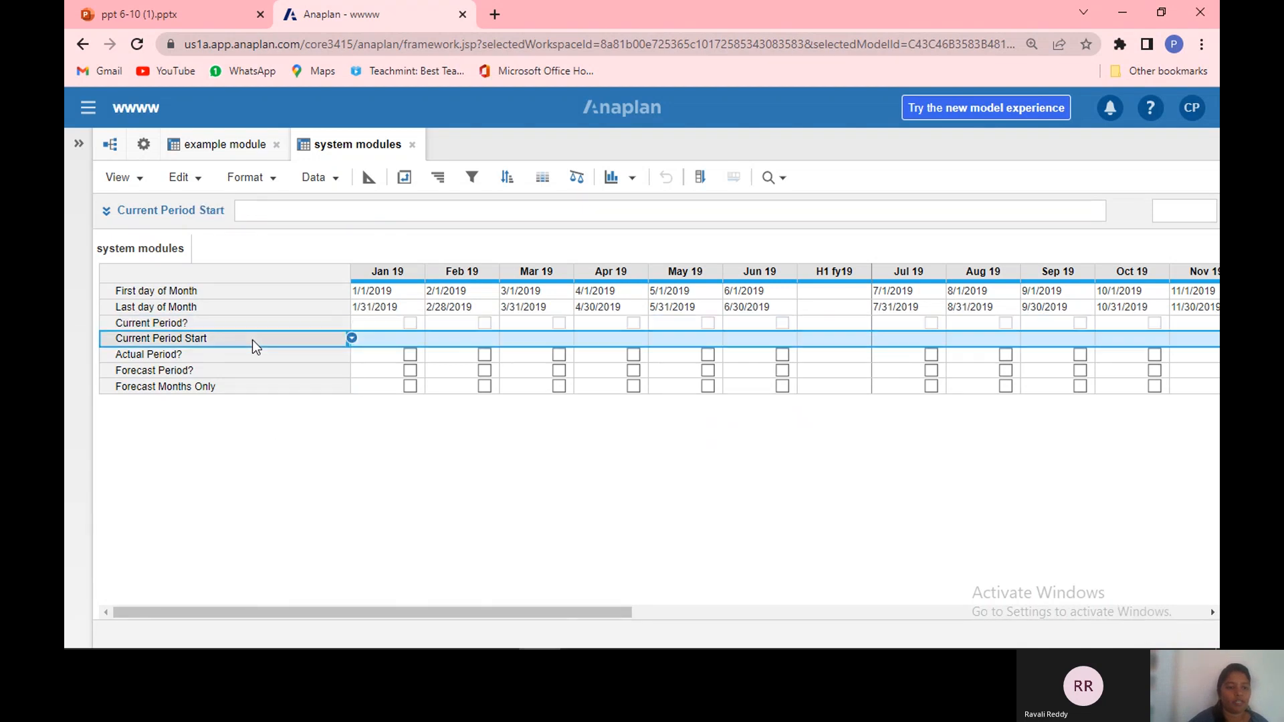
click(275, 209)
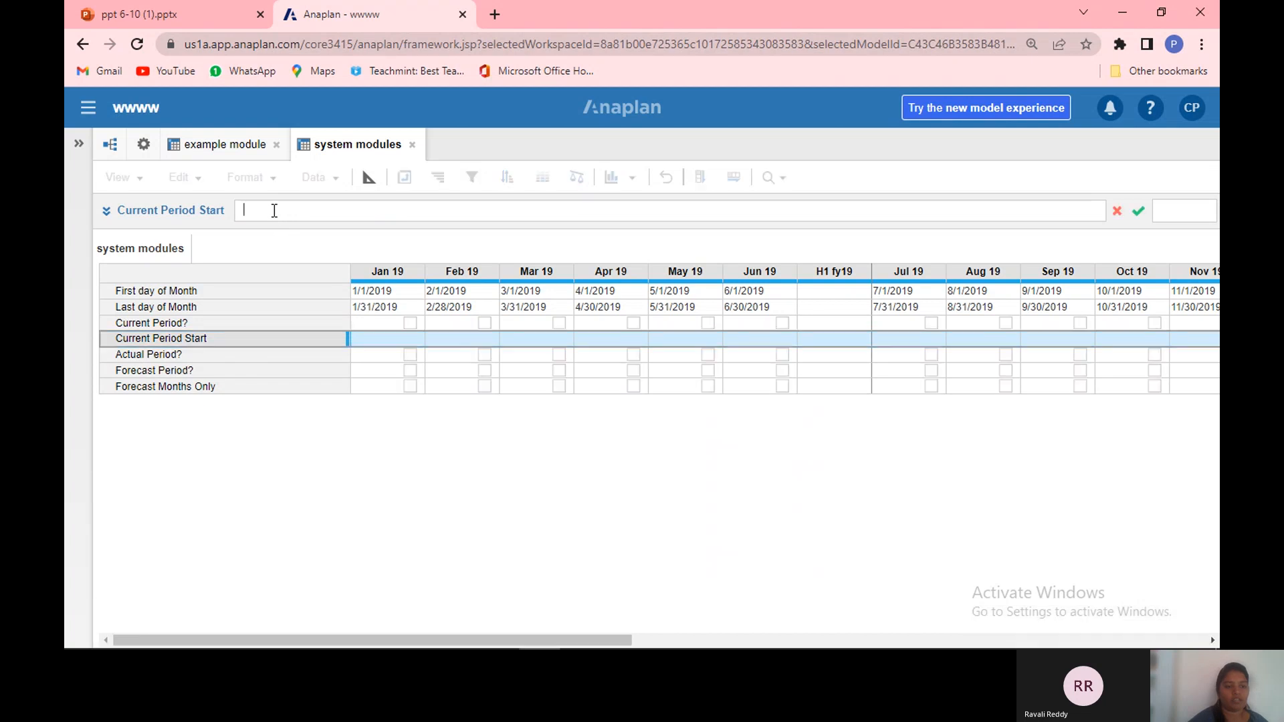
text(curren)
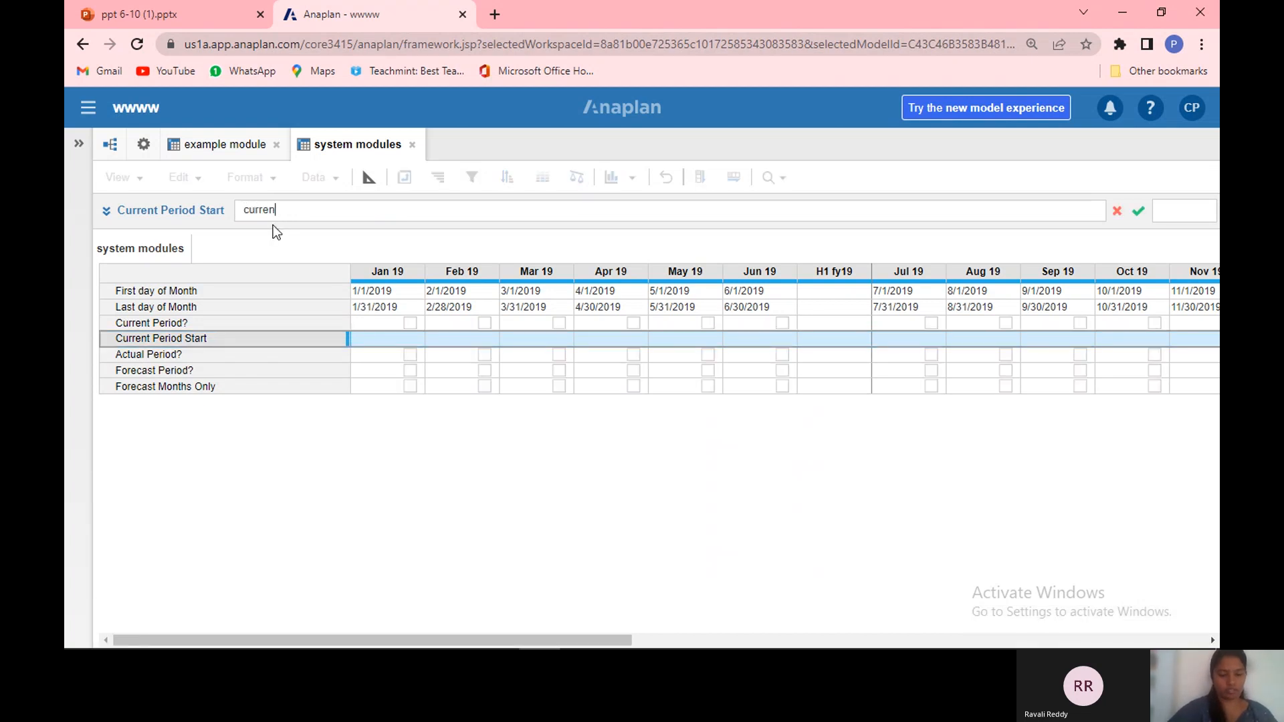
text(tperiod)
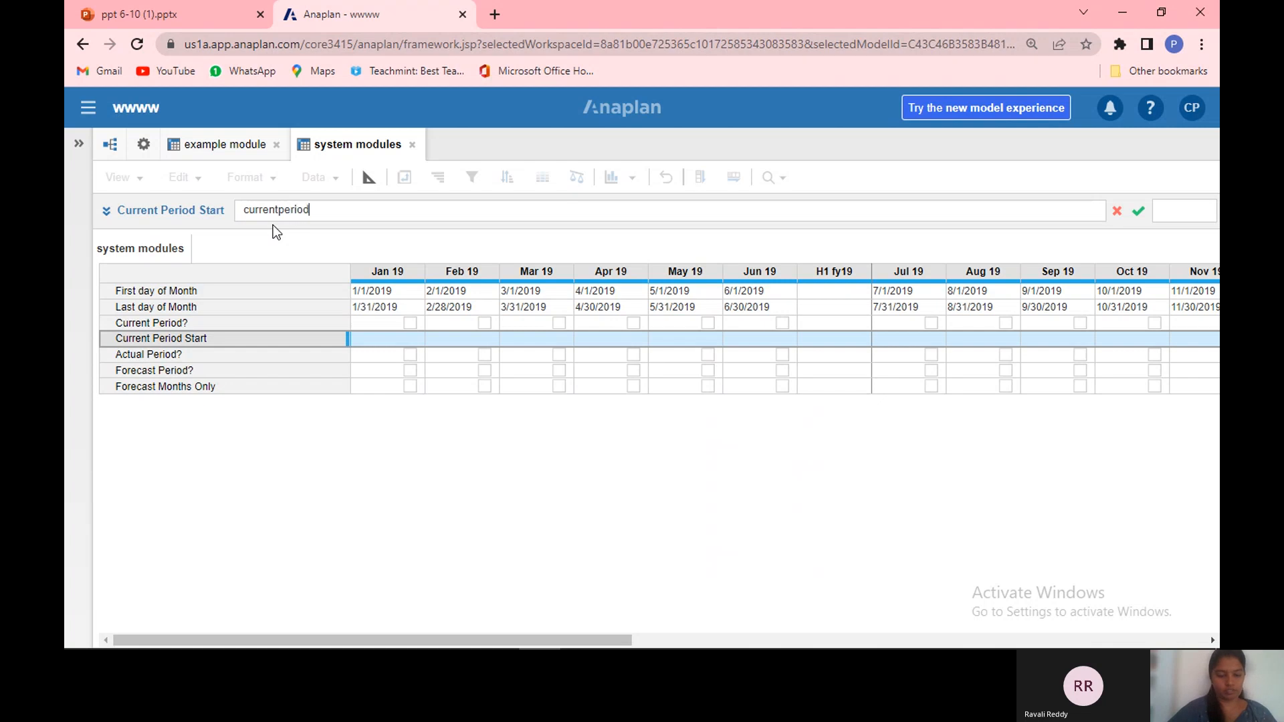
text(start)
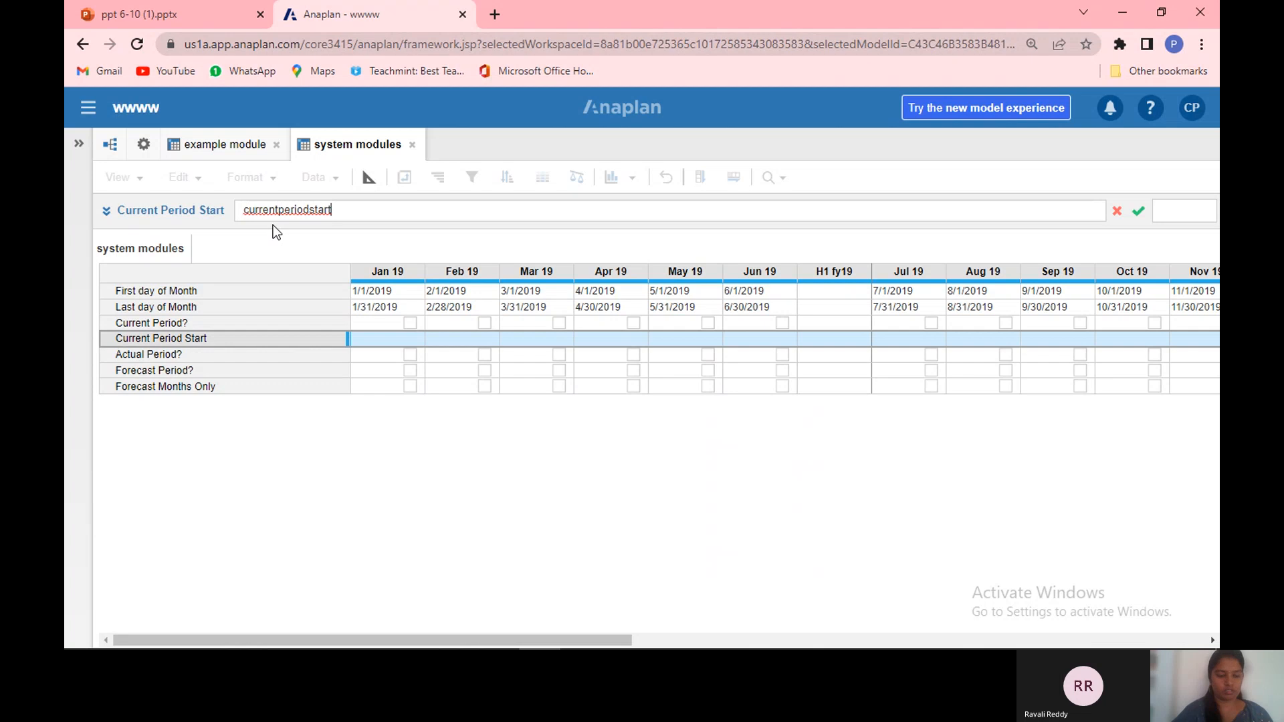
text(())
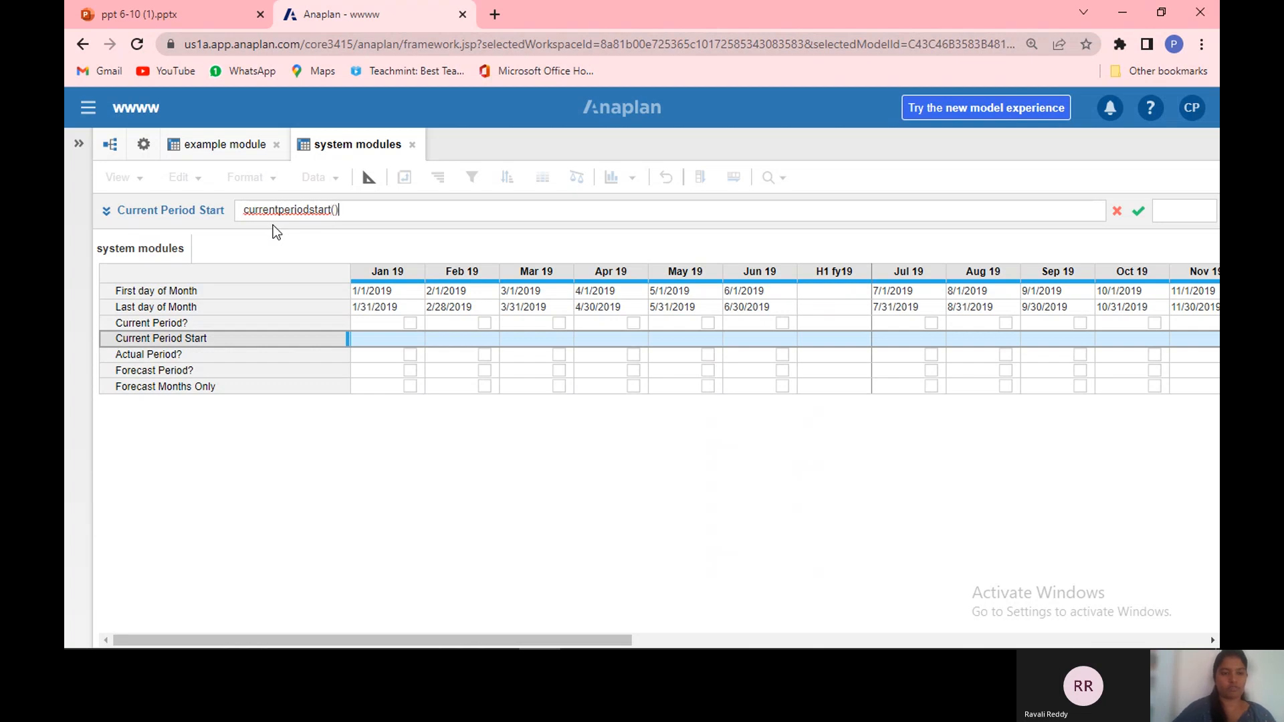
key(Return)
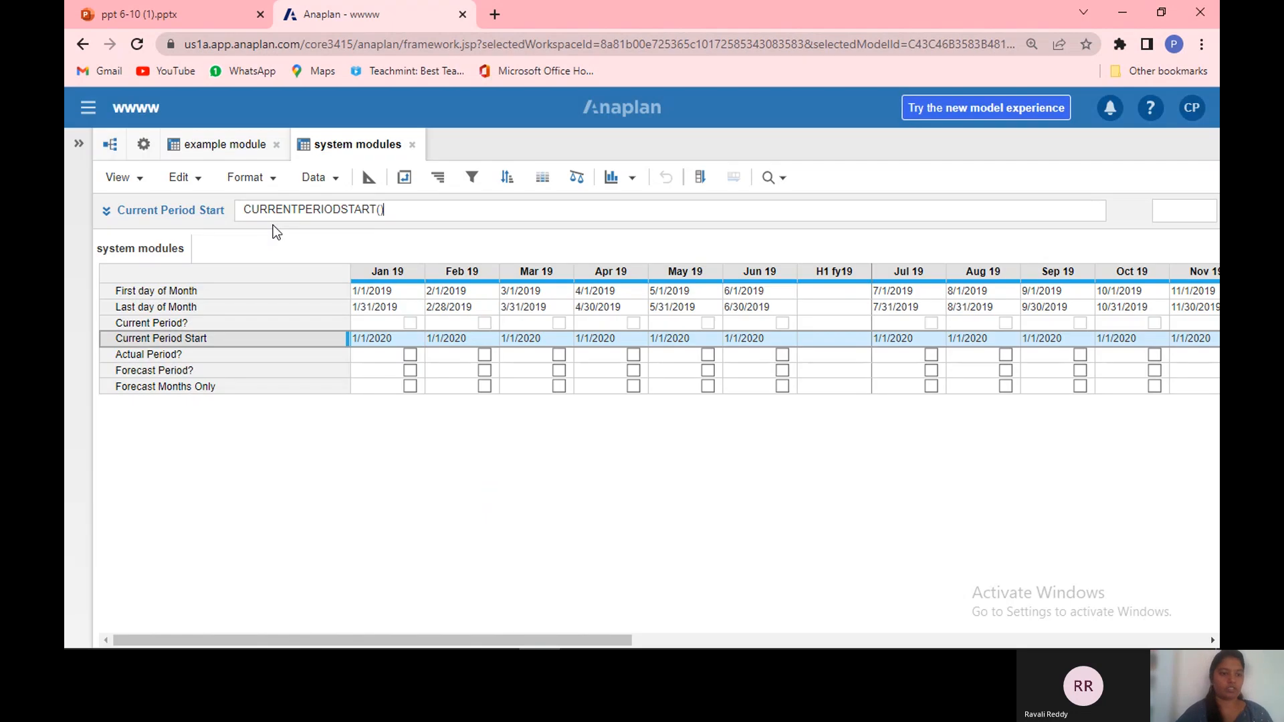
Step: Open the model settings to view the modules list
click(262, 356)
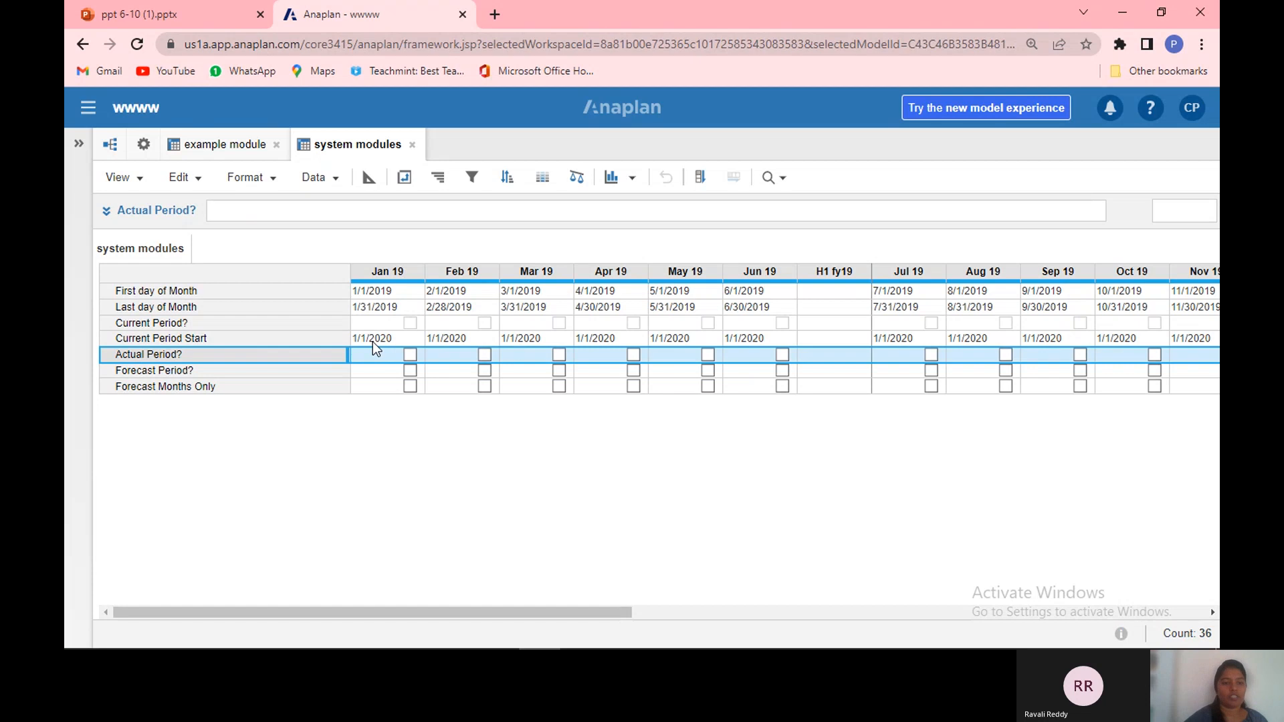
click(144, 147)
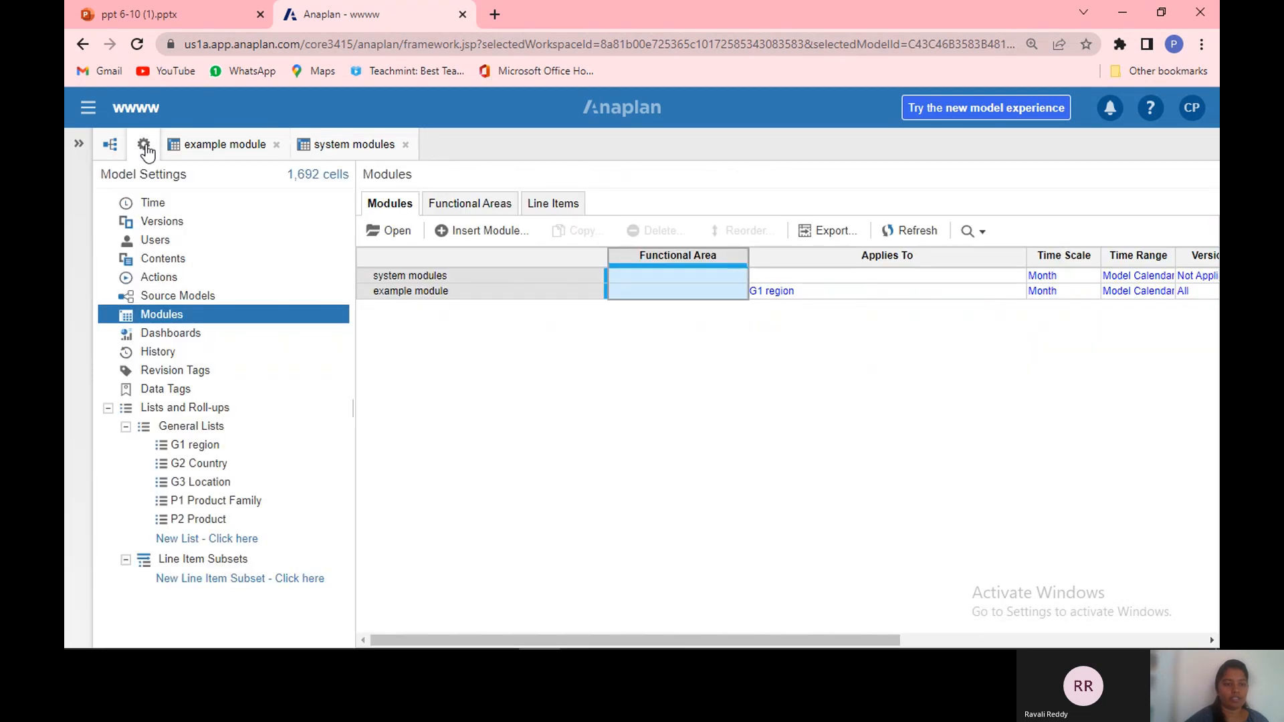
Step: Set the Actual Period? line item's formula to START() < Current Period Start
click(198, 197)
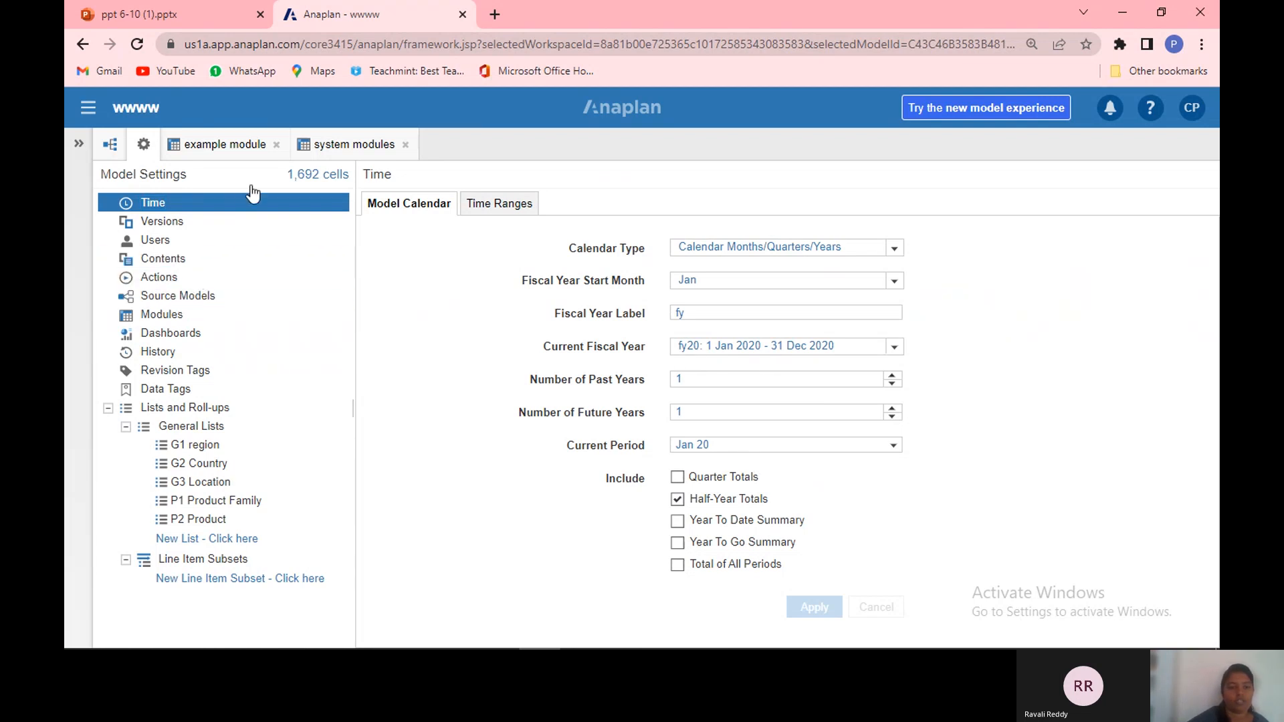
click(348, 148)
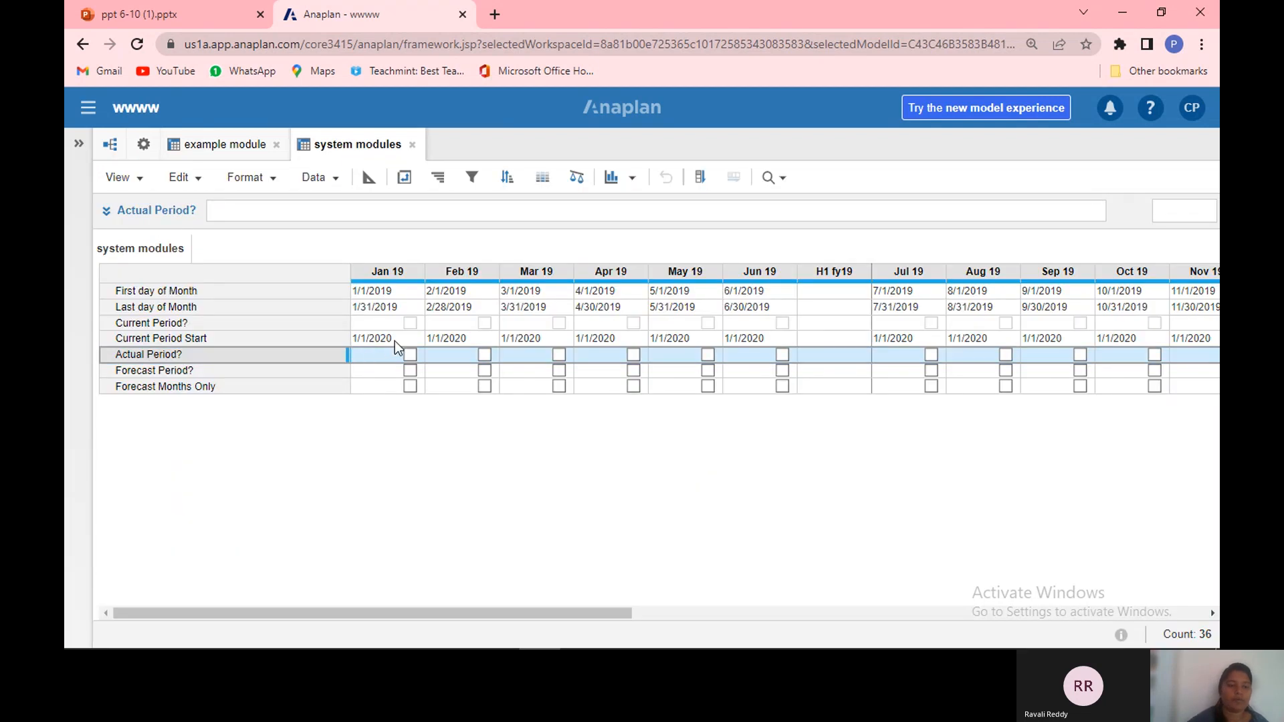
click(230, 212)
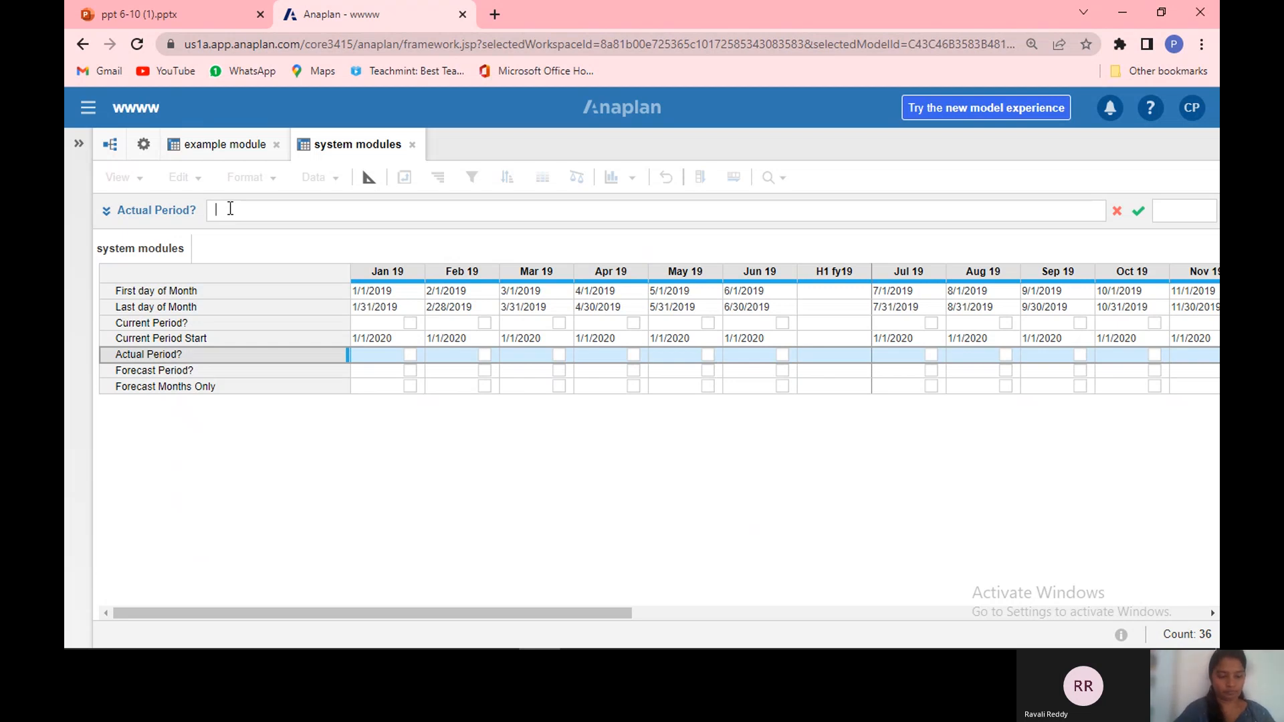
text(start)
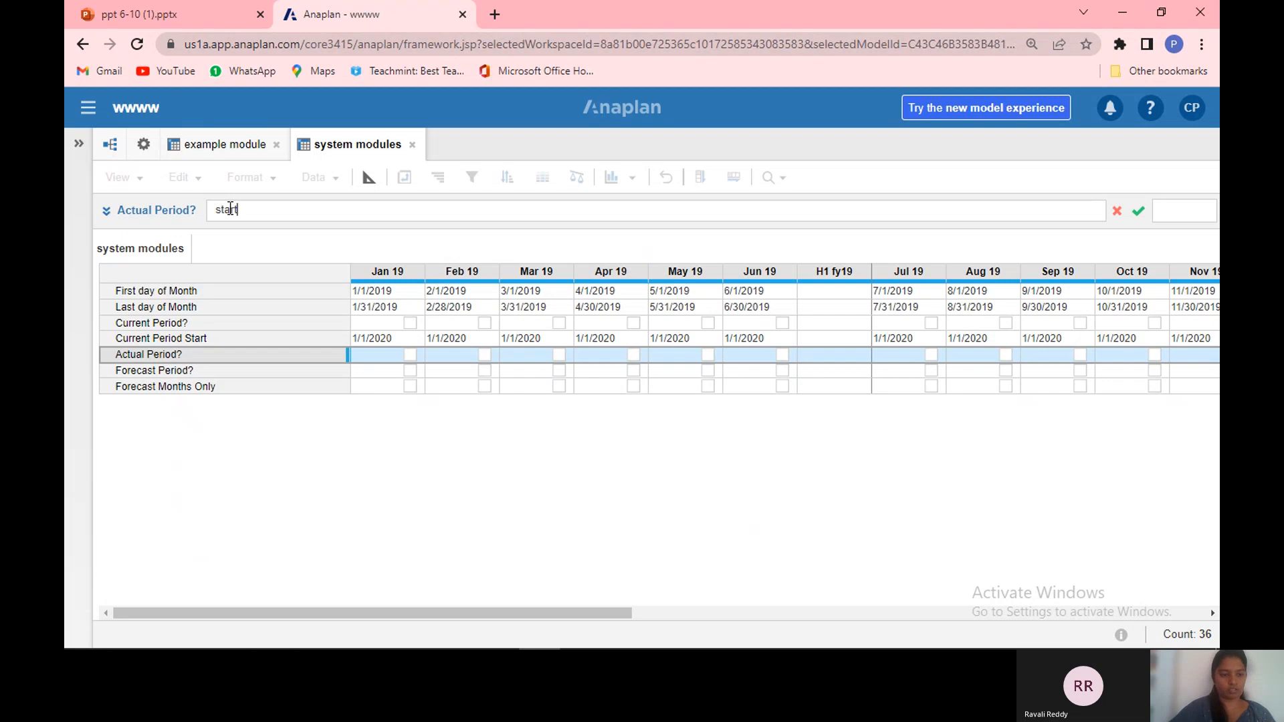
text(() <)
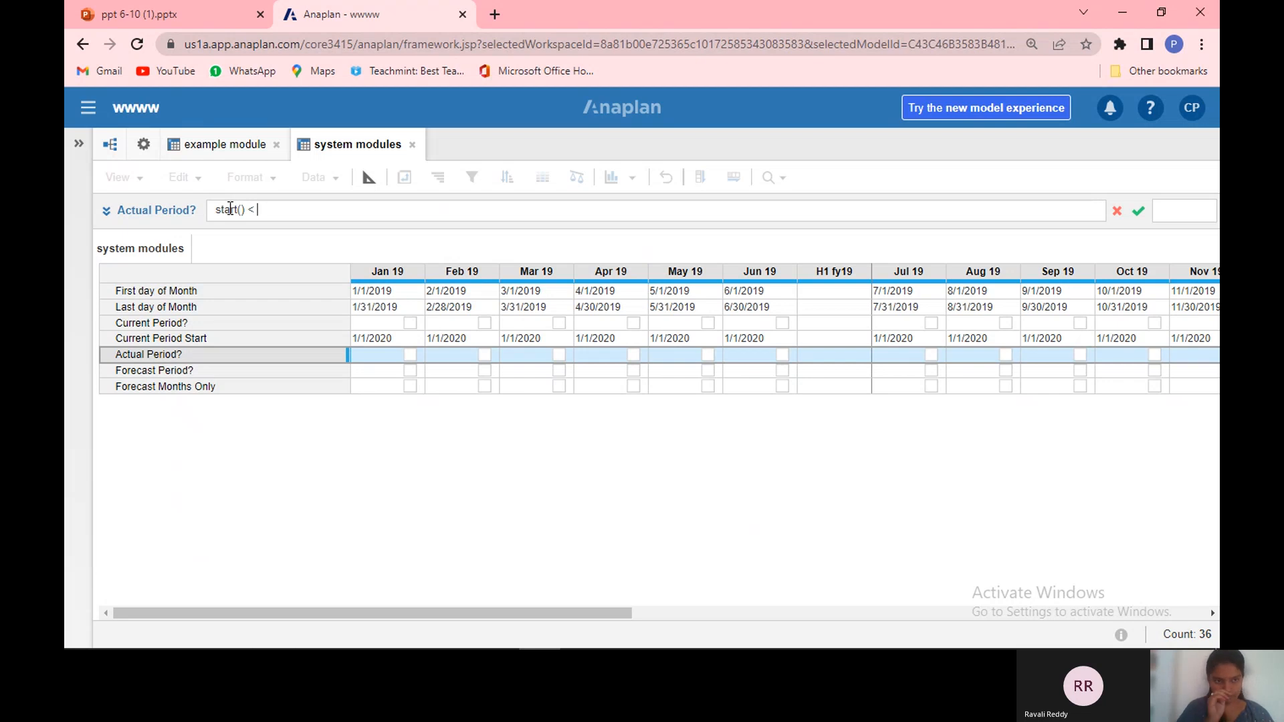
text(curren)
key(BackSpace)
key(BackSpace)
key(BackSpace)
key(BackSpace)
key(BackSpace)
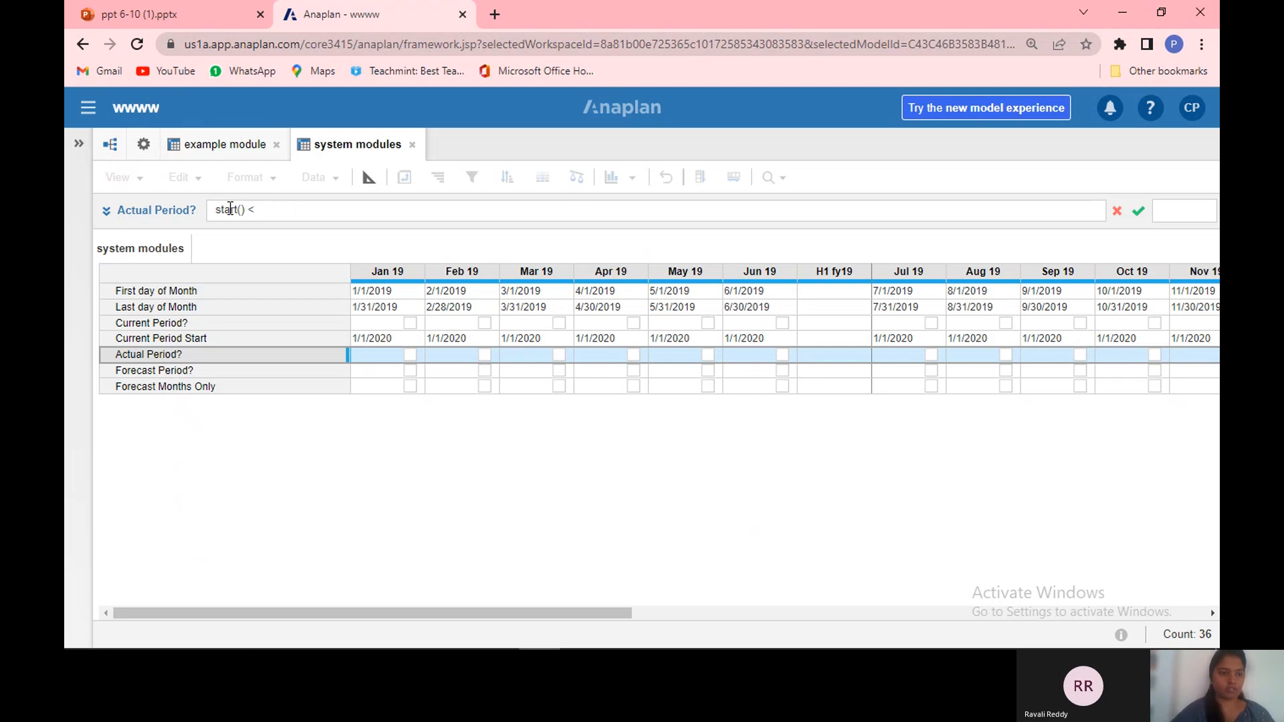
click(225, 342)
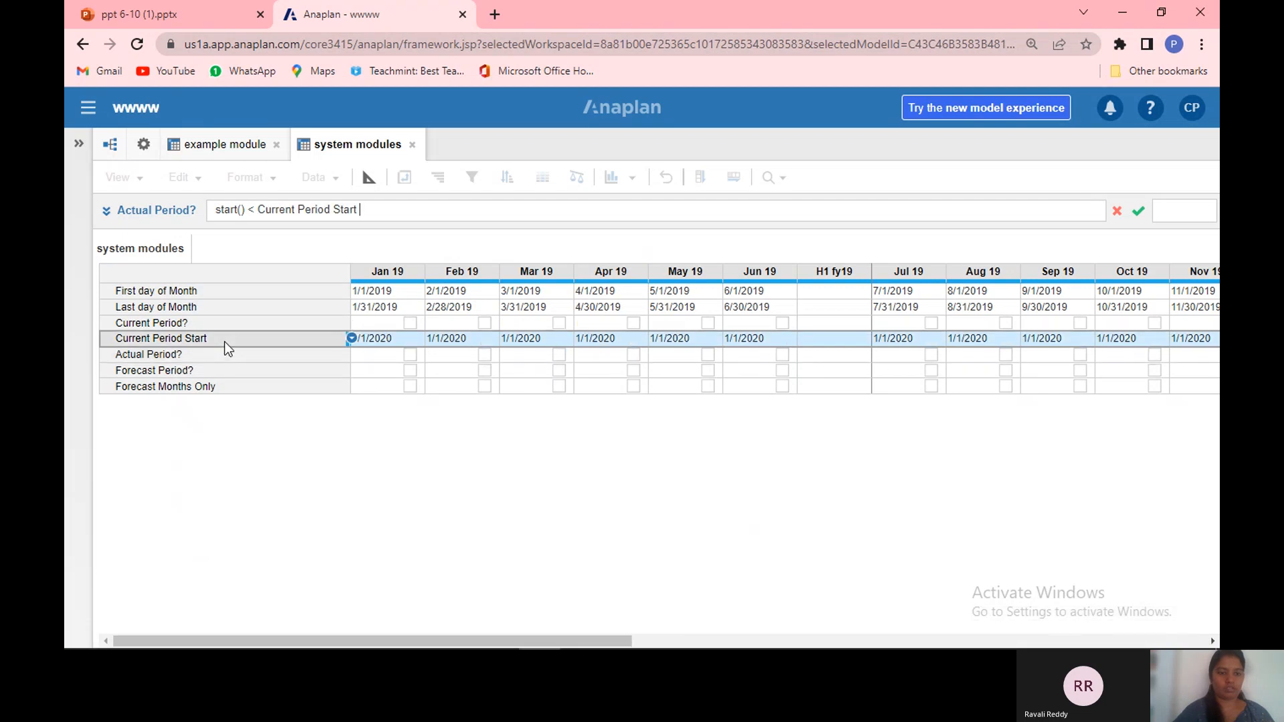
key(Return)
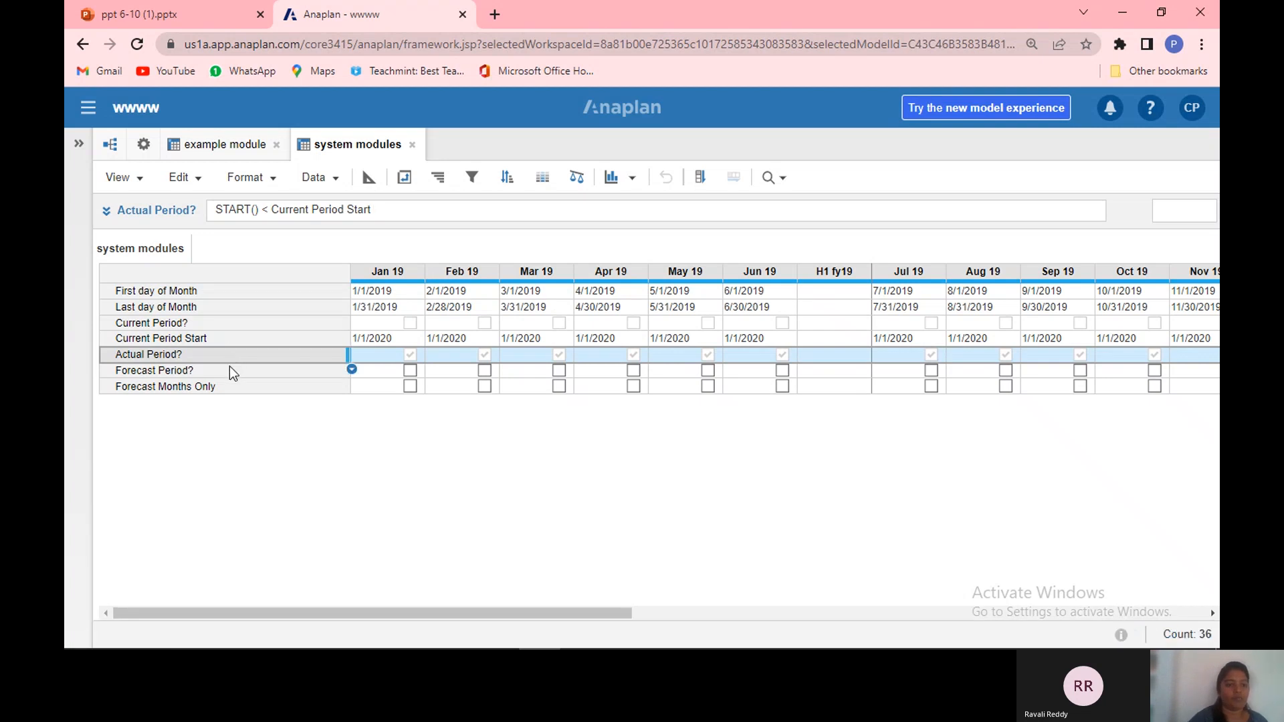
Step: Set the Forecast Period? line item's formula to START() >= Current Period Start
click(229, 372)
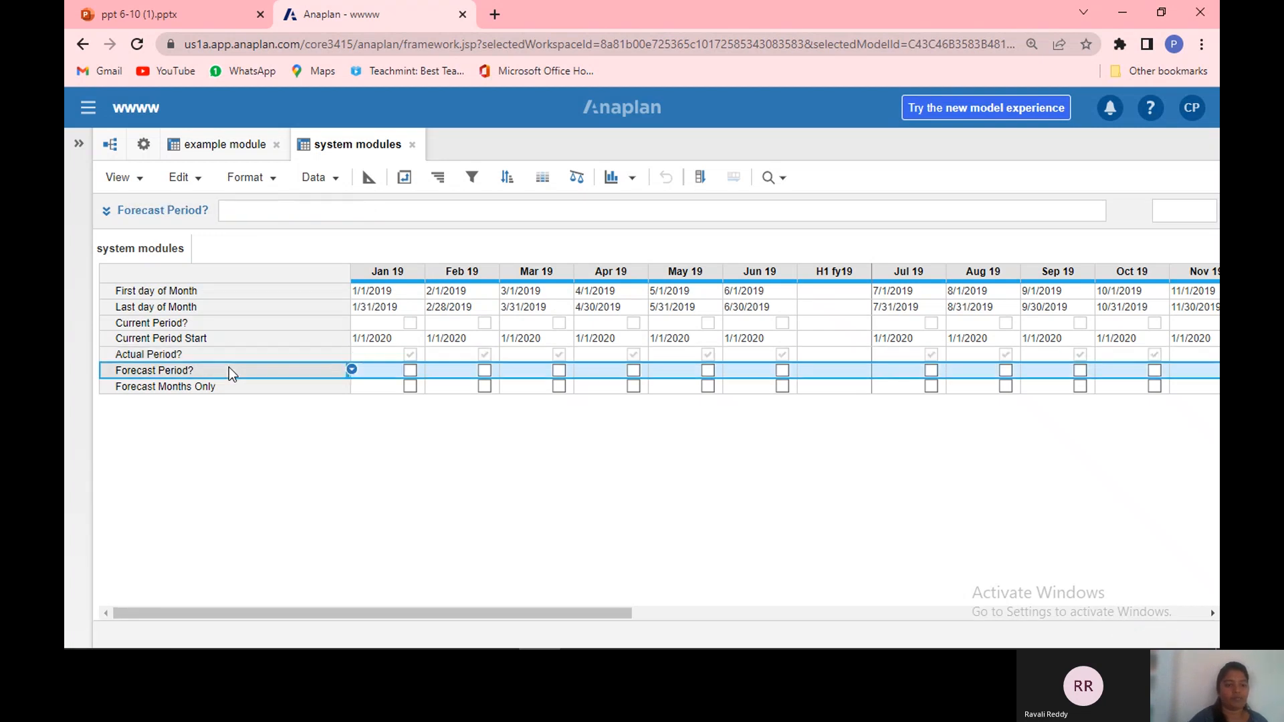
click(238, 210)
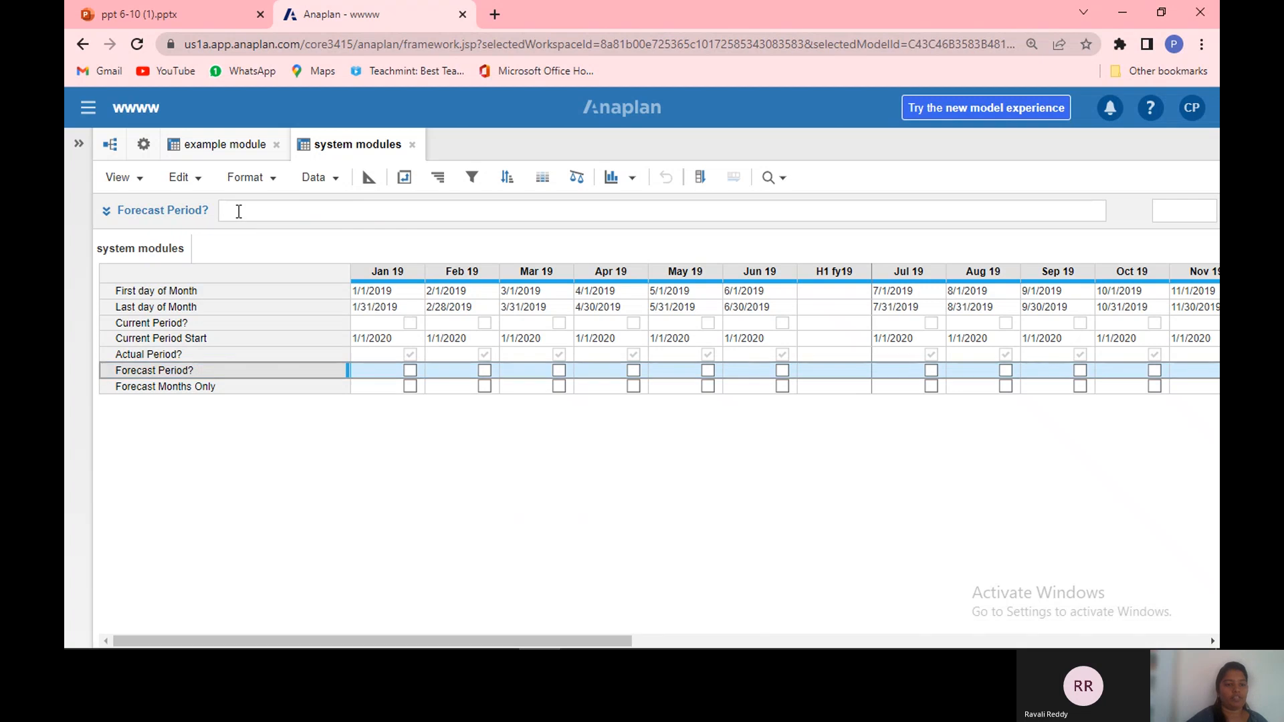
text(start)
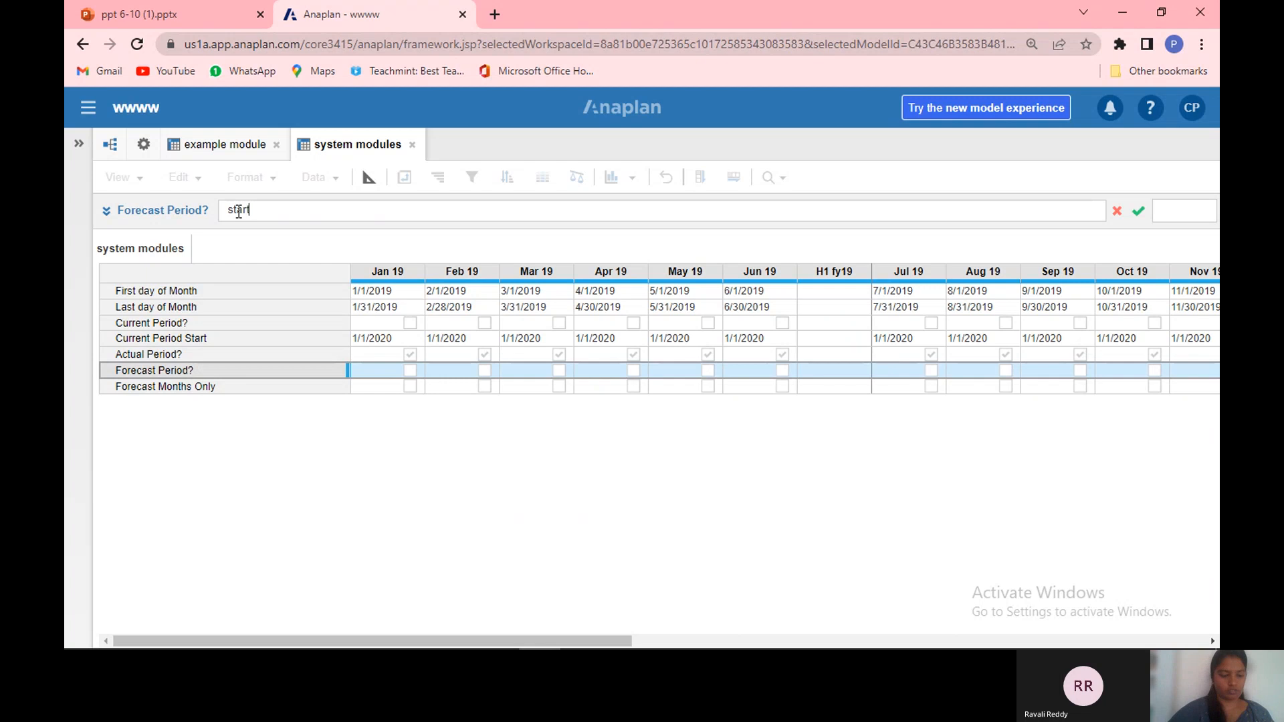
text((0)
text())
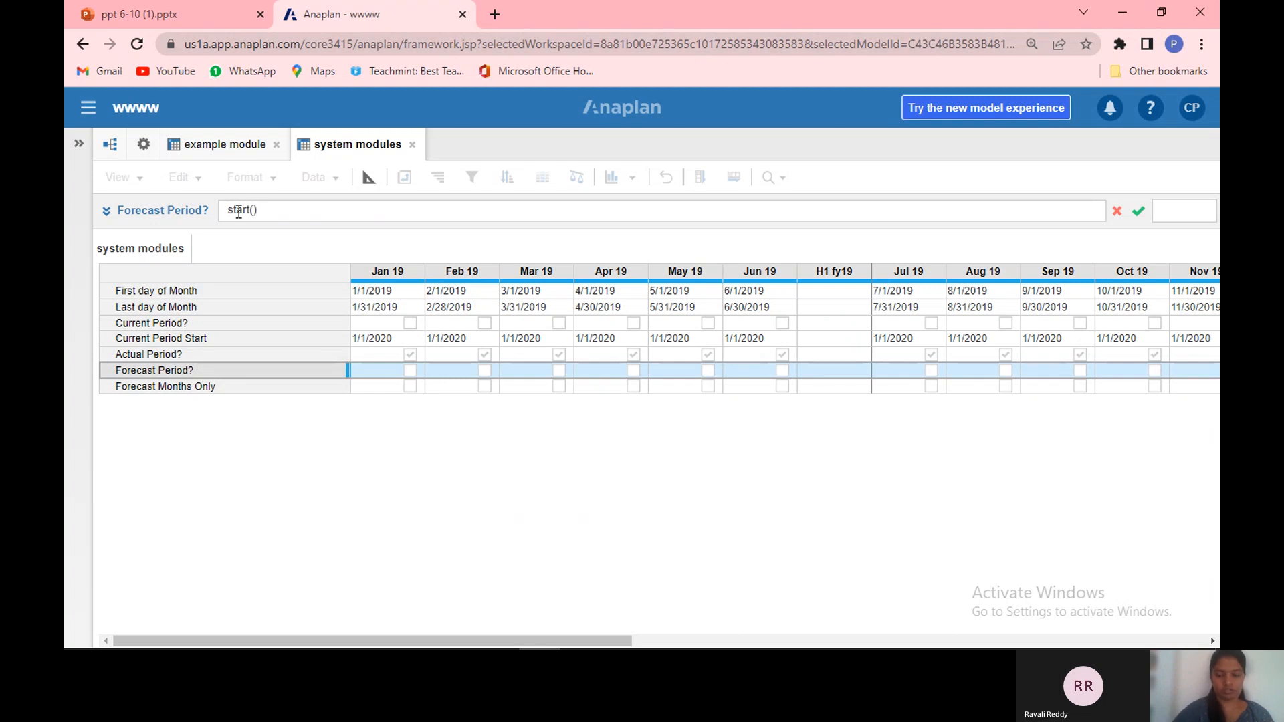
text( >=)
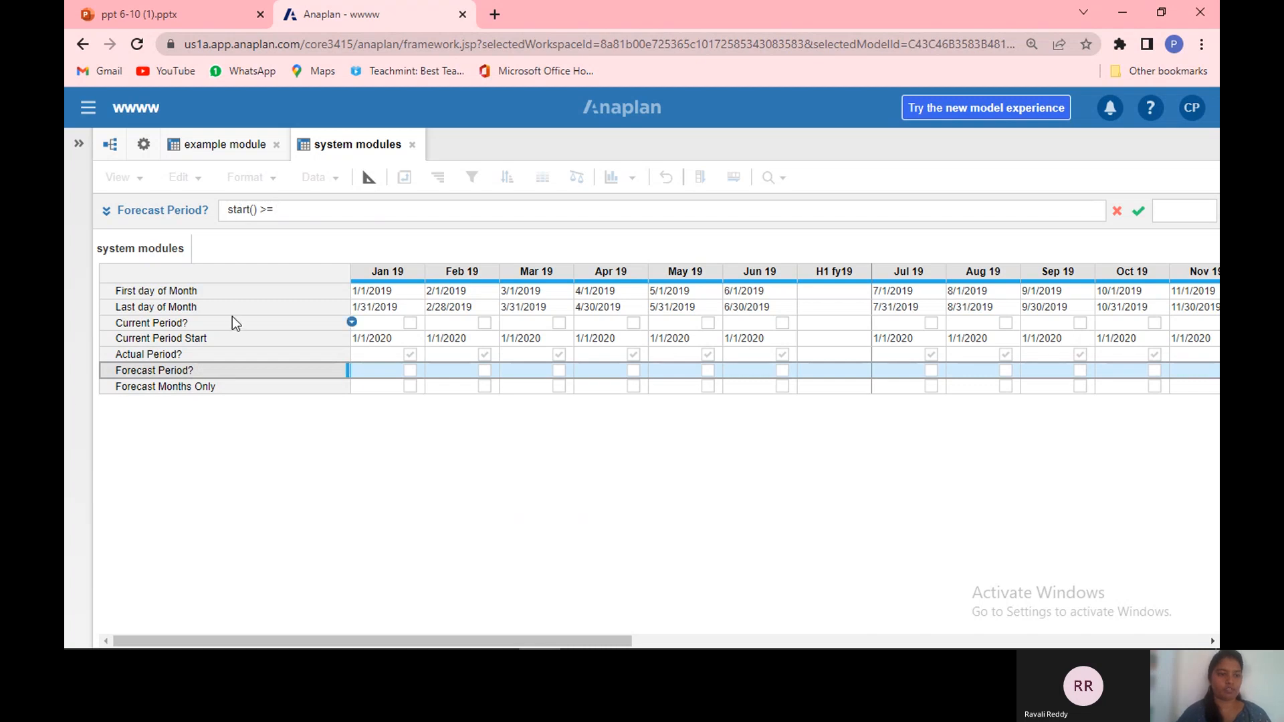
click(224, 341)
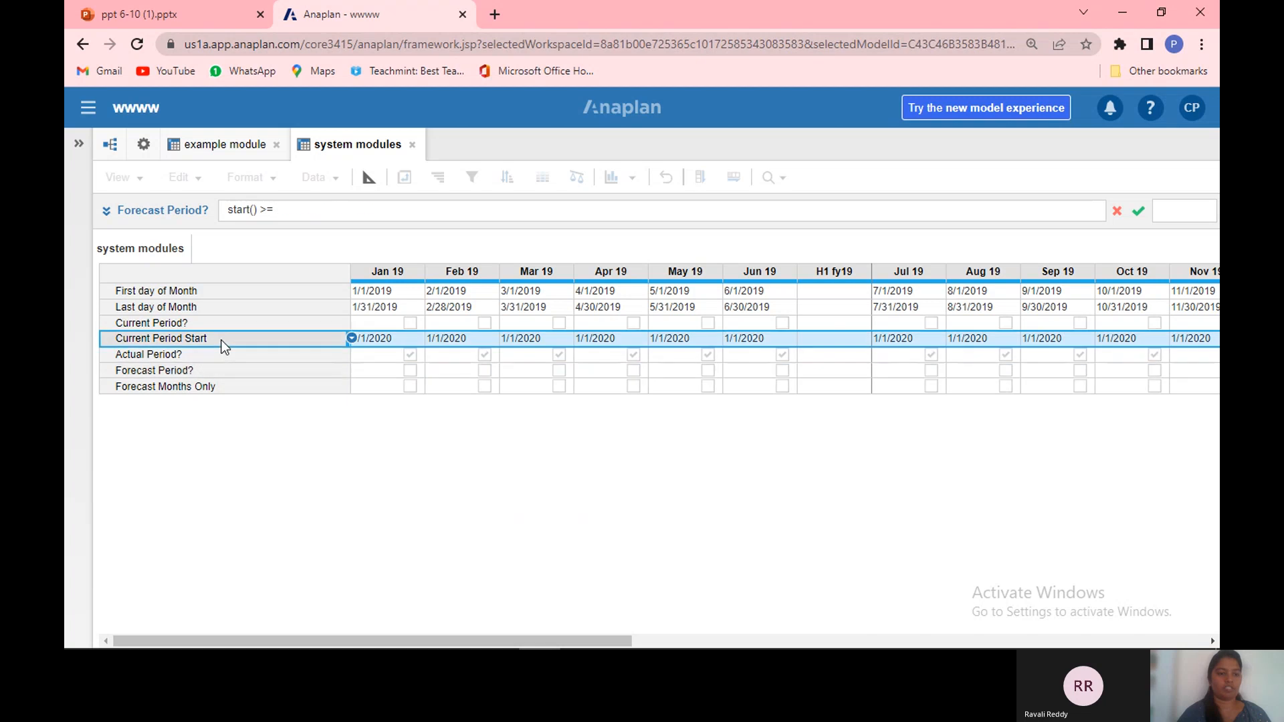
key(Return)
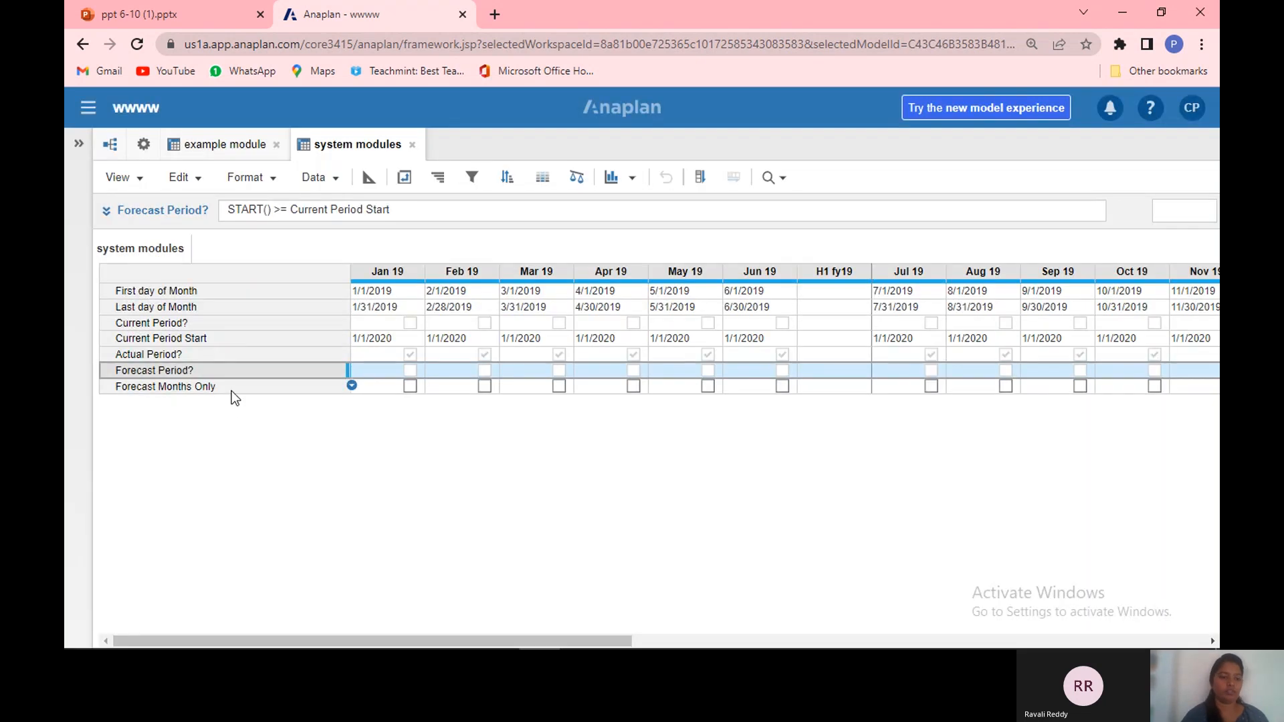
Step: Set the Forecast Months Only line item's formula to START() >= Current Period Start
click(233, 388)
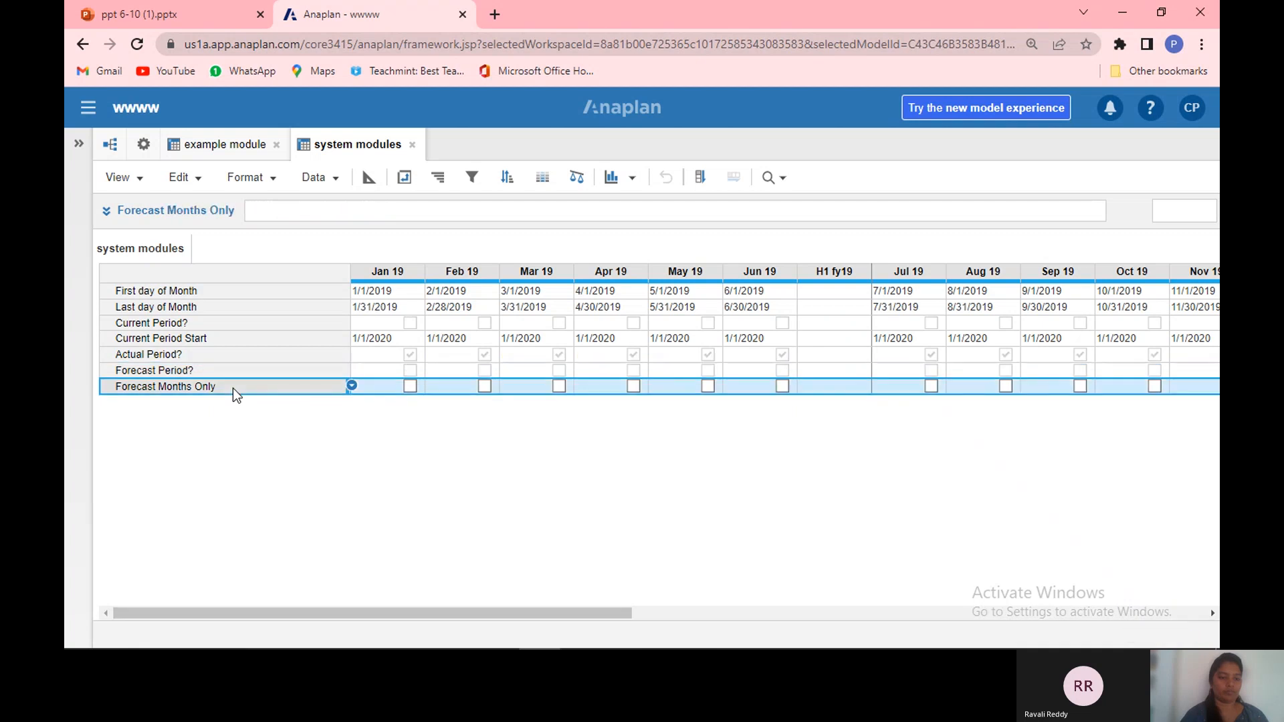
click(290, 212)
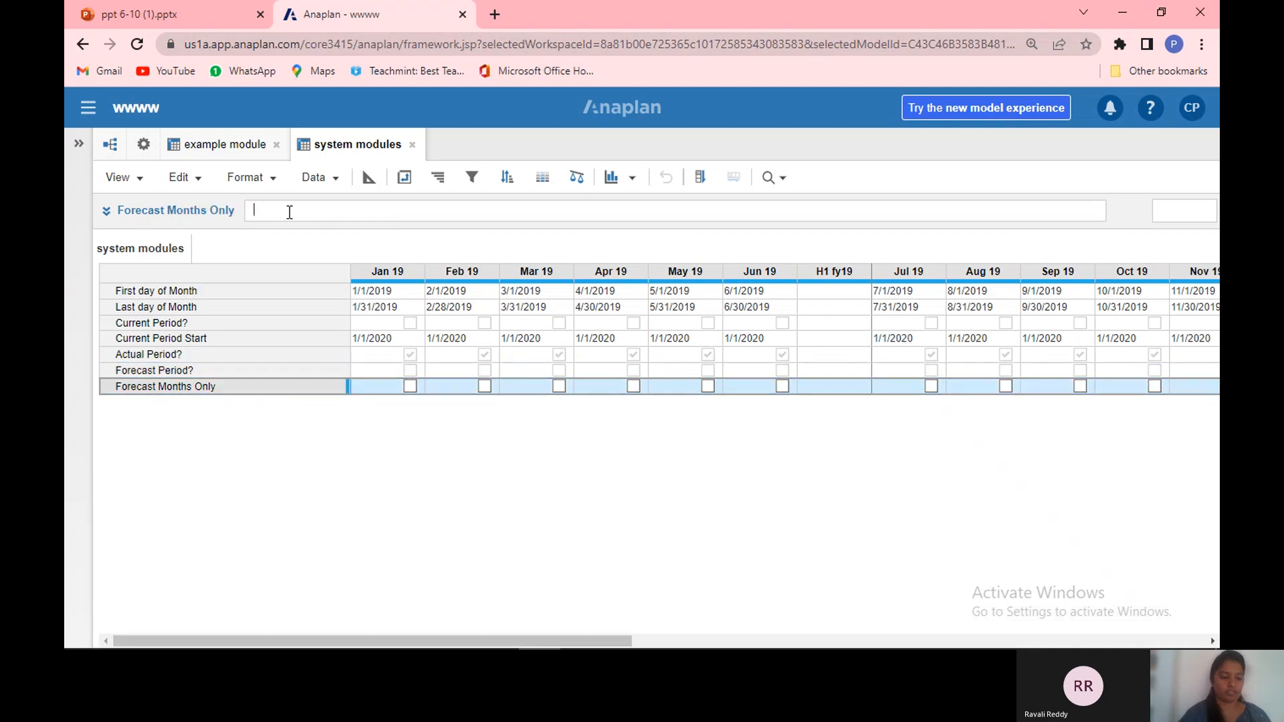
text(start)
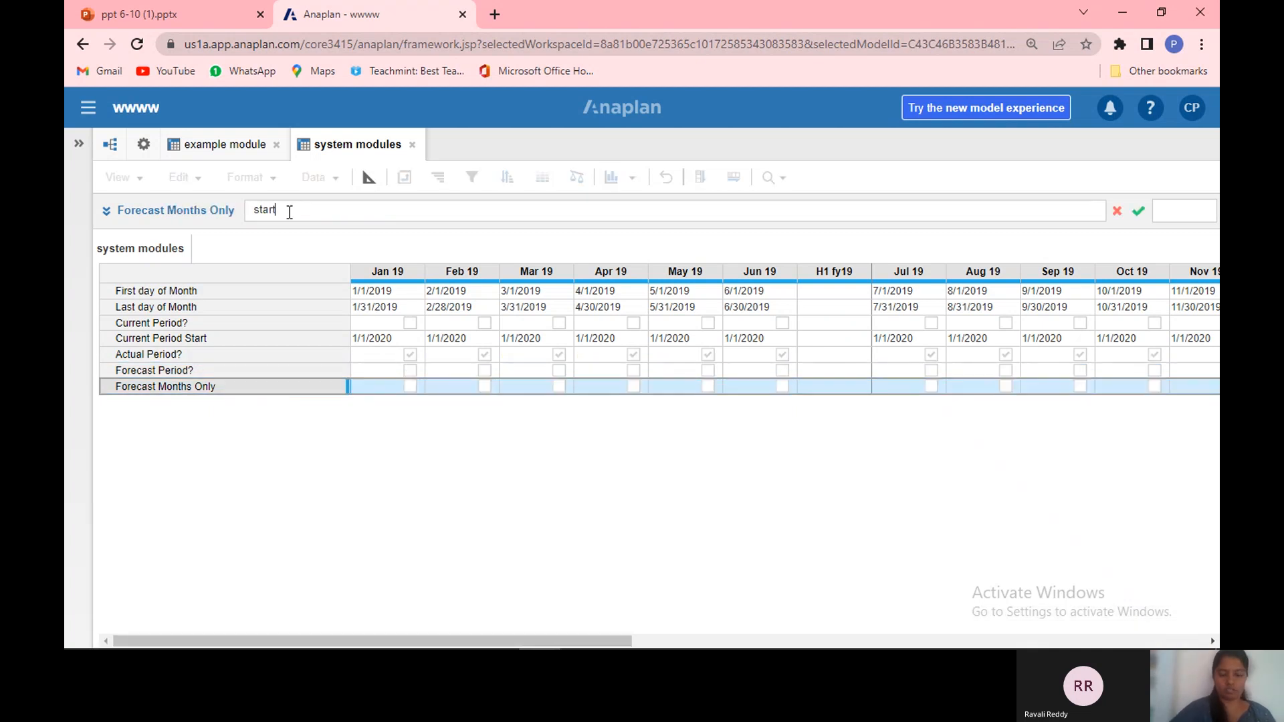
text((0)
text())
key(BackSpace)
text(>=)
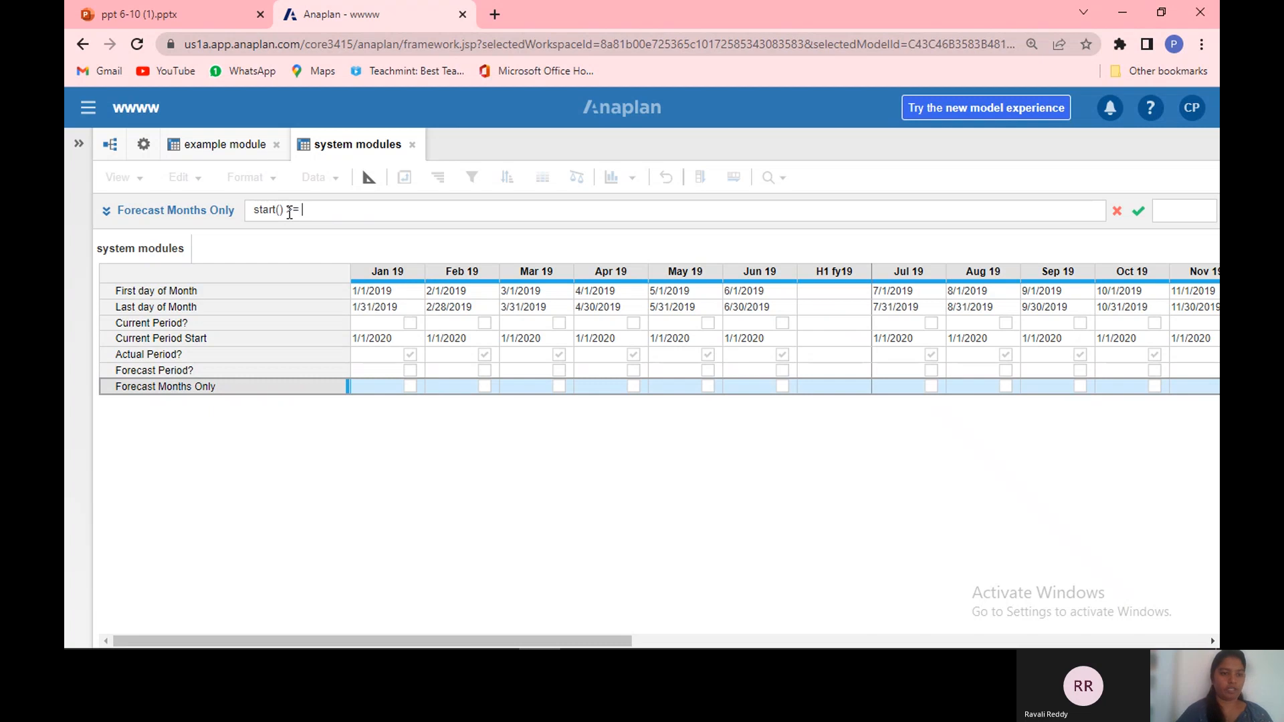
double_click(267, 343)
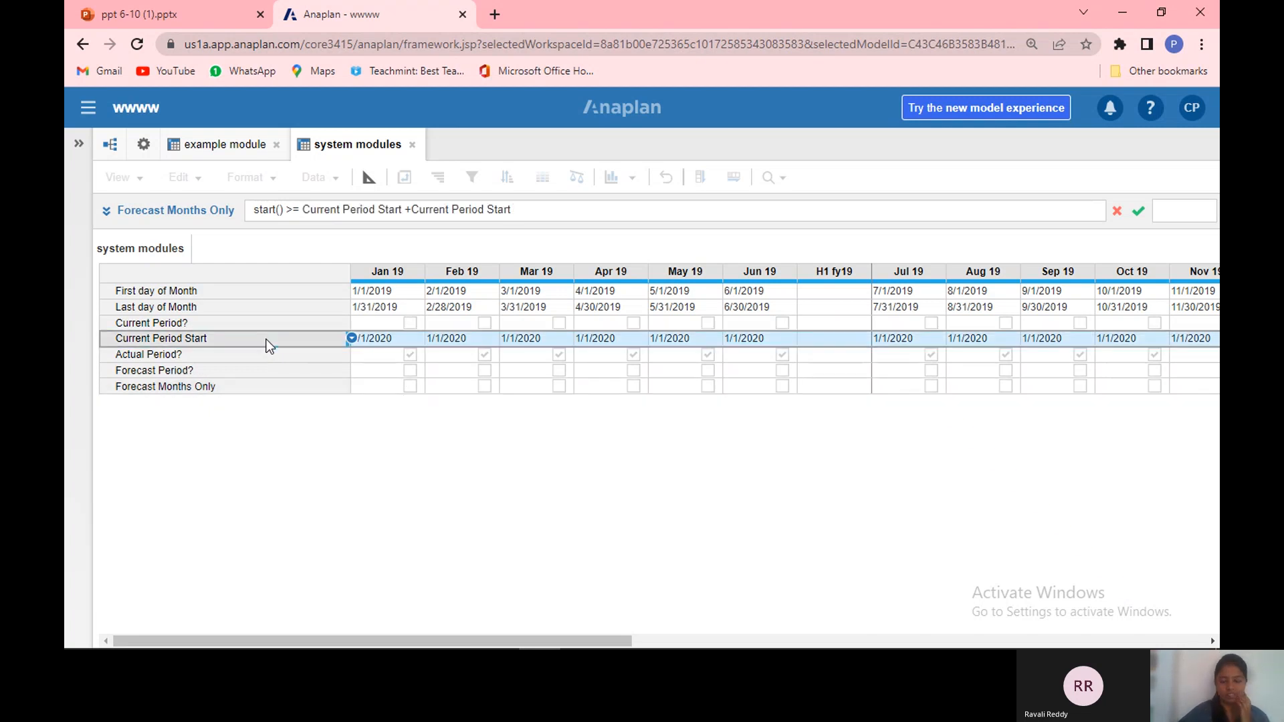
key(BackSpace)
key(BackSpace)
key(BackSpace)
key(BackSpace)
key(BackSpace)
key(BackSpace)
key(BackSpace)
key(BackSpace)
key(BackSpace)
key(BackSpace)
key(BackSpace)
key(BackSpace)
key(BackSpace)
key(BackSpace)
key(BackSpace)
key(BackSpace)
key(BackSpace)
key(BackSpace)
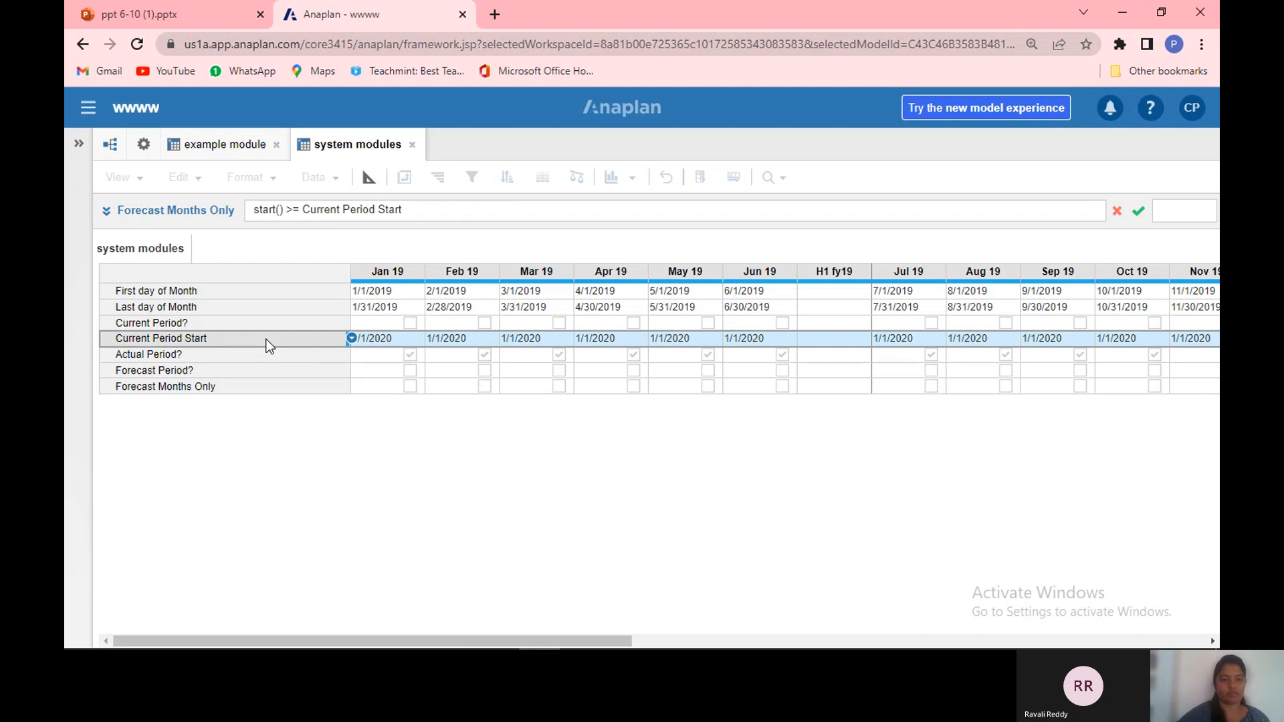
key(Return)
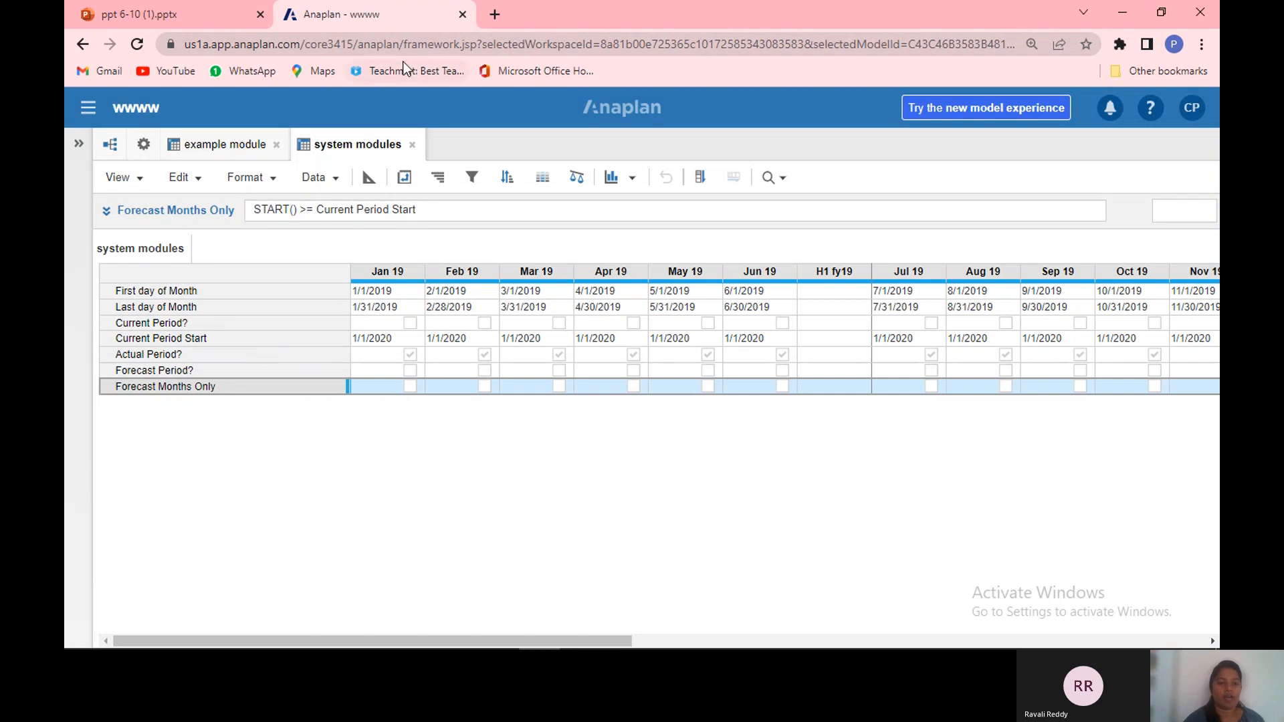
mouse_move(381, 144)
mouse_down()
mouse_move(401, 161)
mouse_move(373, 162)
mouse_up()
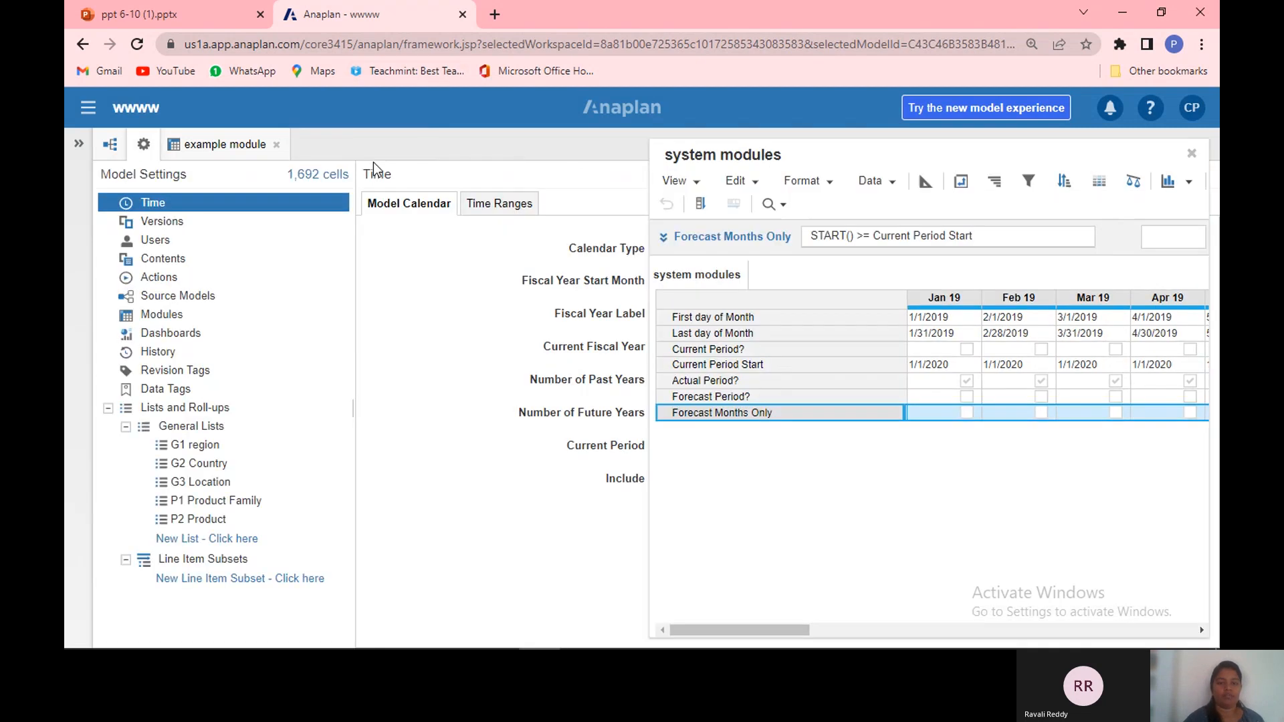
click(1190, 158)
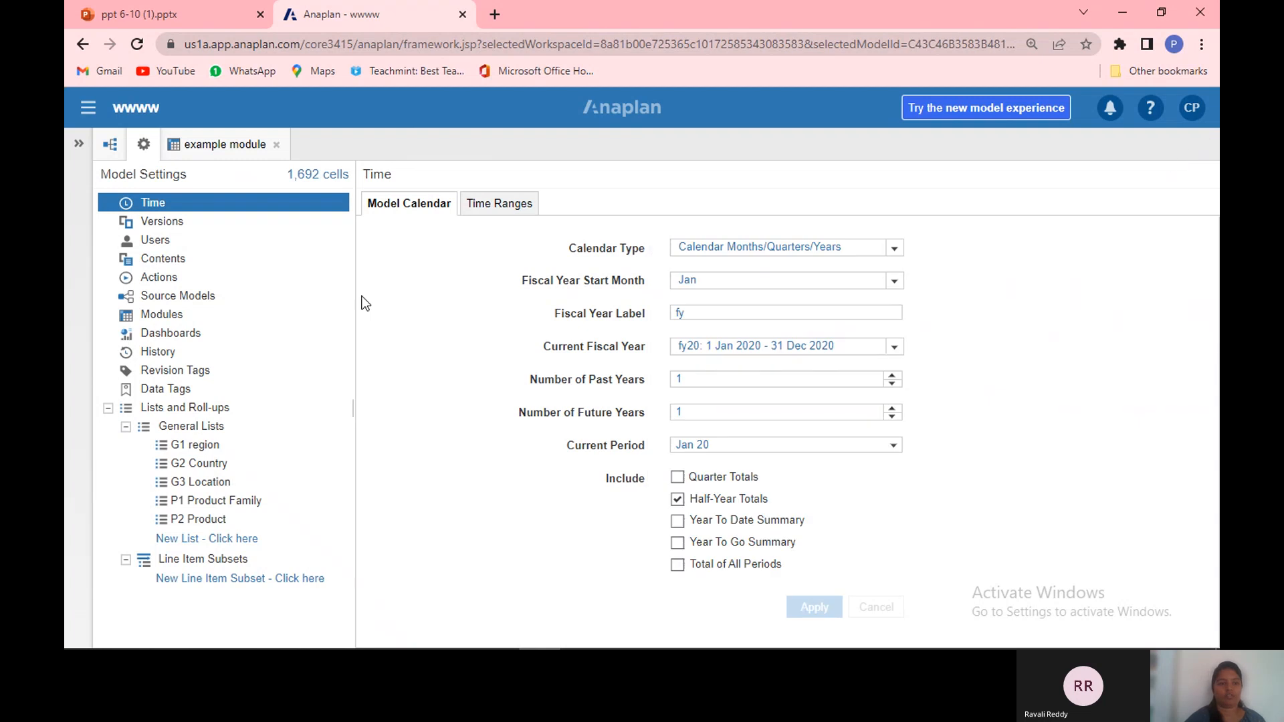
click(327, 311)
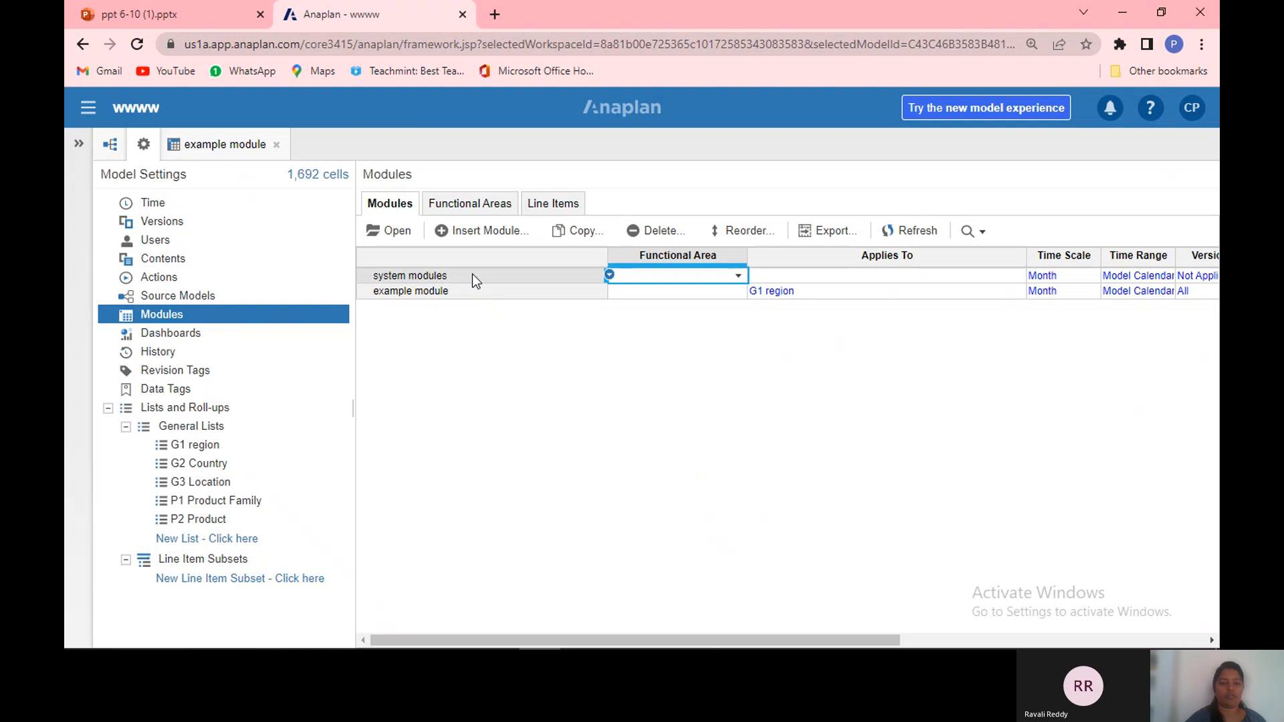
click(477, 231)
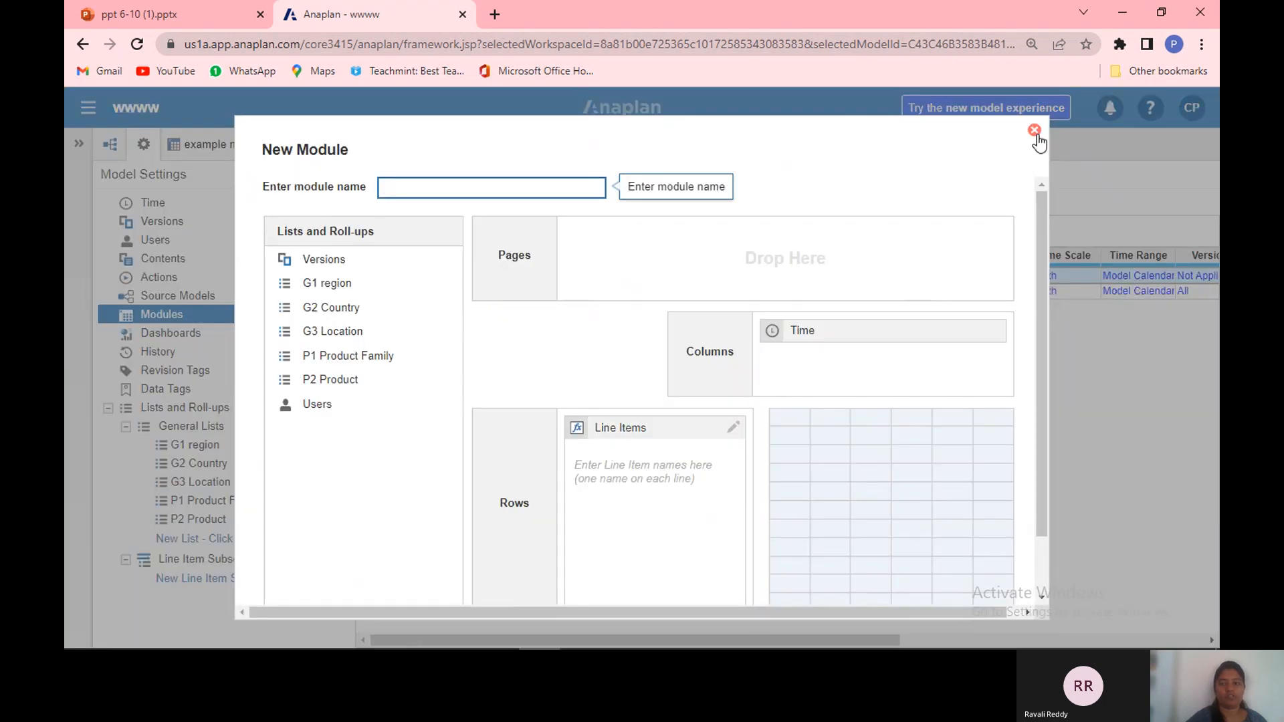
click(1034, 131)
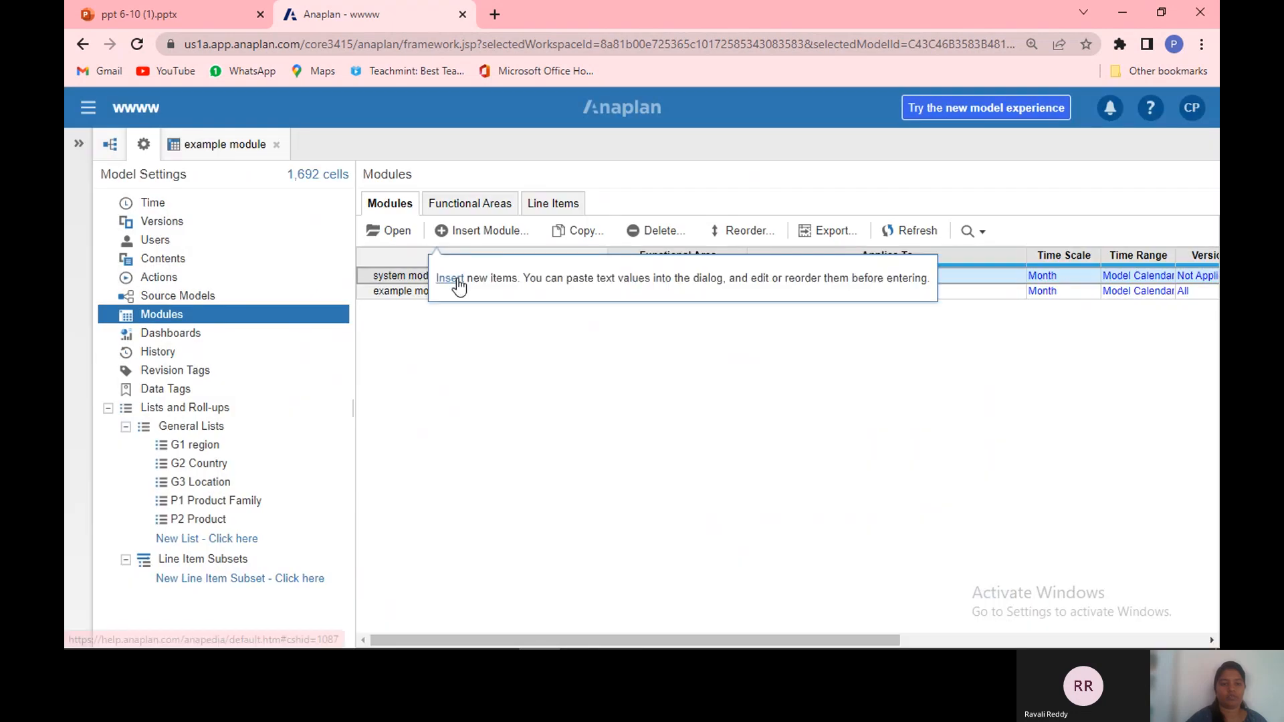
Step: Open the system modules module and review its line items' formats and formulas in blueprint view
click(387, 228)
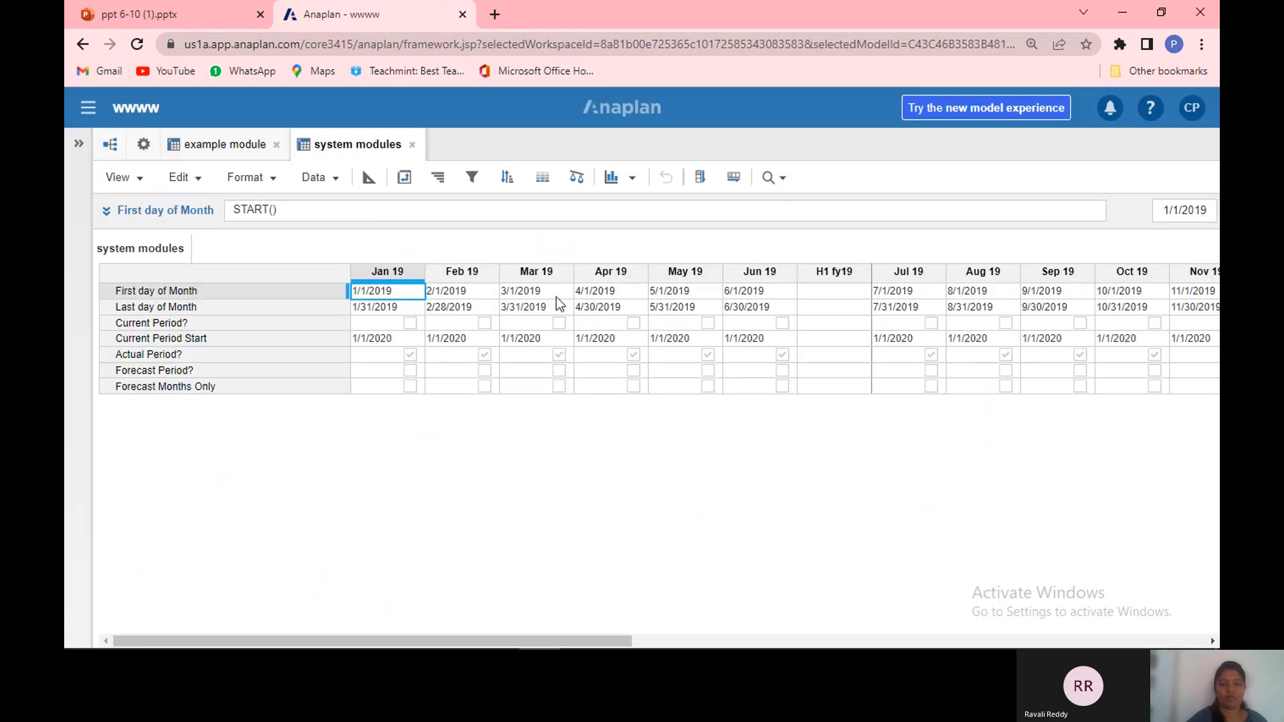
click(369, 178)
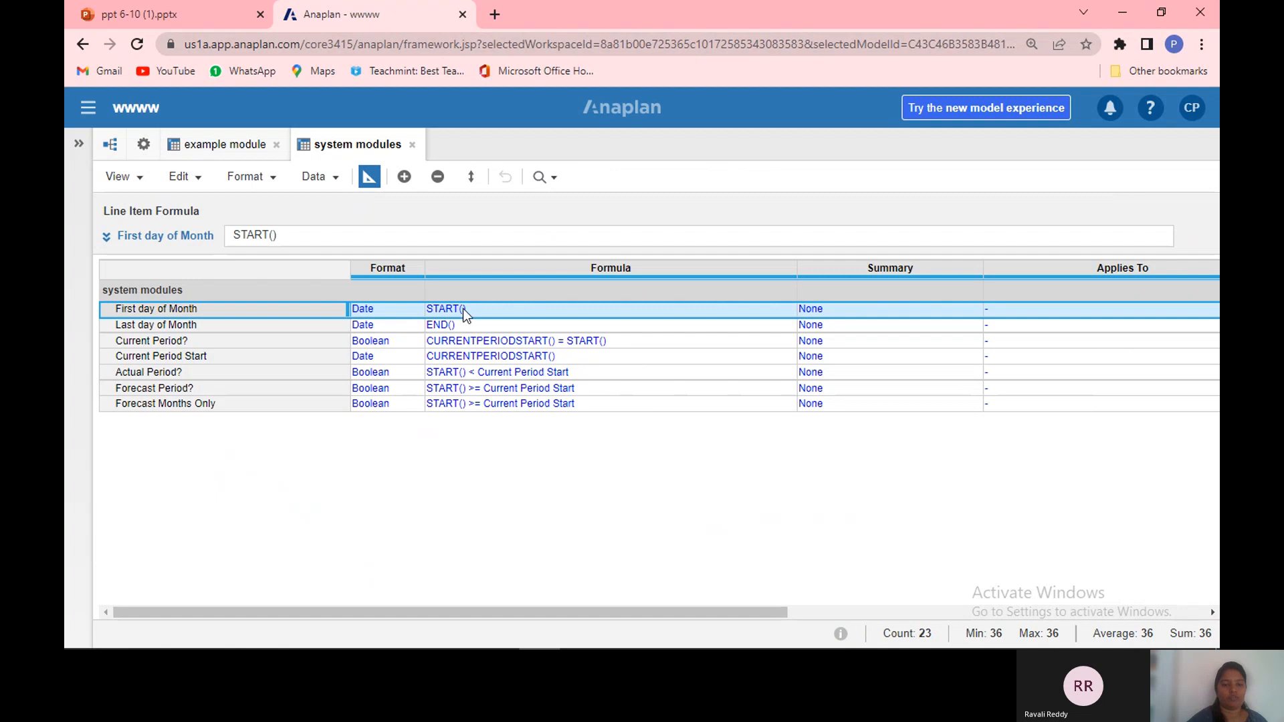
click(417, 280)
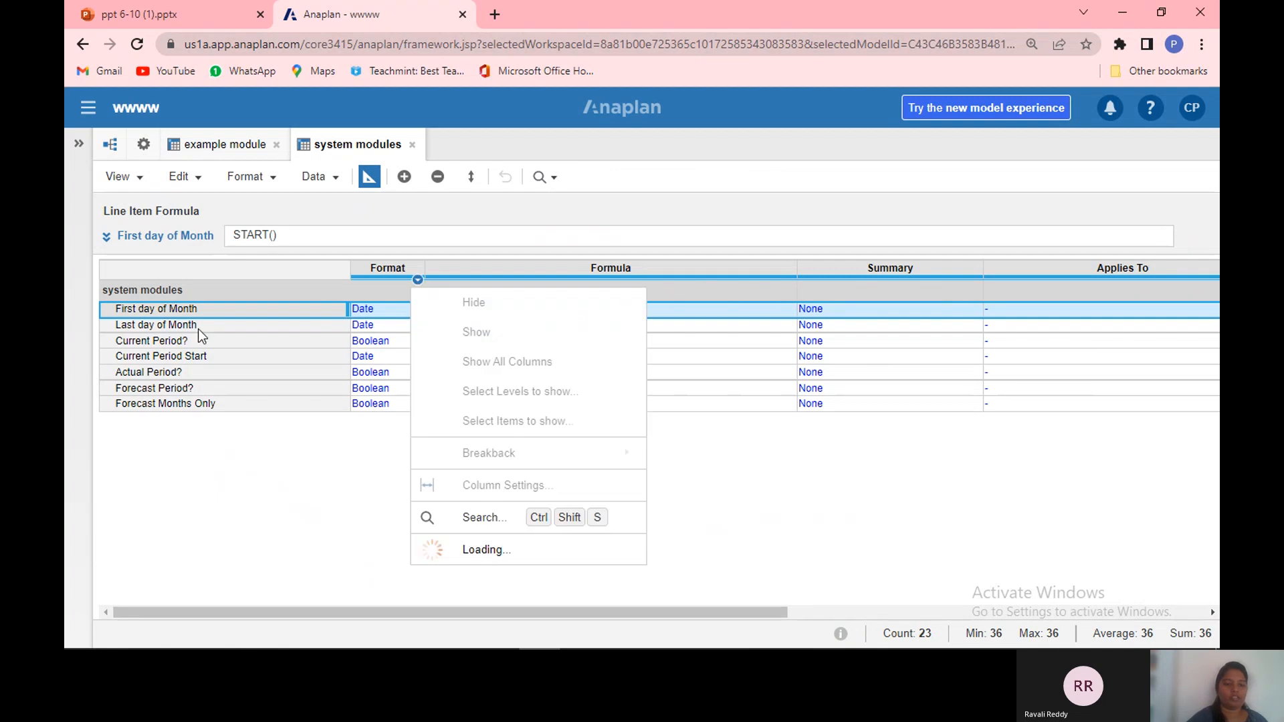
click(396, 422)
click(368, 177)
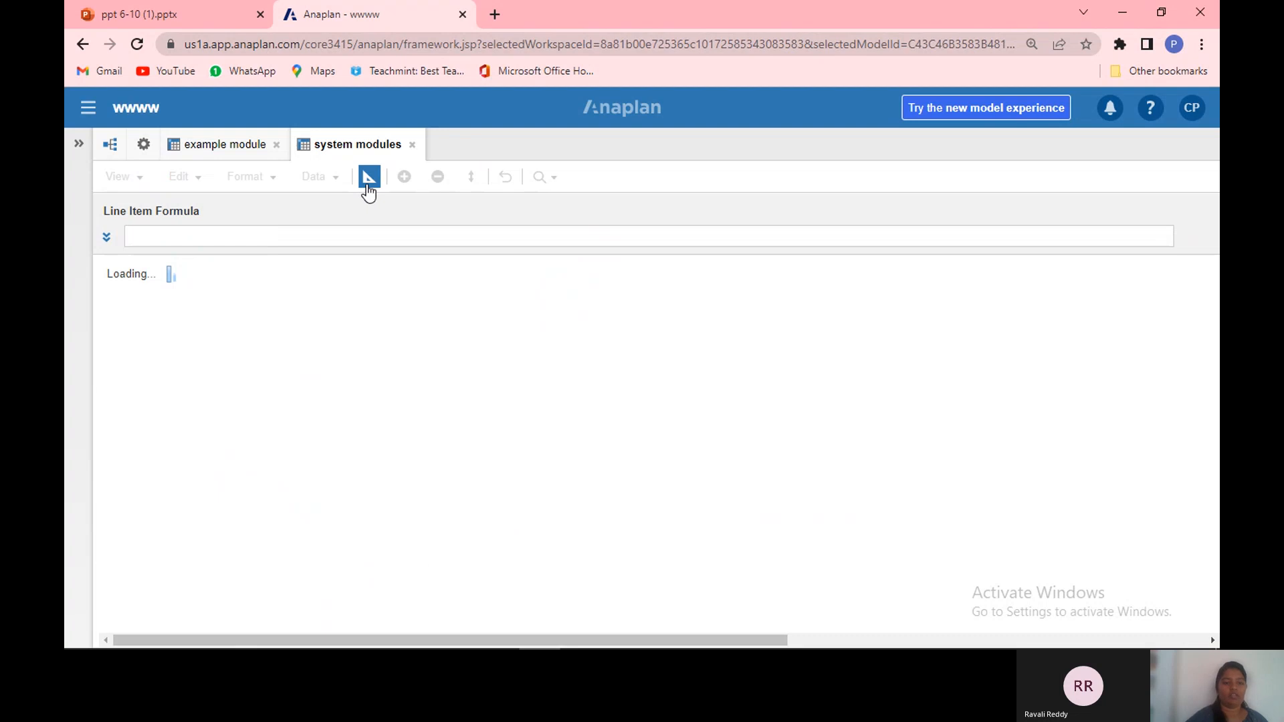
Step: Switch to the presentation and open the How to Copy a module? slide
click(213, 22)
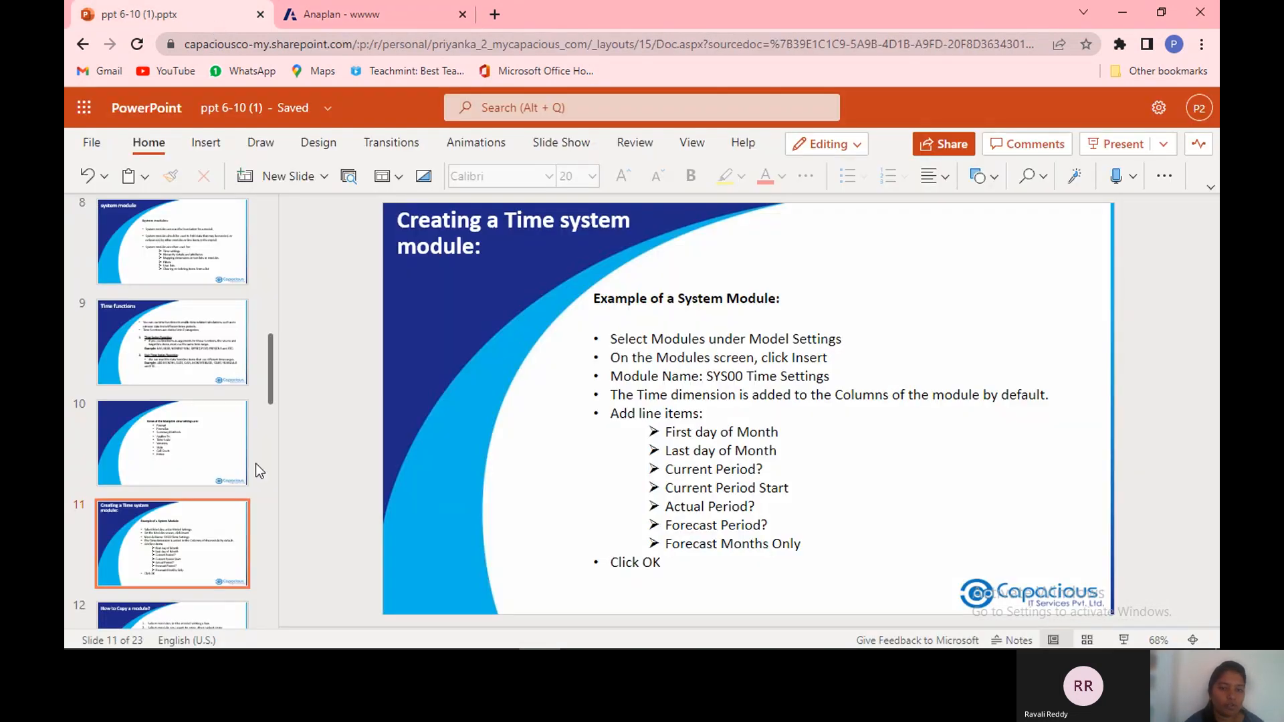
click(207, 608)
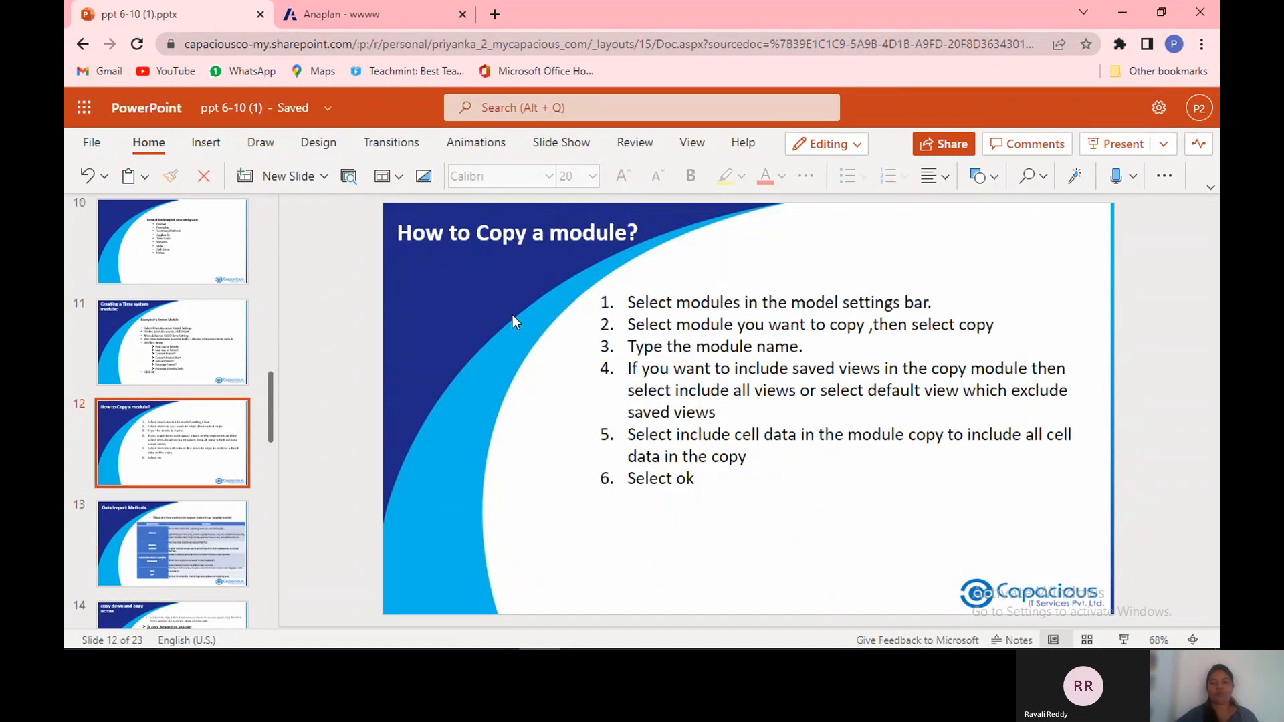
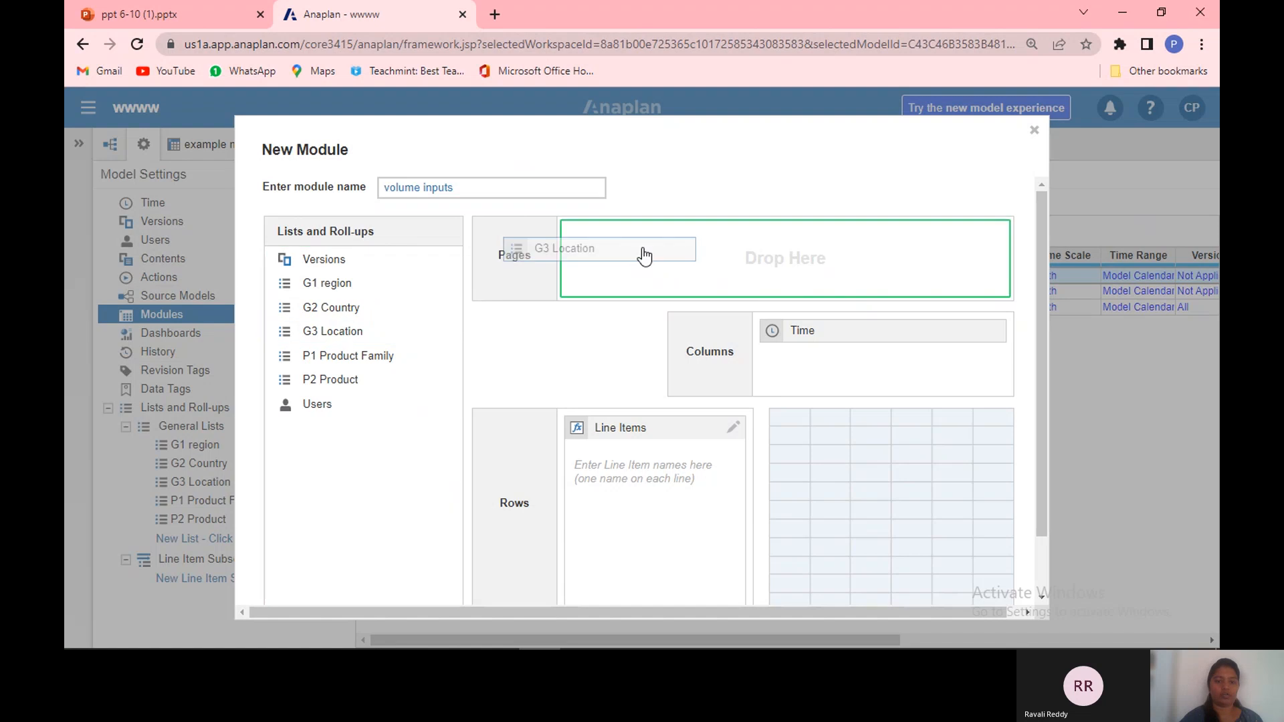
Step: Create the volume inputs module with G3 Location and P2 Product as pages, Time as columns, and a volumes line item
drag(345, 357, 759, 261)
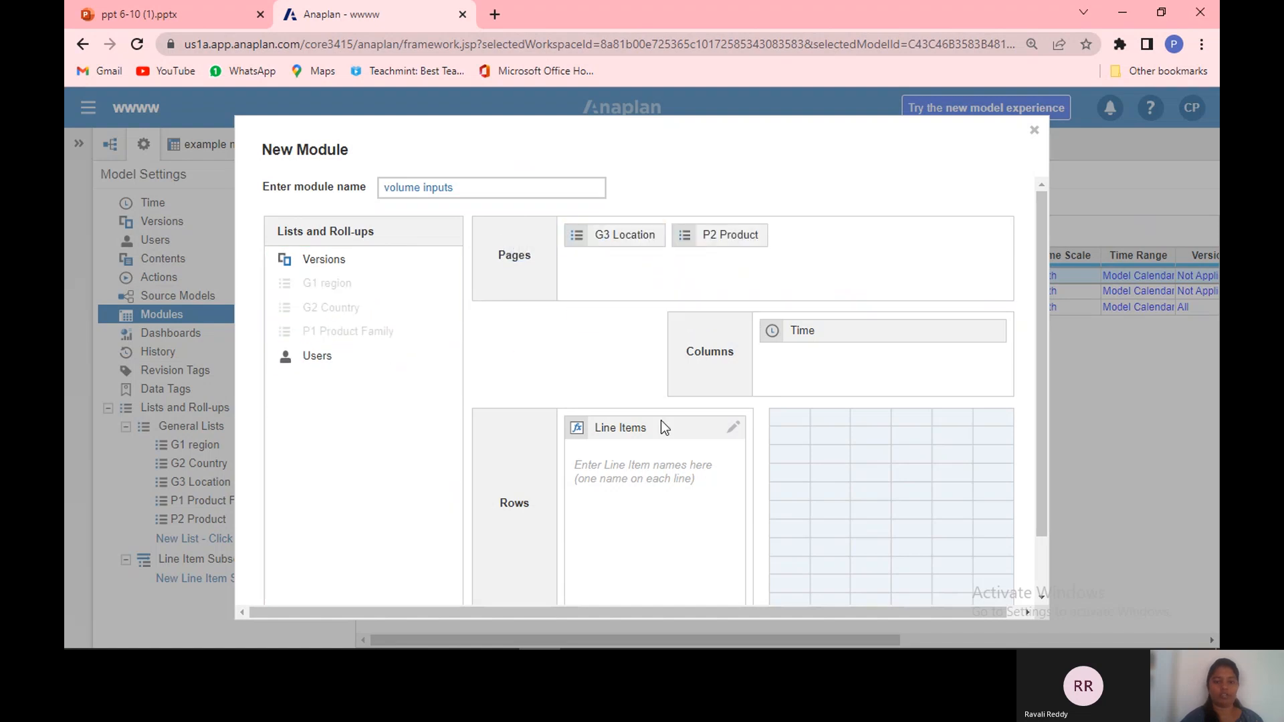
click(612, 500)
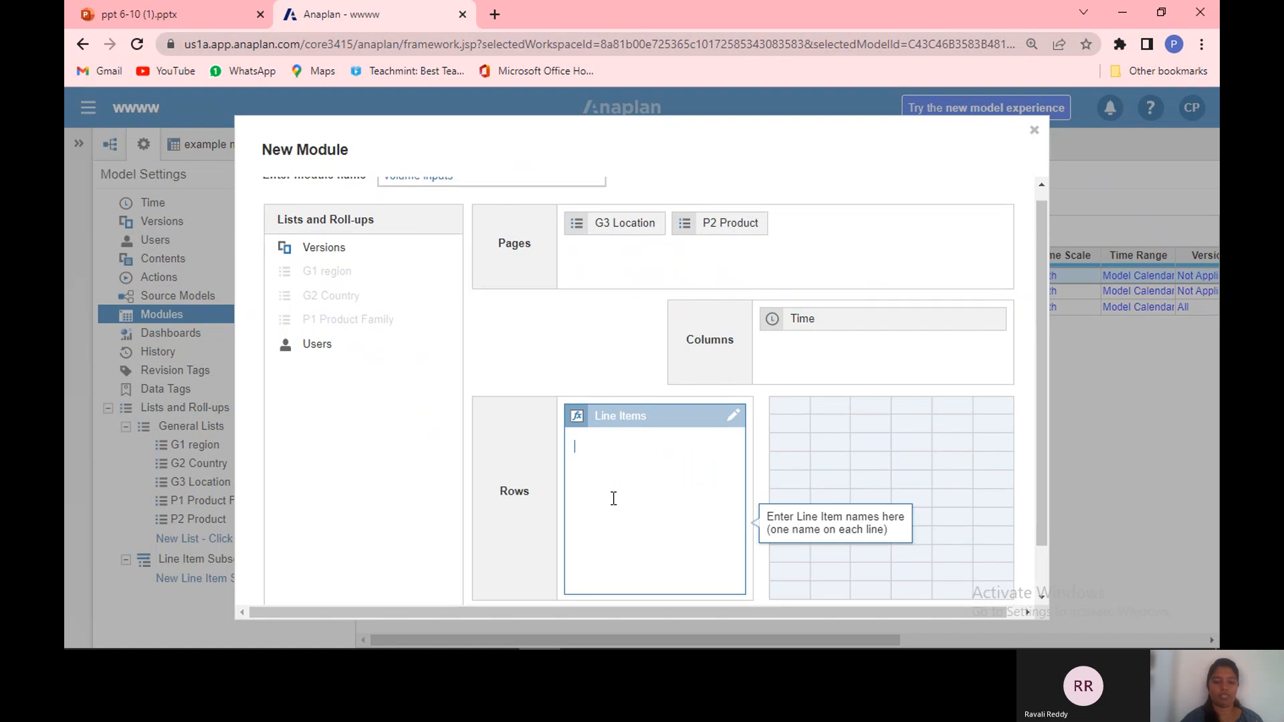
text(volumes)
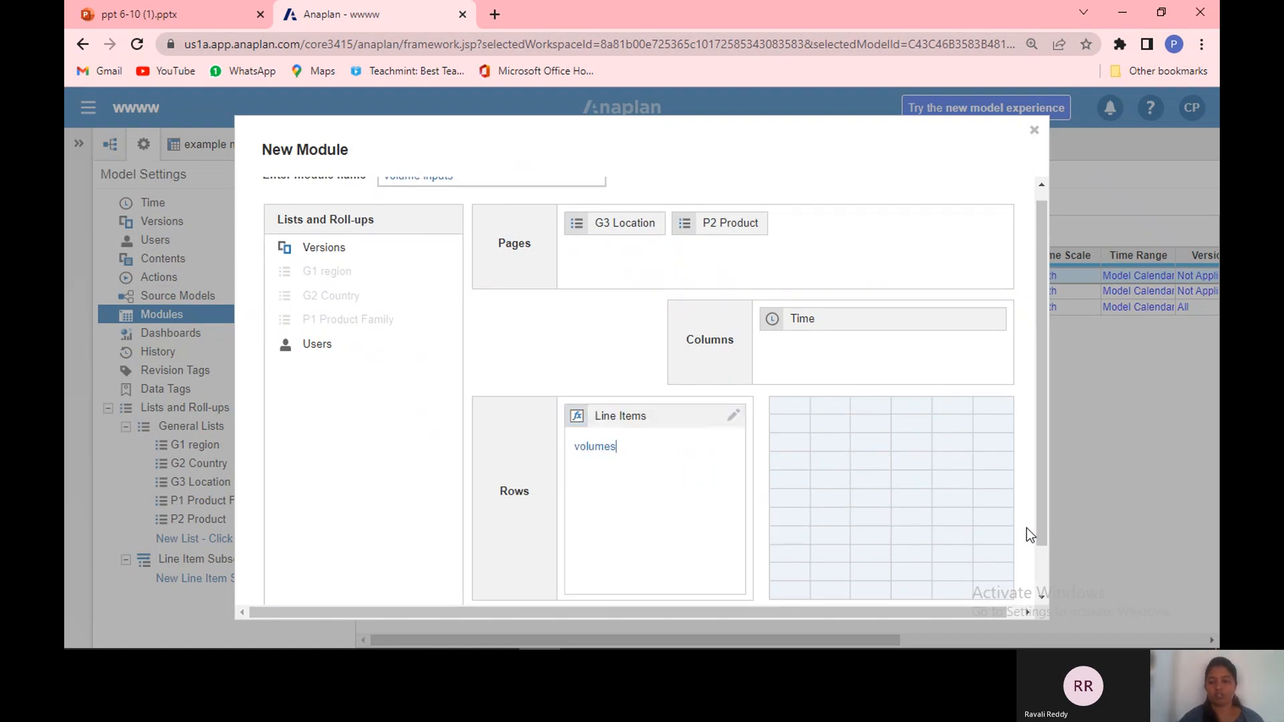
scroll(1047, 567, down, 2)
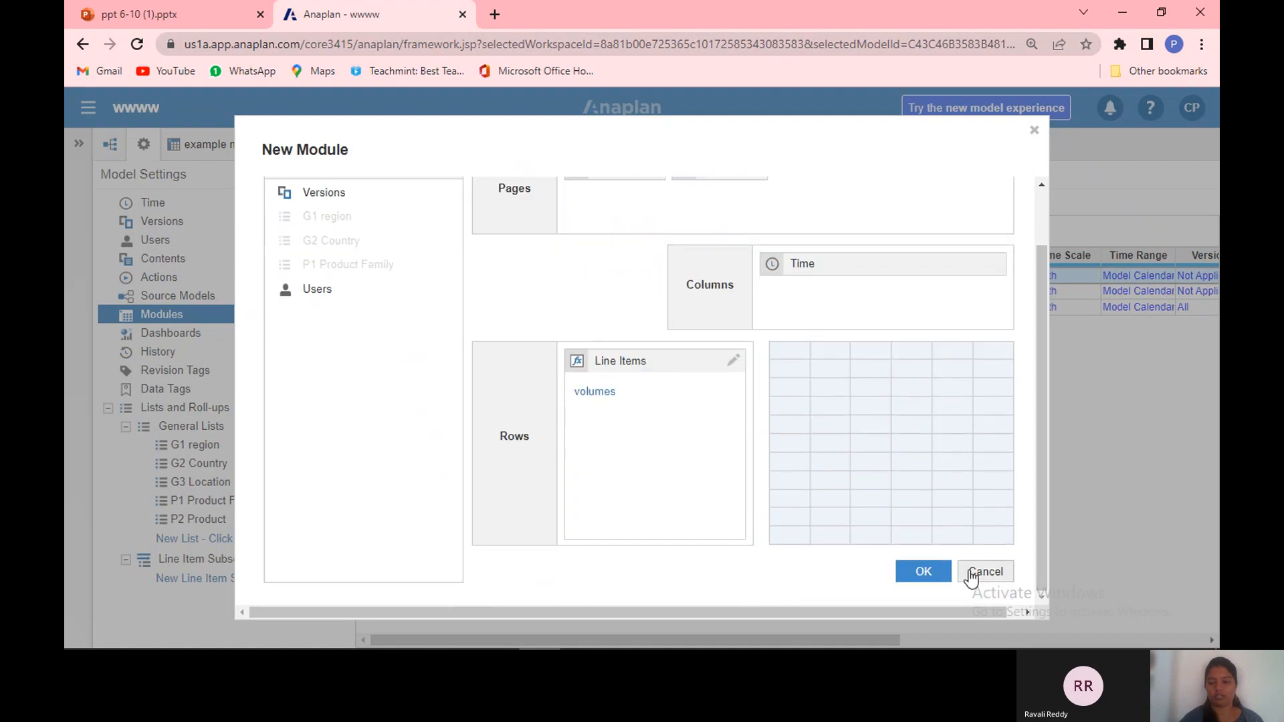
click(923, 572)
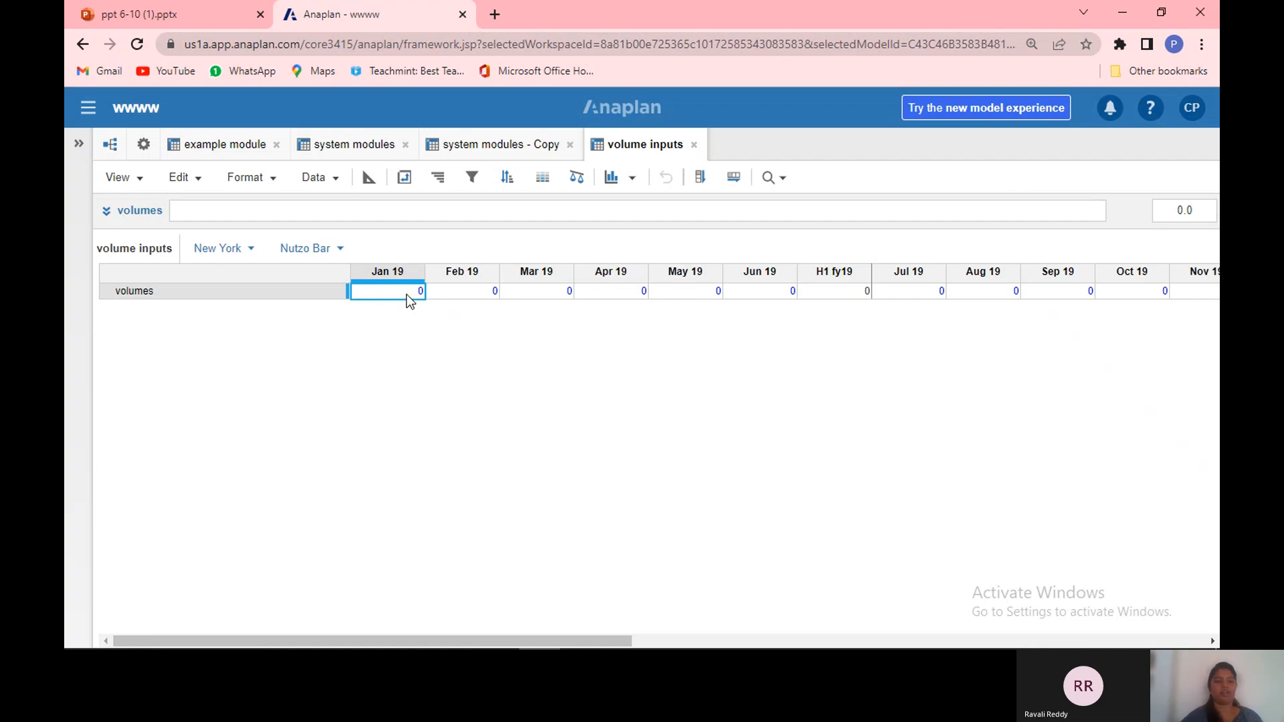
Step: Pivot the volume inputs module so P2 Product is on rows and Line Items moves to pages
click(408, 173)
click(631, 218)
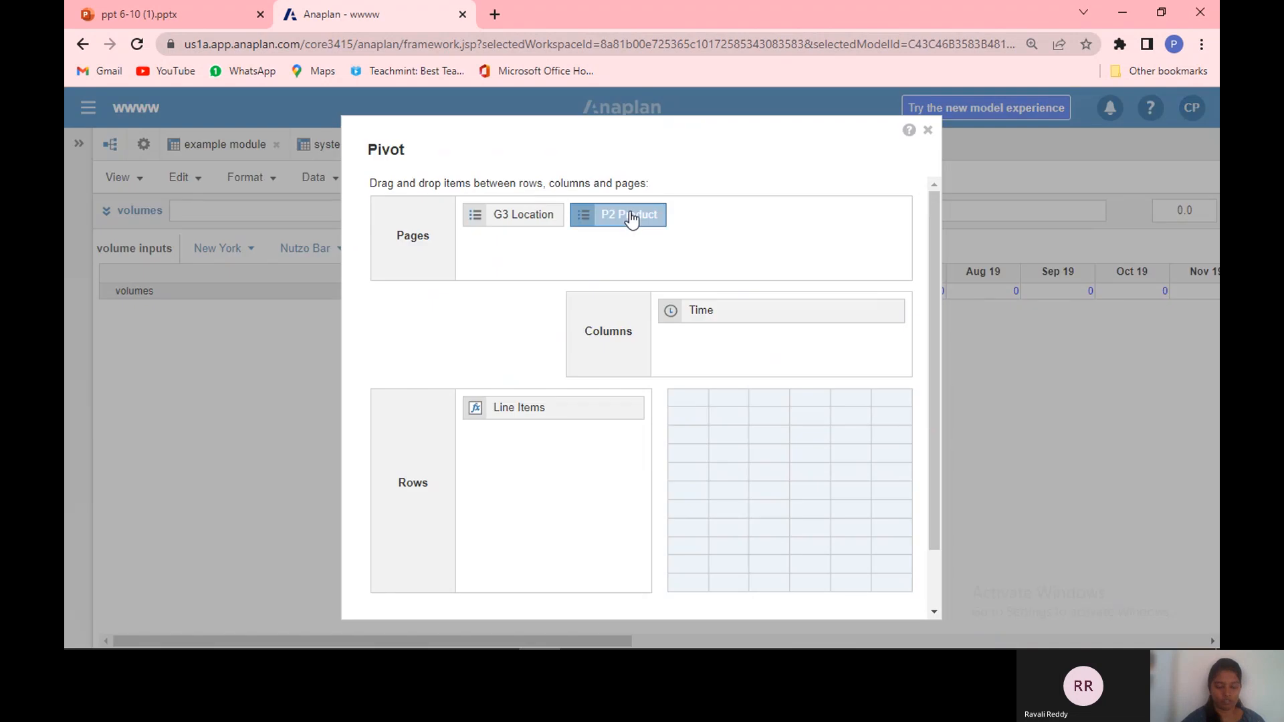
drag(630, 217, 676, 266)
click(565, 415)
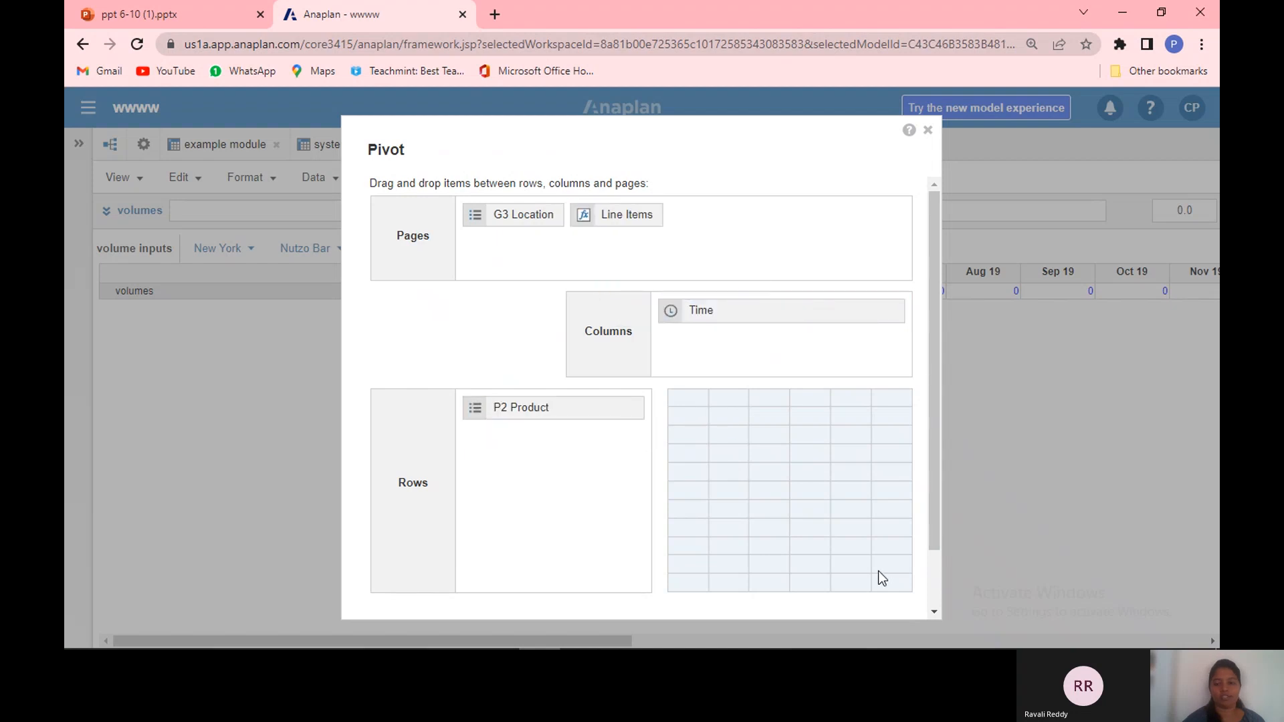
scroll(937, 591, down, 2)
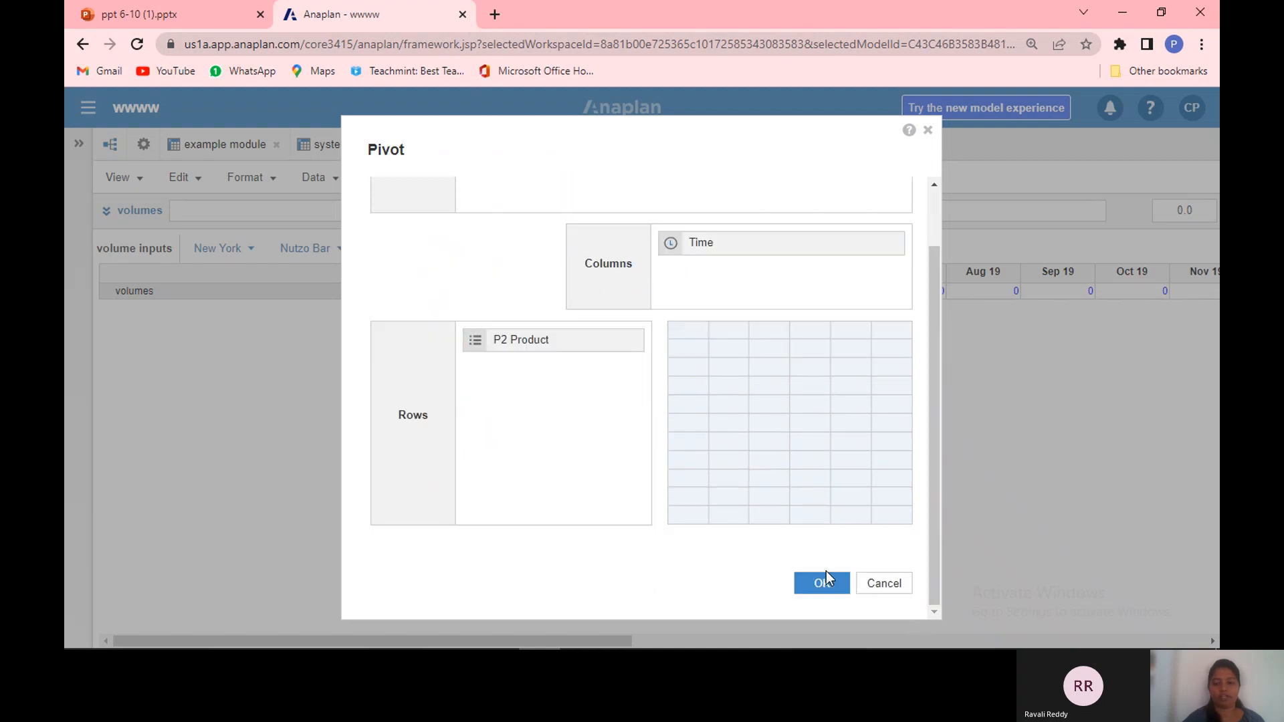
click(823, 590)
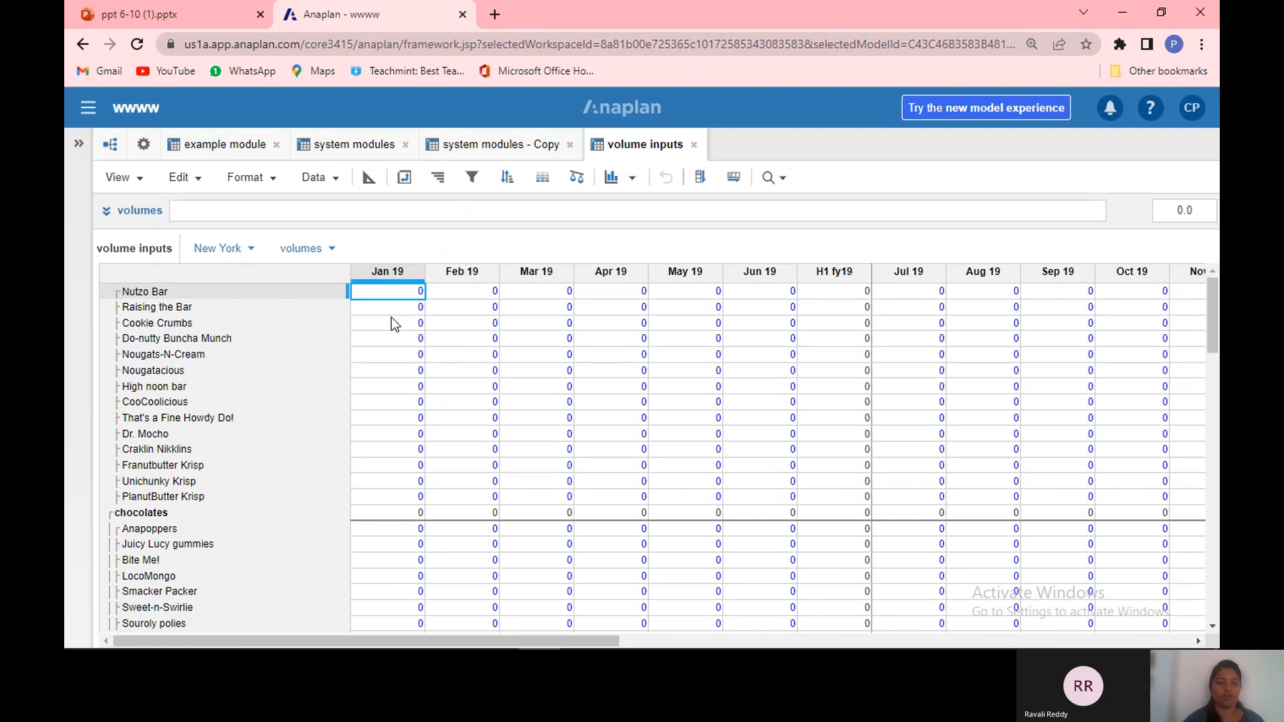
Step: Start a data import into the module by uploading the Volume+Inputs.csv file from Downloads
click(333, 186)
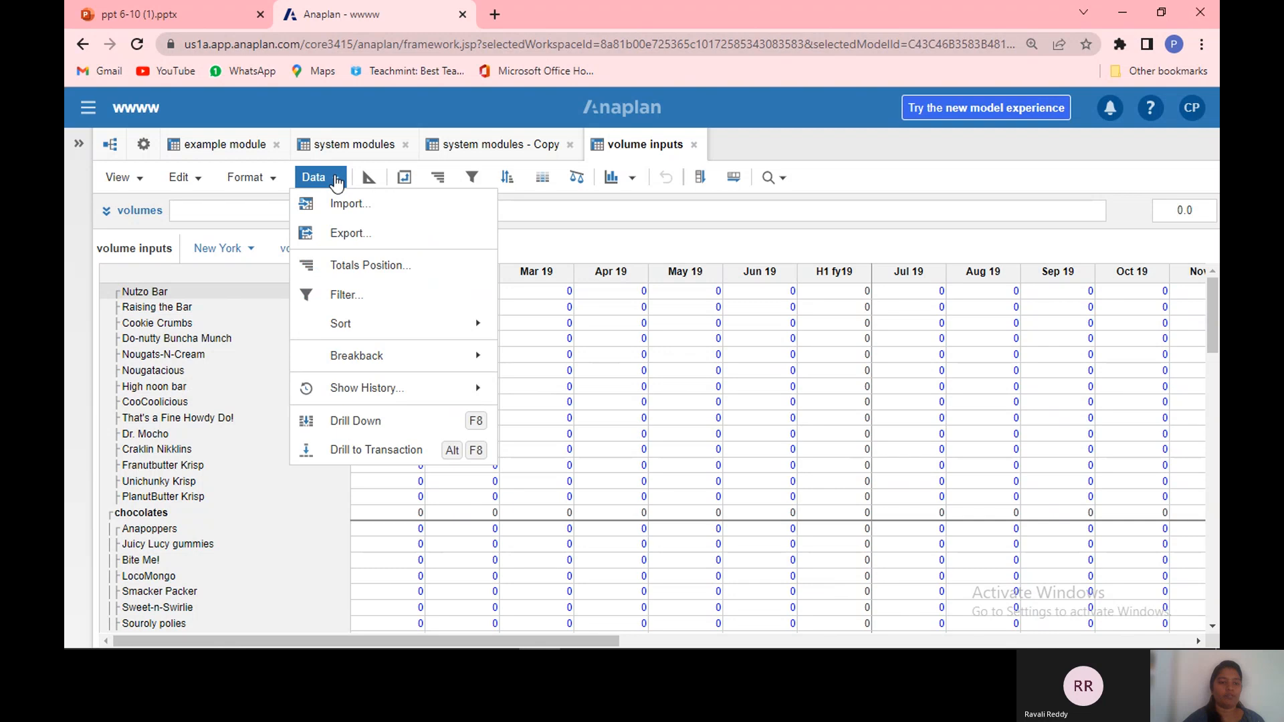
click(373, 212)
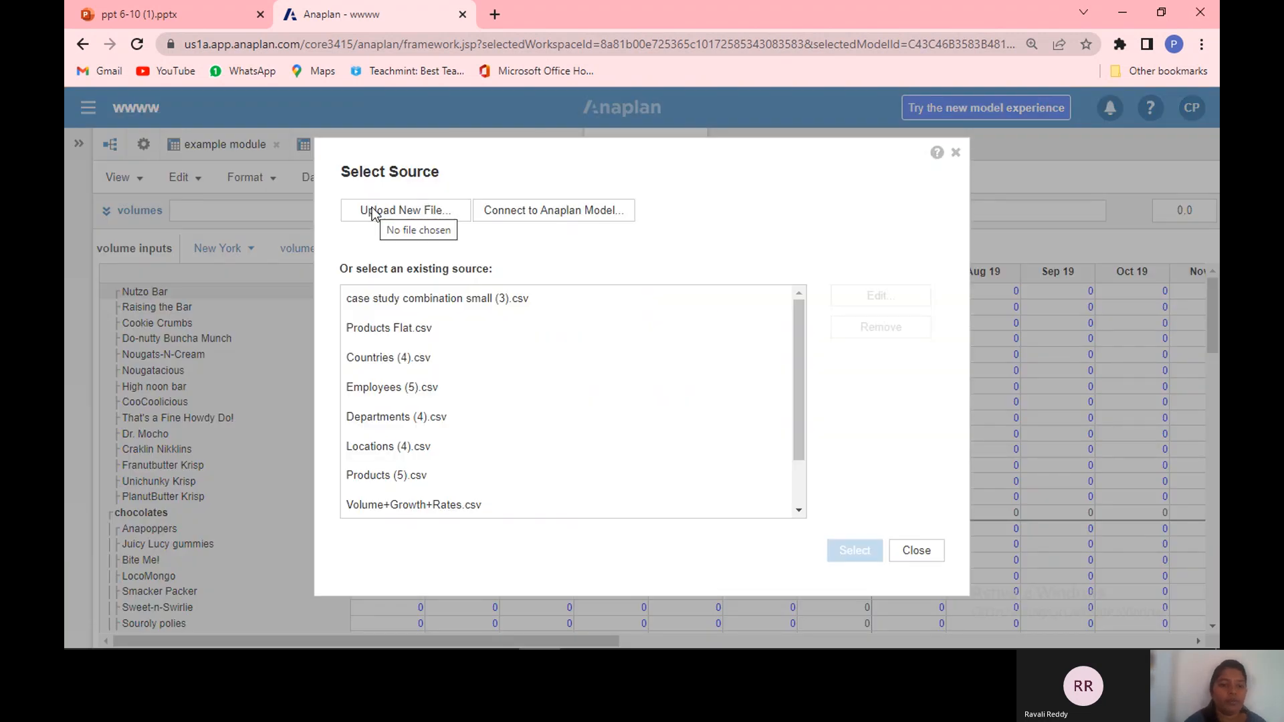
click(404, 211)
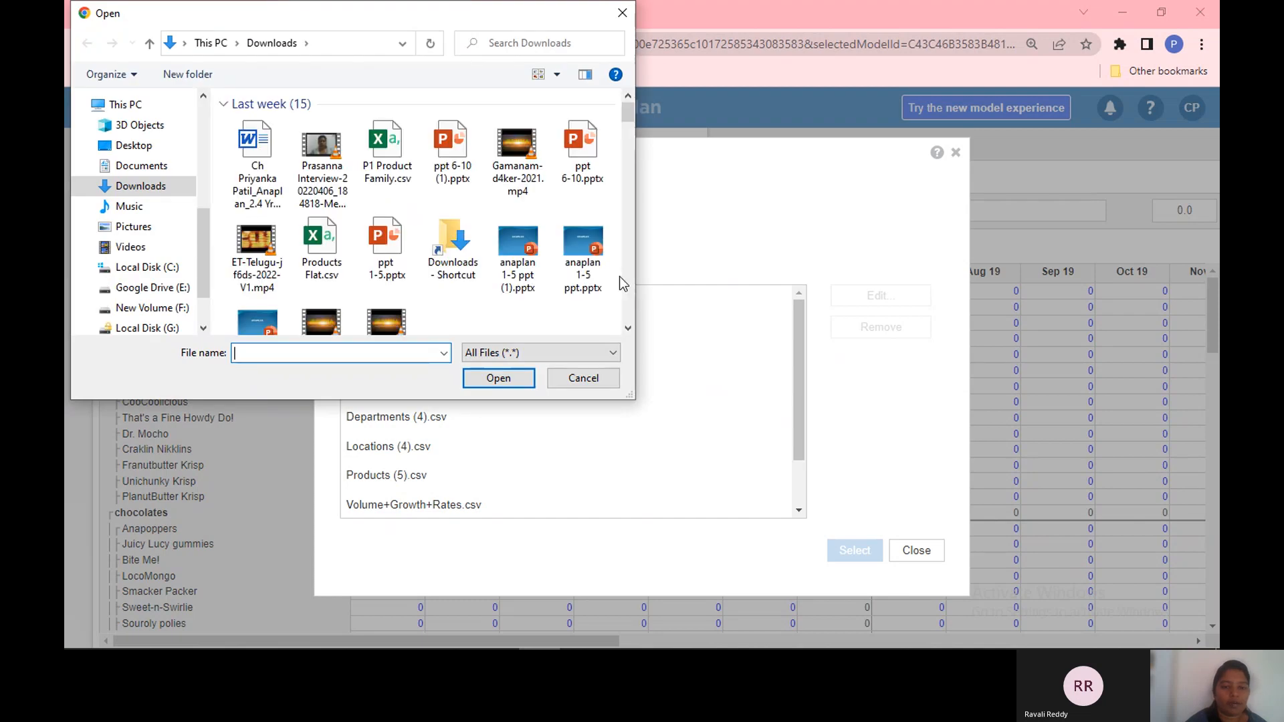
click(629, 327)
drag(628, 327, 632, 327)
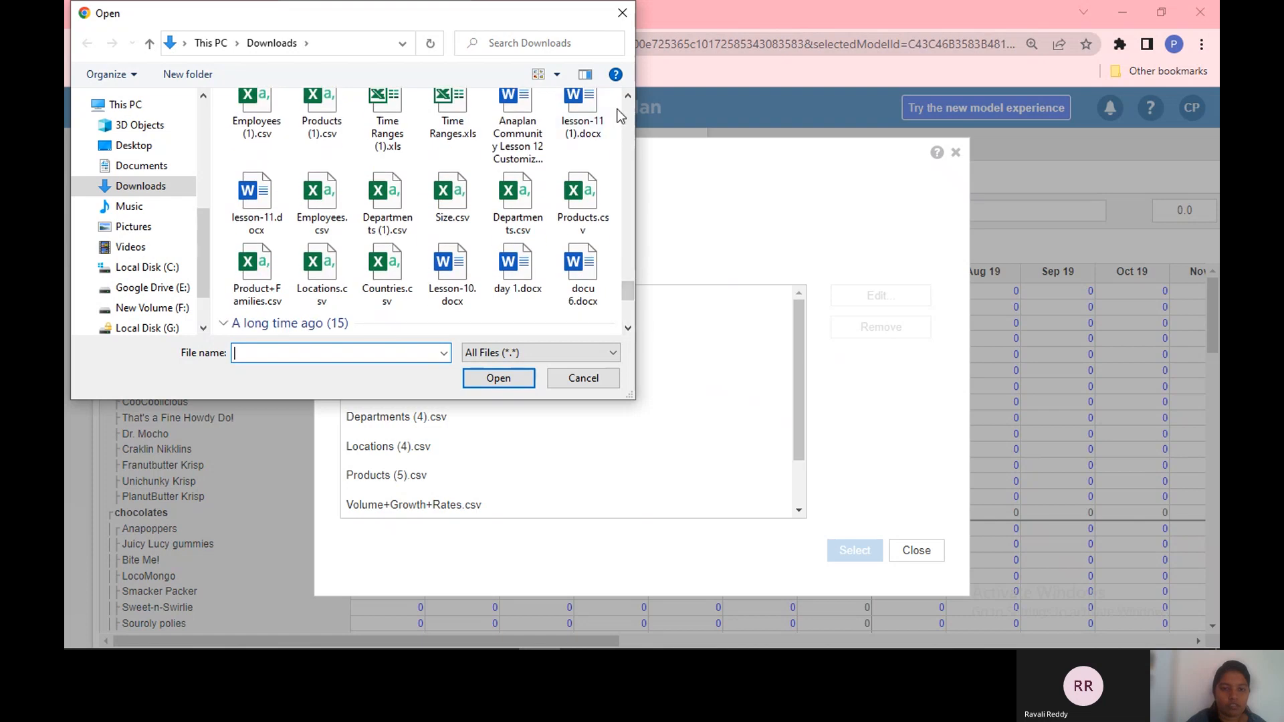
drag(626, 98, 627, 98)
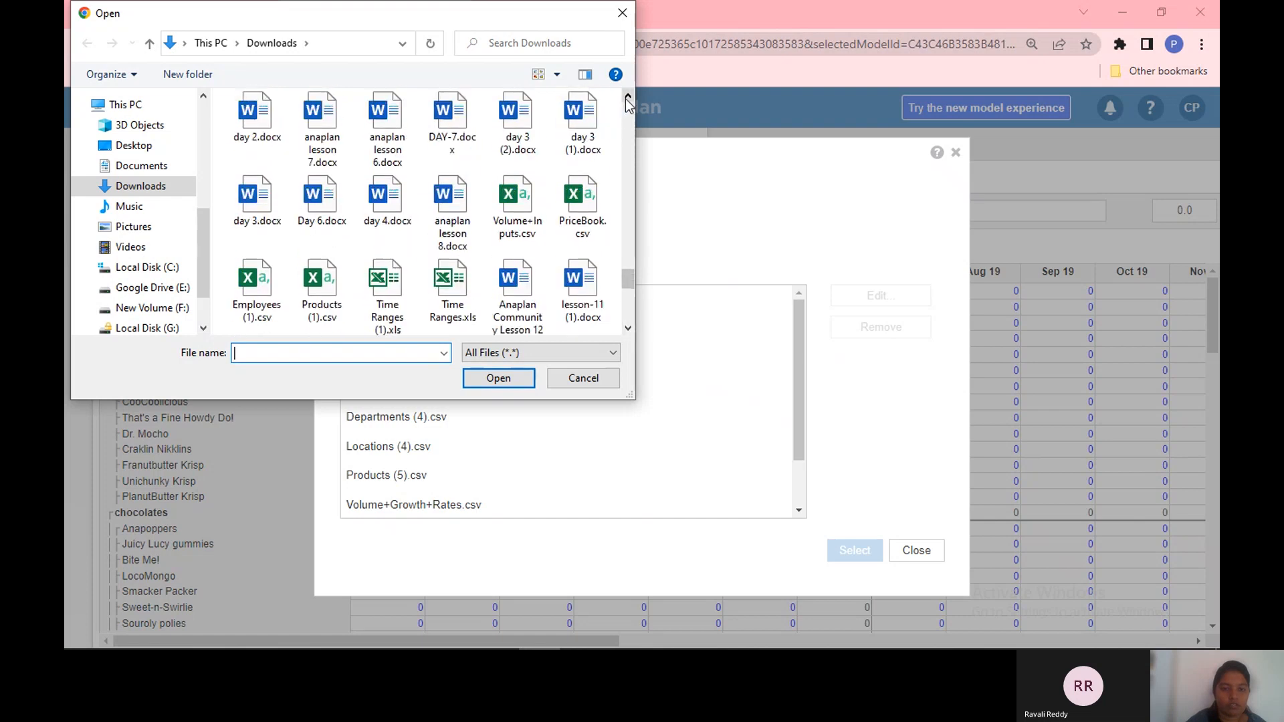
click(523, 203)
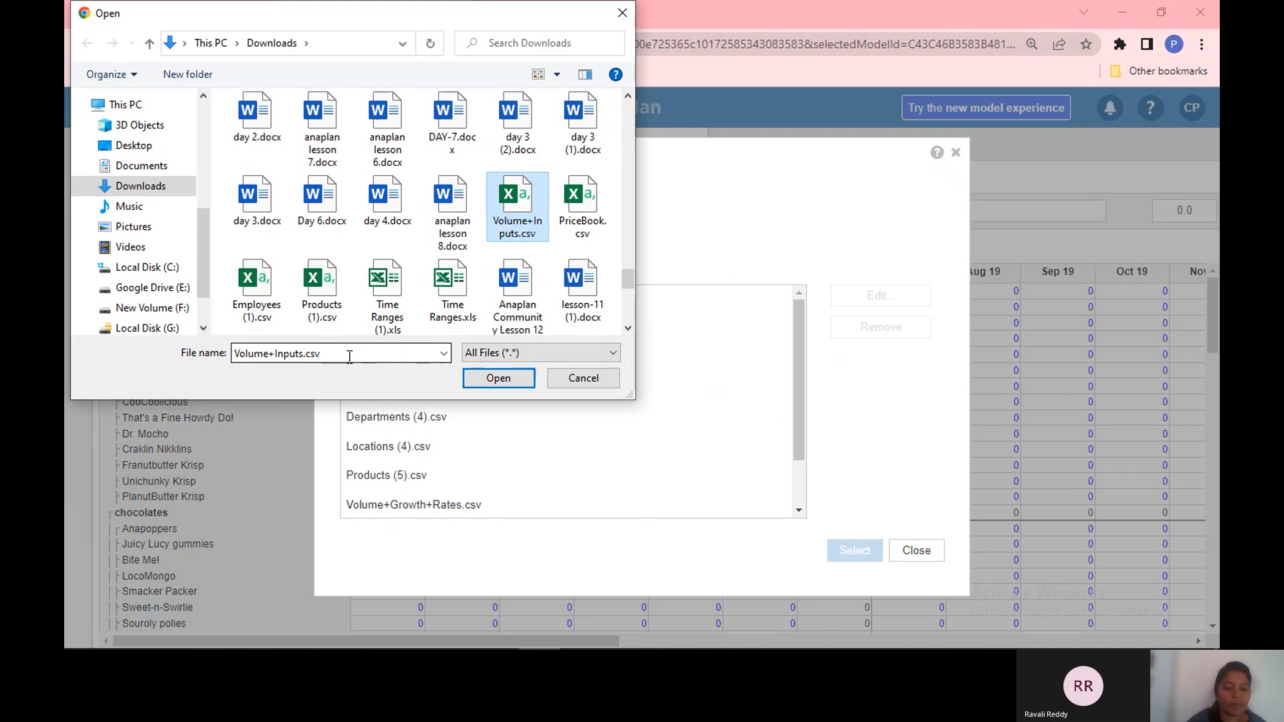
click(522, 383)
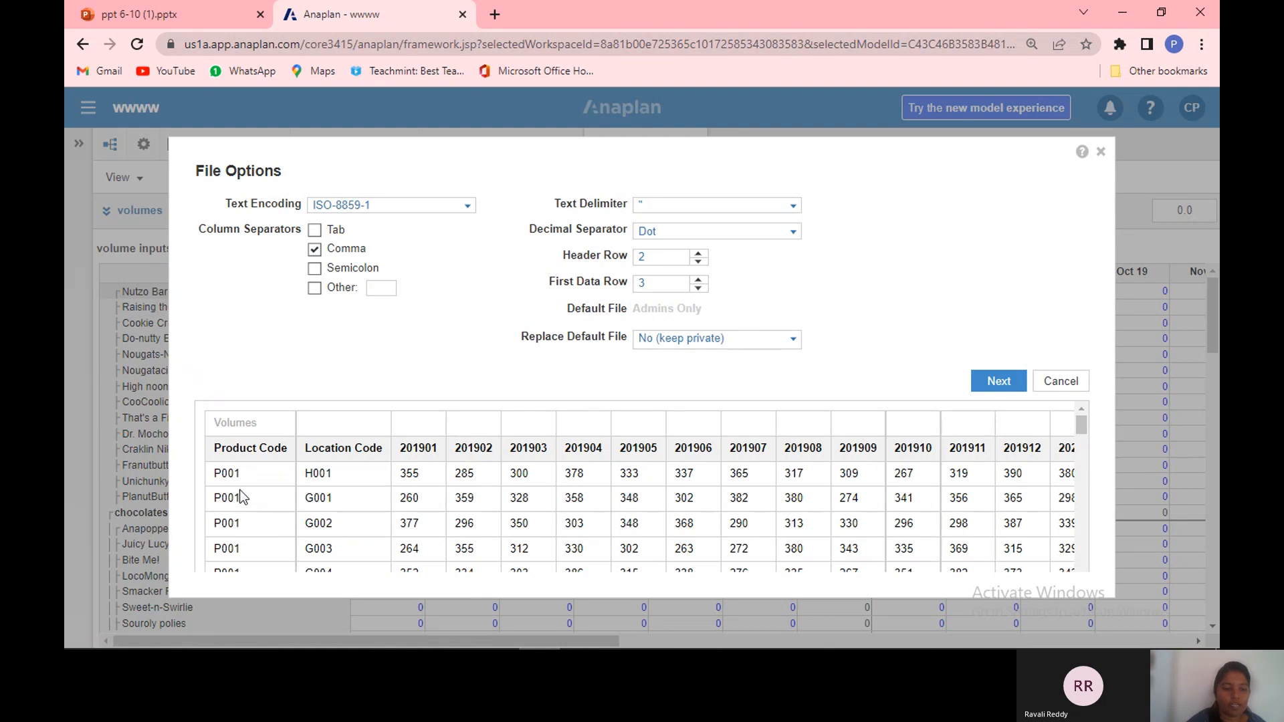
Step: Try different header row and first data row settings while checking the file preview
click(697, 262)
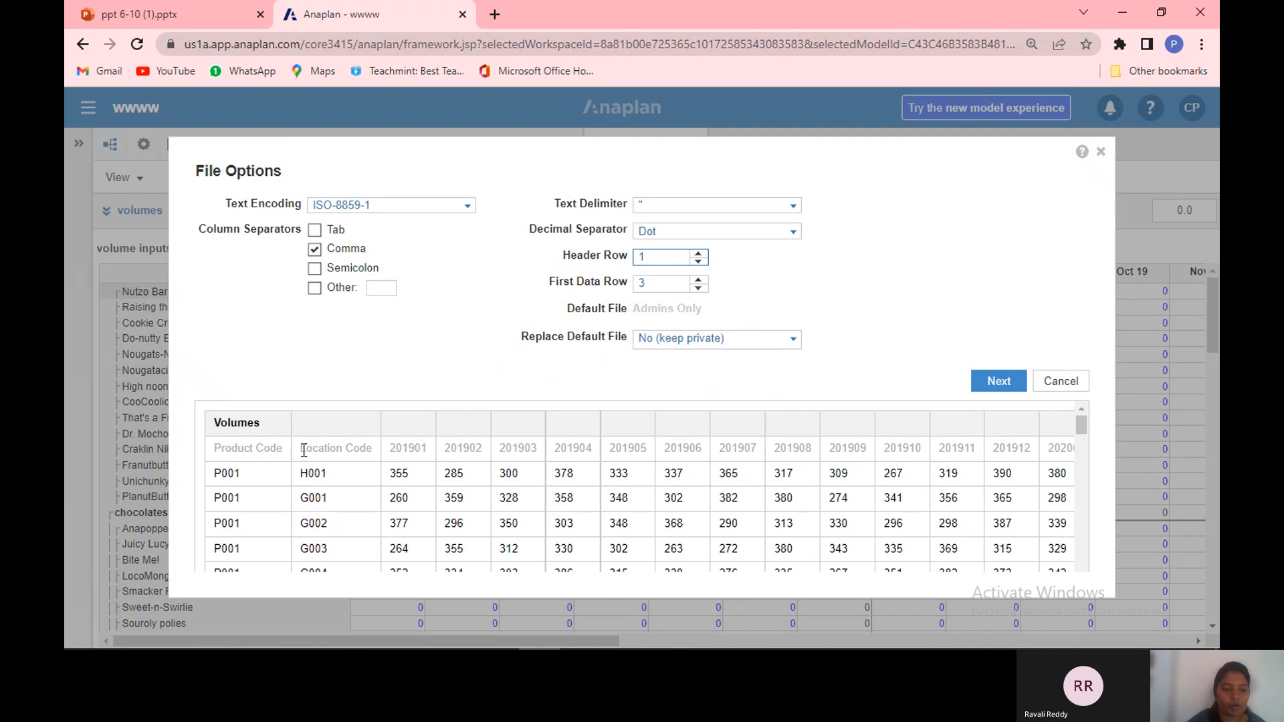
double_click(353, 457)
drag(459, 462, 388, 451)
double_click(354, 448)
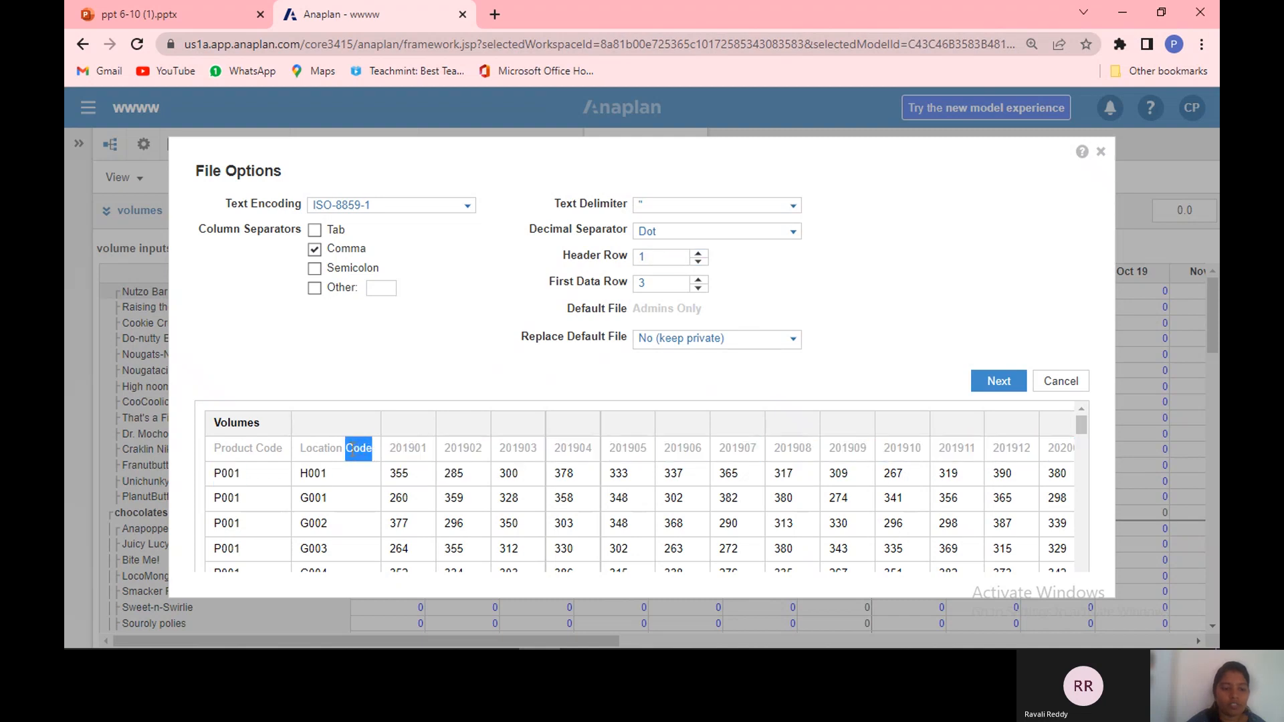
triple_click(243, 452)
click(403, 431)
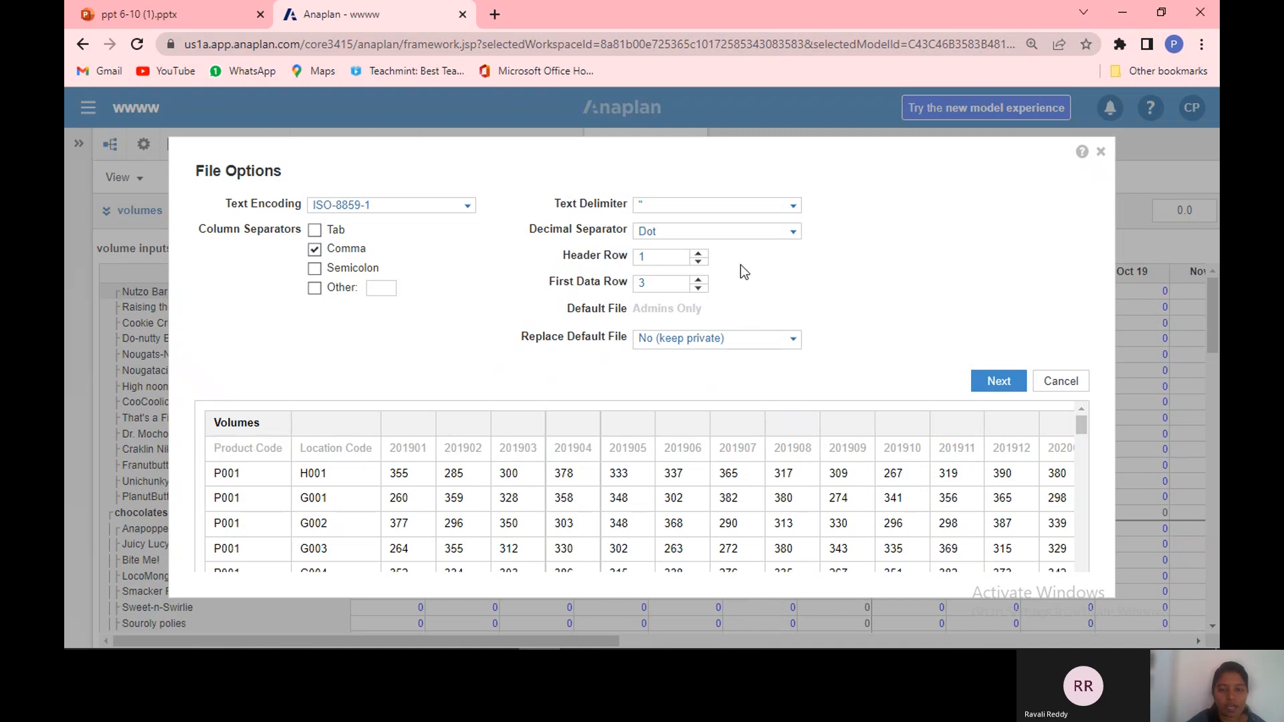
double_click(698, 259)
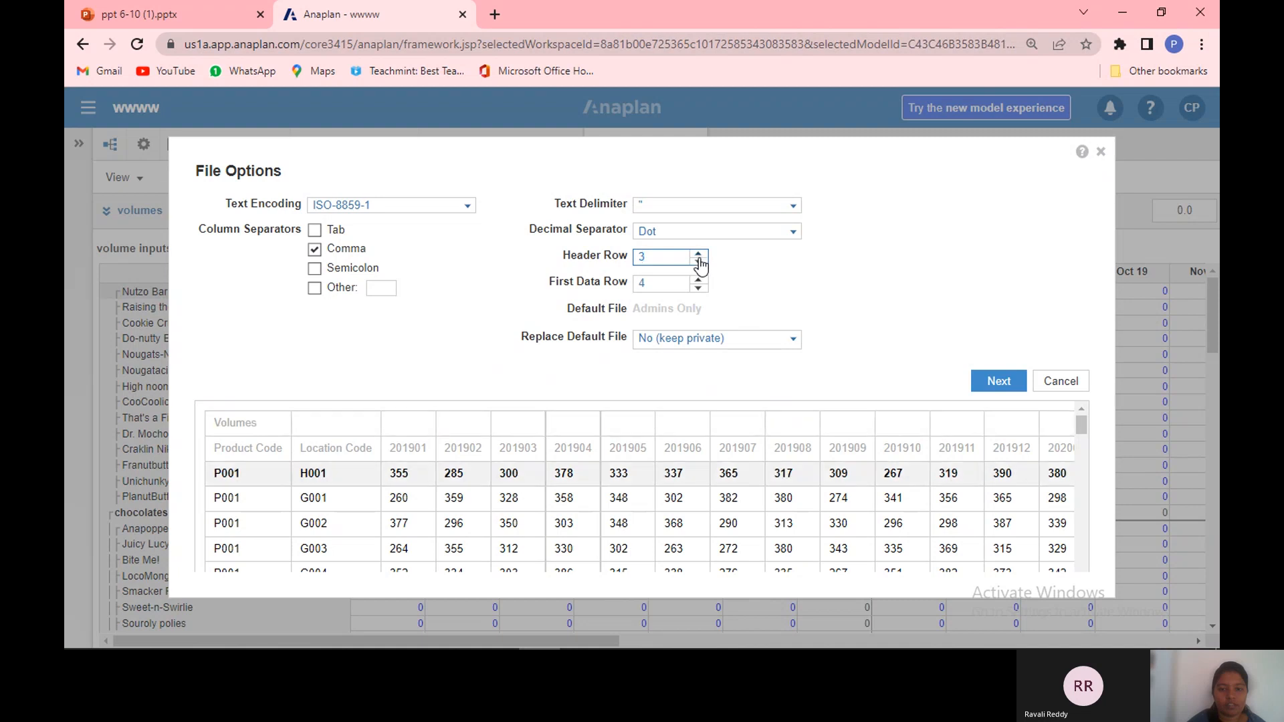
drag(417, 412, 443, 471)
click(443, 518)
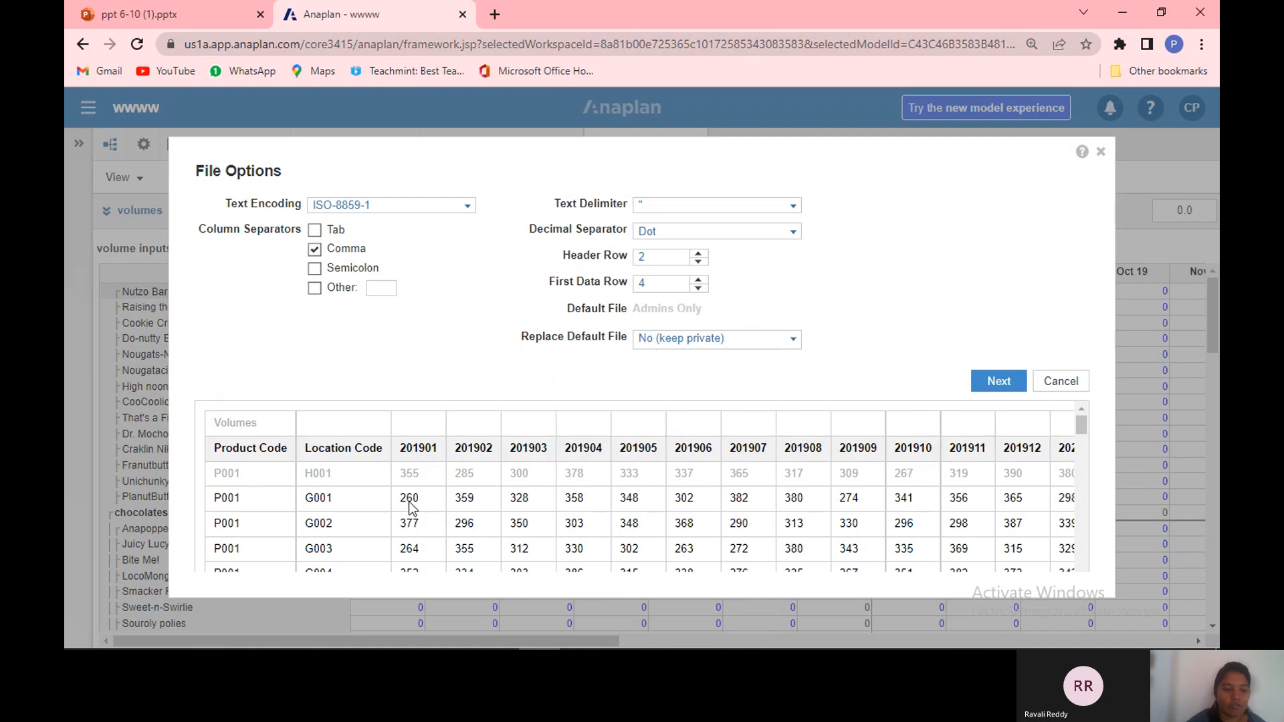
drag(444, 523, 497, 523)
click(697, 288)
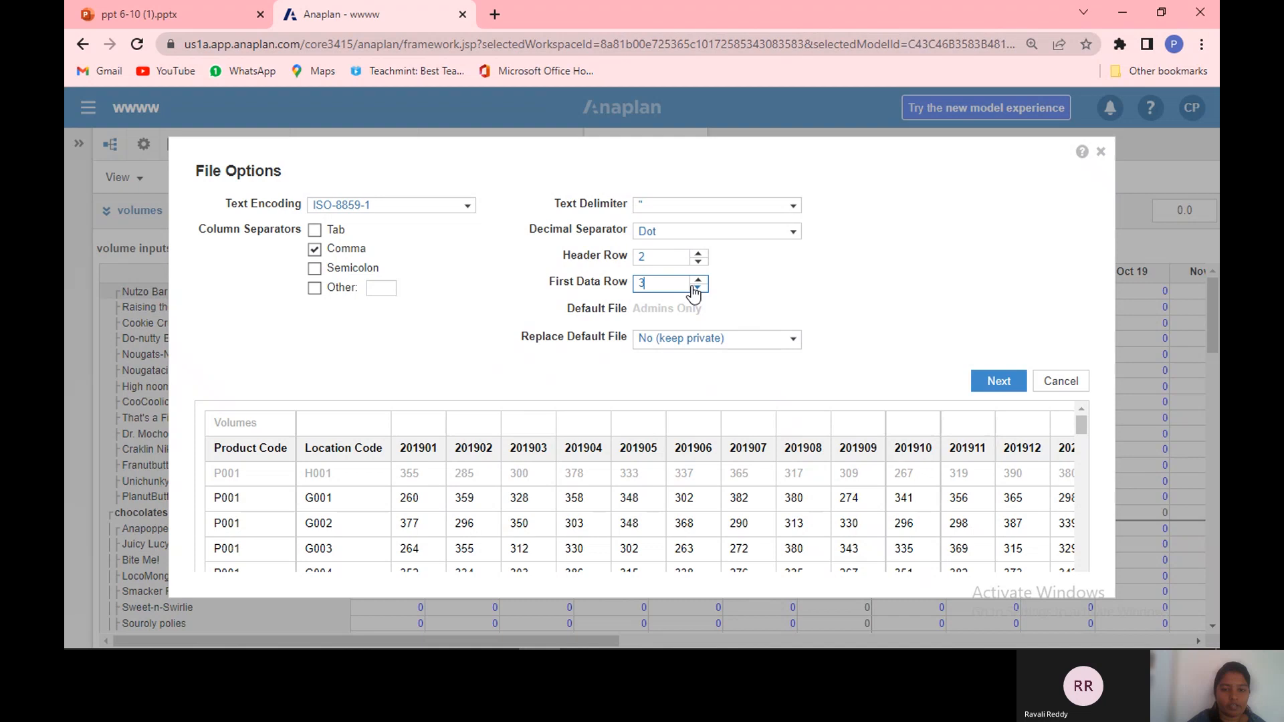
click(745, 281)
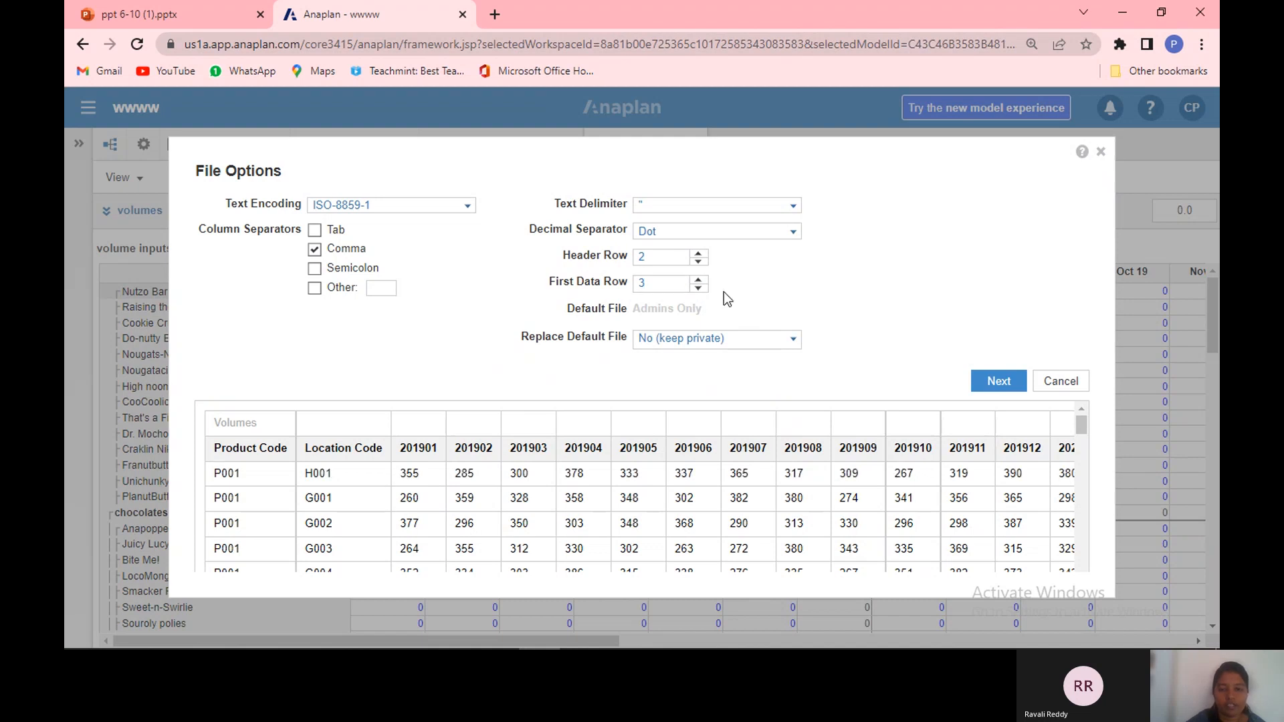
Step: Set Replace Default File to Admins Only, confirm making it the default import file, and continue
drag(726, 298, 794, 339)
click(792, 338)
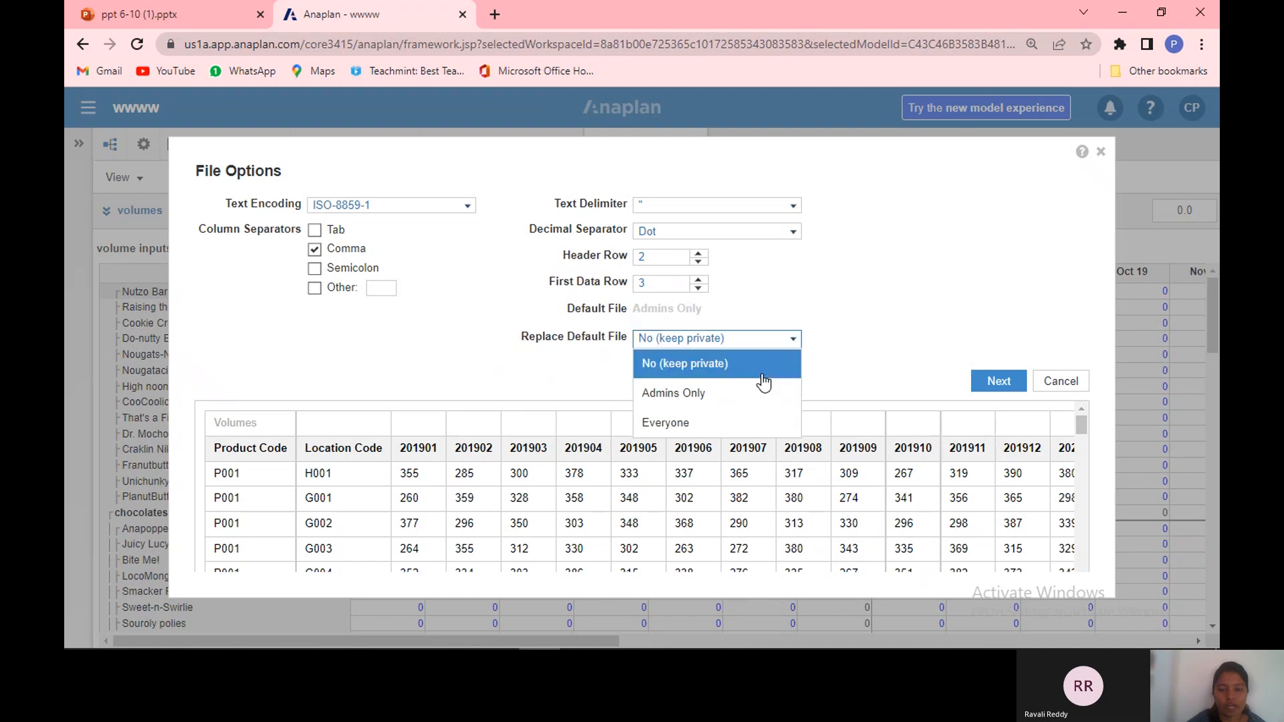
click(755, 388)
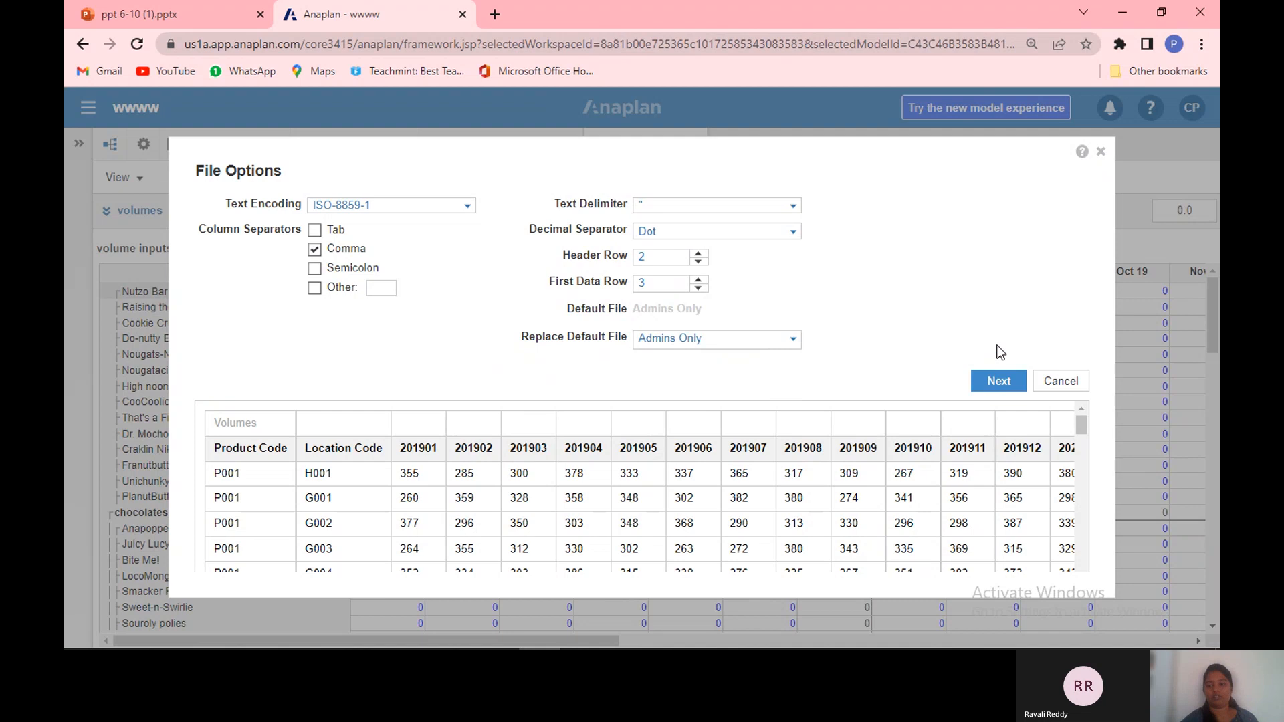
click(1002, 393)
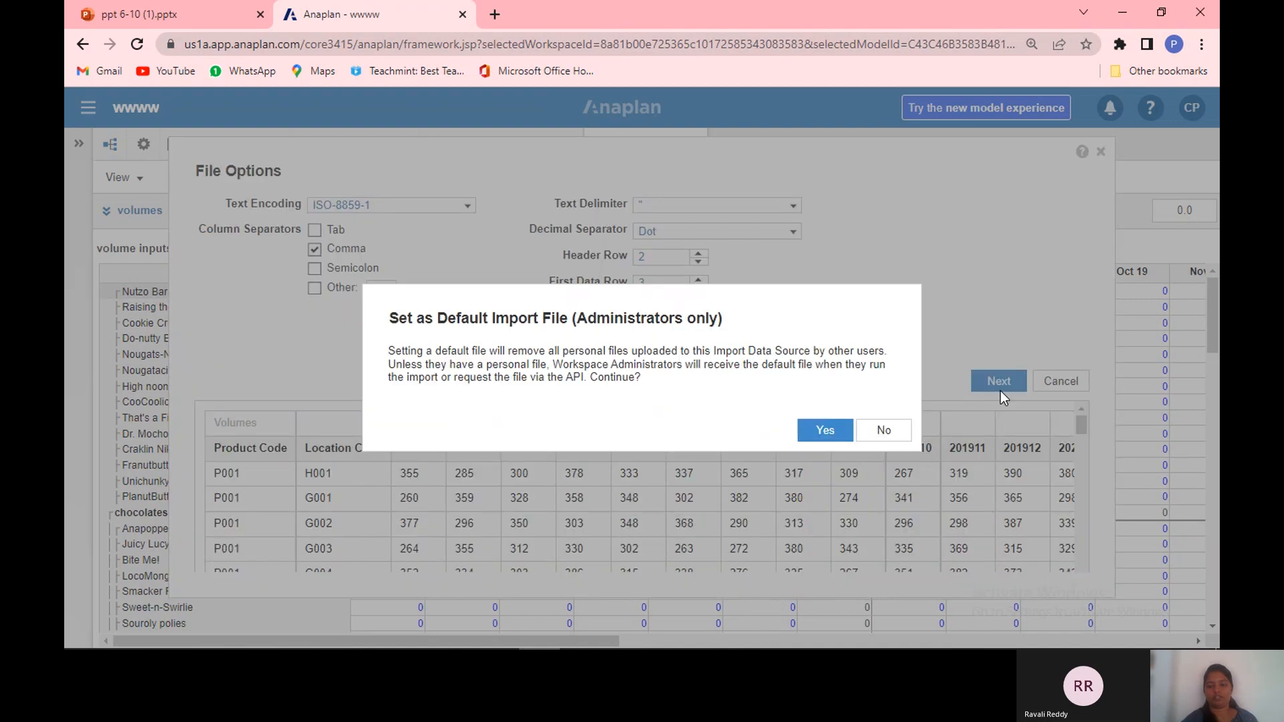
click(841, 428)
drag(841, 424, 899, 387)
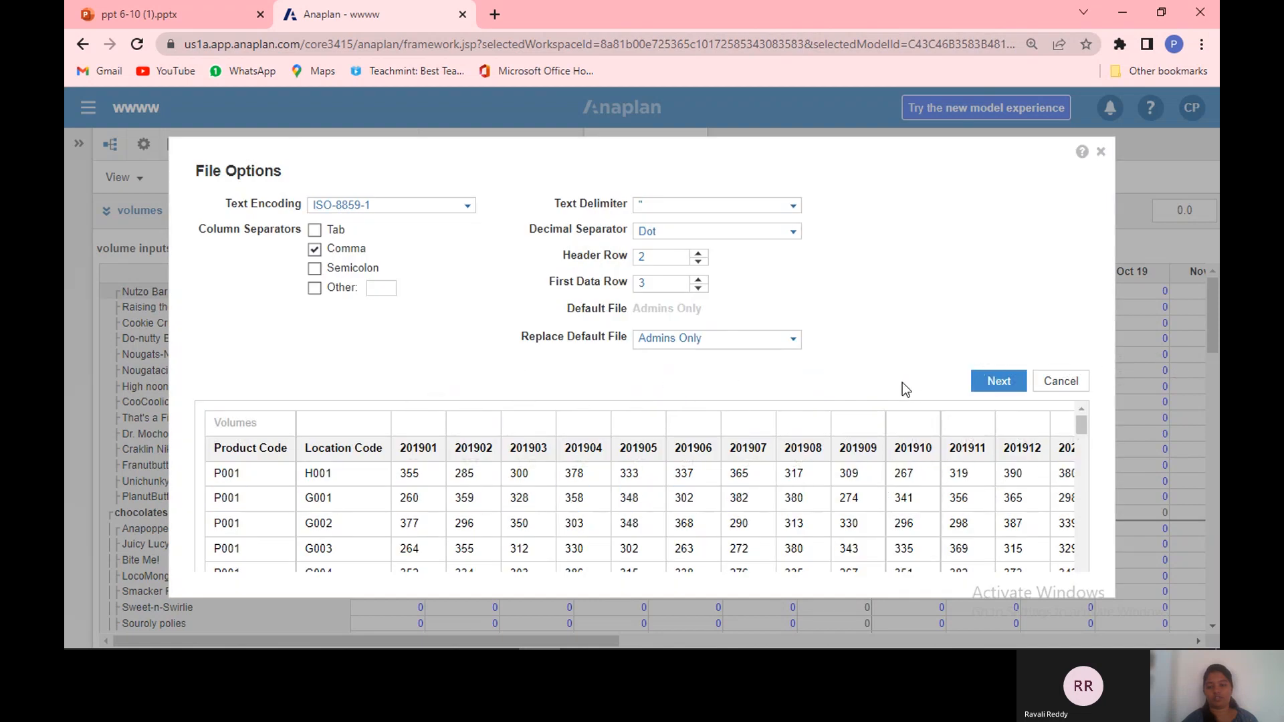
click(1014, 380)
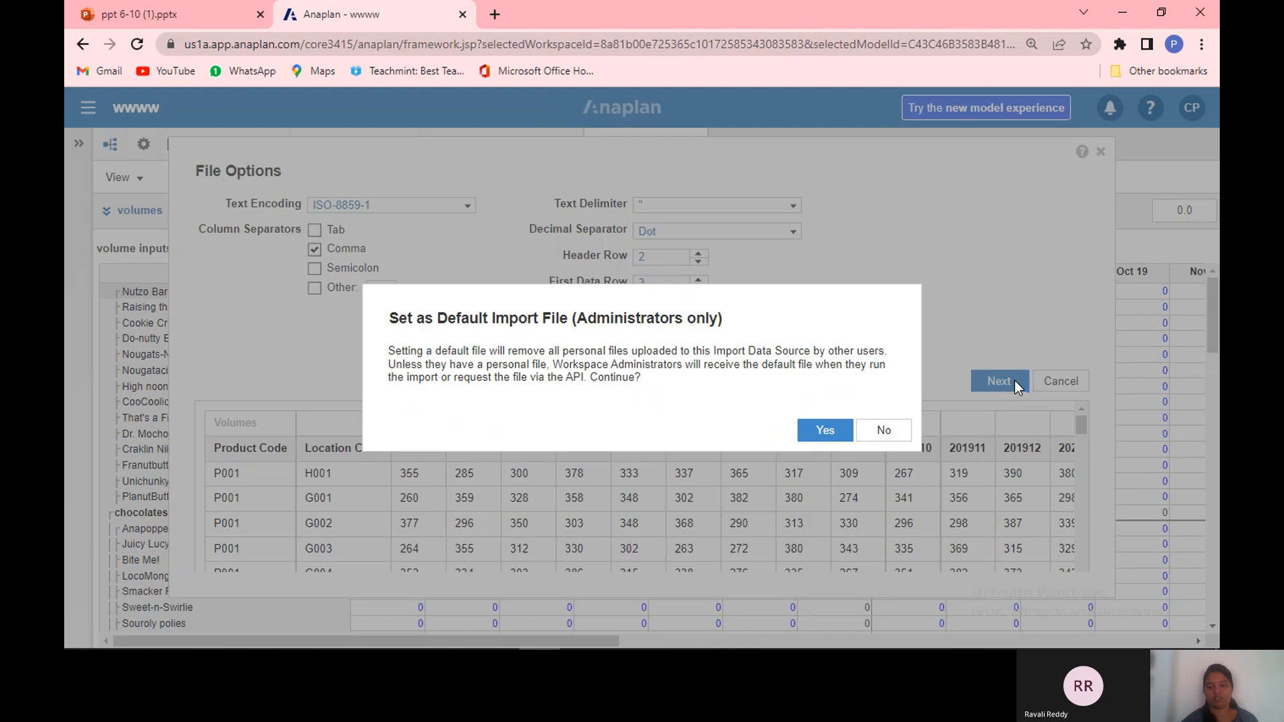
click(814, 441)
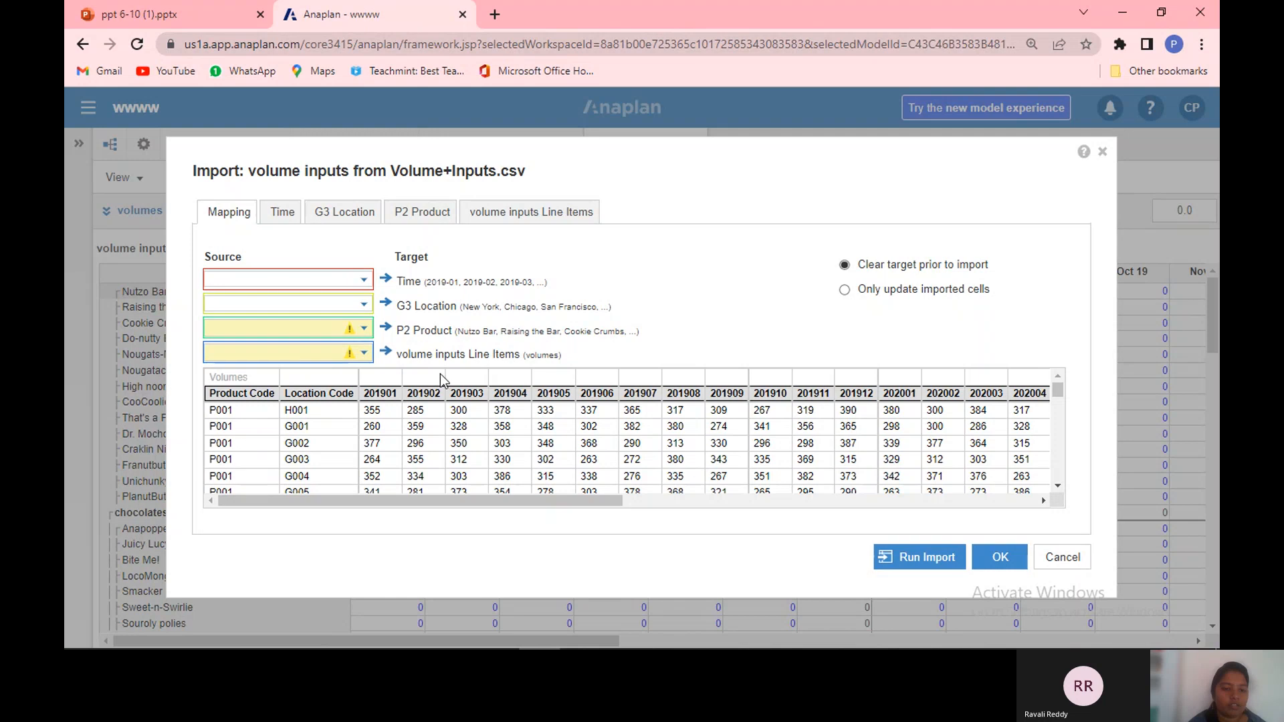
Step: Map Time to the (Column Headers) source and G3 Location to Column 2: Location Code
click(355, 283)
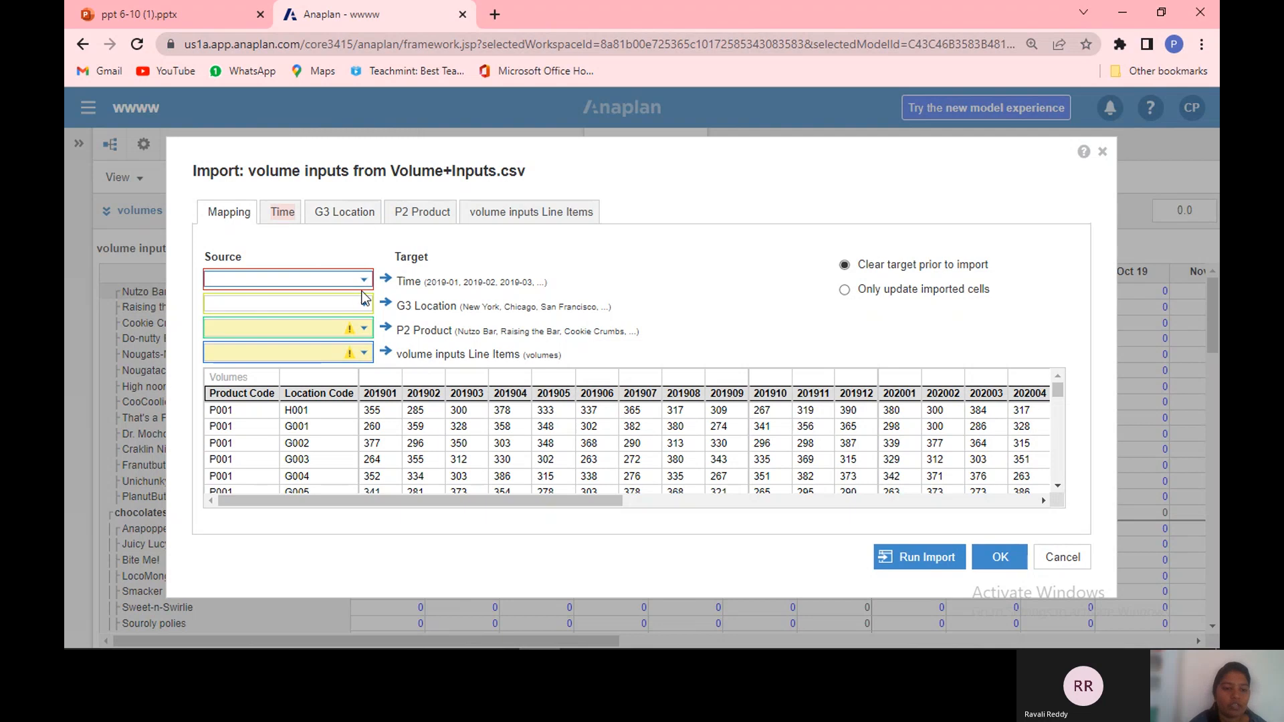
click(408, 309)
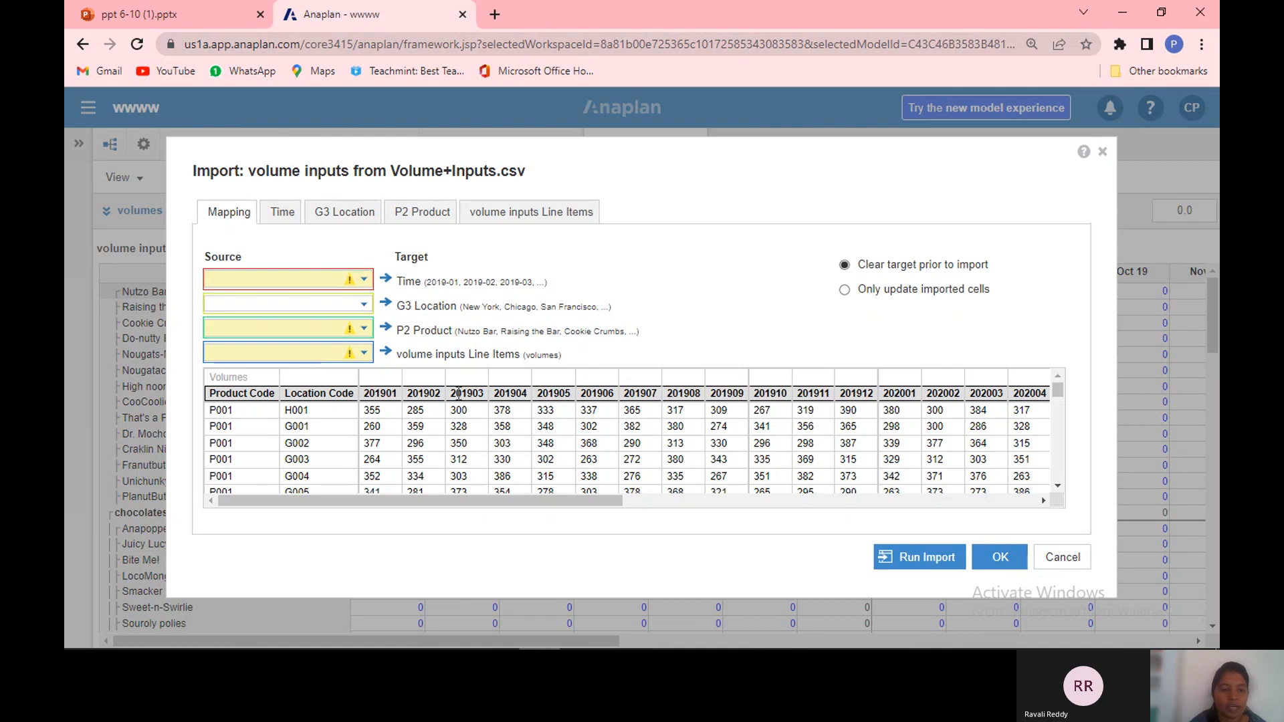
click(361, 286)
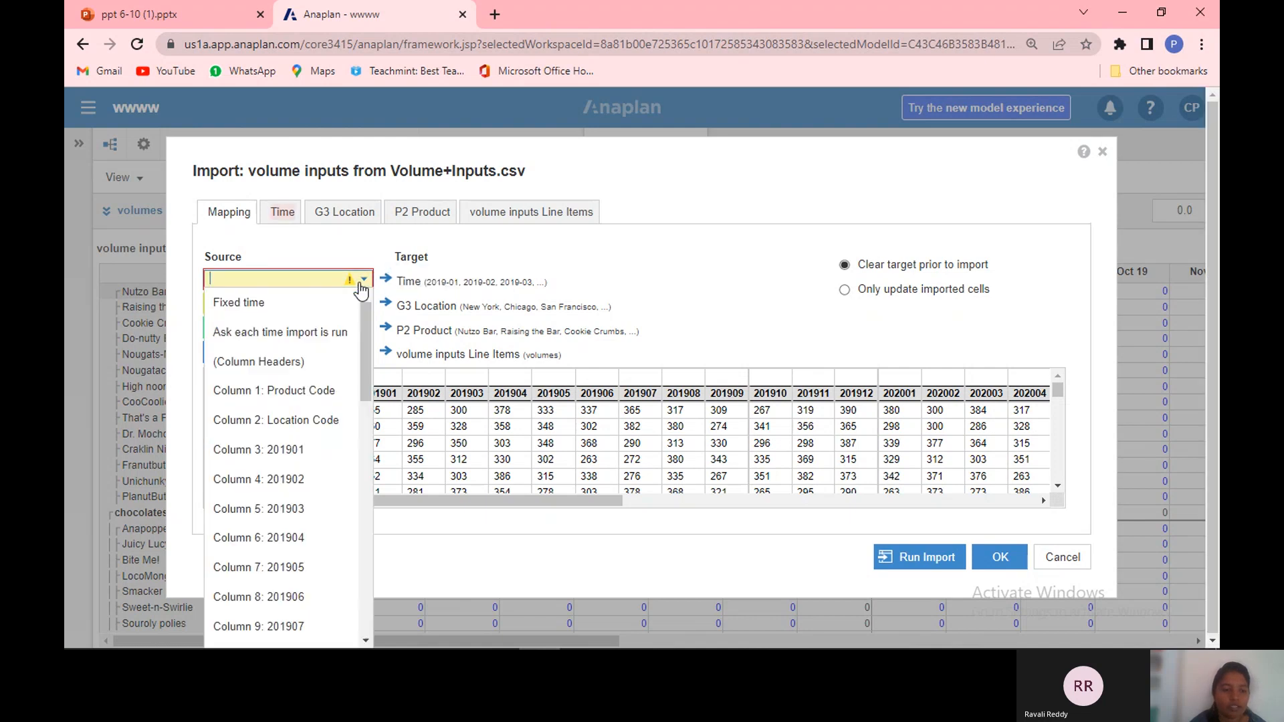
click(327, 378)
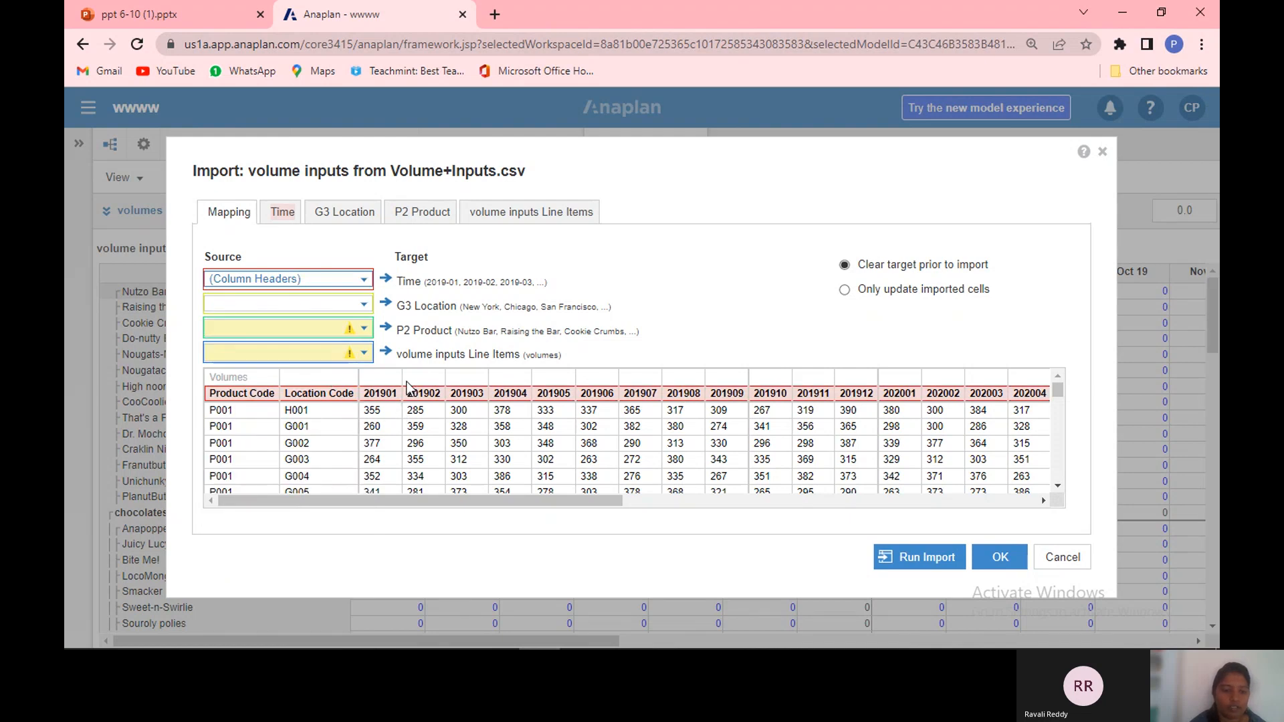
click(363, 304)
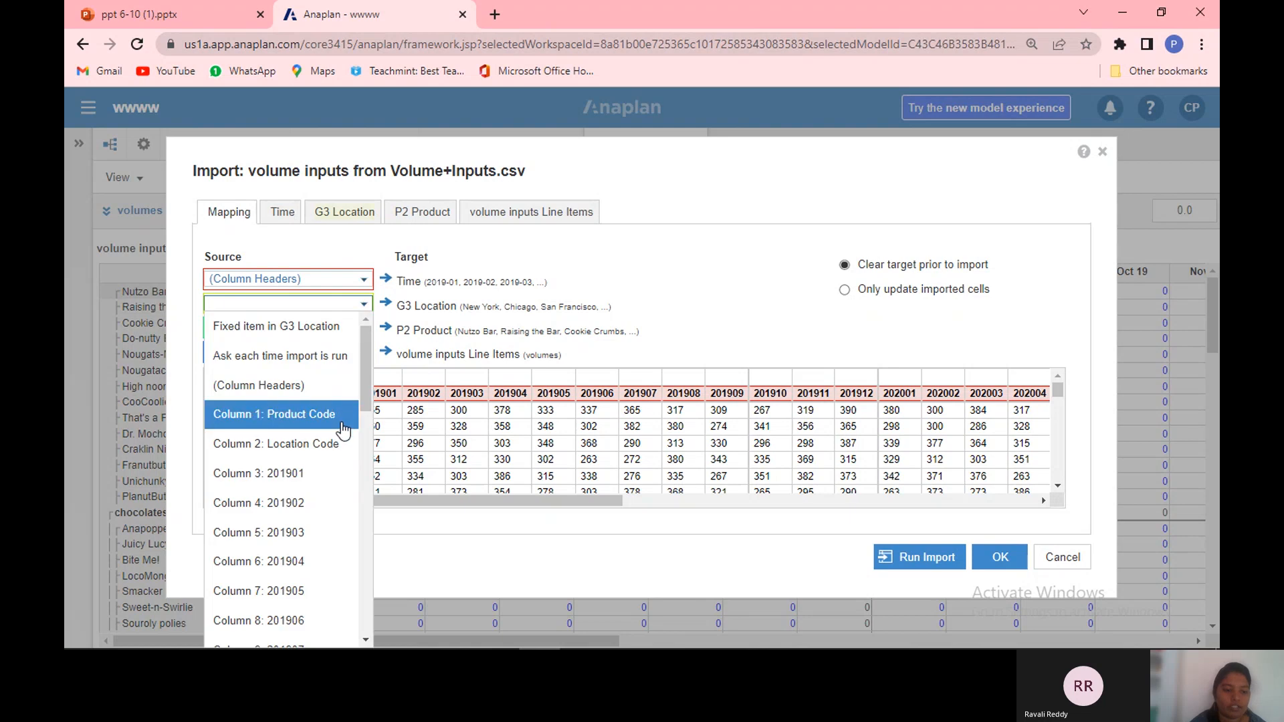
click(341, 443)
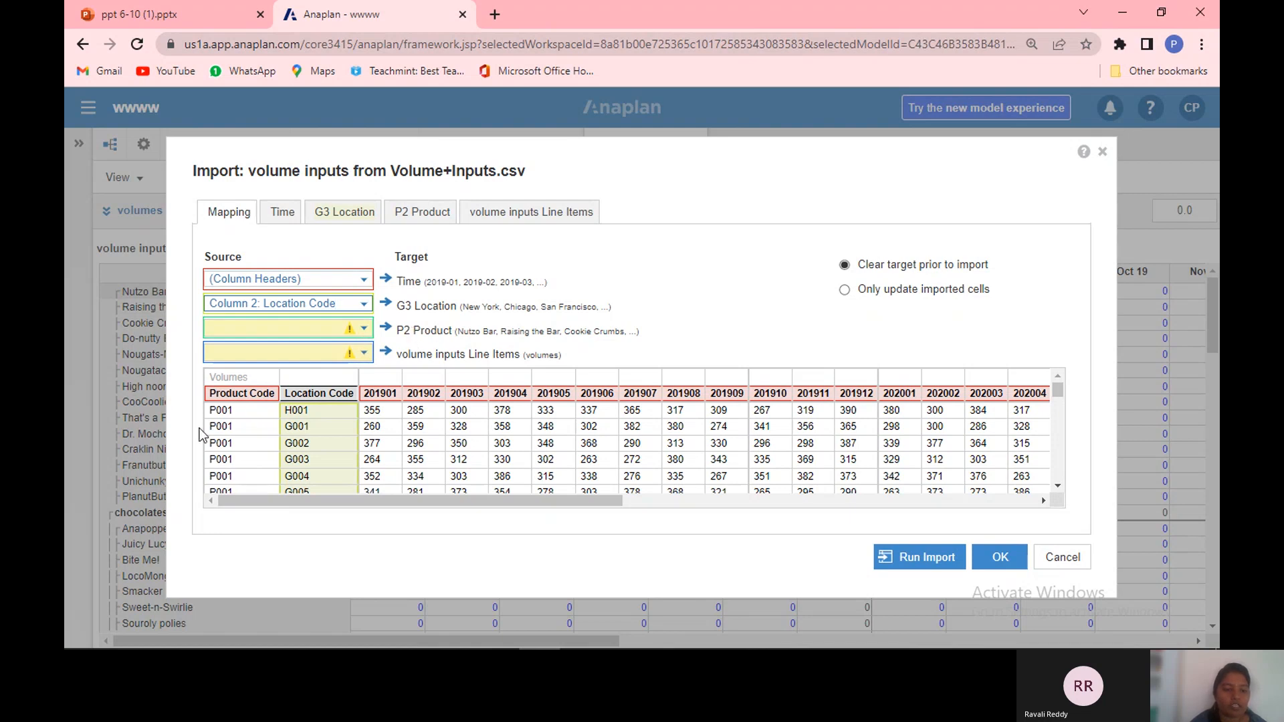
Step: Map P2 Product to Column 1: Product Code and the volume inputs line items to Fixed line item
click(363, 329)
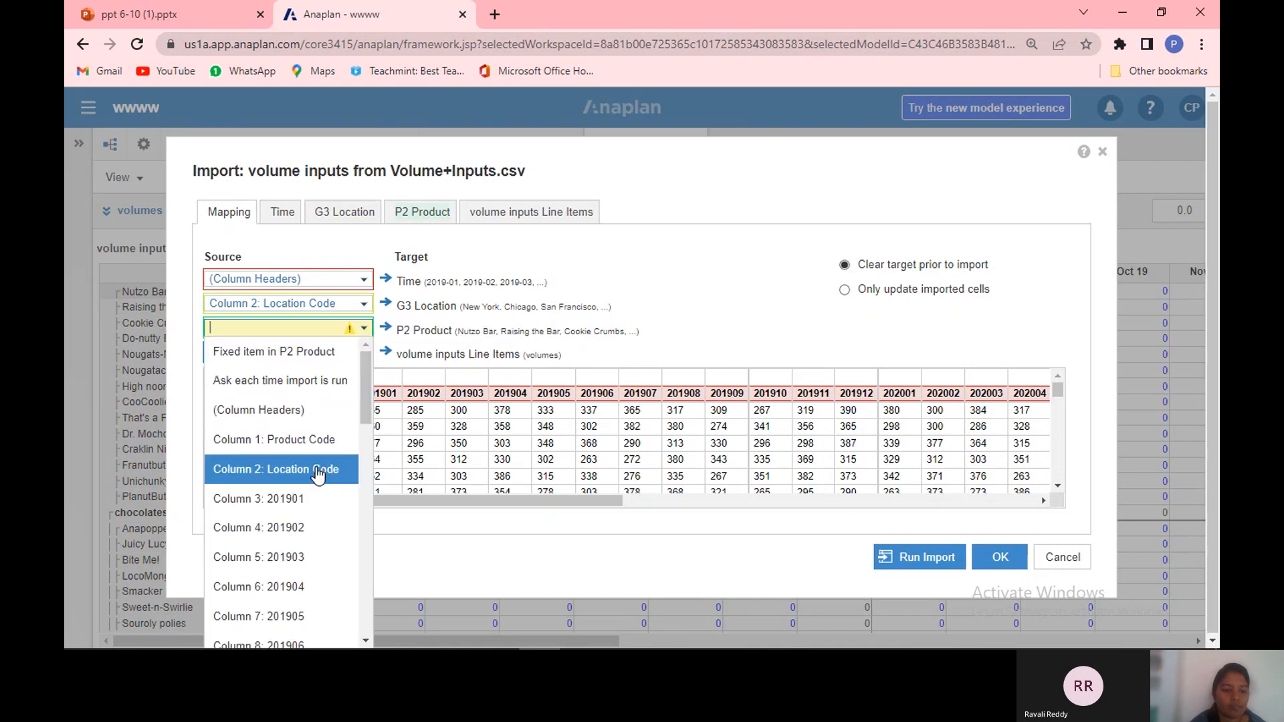
click(325, 436)
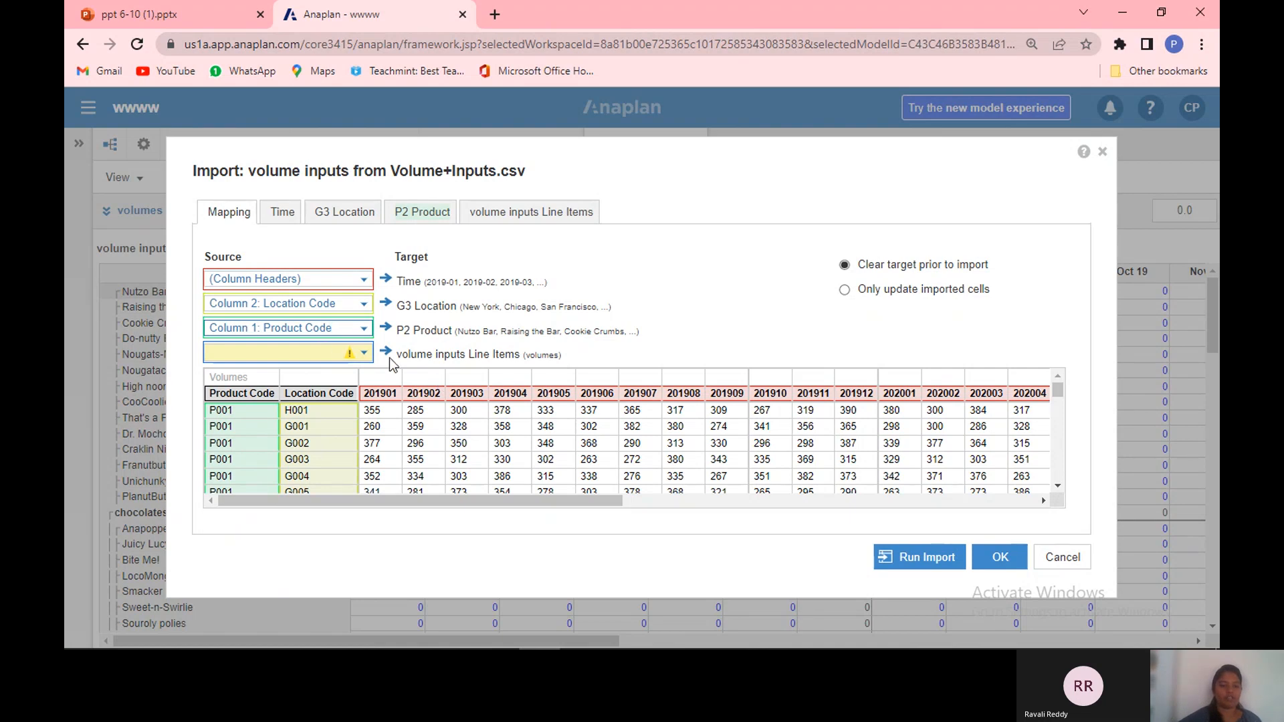
click(362, 352)
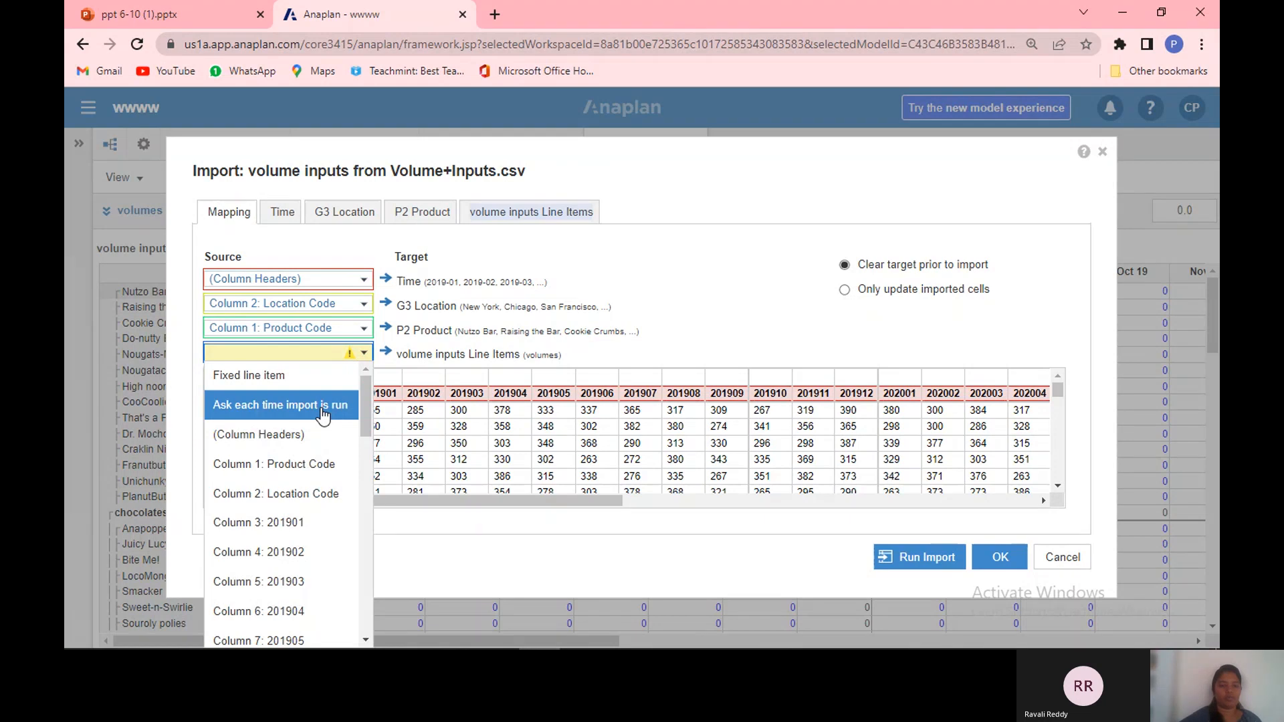
click(322, 375)
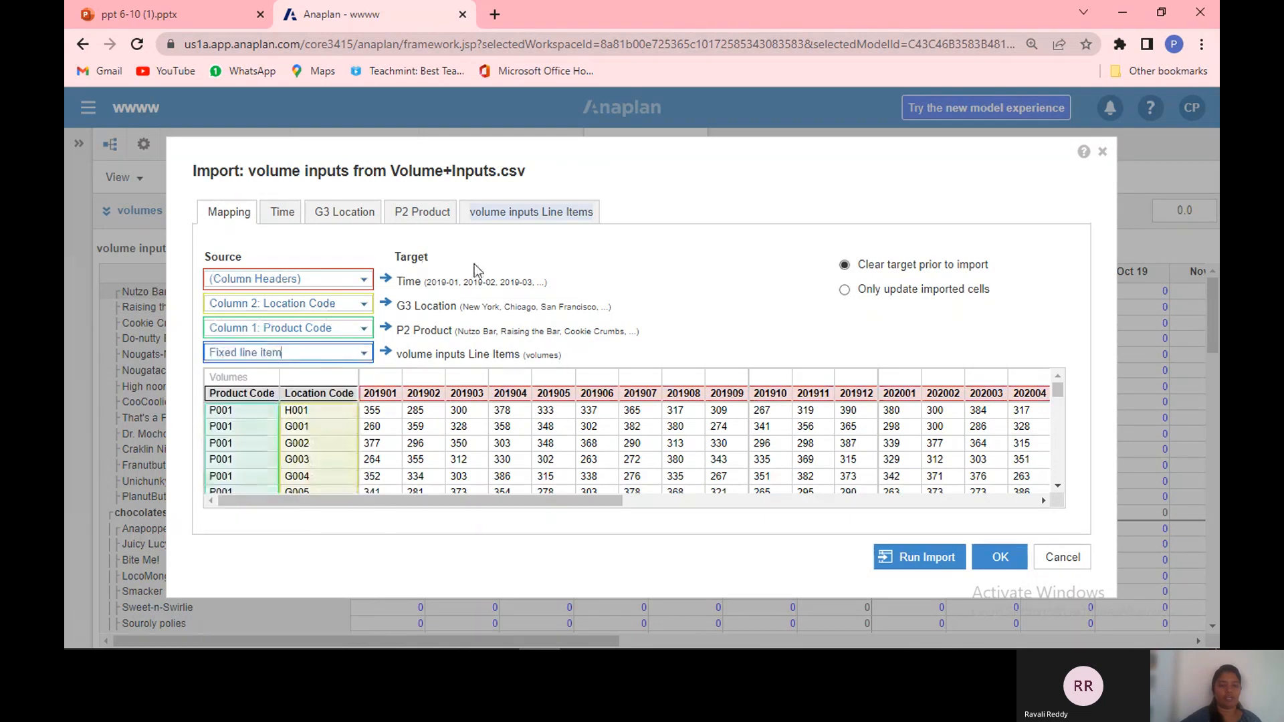
Step: Set the Time mapping to Periods and choose the YYYYMM fixed-position pattern
click(275, 219)
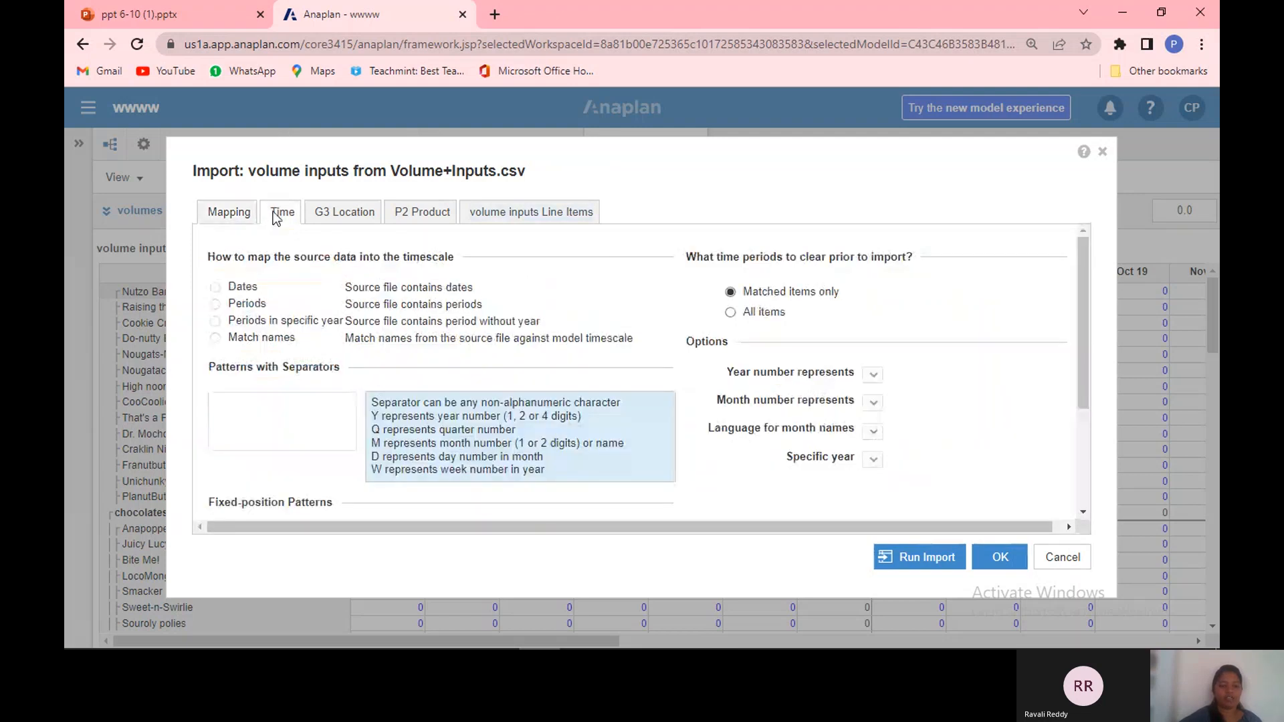
click(234, 217)
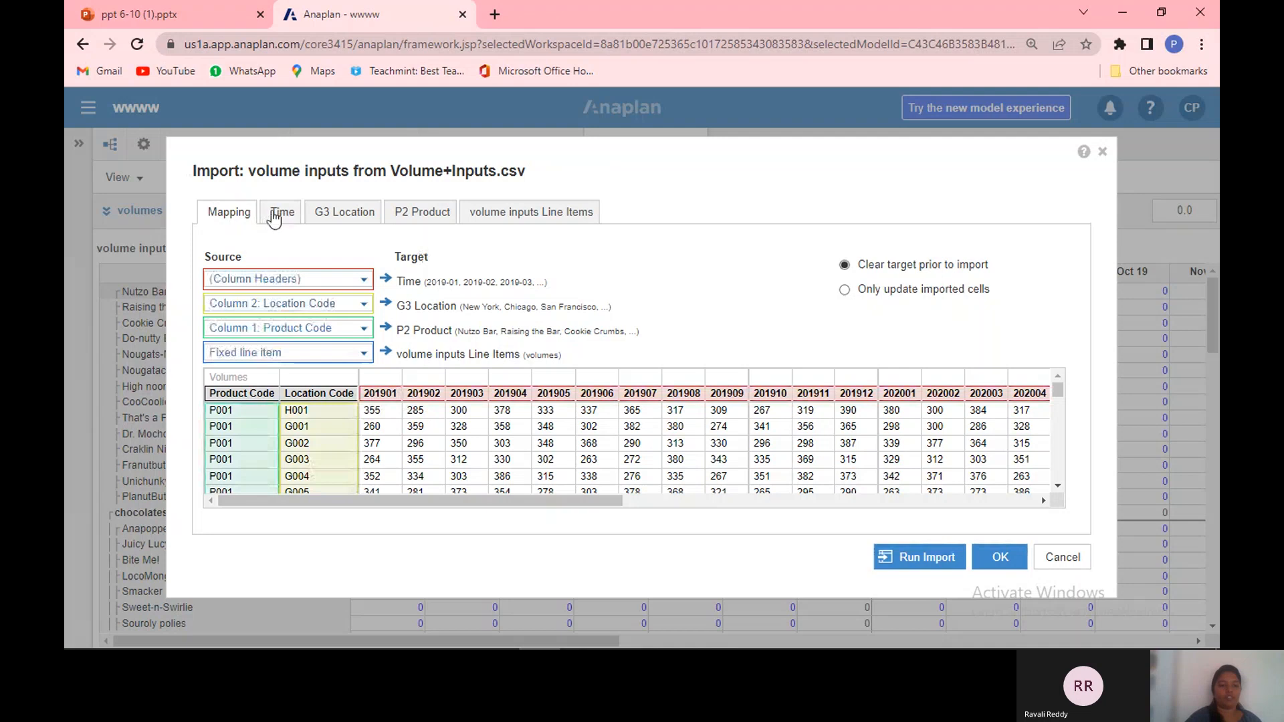
click(274, 218)
click(215, 304)
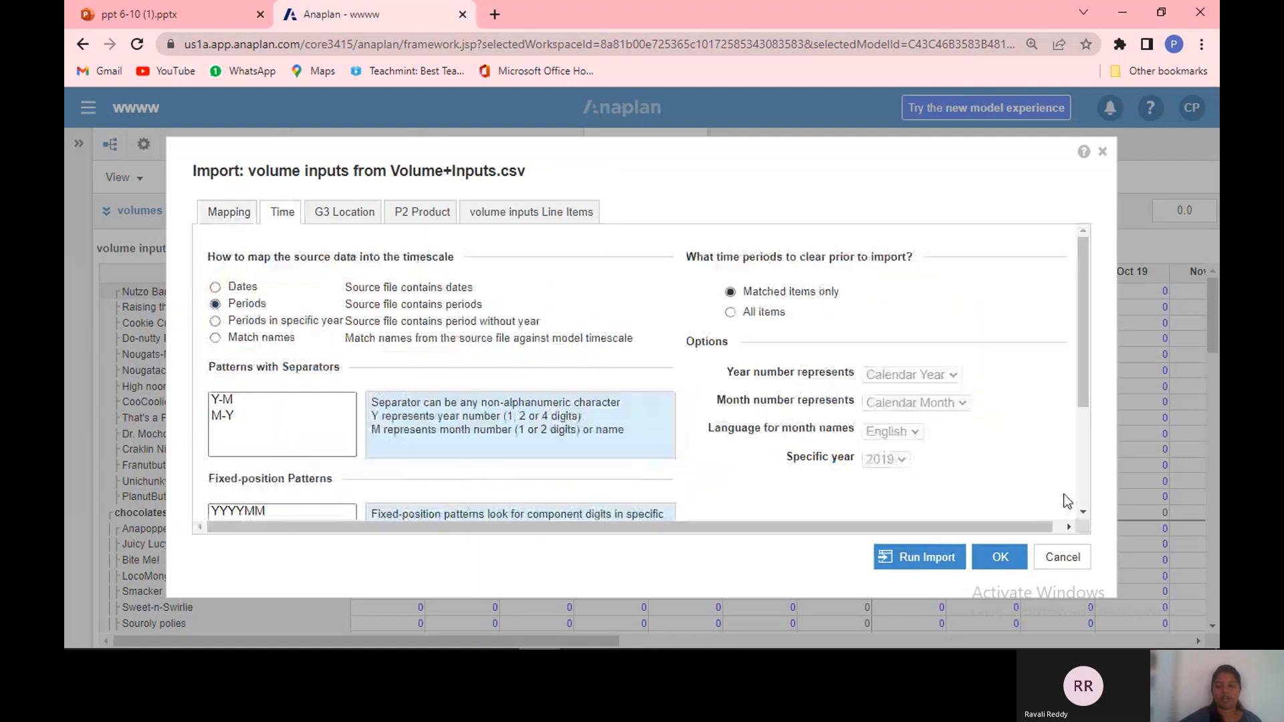
scroll(1089, 512, down, 2)
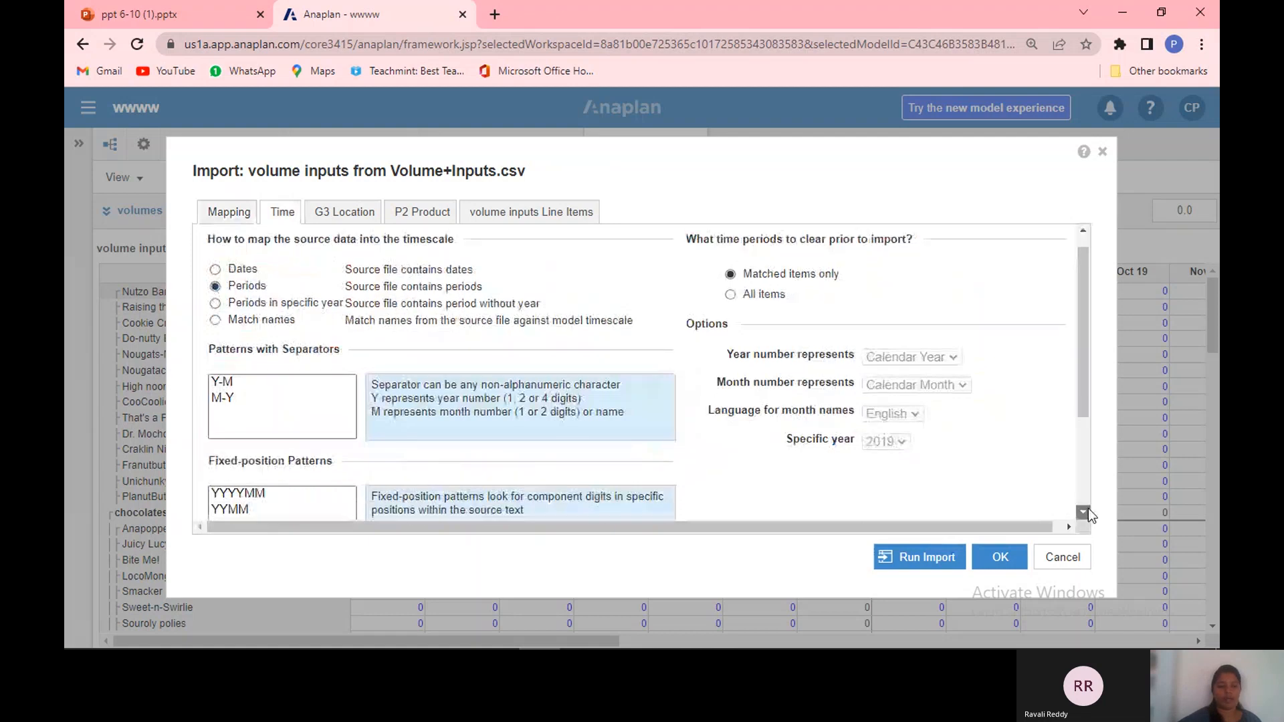
click(239, 445)
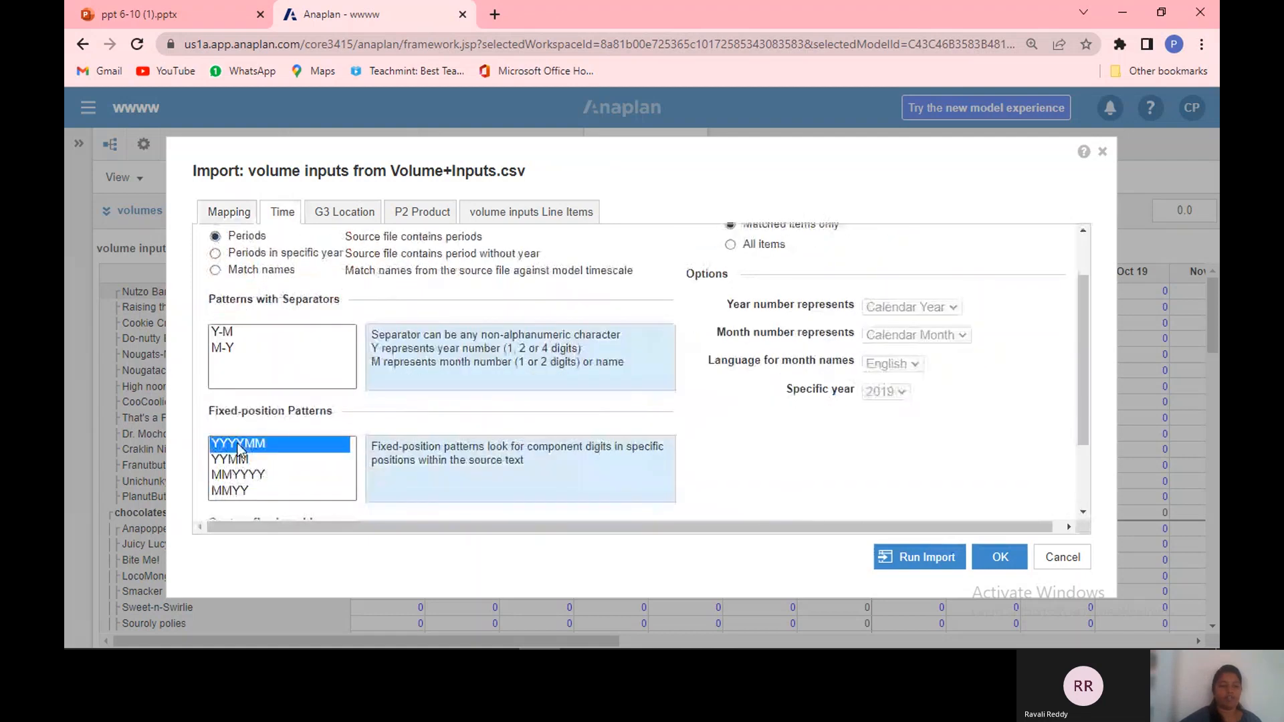
Step: Review the G3 Location and P2 Product item mappings, keeping Match on names or codes
click(336, 218)
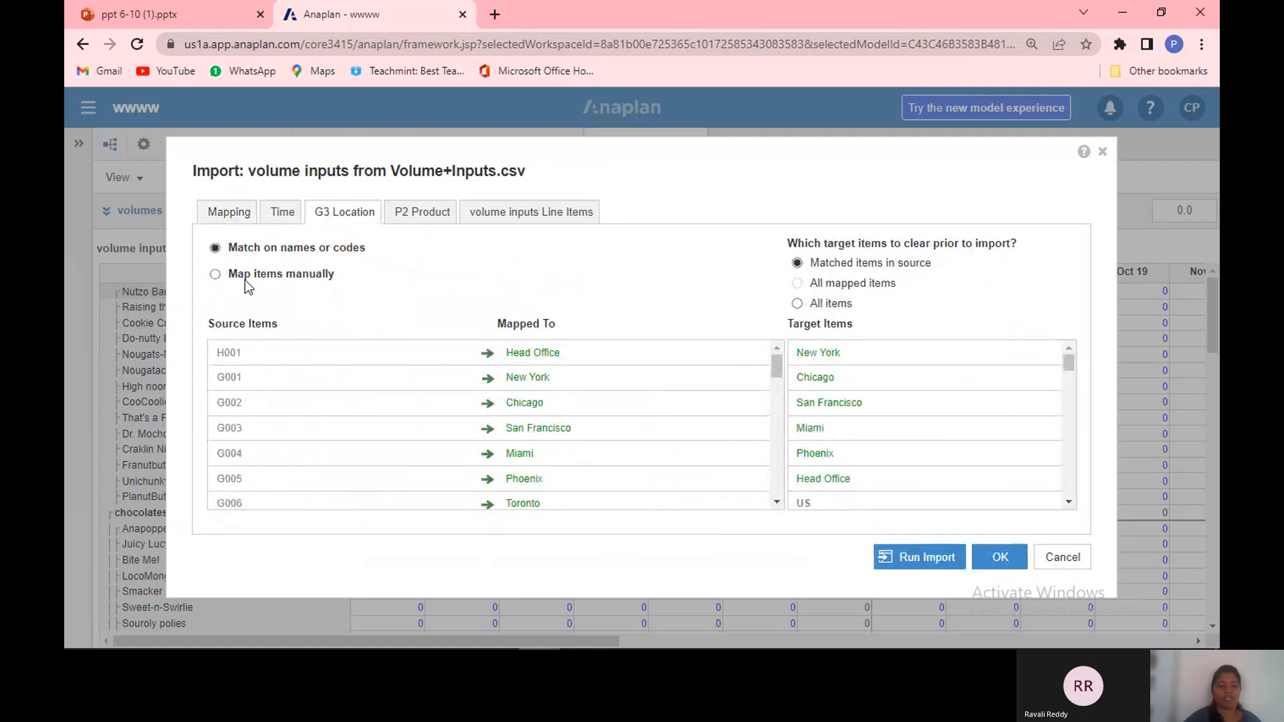
click(214, 276)
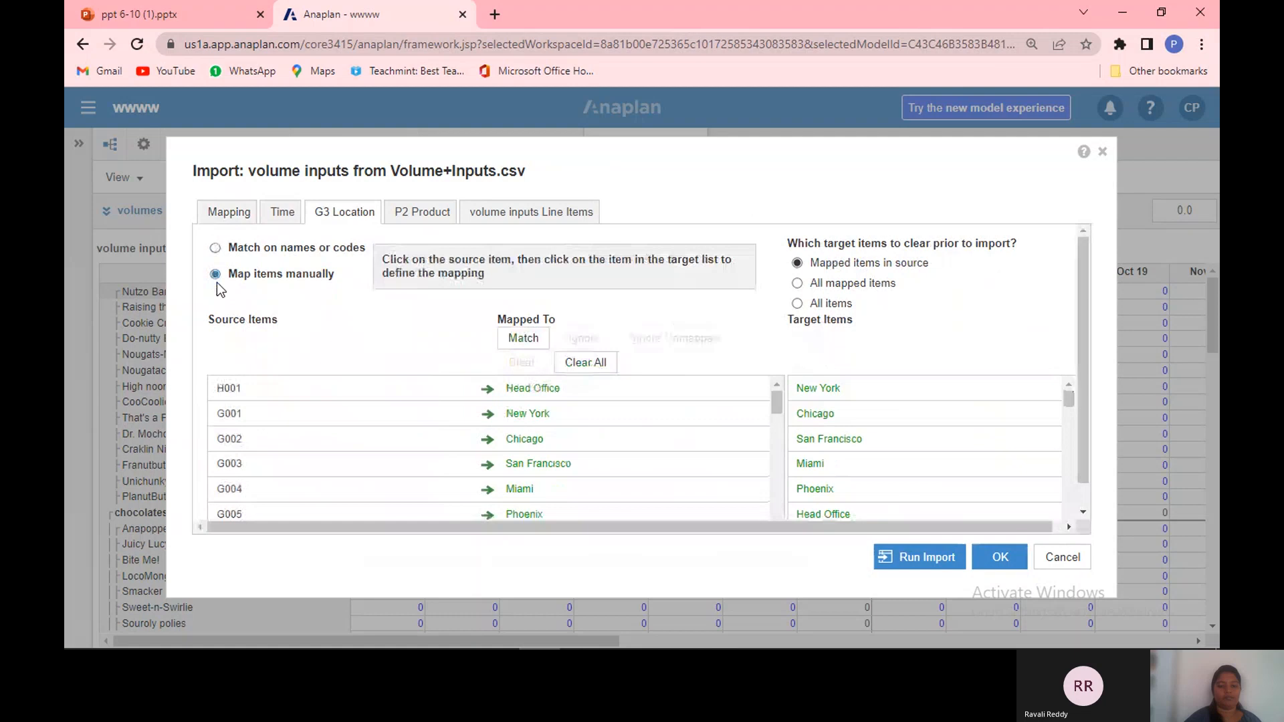
click(215, 248)
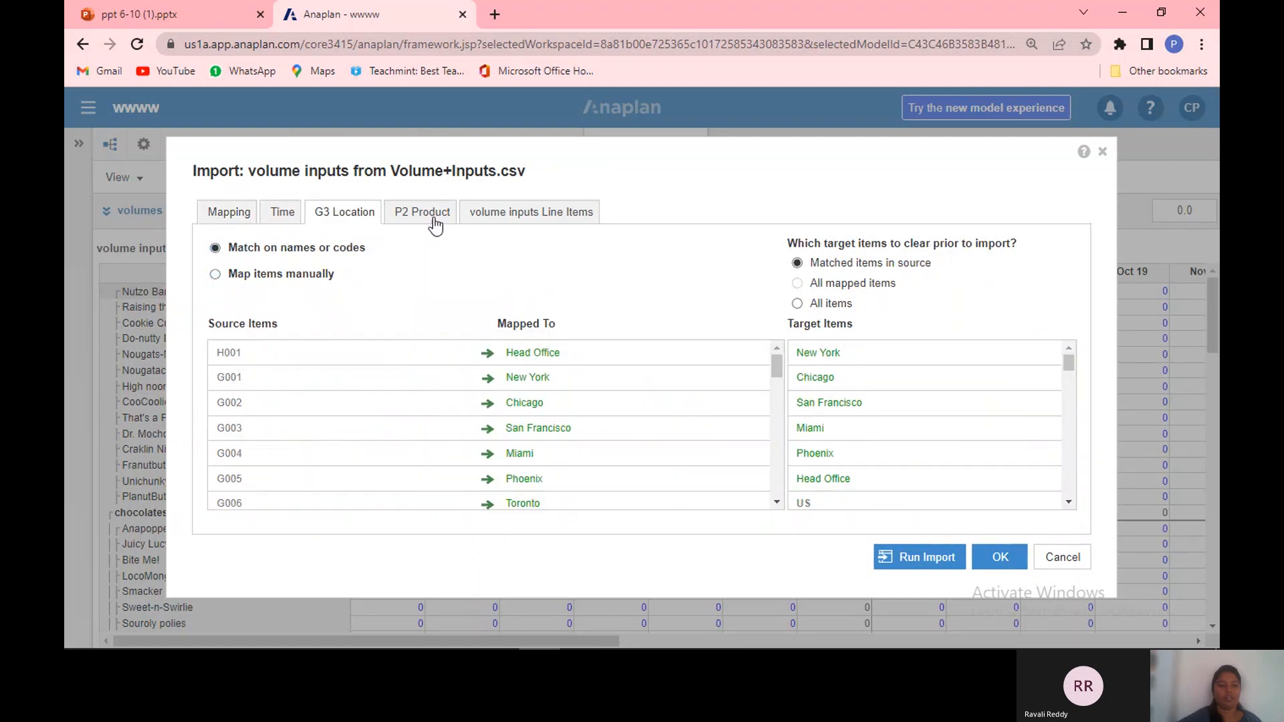
click(422, 213)
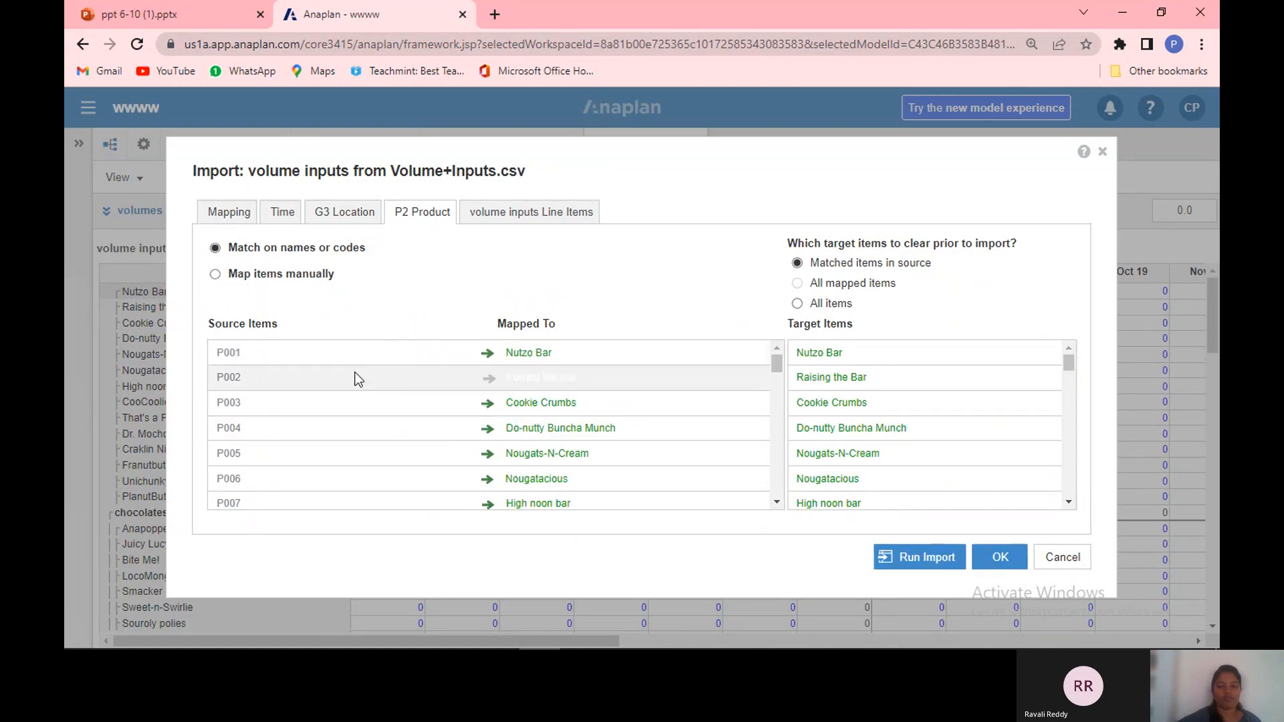
Step: Specify volumes as the fixed target line item for the import
click(516, 212)
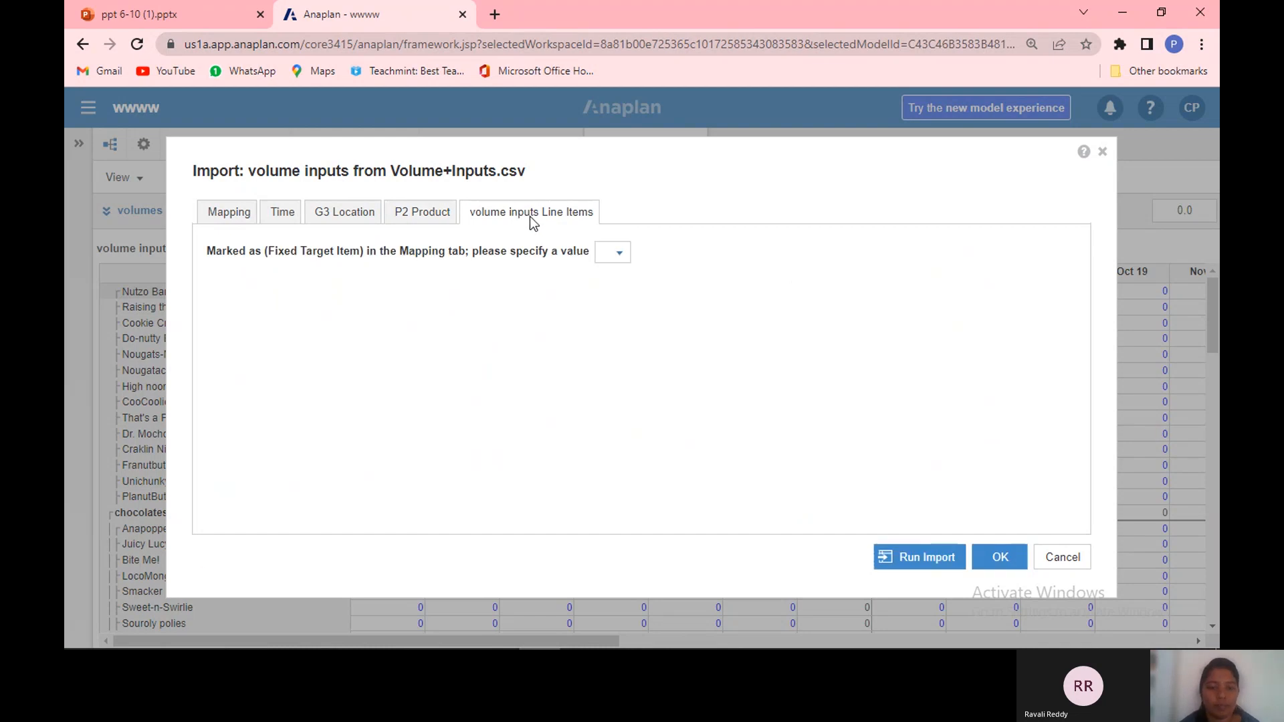
click(617, 258)
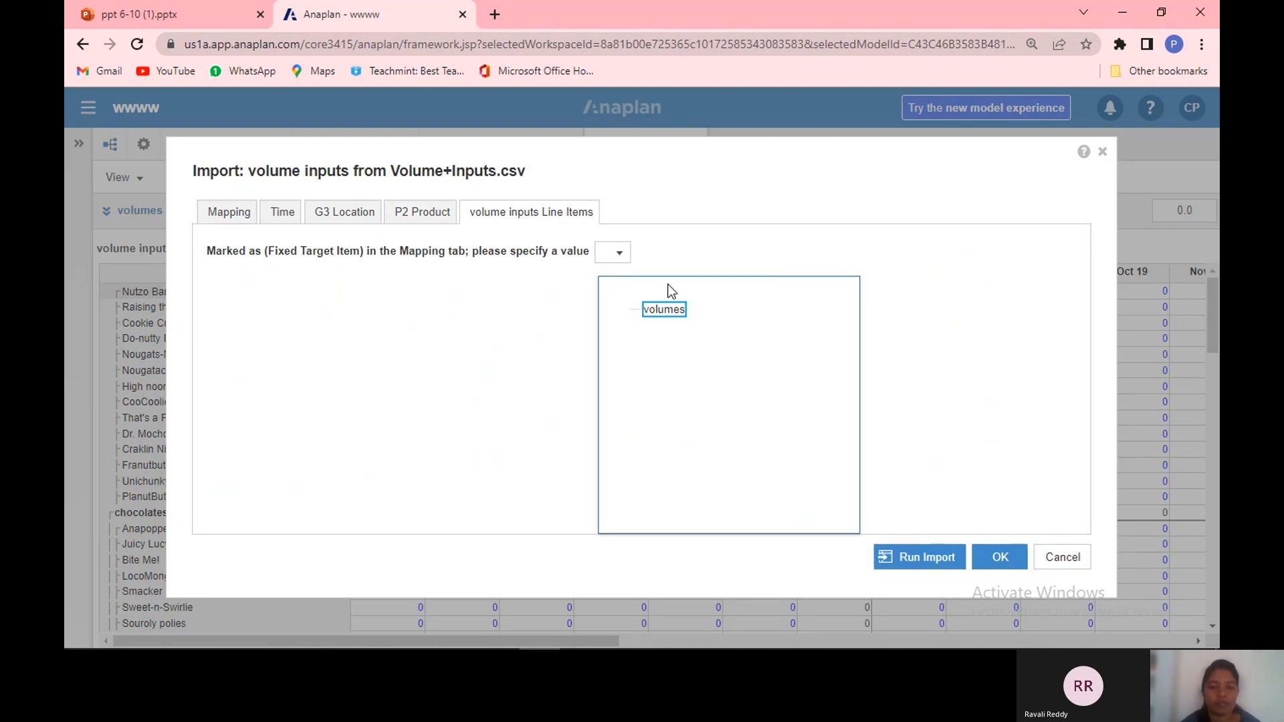
click(673, 320)
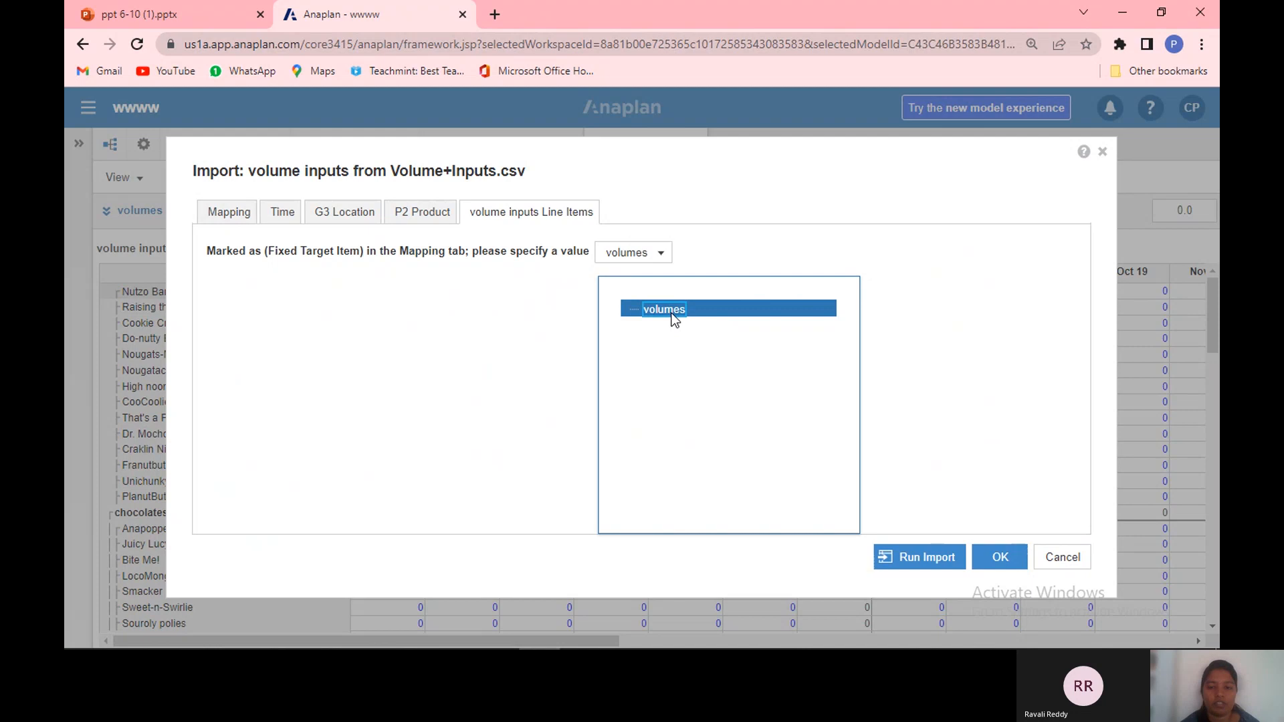
click(992, 352)
Step: Run the import and close the import results
click(910, 559)
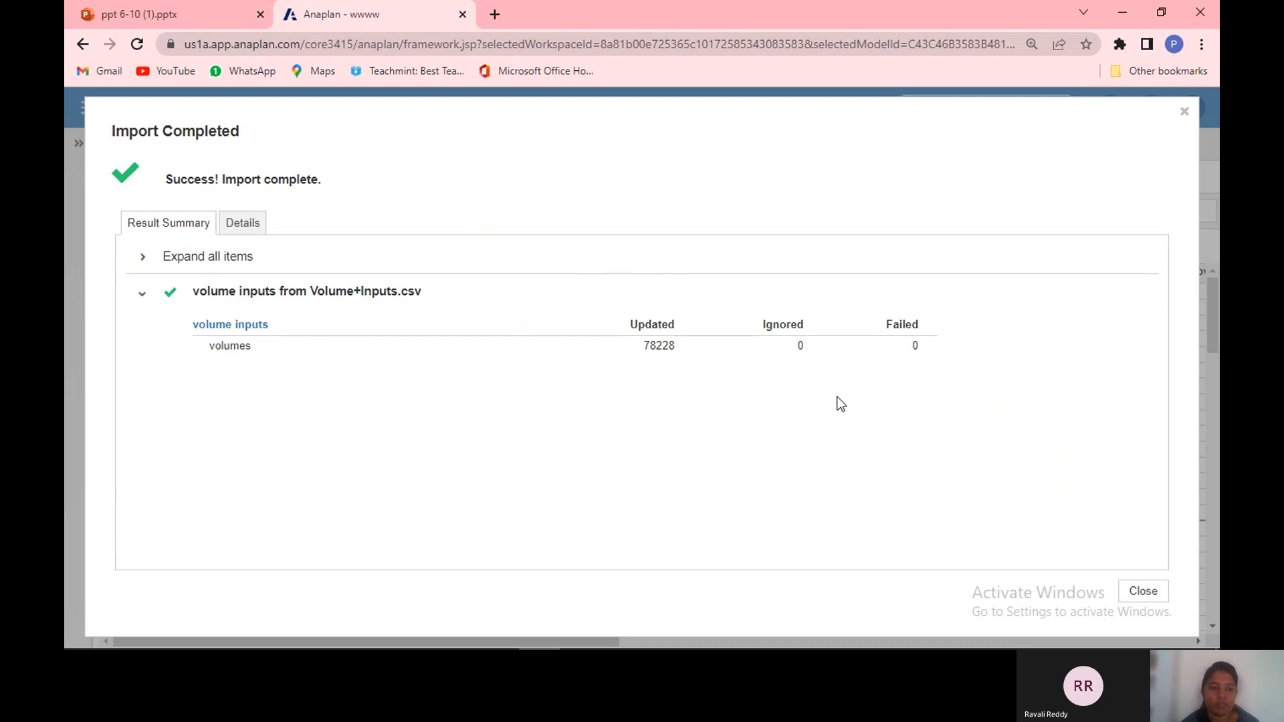
click(1138, 593)
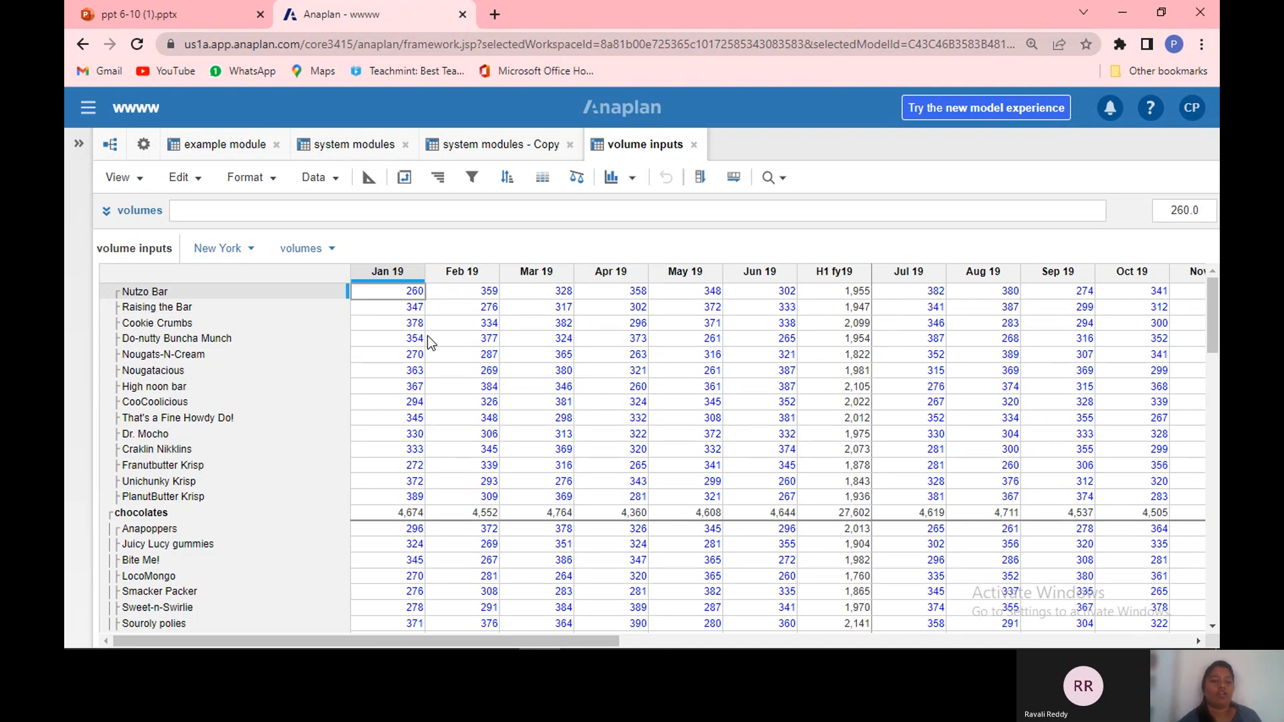
Step: Switch to the PowerPoint presentation tab showing the data import methods slide
click(171, 12)
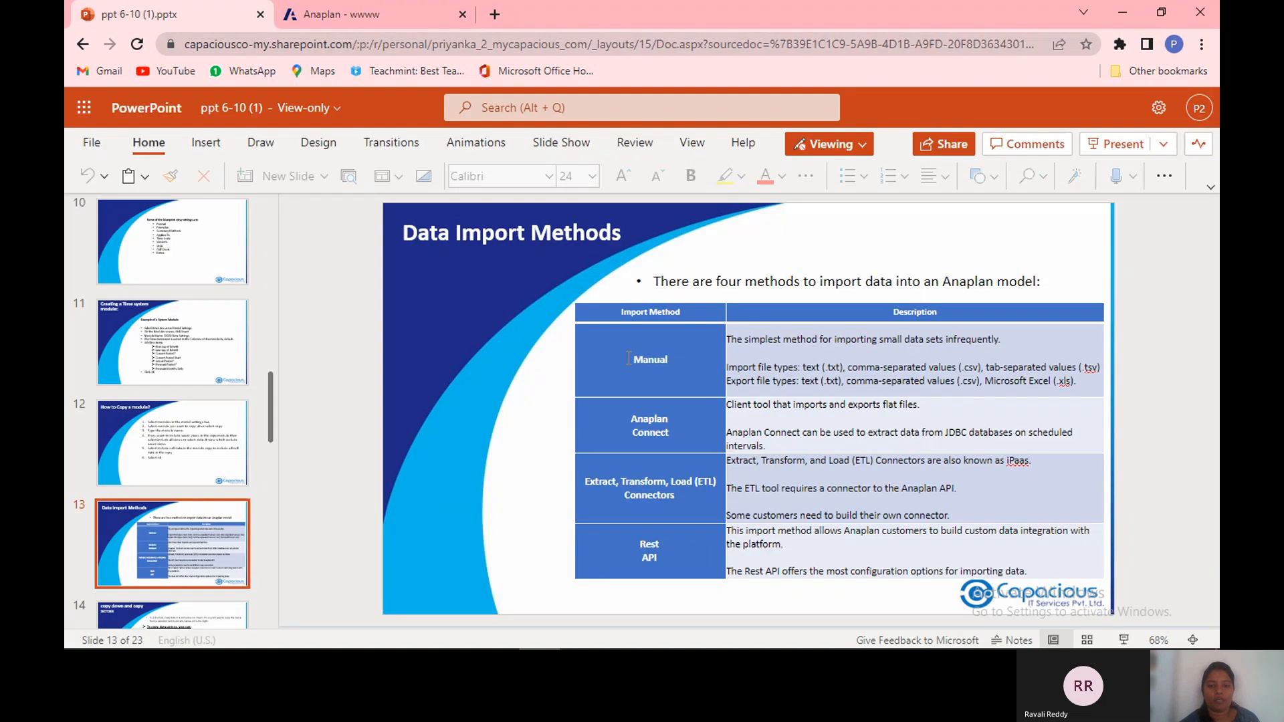
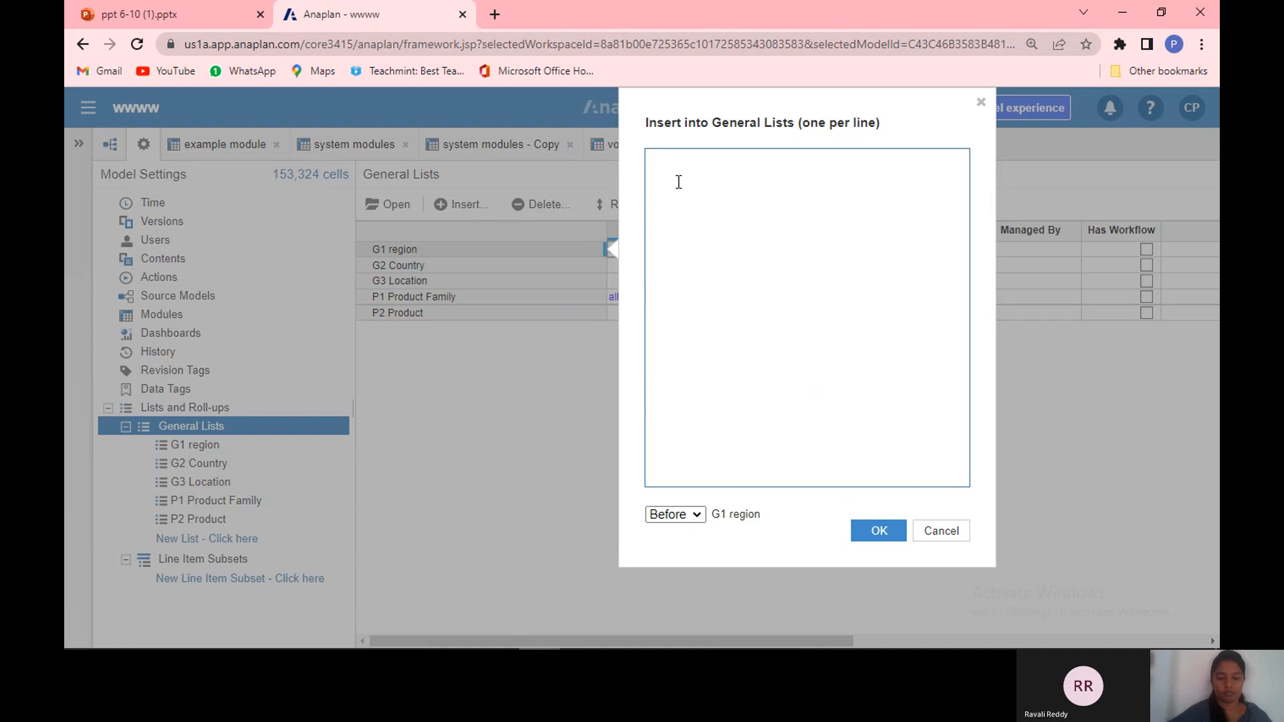
Step: Insert two new general lists named product and size, placed at the end of the lists
text(ctsix)
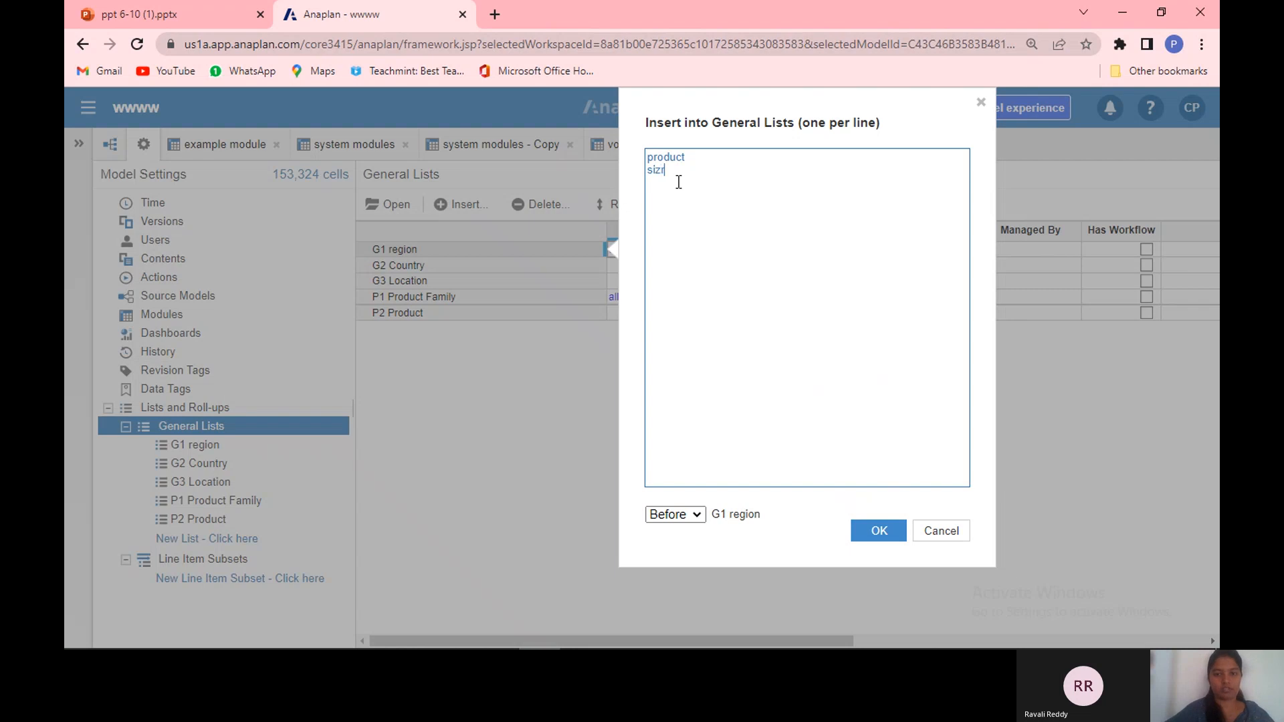
text(e)
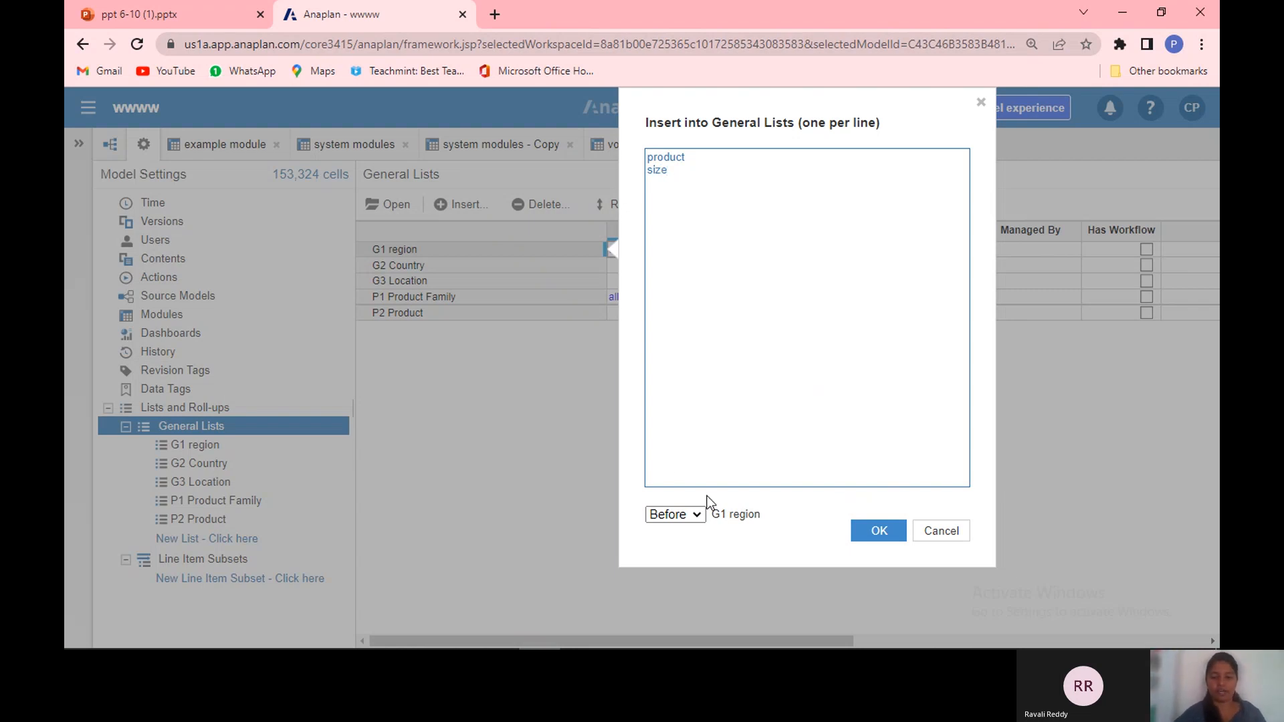
click(699, 518)
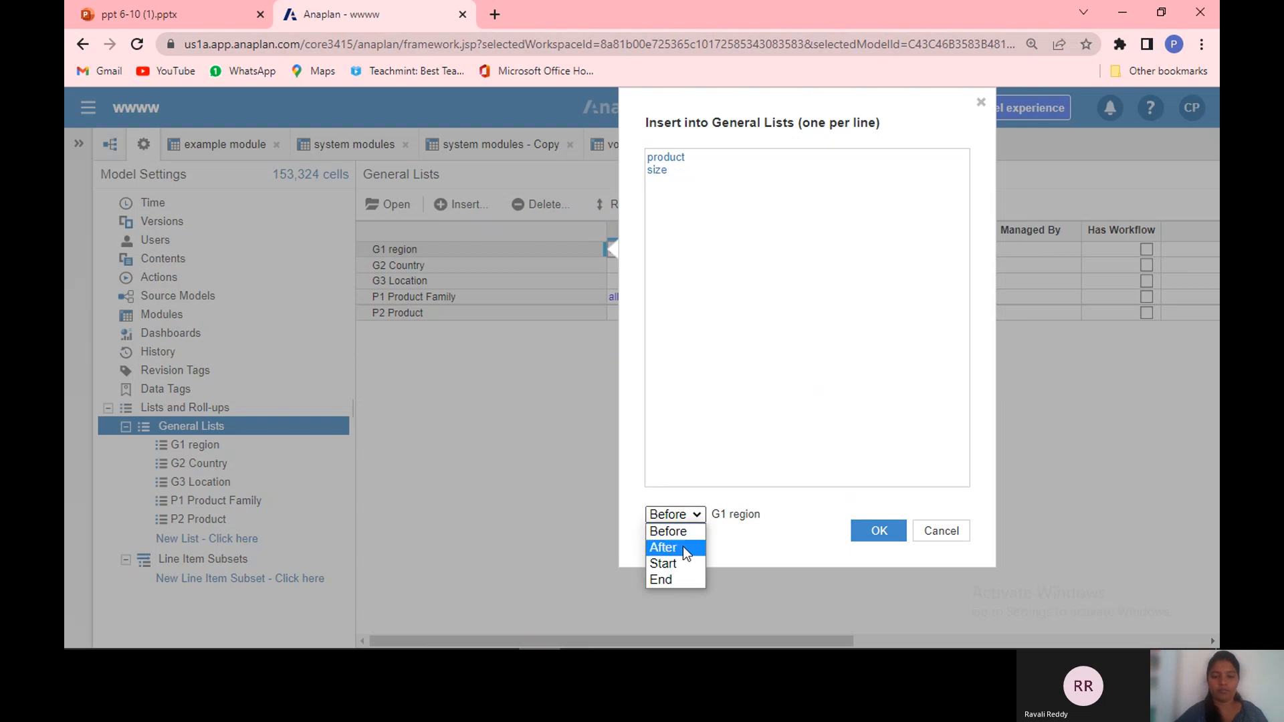
click(680, 579)
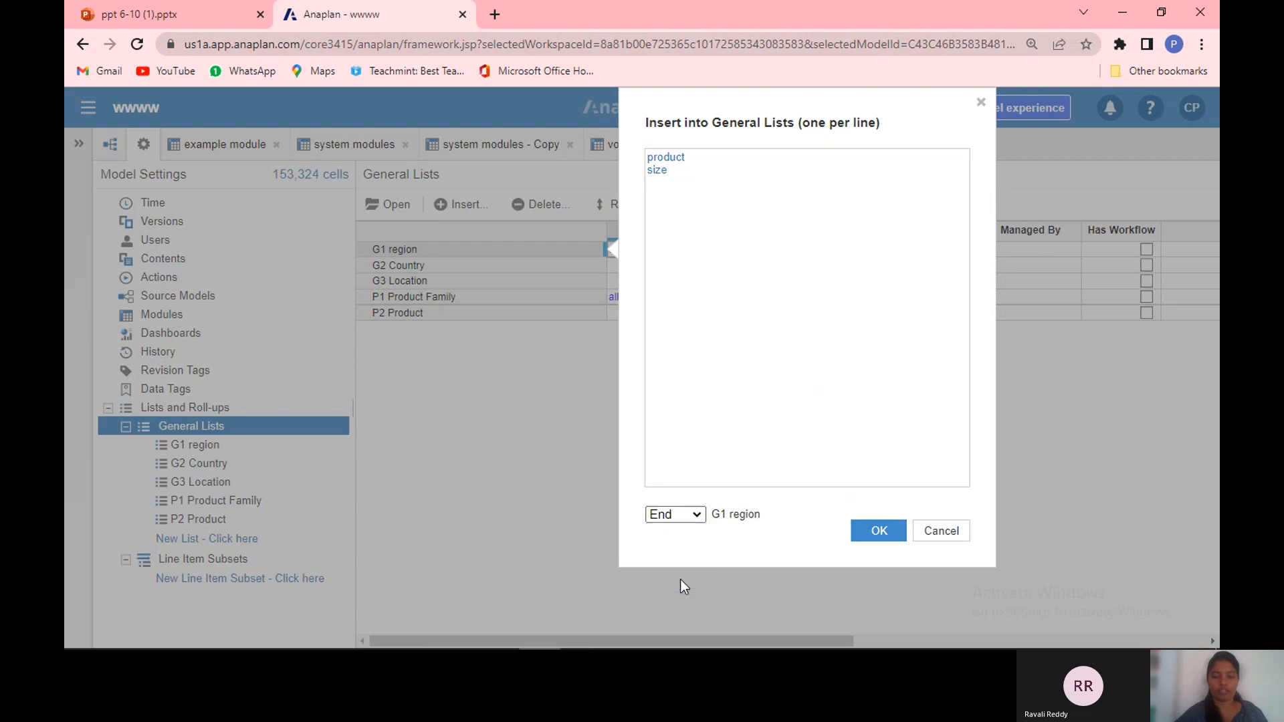
click(891, 529)
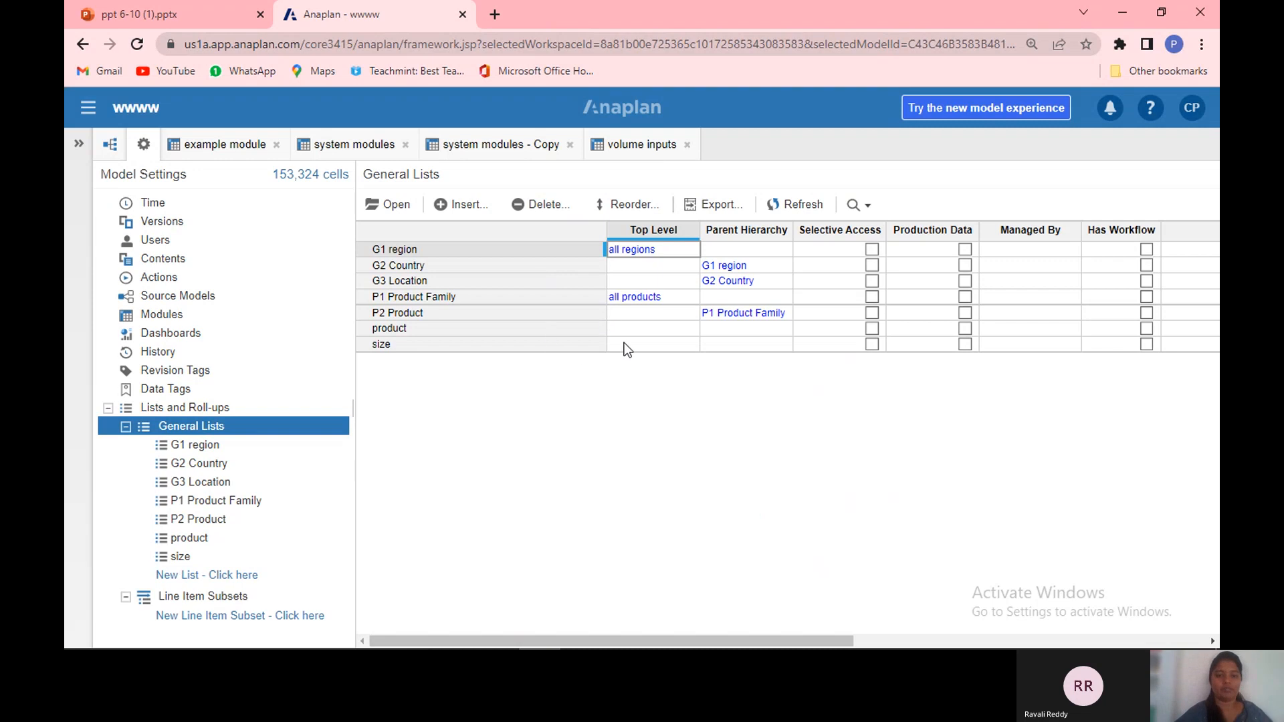
Step: Set the product list's top level to all products
double_click(676, 325)
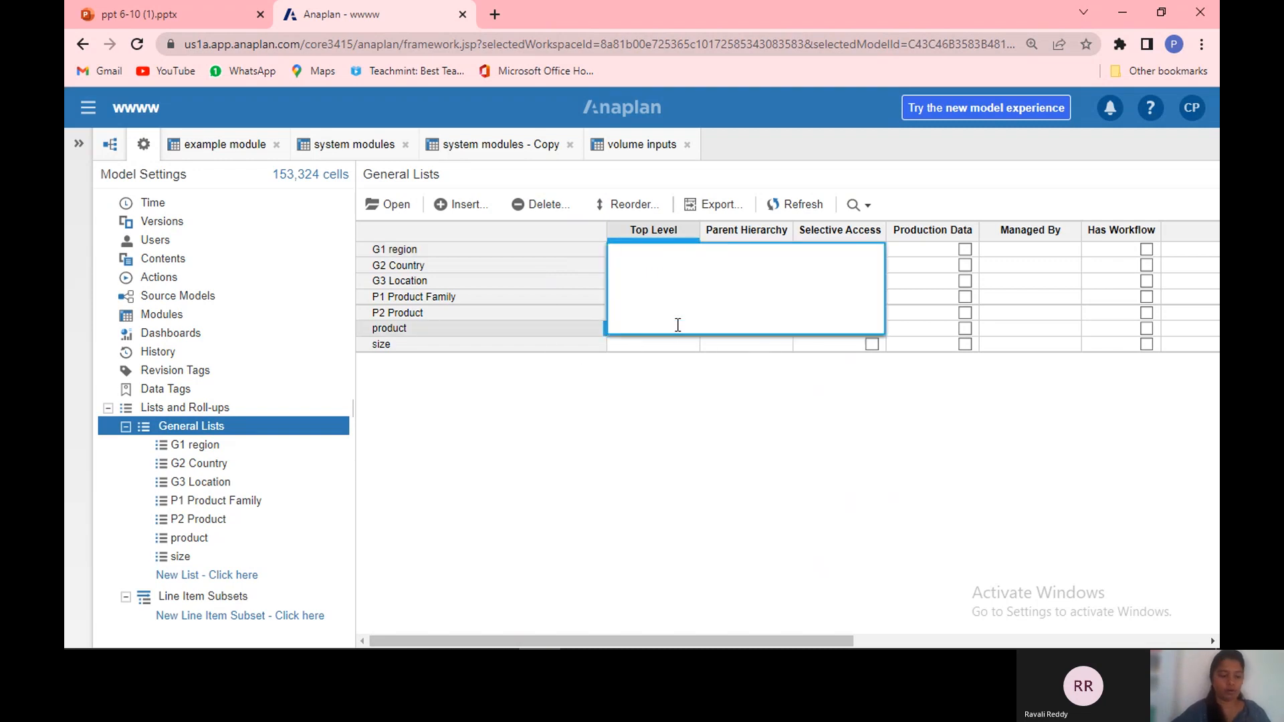
text(all )
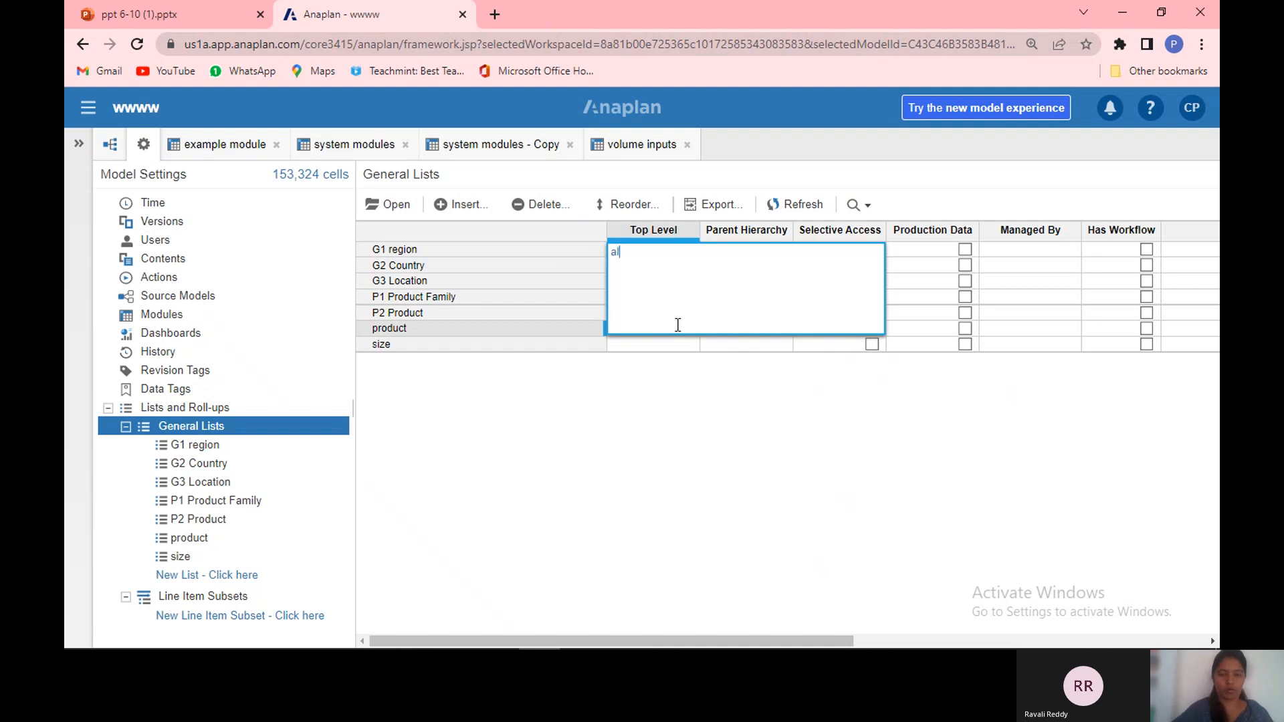
text(products)
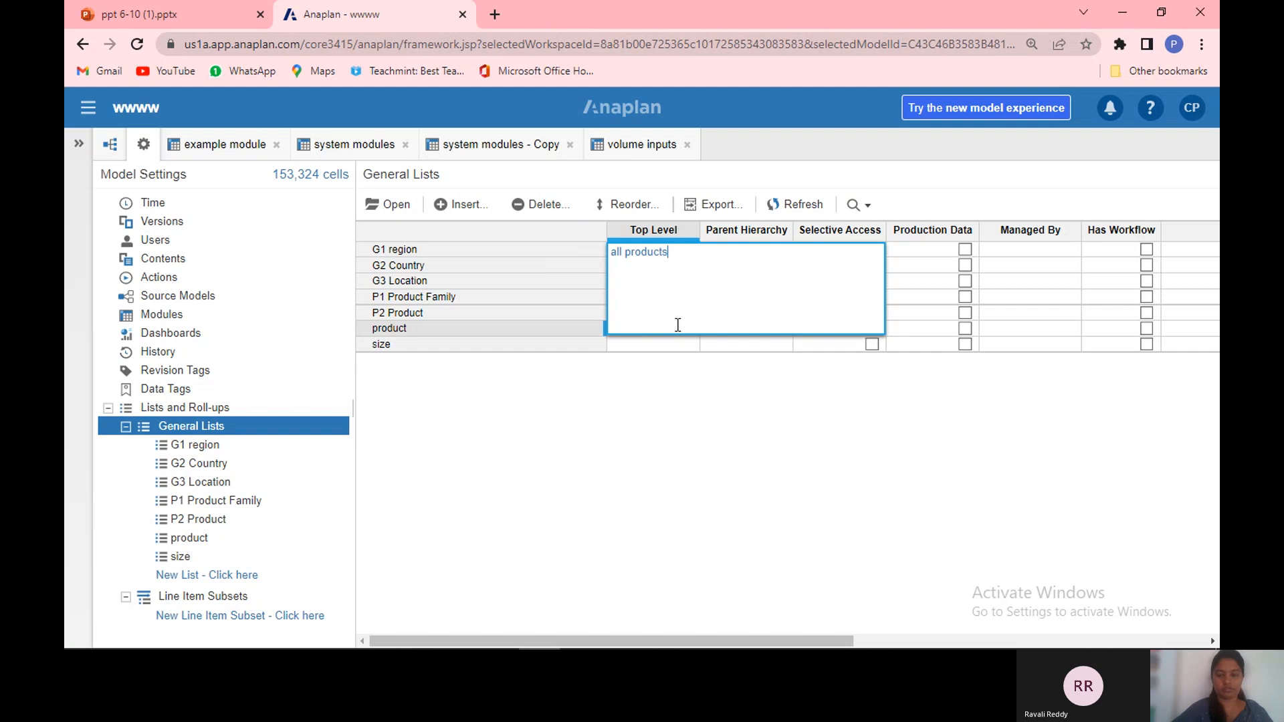
key(Return)
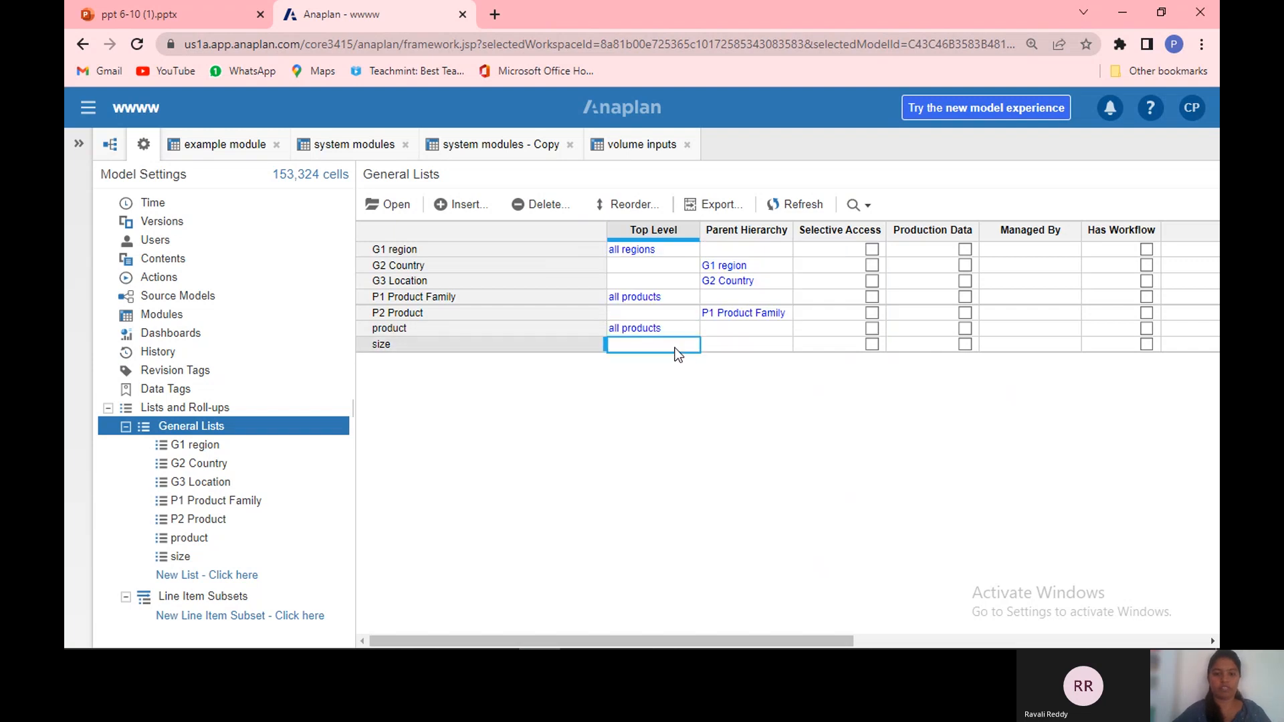
Step: Set the size list's top level to all size
double_click(675, 347)
text(all)
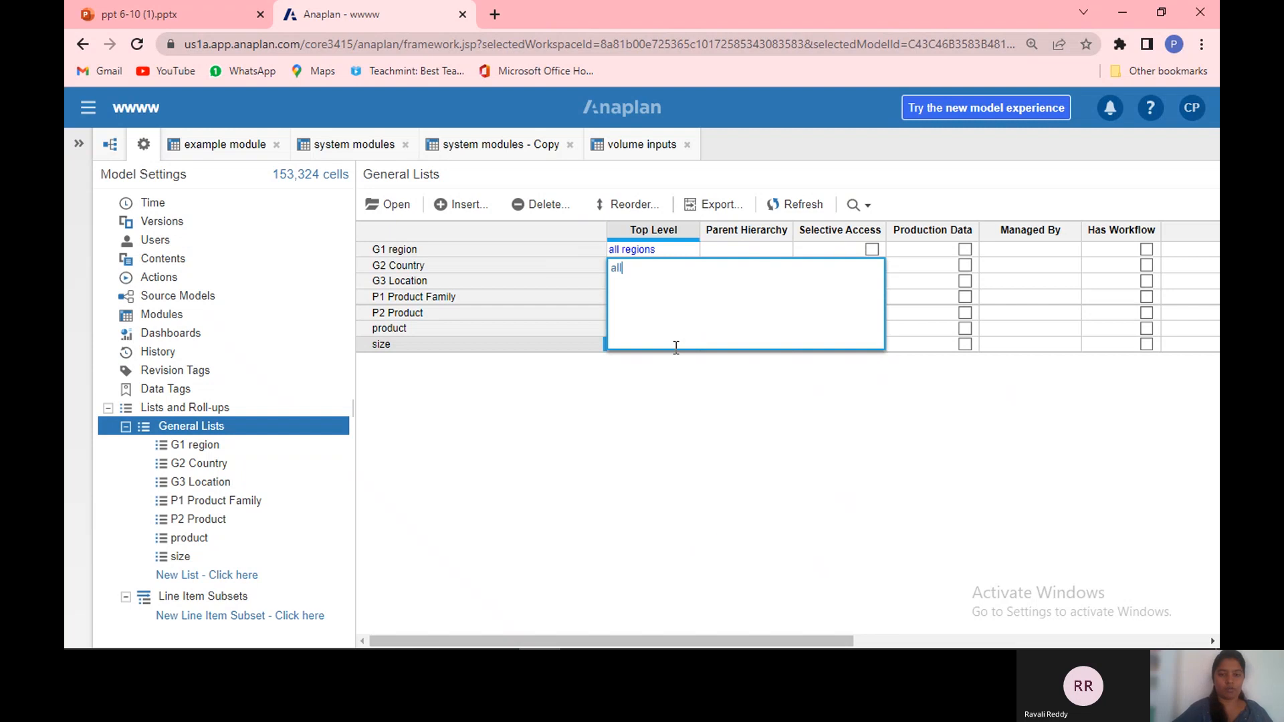
text( size)
key(Return)
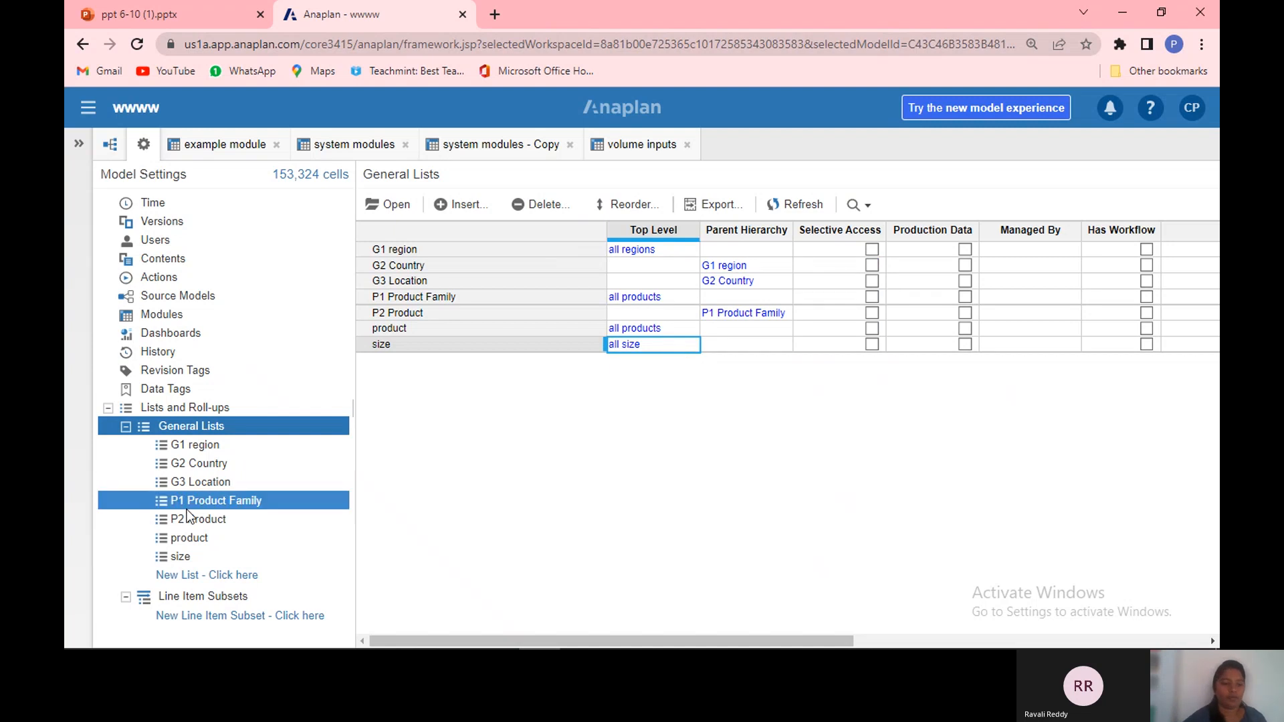
Step: Open the product list and insert items product 1, product 2, product 3 and product 4
click(195, 538)
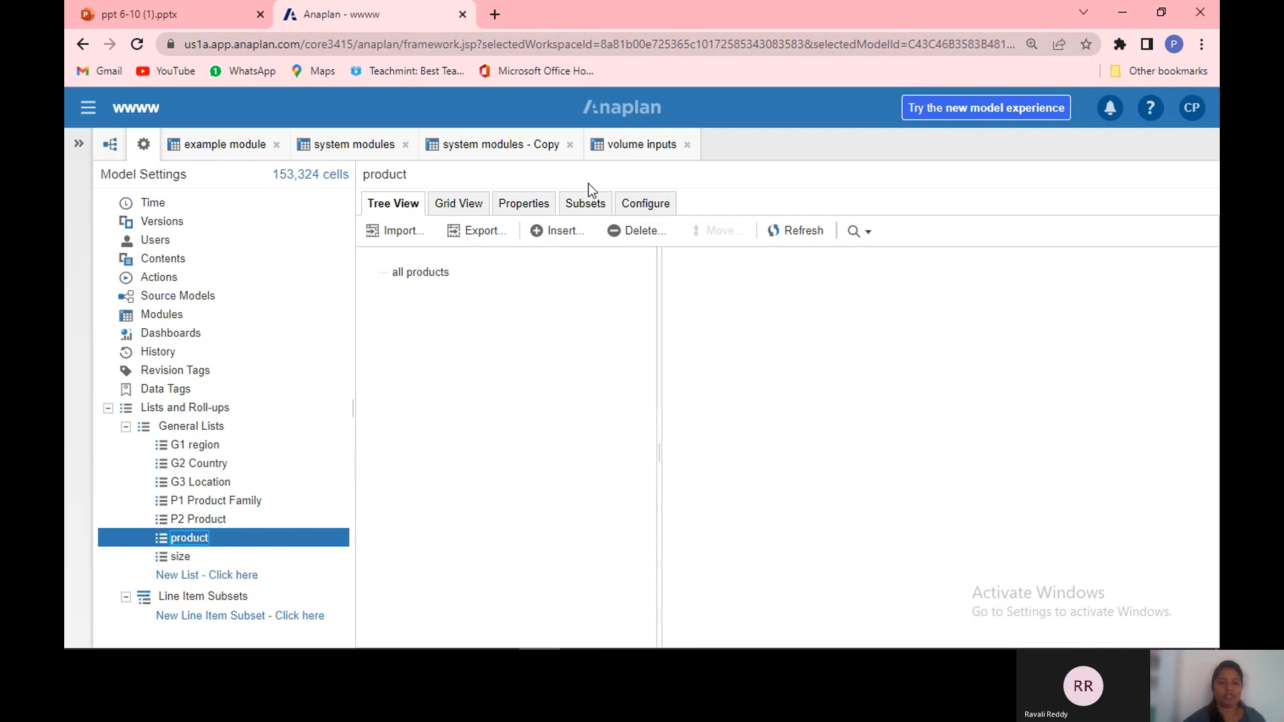
click(563, 233)
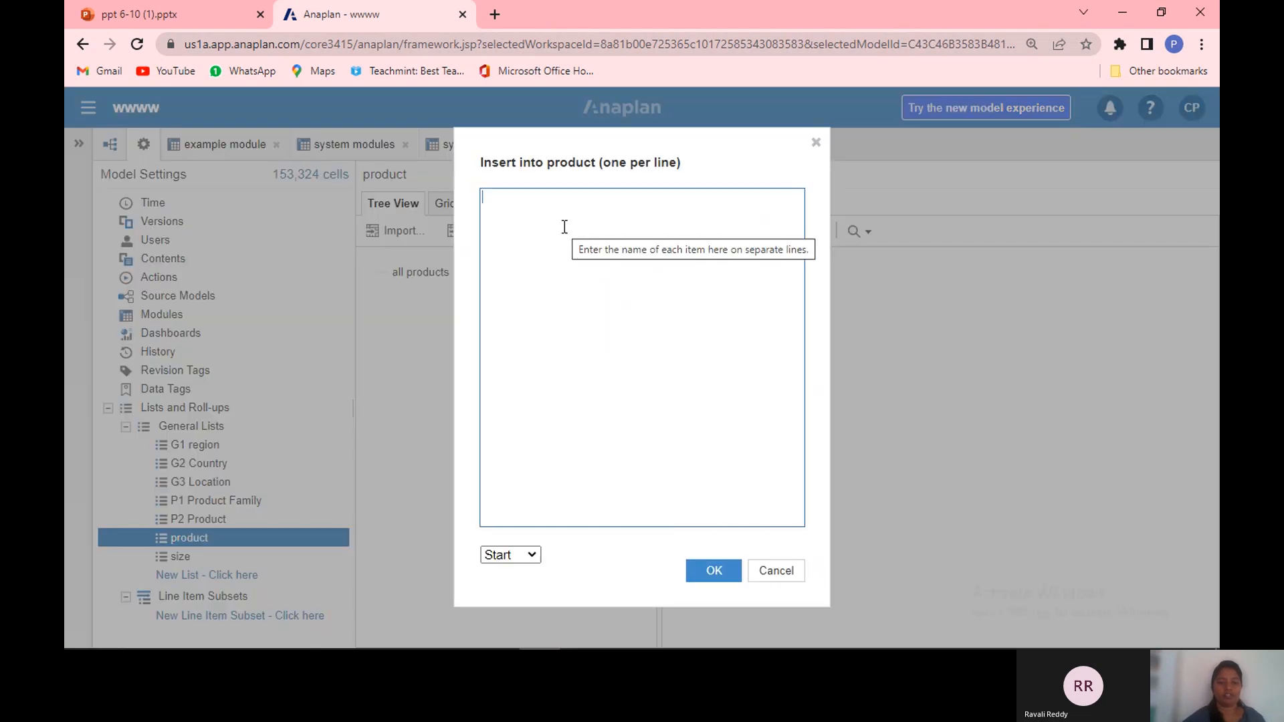
text(product 1 )
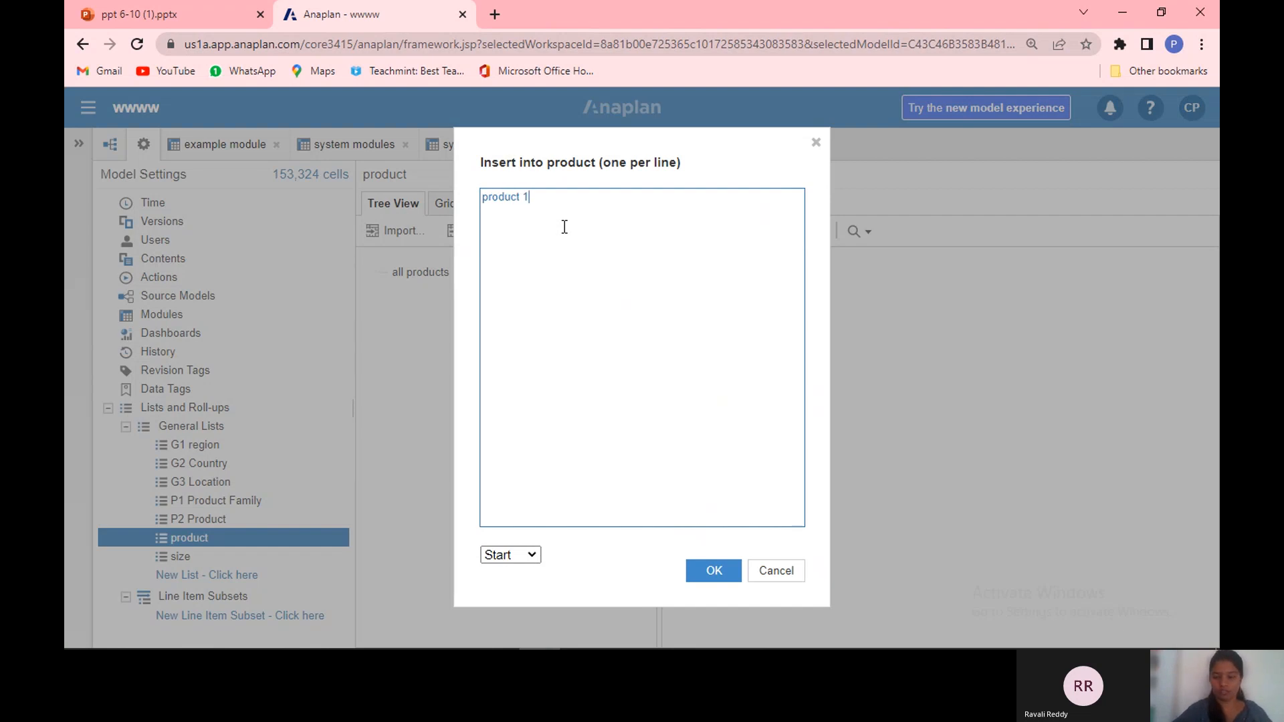
text(produ)
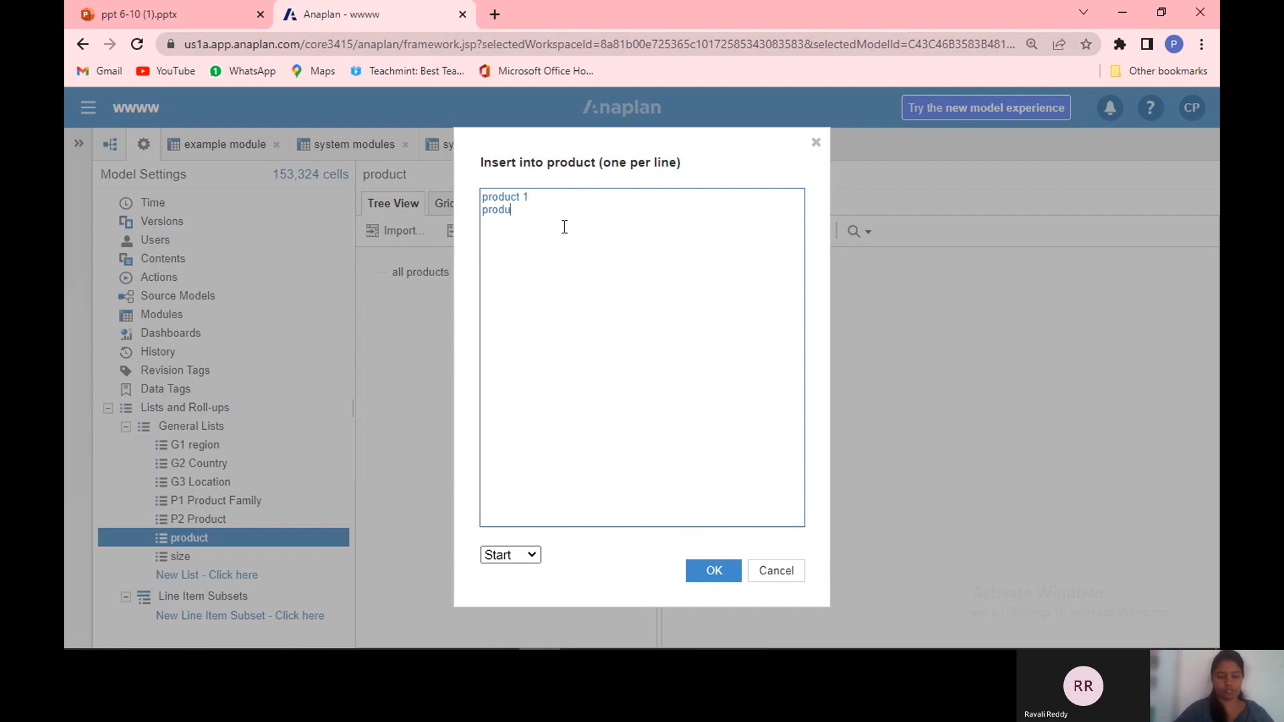
text(ct 2)
key(Return)
text(product 3 )
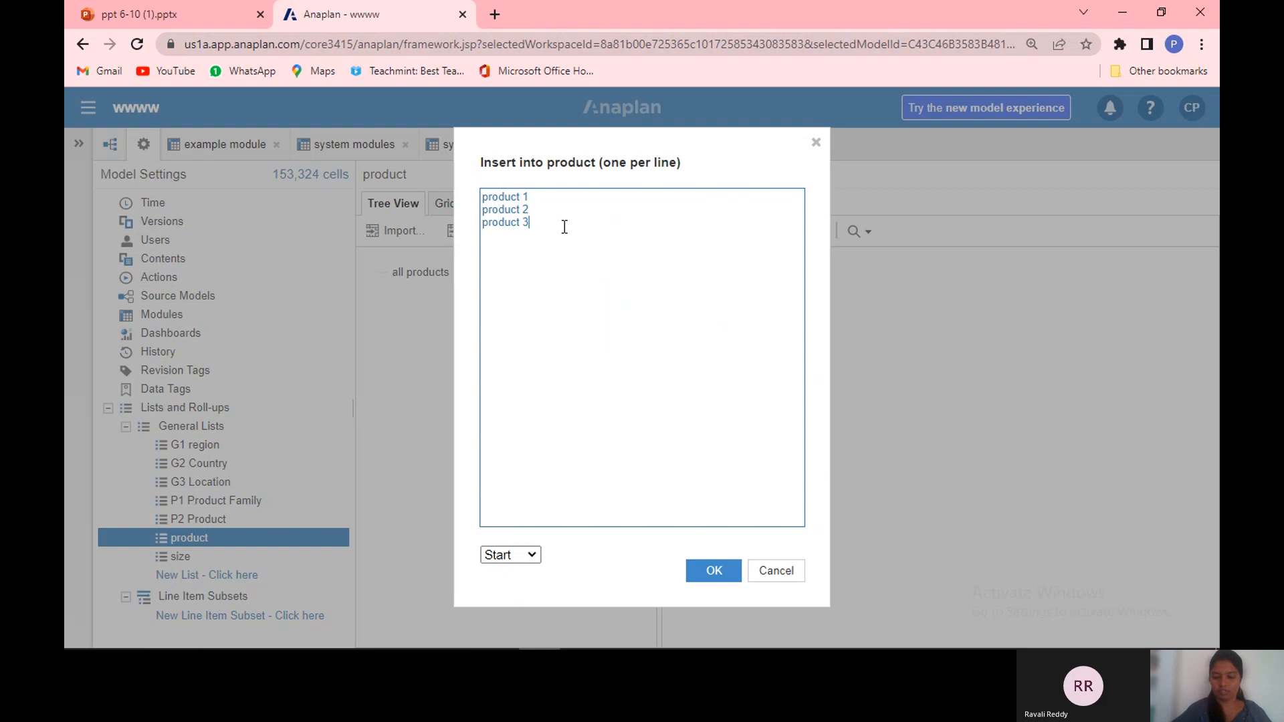
text(prod)
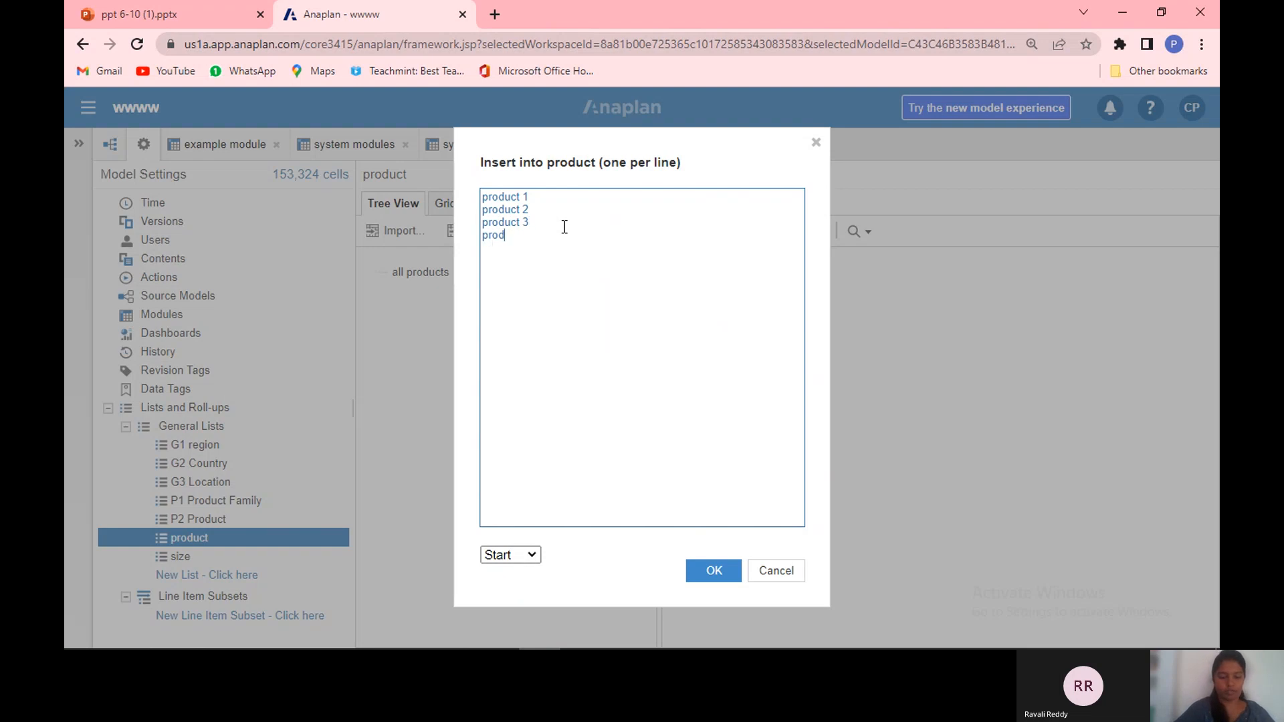
text(uct 4)
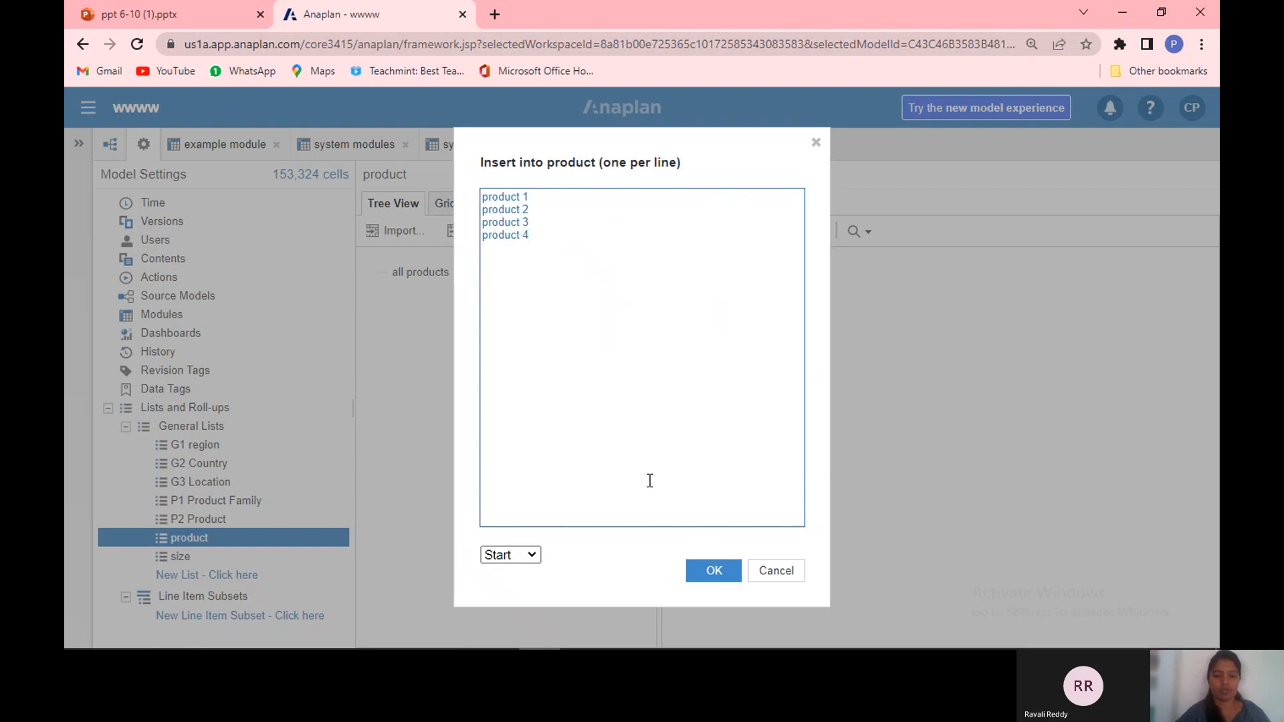
click(725, 565)
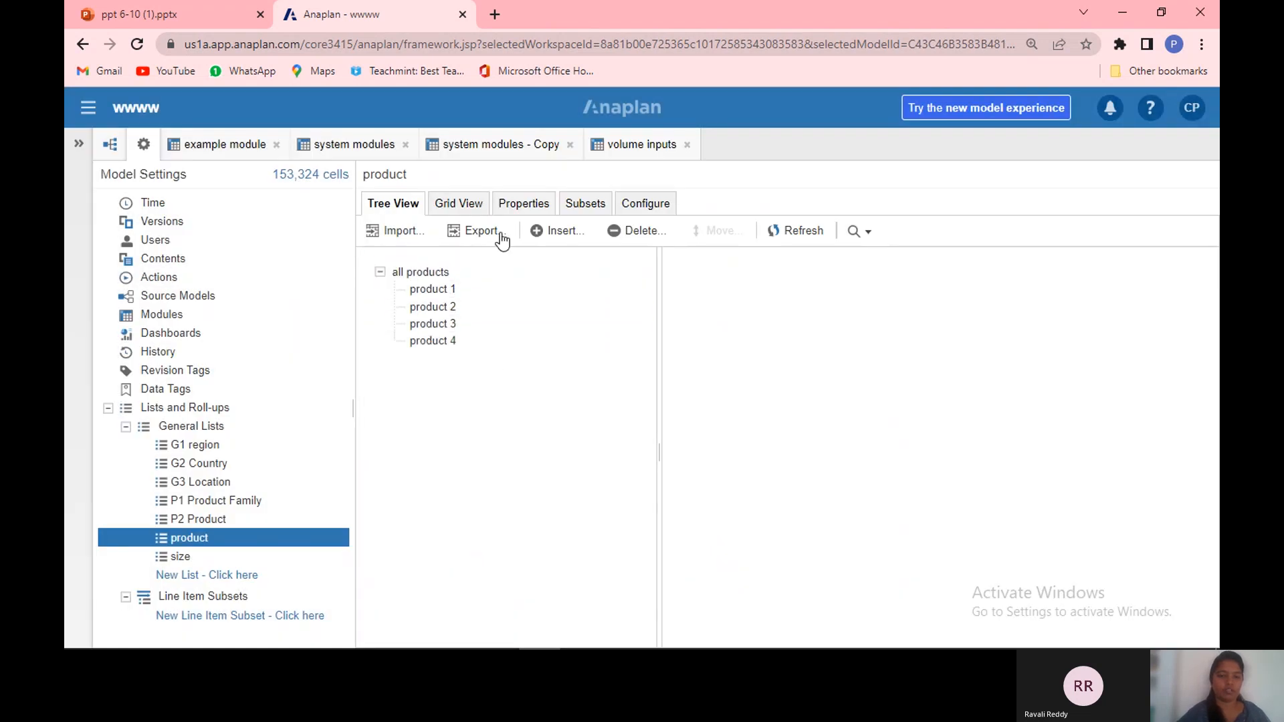
Step: In the product list's grid, give product 1 to product 4 the codes P1, P2, P3 and P4
click(455, 231)
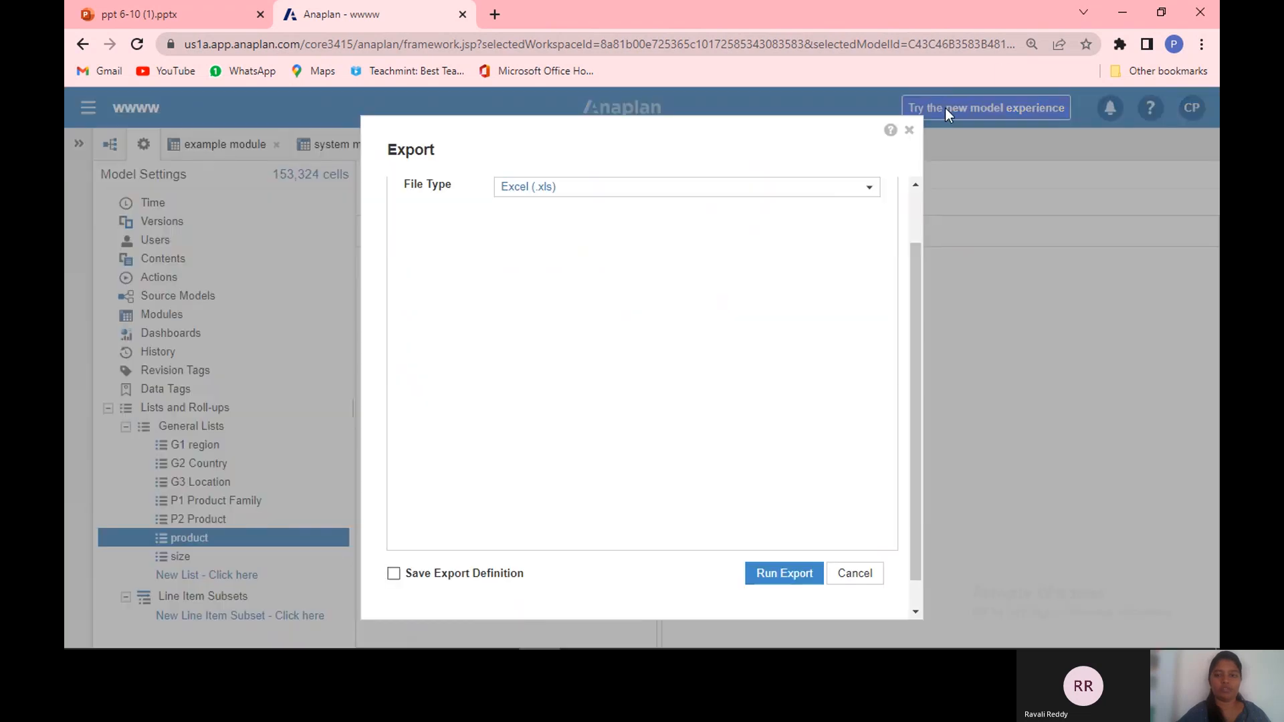
click(911, 131)
click(470, 210)
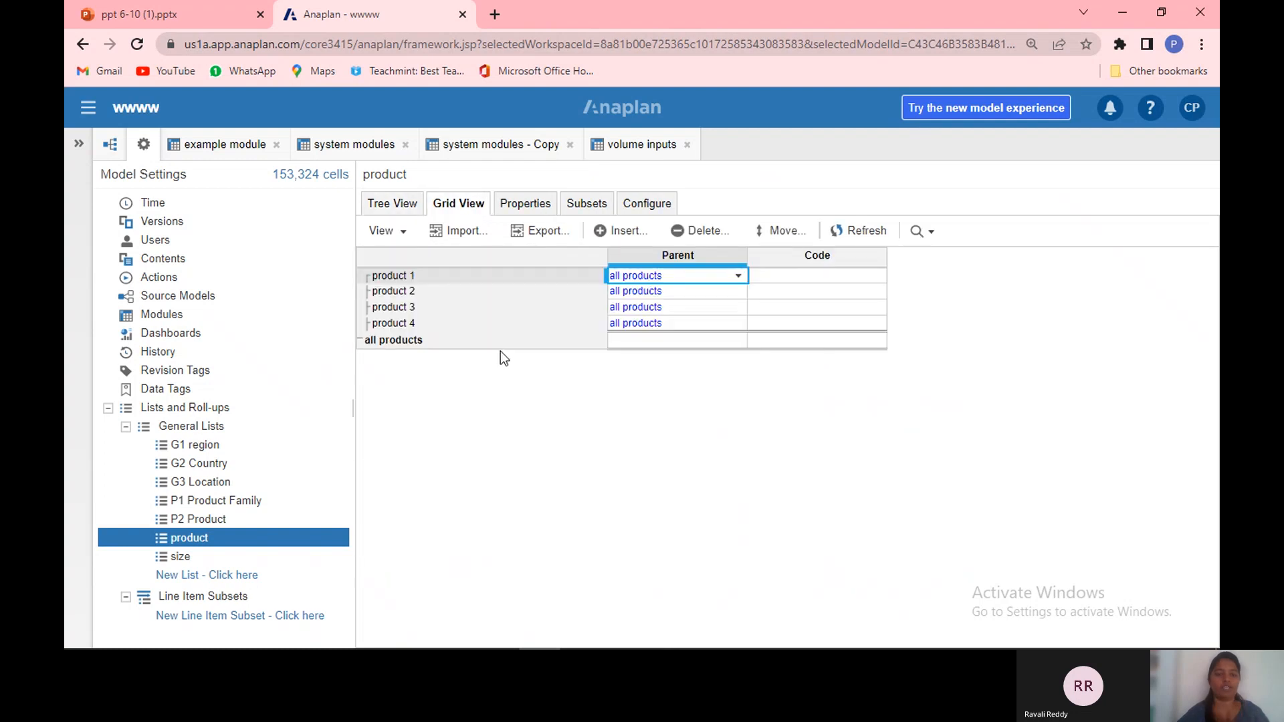
click(840, 275)
click(841, 275)
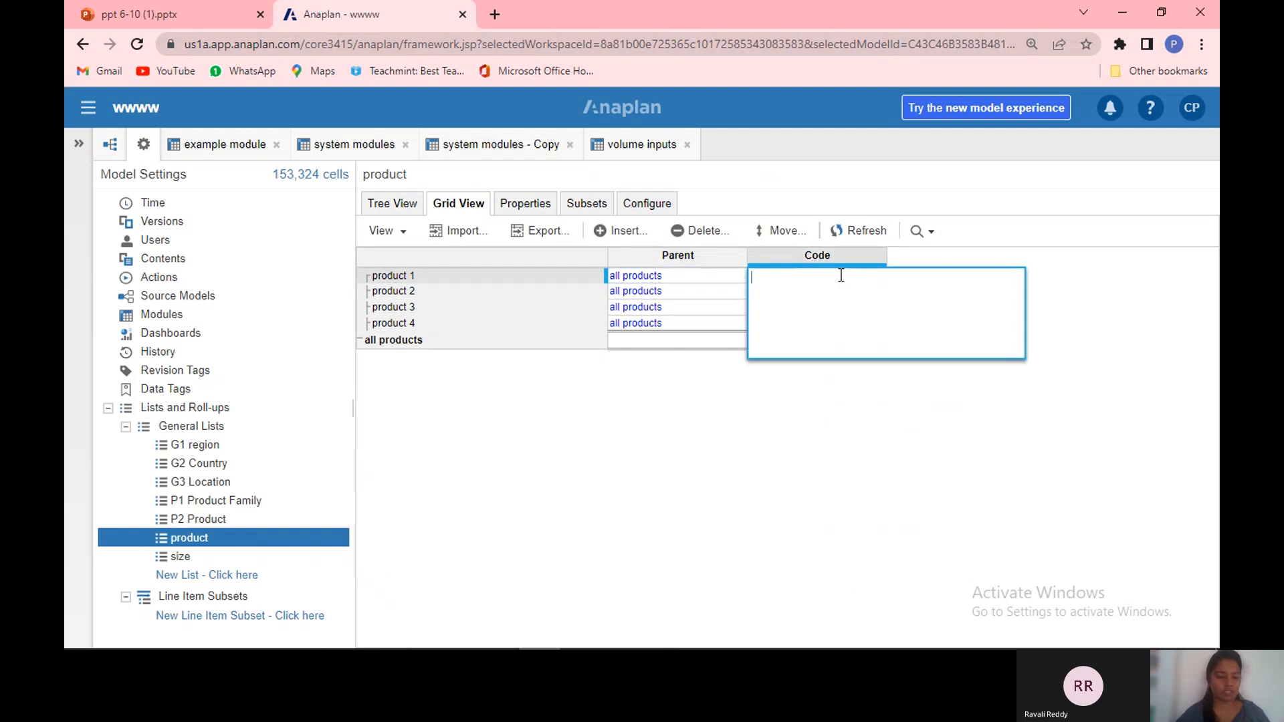
text(P1)
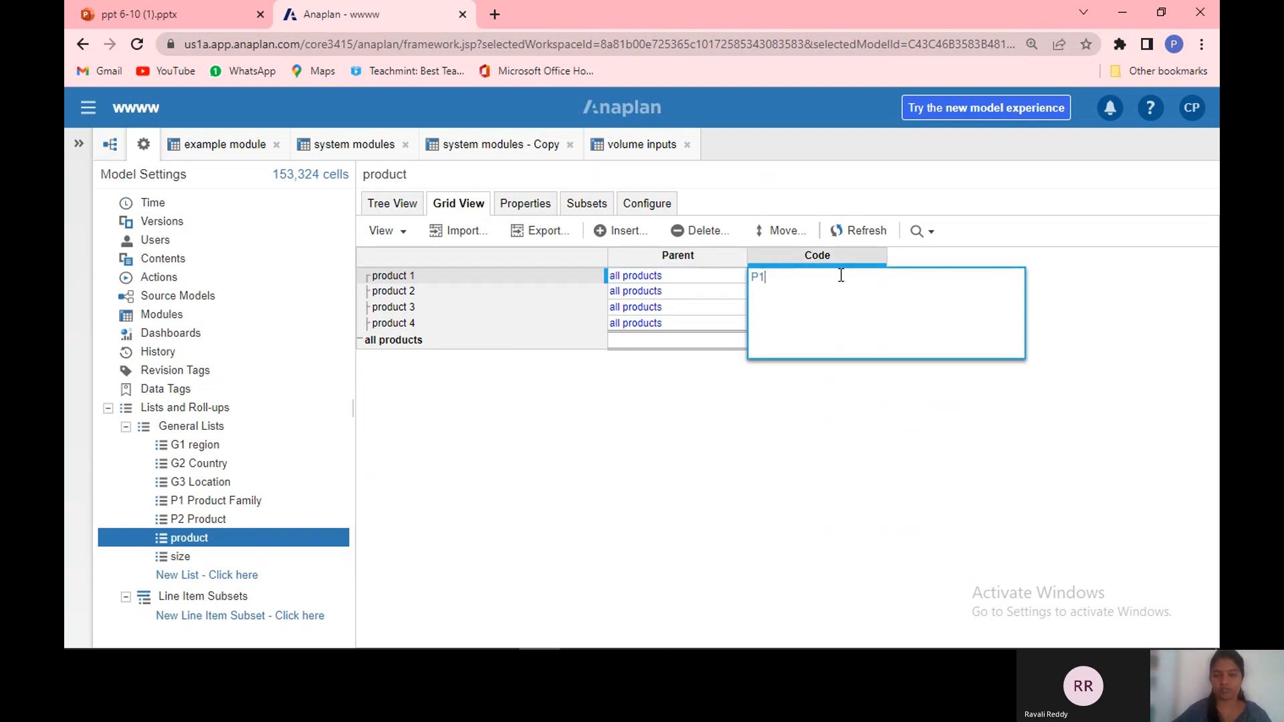
key(Return)
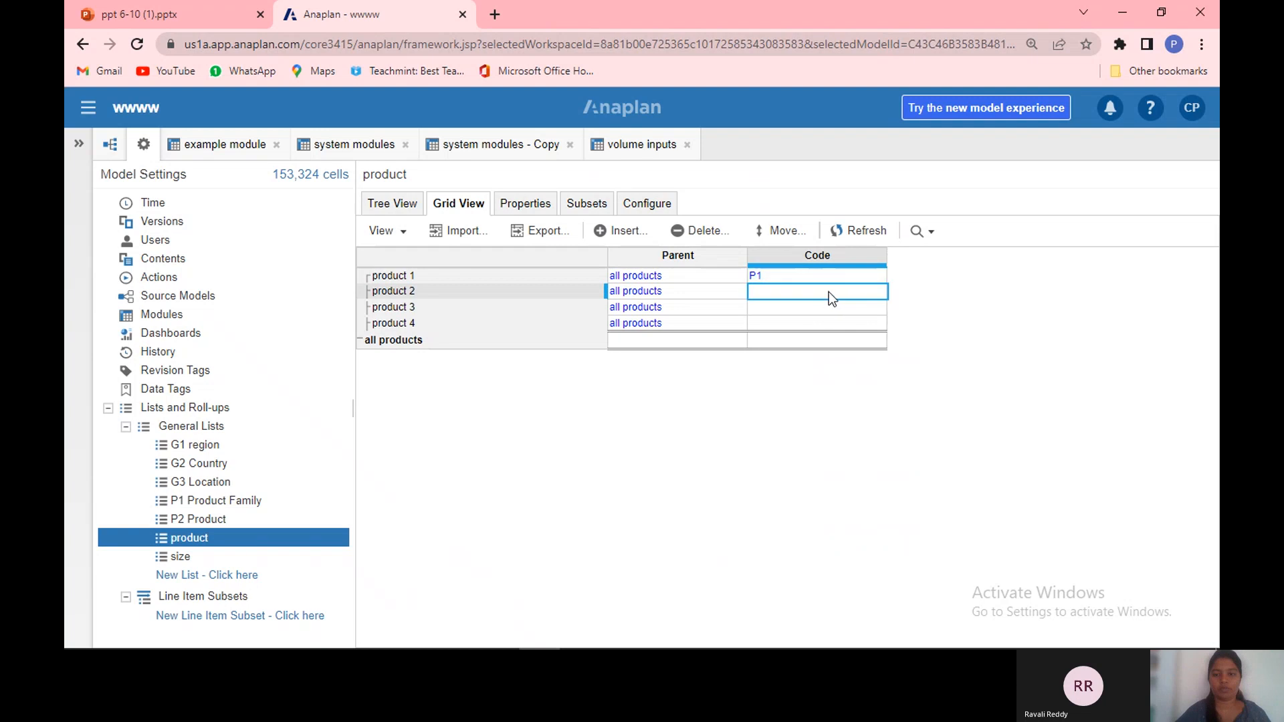
click(829, 292)
text(P2)
key(Return)
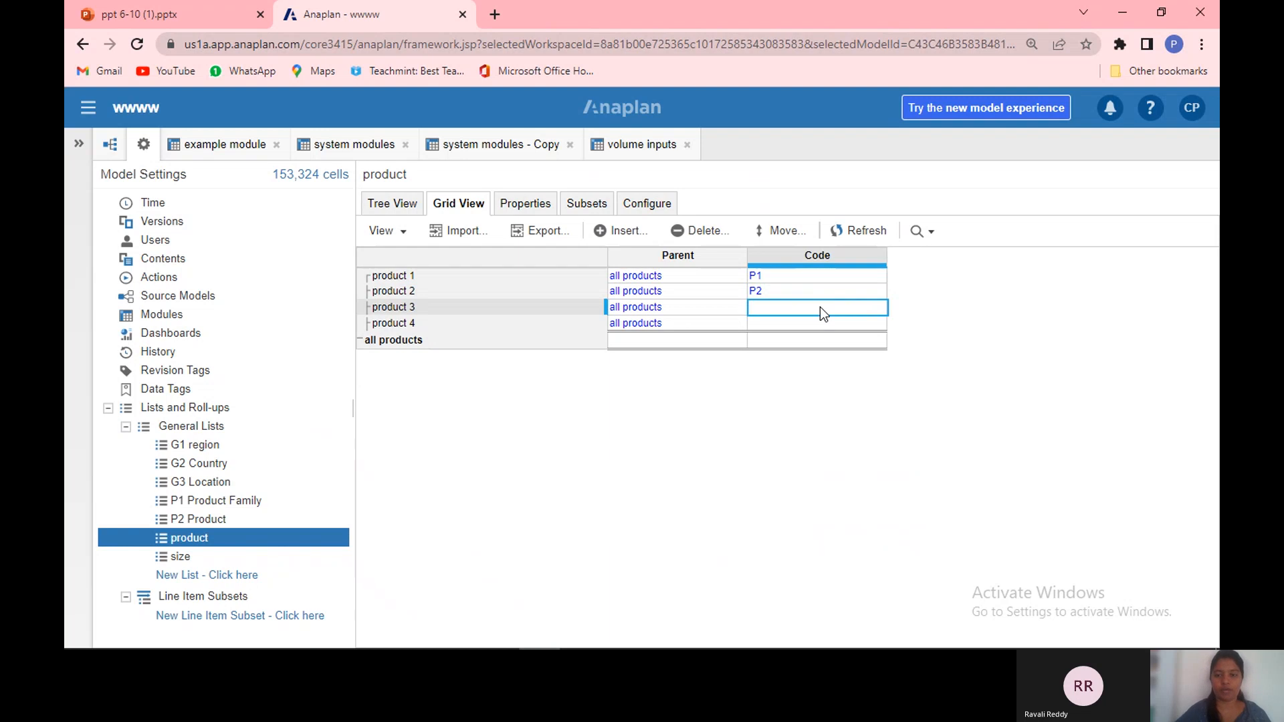
click(819, 309)
text(P3)
key(Return)
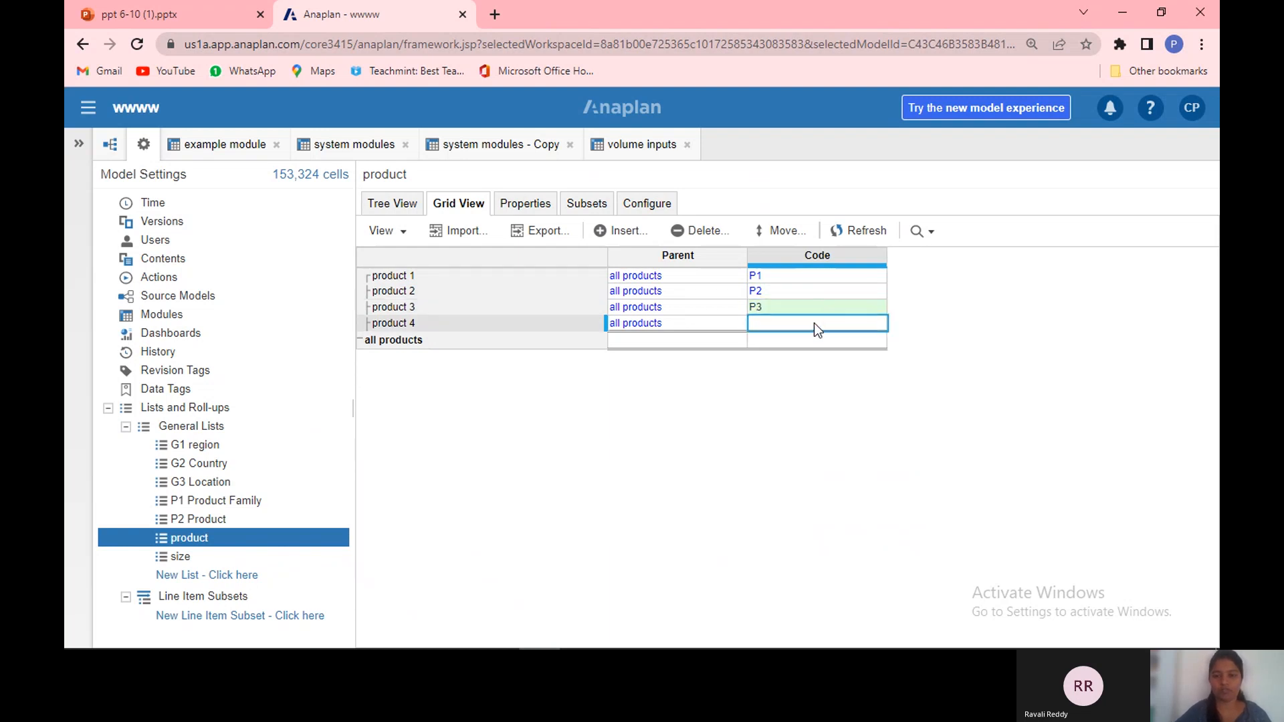
click(813, 324)
text(P4)
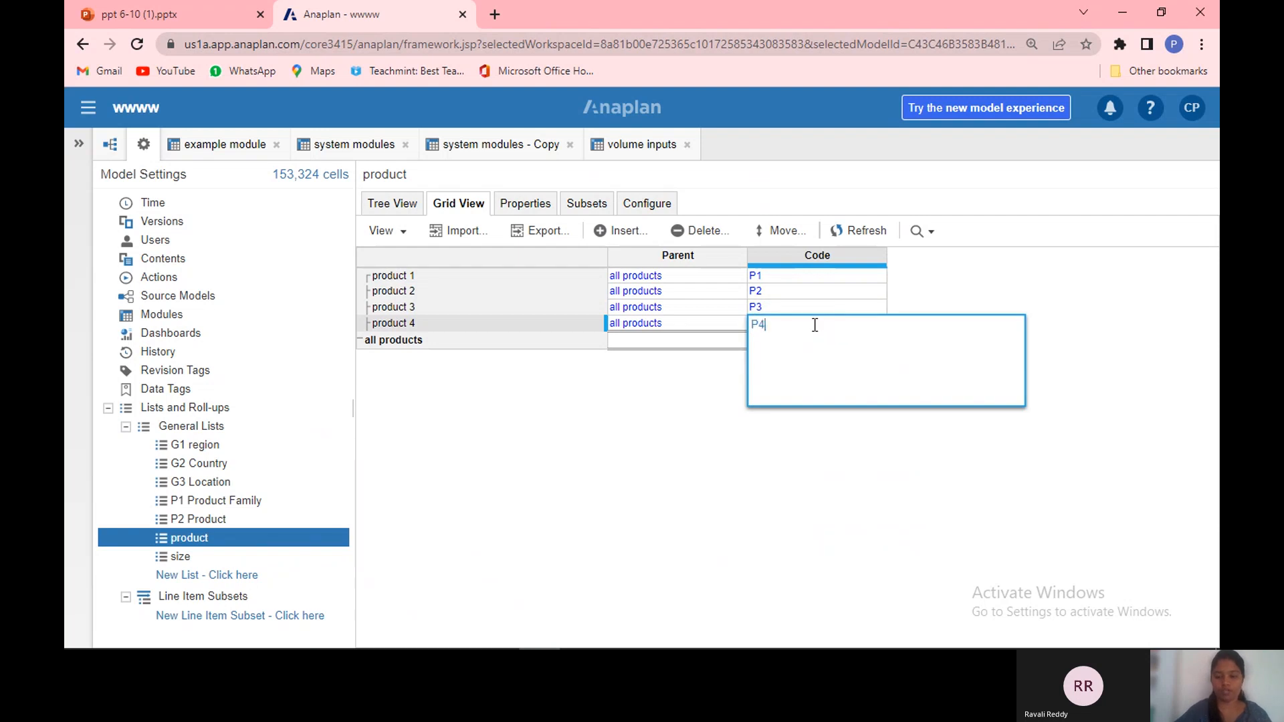
key(Return)
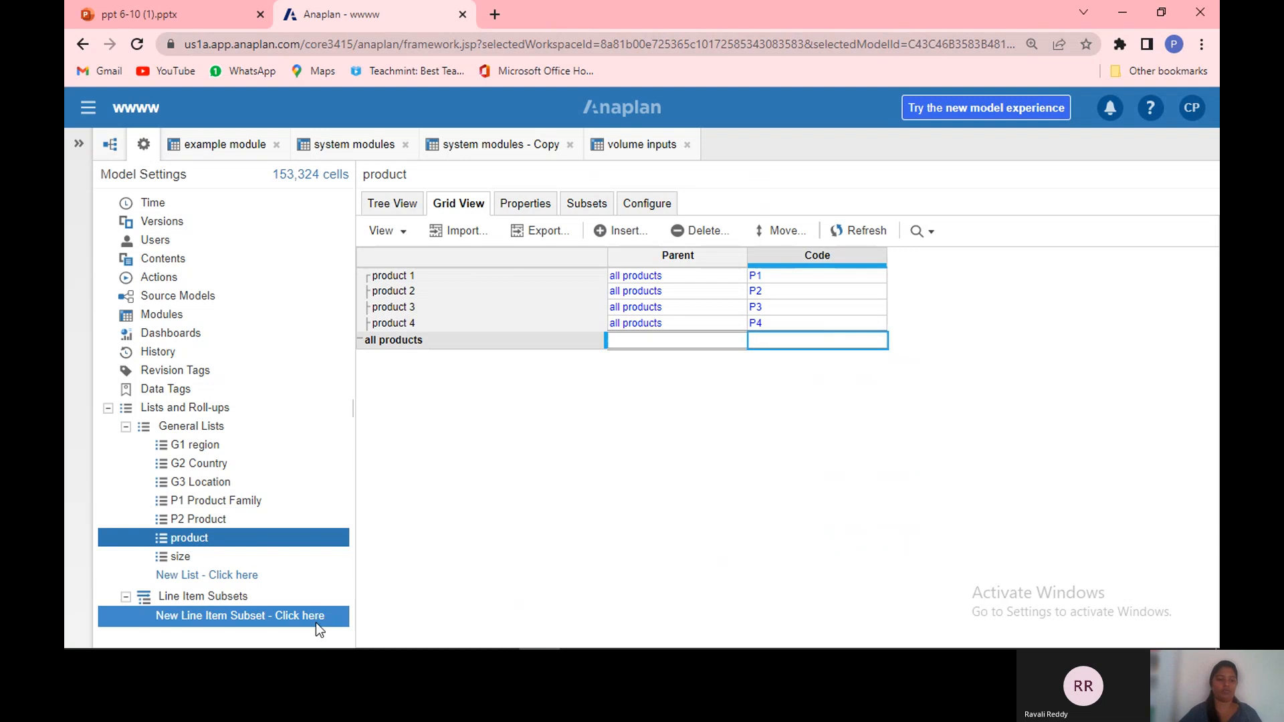
Step: Open the size list and insert items size 1 and size 2
click(302, 556)
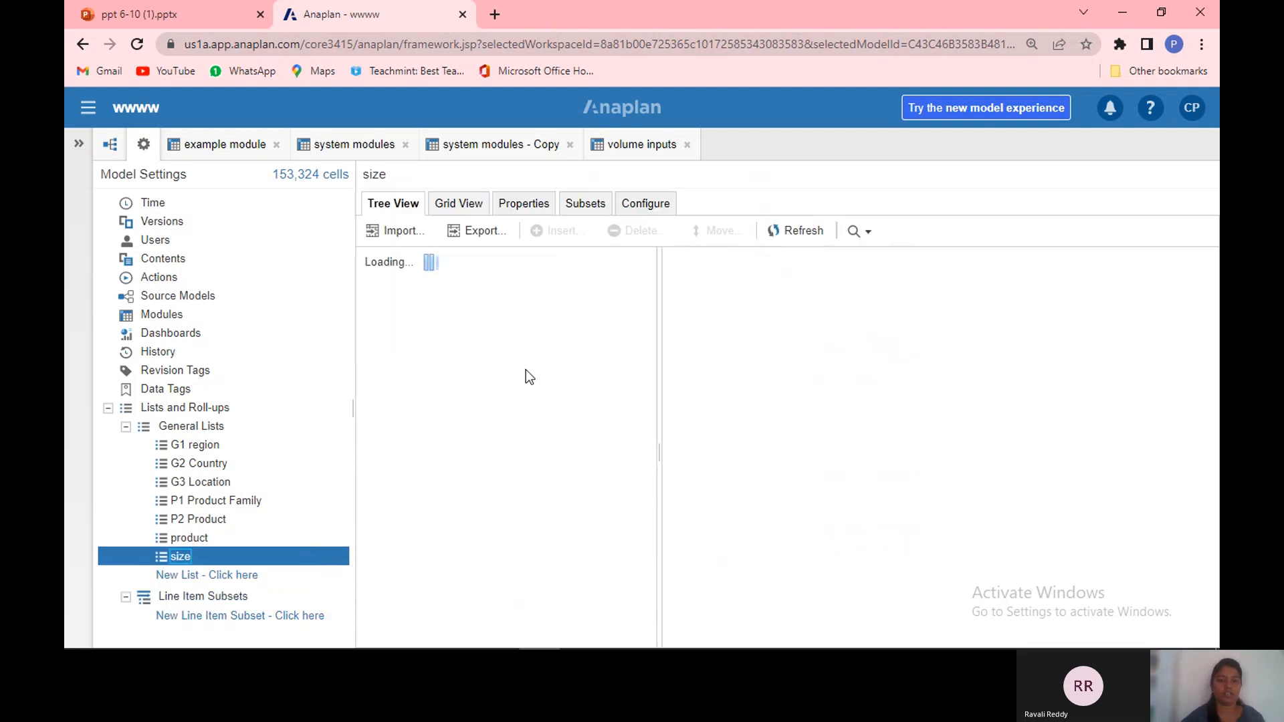
click(563, 236)
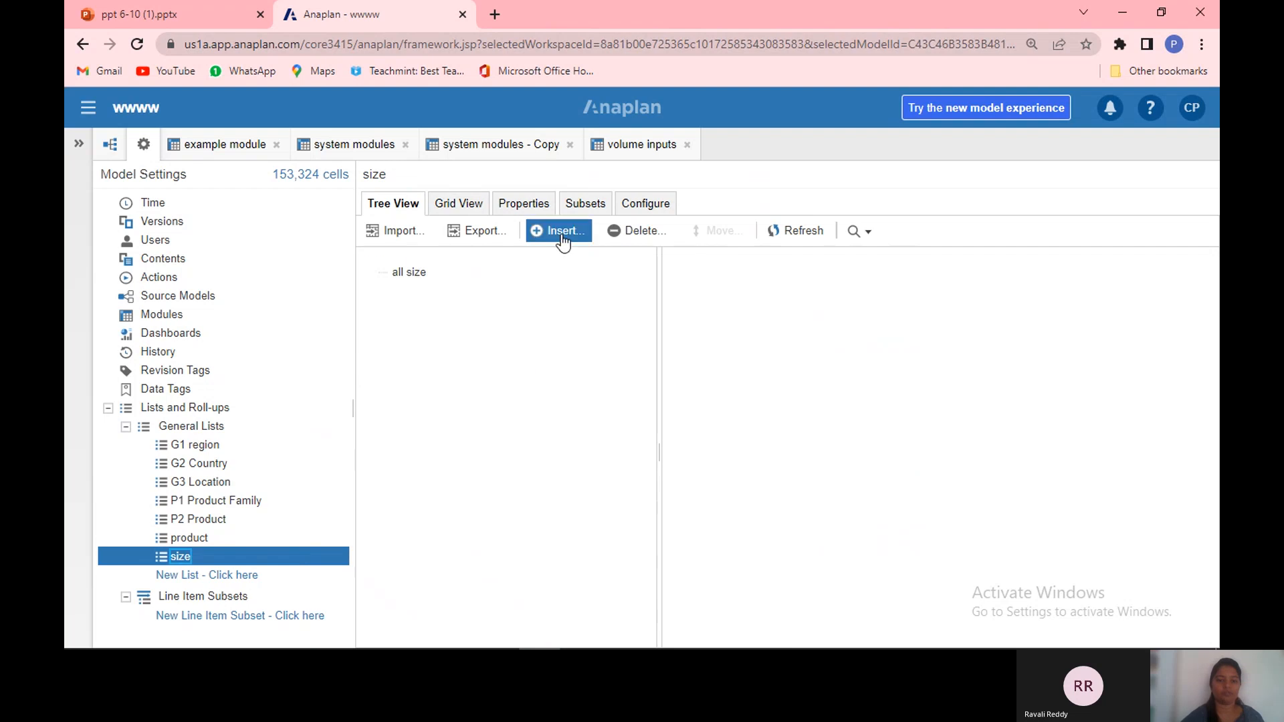
text(SIZE)
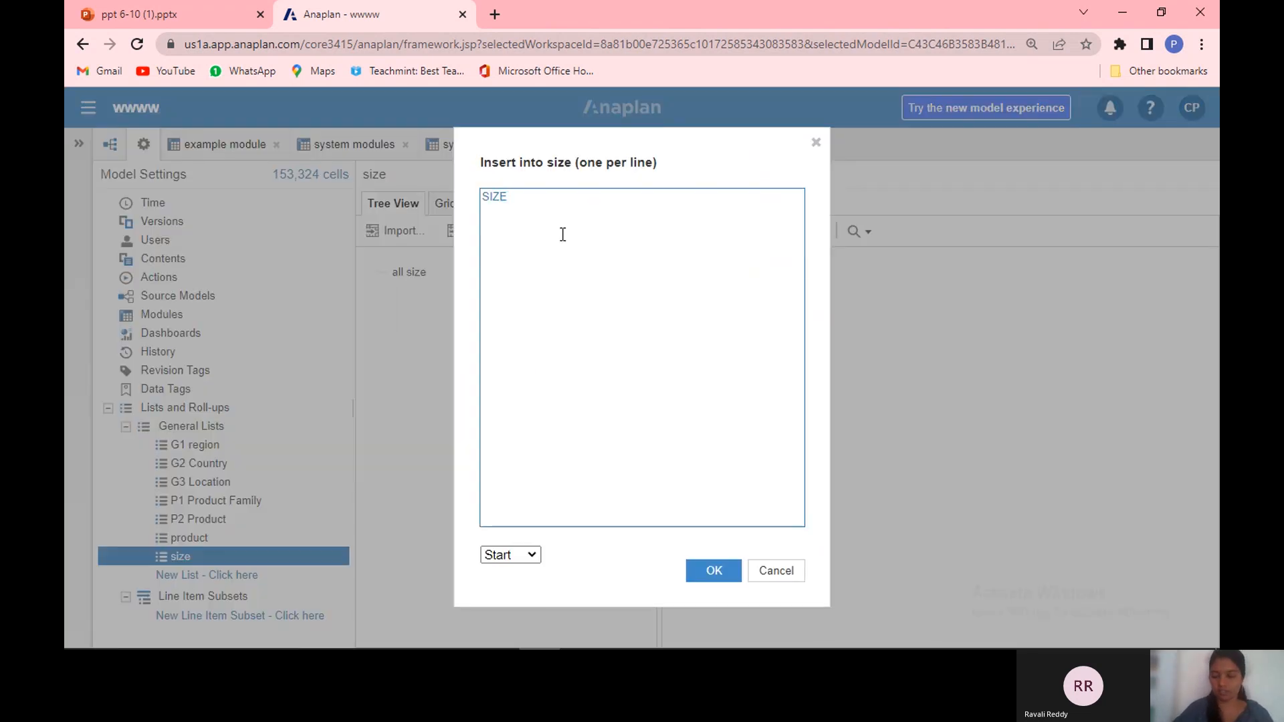
key(BackSpace)
key(BackSpace)
key(BackSpace)
key(BackSpace)
key(BackSpace)
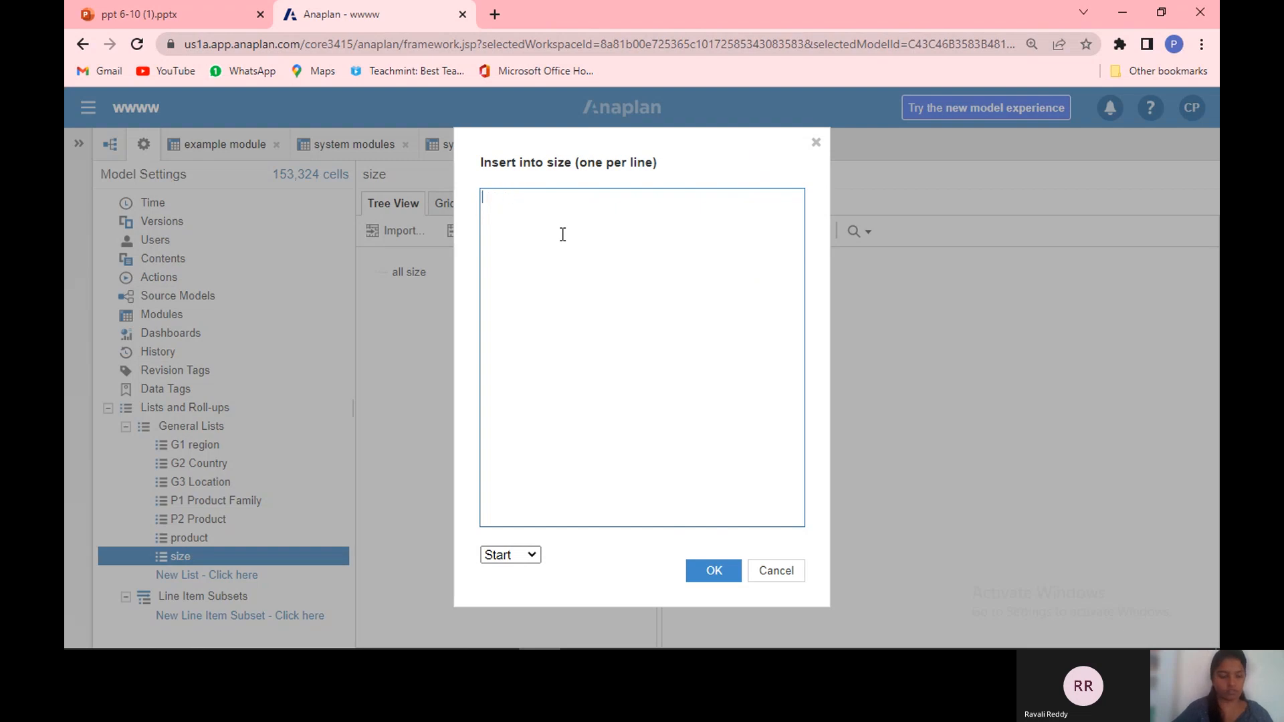
text(six)
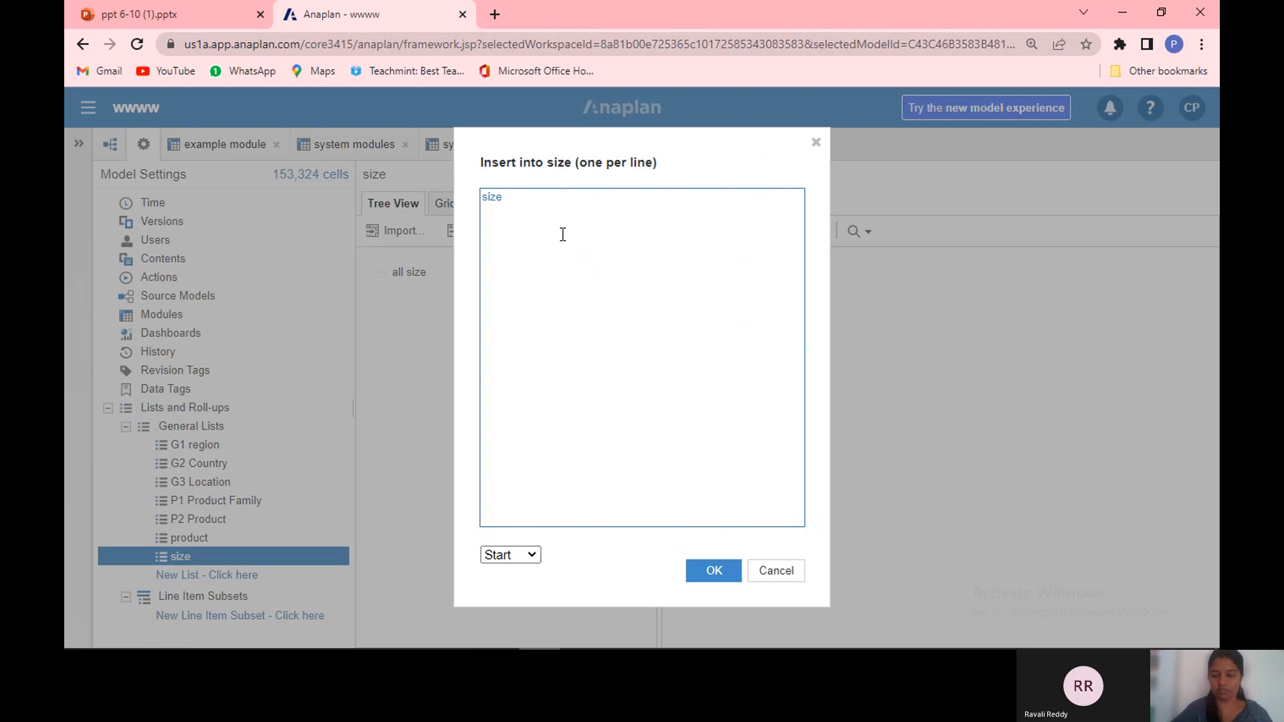
text(size 2)
key(Return)
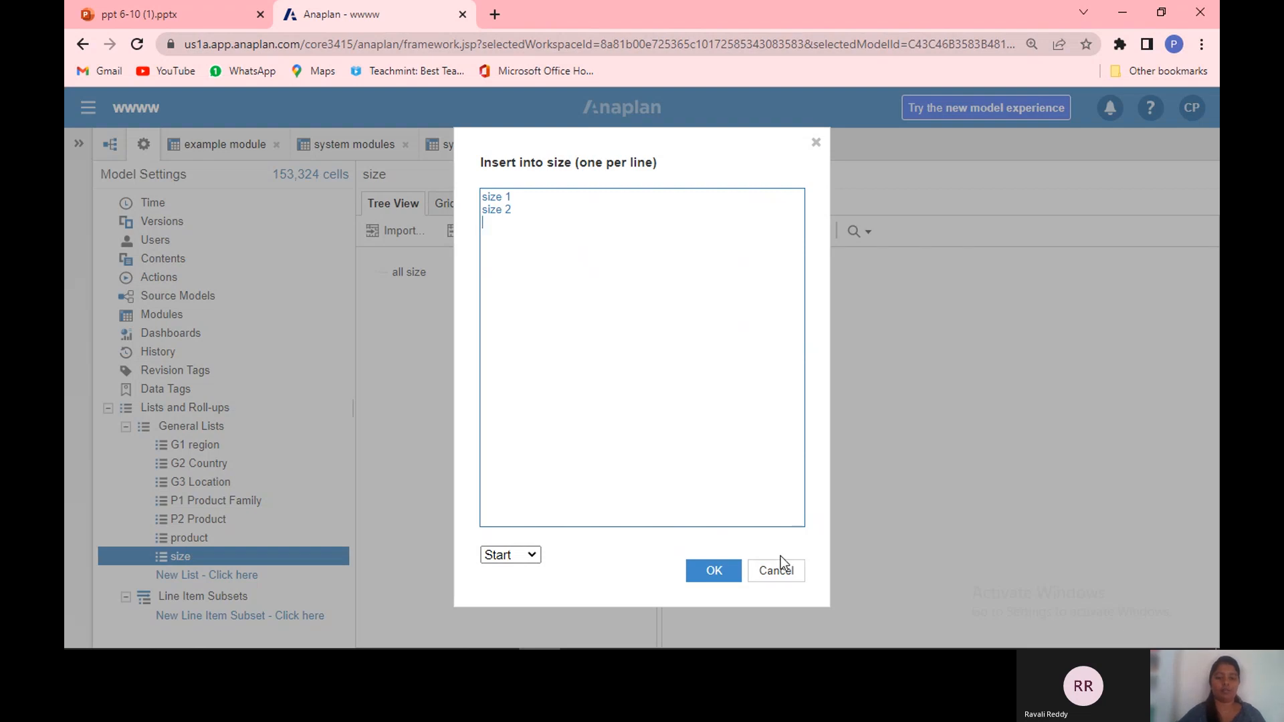
click(726, 568)
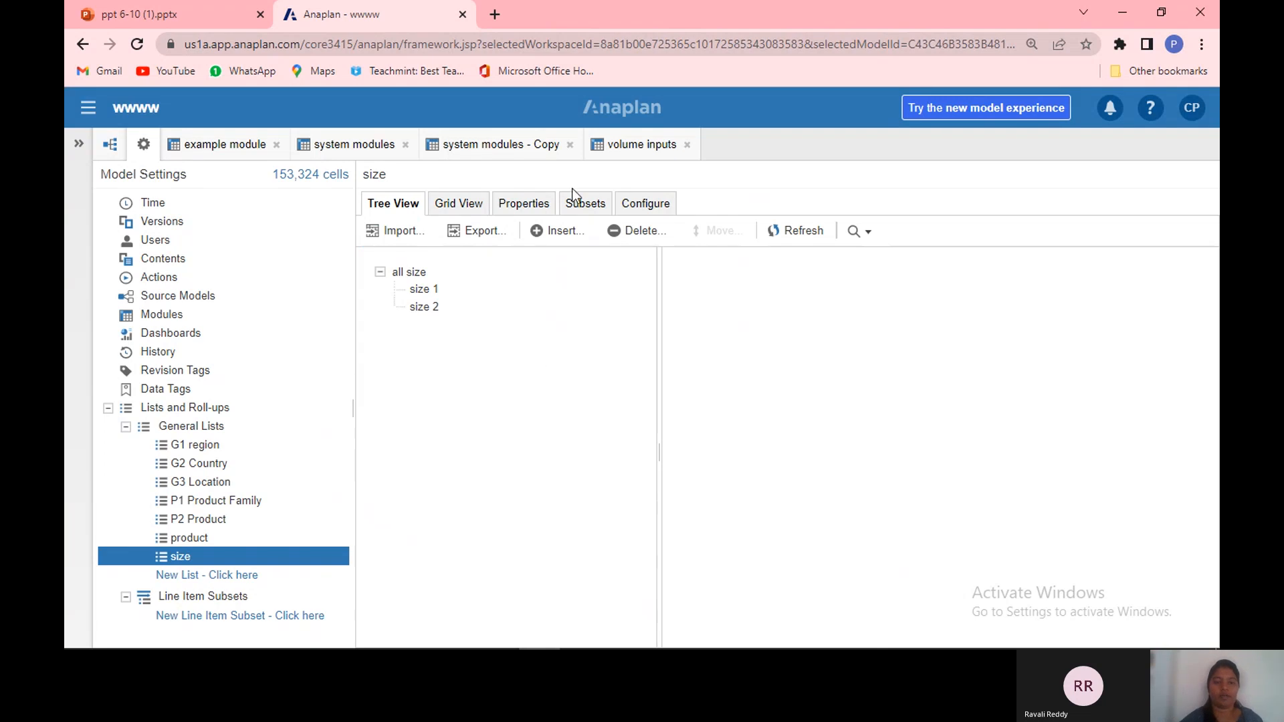
Step: In the size list's grid, give size 1 and size 2 the codes S1 and S2
click(468, 211)
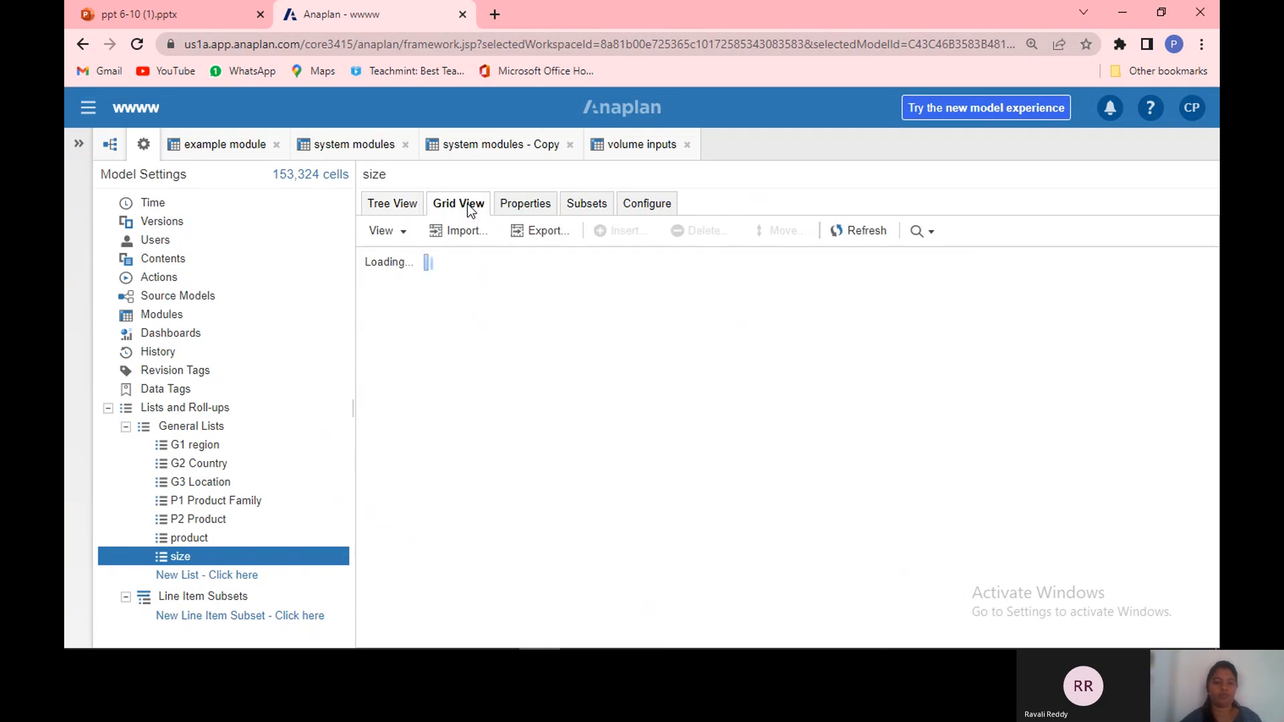
click(814, 279)
double_click(832, 279)
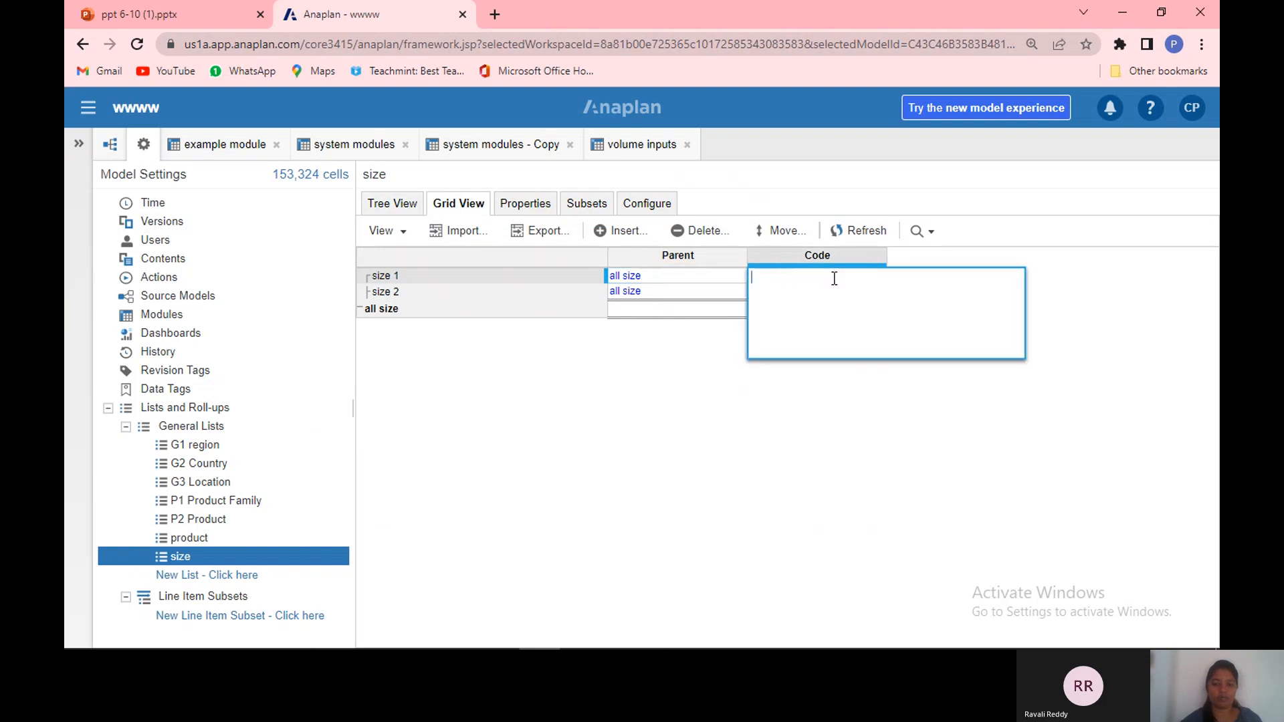
text(S)
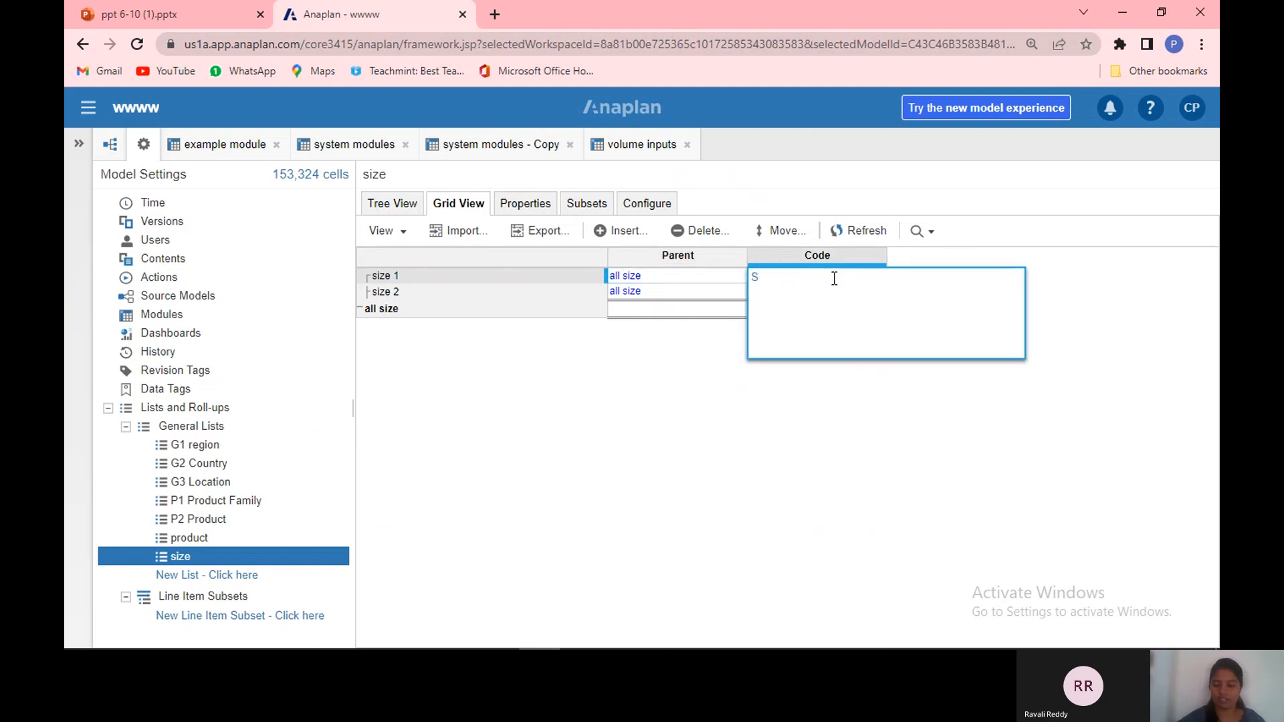
text(1)
key(Return)
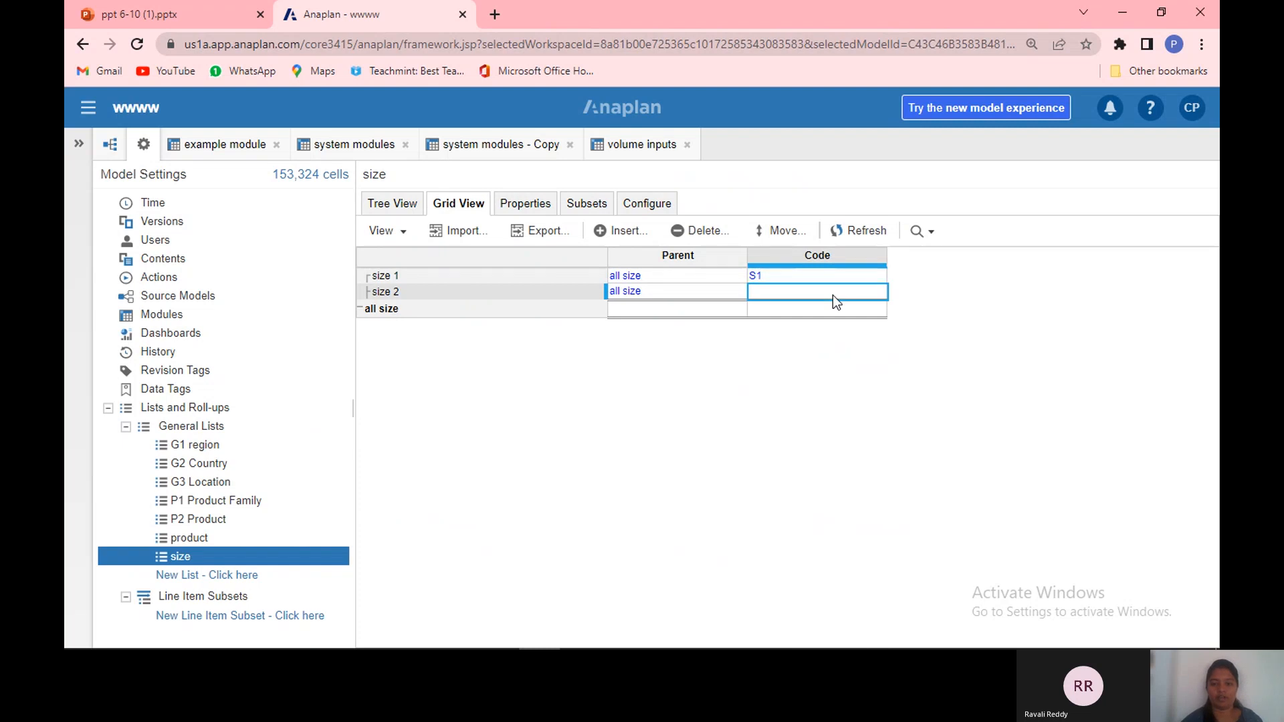
double_click(833, 296)
text(S2)
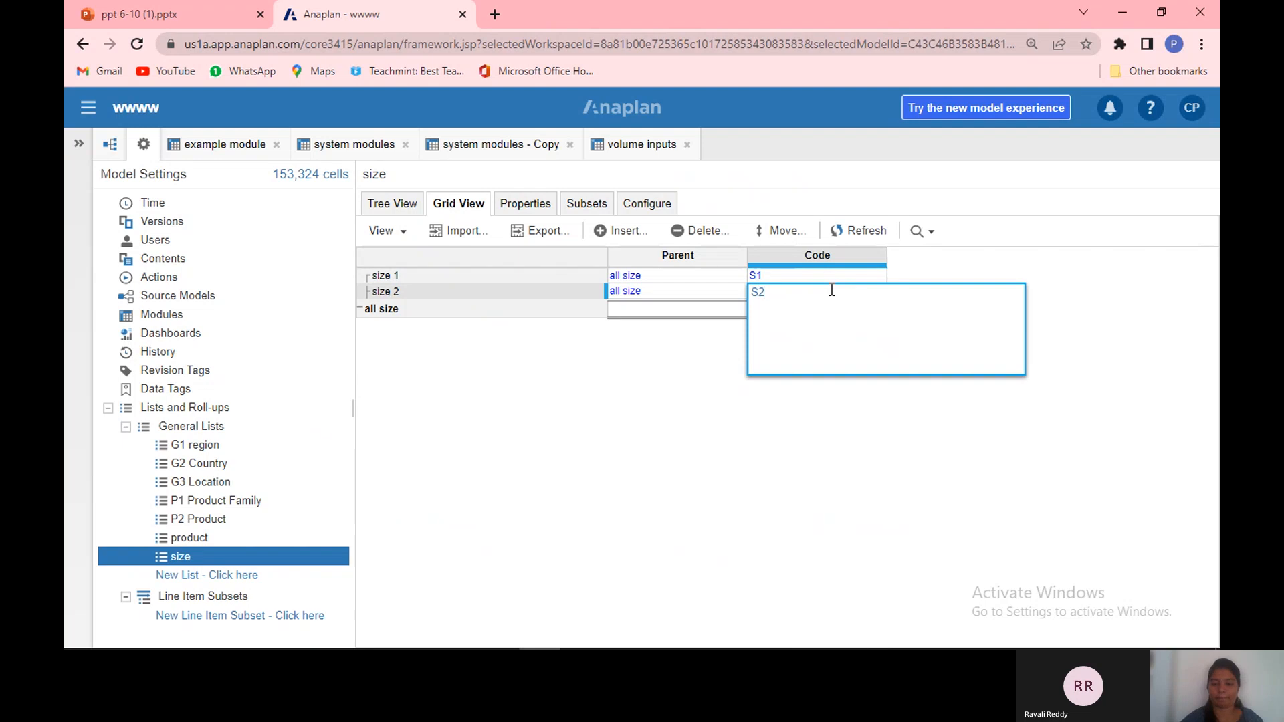
key(Return)
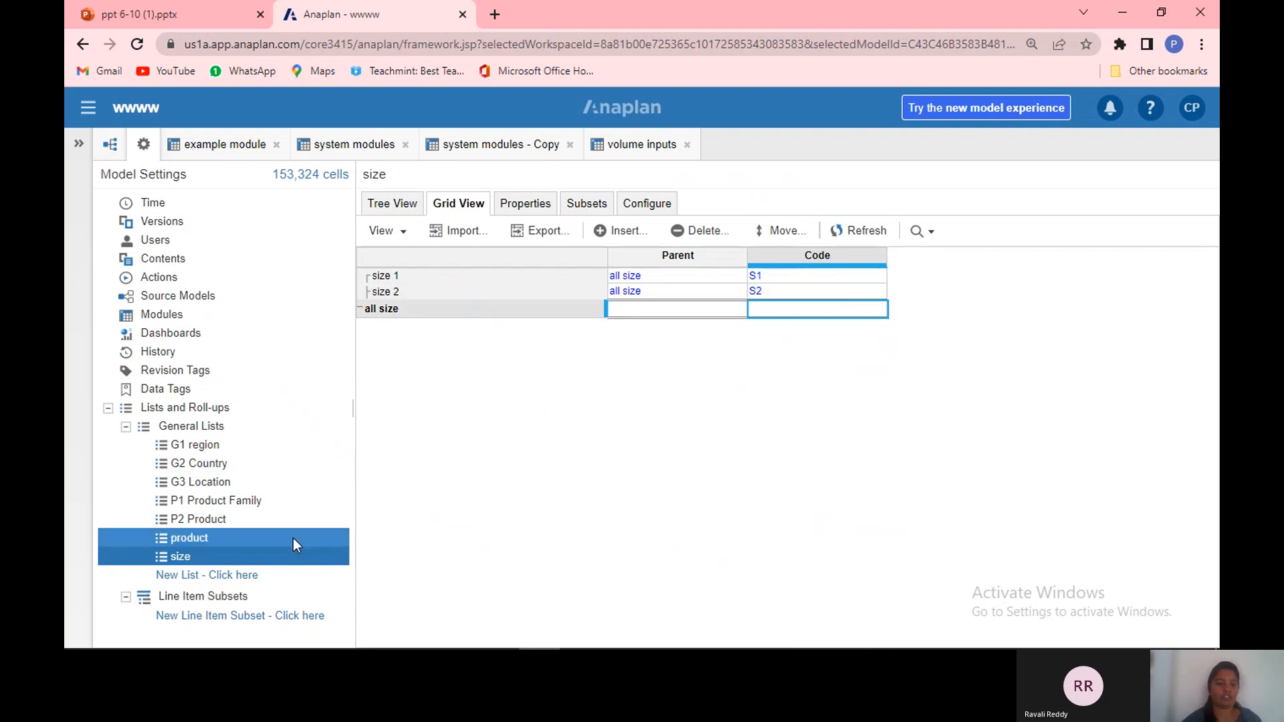
Step: Start a new module named SYS01 TIME MODULE, replacing Time with the product list in its columns
click(283, 311)
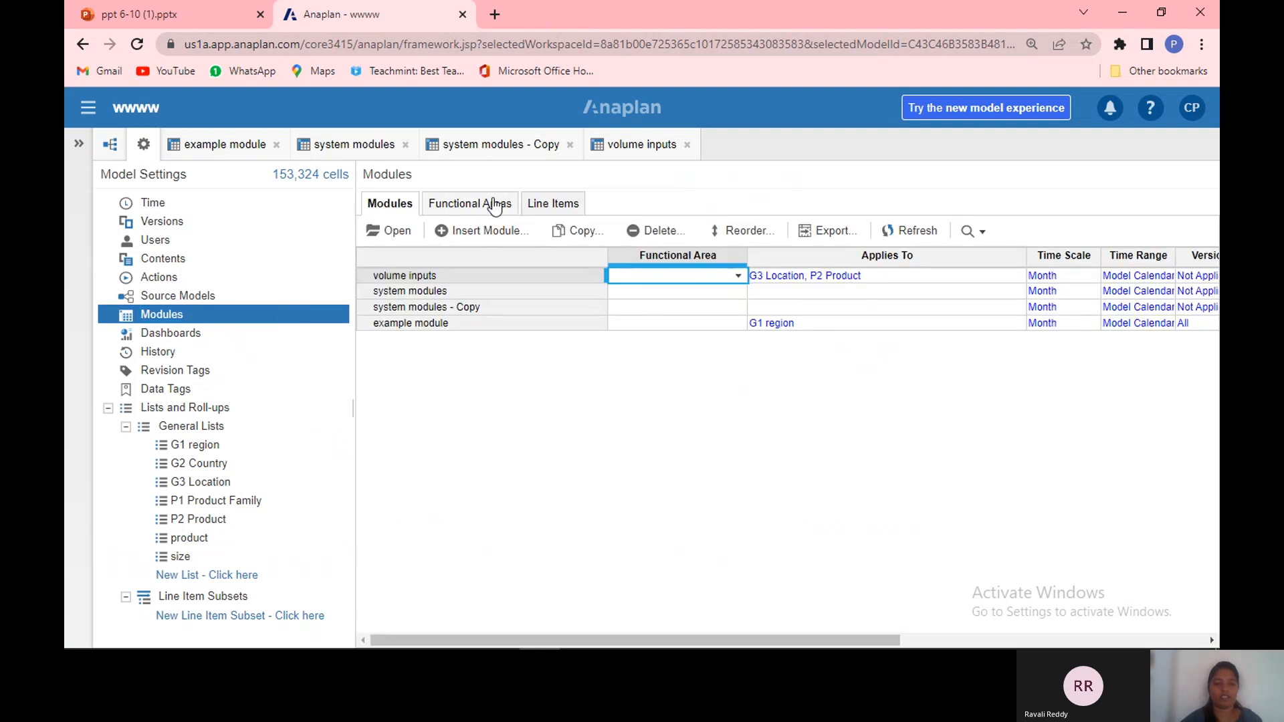
click(484, 231)
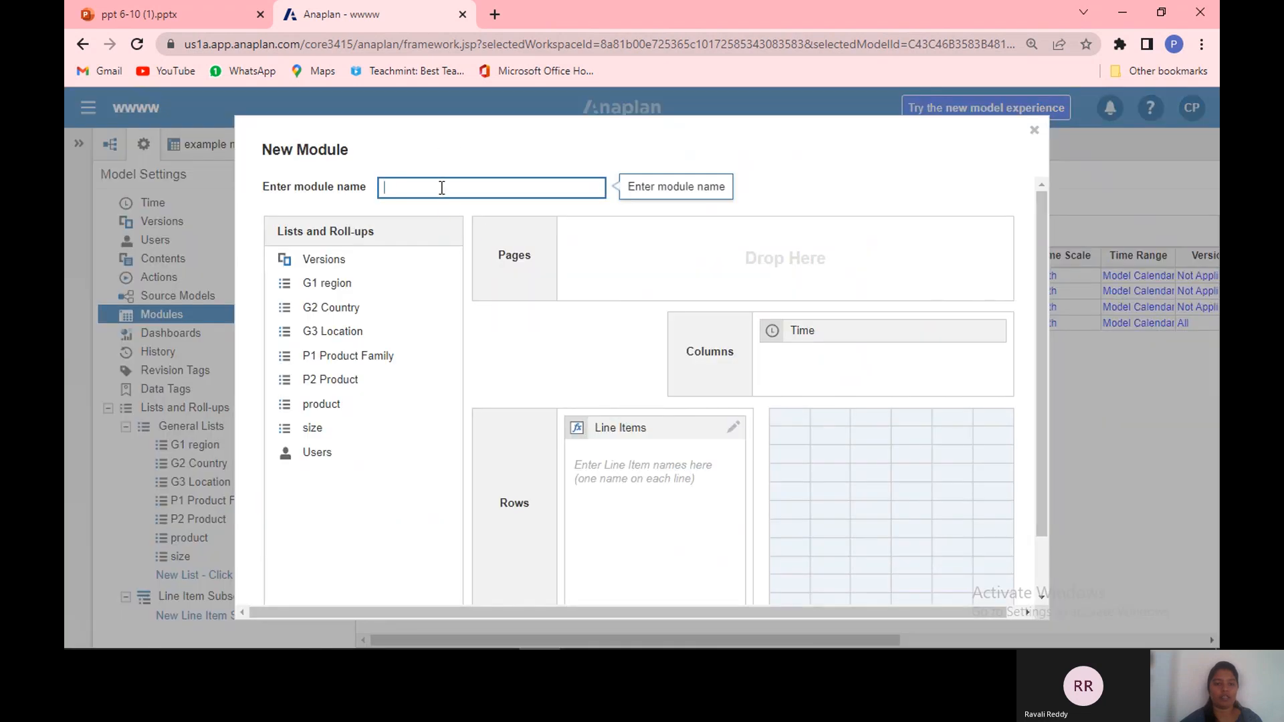
text(SYS01)
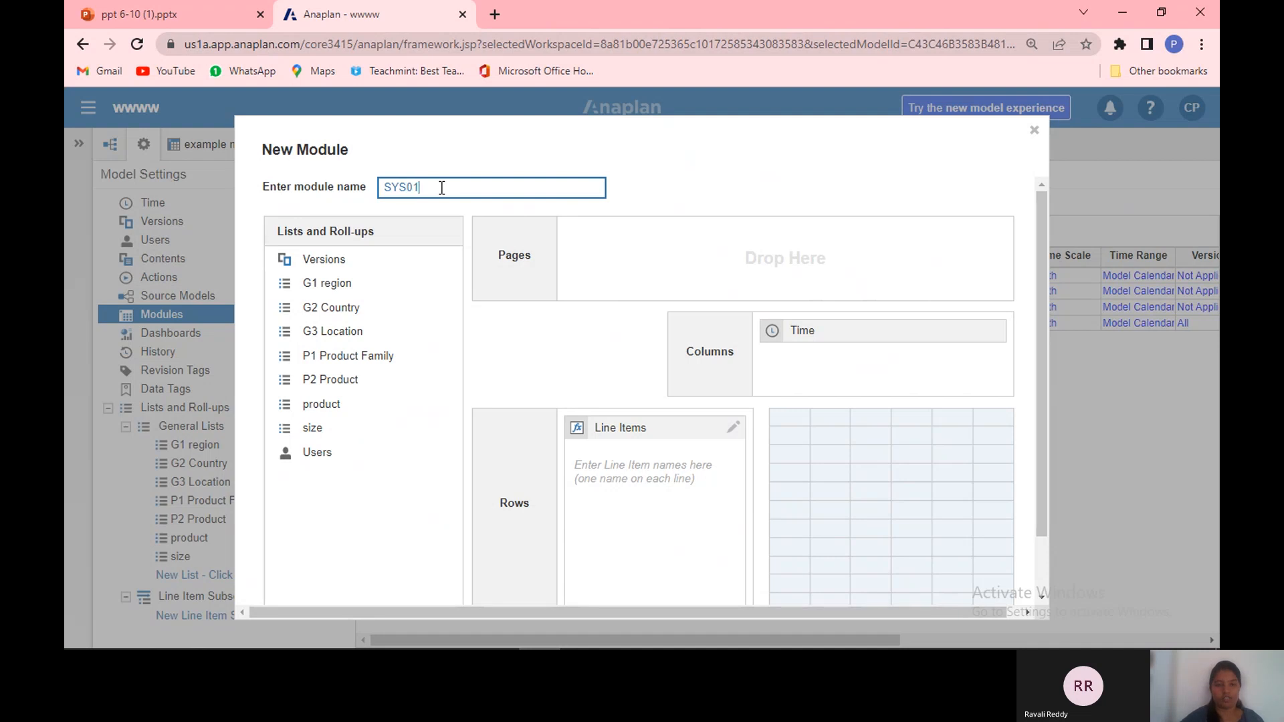
text( TIME MODULE)
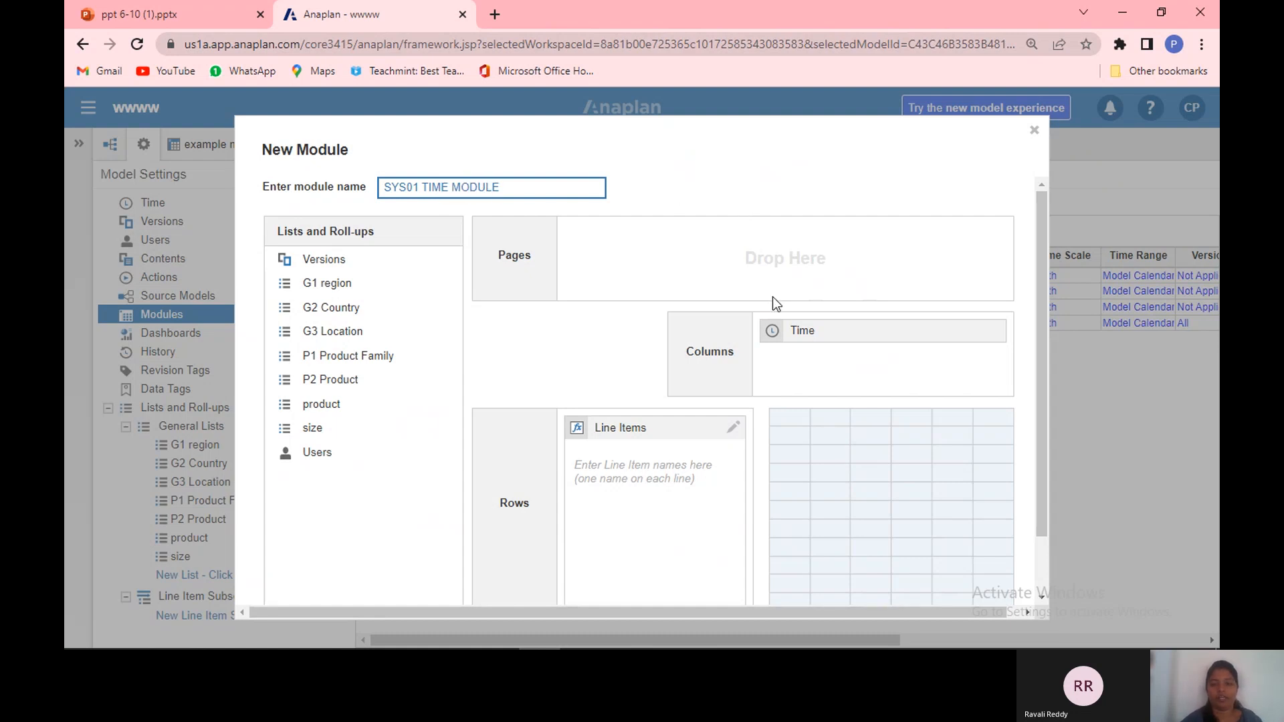
drag(793, 334, 310, 343)
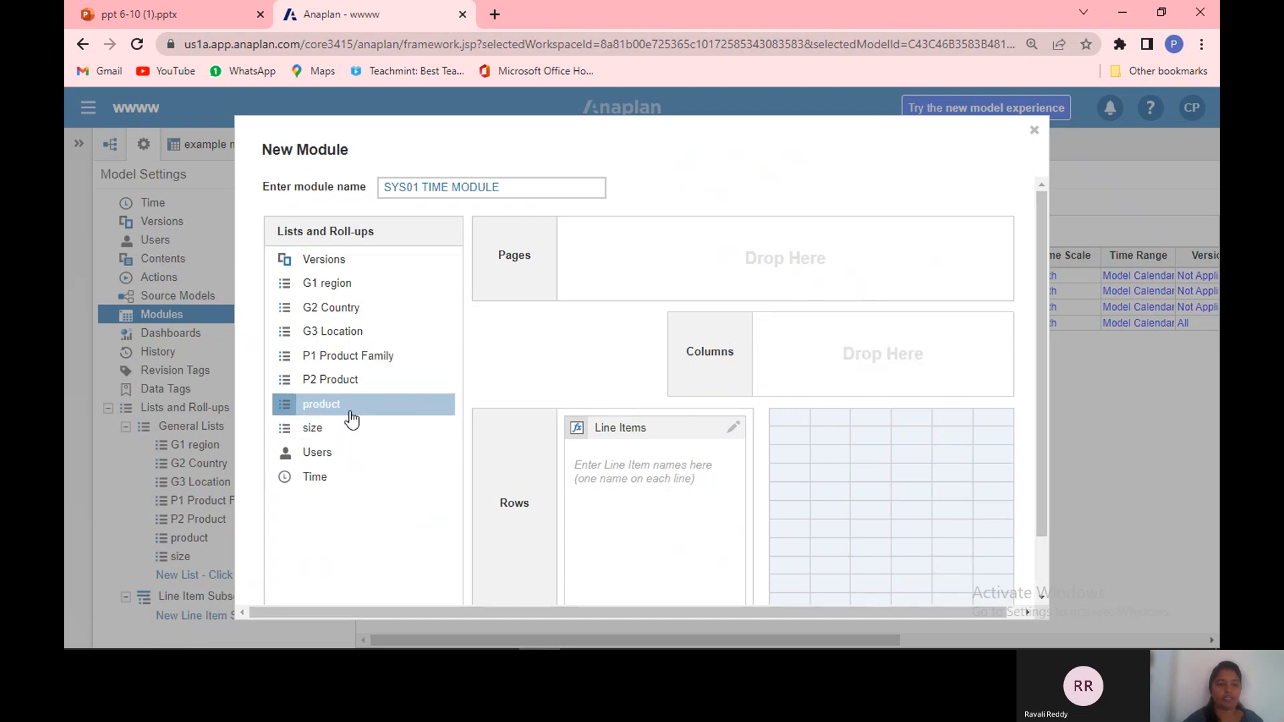
drag(349, 421, 869, 357)
Step: Enter the line items product and size for the new module and create it
click(614, 477)
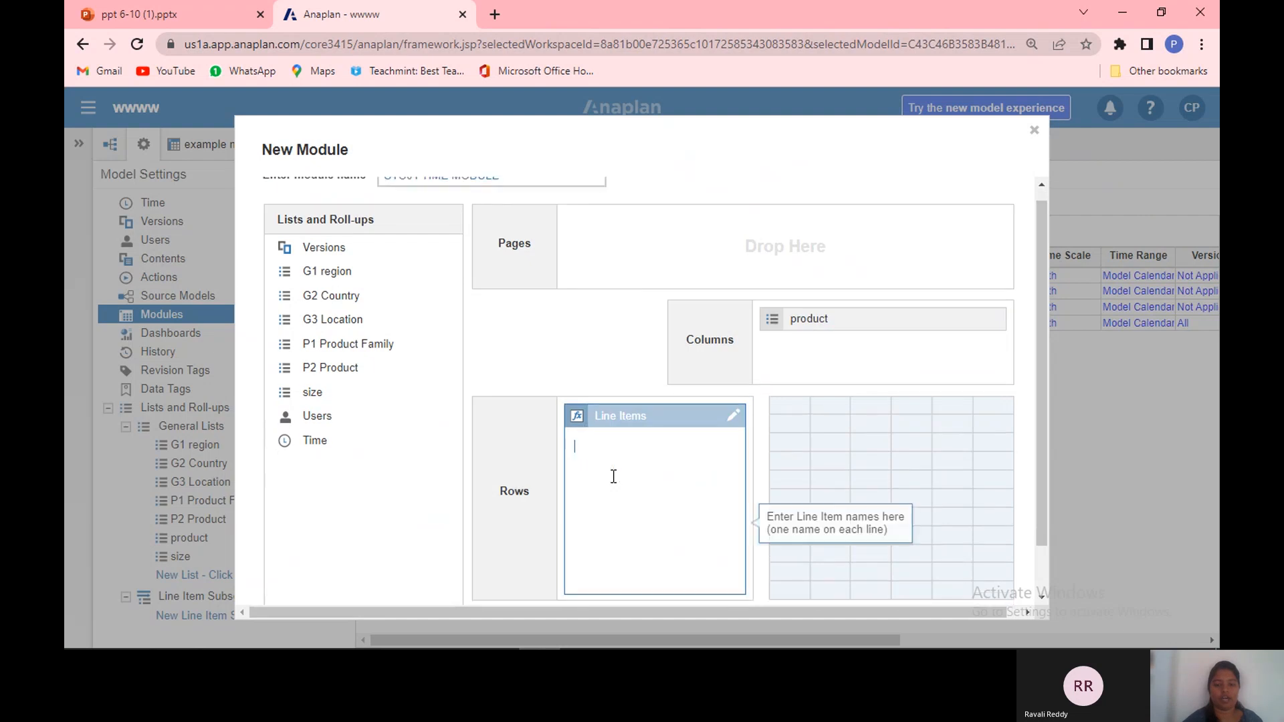
text(PR)
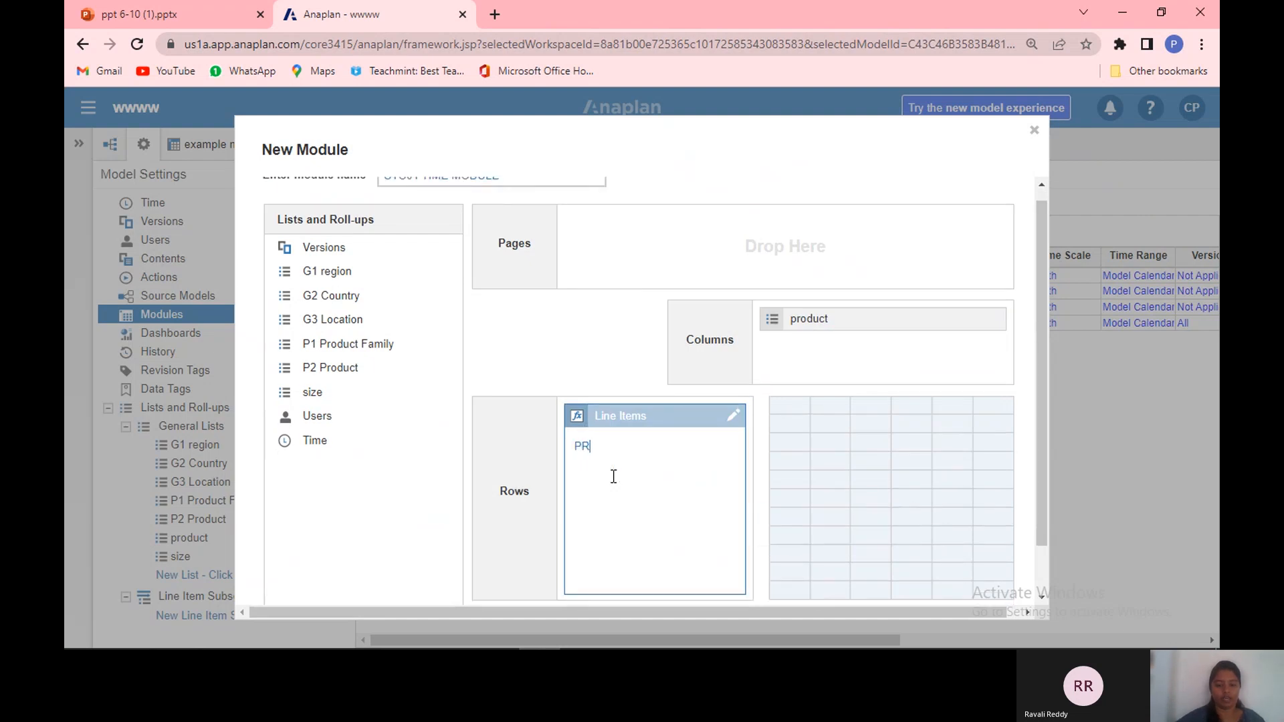
text(ODUCT)
key(BackSpace)
key(BackSpace)
key(BackSpace)
key(BackSpace)
key(BackSpace)
key(BackSpace)
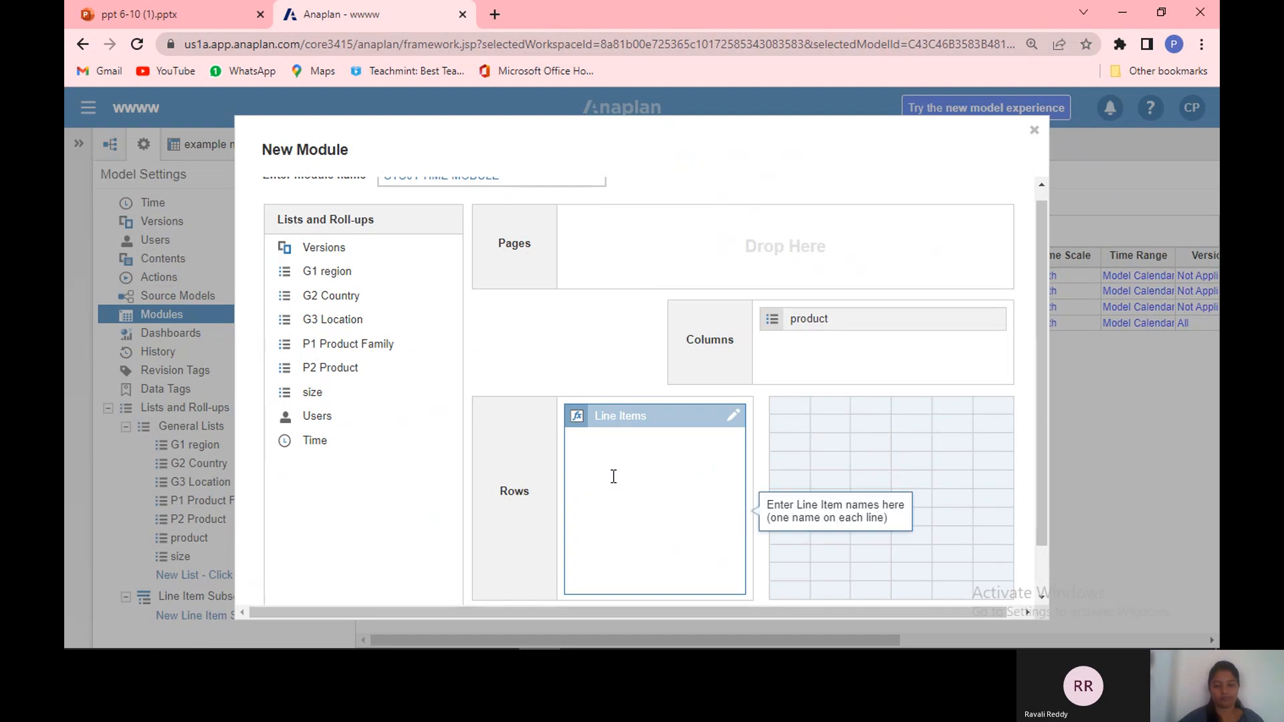
text(product)
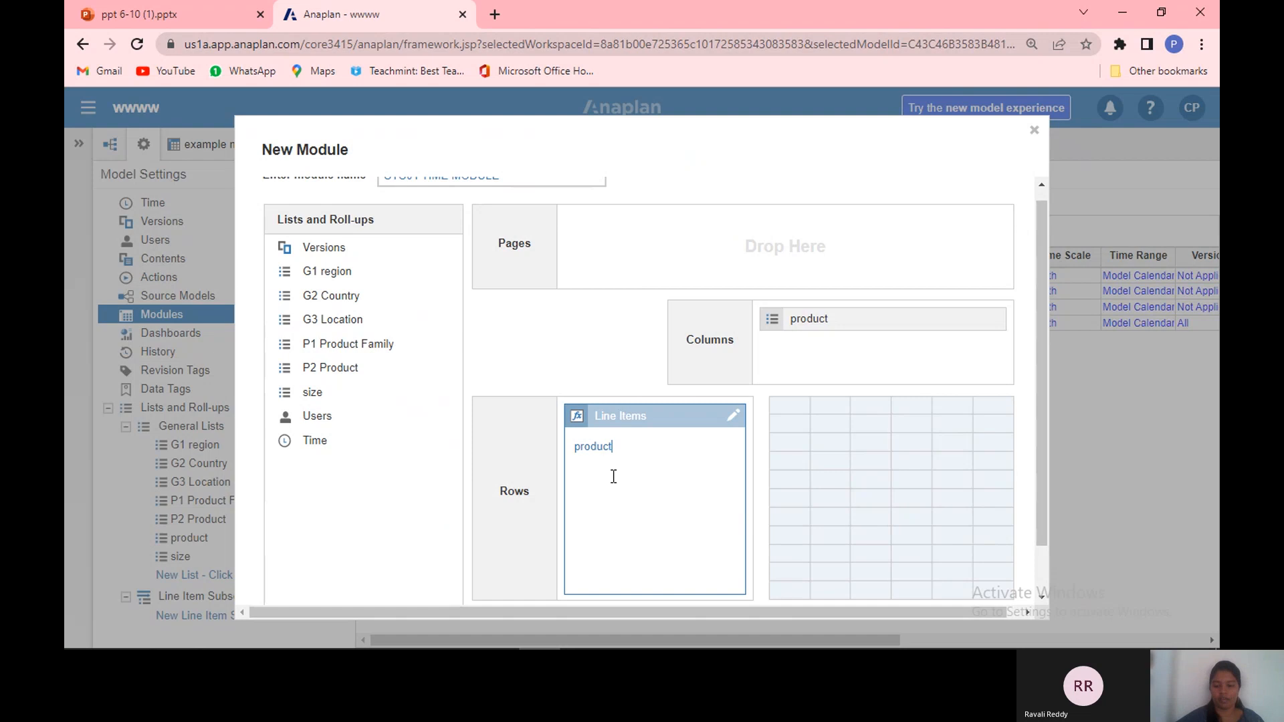
key(Return)
text(size)
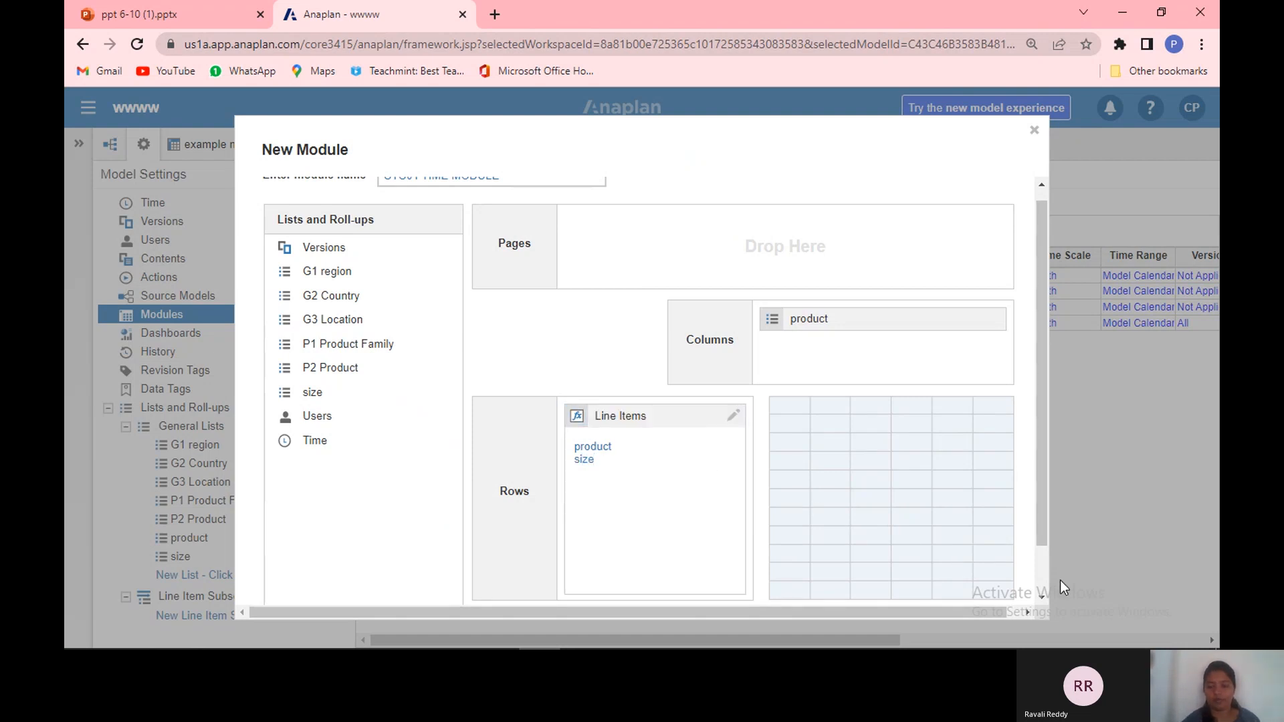
scroll(1040, 587, down, 1)
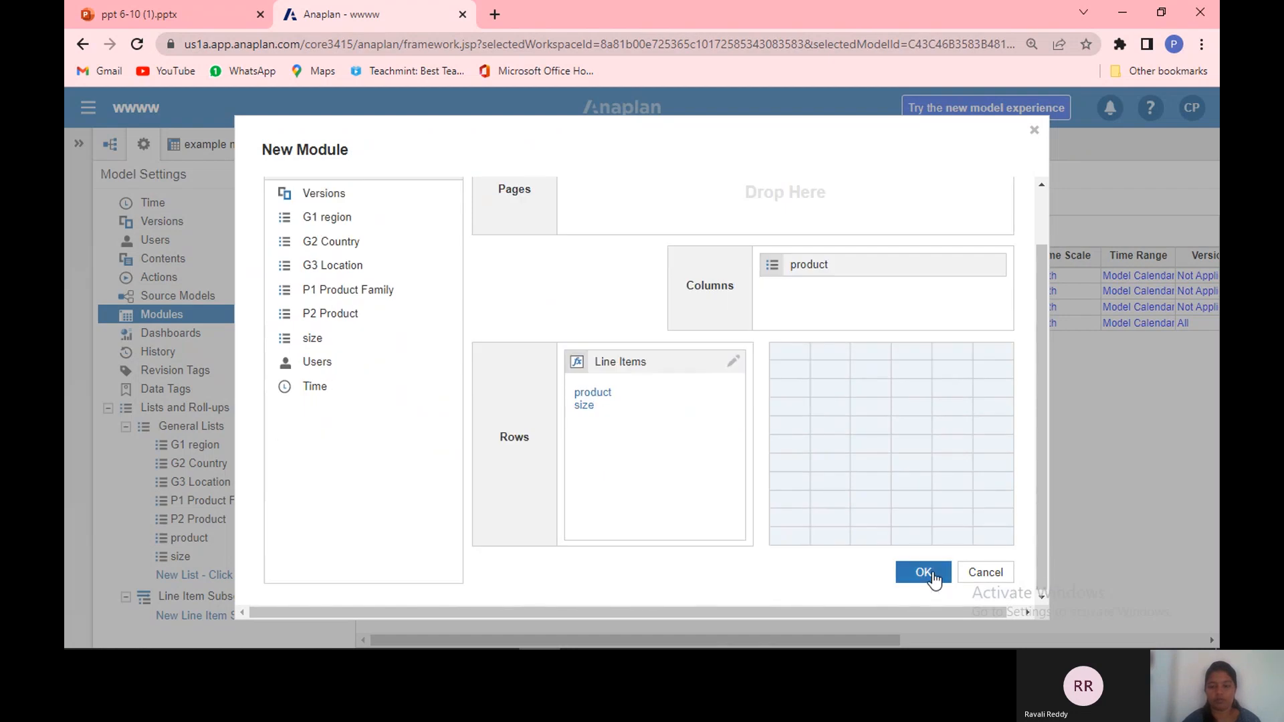
click(923, 573)
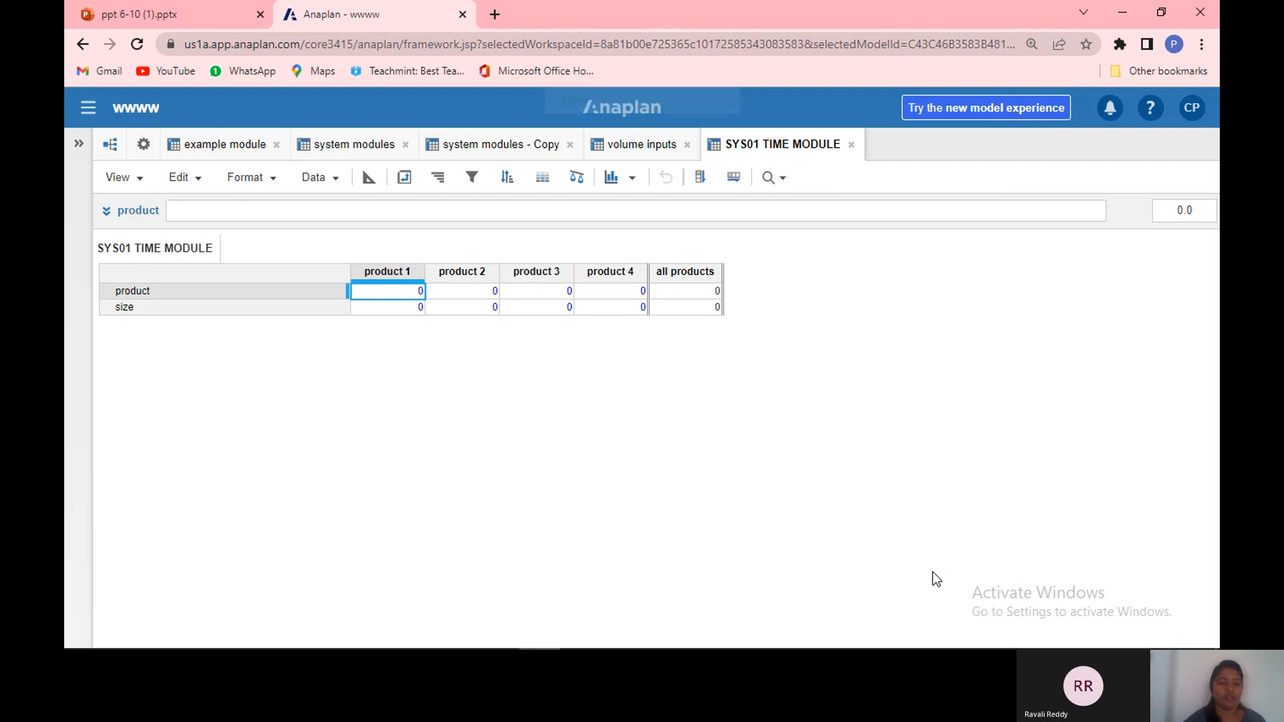
Step: Pivot the module so products run down the rows and line items across the columns
click(405, 177)
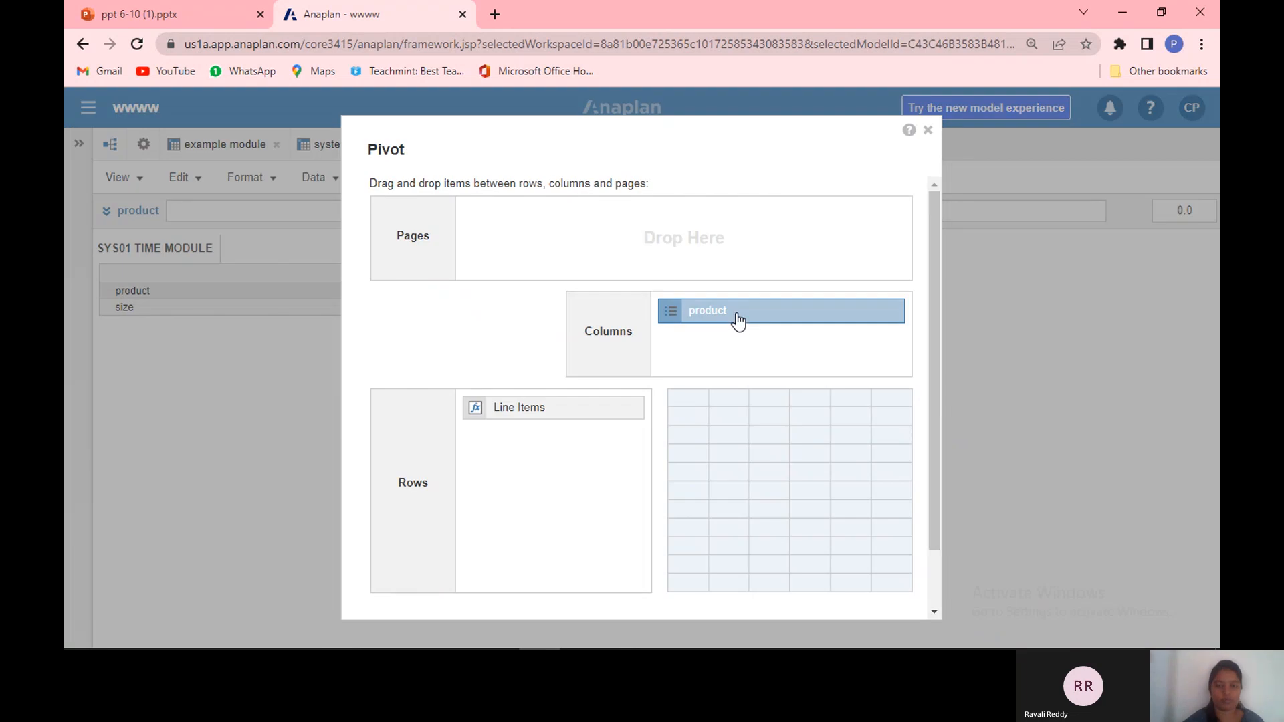
drag(738, 320, 531, 459)
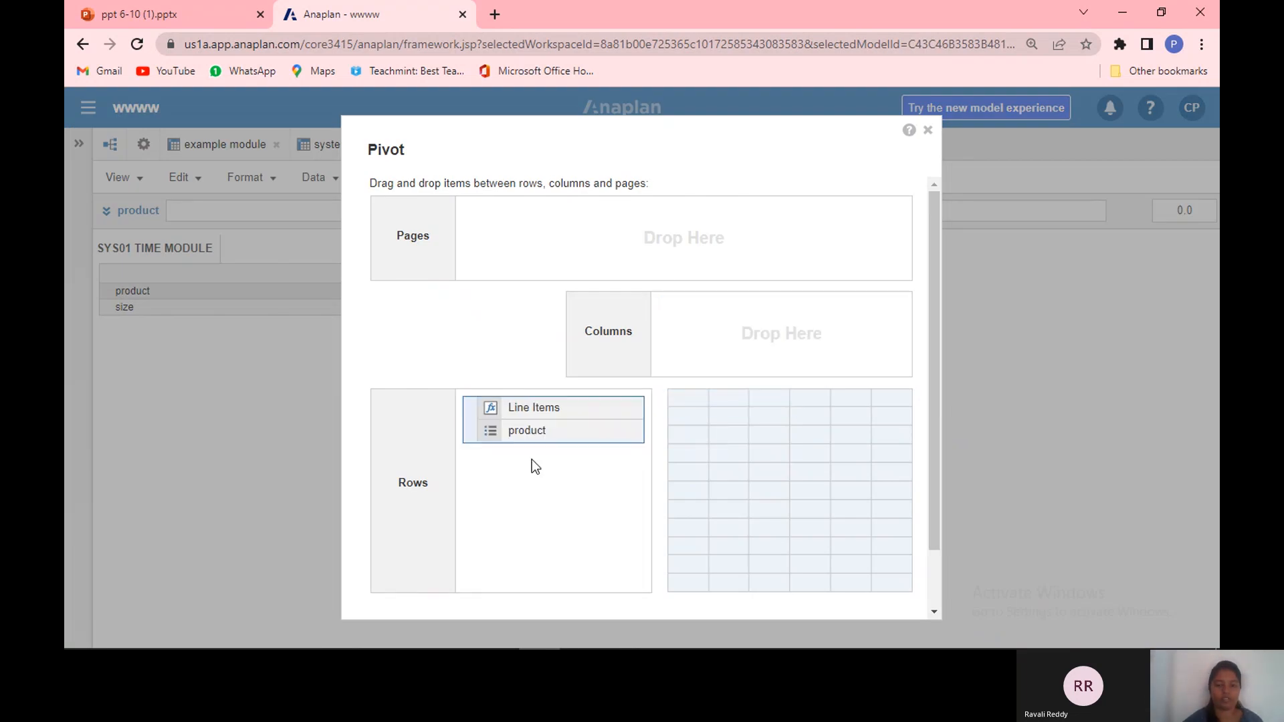
drag(539, 410, 763, 315)
scroll(934, 598, down, 1)
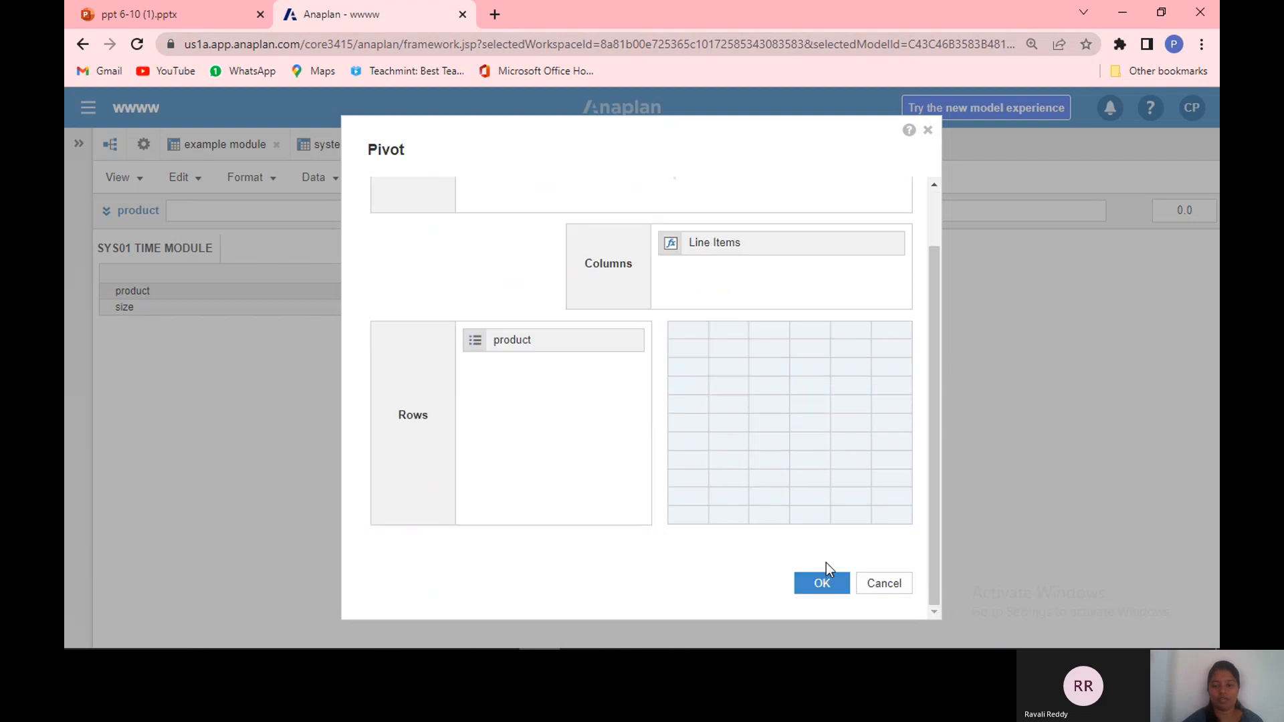
click(817, 580)
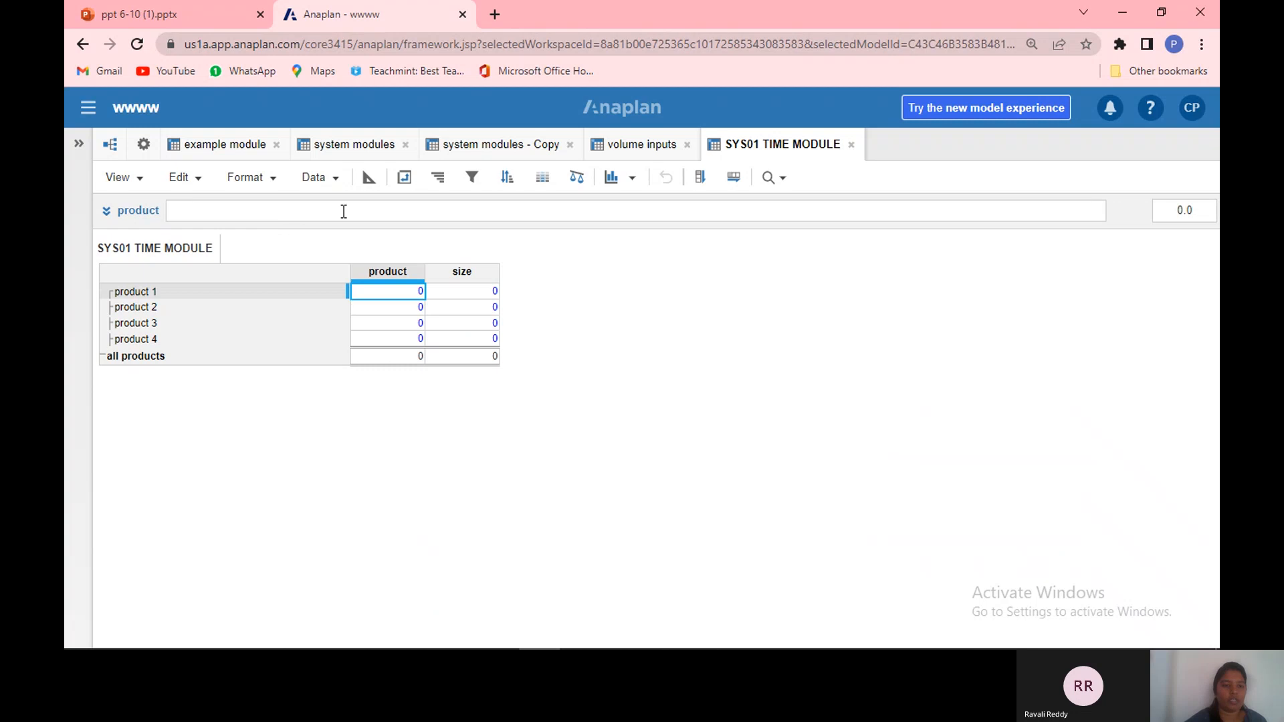
Step: In the module blueprint, set the product line item's format to List using the product list
click(372, 179)
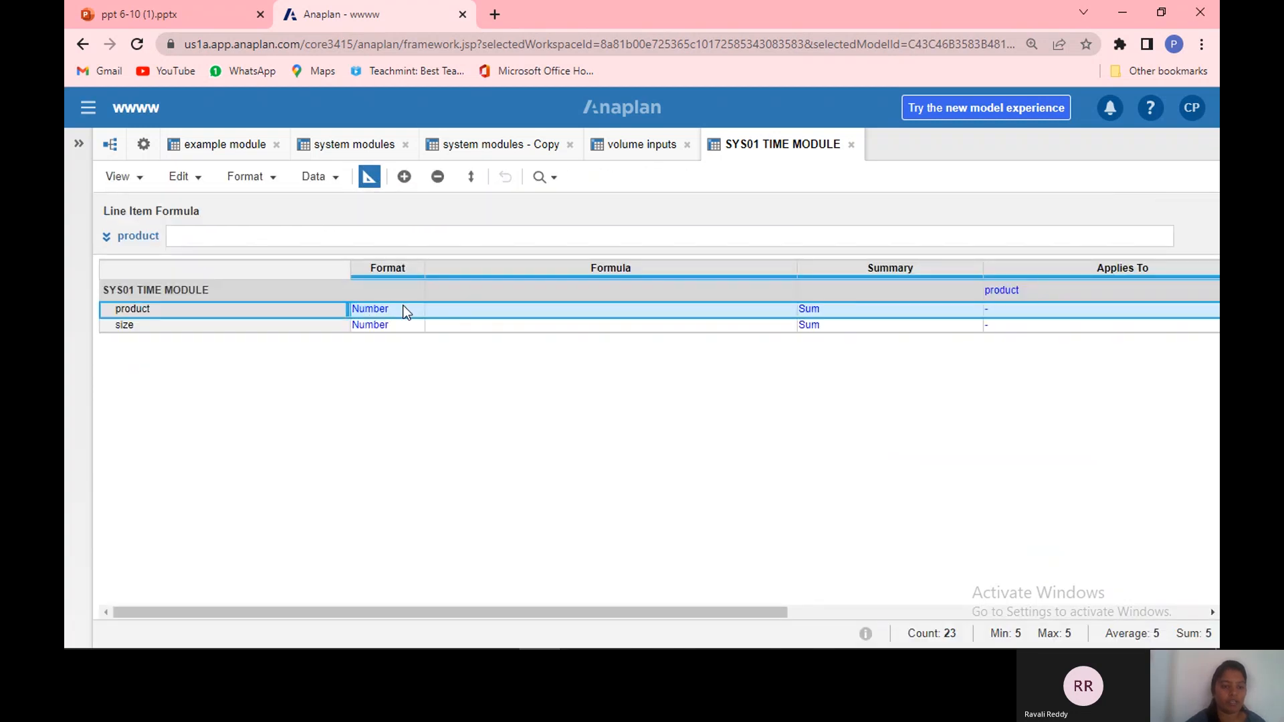
click(406, 311)
click(412, 310)
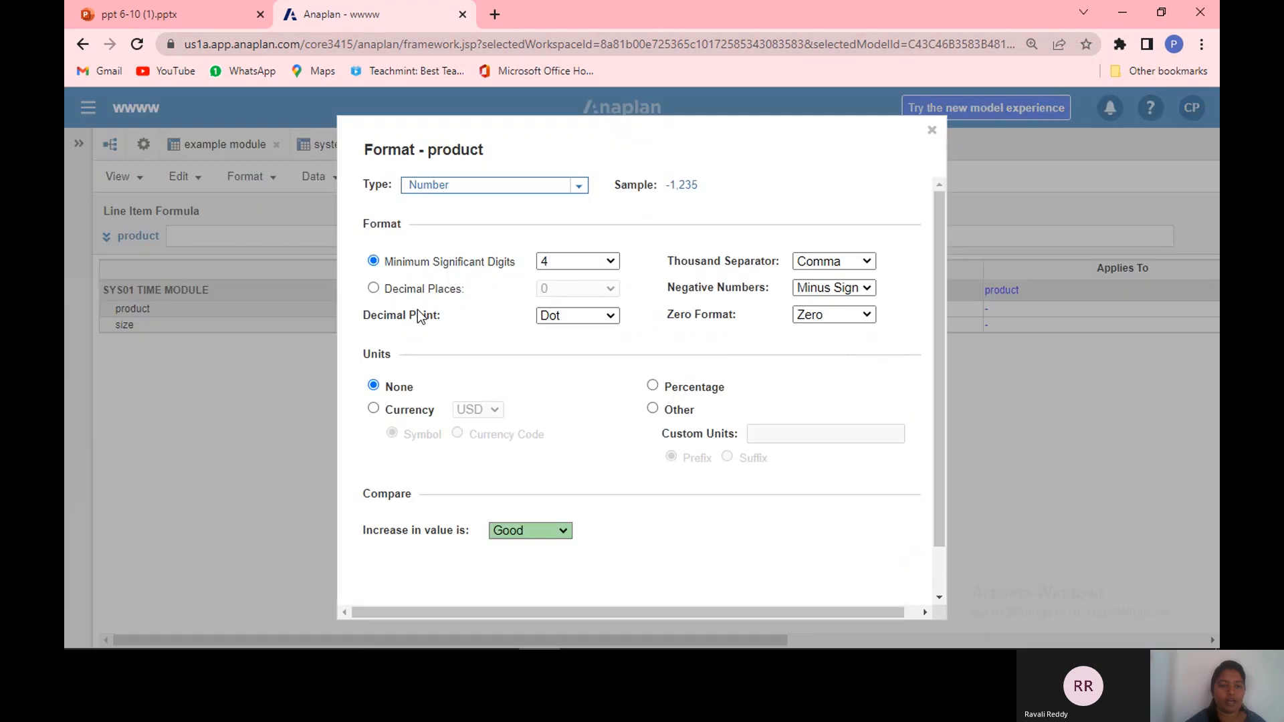
click(576, 188)
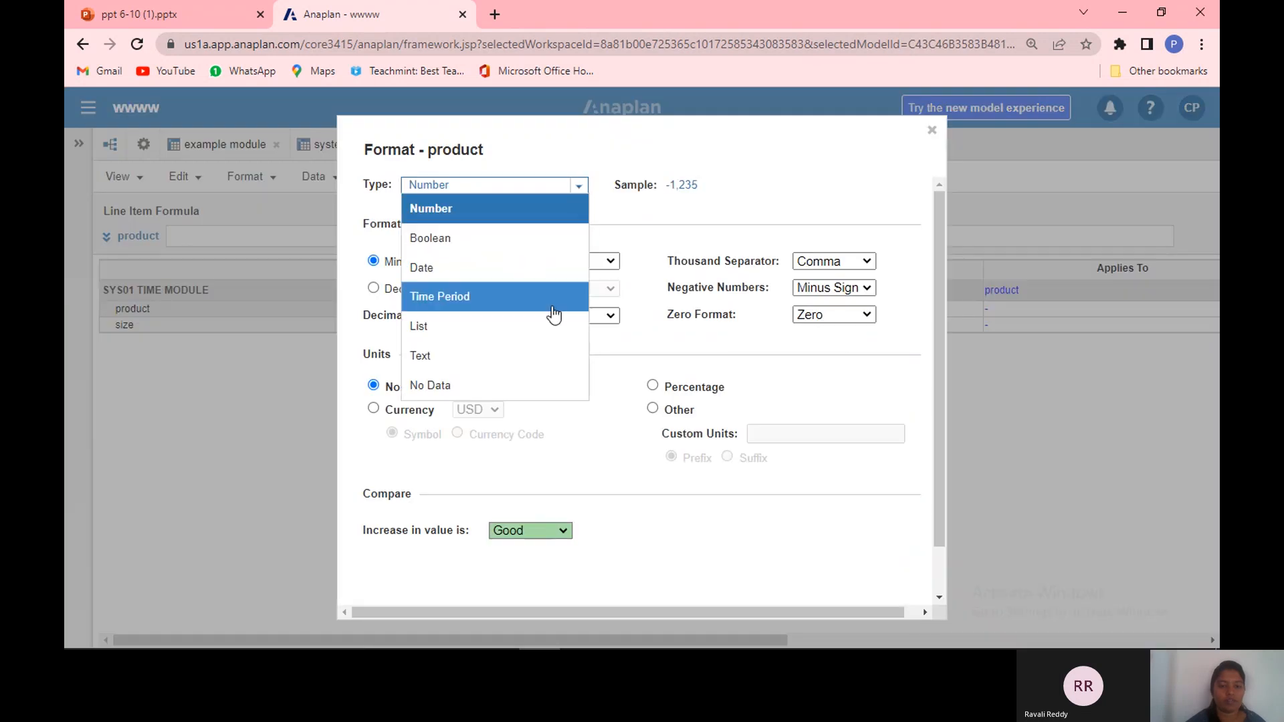
click(545, 328)
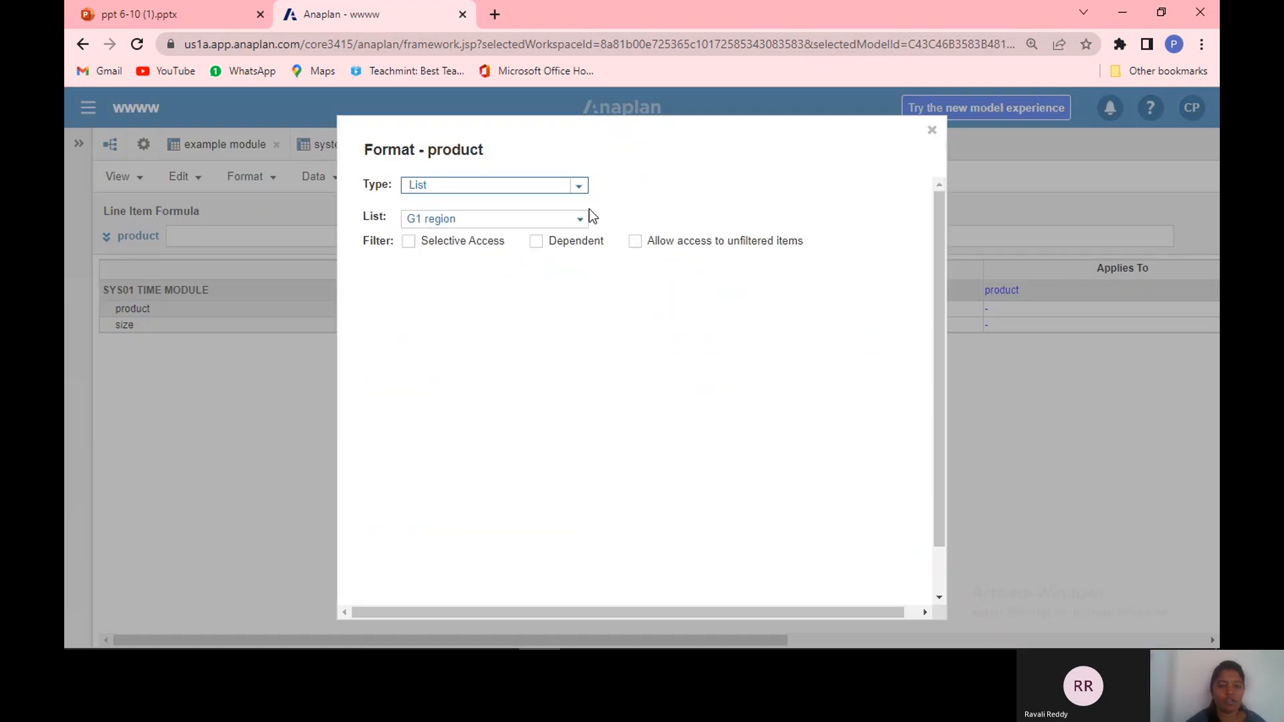
click(580, 219)
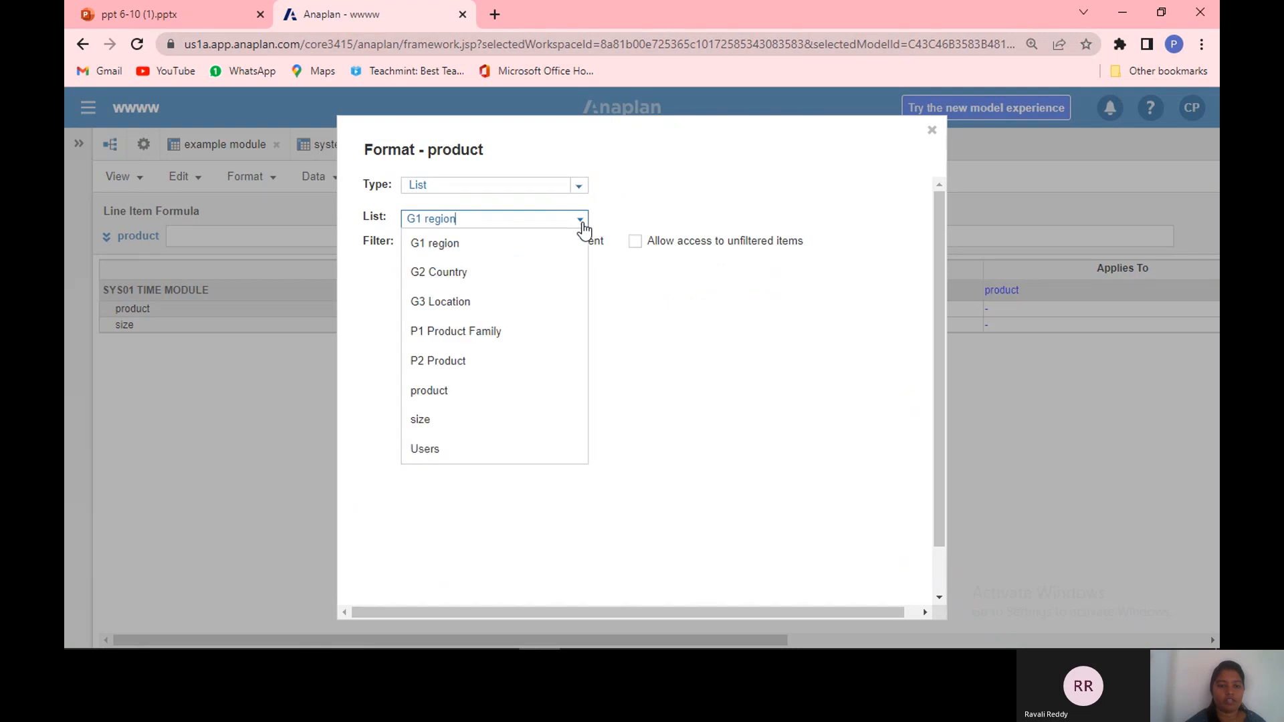
click(521, 401)
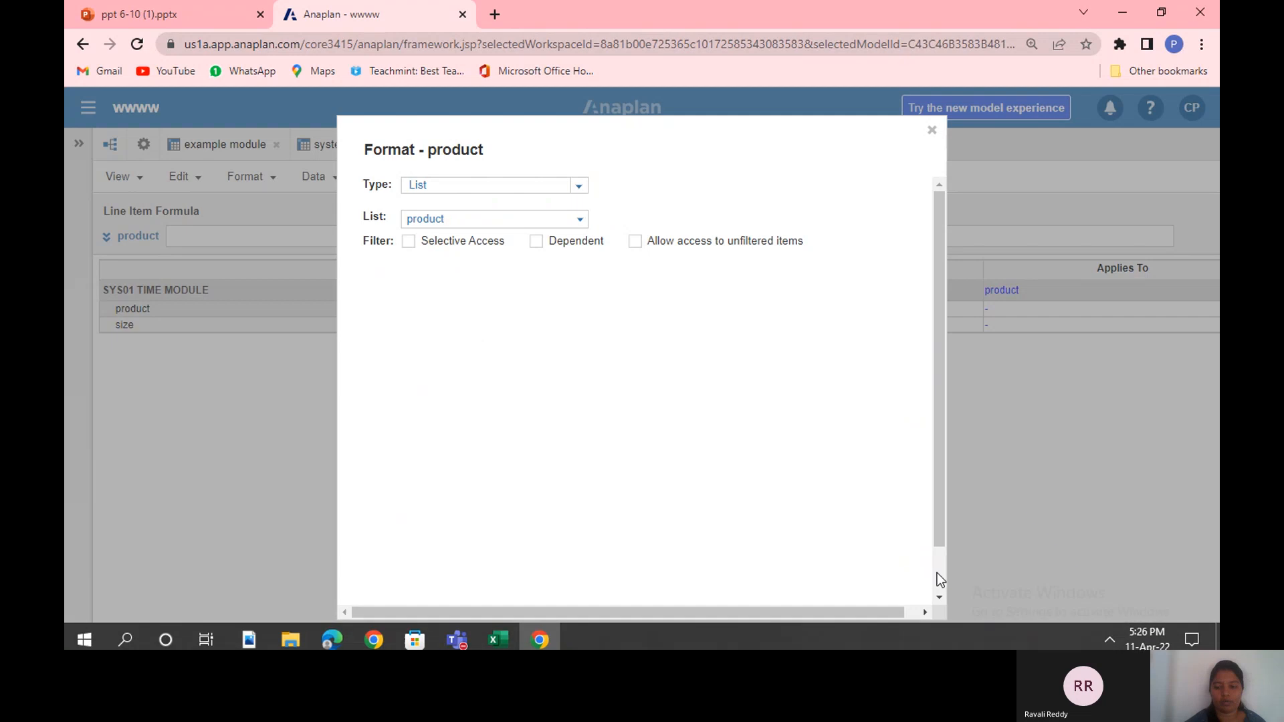
scroll(937, 572, down, 2)
click(832, 565)
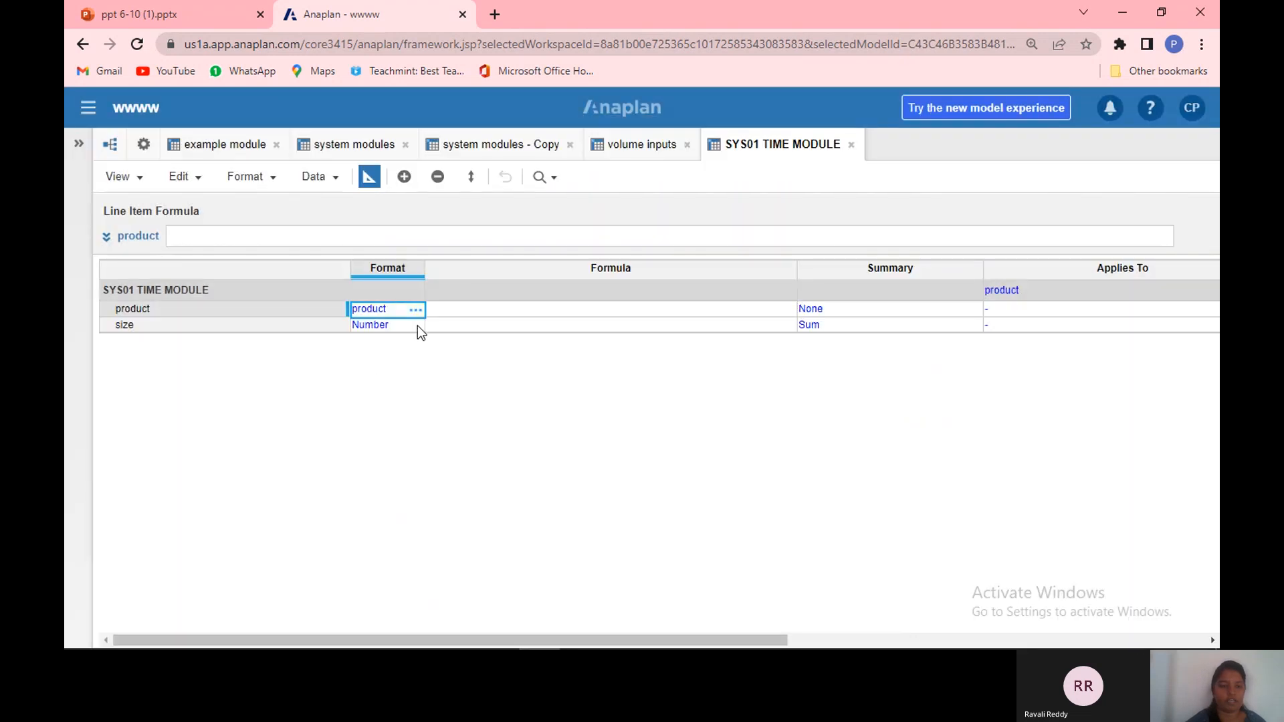
Step: Set the size line item's format to List using the size list
click(420, 329)
click(415, 326)
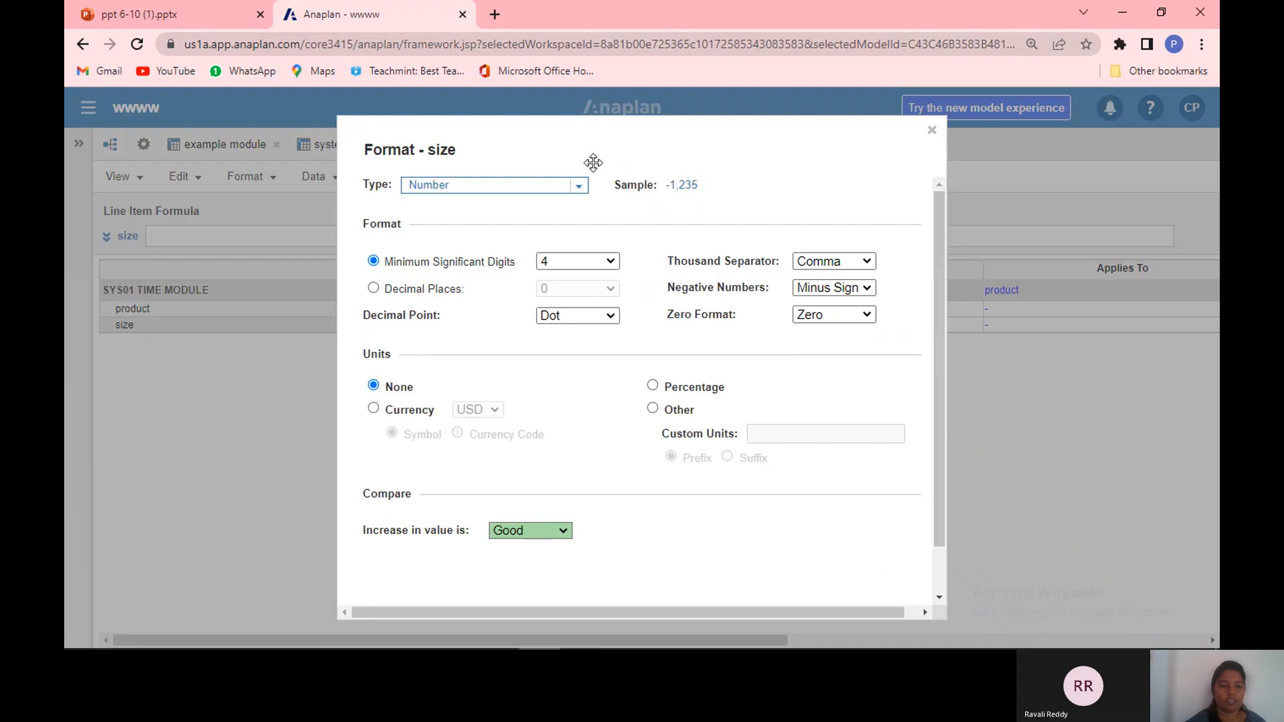
click(581, 188)
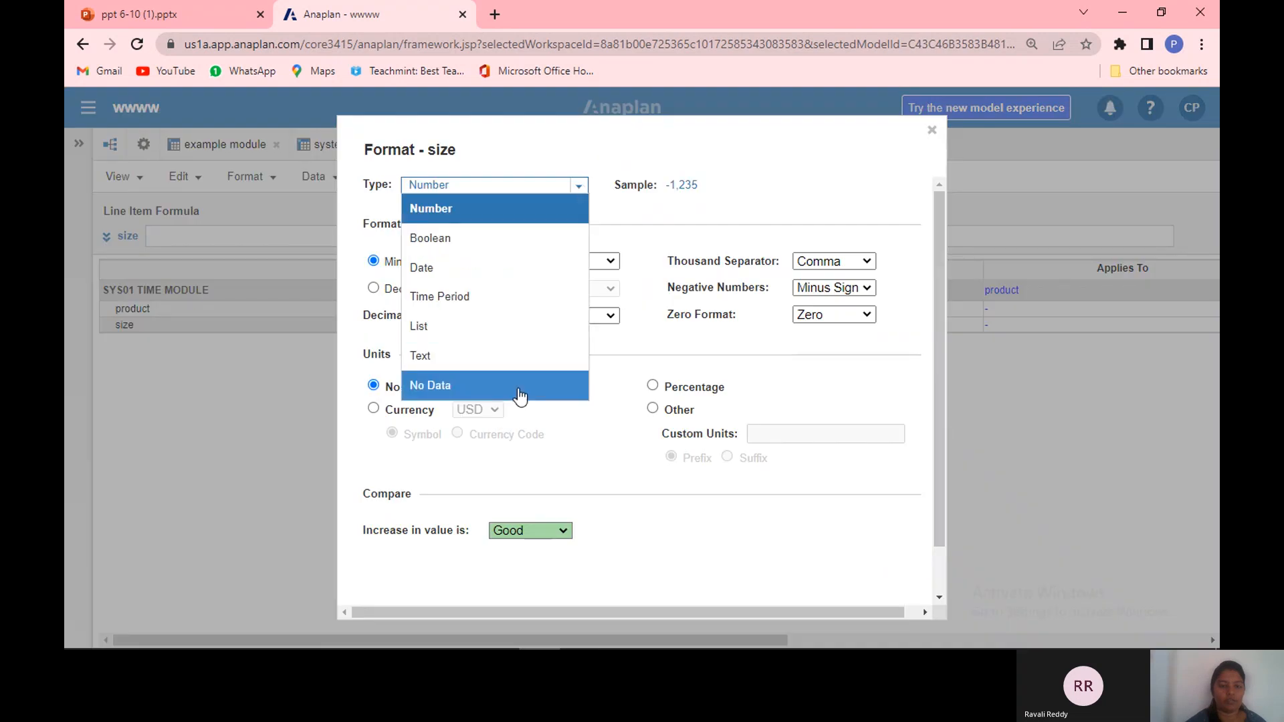
click(523, 326)
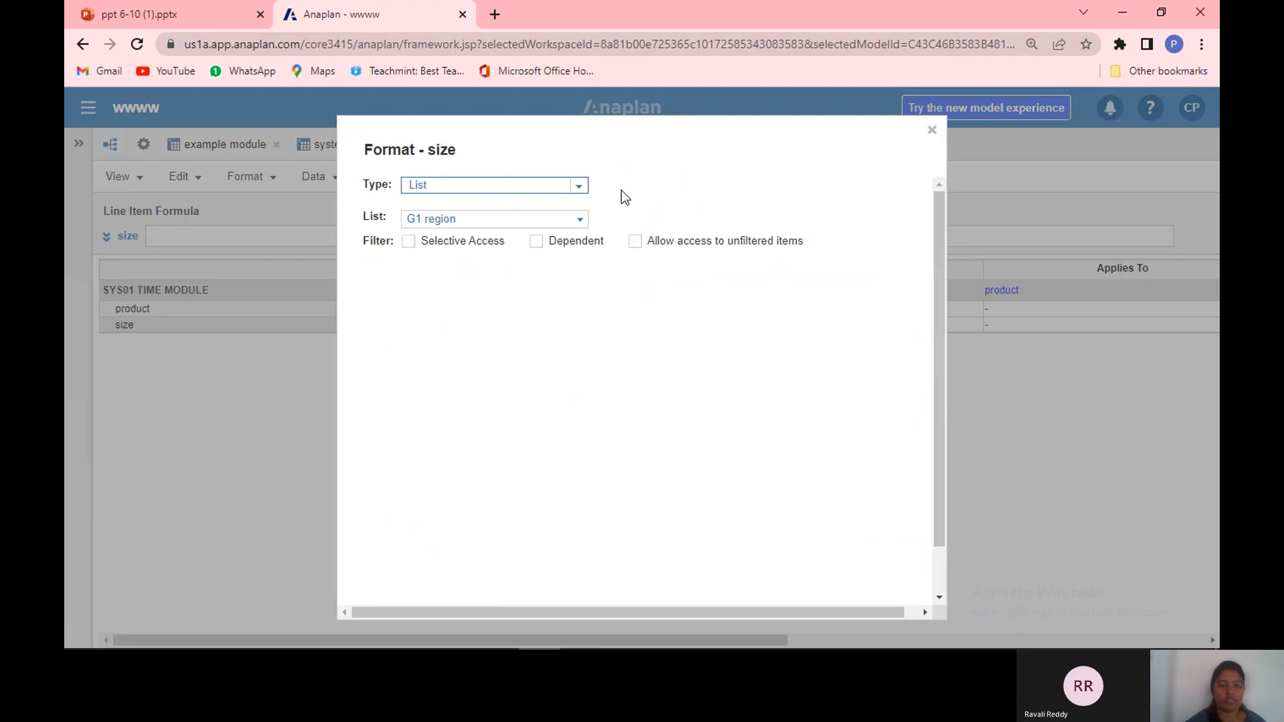
click(582, 222)
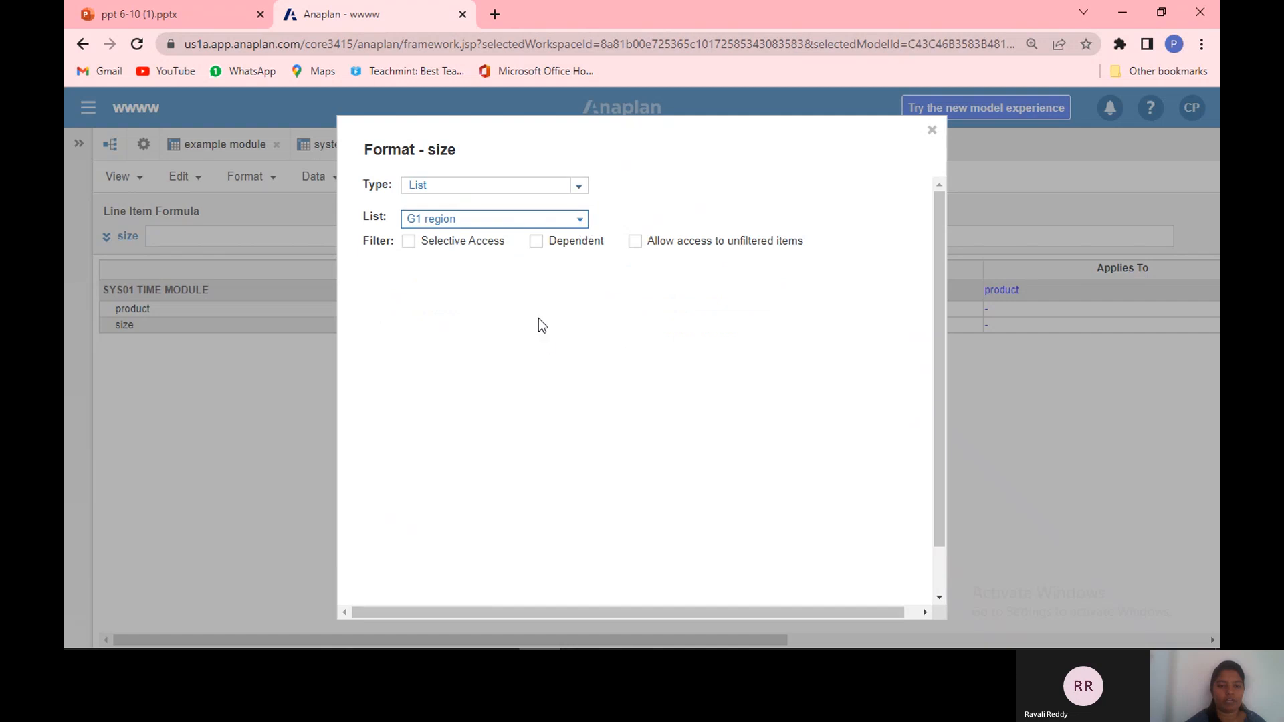
click(581, 222)
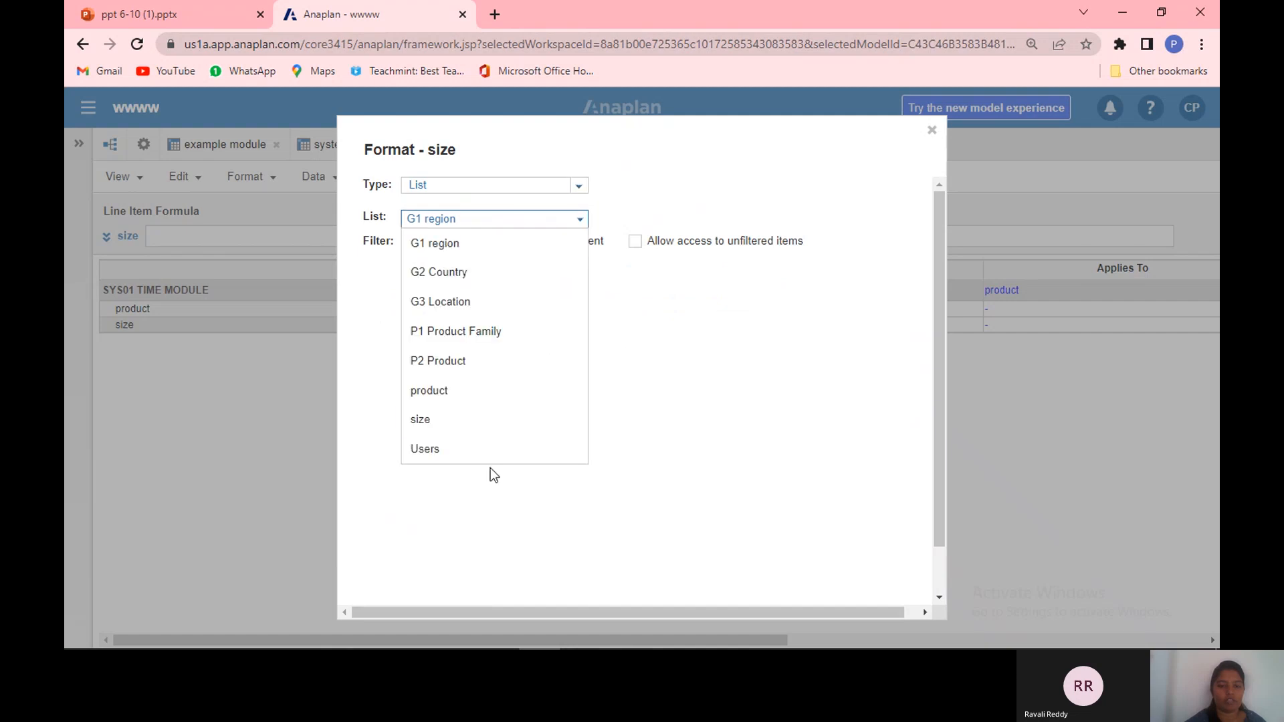
click(501, 421)
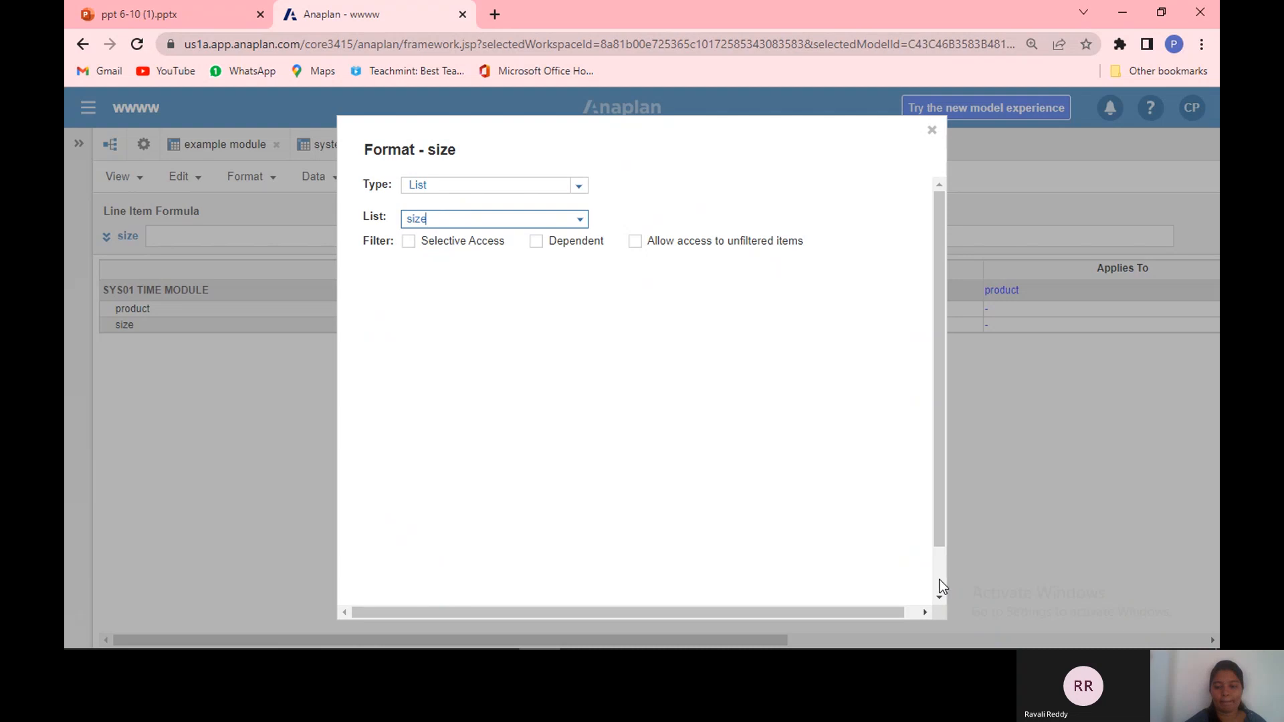
click(938, 589)
click(833, 565)
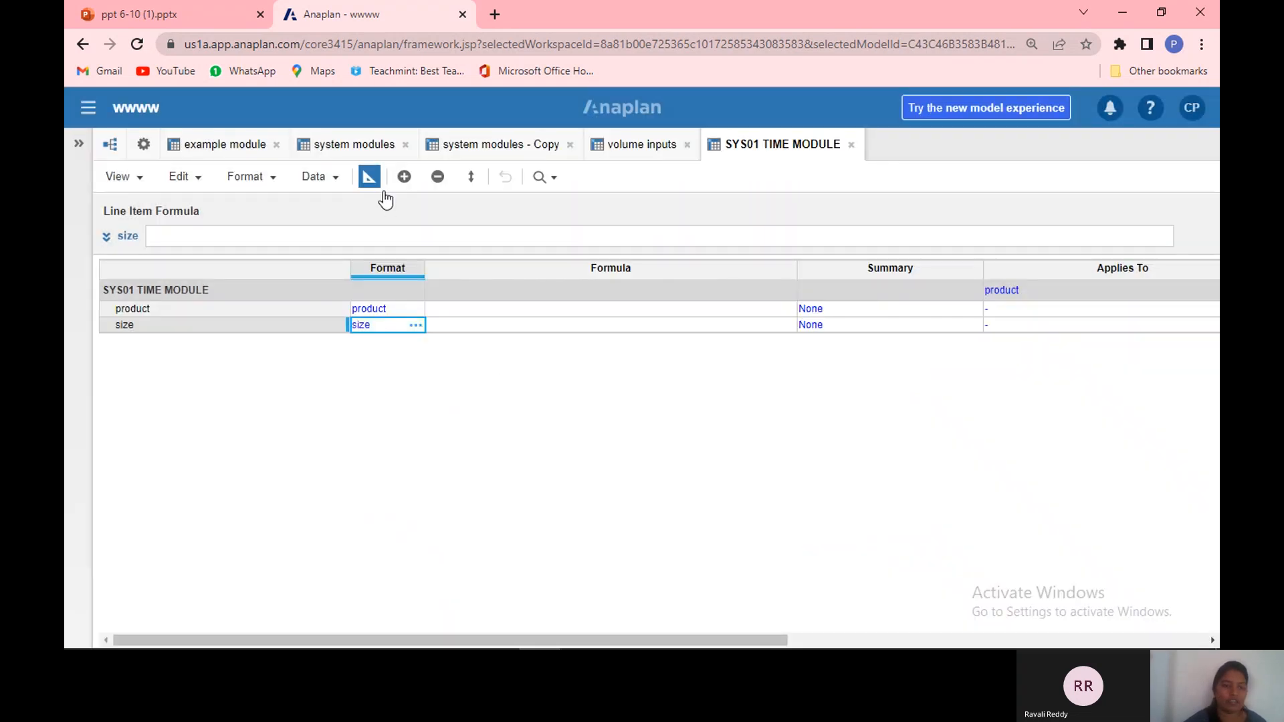
Step: Return to the grid and give the product line item the formula ITEM(product)
click(368, 177)
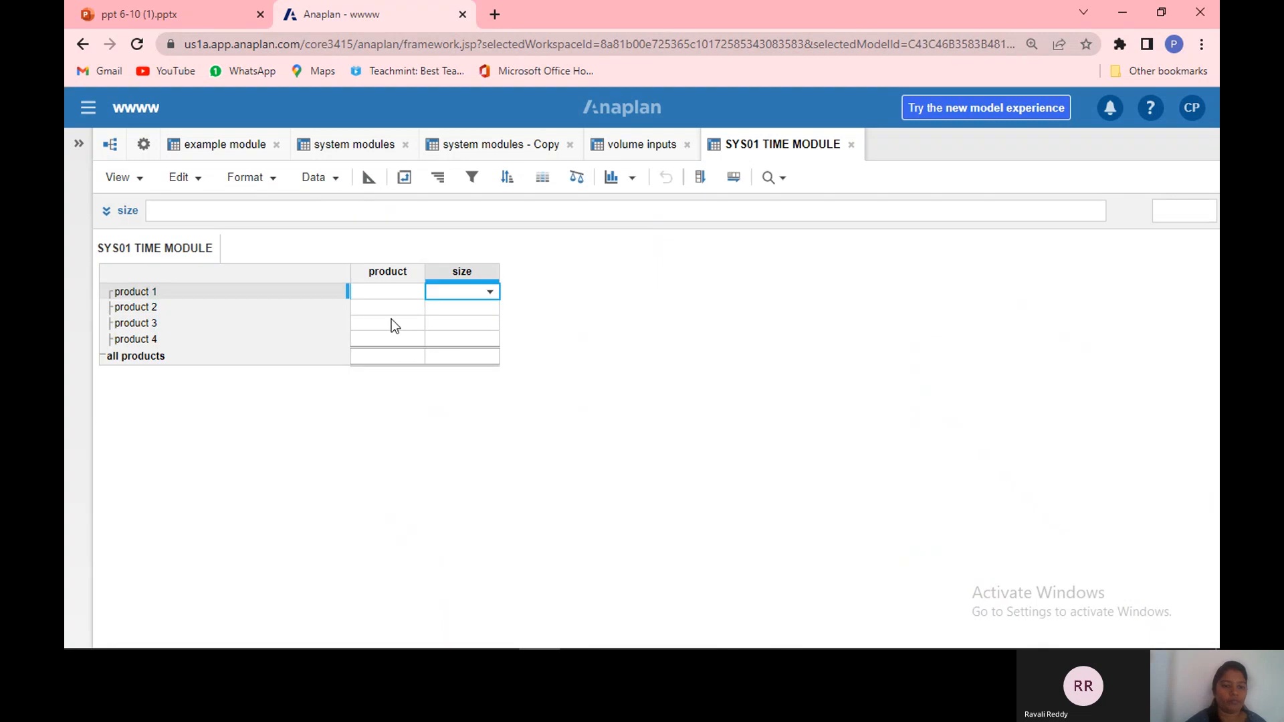
click(395, 275)
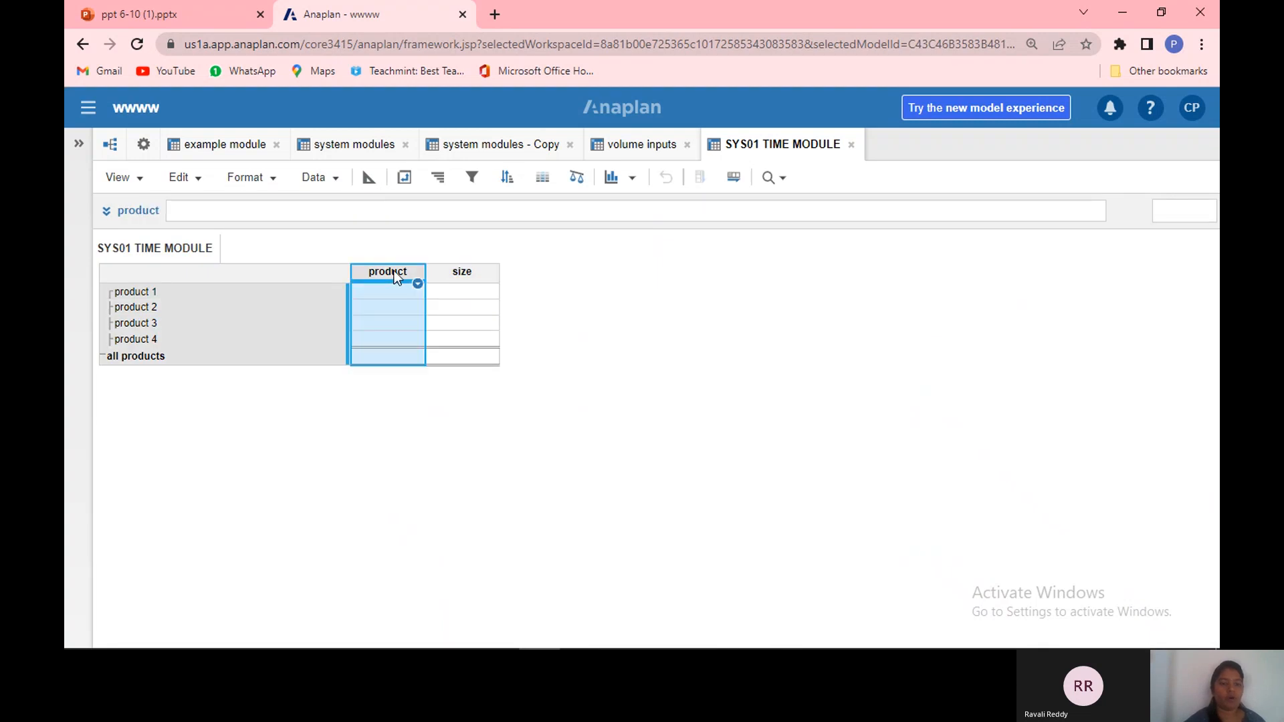
click(288, 210)
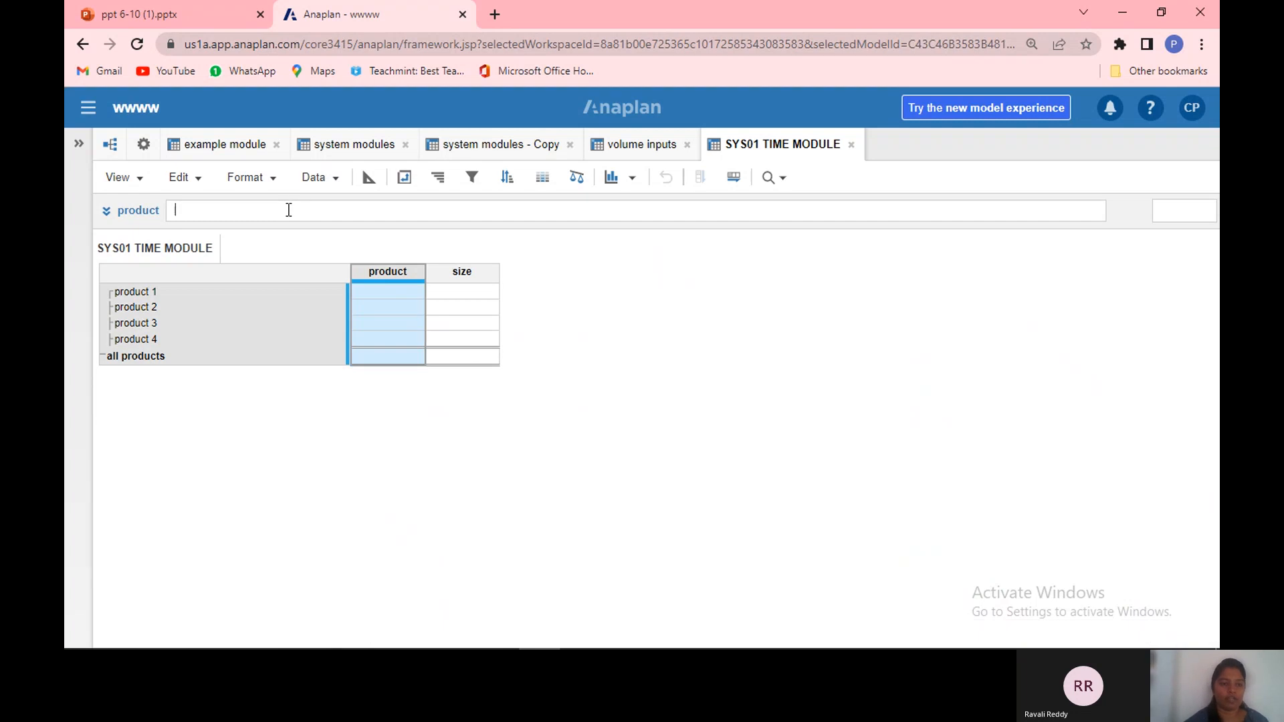
text(()
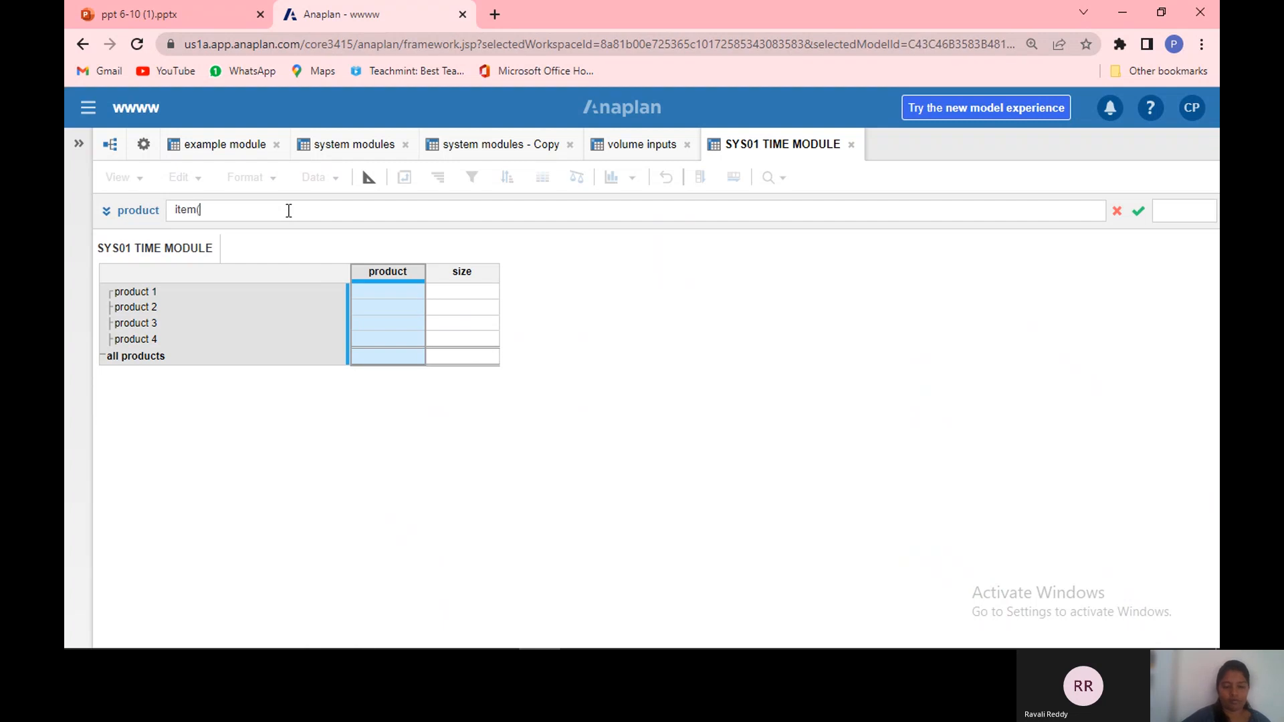
text(product)
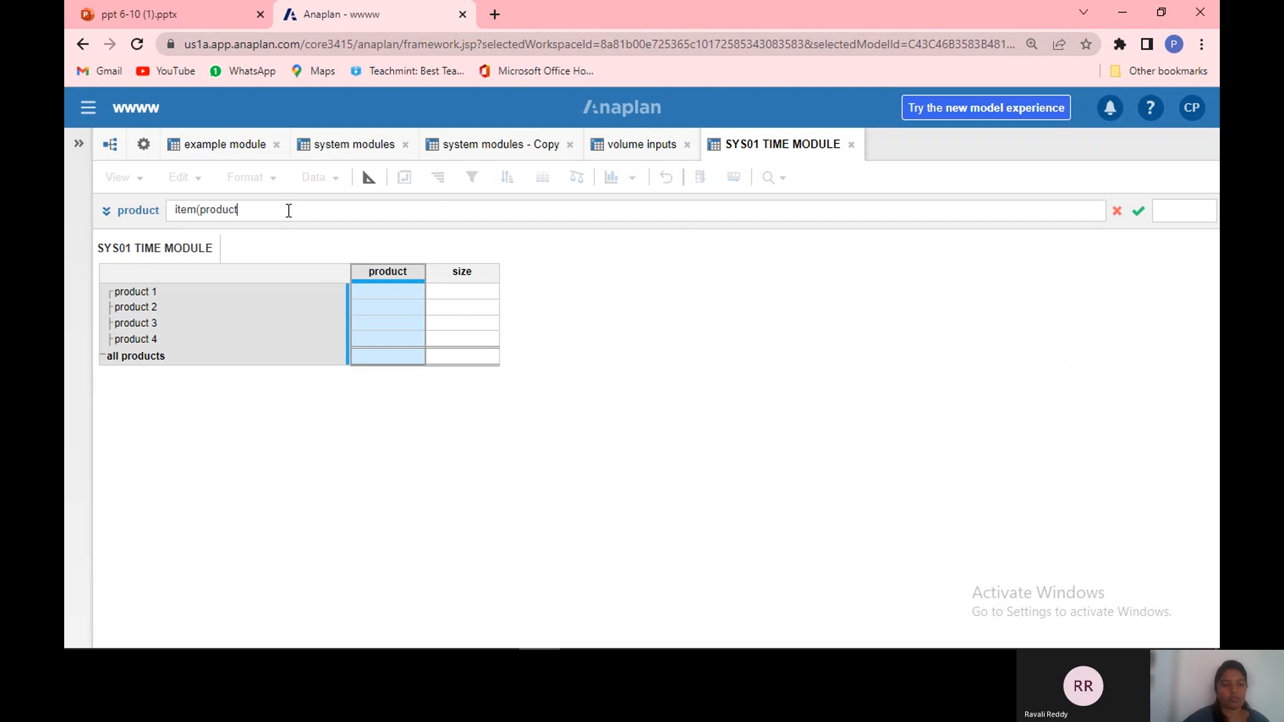
key(Return)
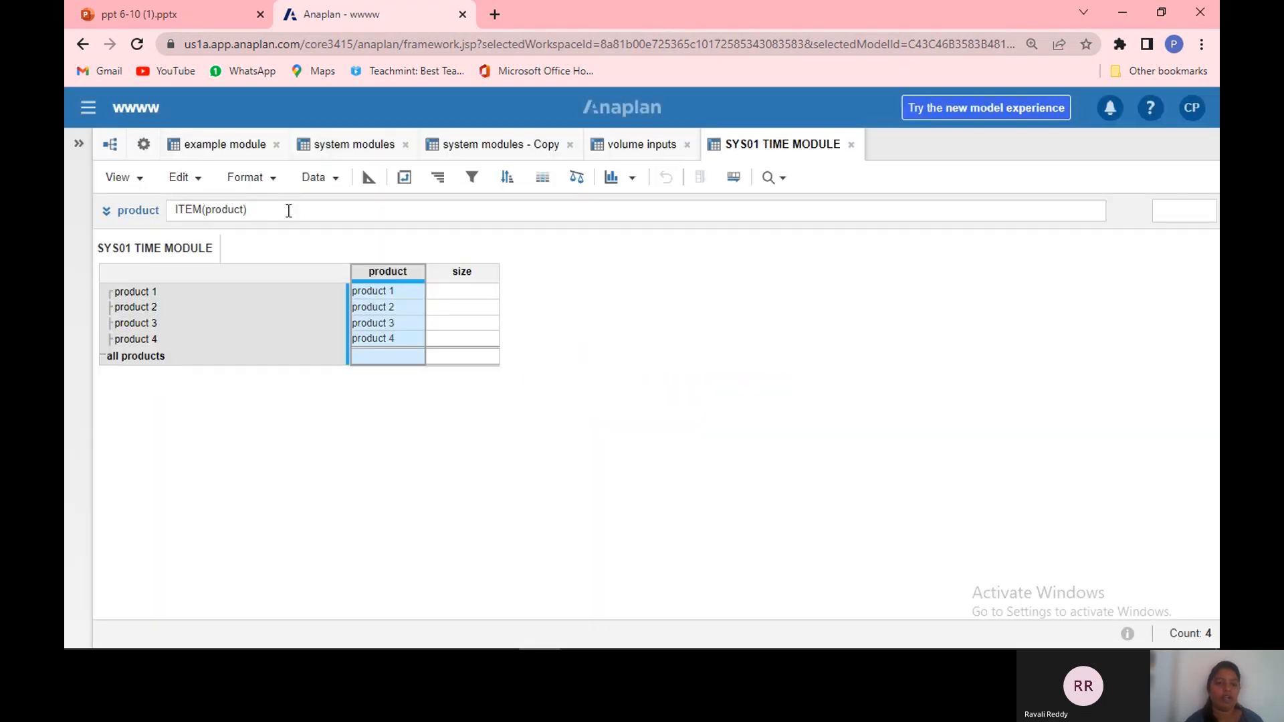
Step: Choose size 1 as the size for product 1 and product 2
click(402, 293)
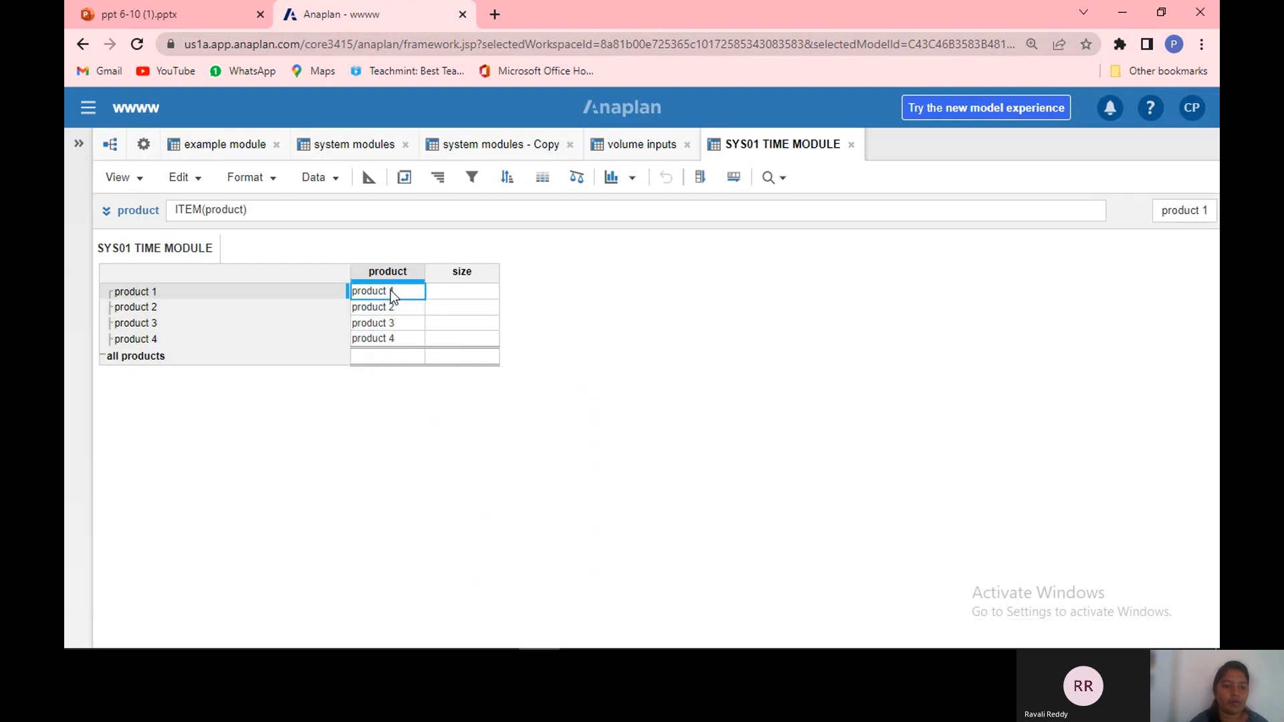
click(470, 291)
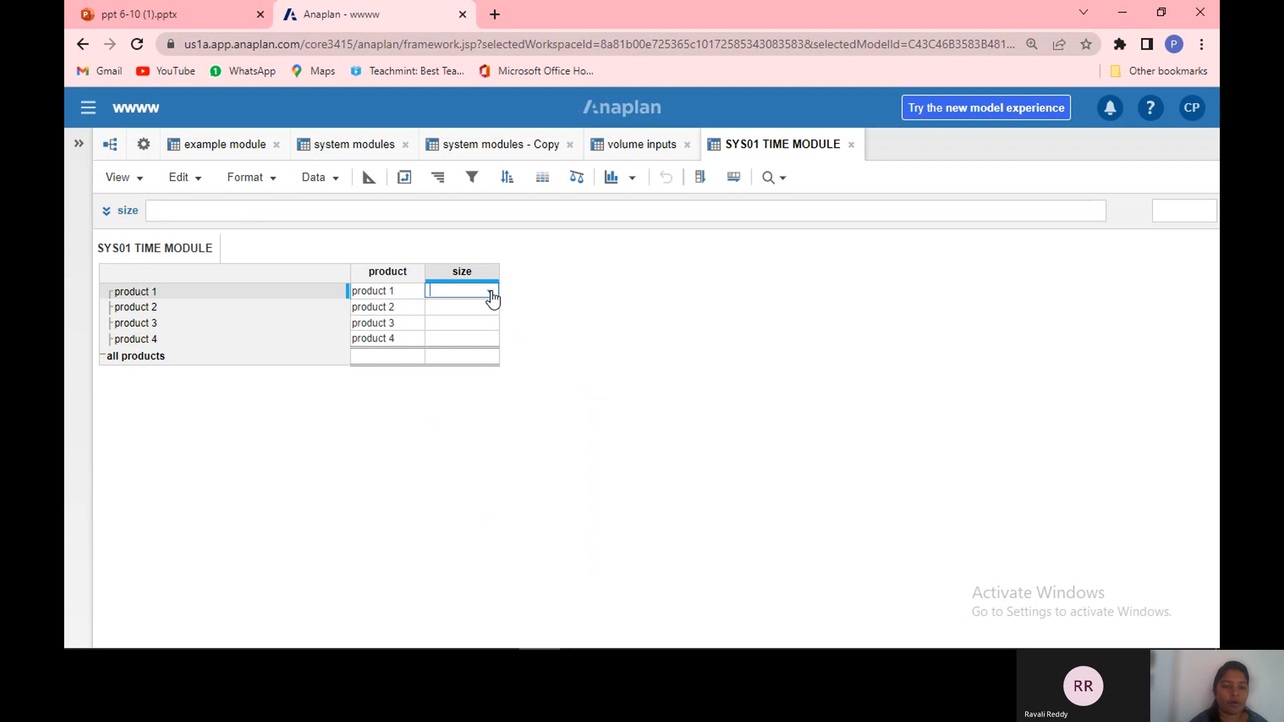
click(490, 294)
click(490, 318)
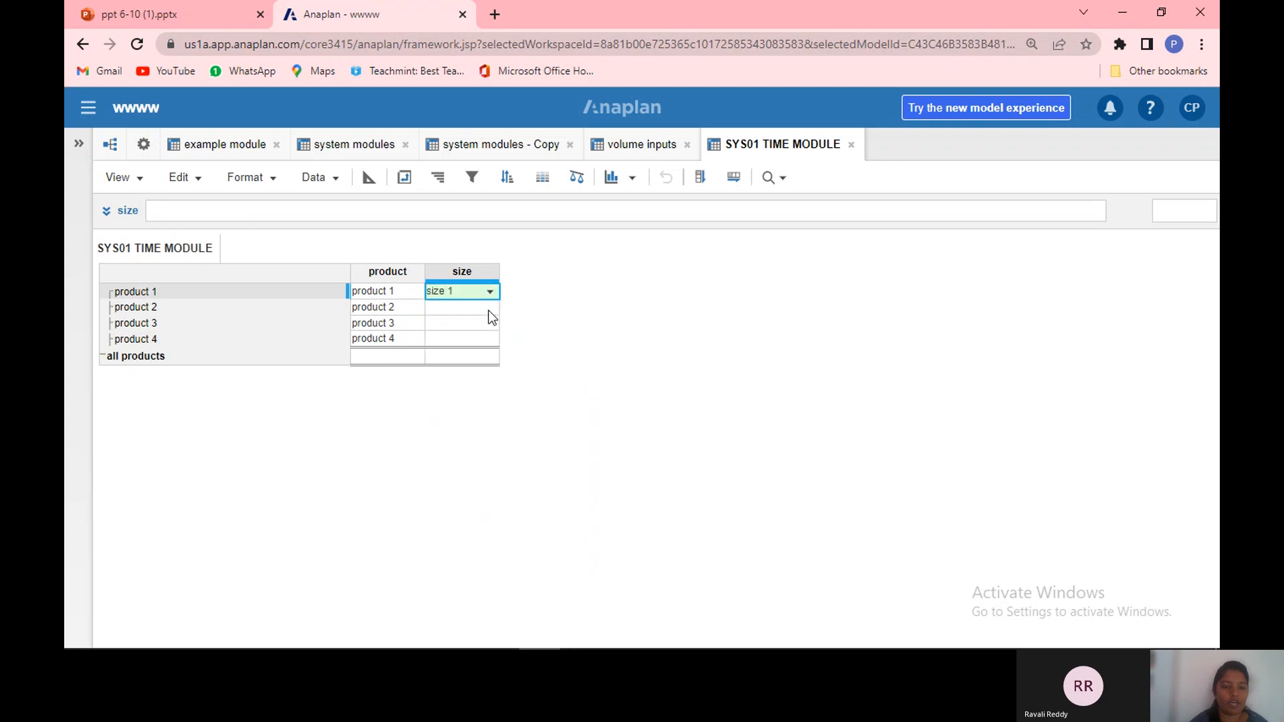
click(488, 310)
click(488, 309)
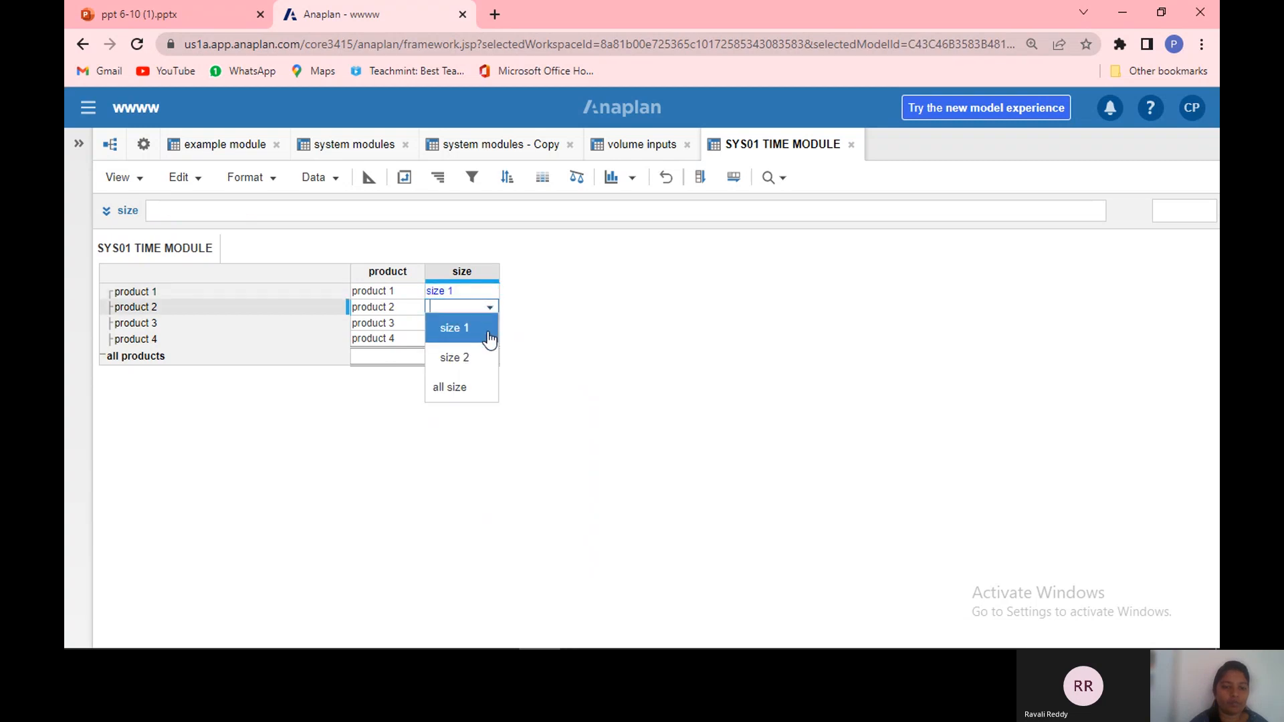
click(489, 336)
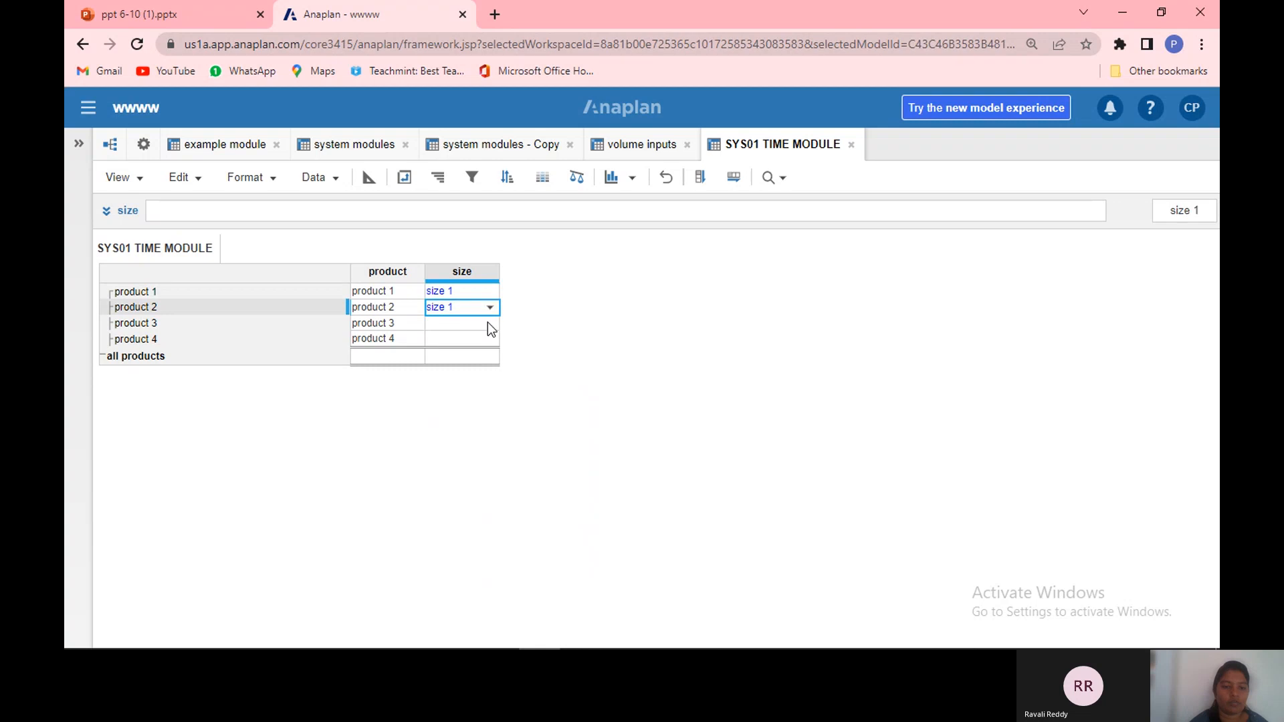
Step: Choose size 2 as the size for product 3 and product 4
click(488, 327)
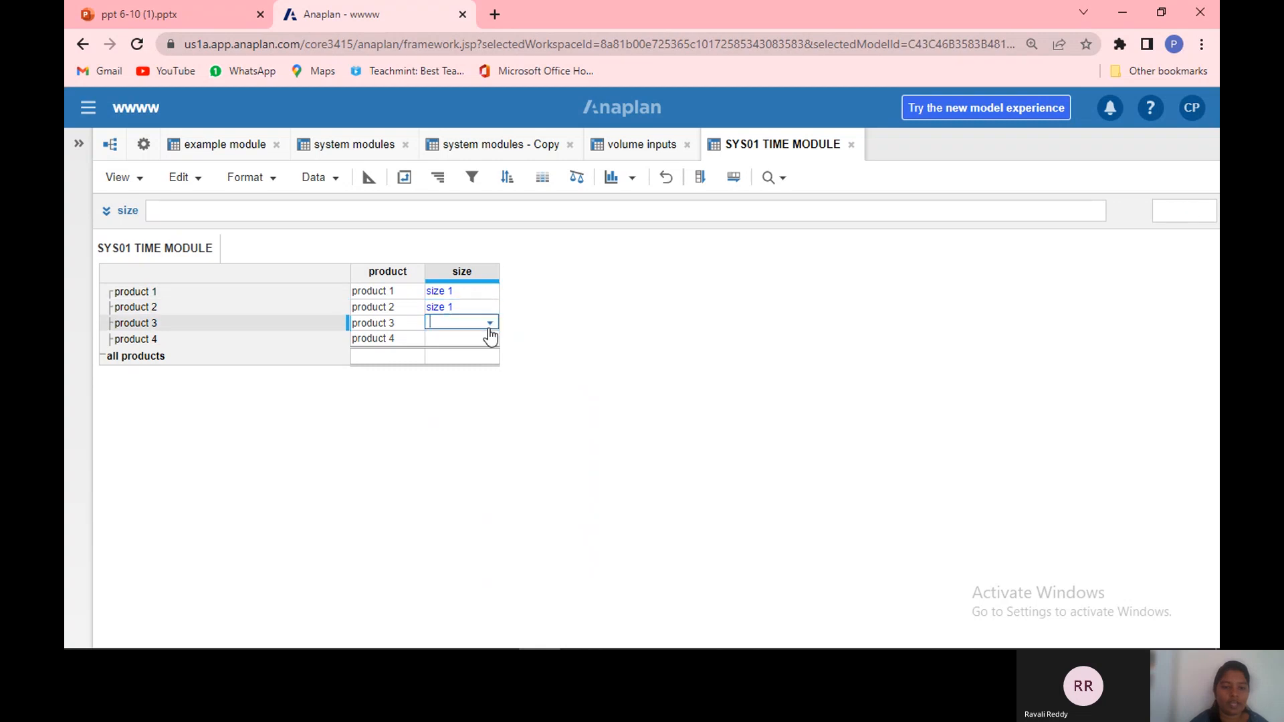
click(489, 325)
click(482, 371)
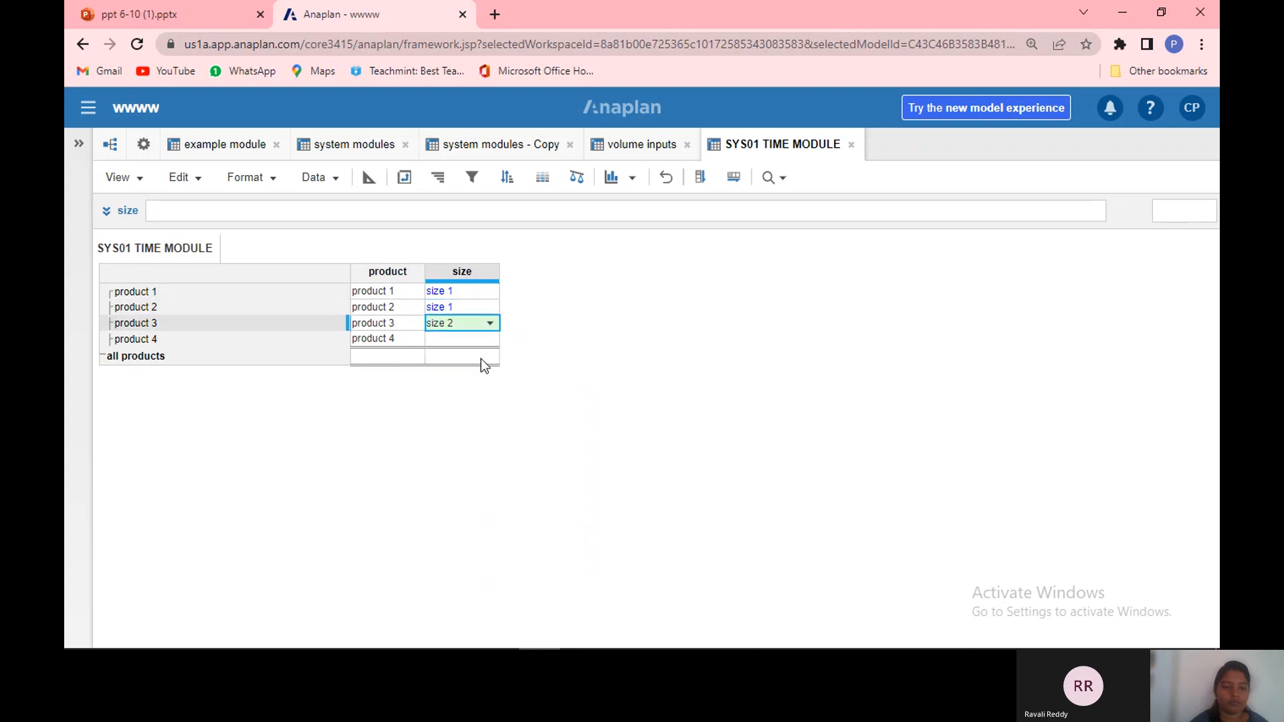
click(490, 341)
click(490, 341)
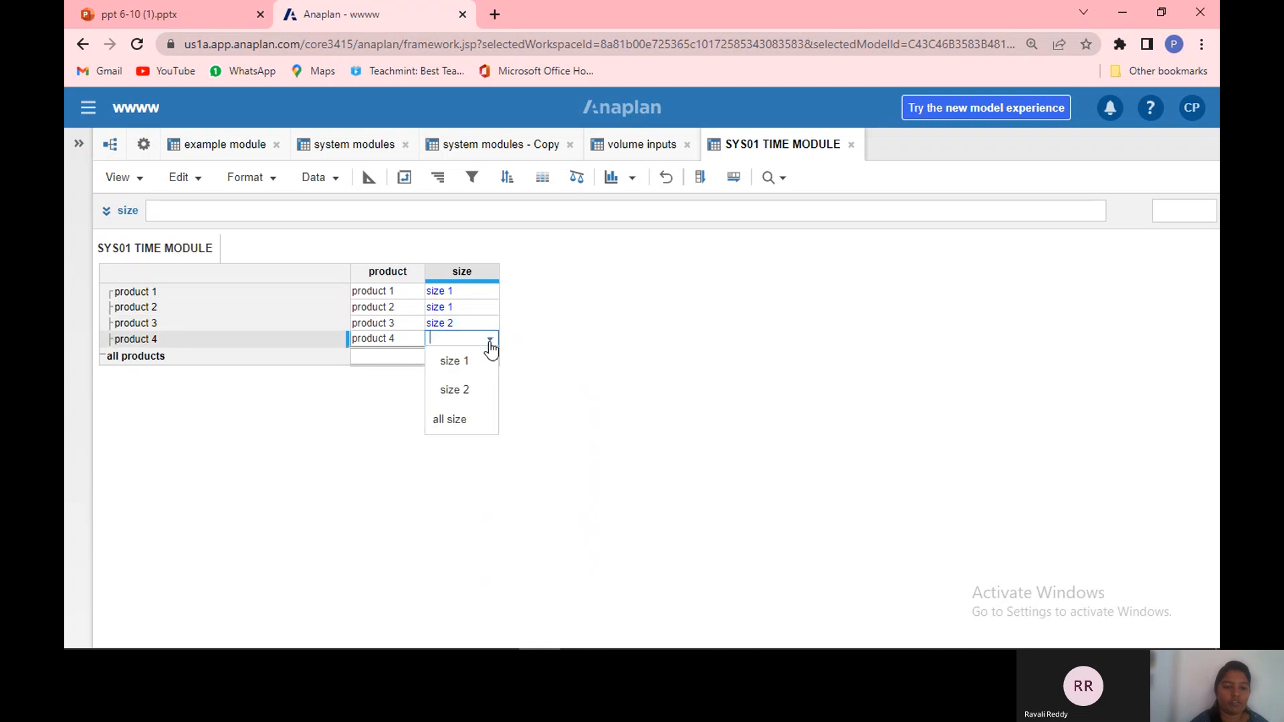
click(484, 403)
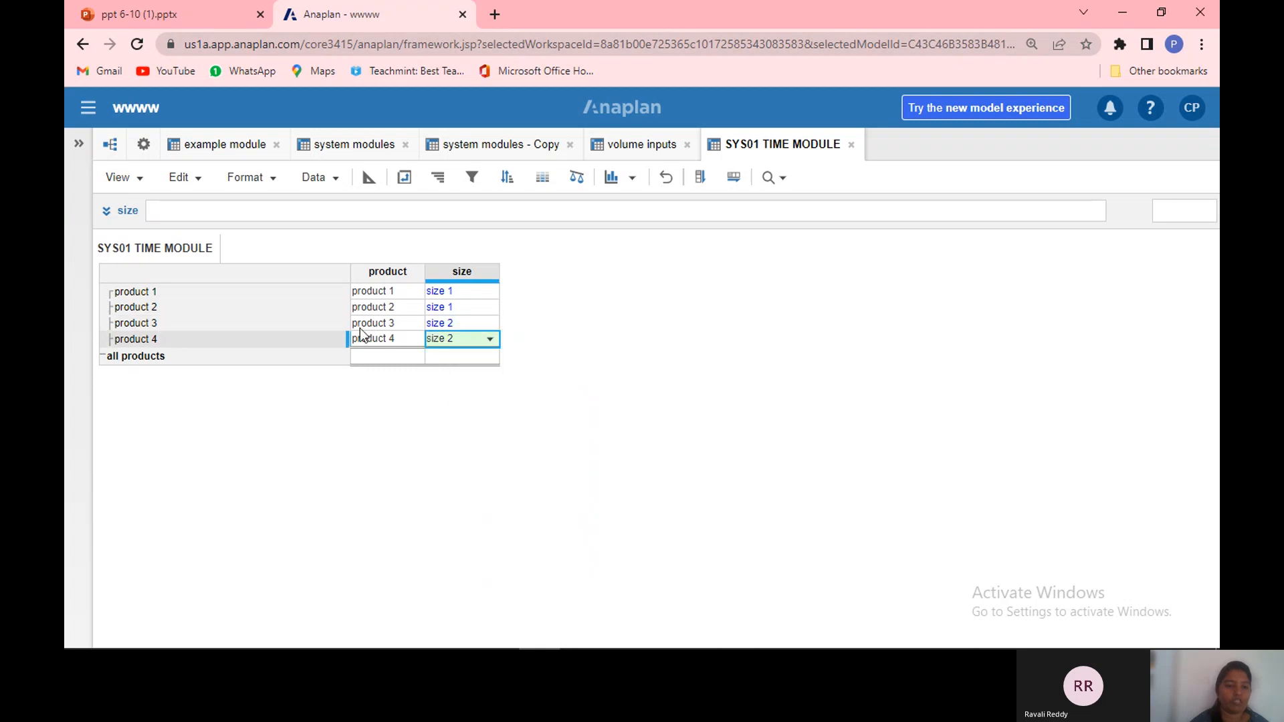
click(466, 312)
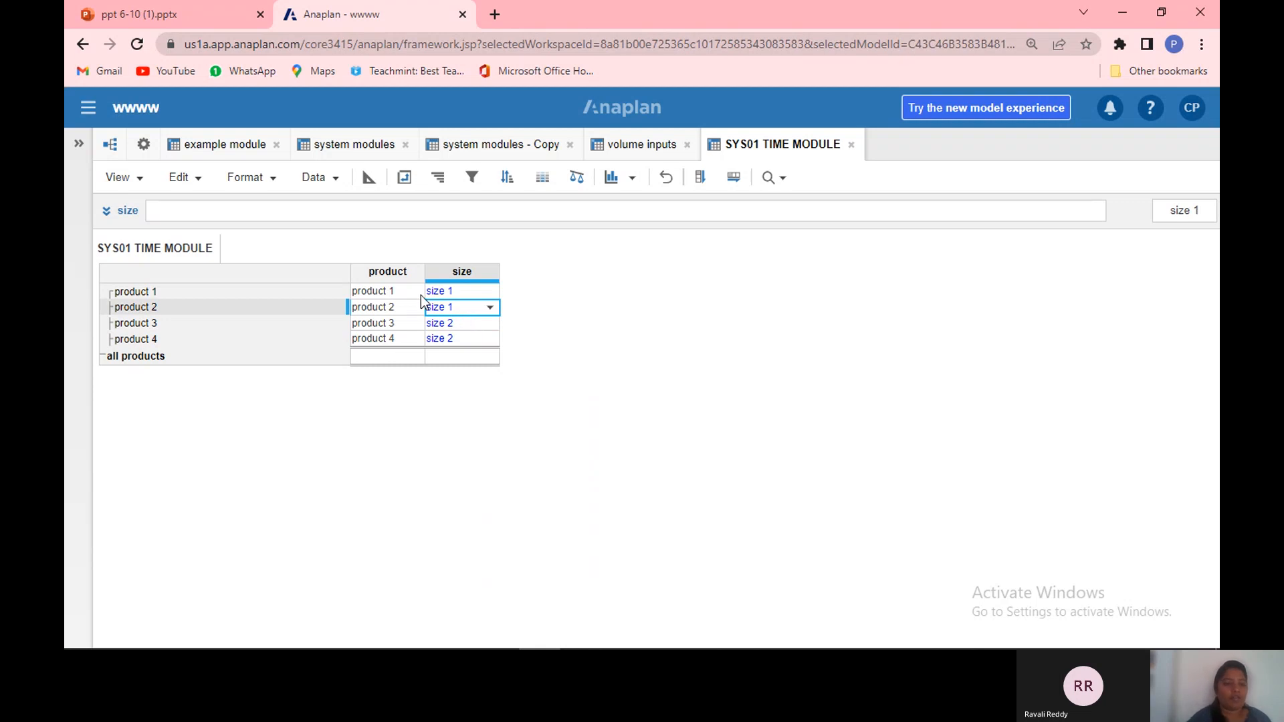
Step: Start a new module named product sales, replacing Time with the product list in its columns
click(147, 151)
click(479, 231)
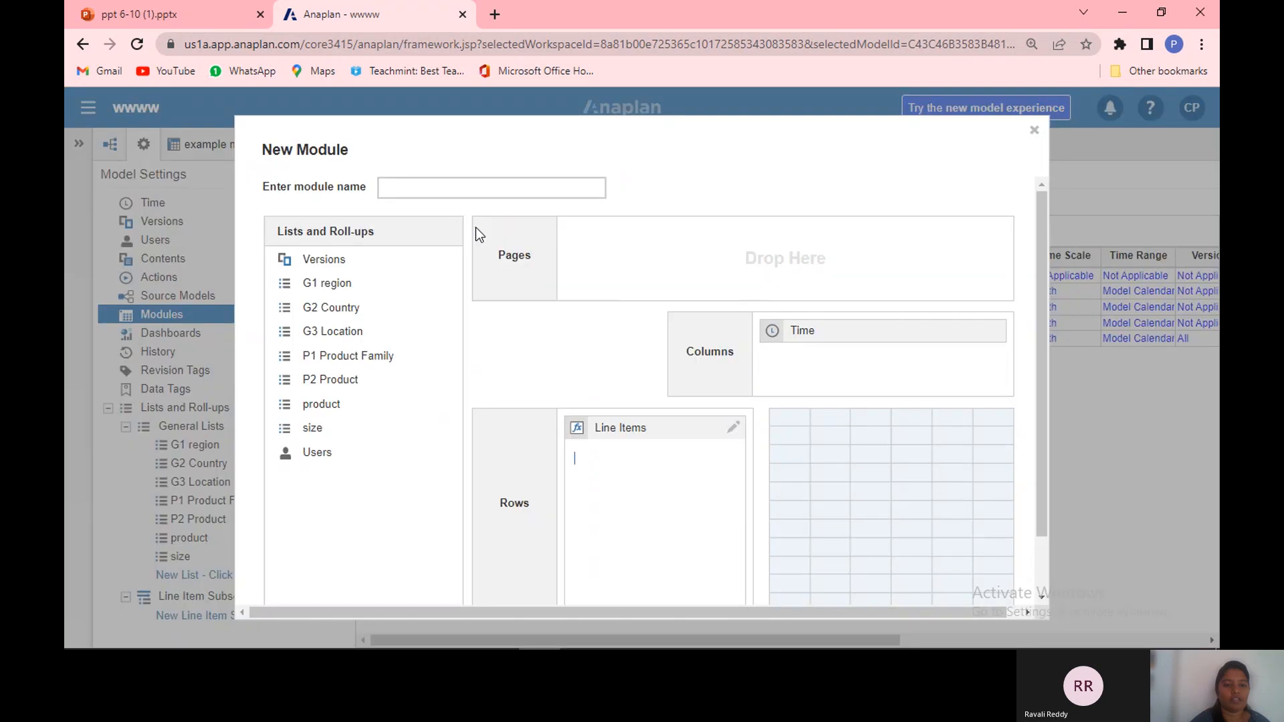
click(447, 187)
text(product s)
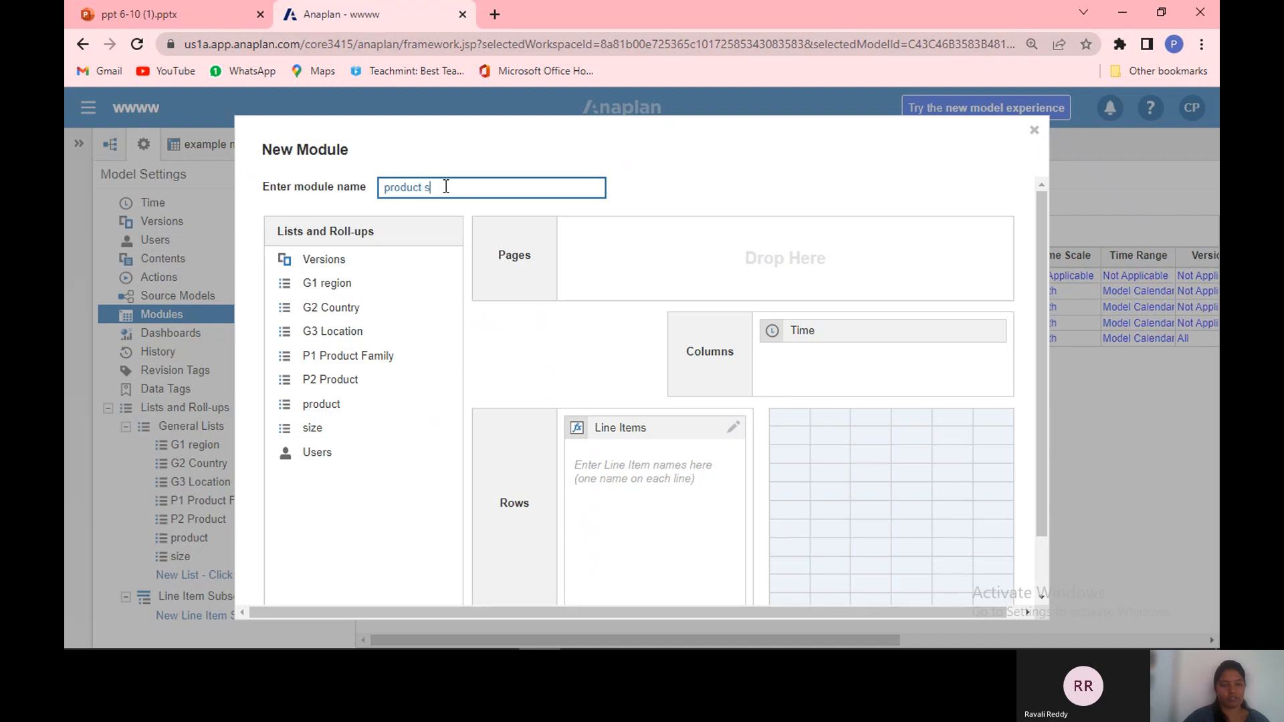
text(ales)
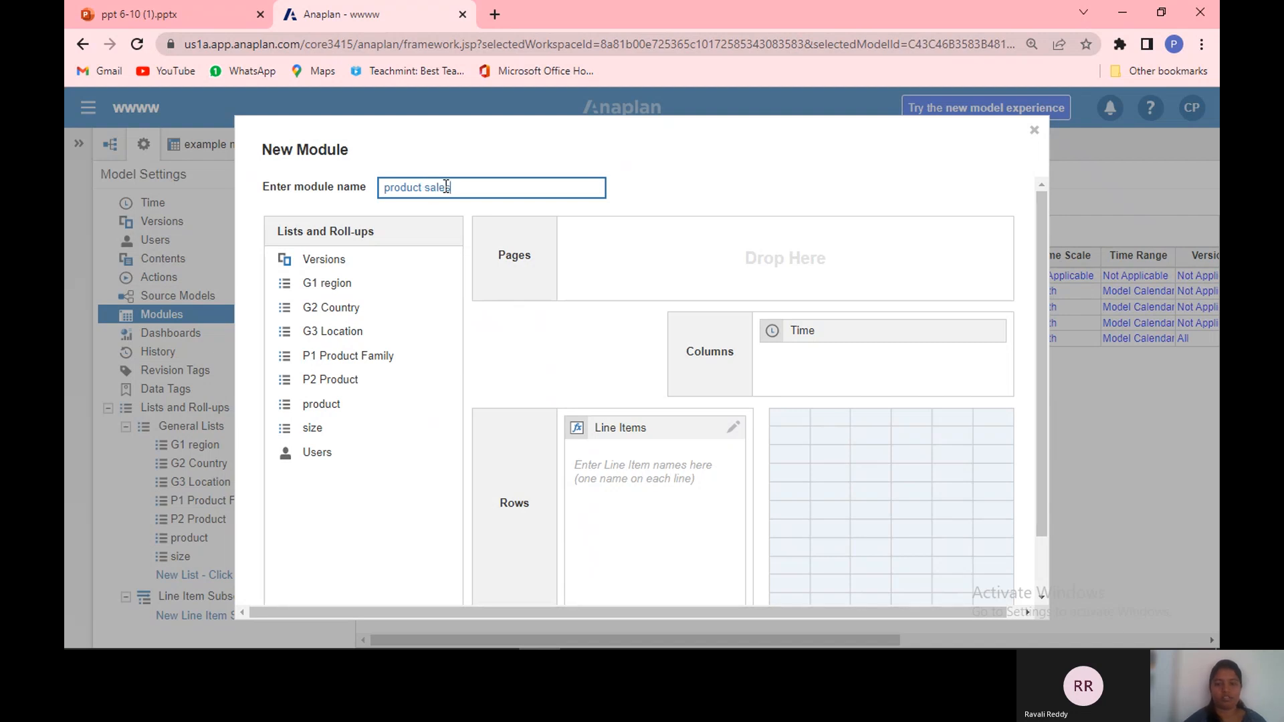
click(803, 334)
drag(803, 334, 827, 356)
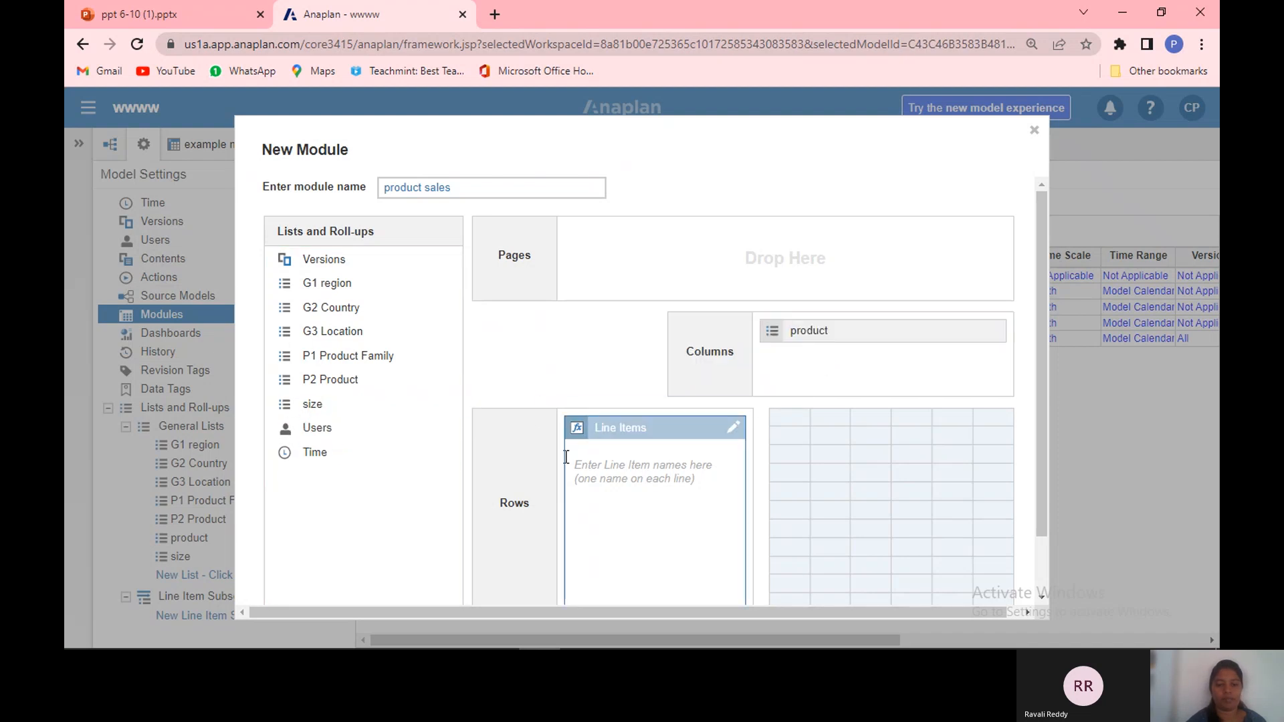
Step: Enter the line item sales for the new module
click(602, 471)
text(s)
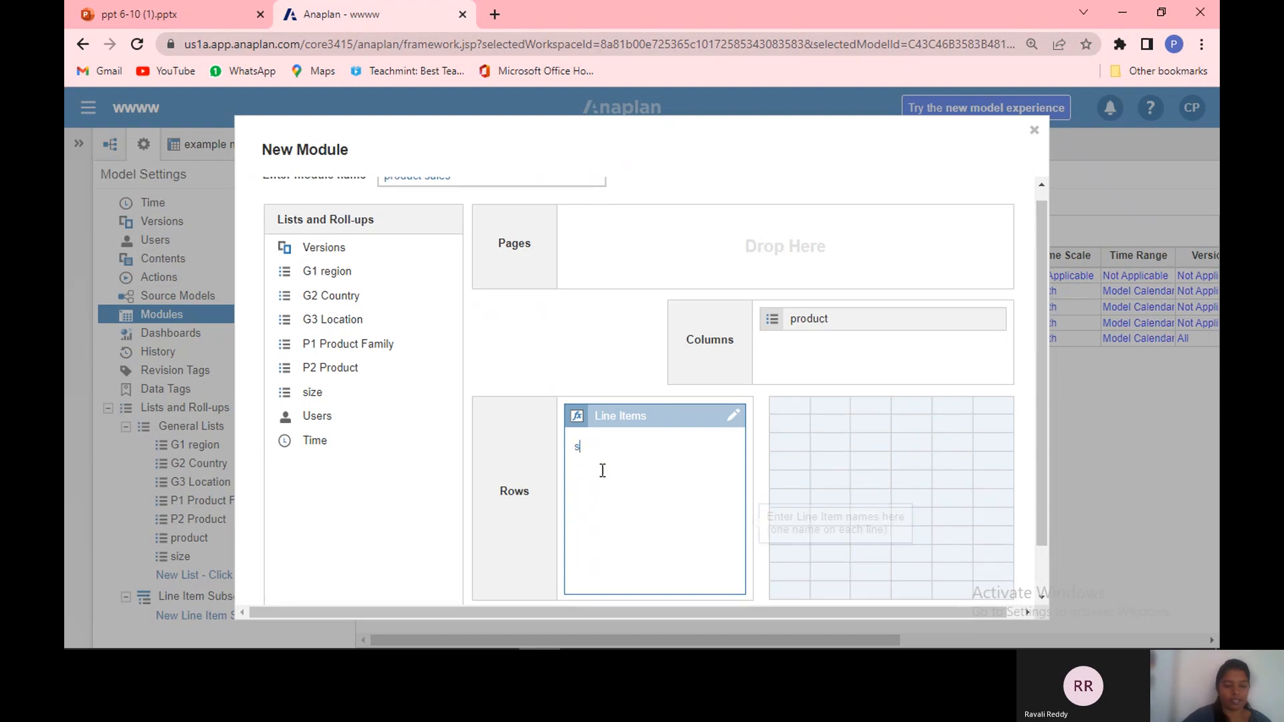
text(ales)
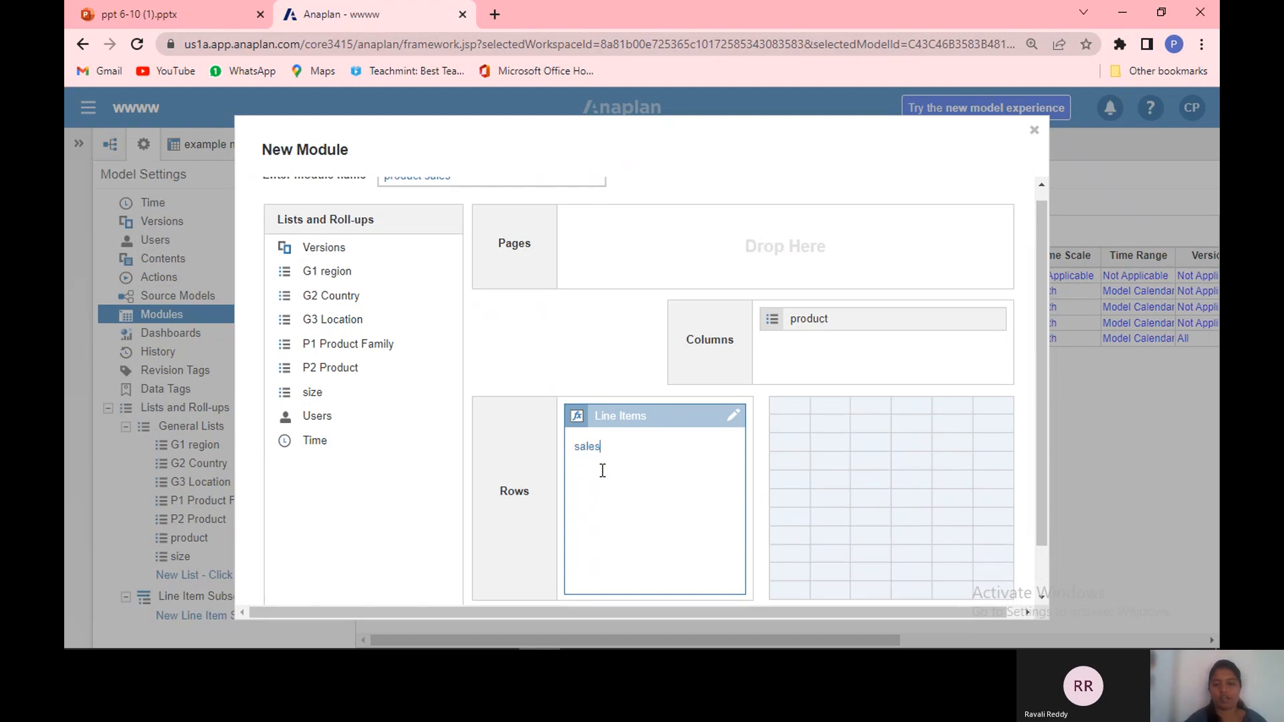
Step: Swap the product list into rows and line items into columns, then create the module
click(974, 341)
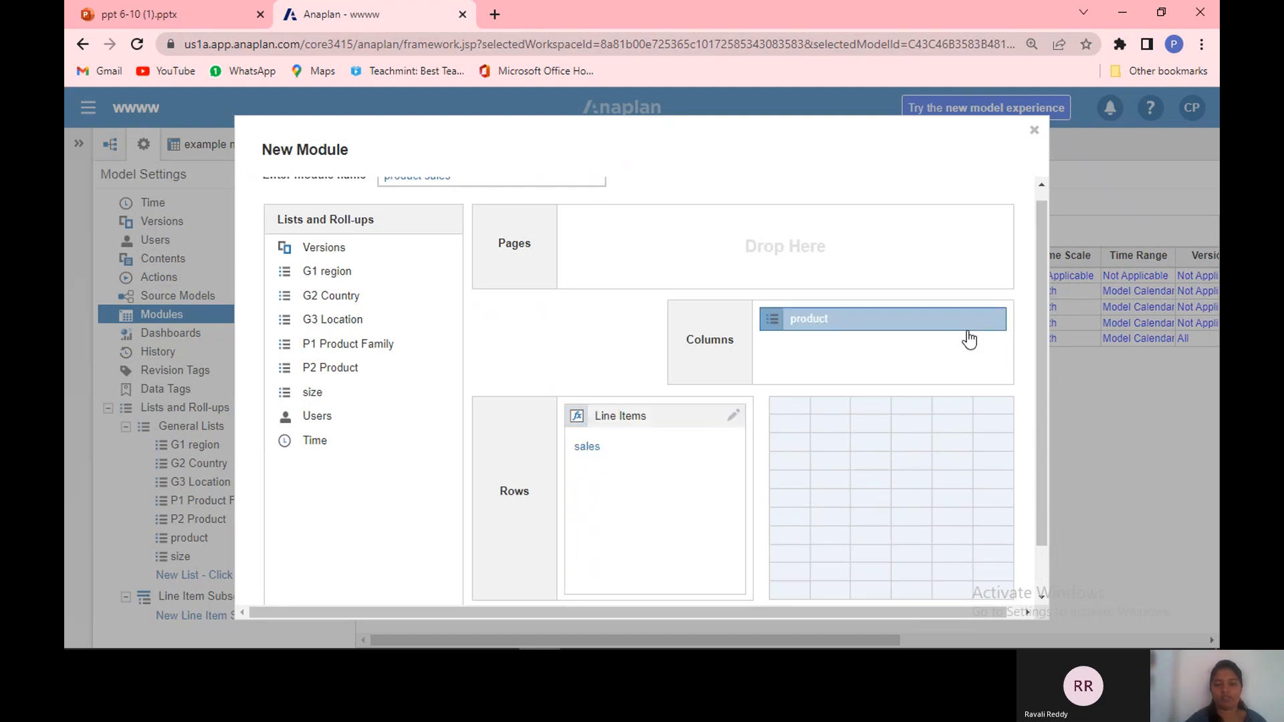
drag(960, 325, 708, 491)
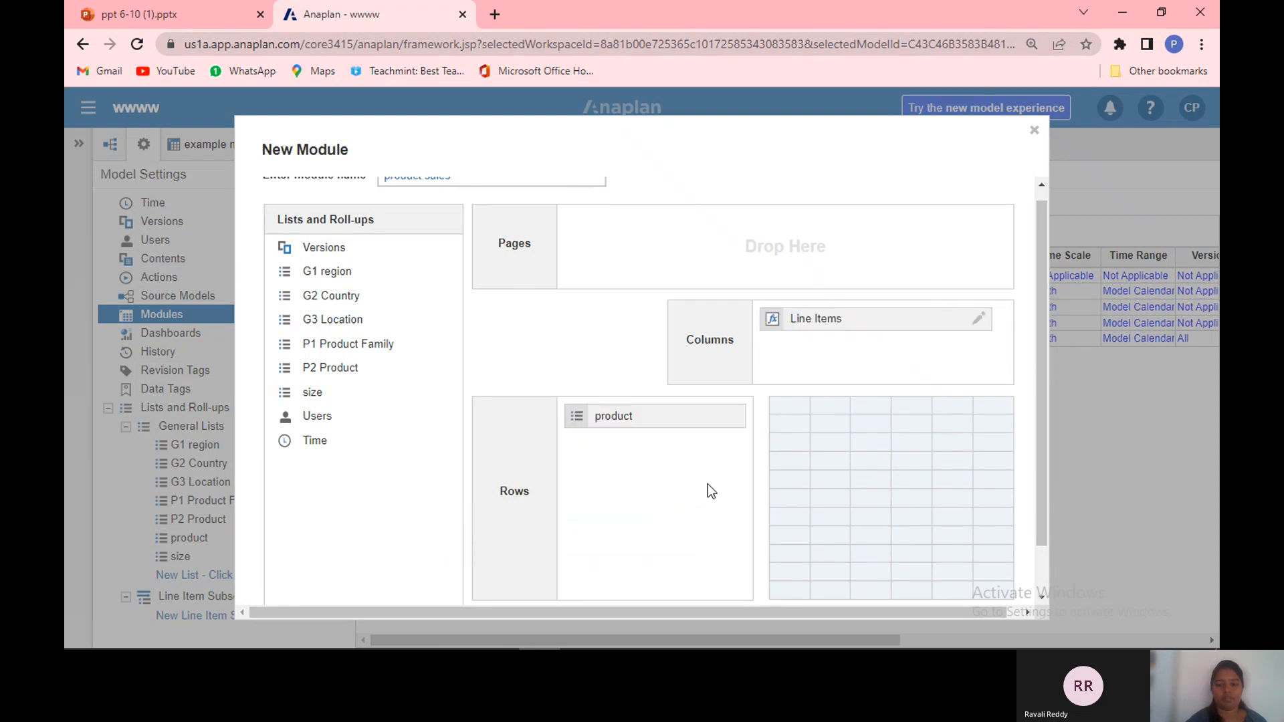
click(1042, 596)
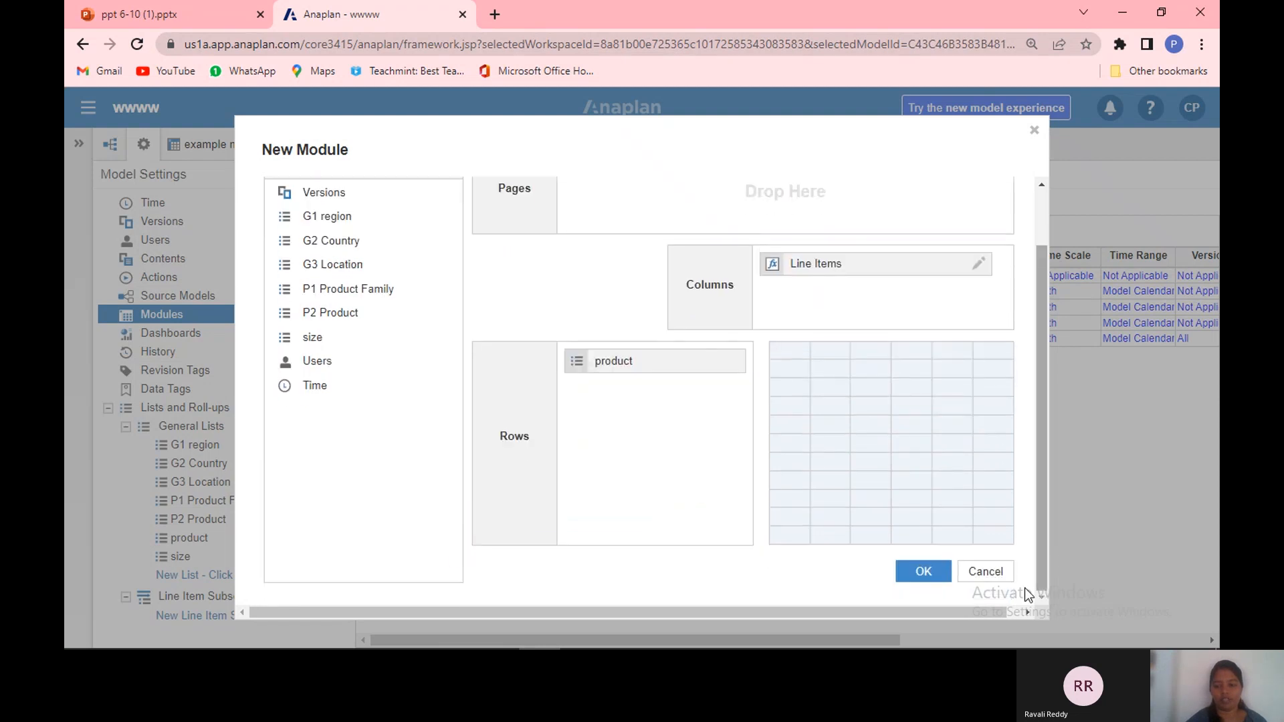
click(921, 571)
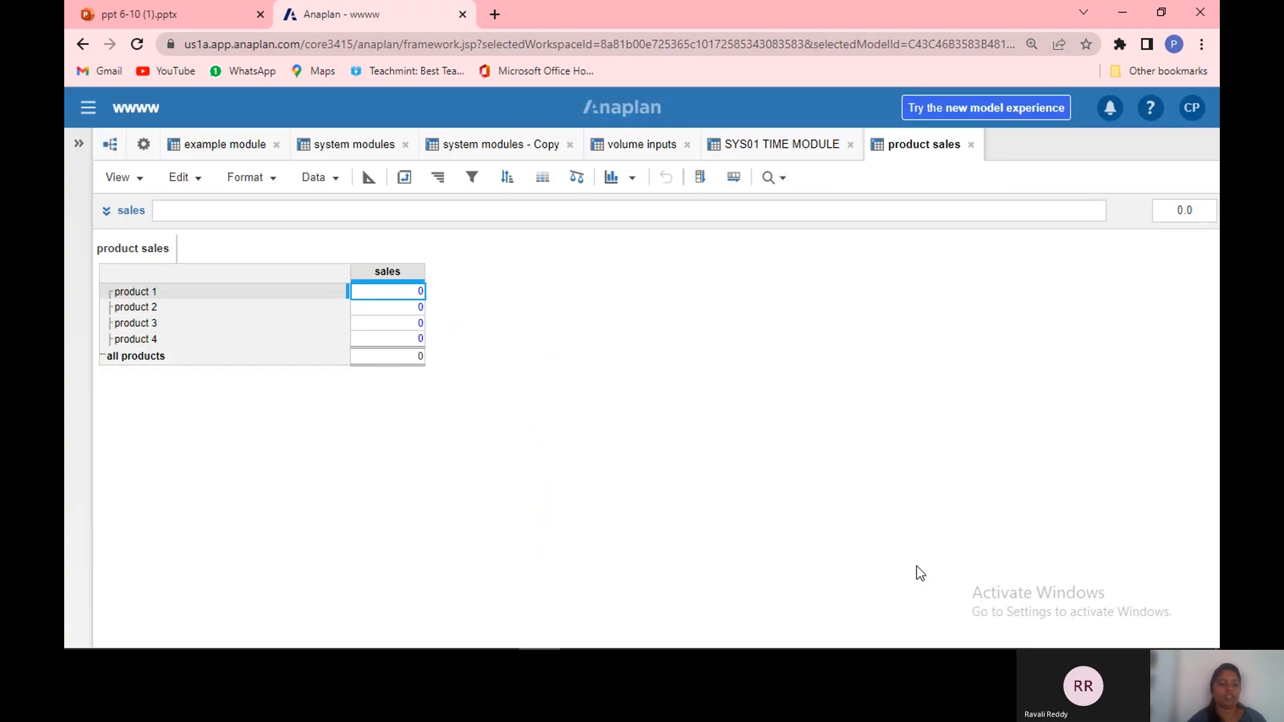
Step: Review the sales line item's number format in the blueprint view without changing it, then return to the grid
click(368, 179)
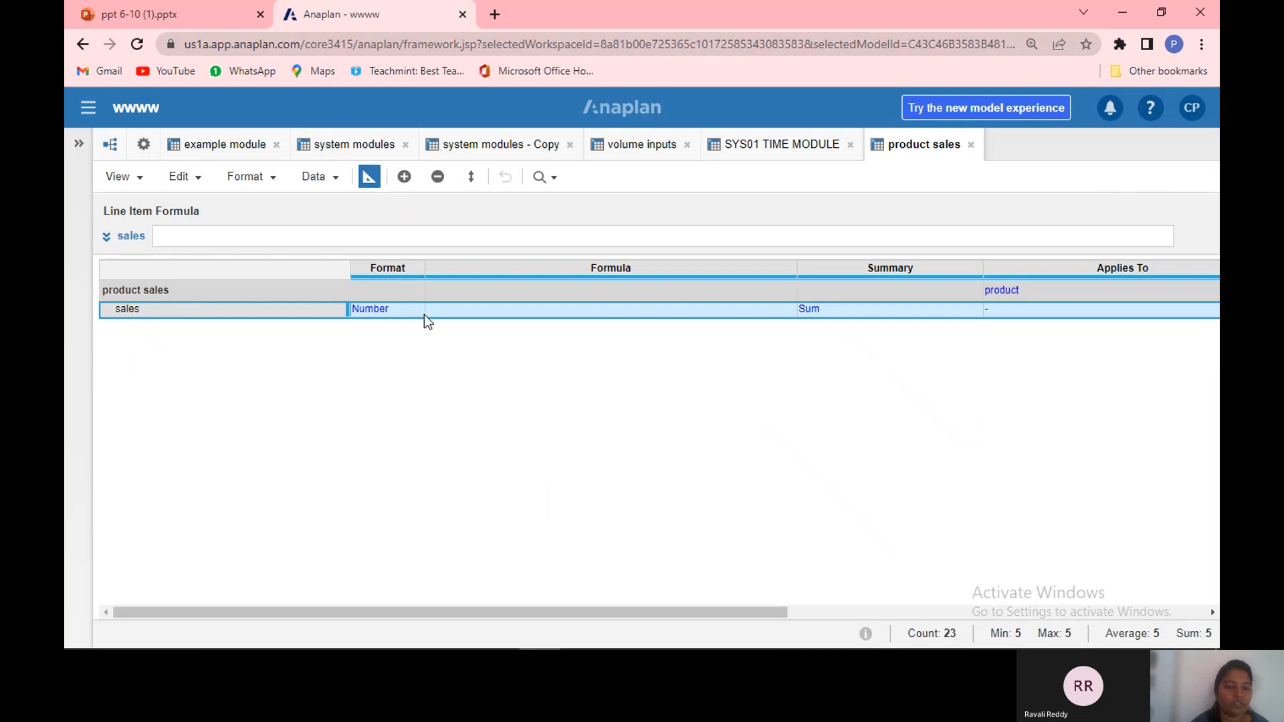
click(417, 313)
click(417, 312)
drag(417, 312, 575, 192)
click(578, 187)
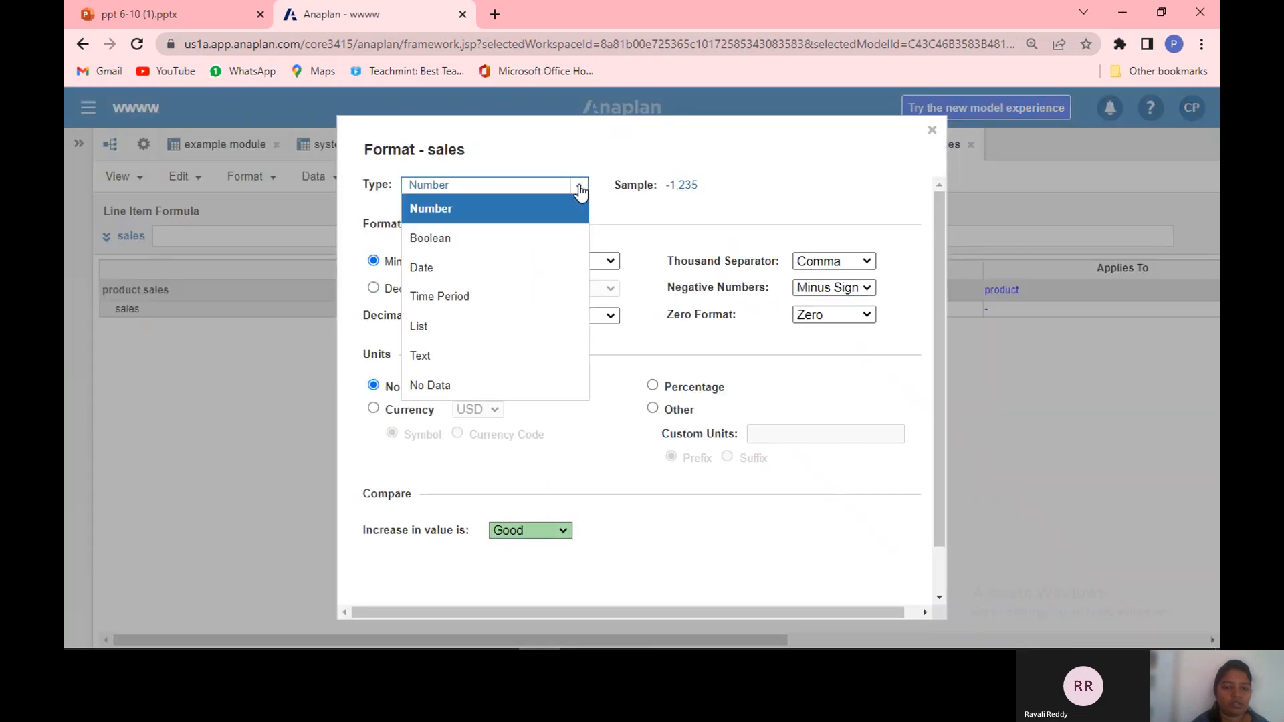
click(688, 215)
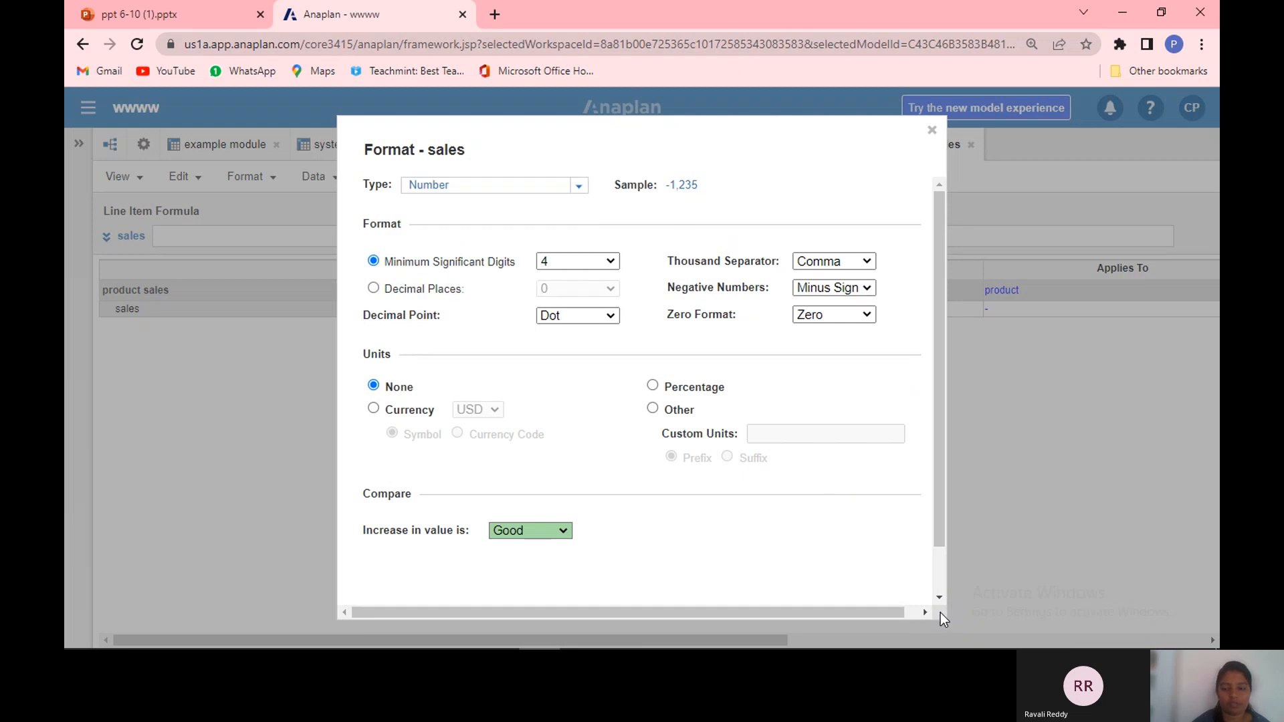
scroll(939, 602, down, 1)
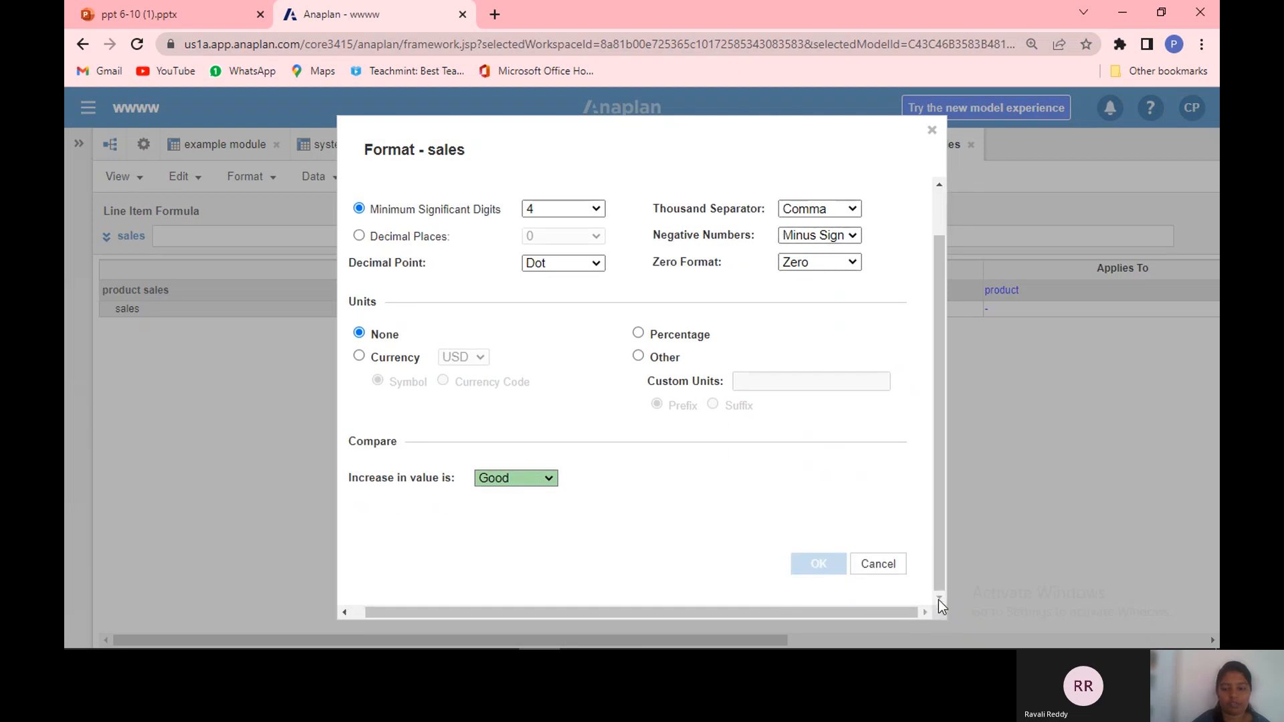
click(878, 565)
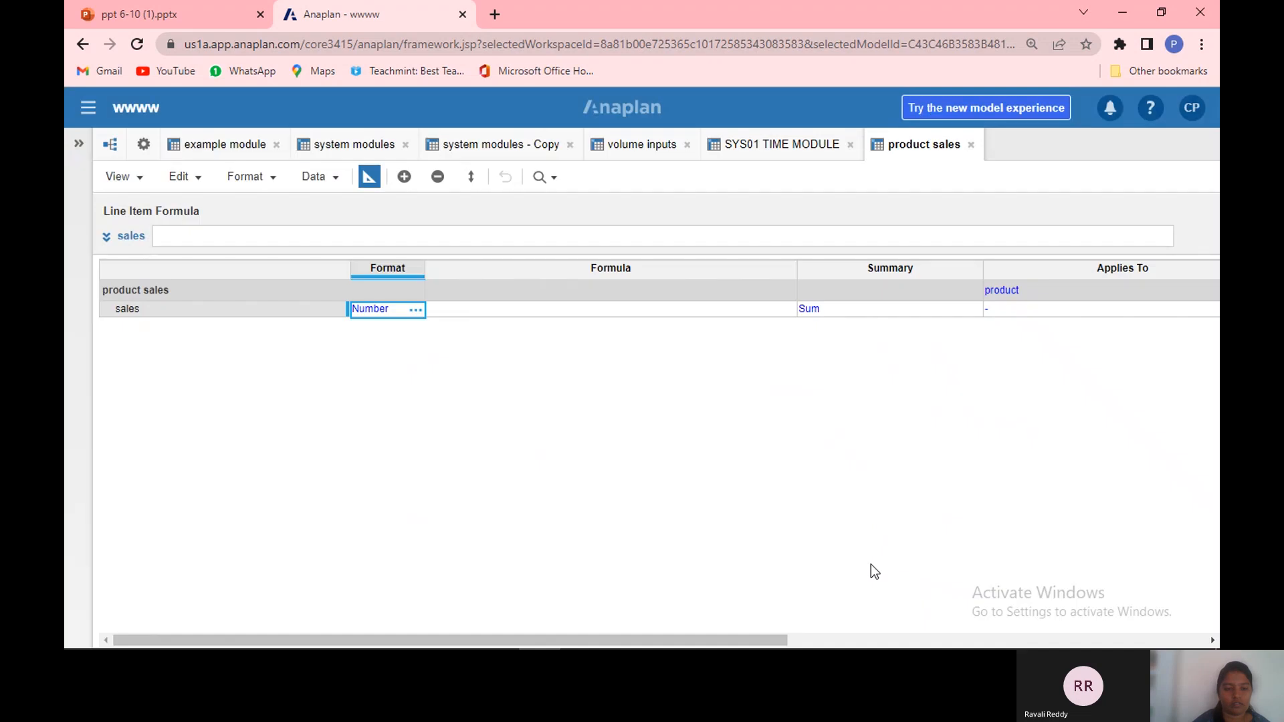
click(369, 176)
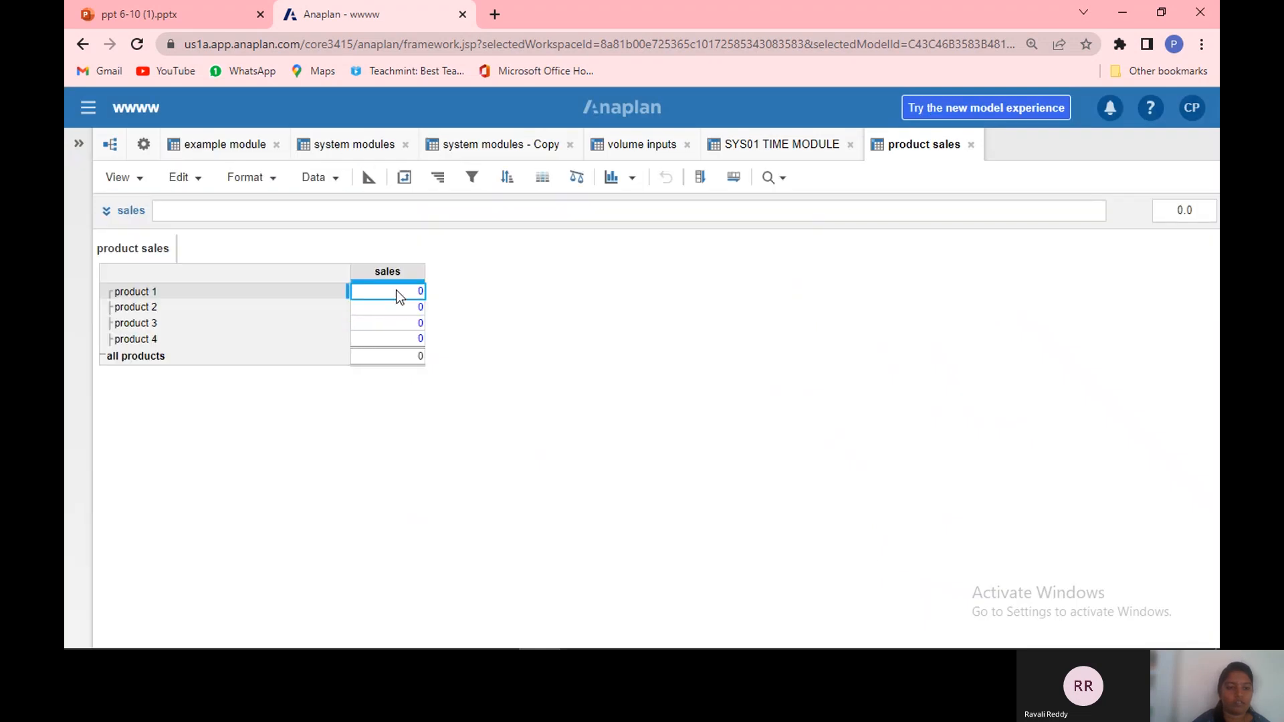
Step: Enter sales of 100 for product 1 in the product sales module
double_click(401, 296)
key(BackSpace)
text(100)
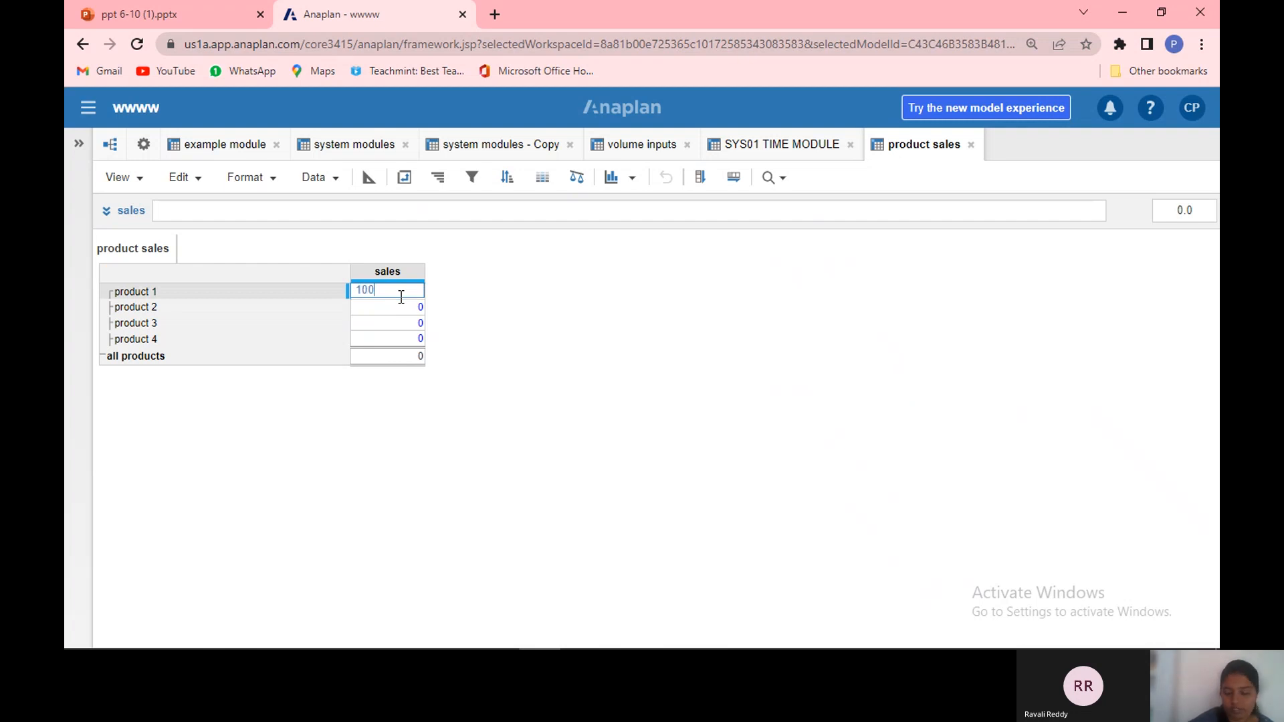
key(Return)
double_click(399, 303)
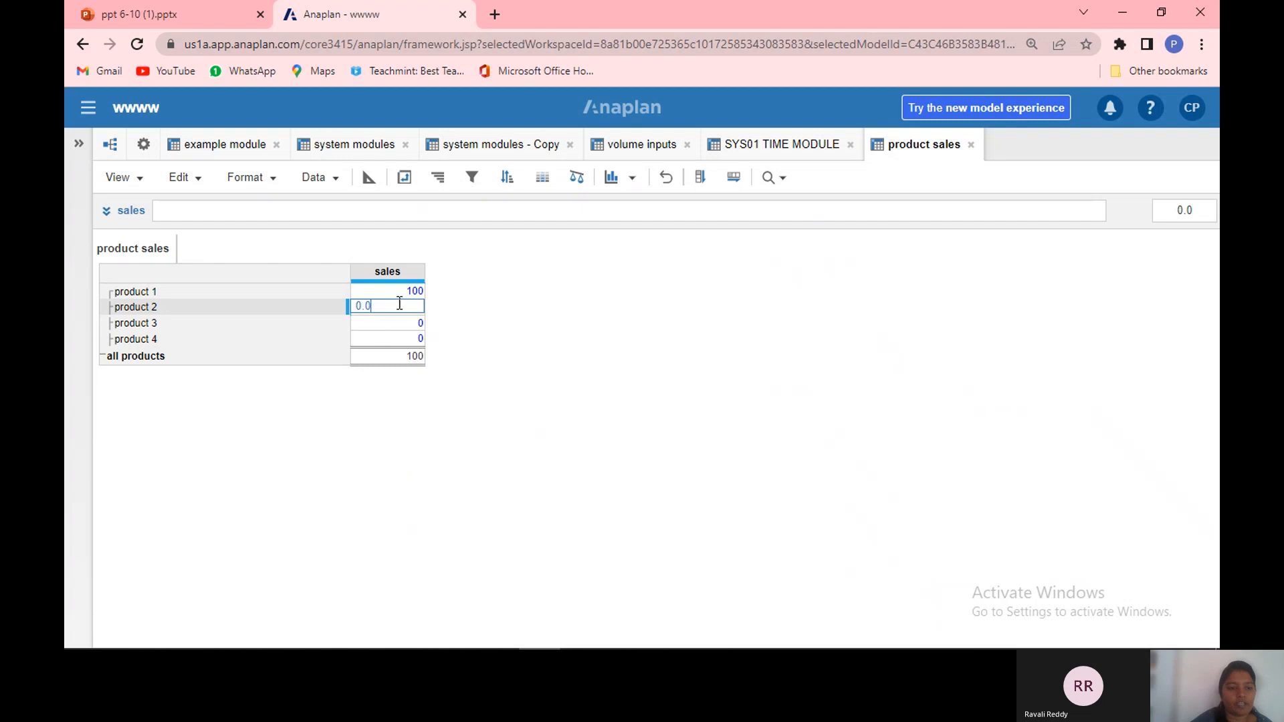
Step: Switch to the PowerPoint presentation to review the practical sum function example slide, then return to Anaplan
click(194, 3)
drag(528, 399, 636, 374)
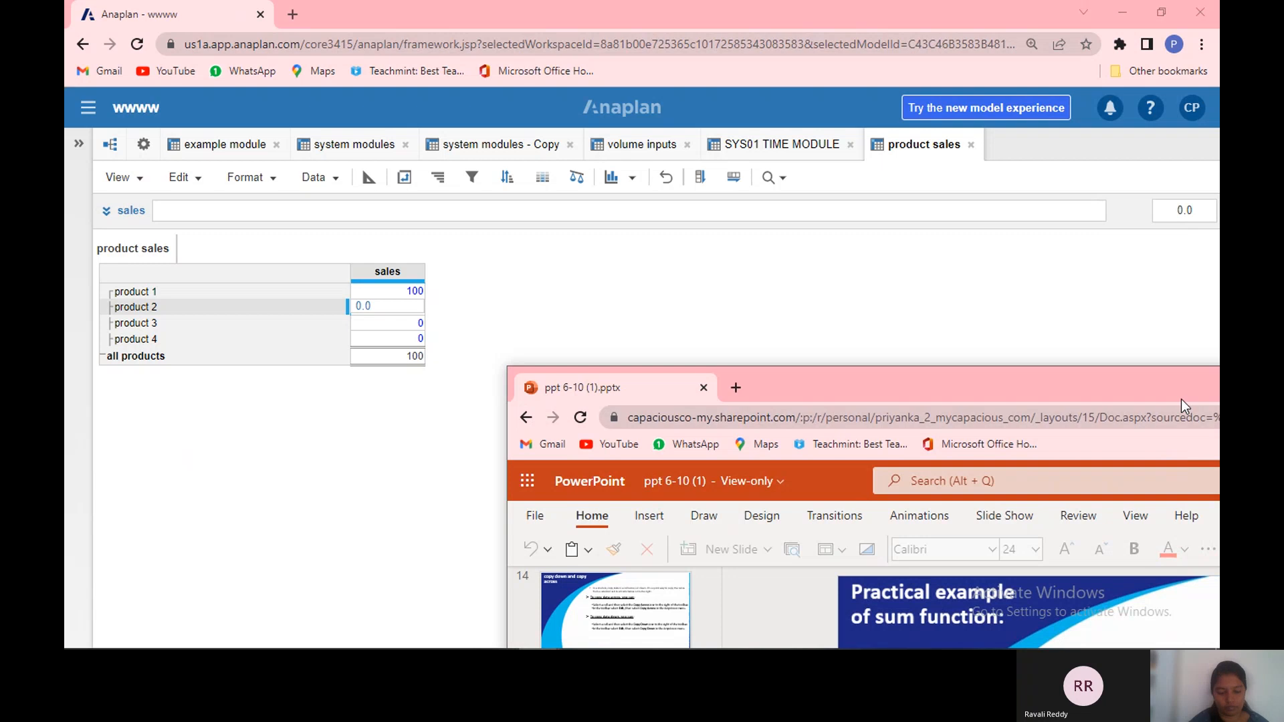
click(1161, 356)
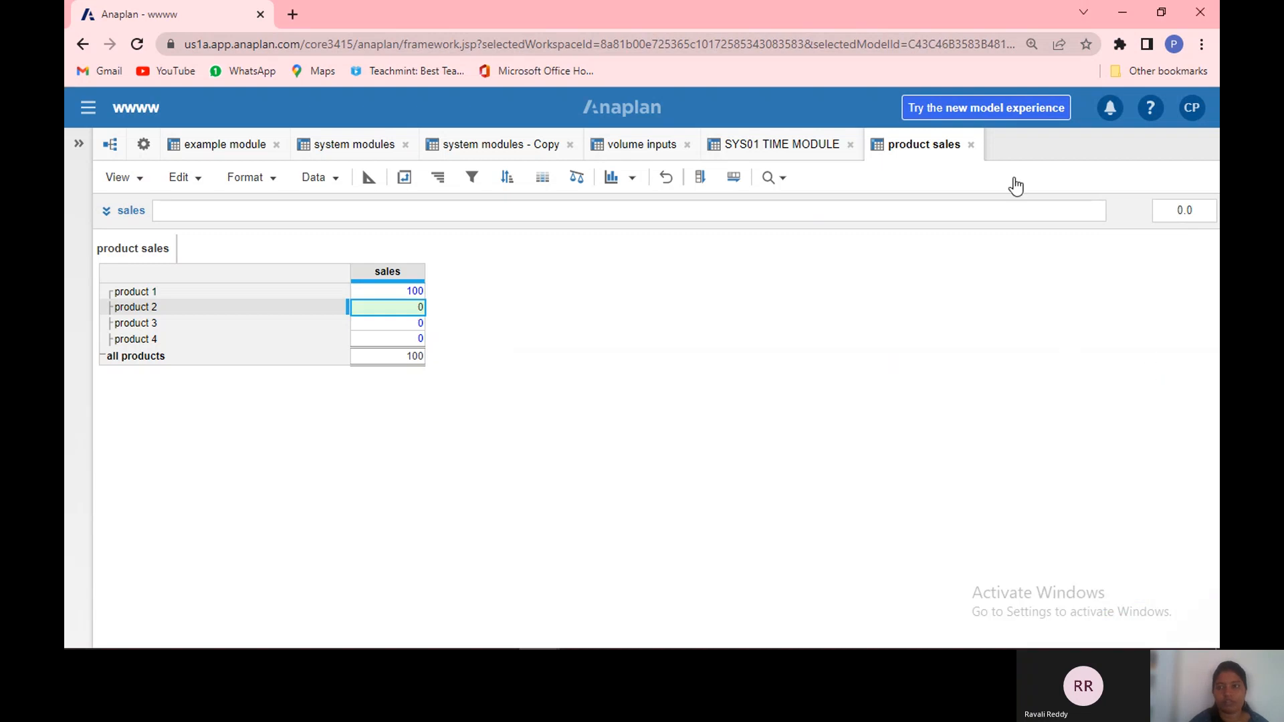
click(1139, 9)
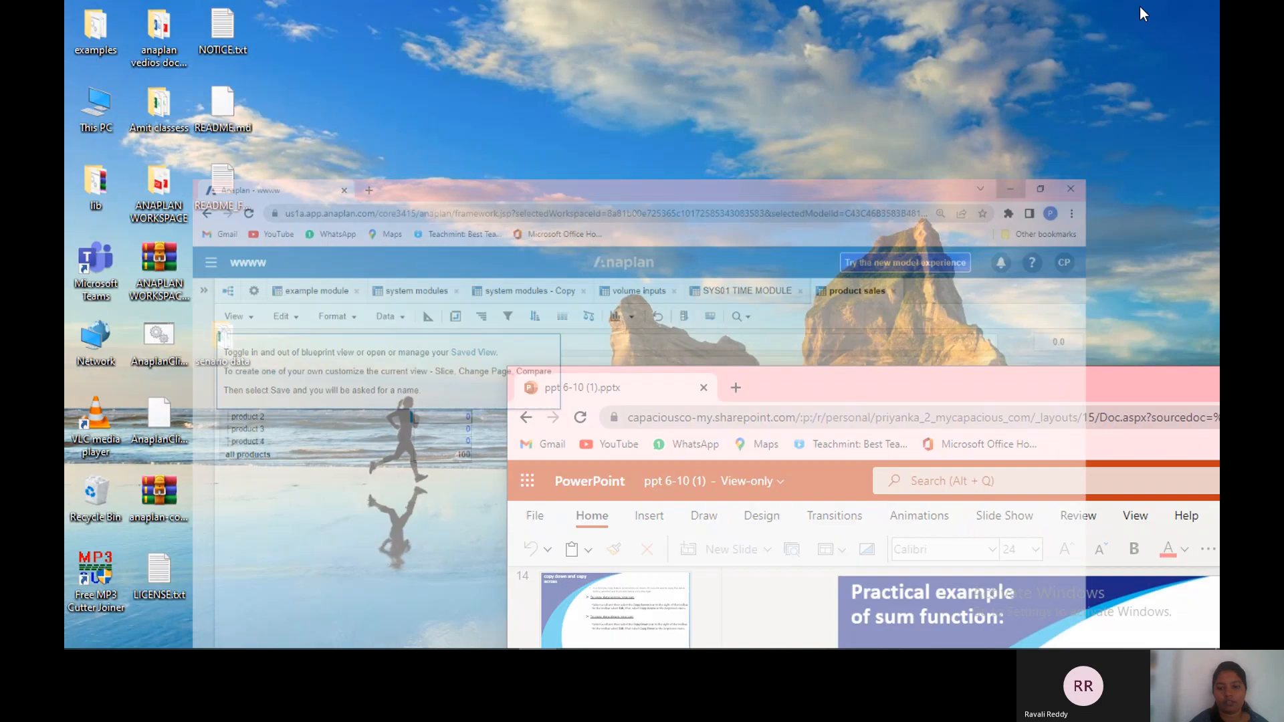
drag(899, 399, 578, 210)
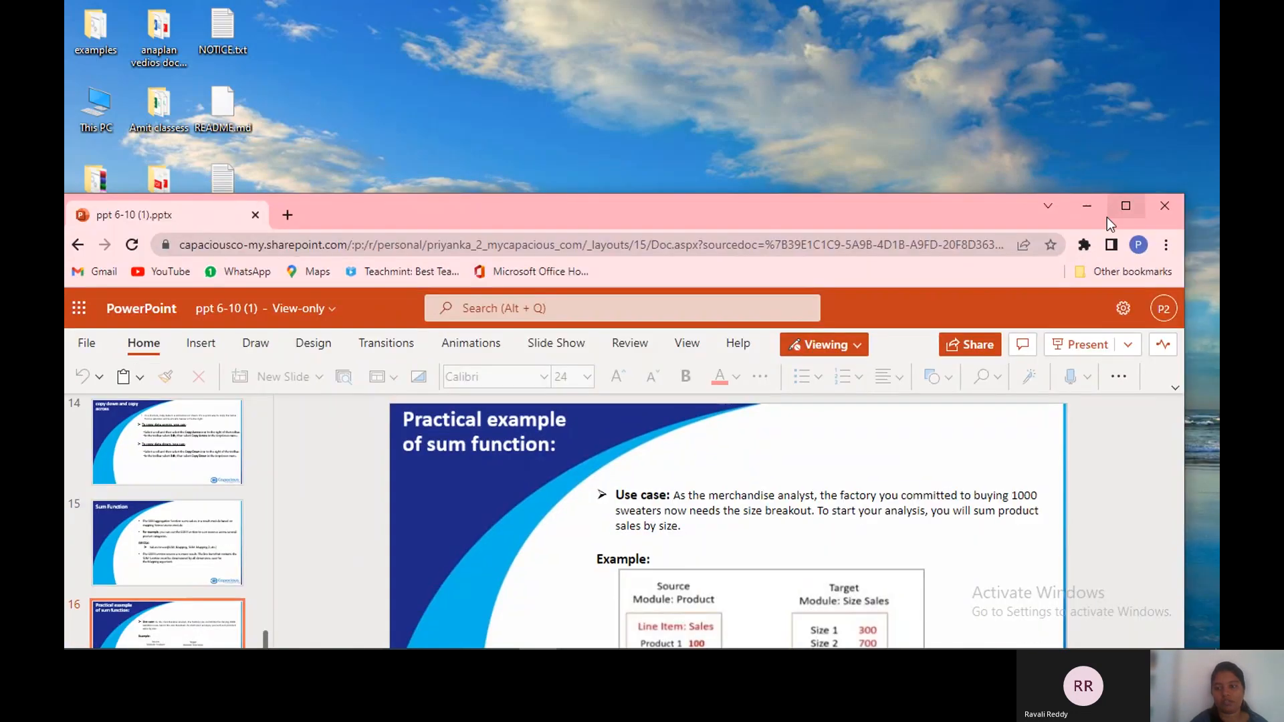
click(1126, 206)
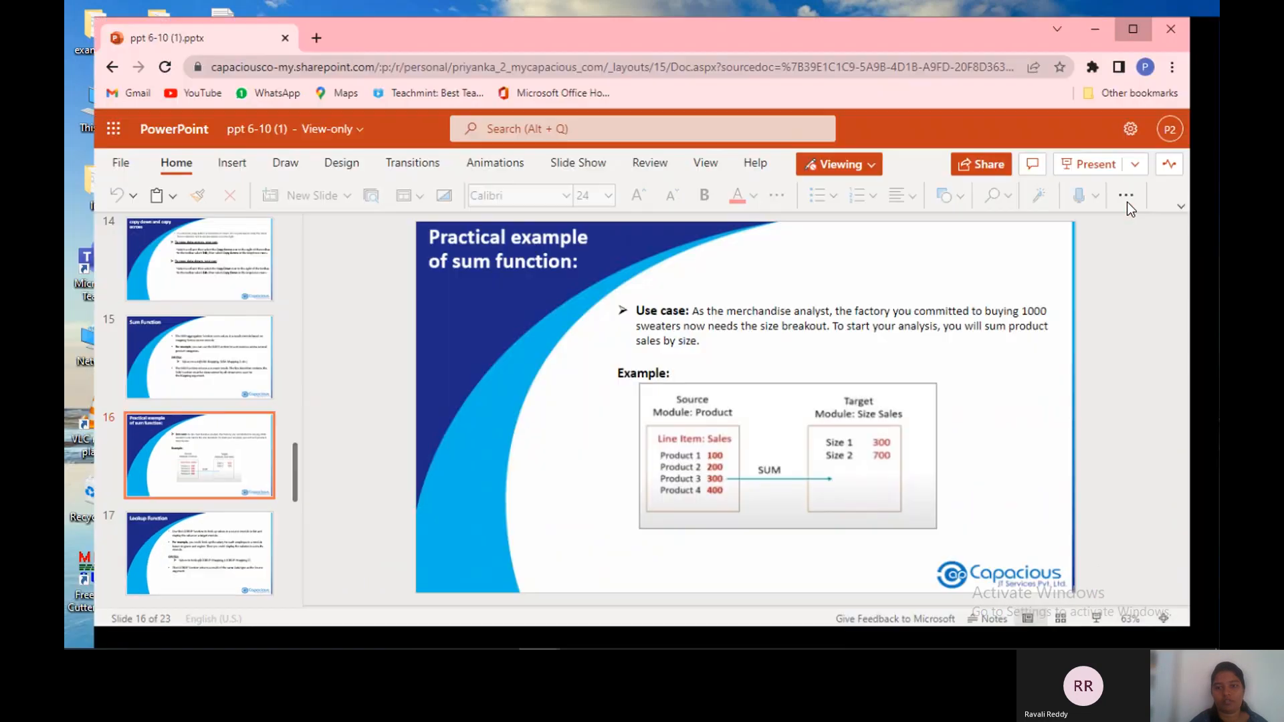
drag(105, 24, 69, 10)
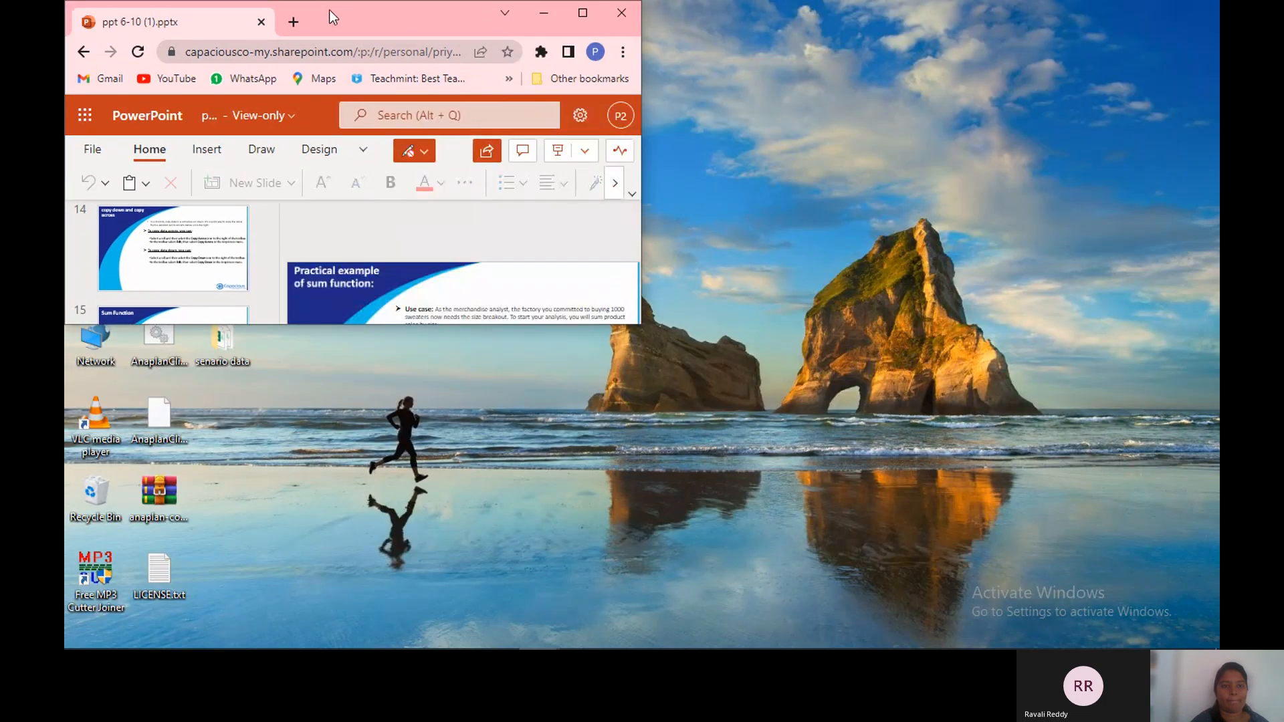
drag(329, 9, 254, 107)
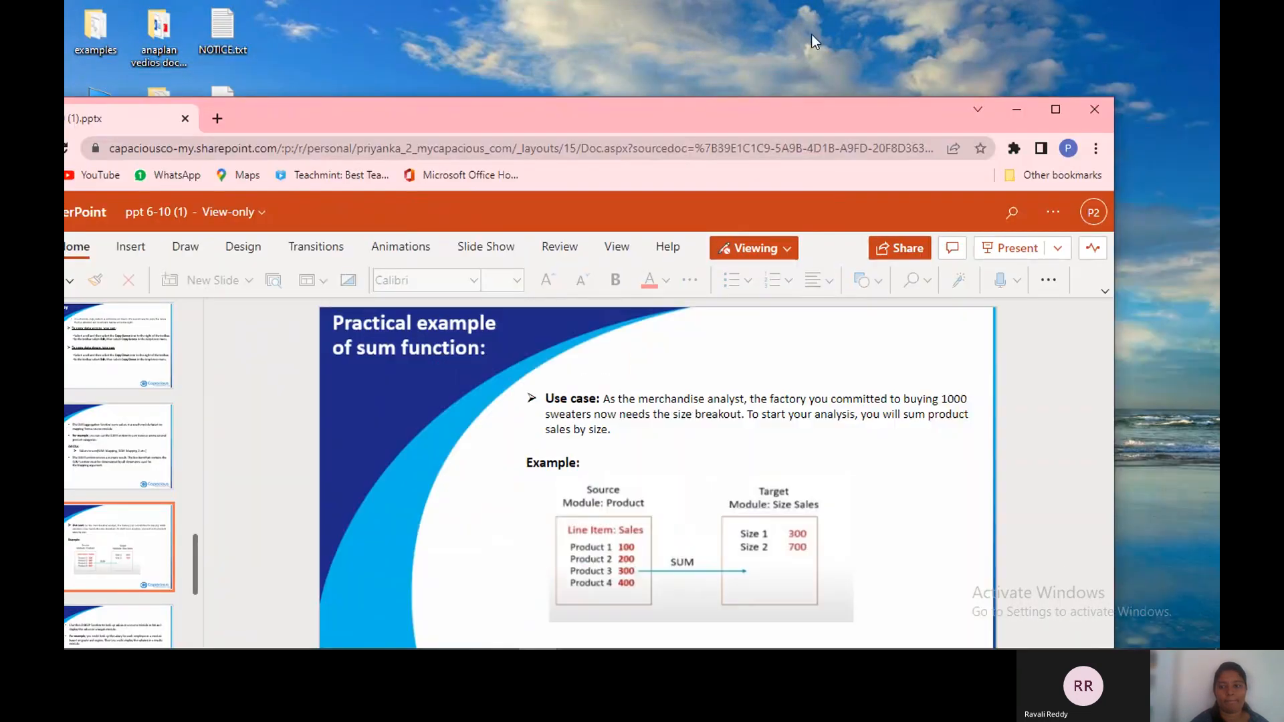
click(1055, 110)
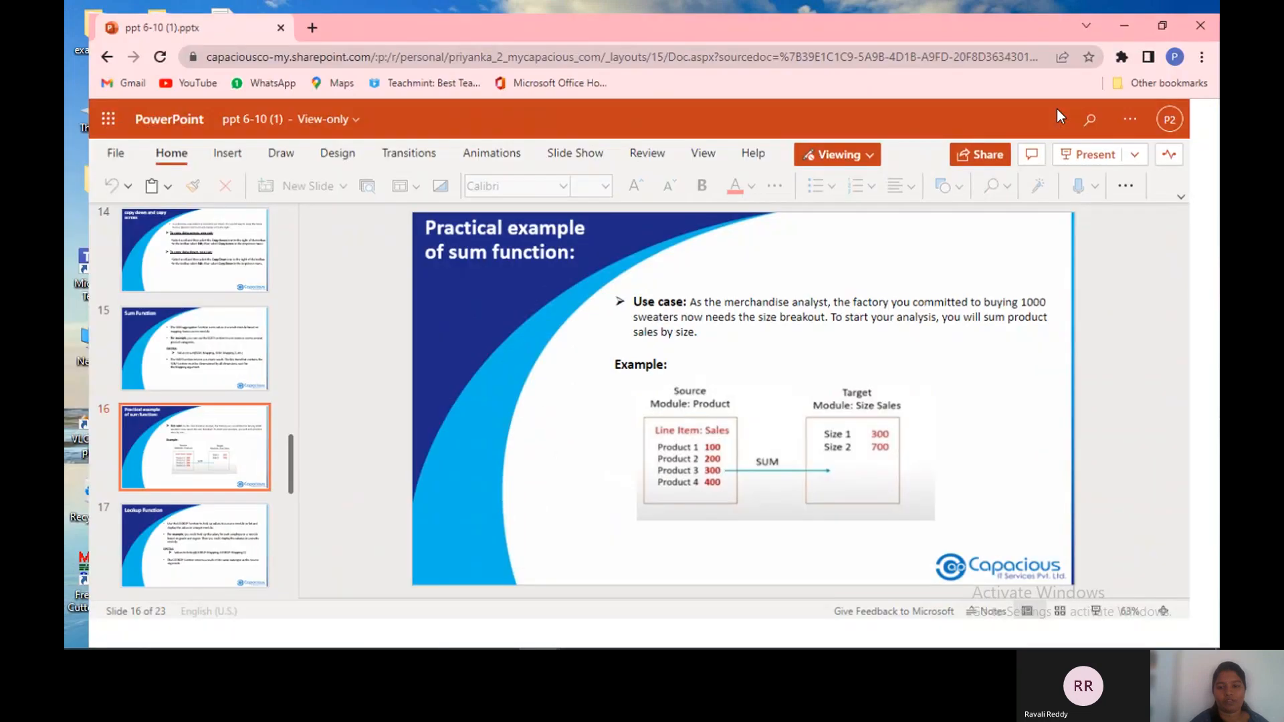
click(665, 395)
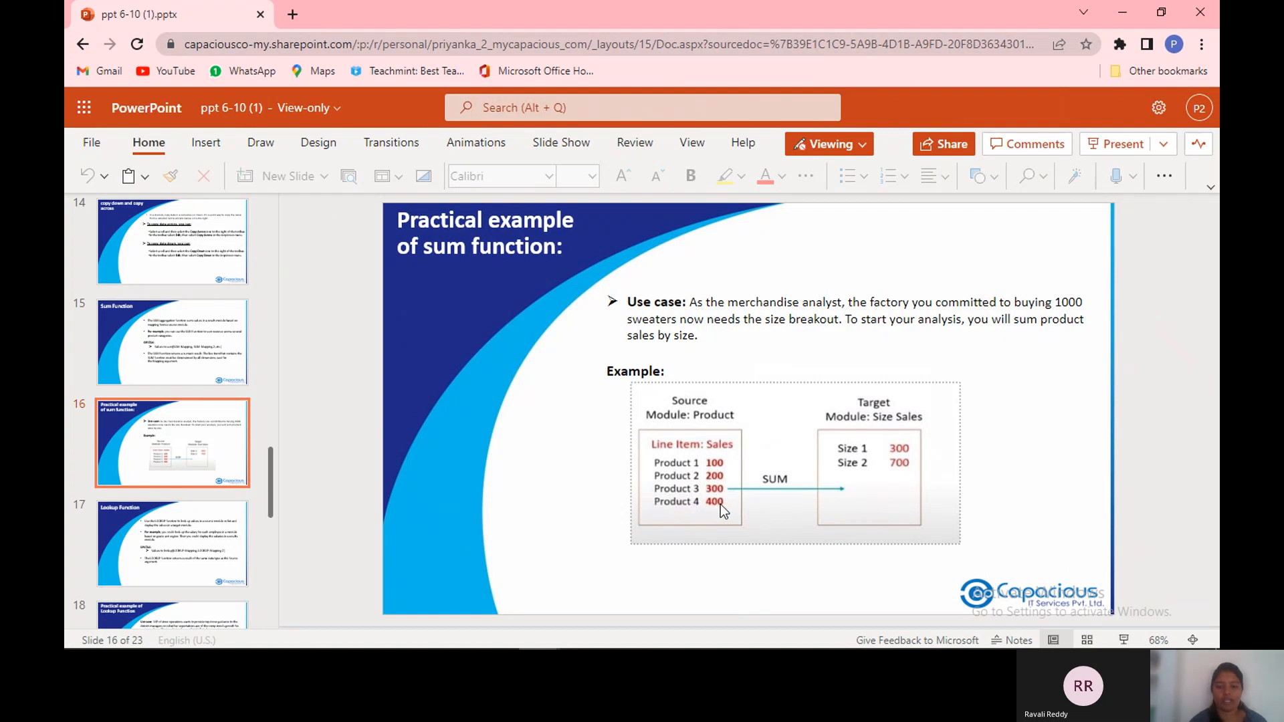
mouse_move(557, 616)
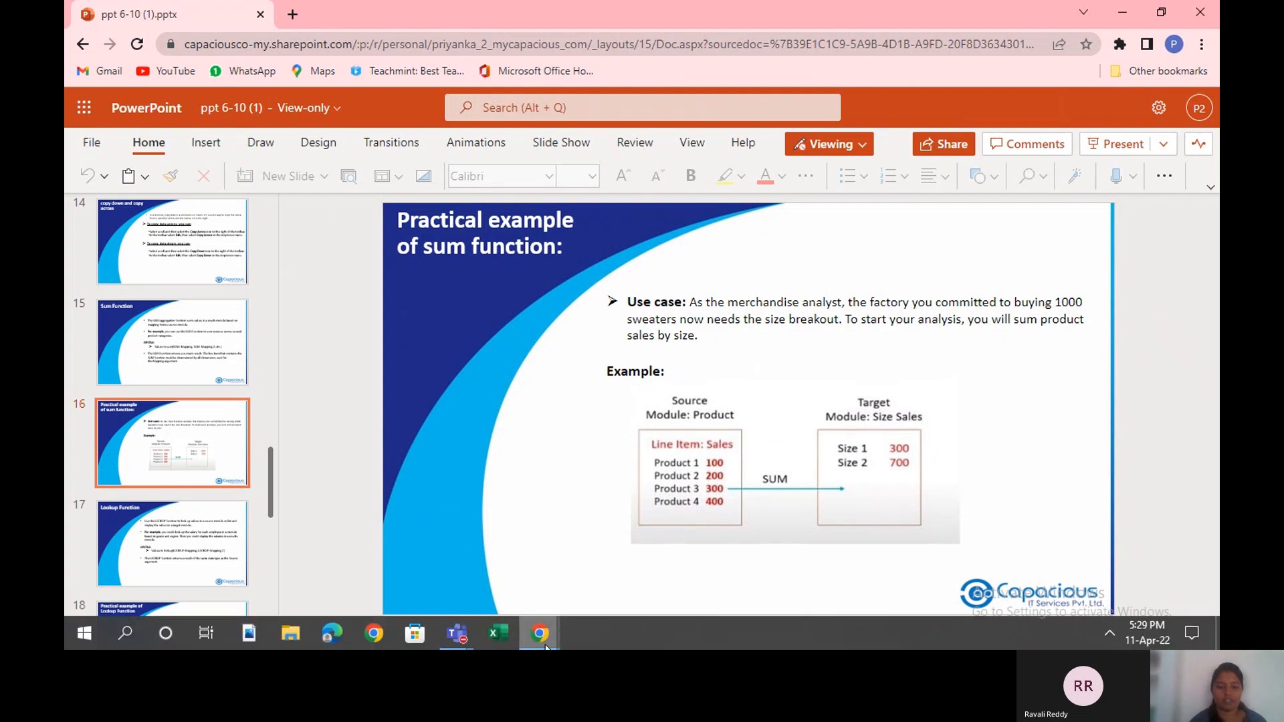
mouse_move(545, 645)
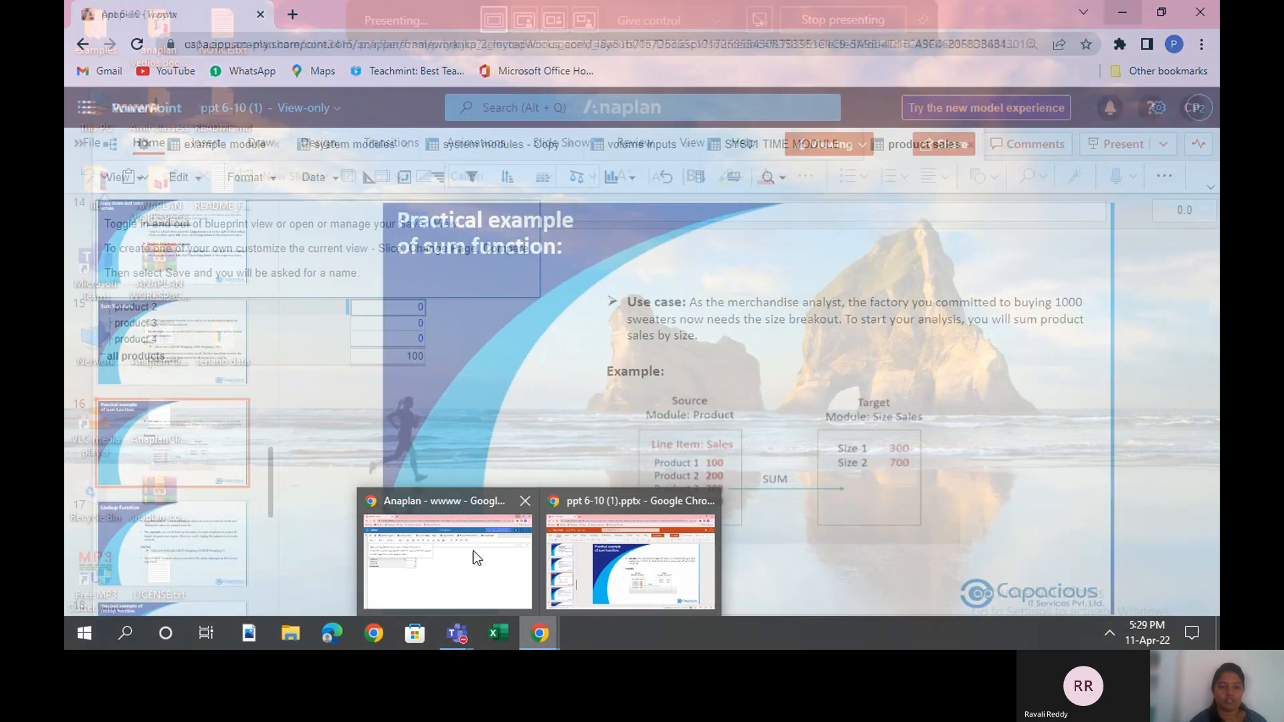
click(472, 559)
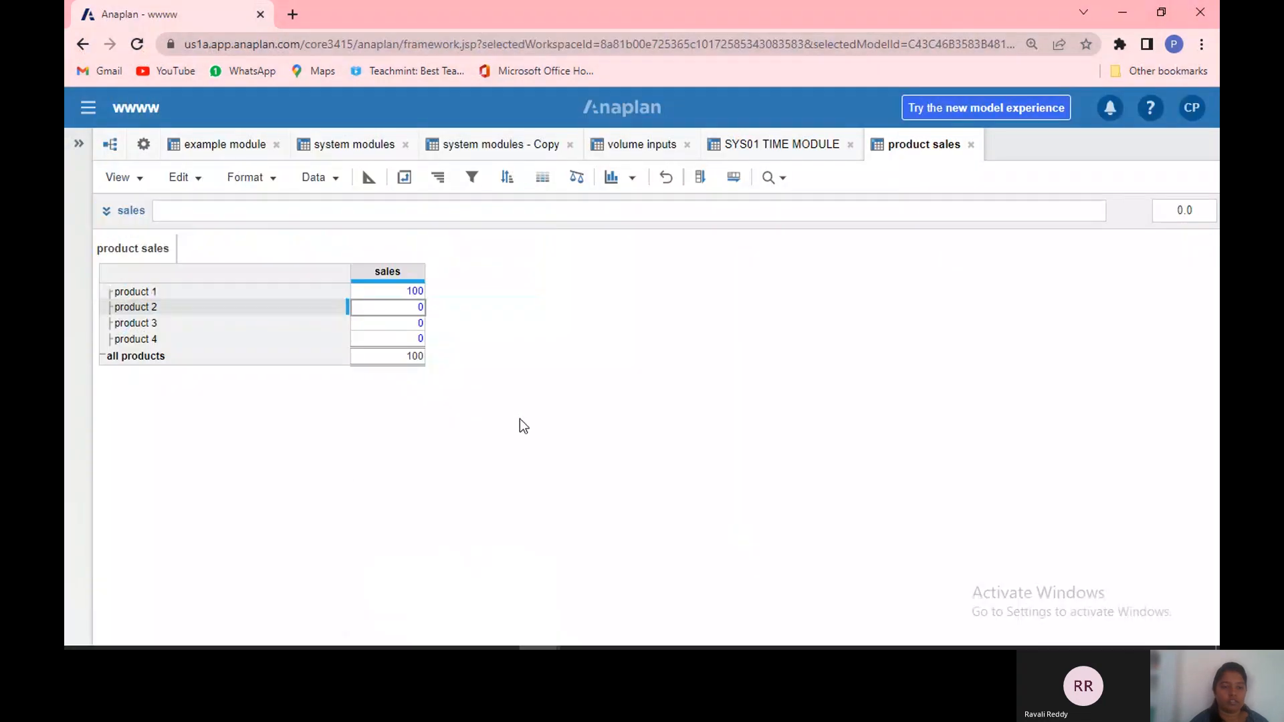
Step: Enter sales of 200, 300 and 400 for products 2, 3 and 4
double_click(393, 311)
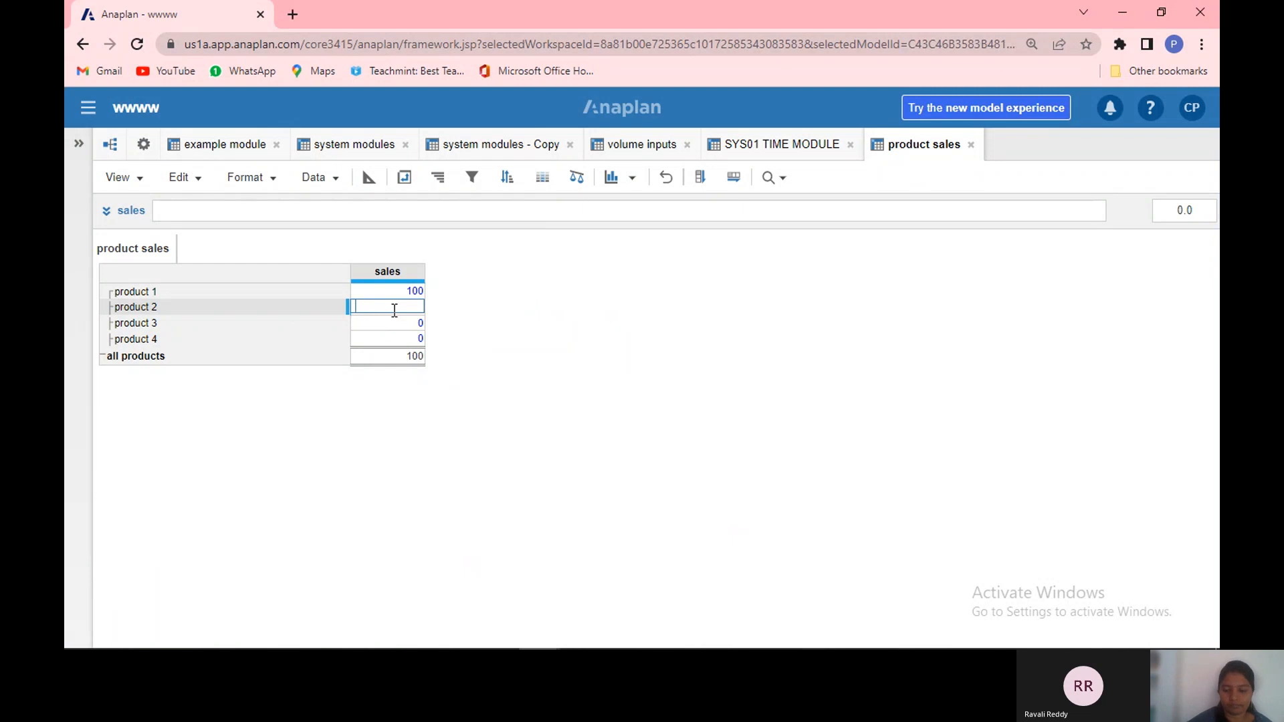
text(200)
key(Return)
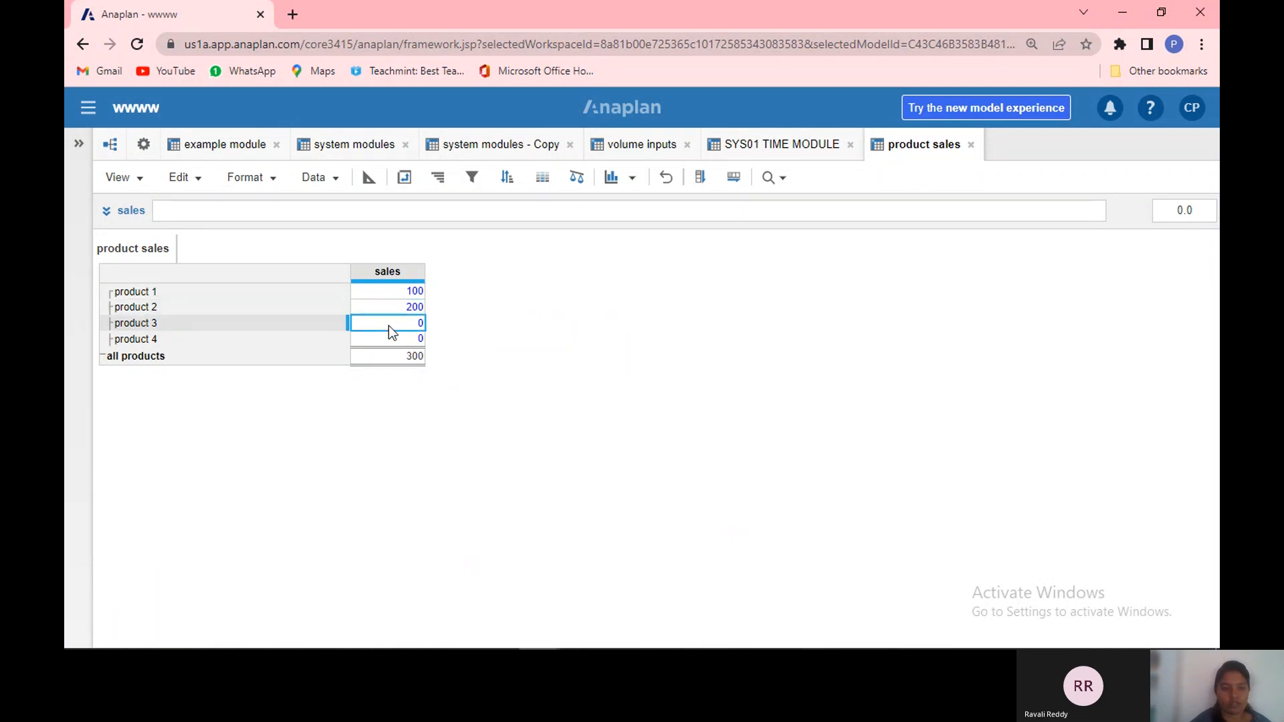
double_click(390, 325)
key(BackSpace)
text(300)
key(Return)
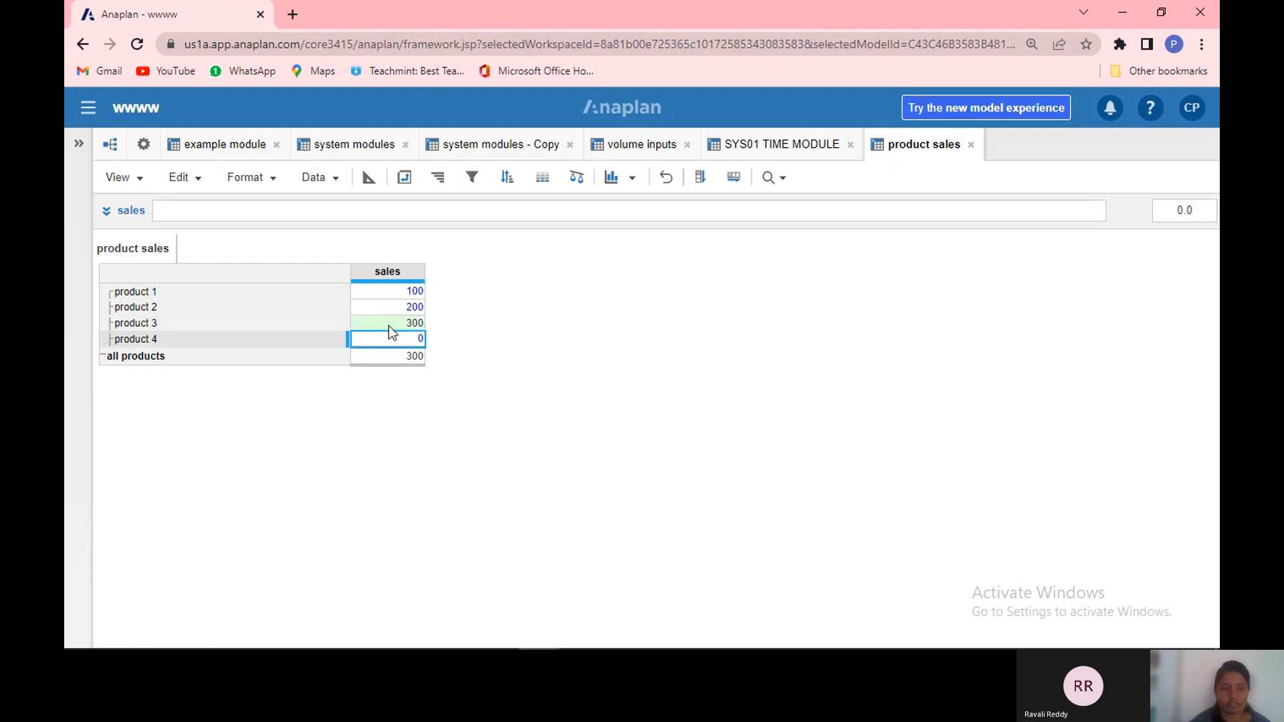
drag(388, 350, 388, 343)
double_click(388, 339)
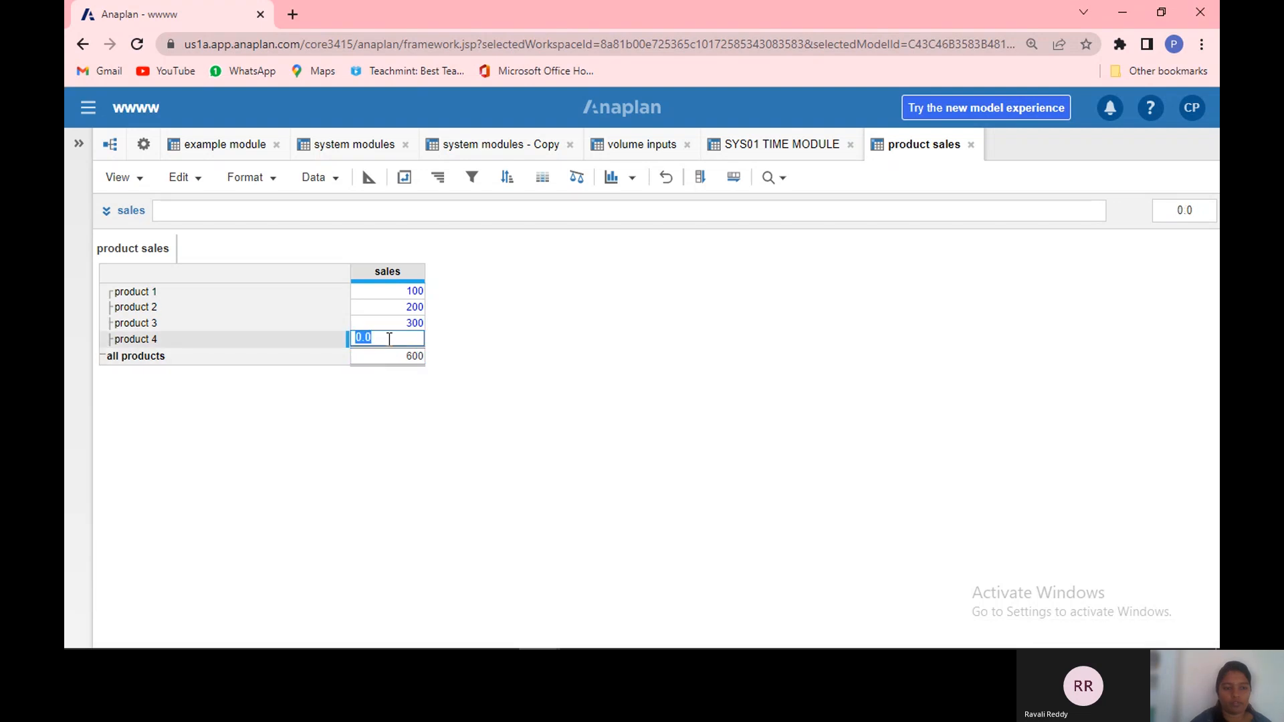
key(BackSpace)
text(400)
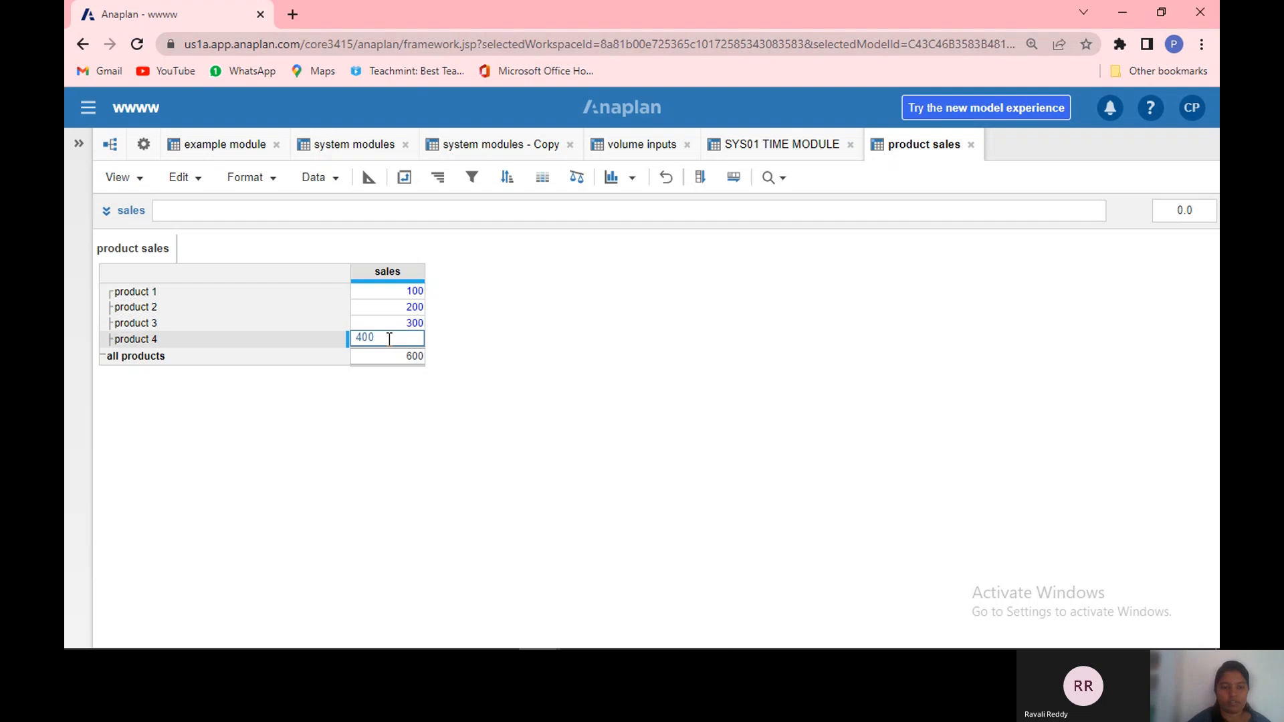
key(Return)
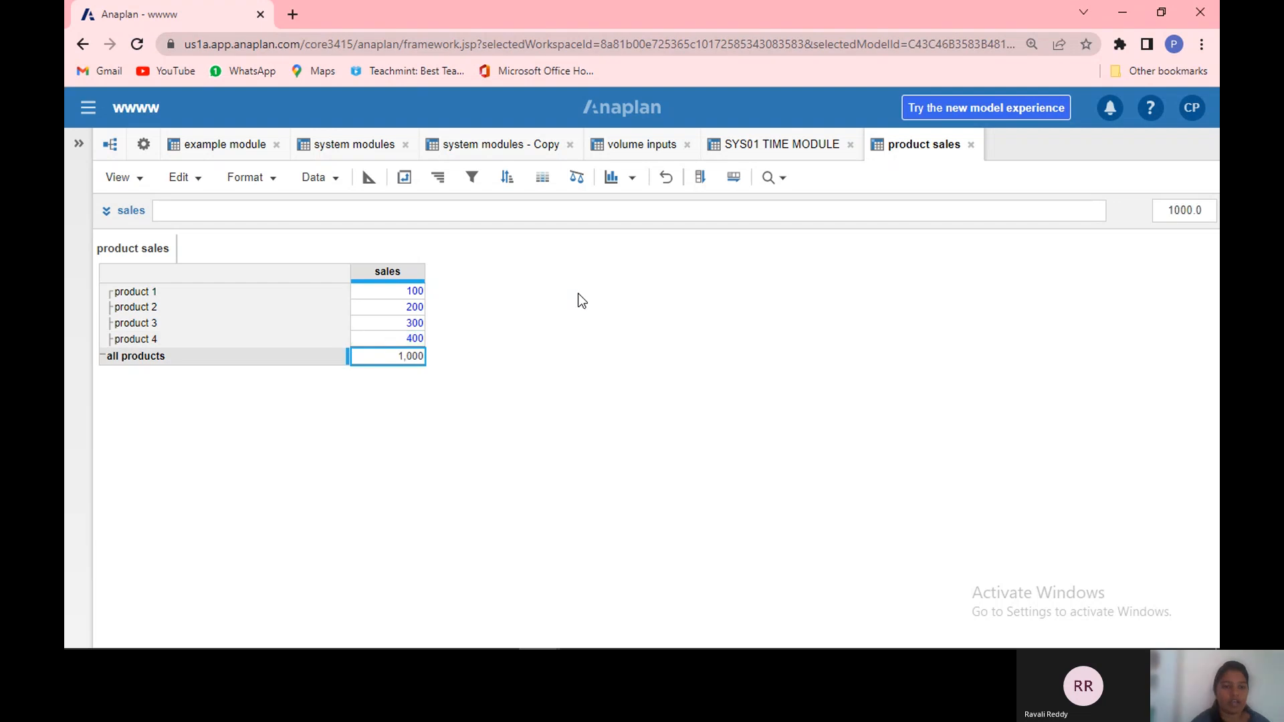
Step: Insert a new module from the model settings and name it SIZE SALES
click(144, 147)
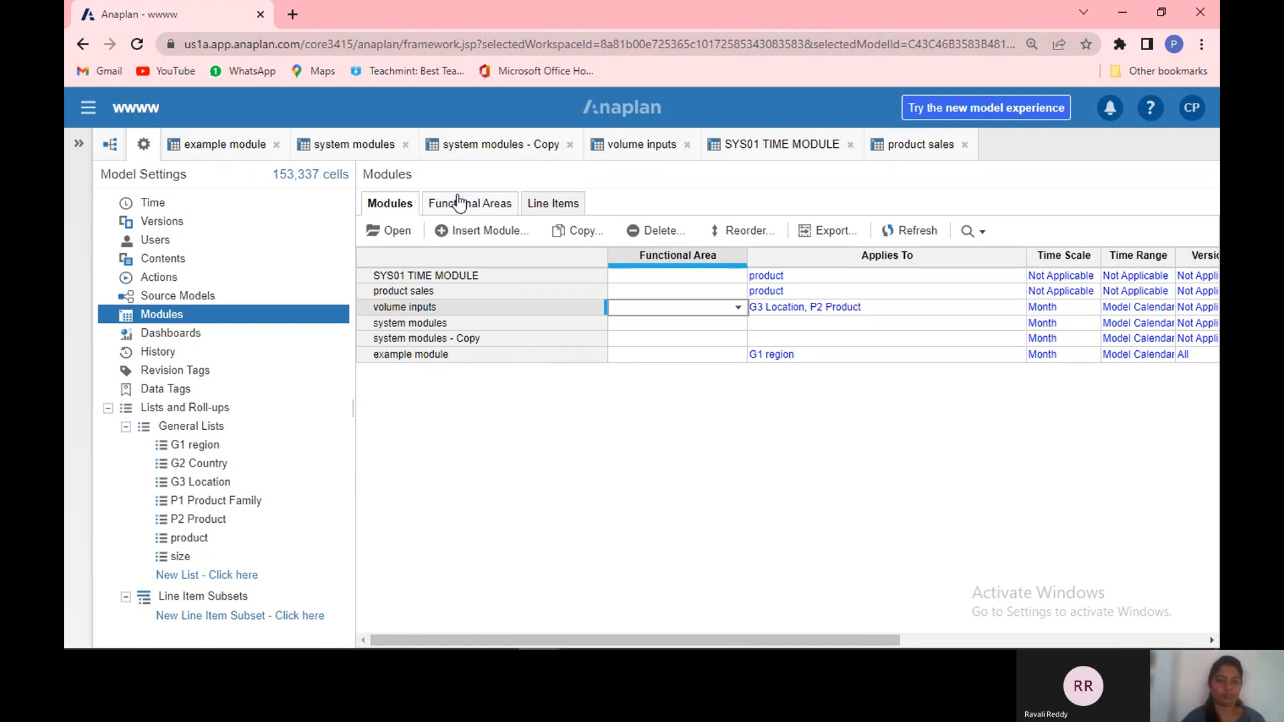
click(479, 234)
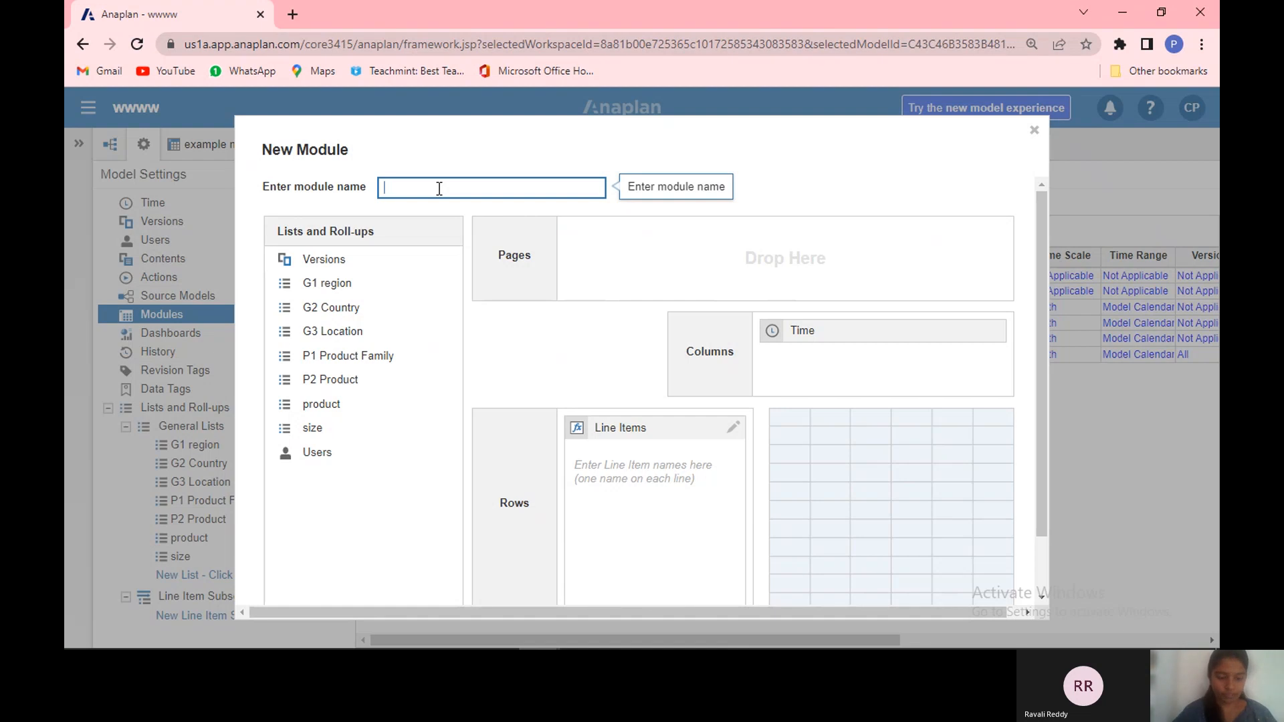
text(SALE)
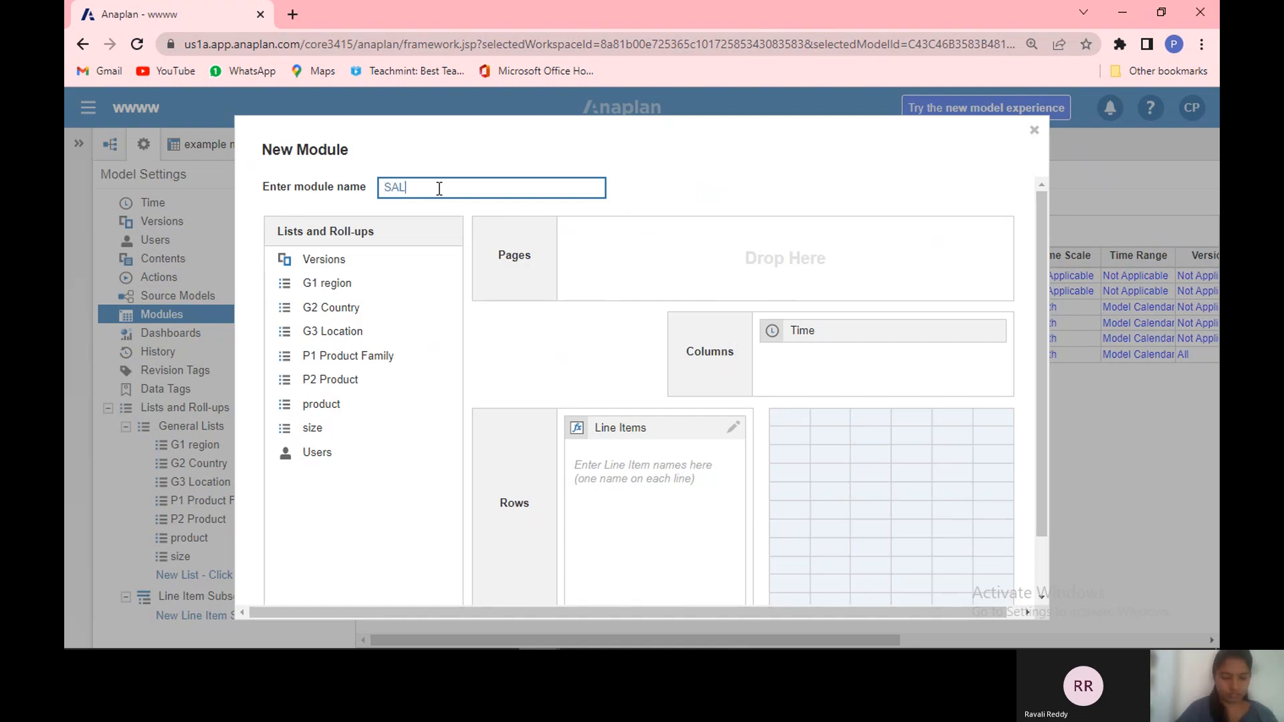
key(BackSpace)
key(BackSpace)
key(BackSpace)
key(BackSpace)
text(SIX)
key(BackSpace)
text(ZE SA)
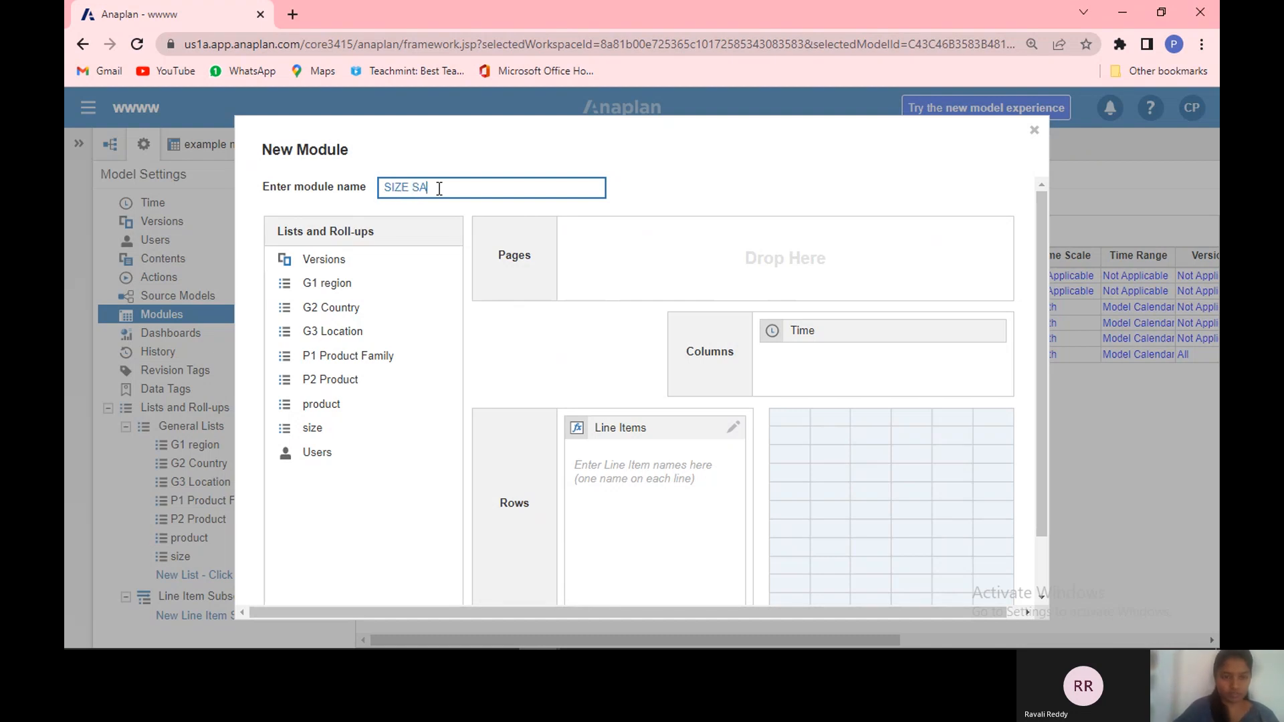
text(LES)
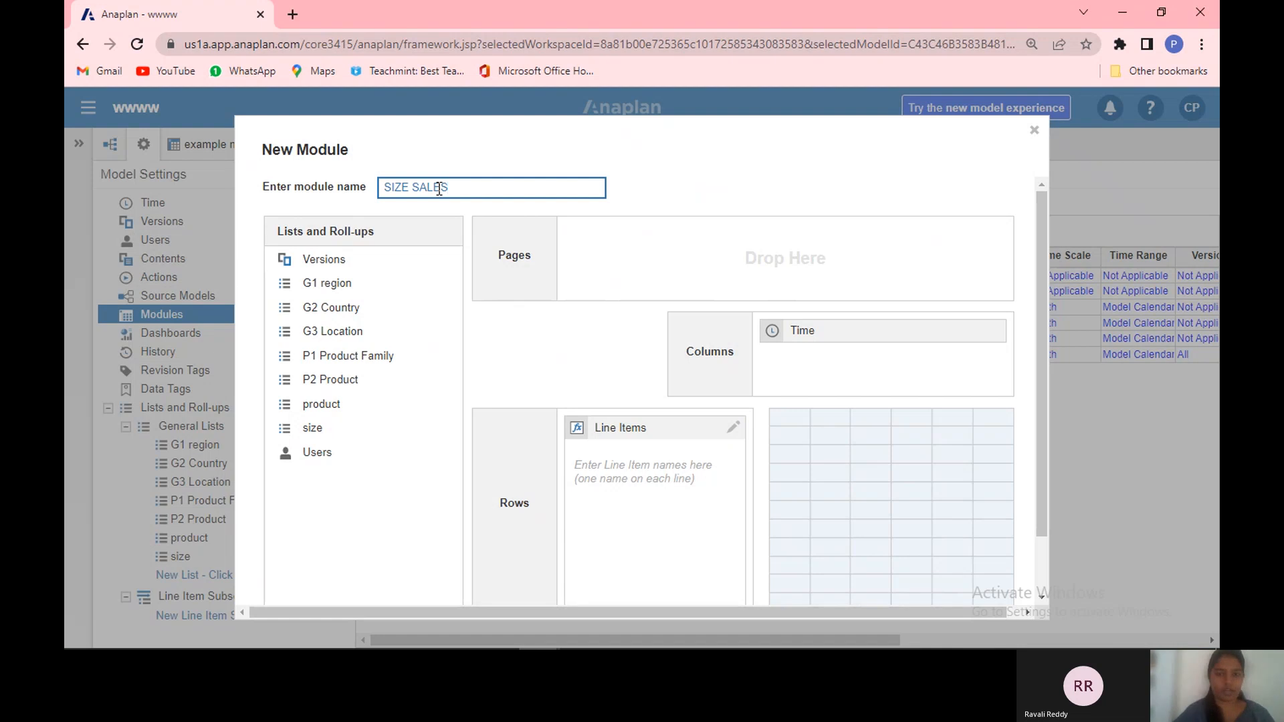
Step: Use the size list as columns instead of Time, add the line item SALES, and create the module
drag(810, 336, 834, 355)
click(609, 487)
text(SALES)
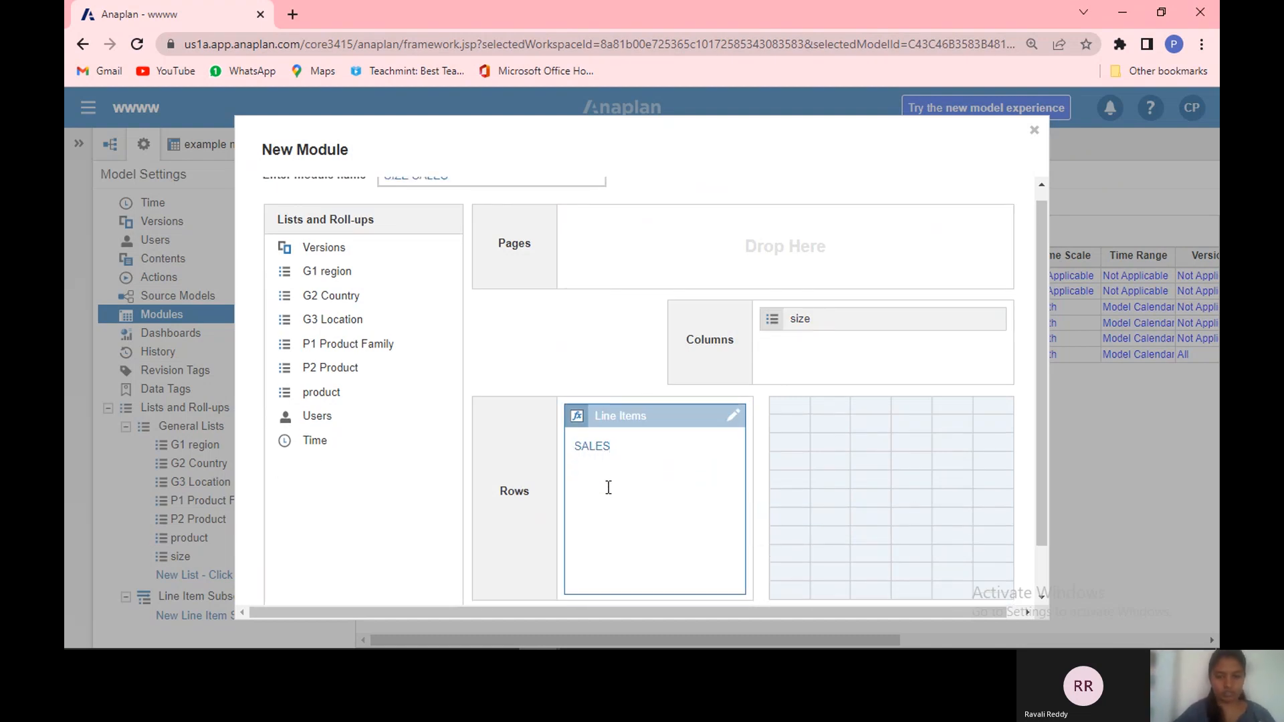
scroll(1038, 595, down, 2)
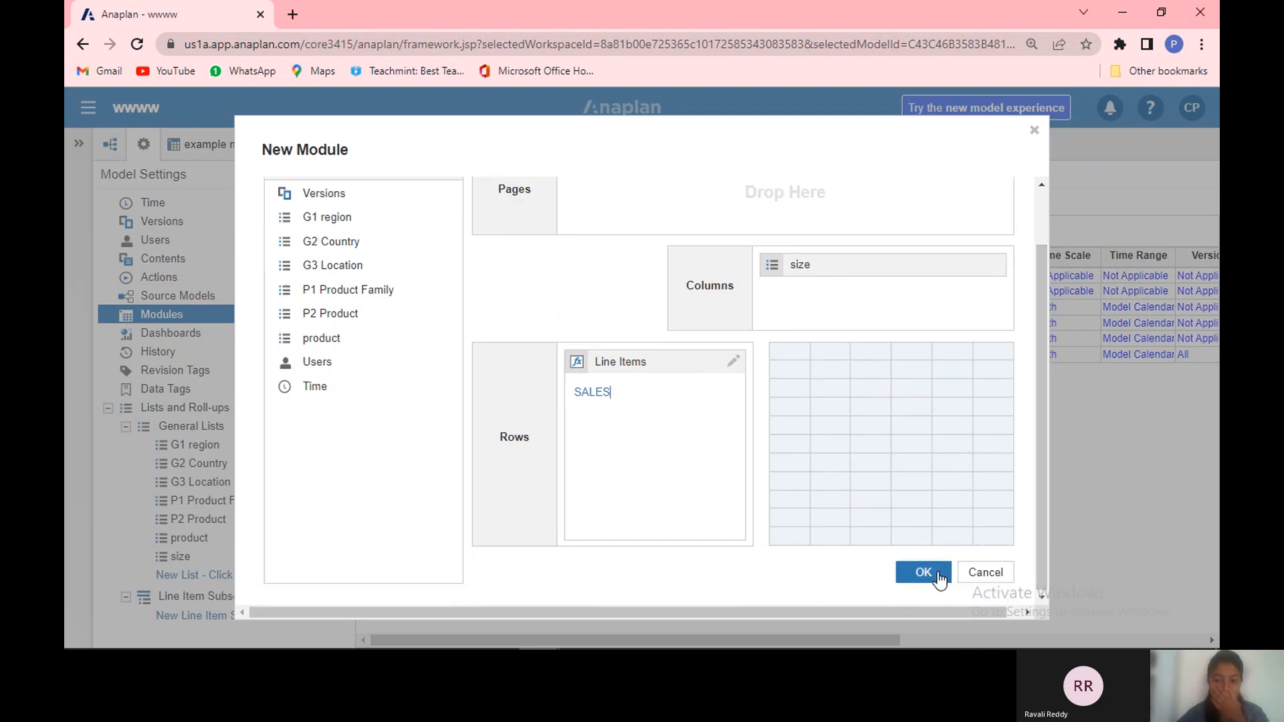
click(938, 573)
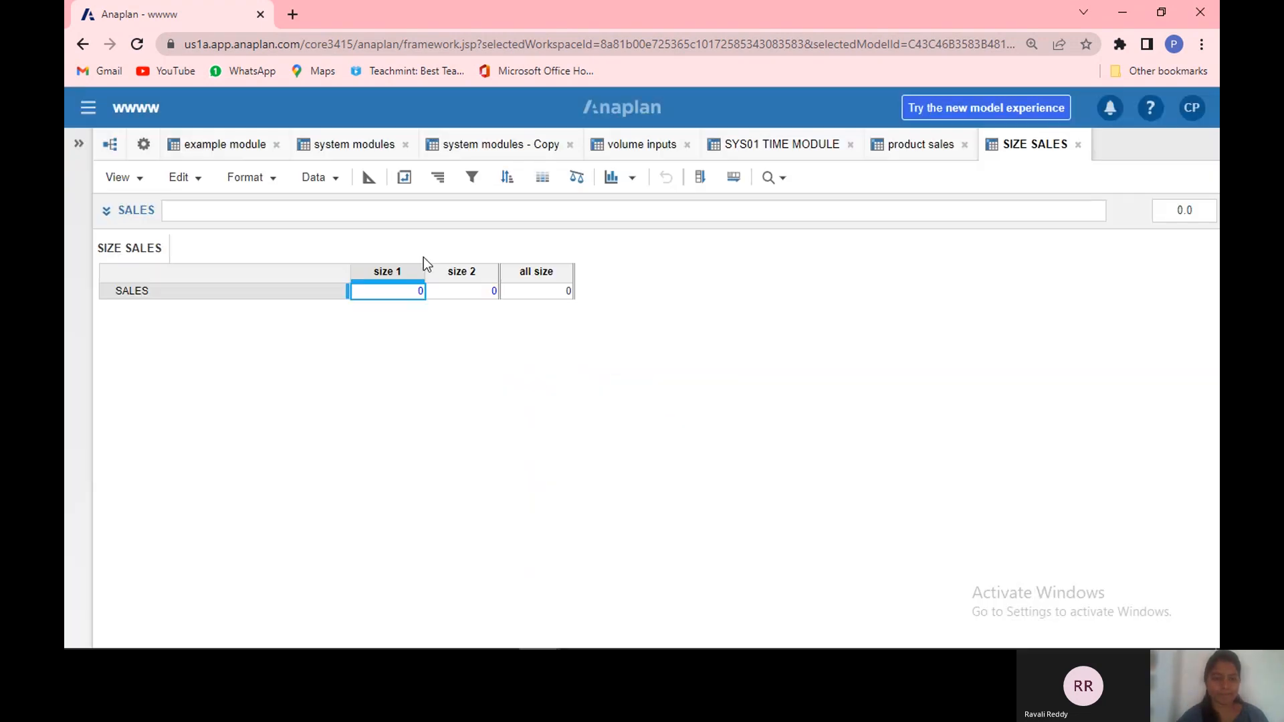
Step: Pivot the SIZE SALES module so the size list runs down the rows and the line items across the columns
click(405, 177)
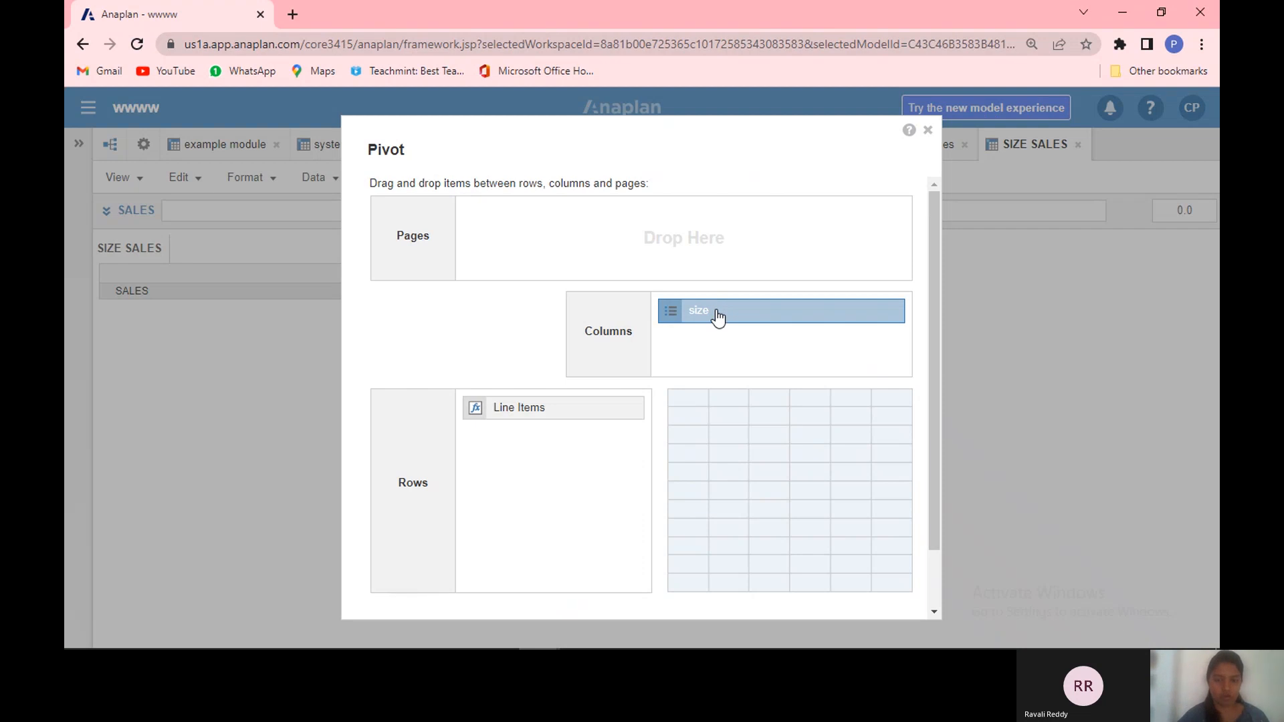
drag(718, 318, 753, 334)
scroll(934, 610, down, 2)
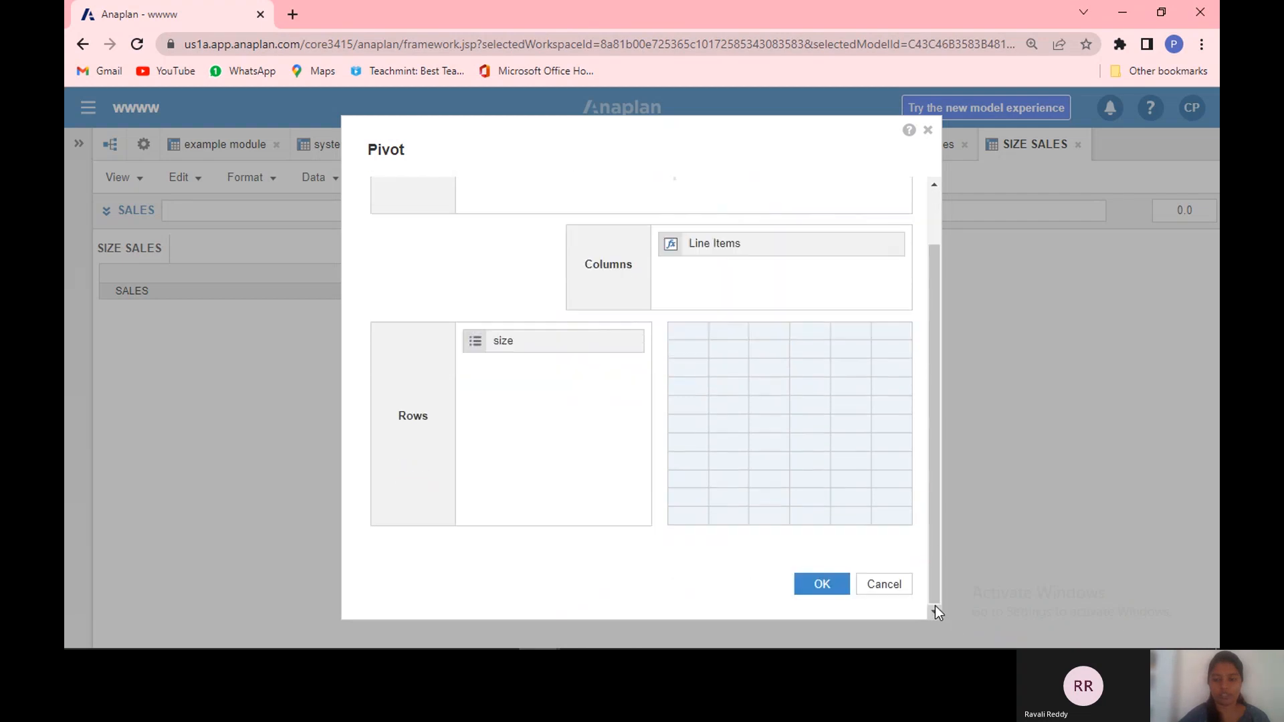
click(839, 587)
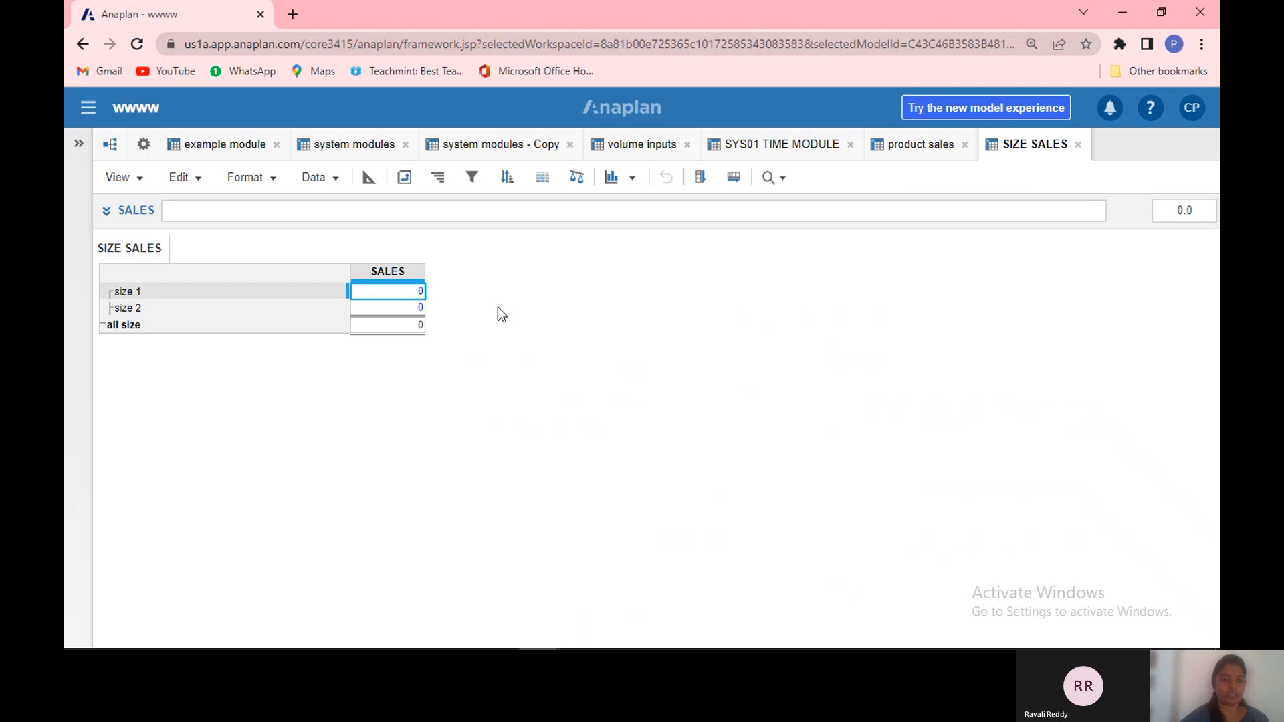
Step: Close the example module, system modules, system modules - Copy and volume inputs tabs
click(276, 145)
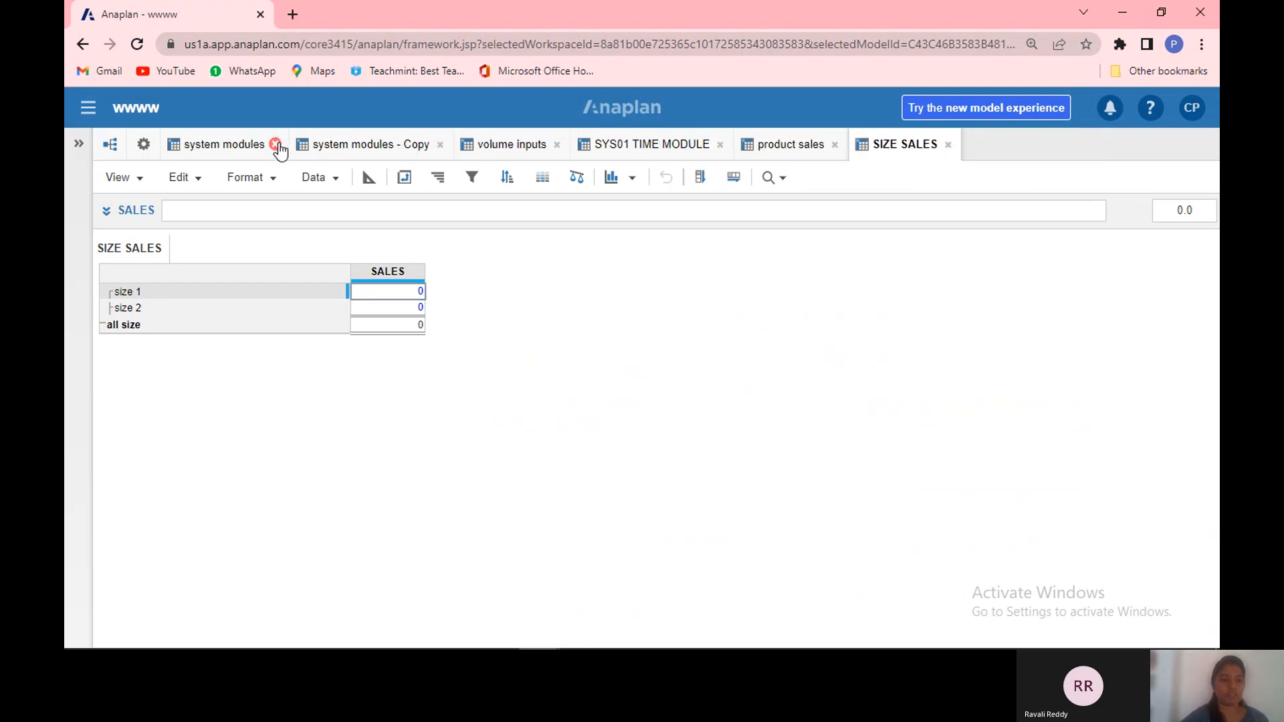
click(275, 145)
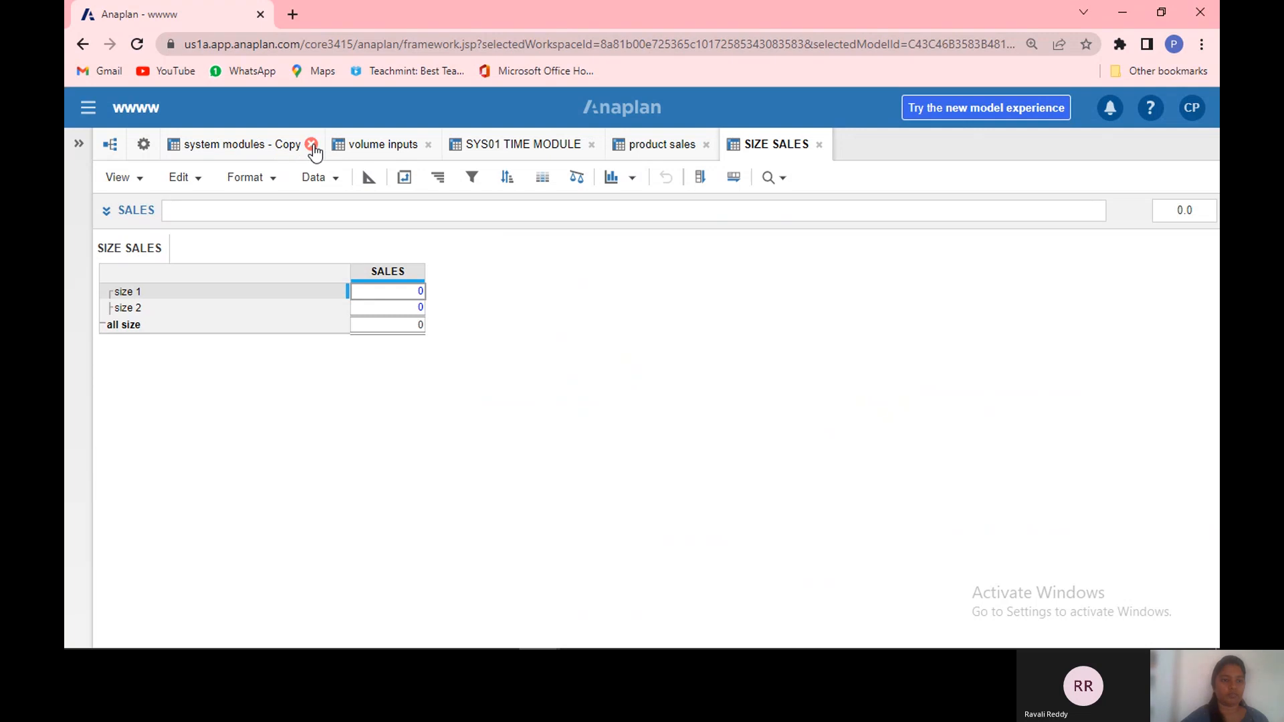
click(310, 144)
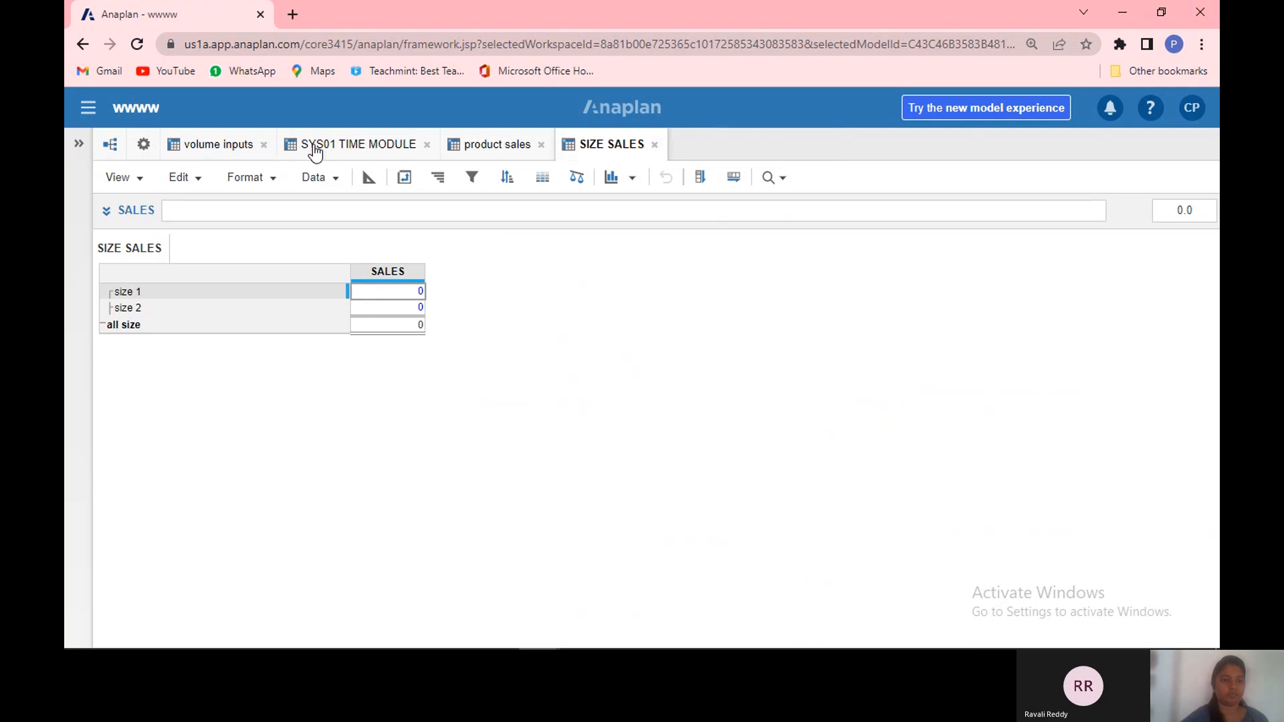
click(264, 146)
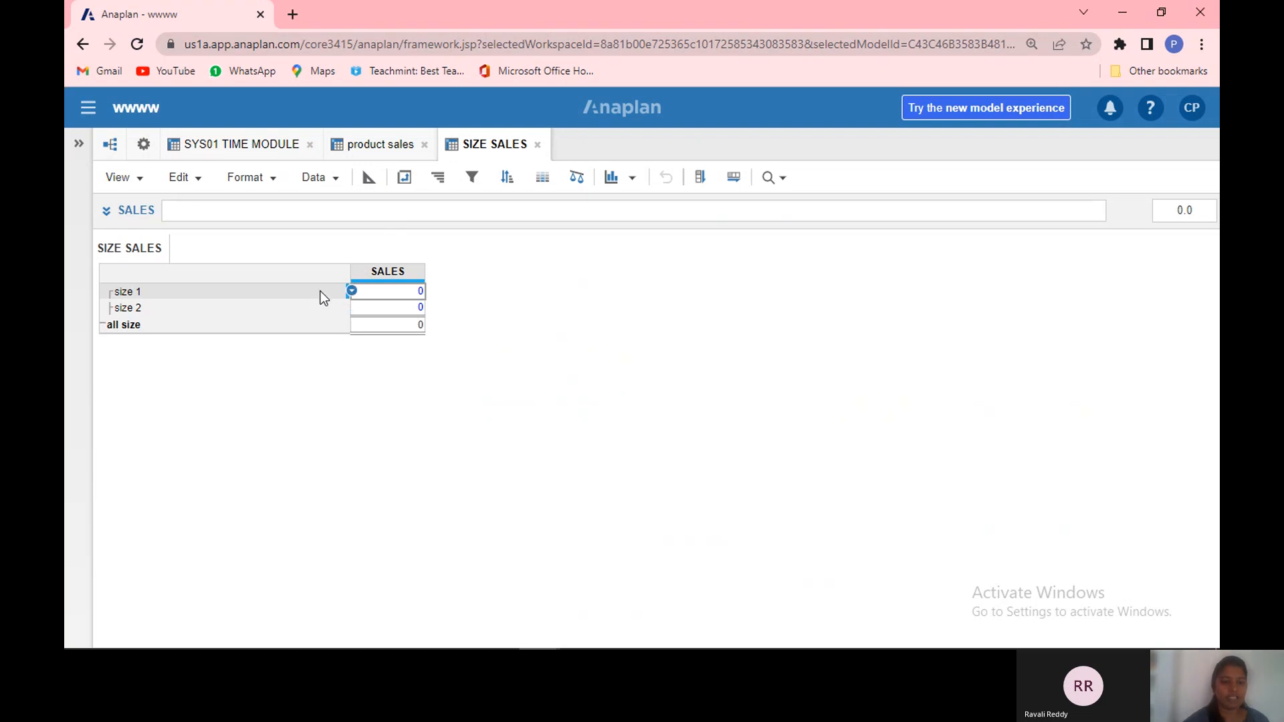
Step: Give the SIZE SALES line item SALES the formula product sales.sales[SUM: 'SYS01 TIME MODULE'.size]
click(382, 152)
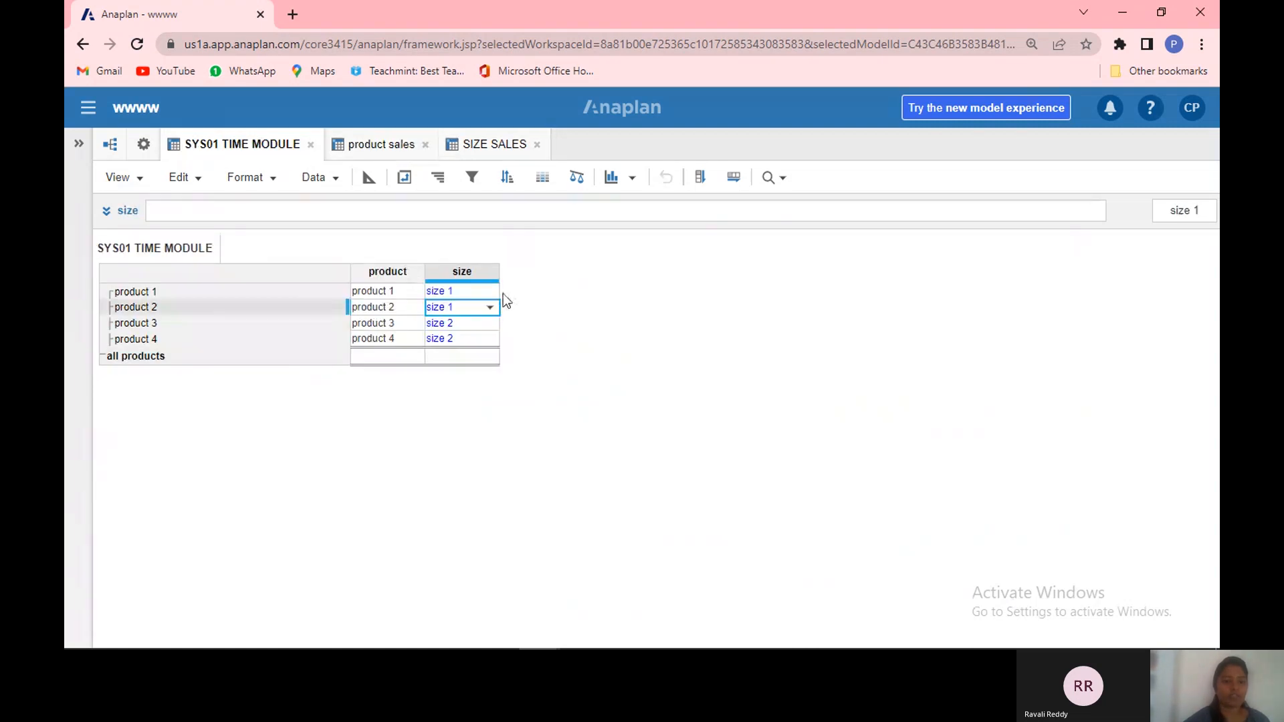
click(380, 146)
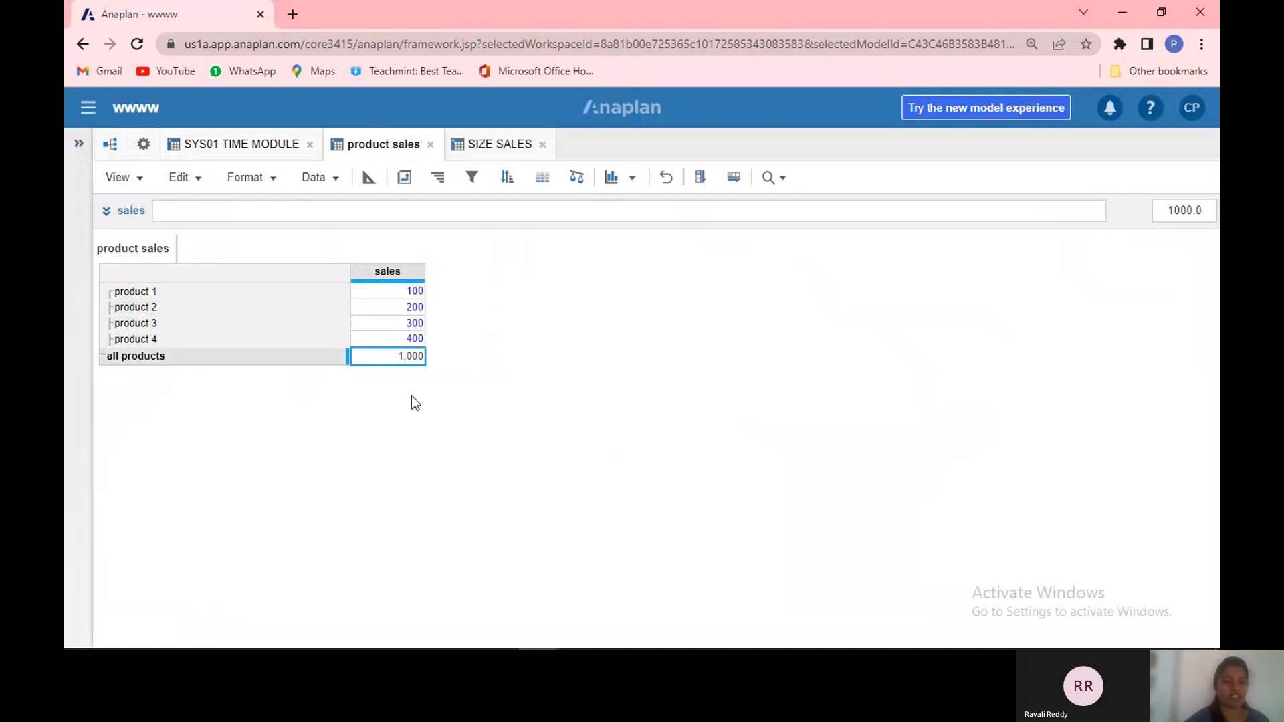
click(503, 148)
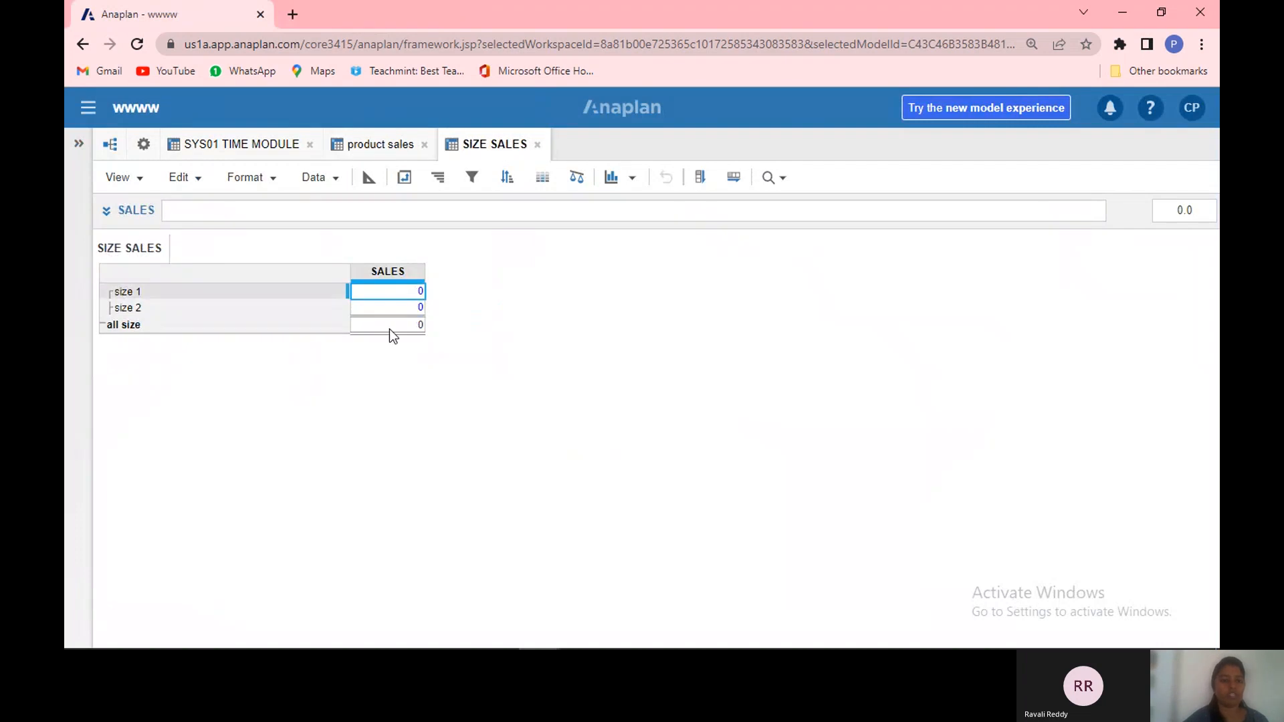
click(385, 273)
click(294, 210)
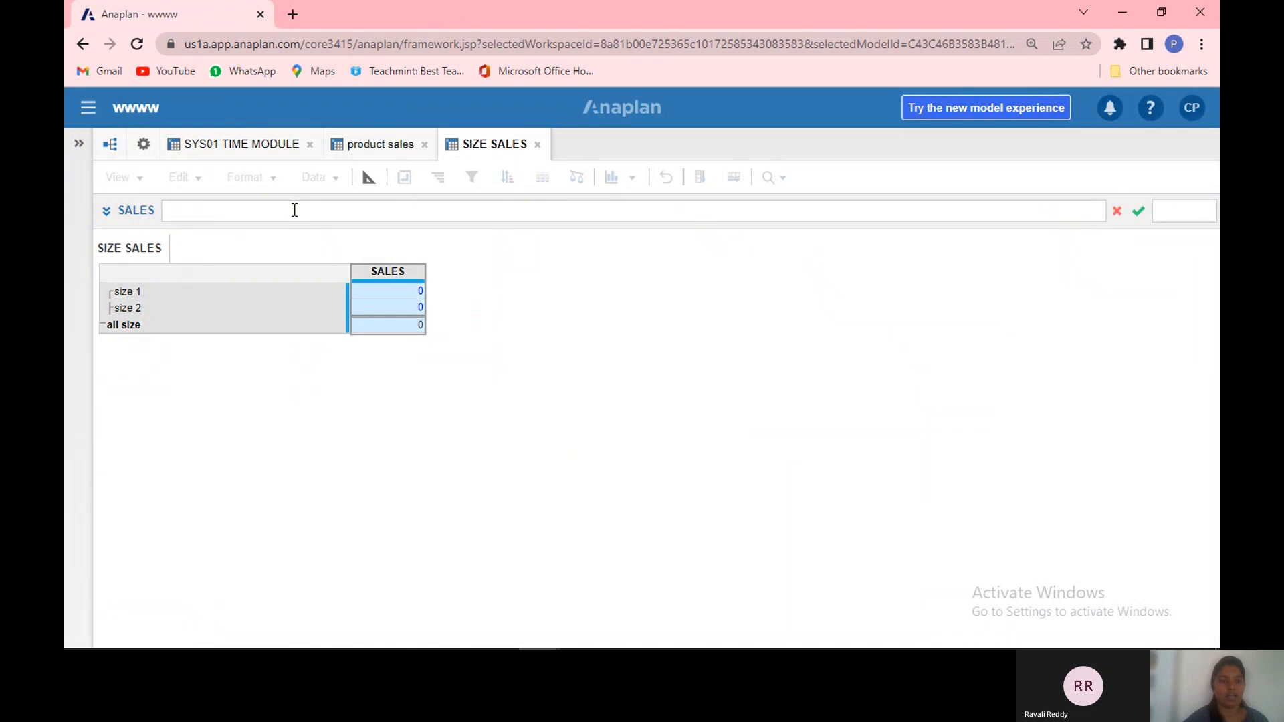
click(402, 155)
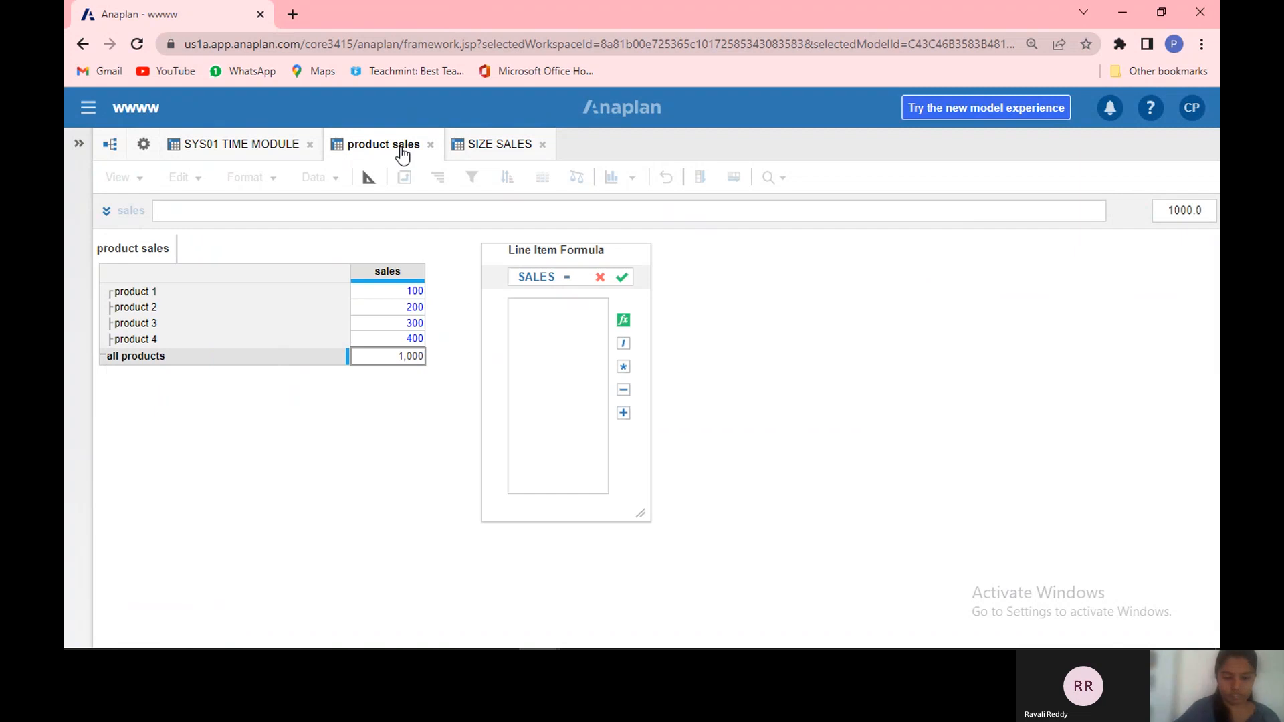
click(403, 269)
text([SUM)
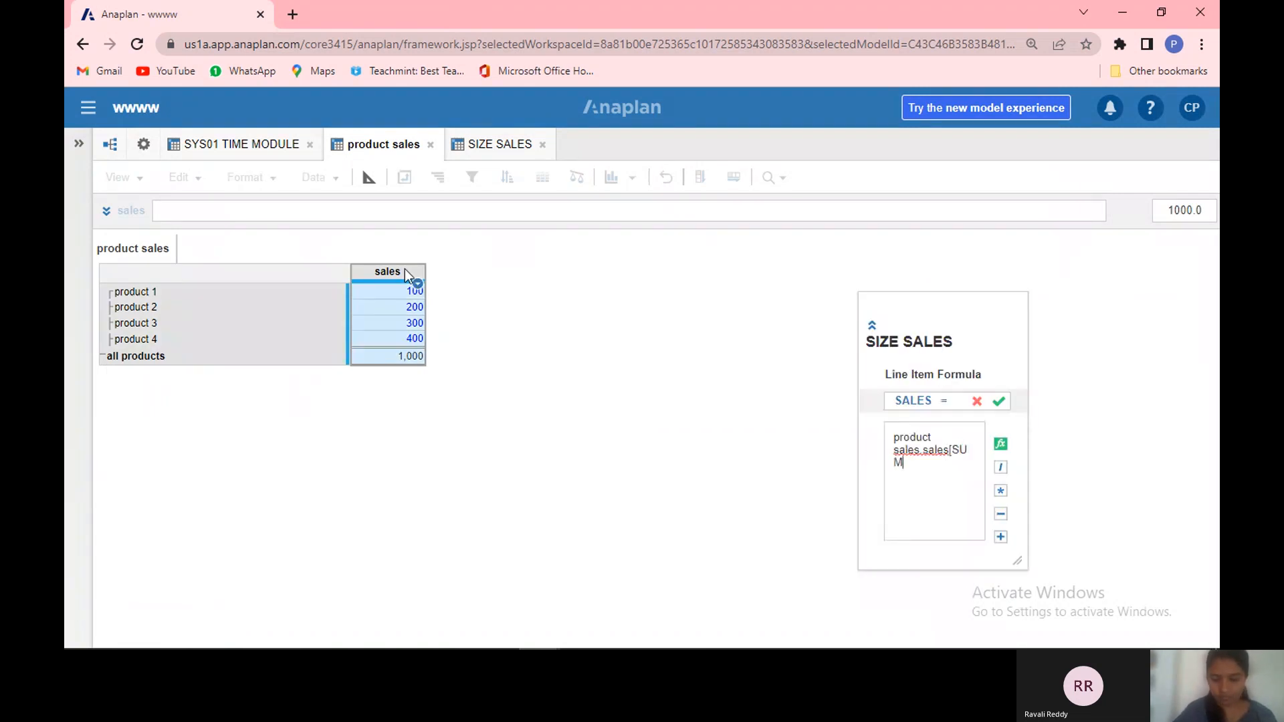
text(:)
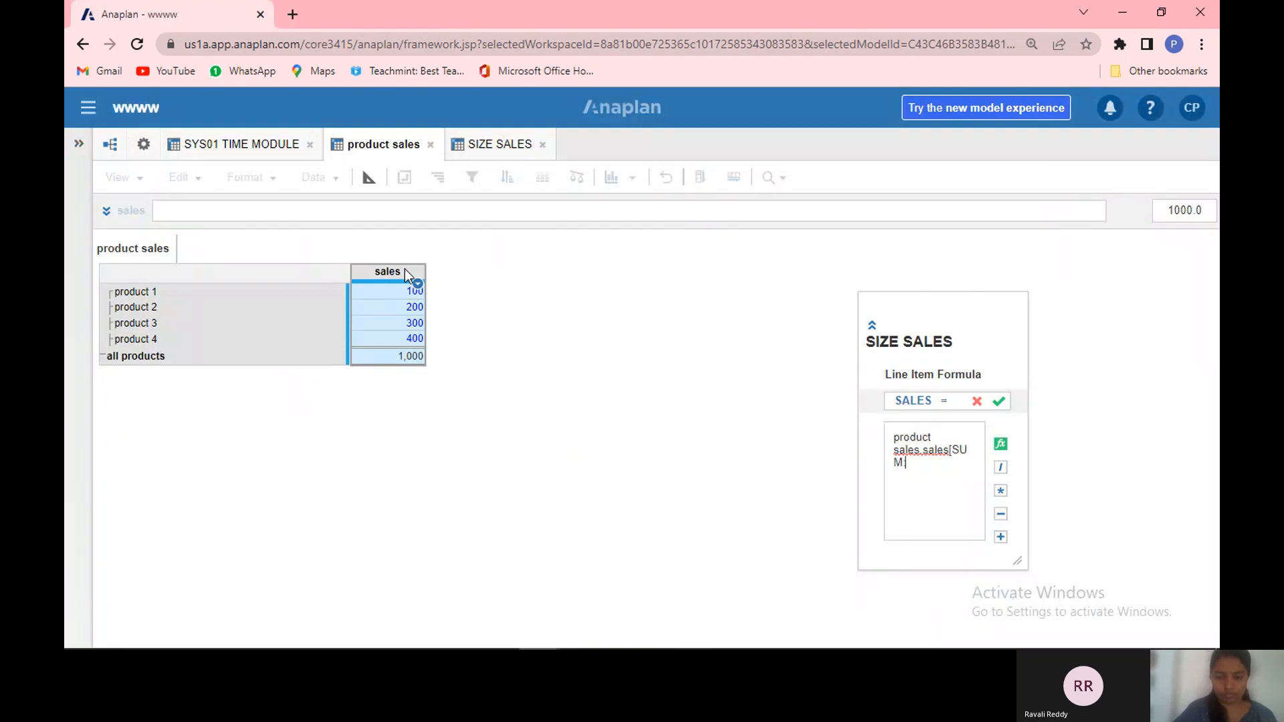
click(248, 145)
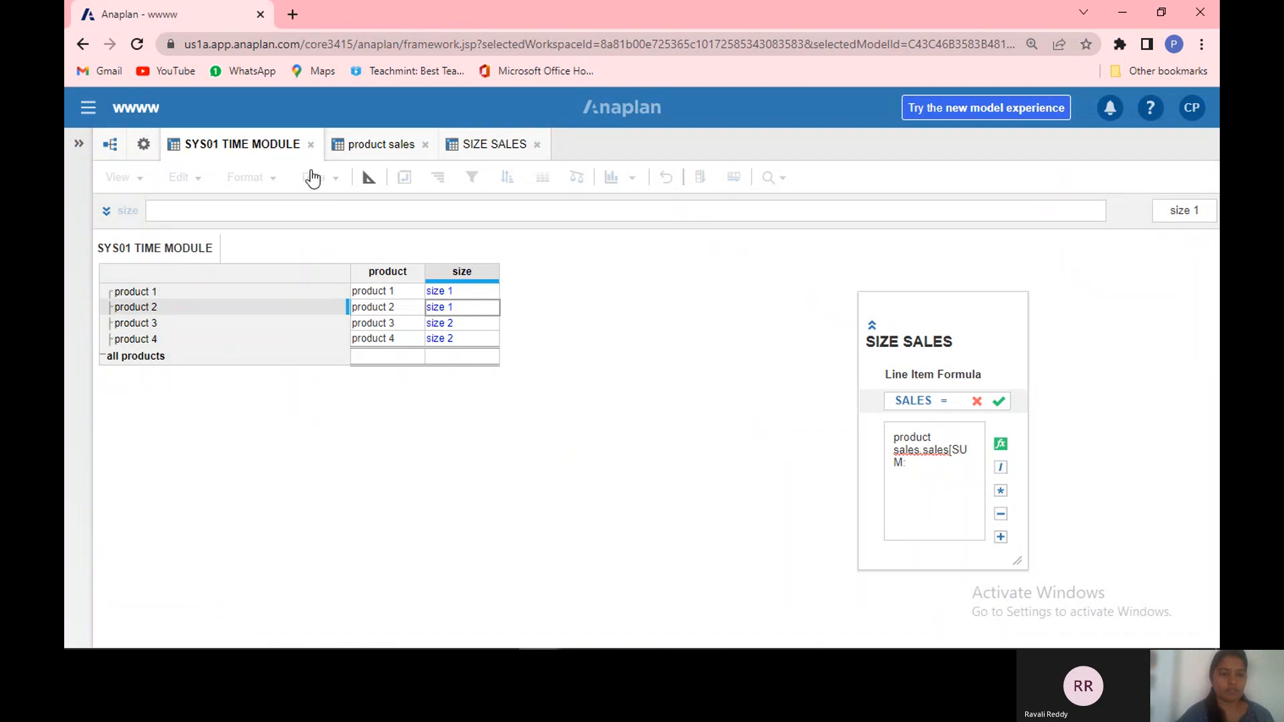
click(484, 275)
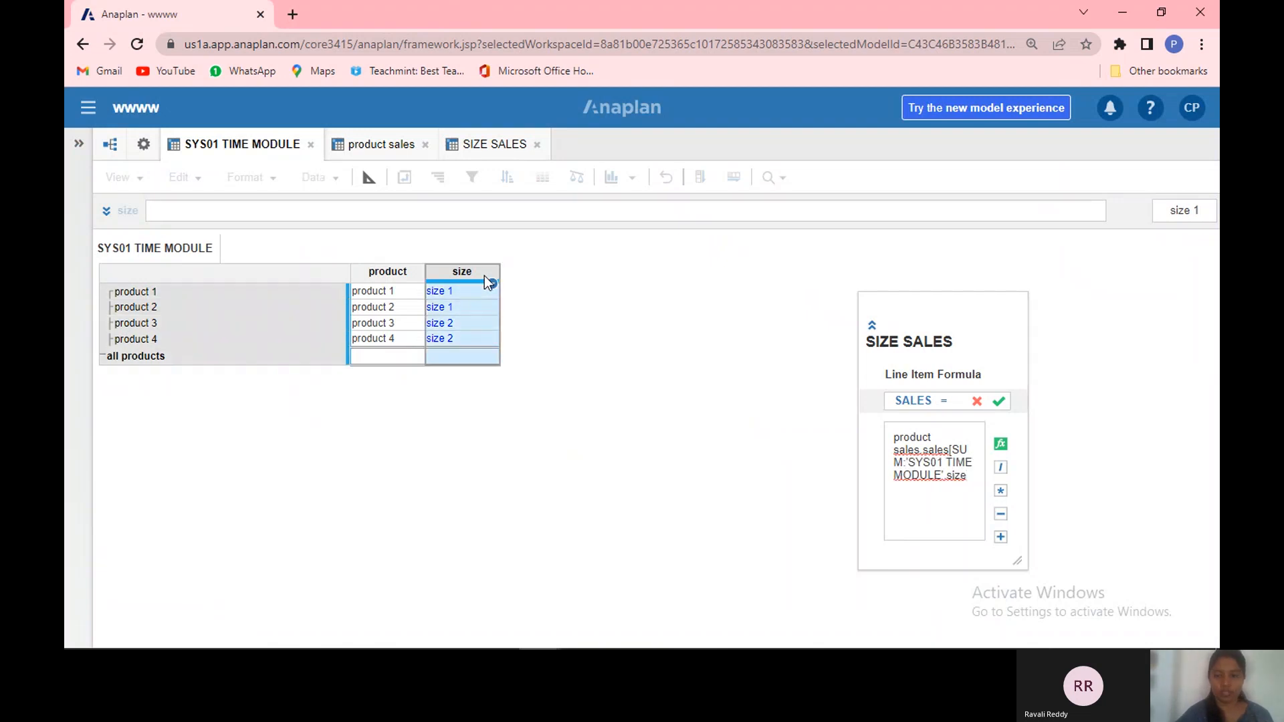
text(])
key(Return)
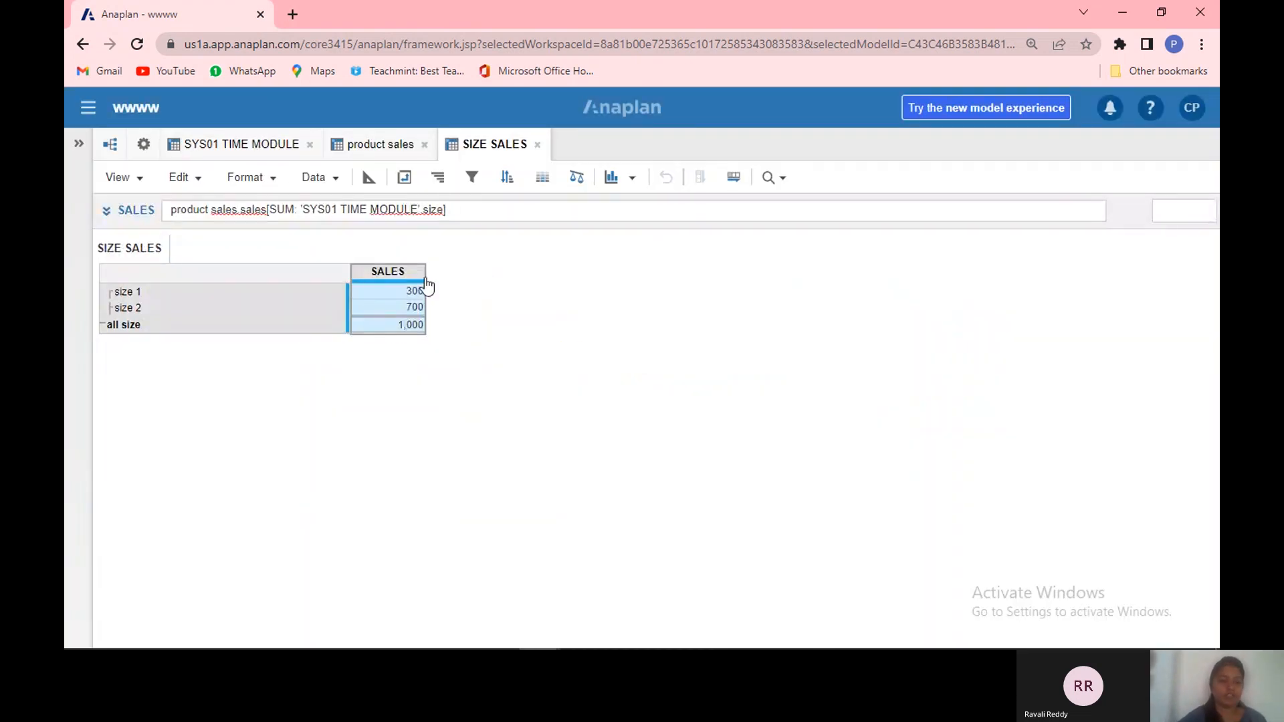
Step: Compare the SIZE SALES results with the practical sum function example slide in the presentation
click(394, 294)
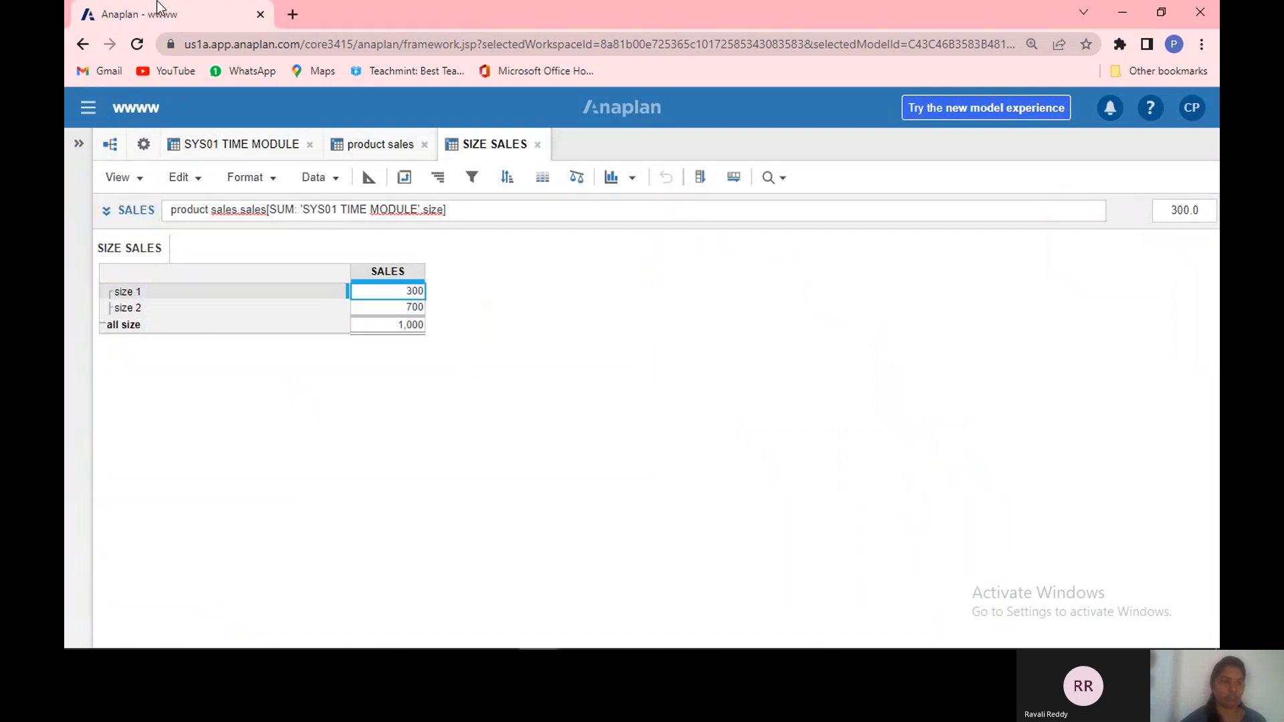
key(alt+Tab)
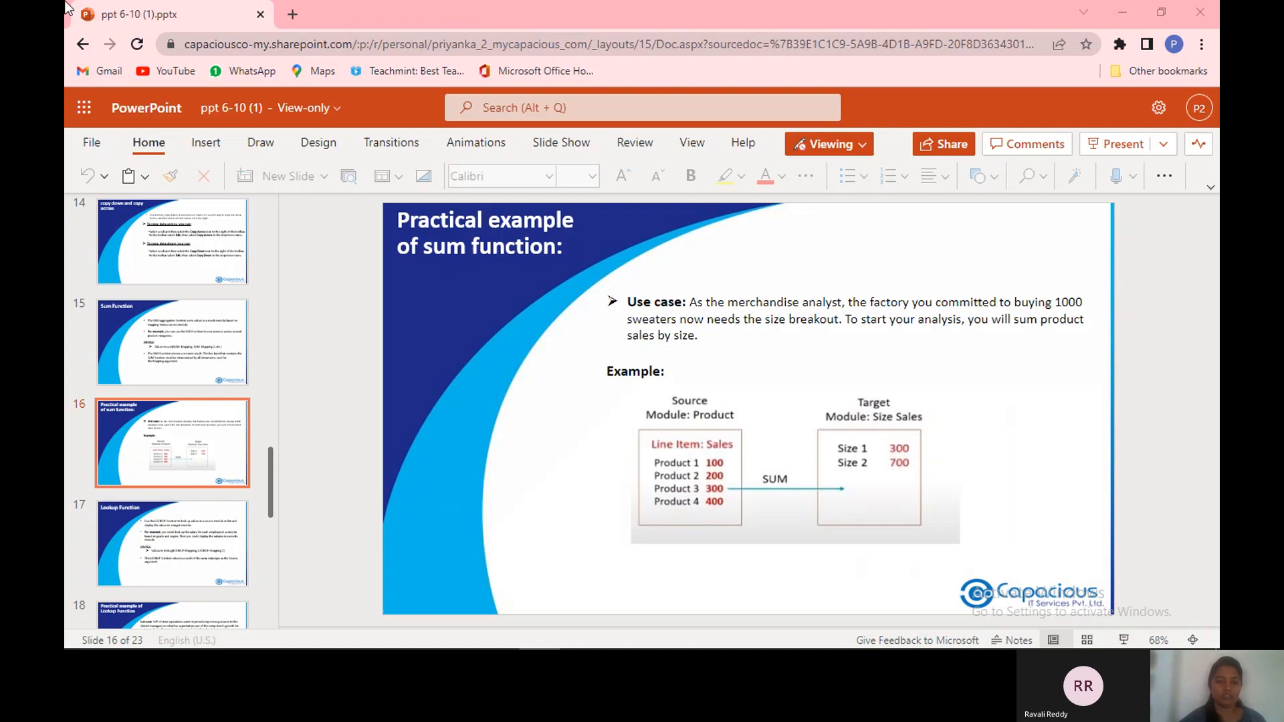
key(alt+Tab)
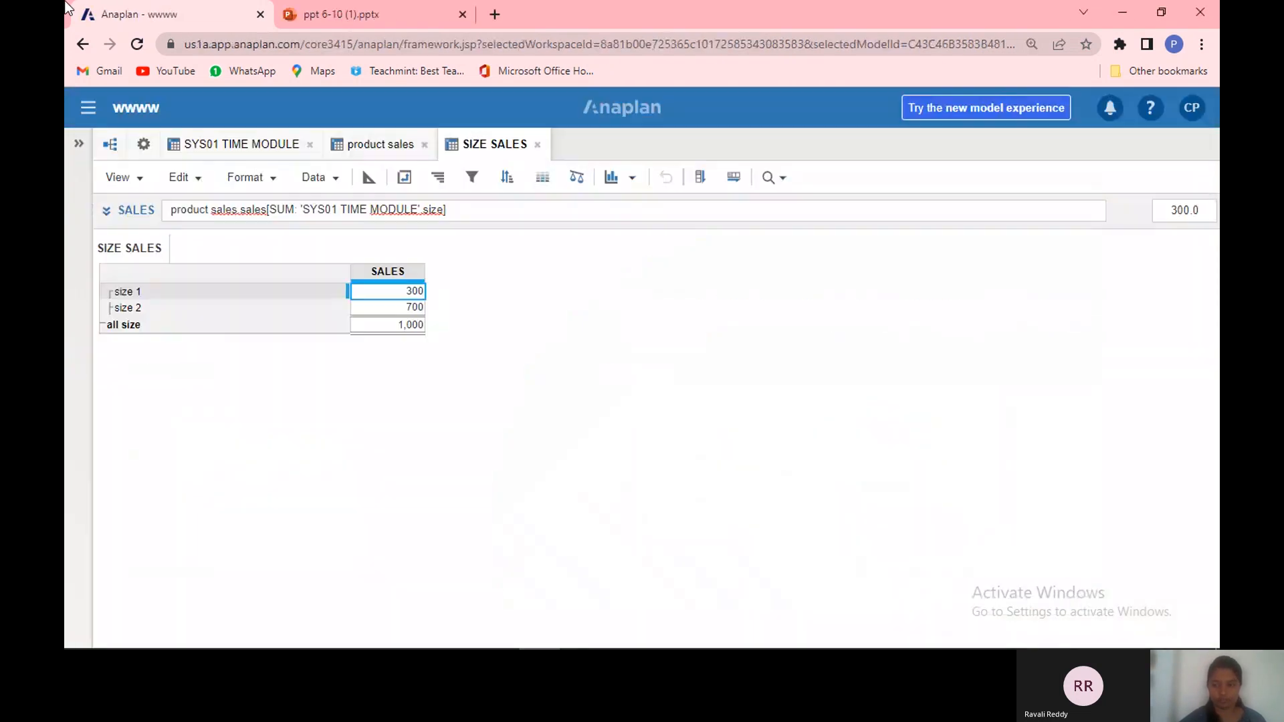
drag(583, 324, 910, 321)
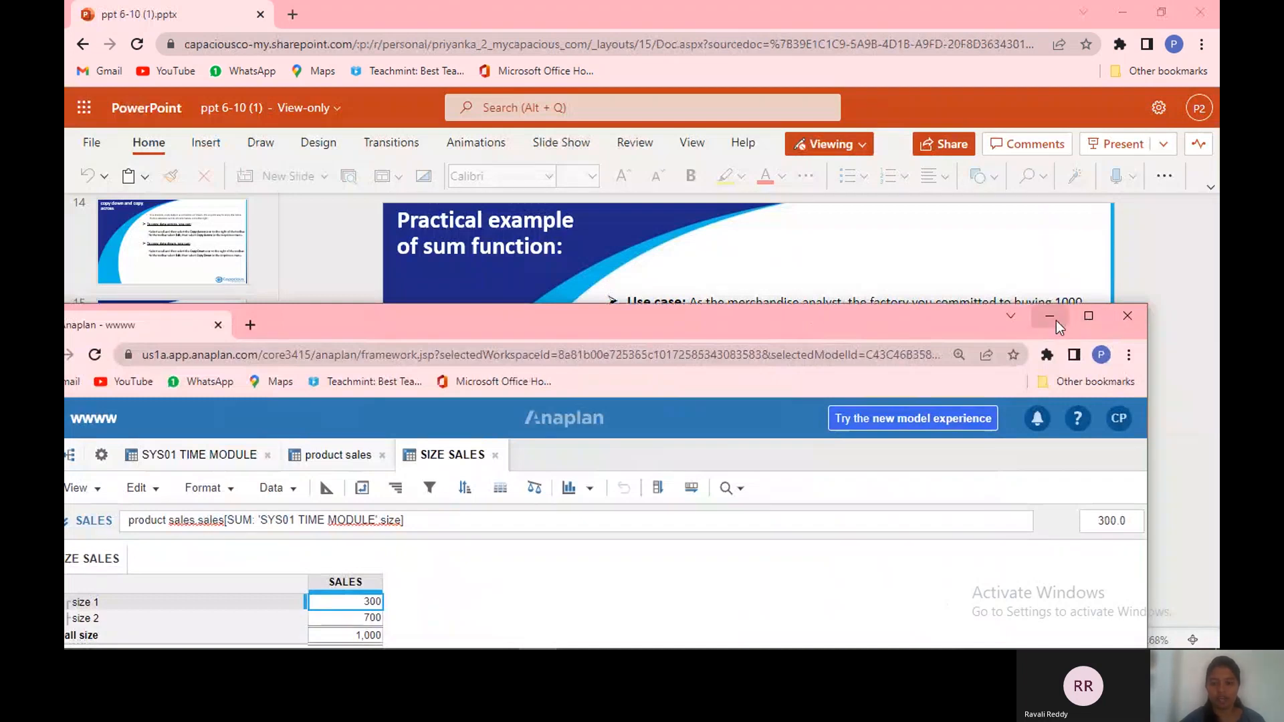
click(1055, 320)
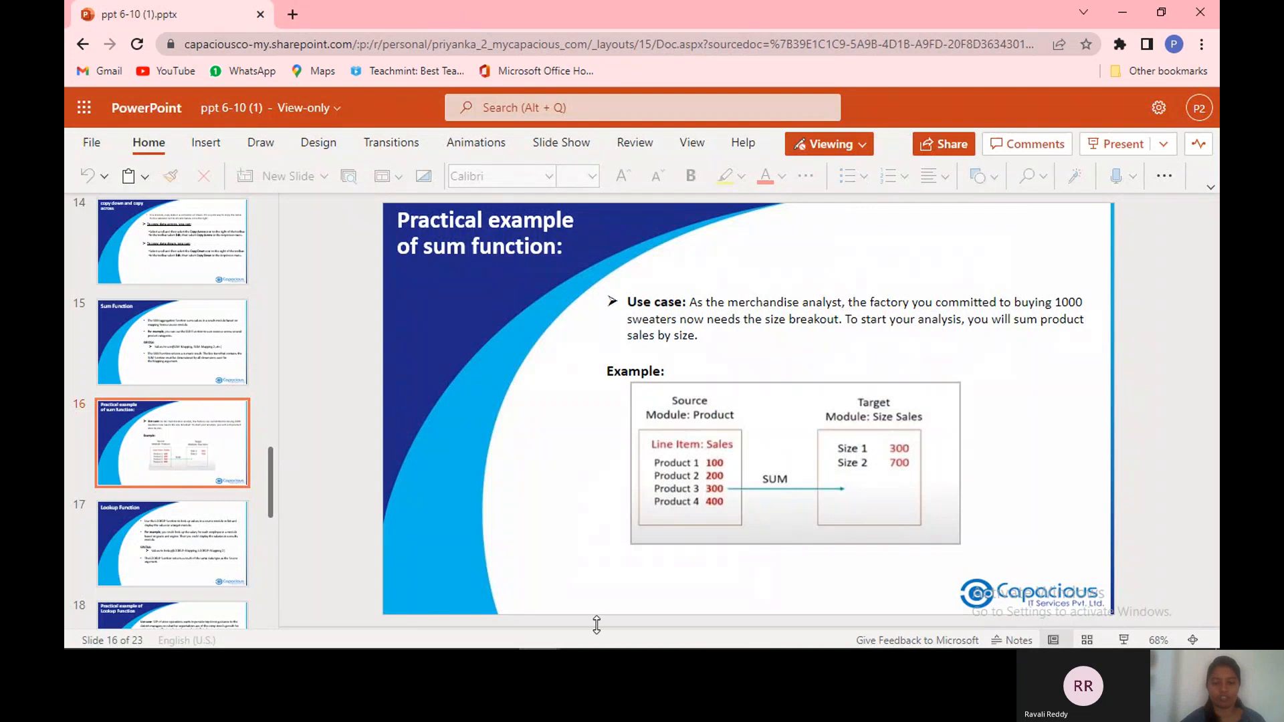
Step: Restore the Anaplan window to full size, then open the Lookup Function slide in the presentation tab
mouse_move(561, 640)
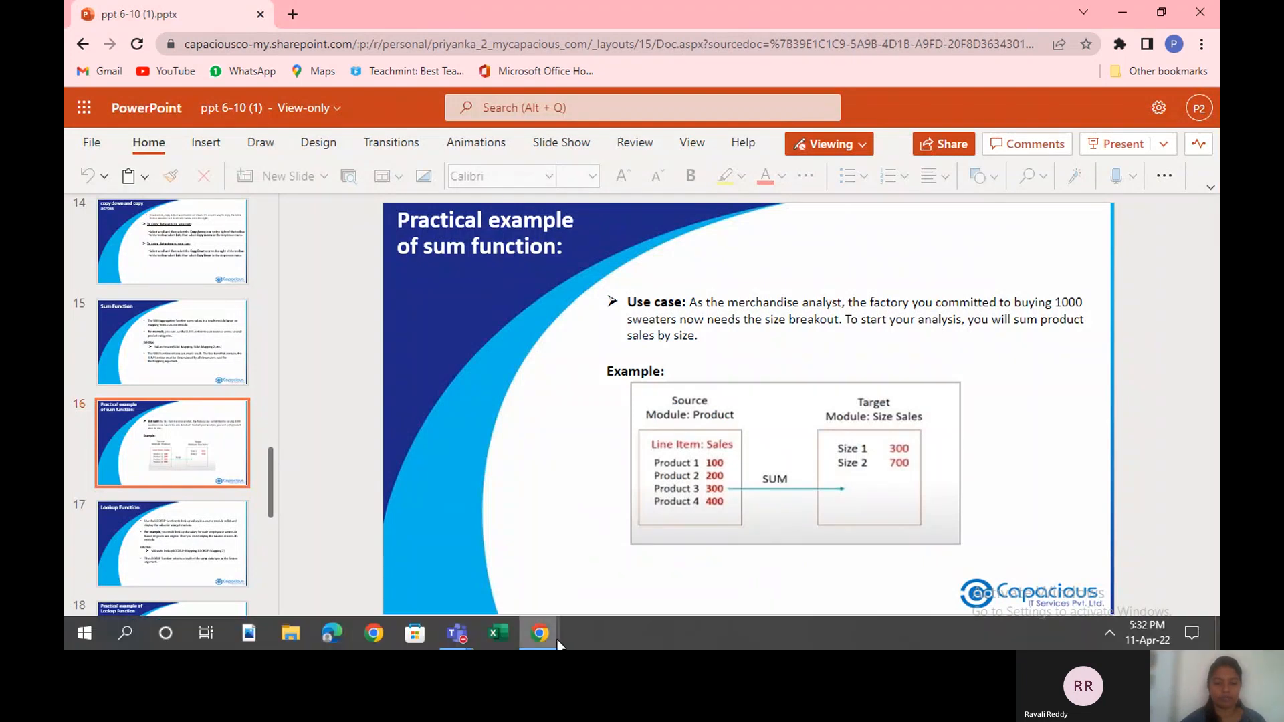
click(559, 640)
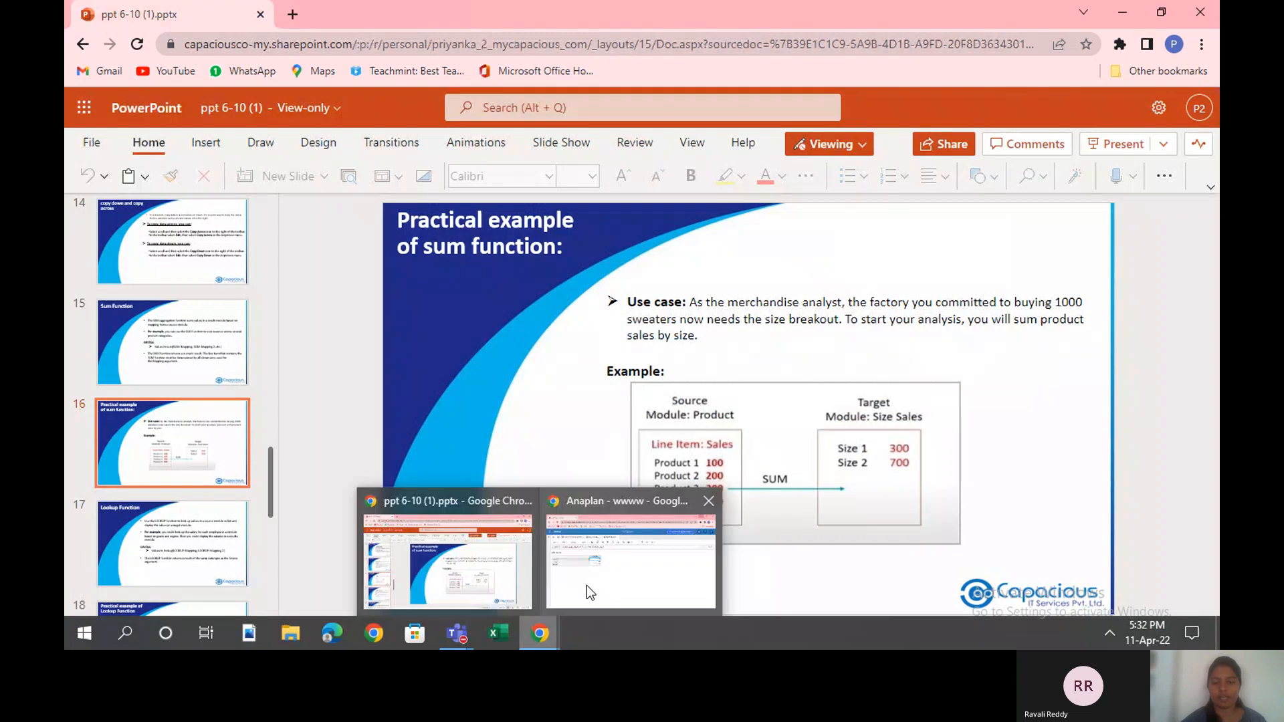
mouse_move(587, 585)
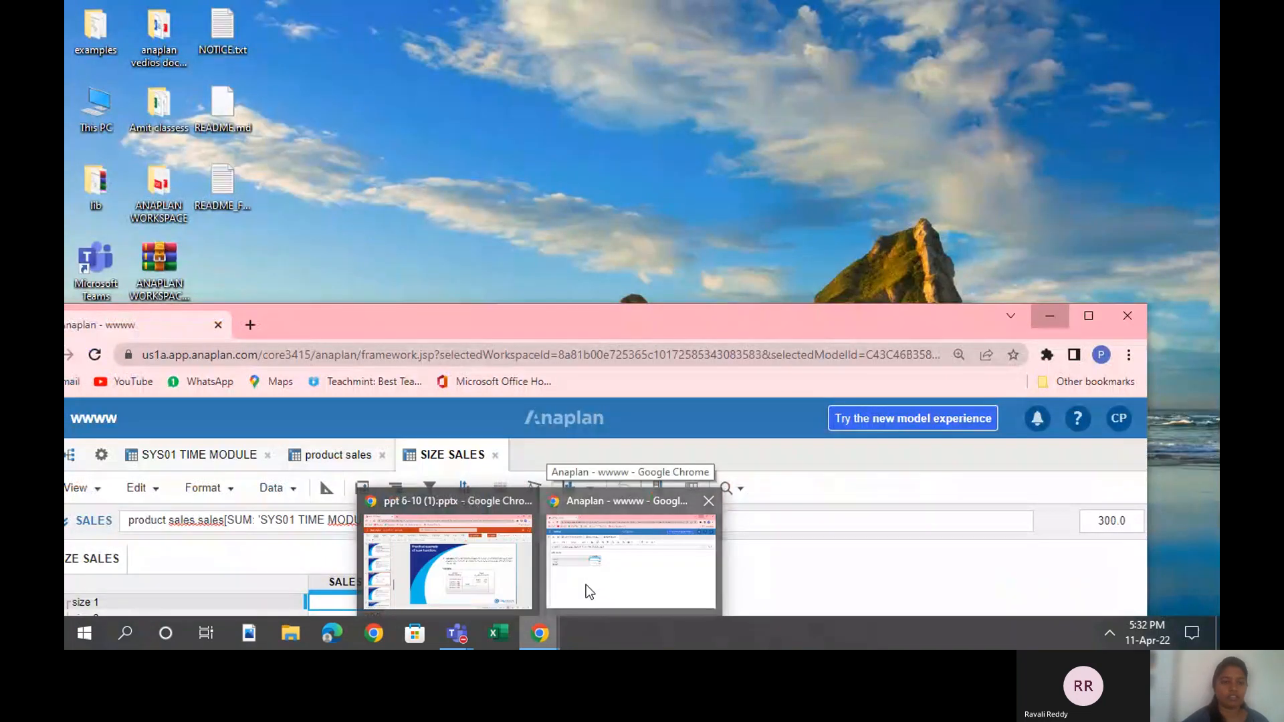
click(586, 584)
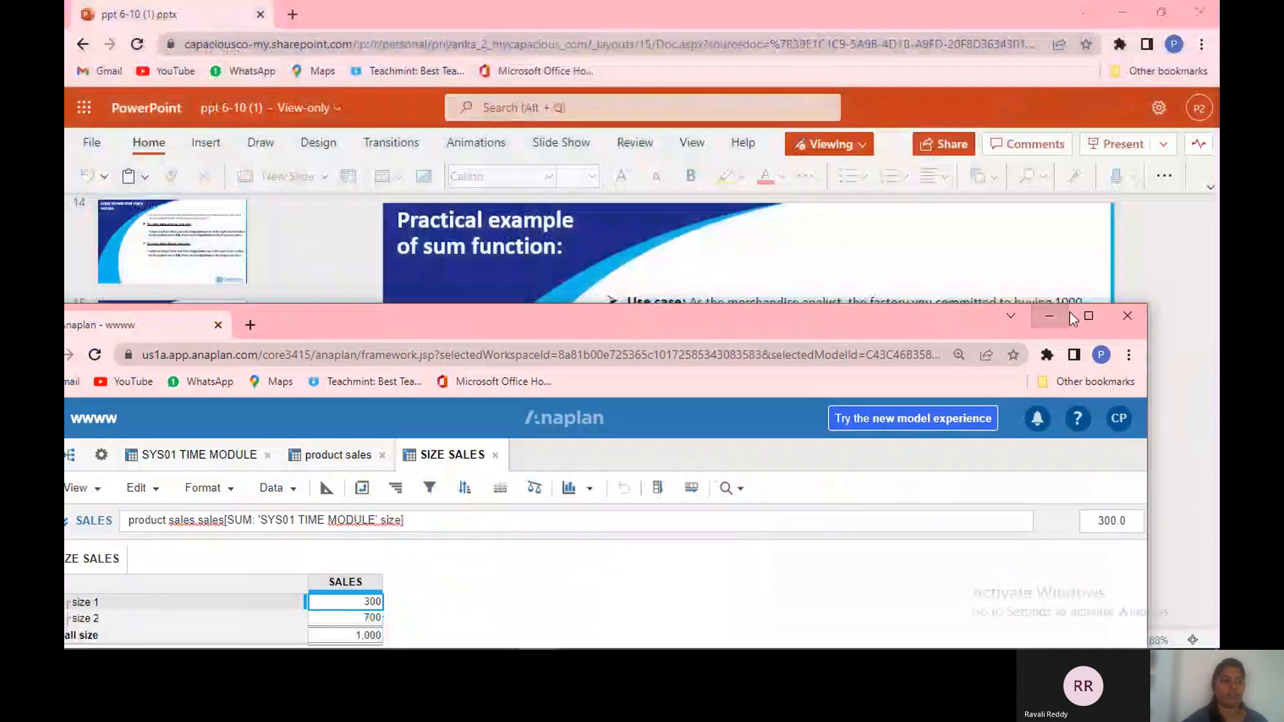
click(1087, 316)
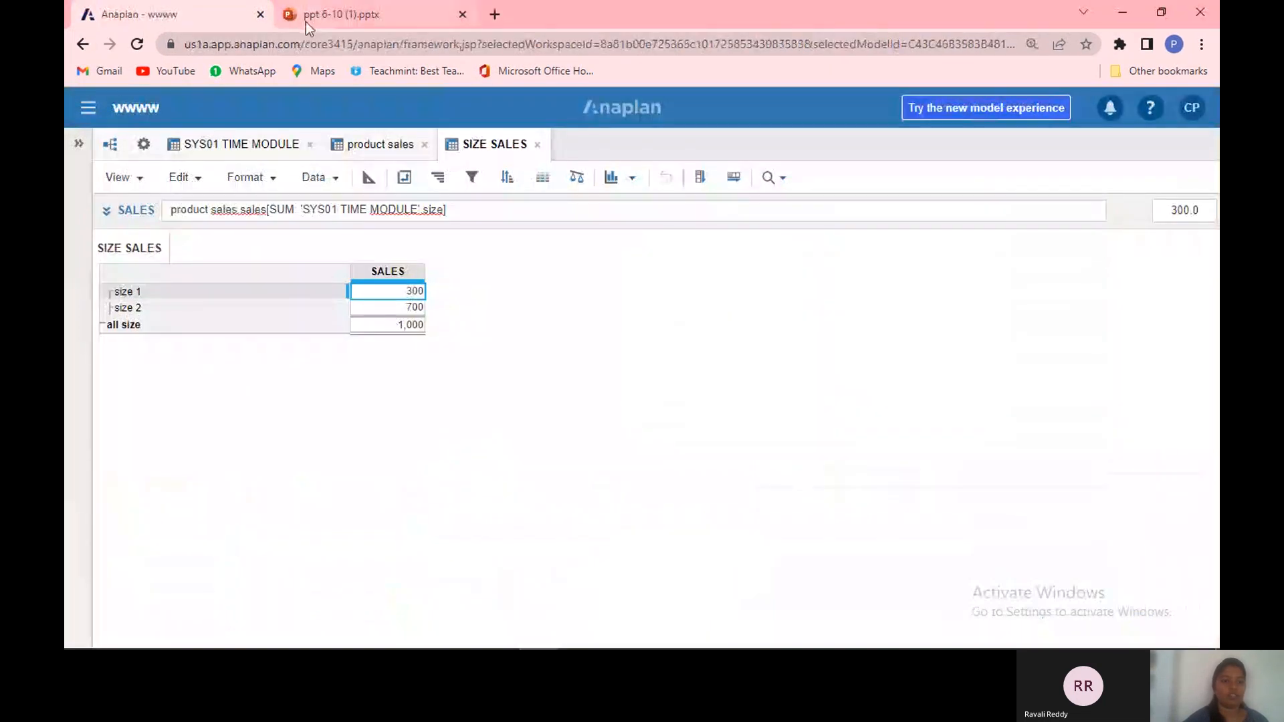
click(306, 20)
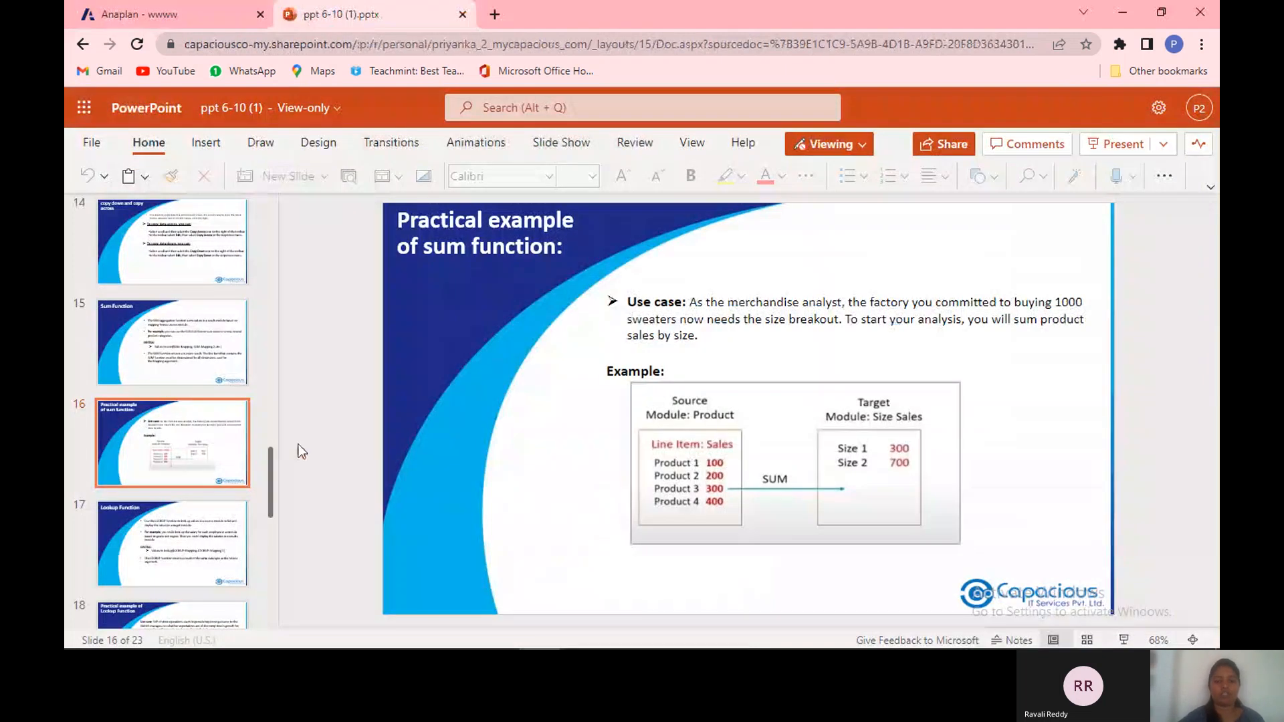
click(213, 527)
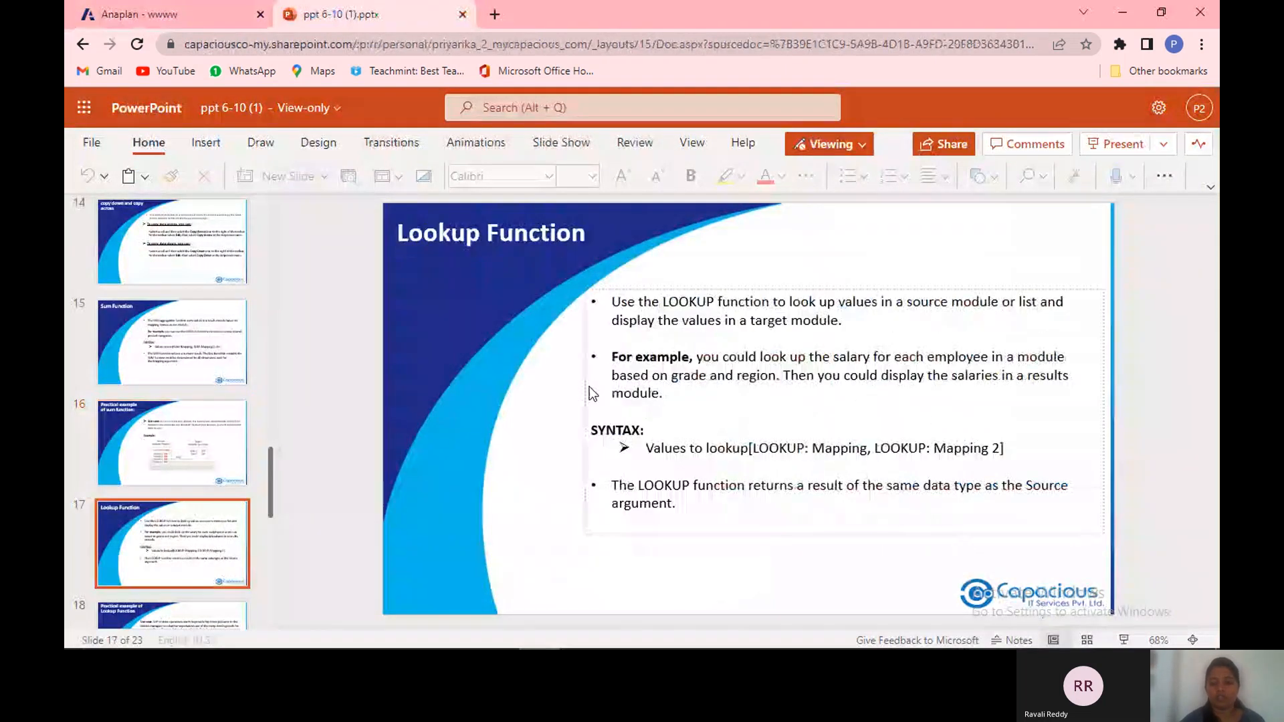
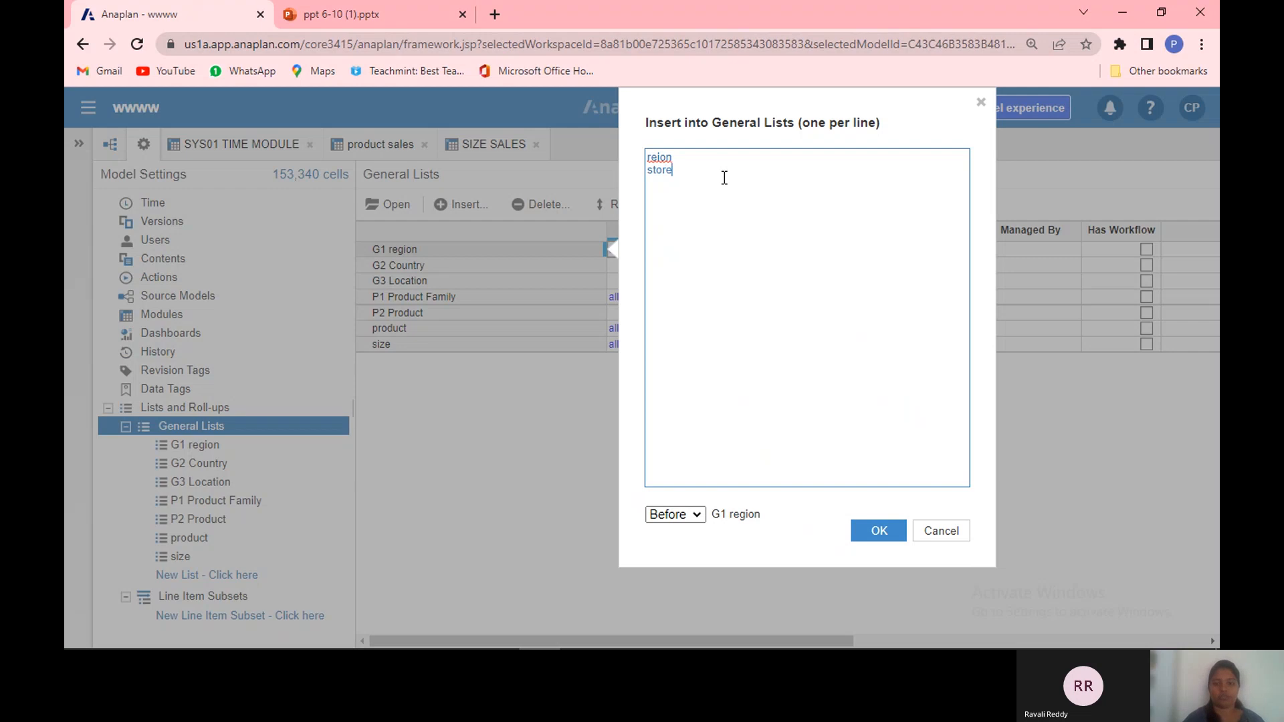
Step: Add two new general lists, reion and store, at the end of the general lists
text(e)
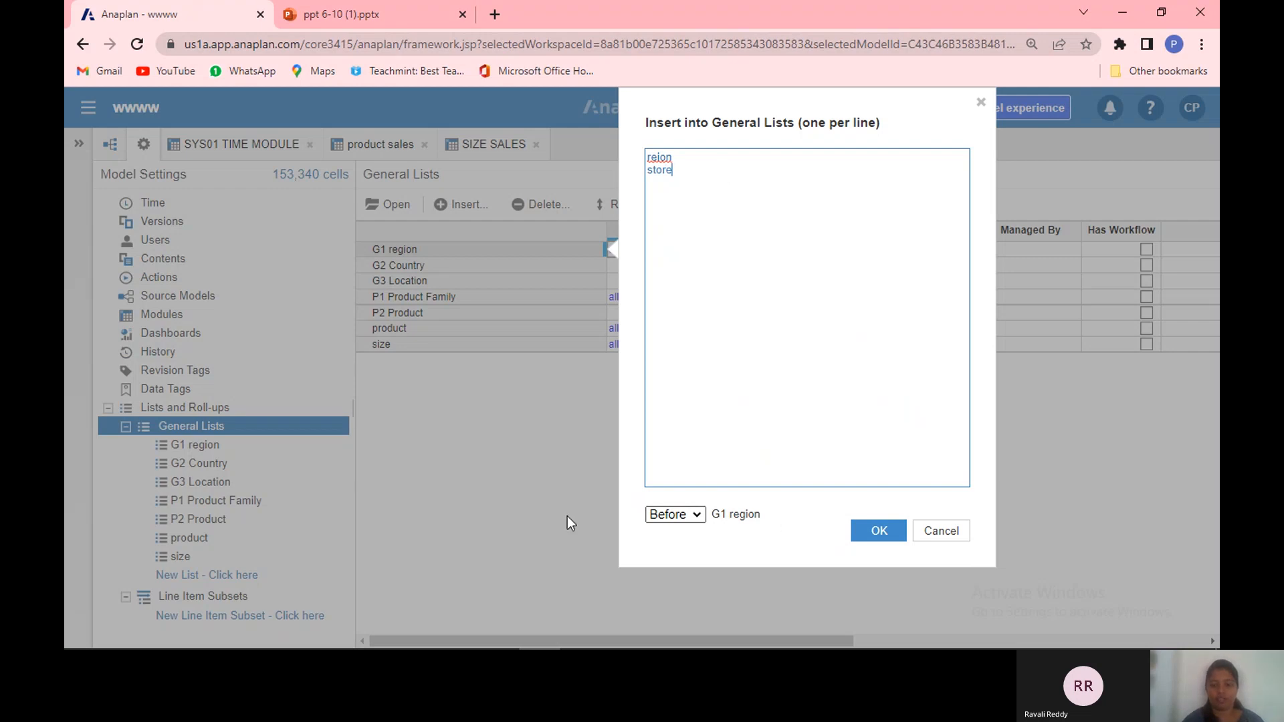
click(696, 517)
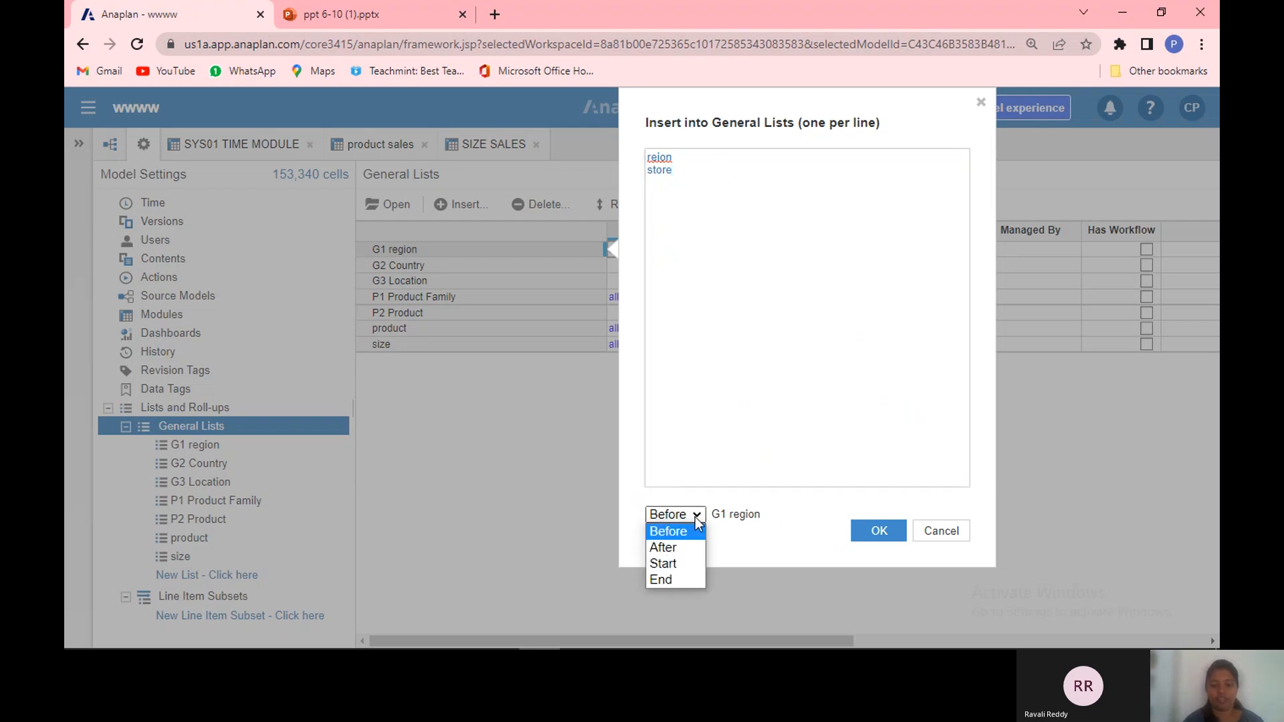
click(696, 580)
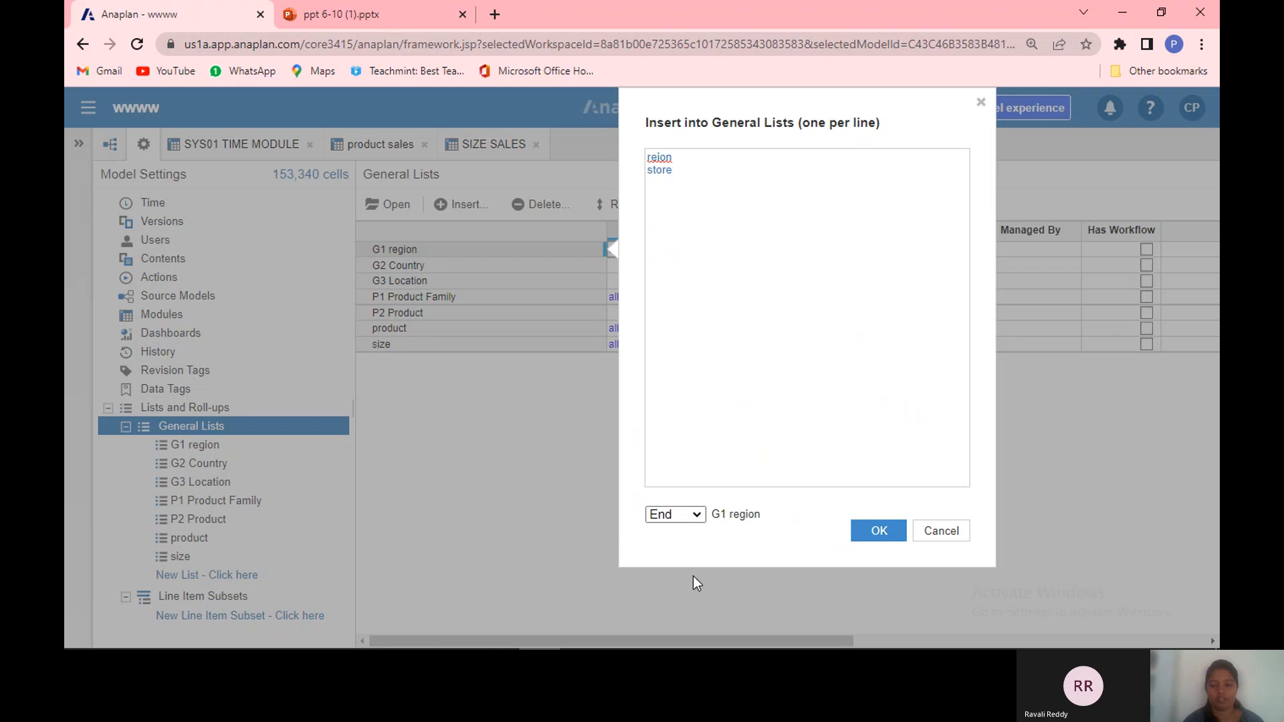
click(884, 535)
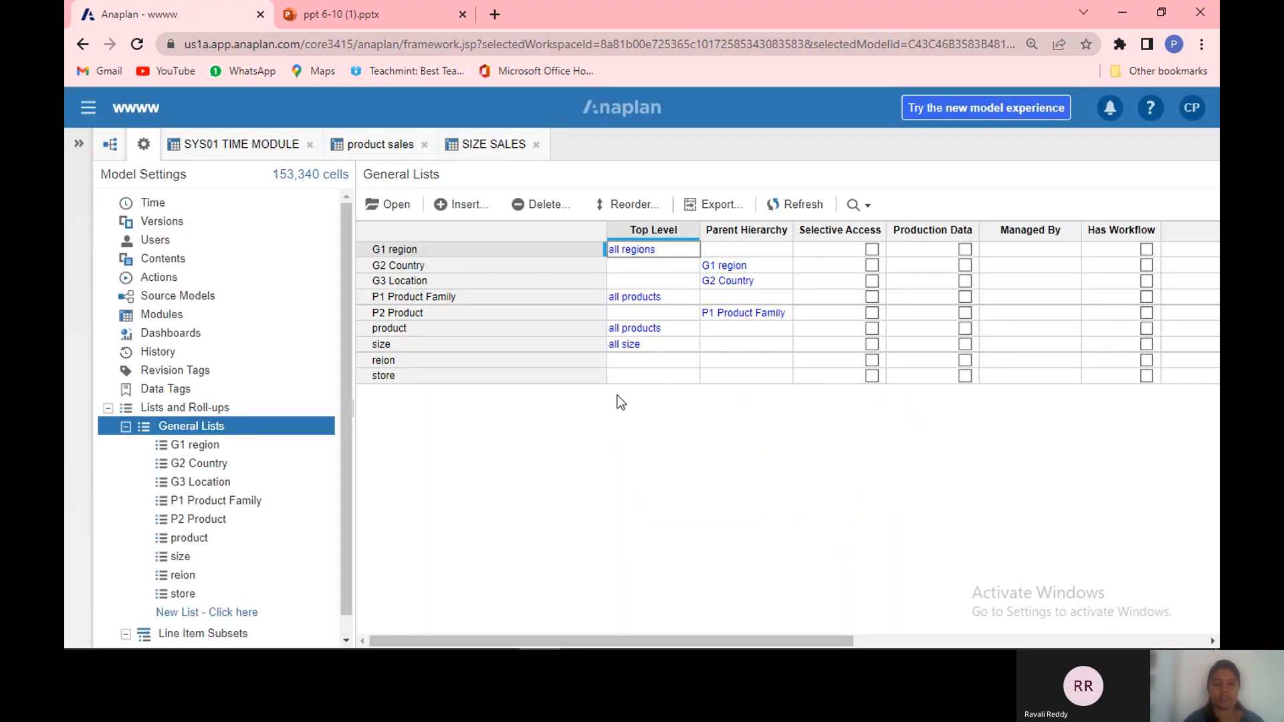
Step: Set the top level of the reion list to all regions and of the store list to all stores
click(669, 354)
text(all regions)
key(Return)
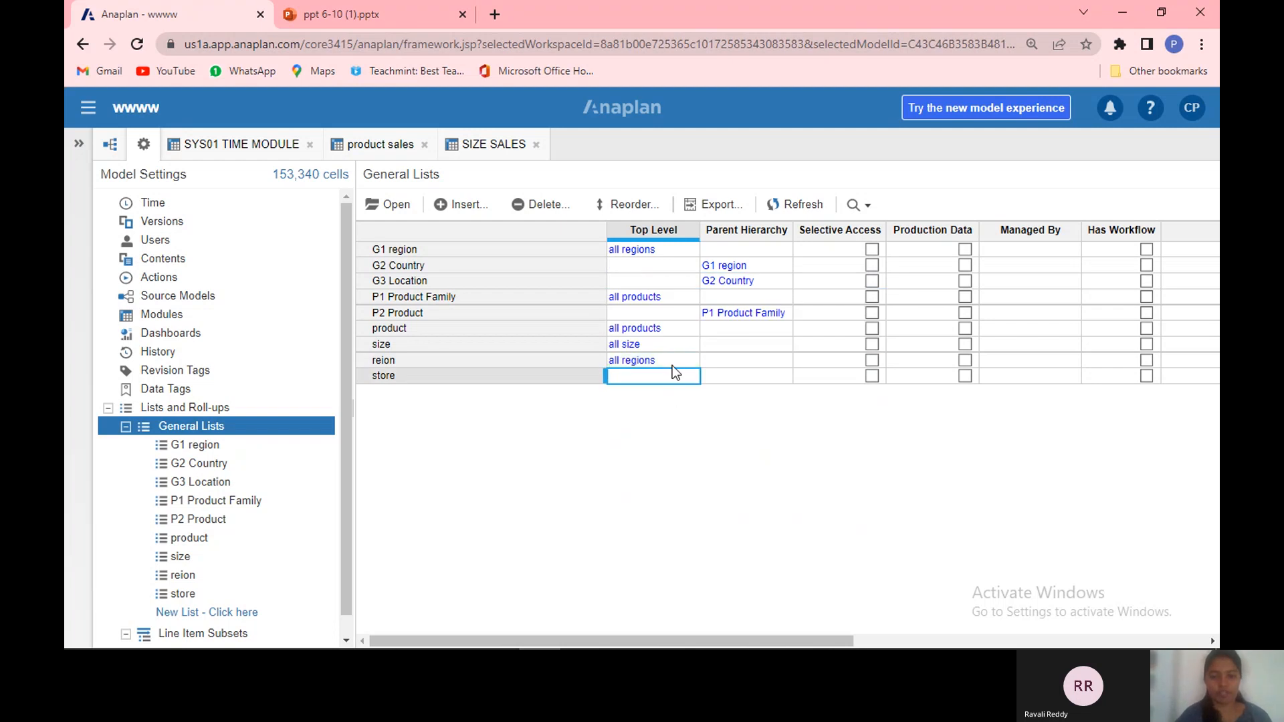
double_click(671, 374)
text(a)
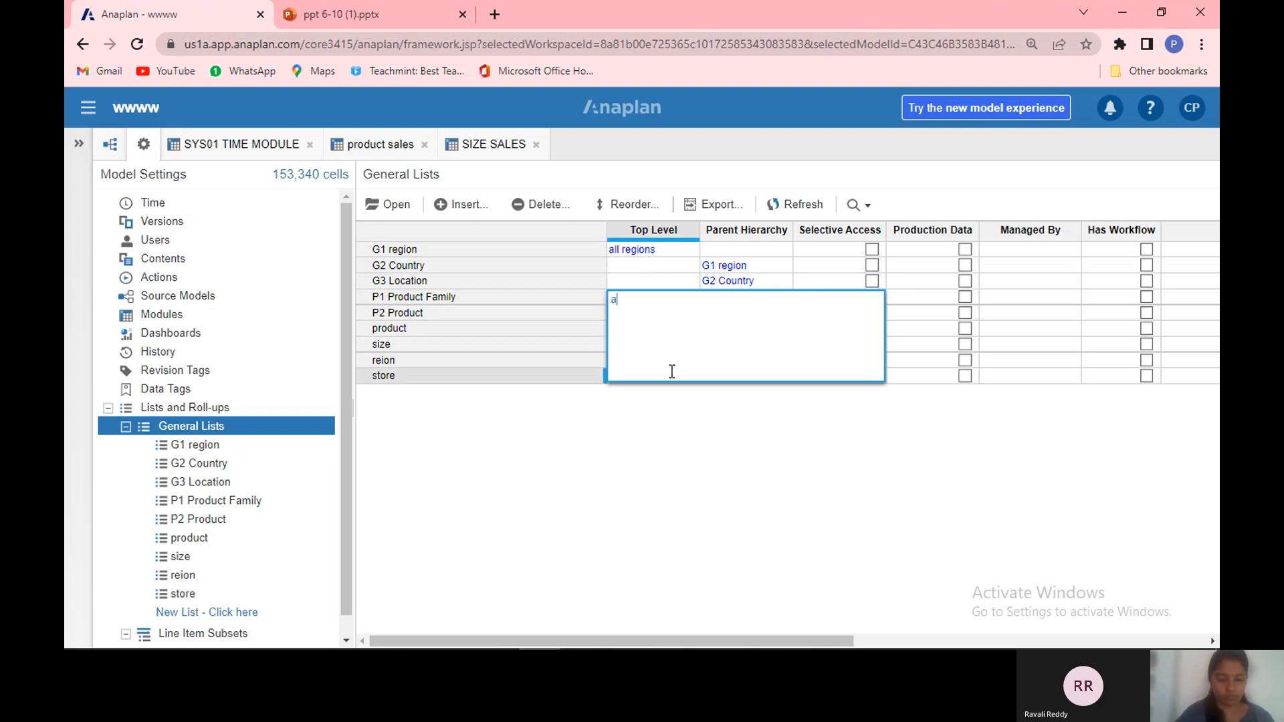
text(ll st)
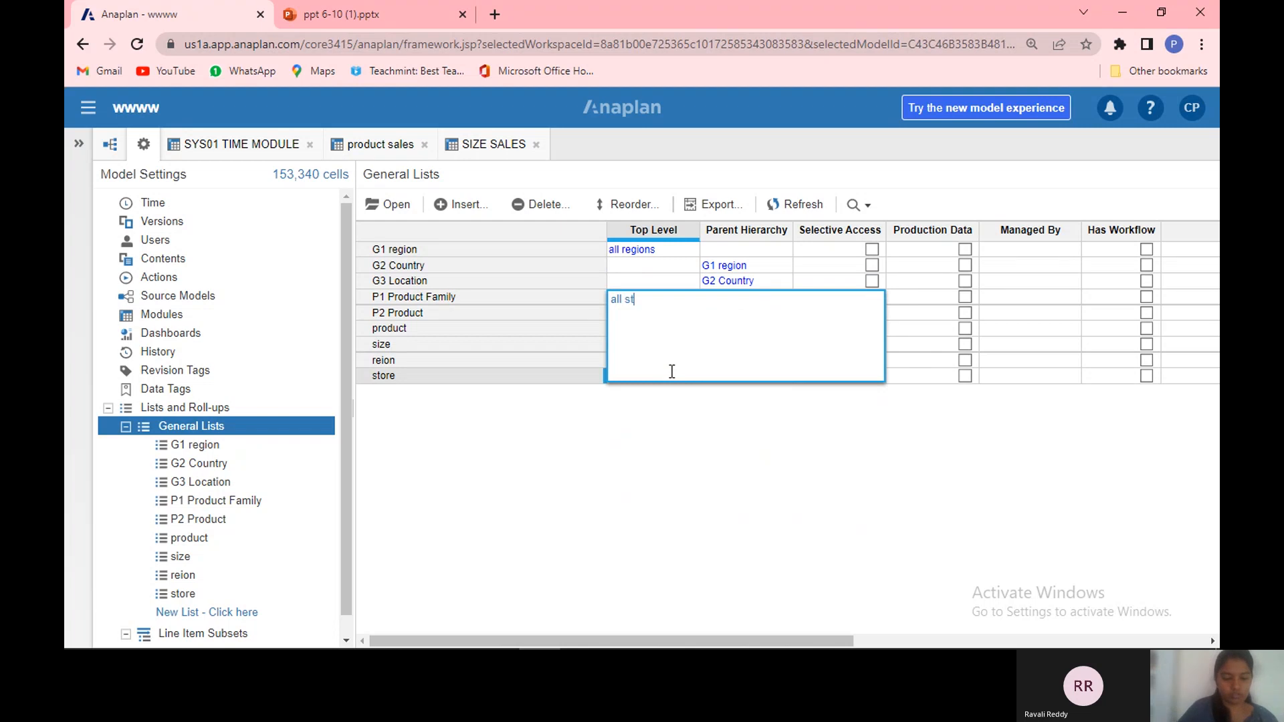
text(ores)
key(Return)
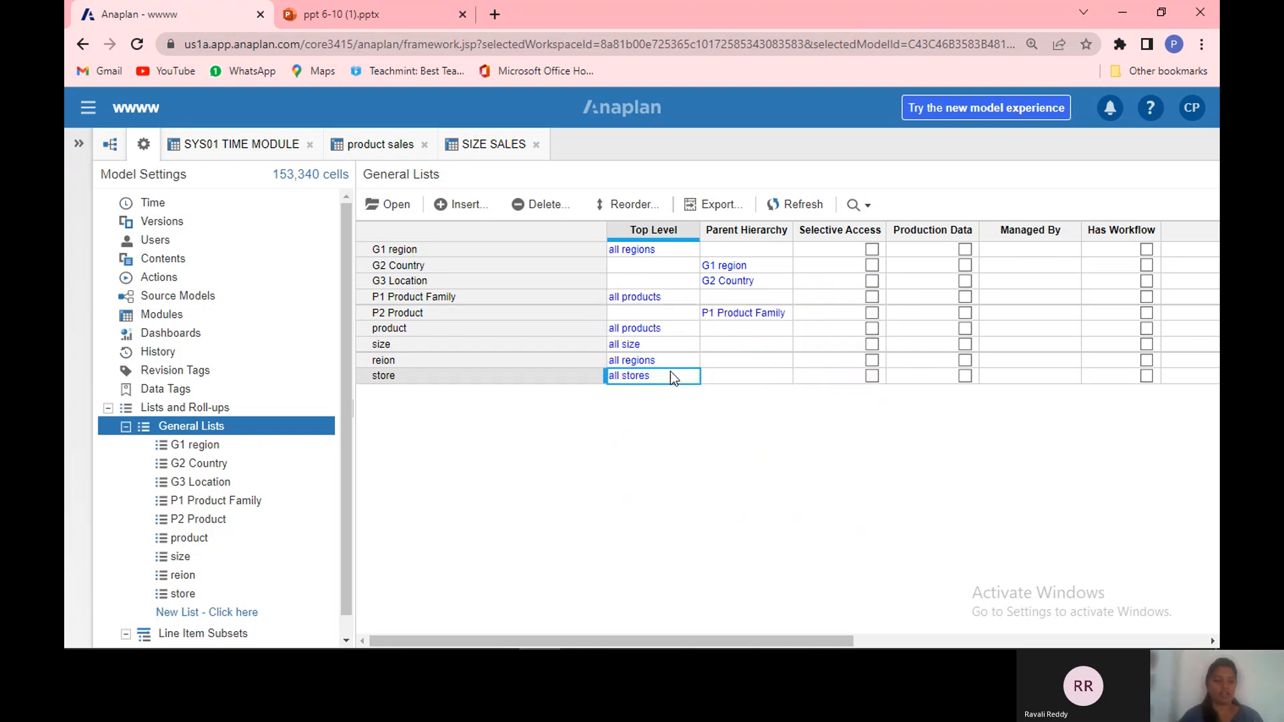
Step: Rename the reion list to region
double_click(502, 363)
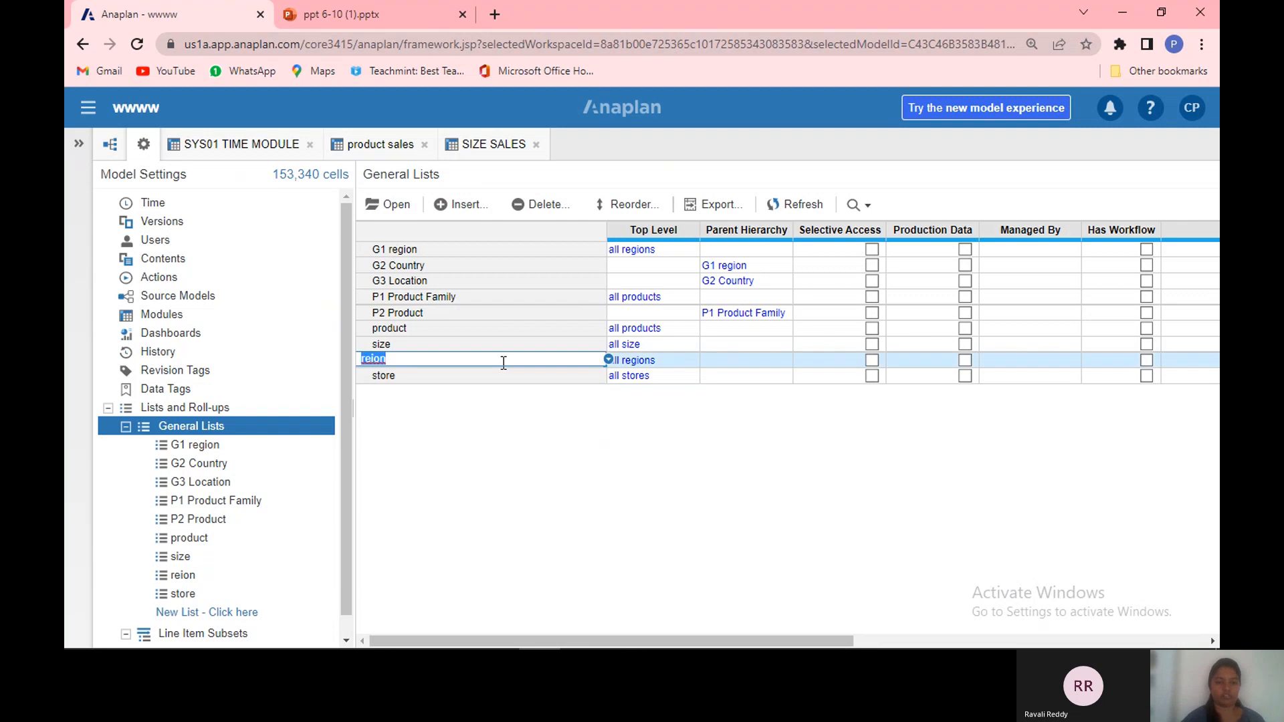
key(BackSpace)
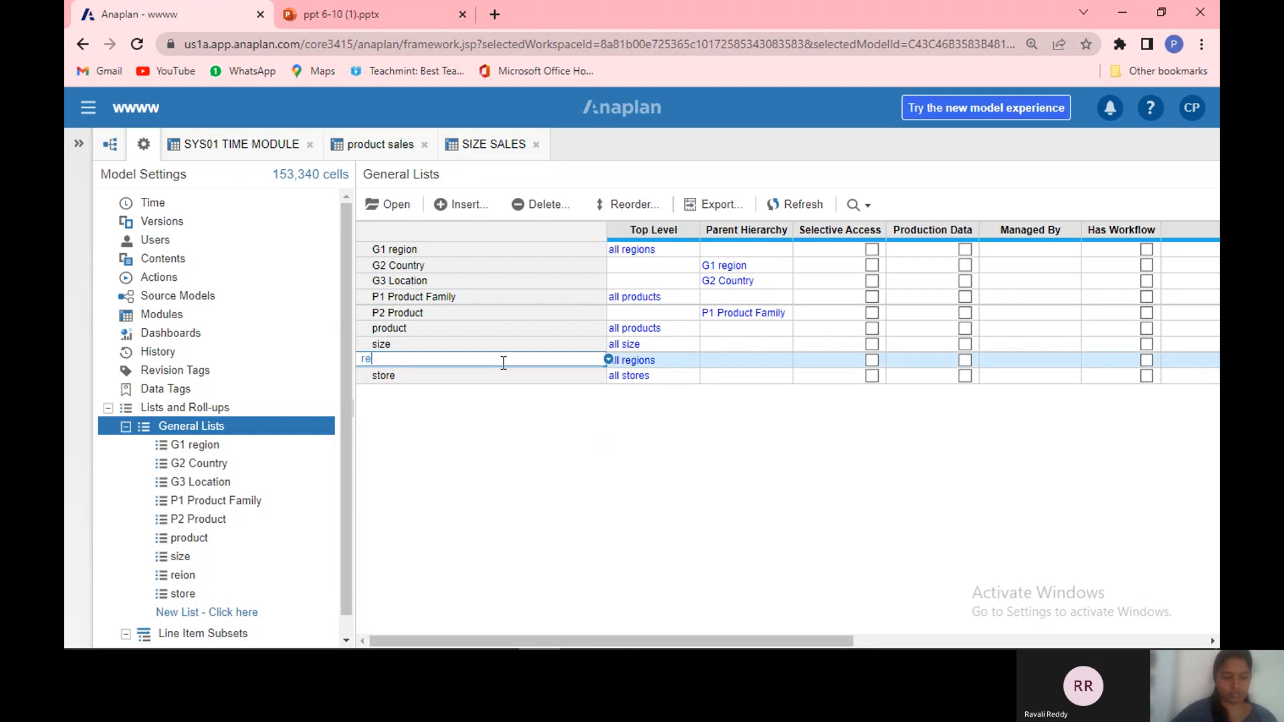
text(region)
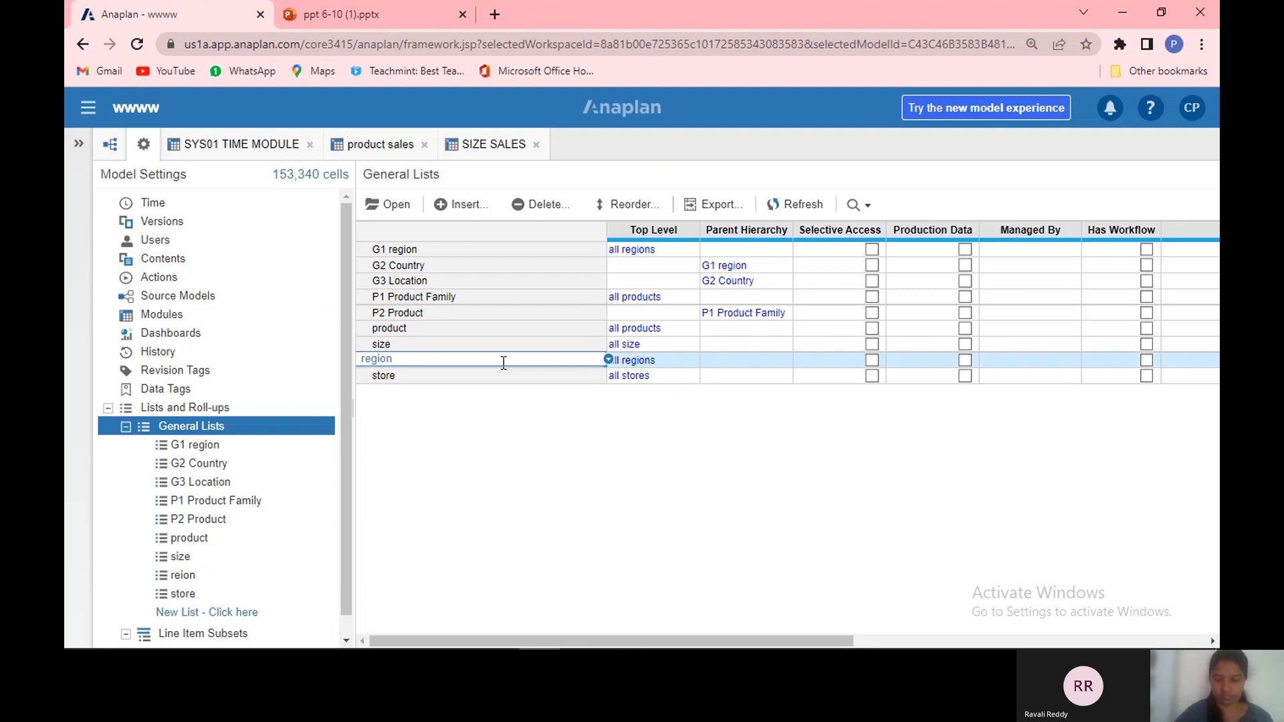
key(Return)
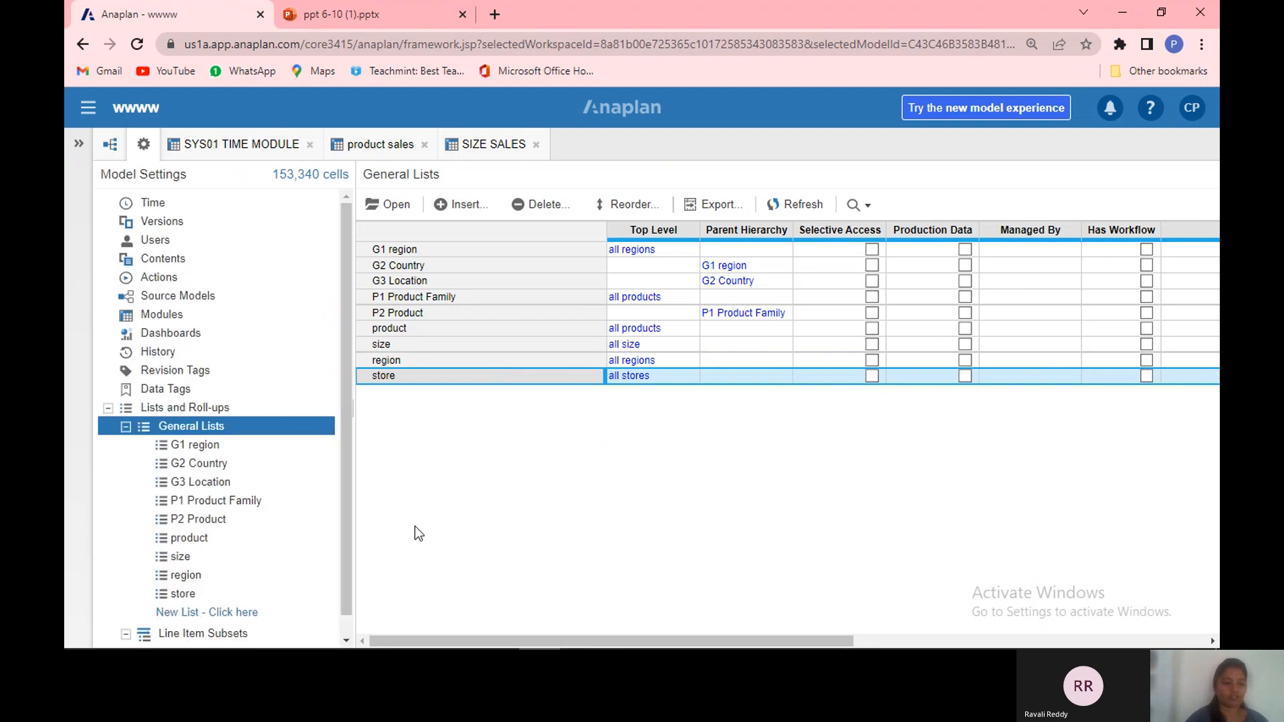
Step: Open the region list and insert the items region 1 and region 2
click(280, 583)
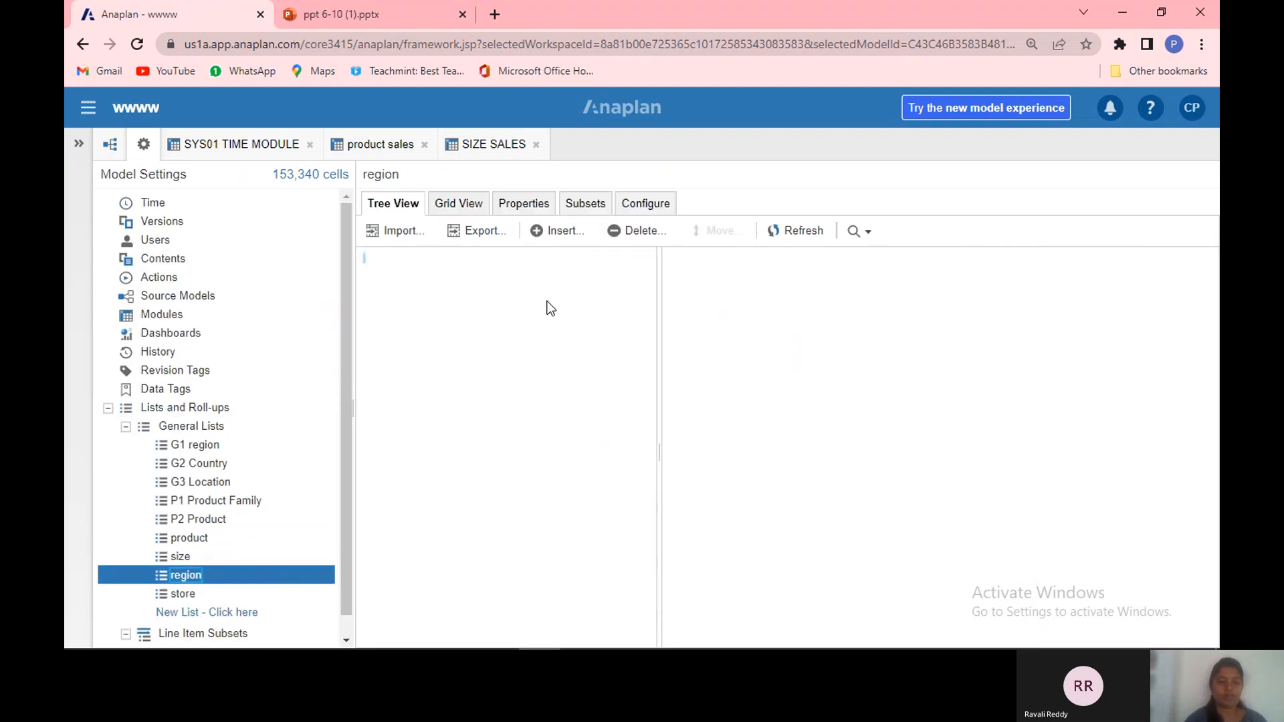
click(567, 233)
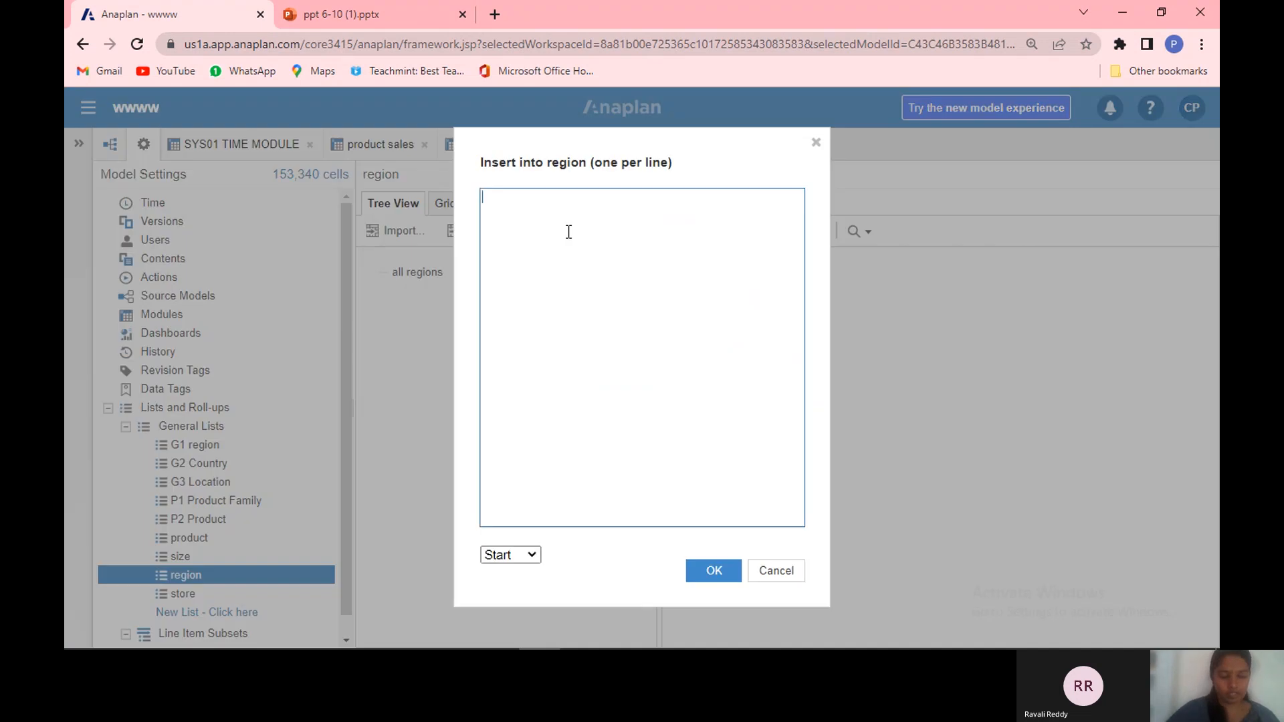
text(region )
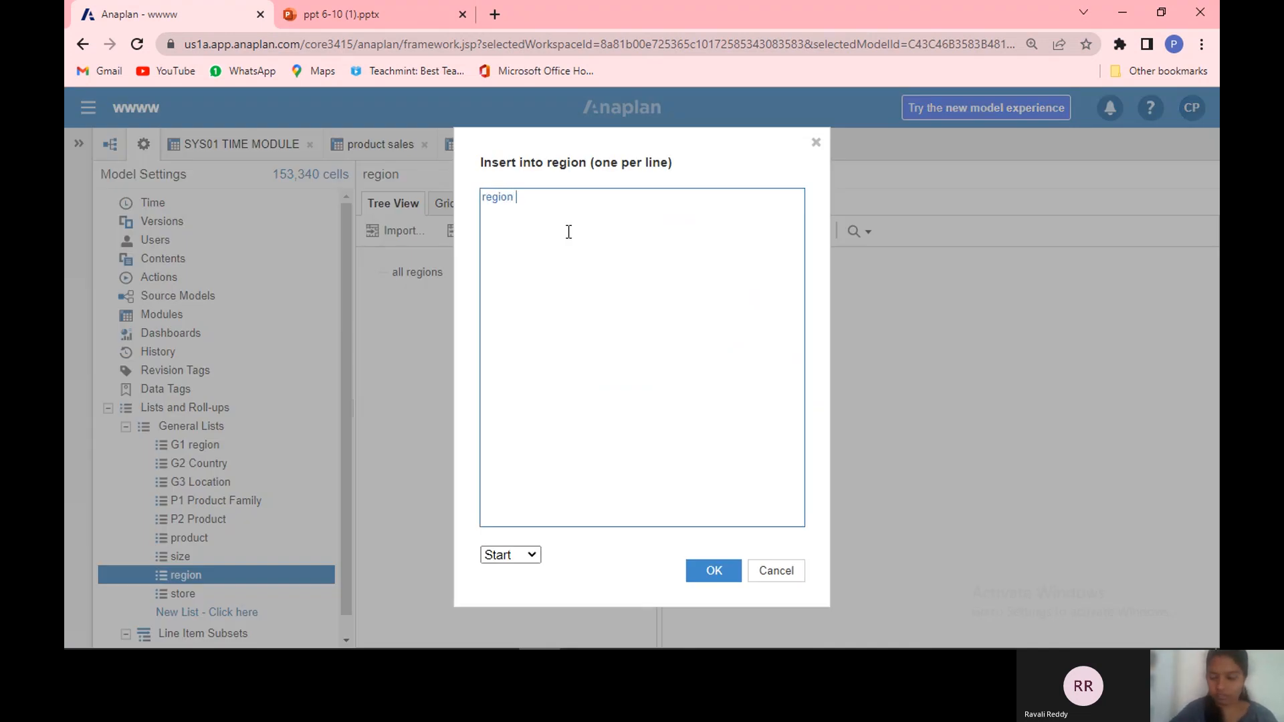
text(1 region2)
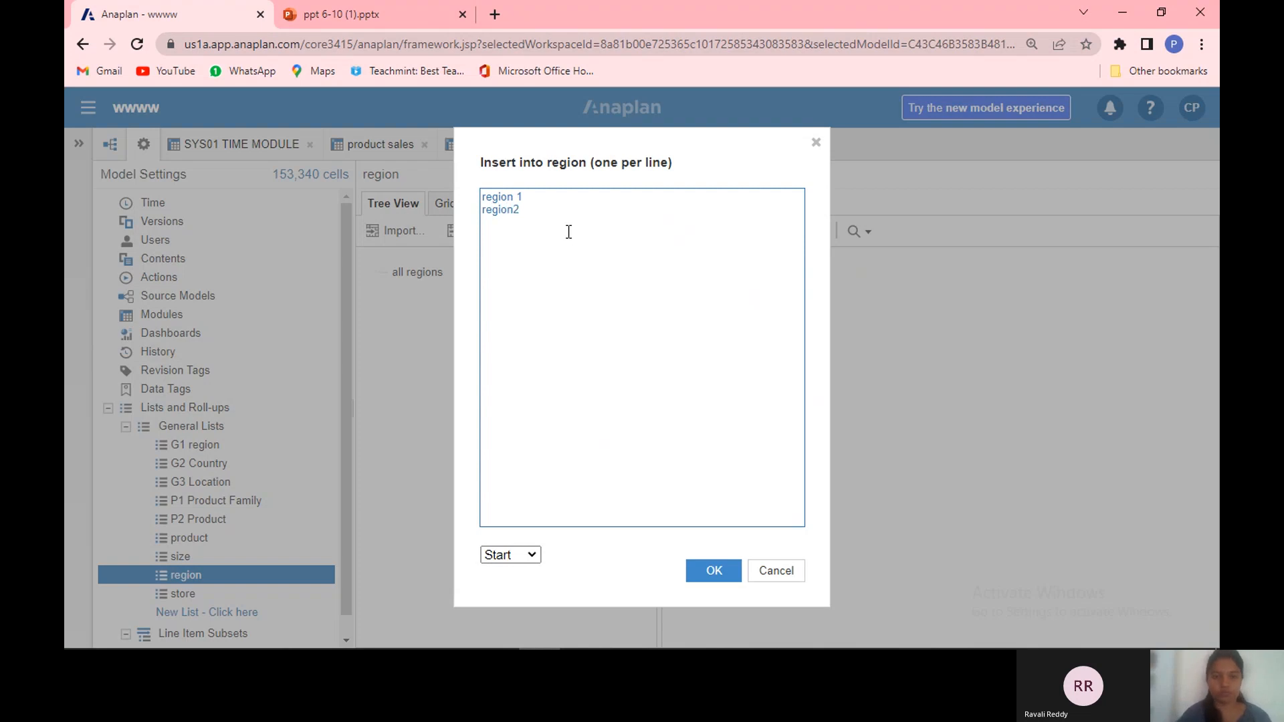
key(BackSpace)
text(2)
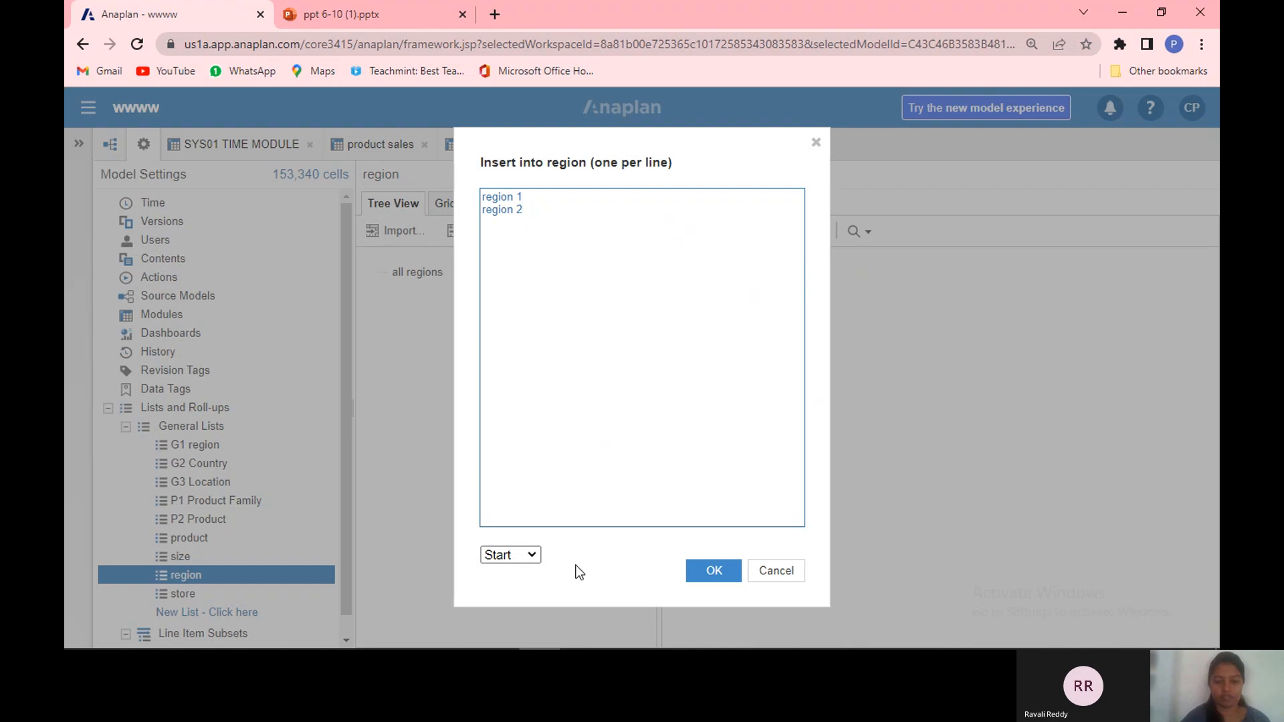
click(701, 571)
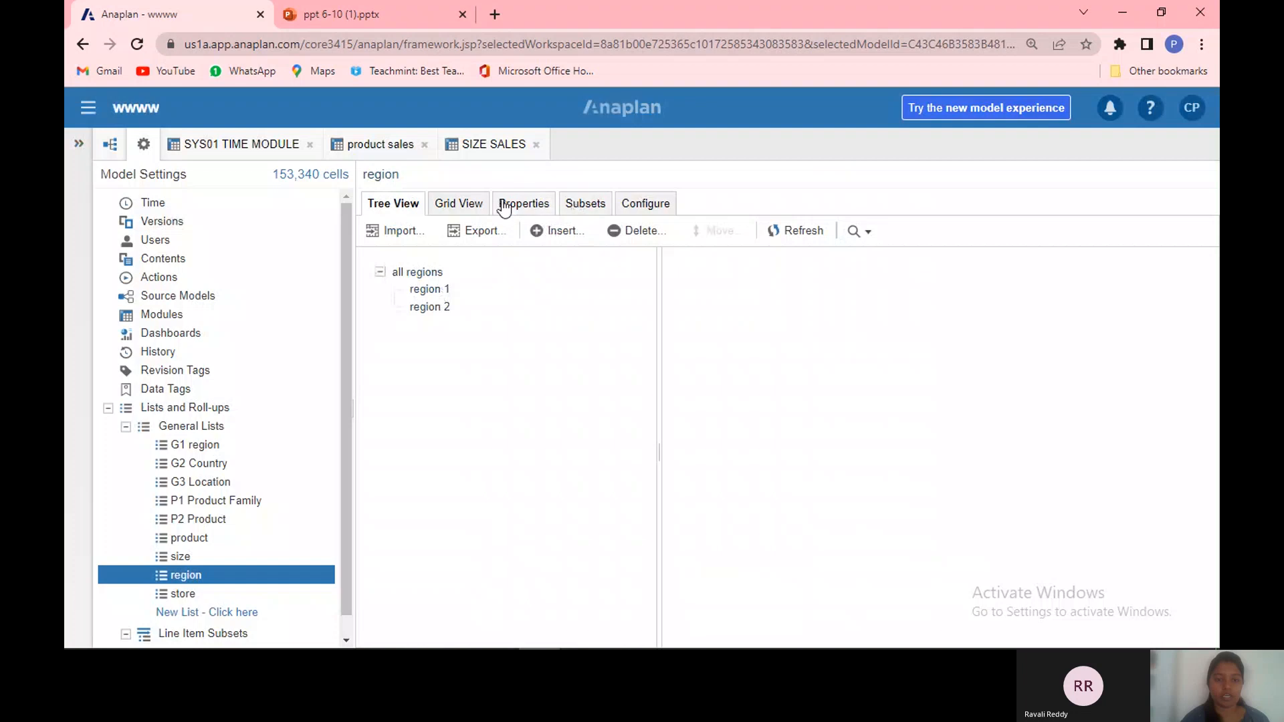
Step: In the region list's grid, set the codes of region 1 and region 2 to R1 and R2
click(468, 210)
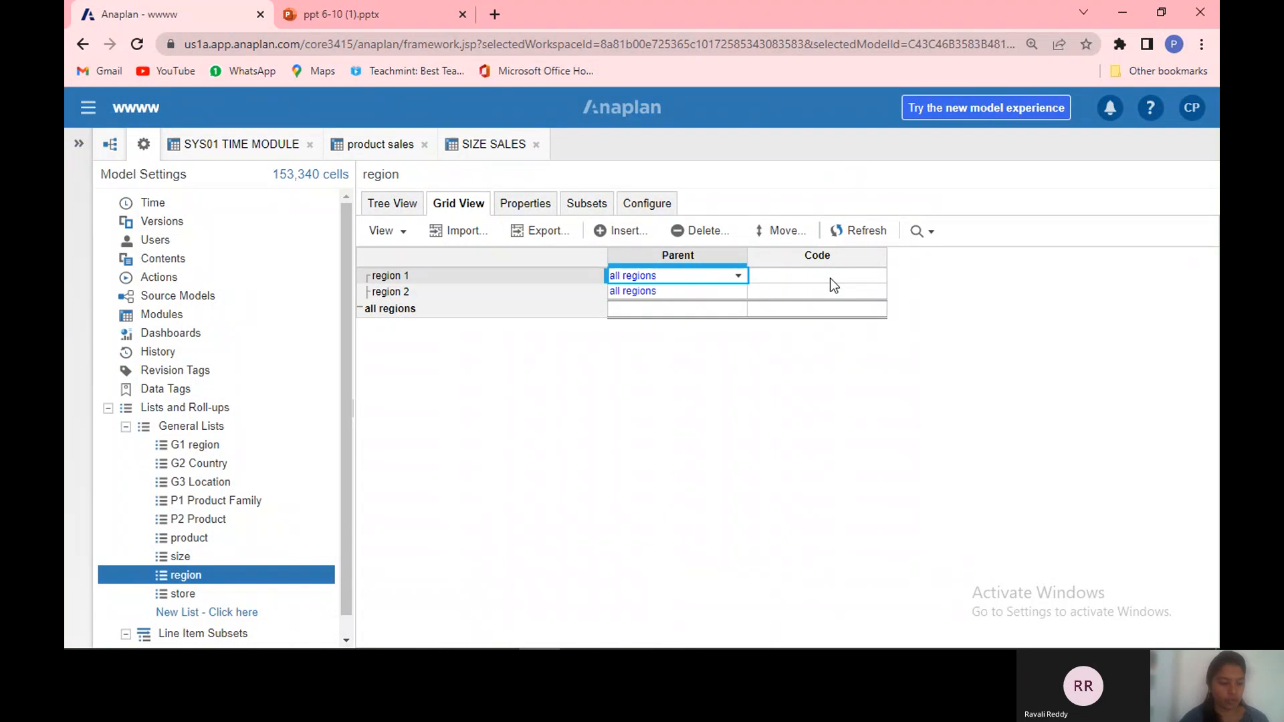
double_click(830, 279)
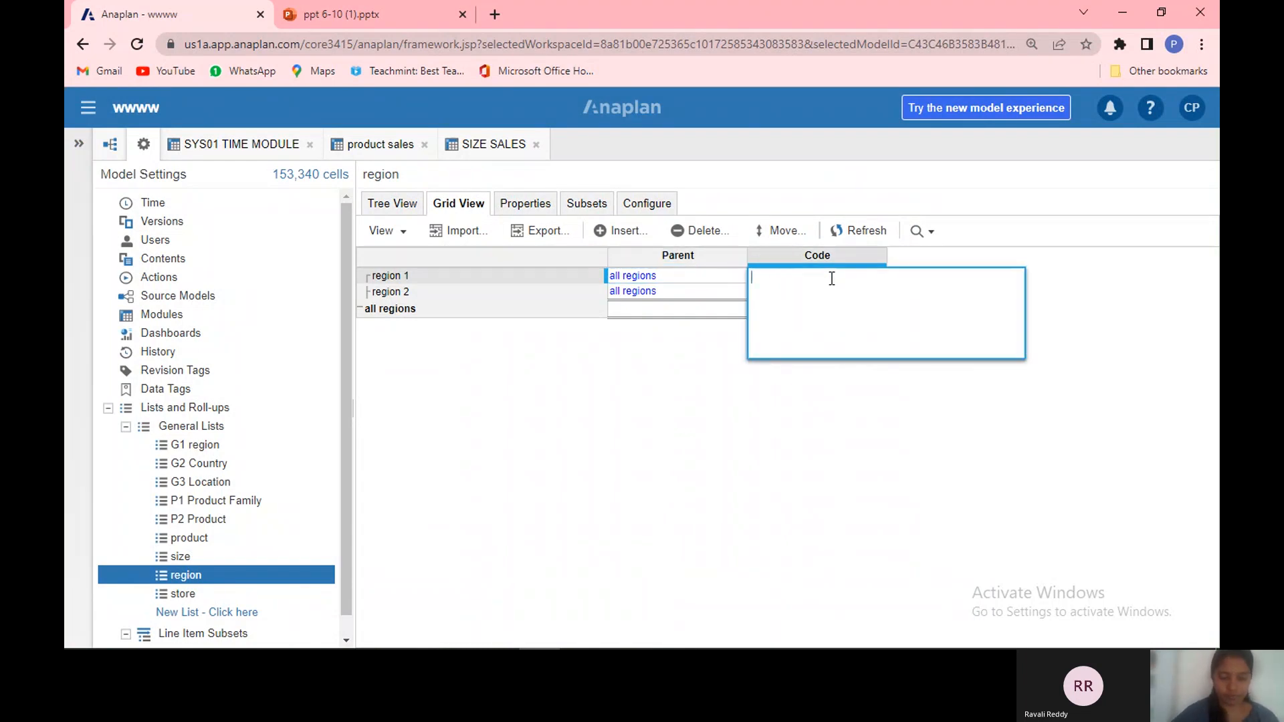
text(R1)
key(Return)
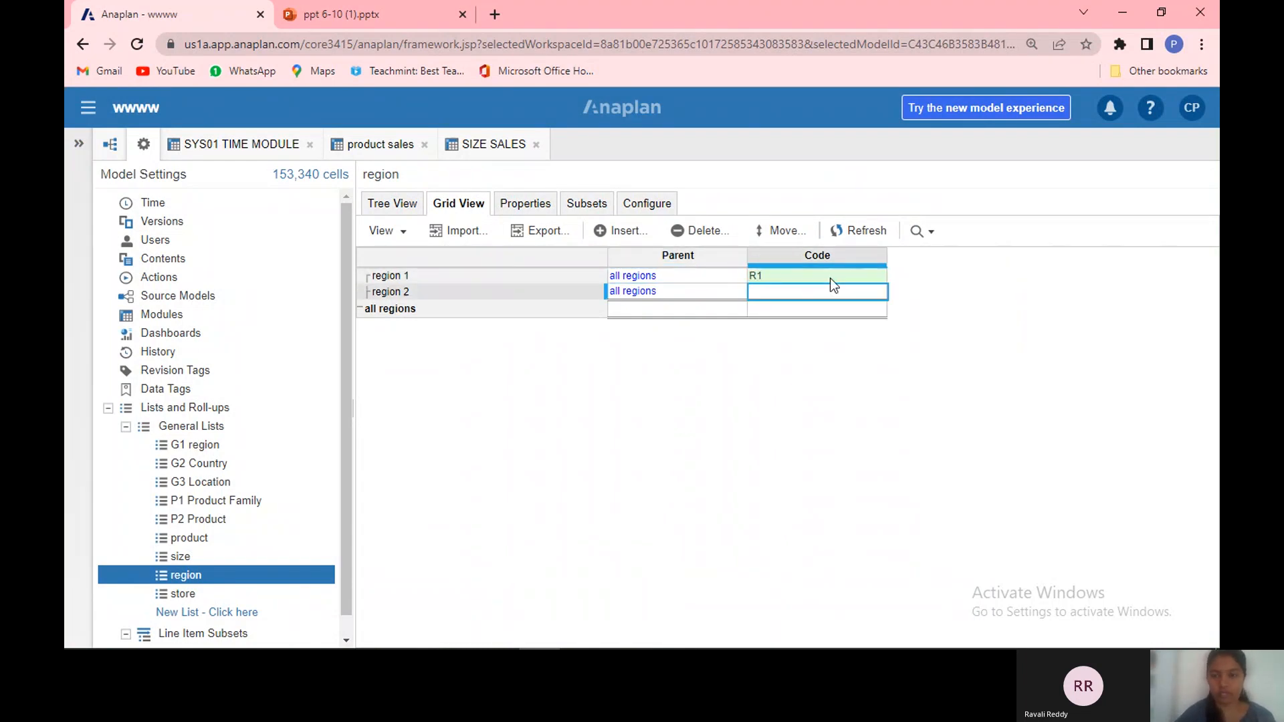
double_click(826, 298)
text(R2)
key(Return)
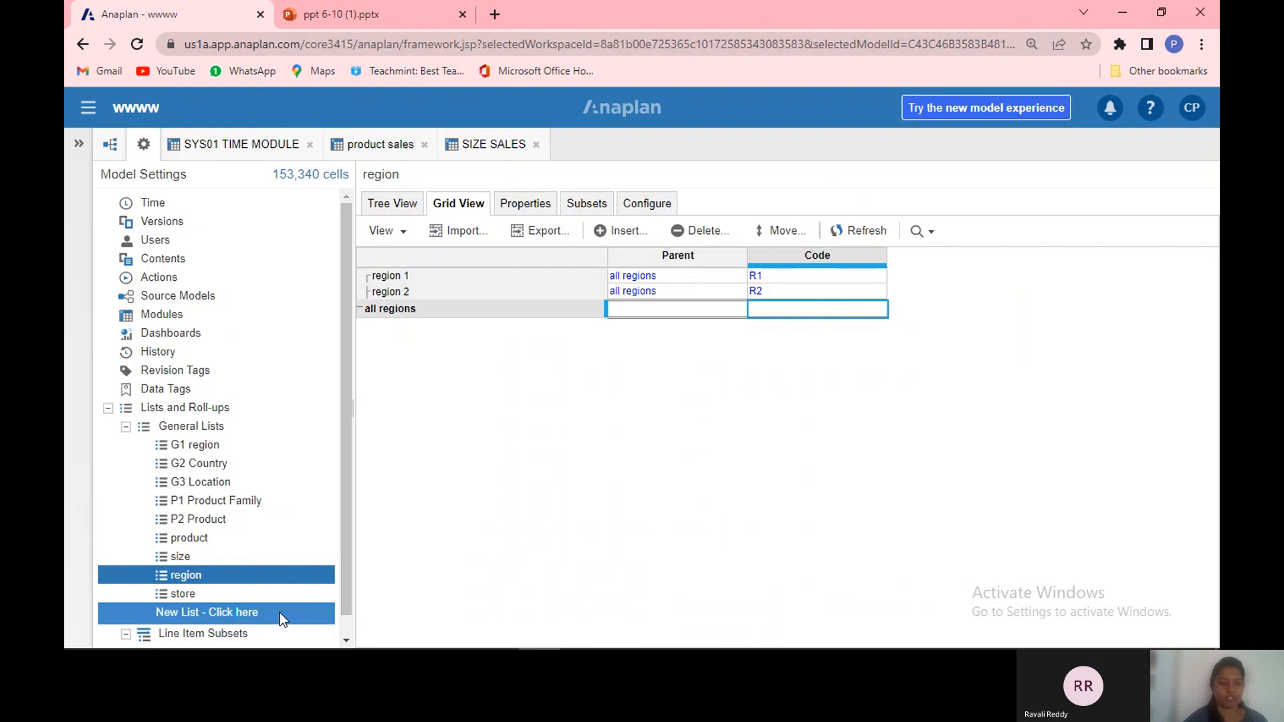
Step: Open the store list and insert the items store 1, store 2, store 3 and store 4
click(277, 596)
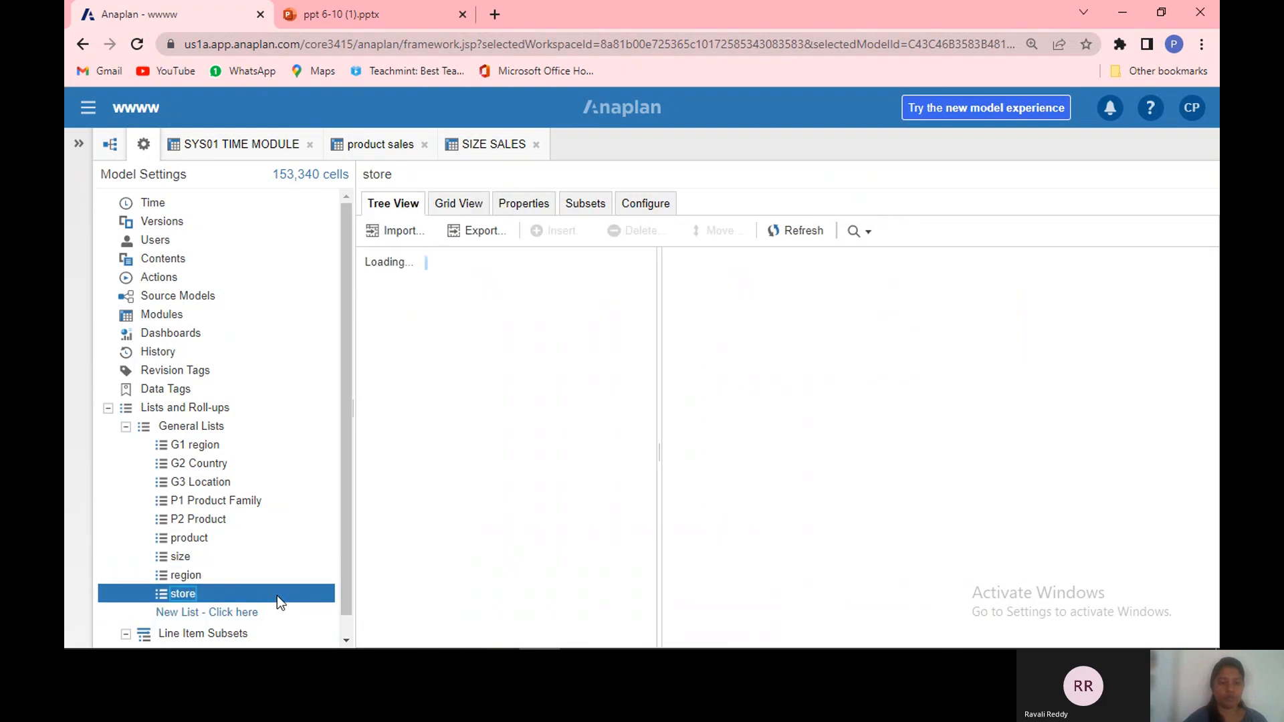
click(562, 230)
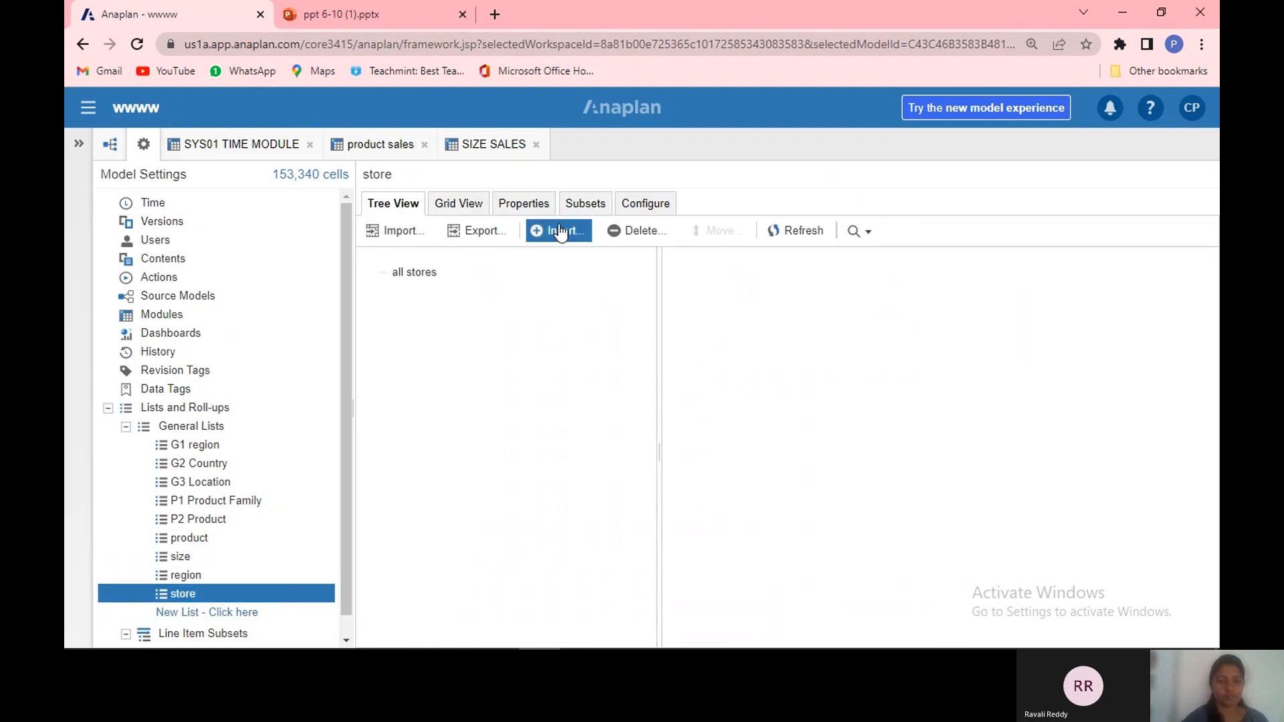
click(561, 224)
text(ST)
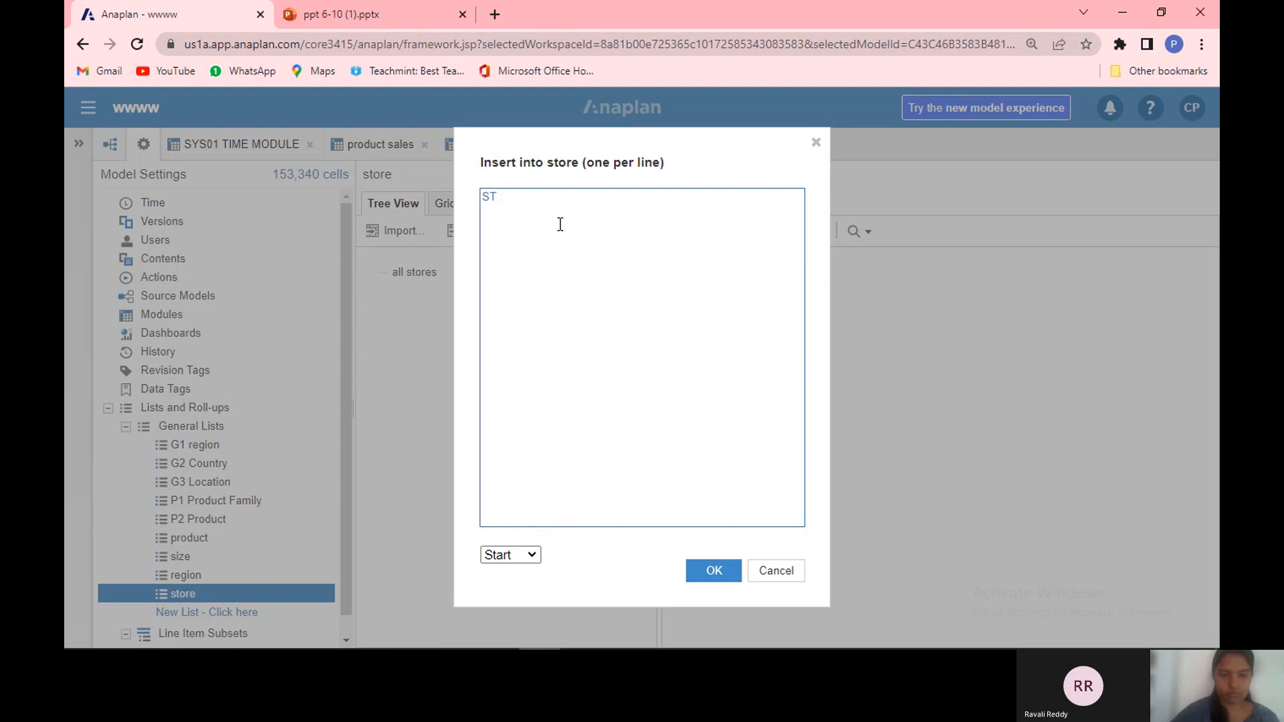
text(store 1)
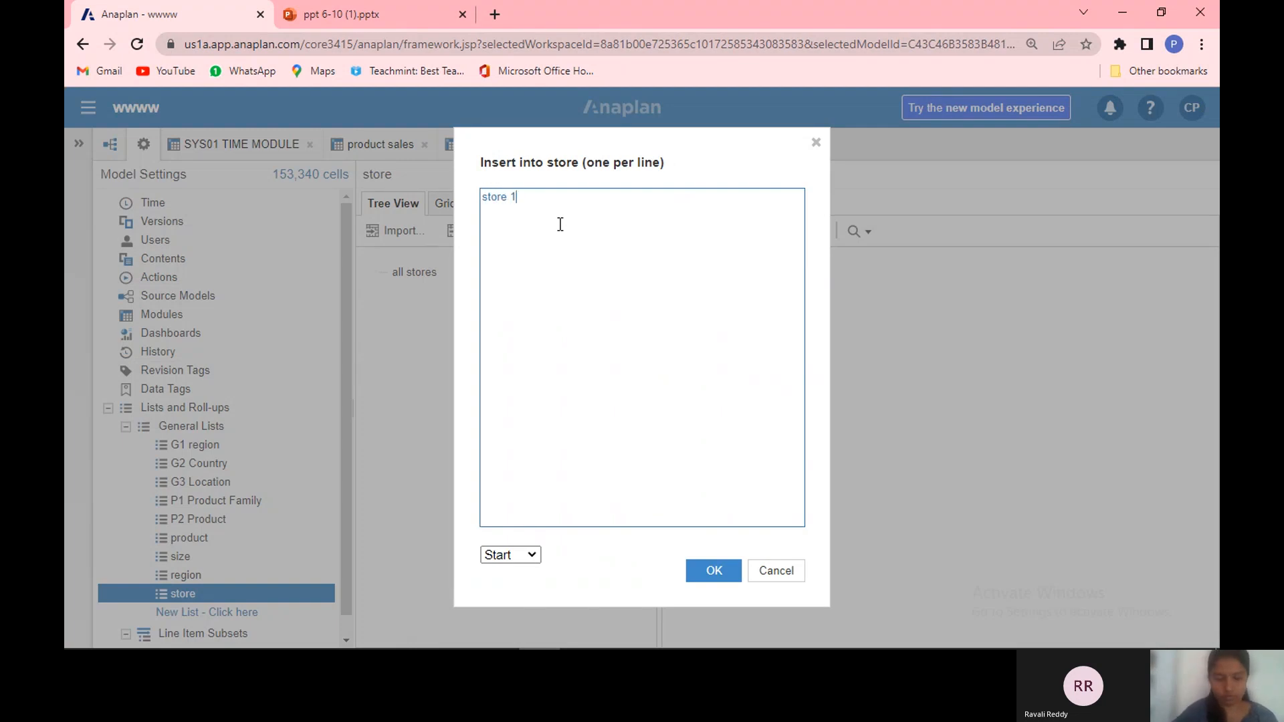
key(Return)
text(store)
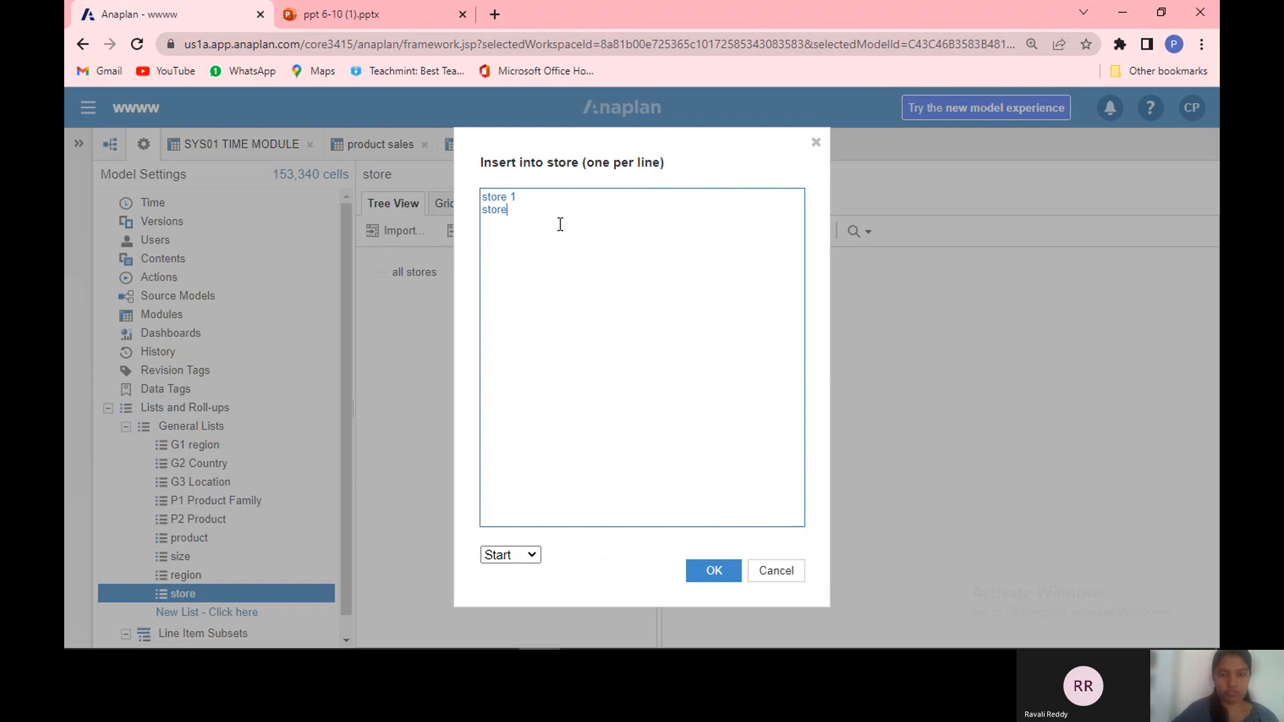
text( 2)
key(Return)
text(store 3)
key(Return)
text(stor)
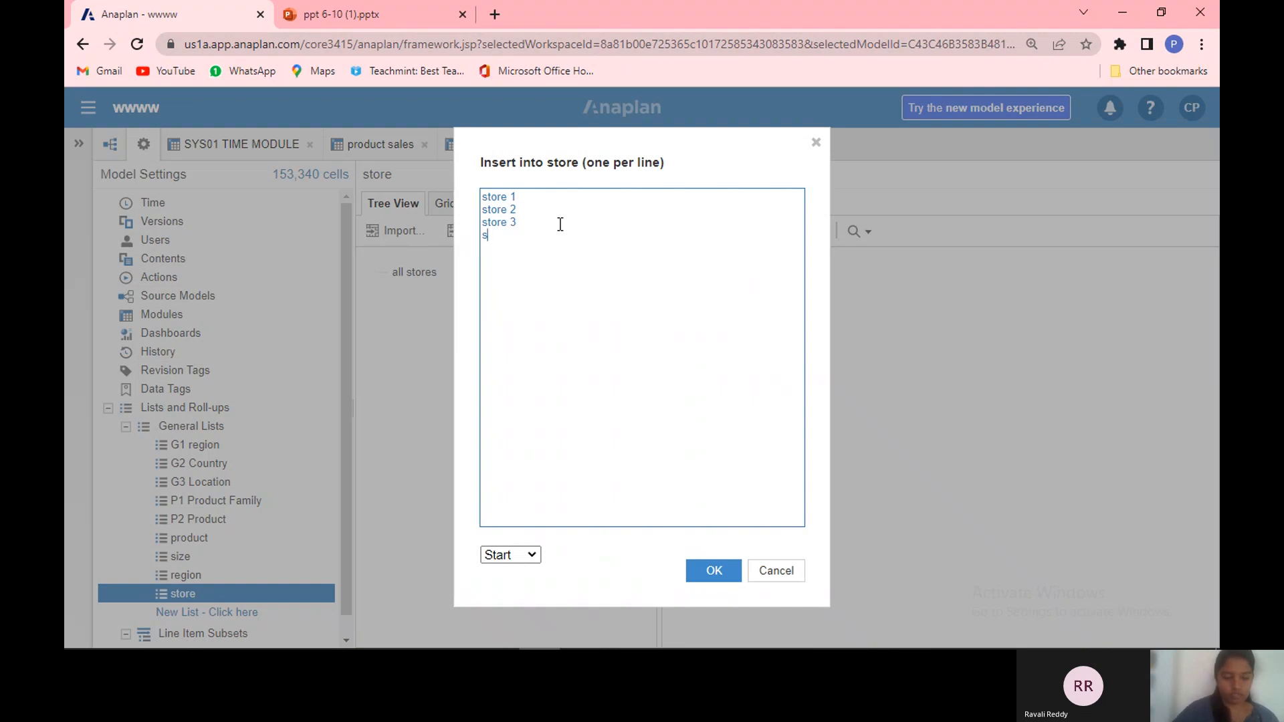
text(e 4)
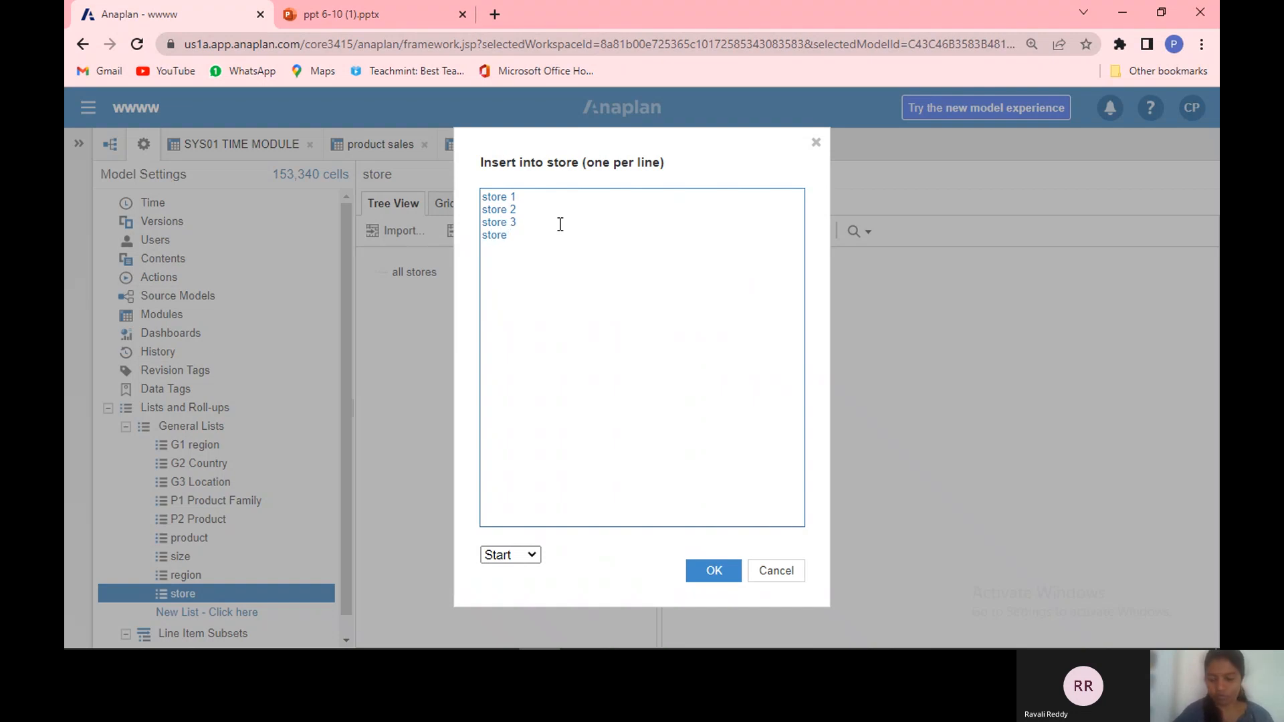
click(709, 551)
click(711, 572)
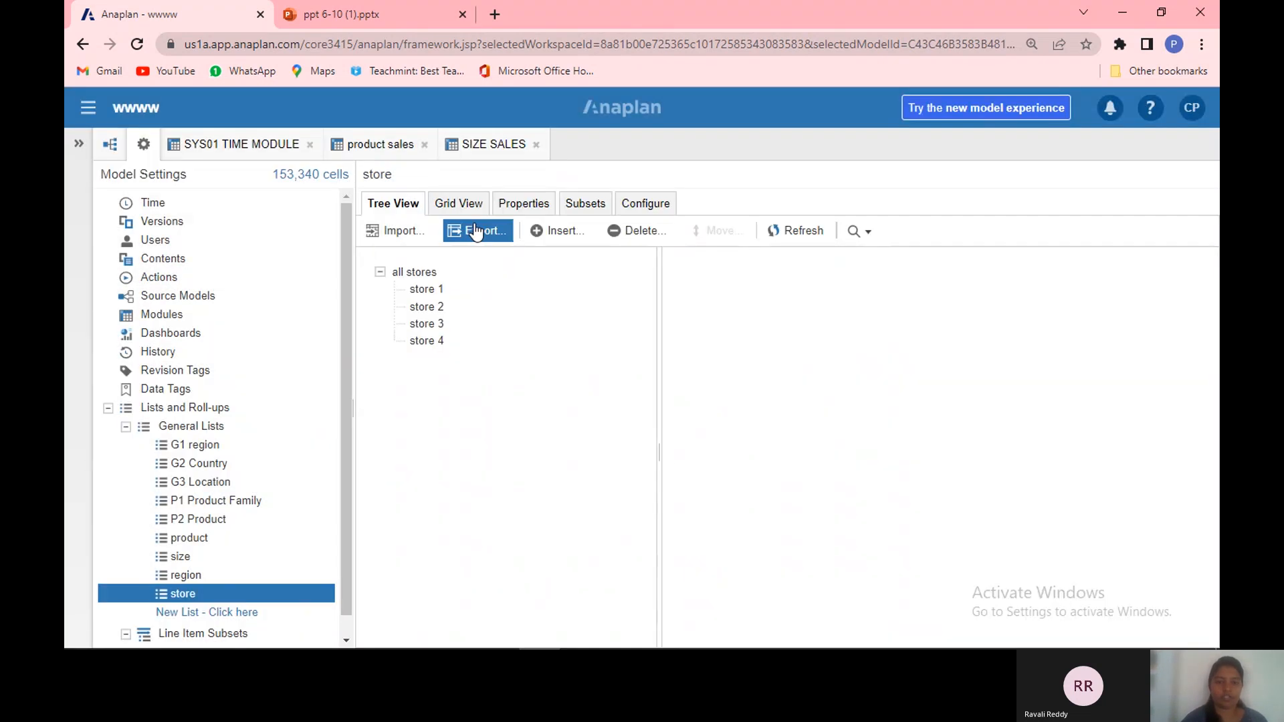
Step: In the store list's grid, set the code of store 1 to S1
click(472, 209)
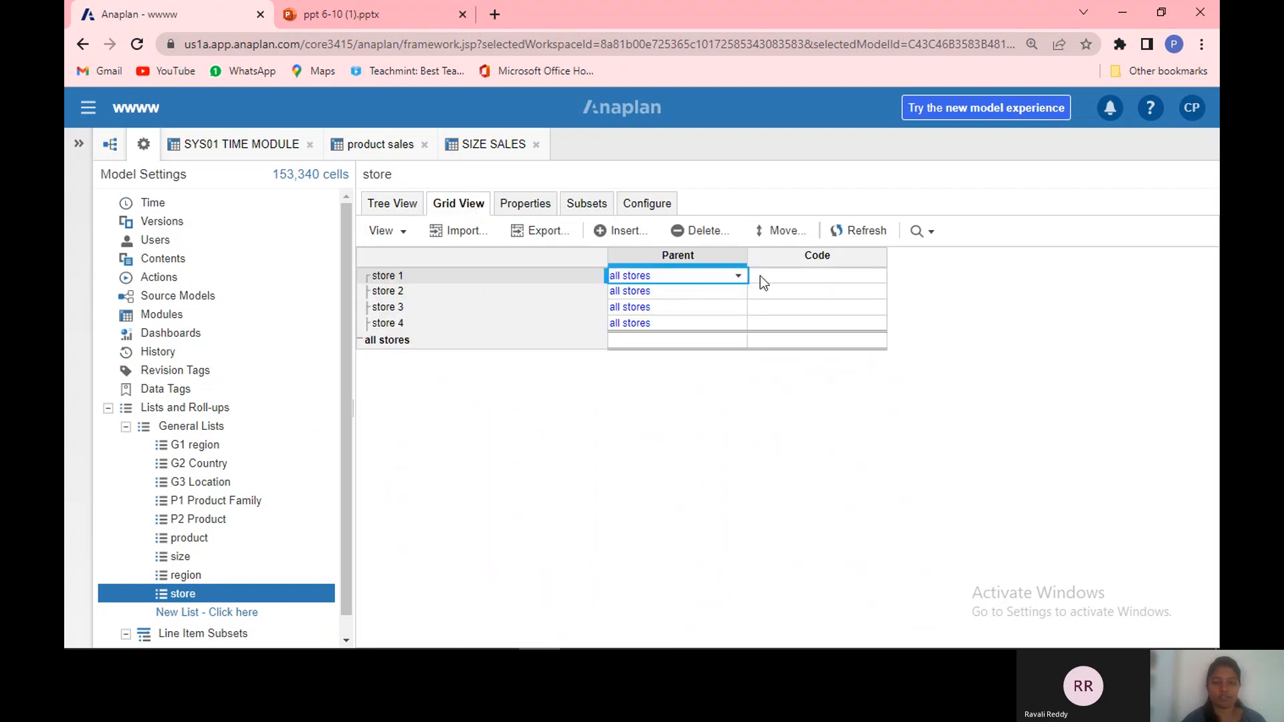
click(823, 283)
text(S1)
key(Return)
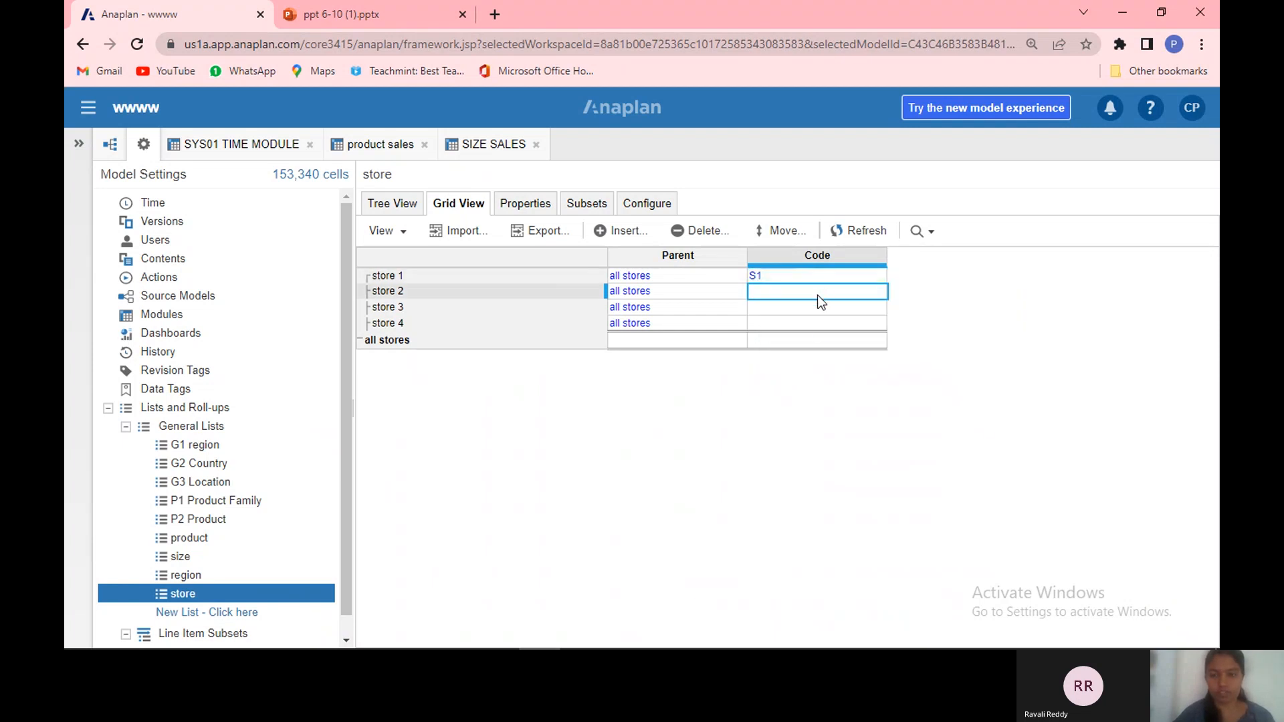
click(818, 326)
click(818, 311)
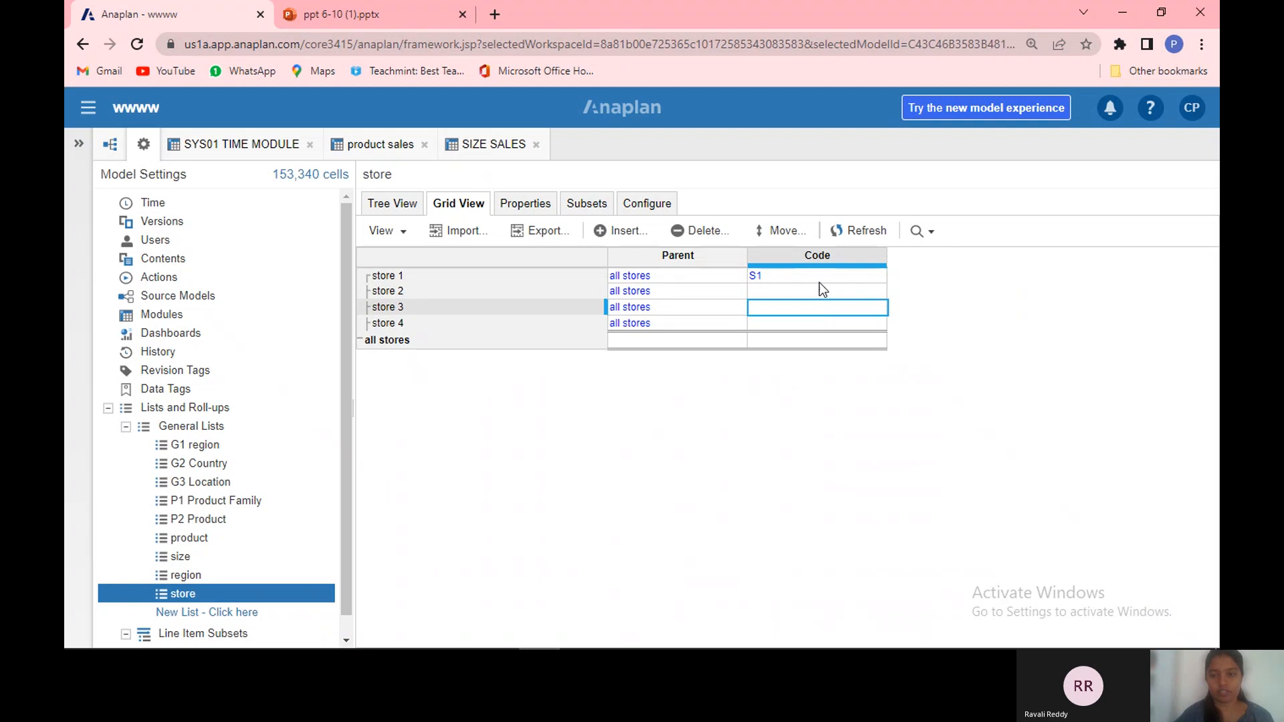
double_click(820, 281)
click(781, 463)
click(829, 307)
click(834, 281)
double_click(835, 284)
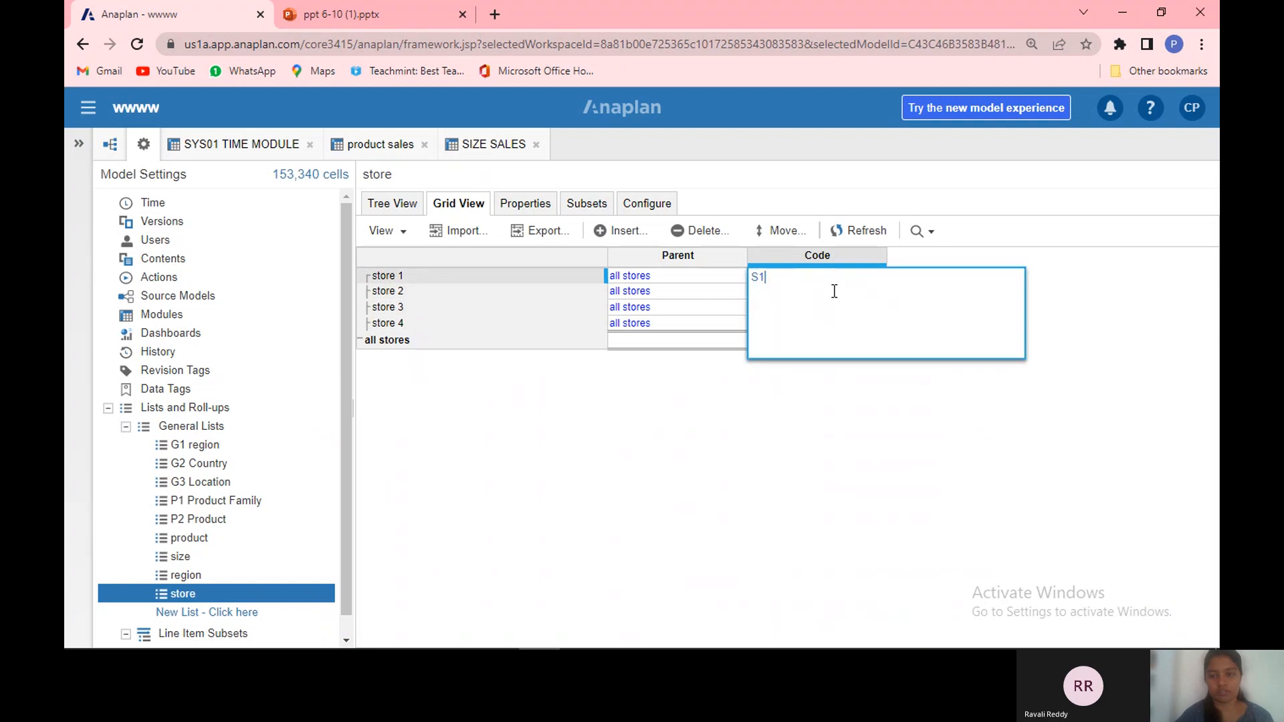
click(631, 432)
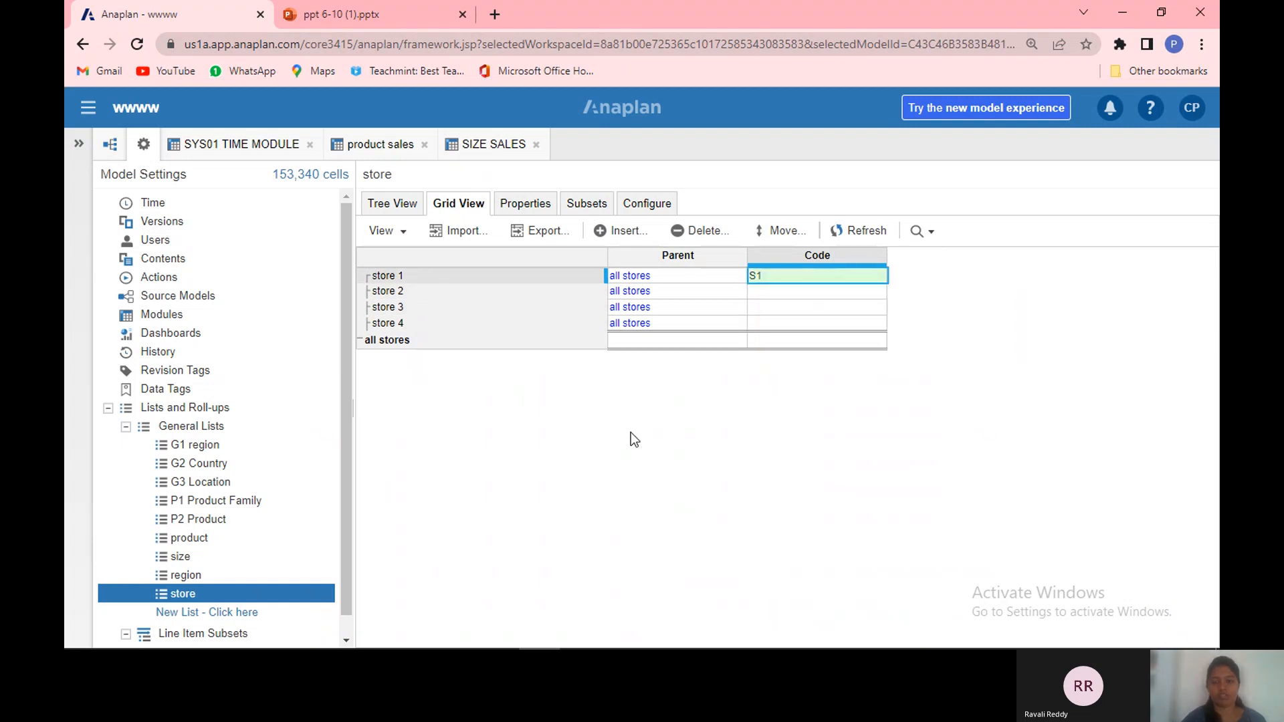
Step: In the store list's grid, set the codes of store 2, store 3 and store 4 to S2, S3 and S4
click(818, 295)
double_click(820, 294)
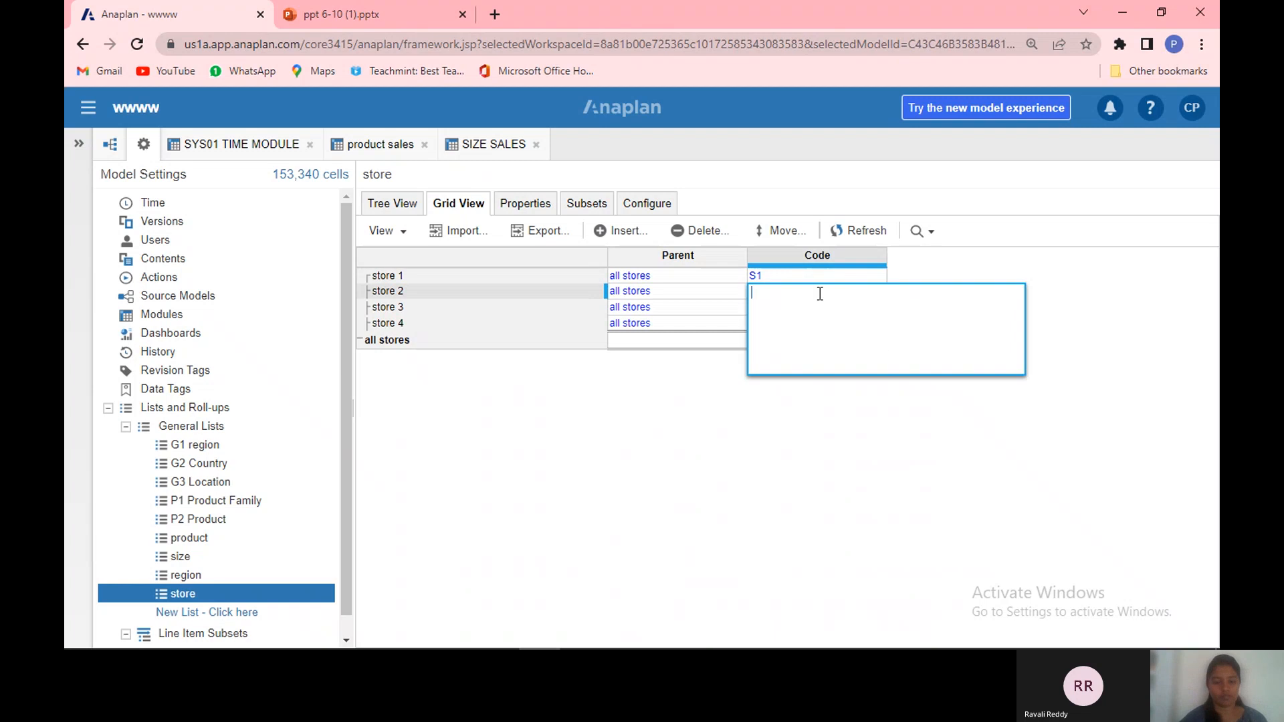
text(S2)
key(Return)
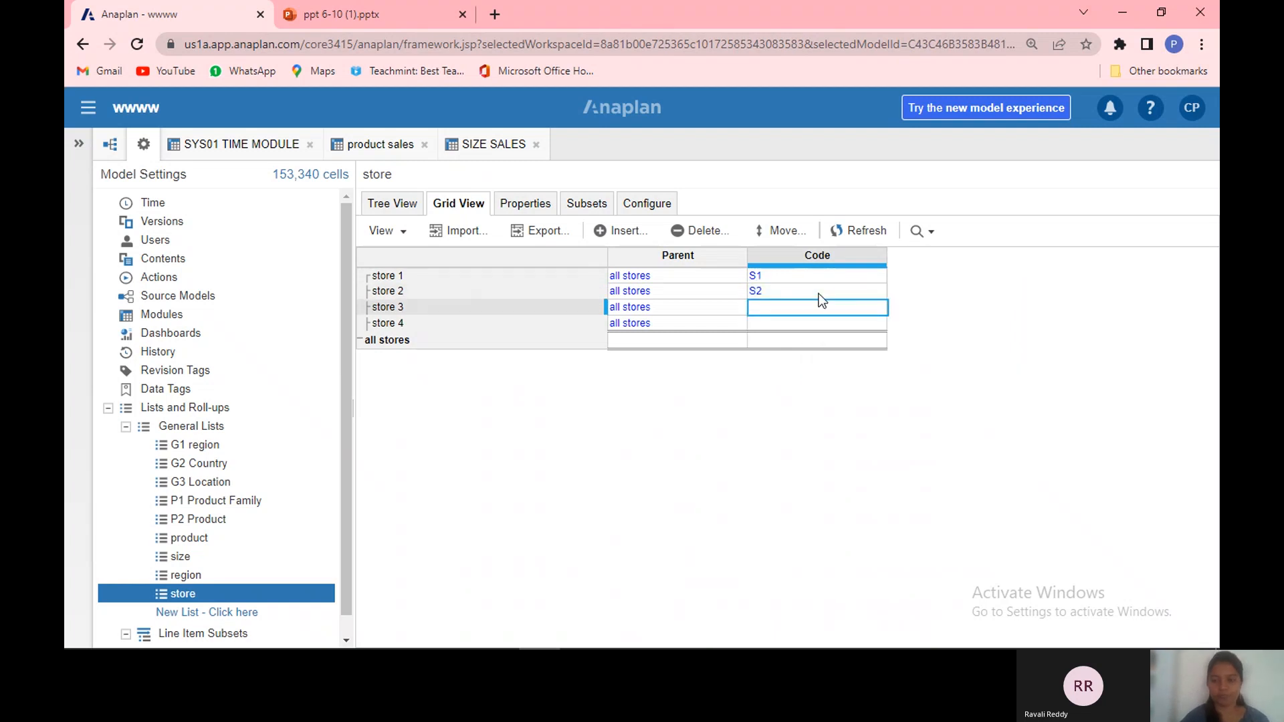
double_click(821, 311)
text(S3)
key(Return)
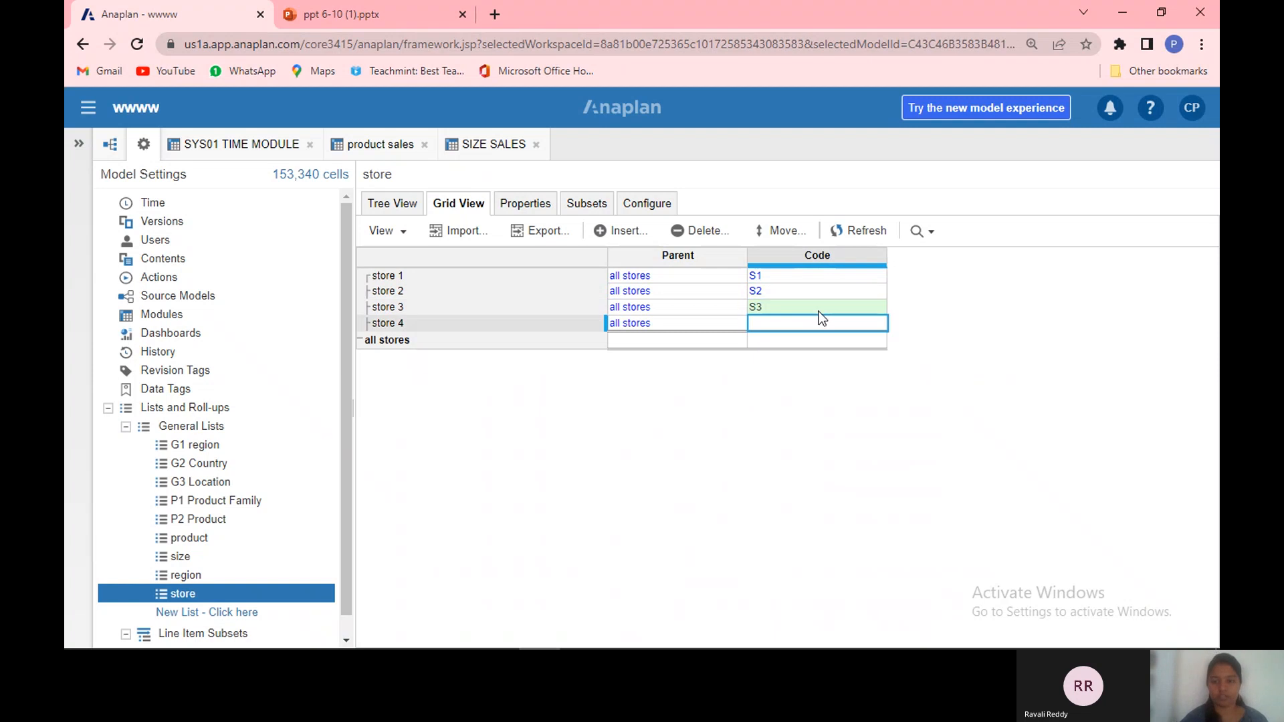
double_click(809, 329)
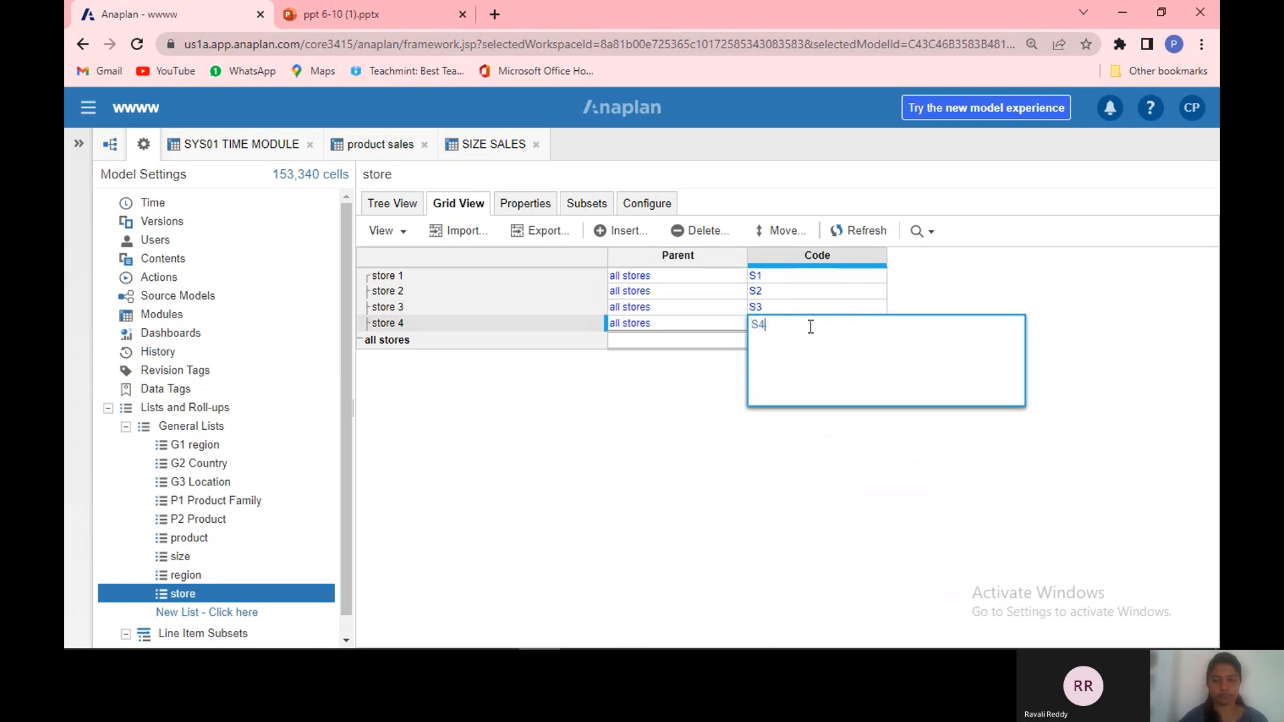
text(S4)
key(Return)
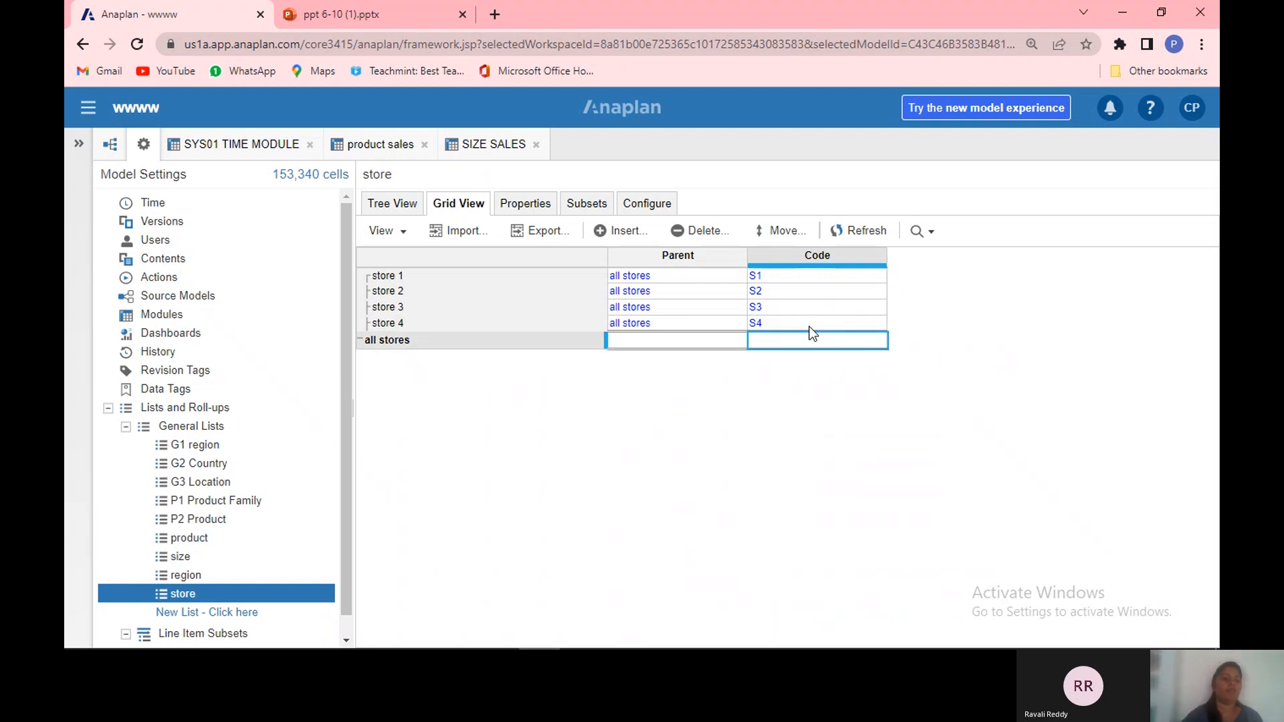
Step: Create a module named sys01 region with the region list as rows and one line item called region as columns
click(212, 311)
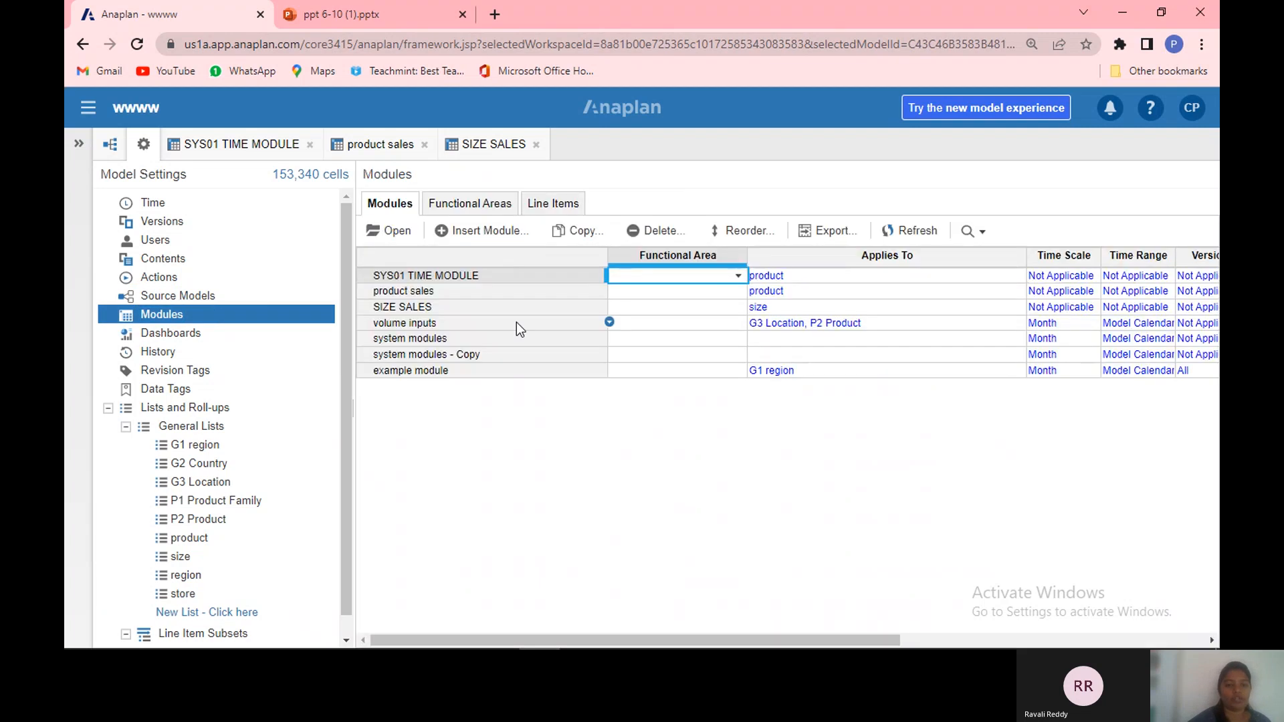
click(473, 233)
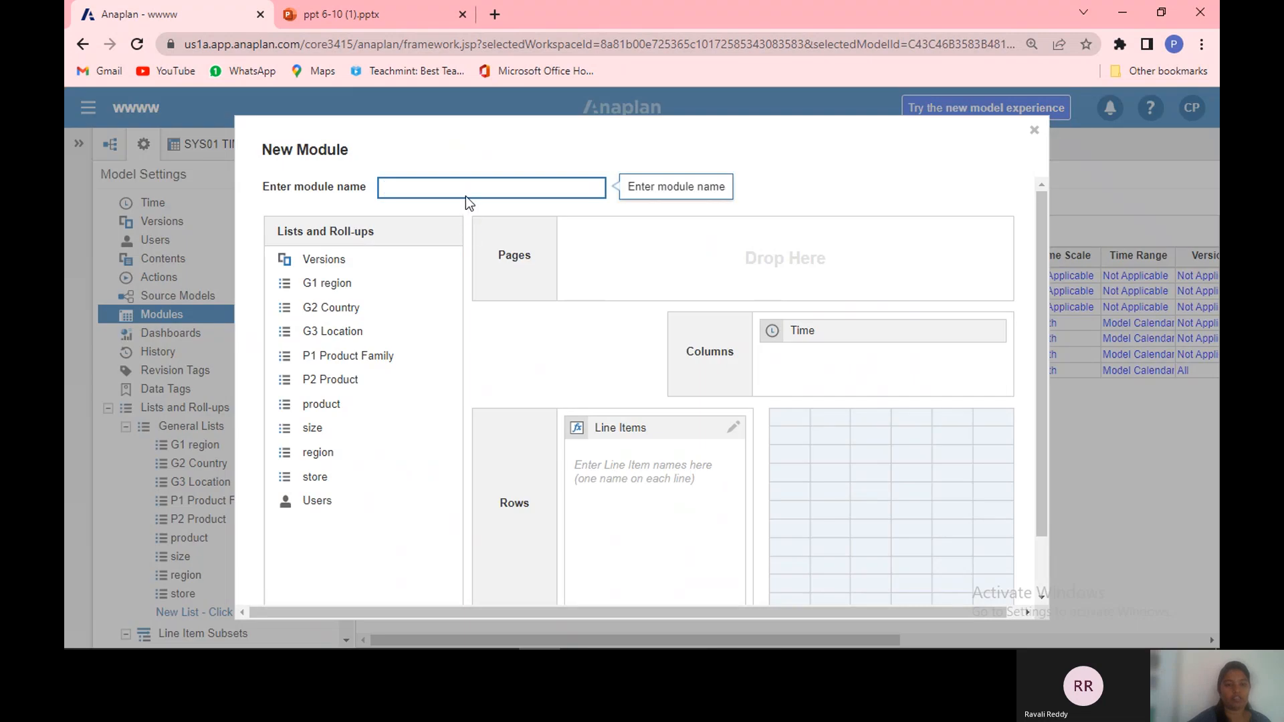
text(sys)
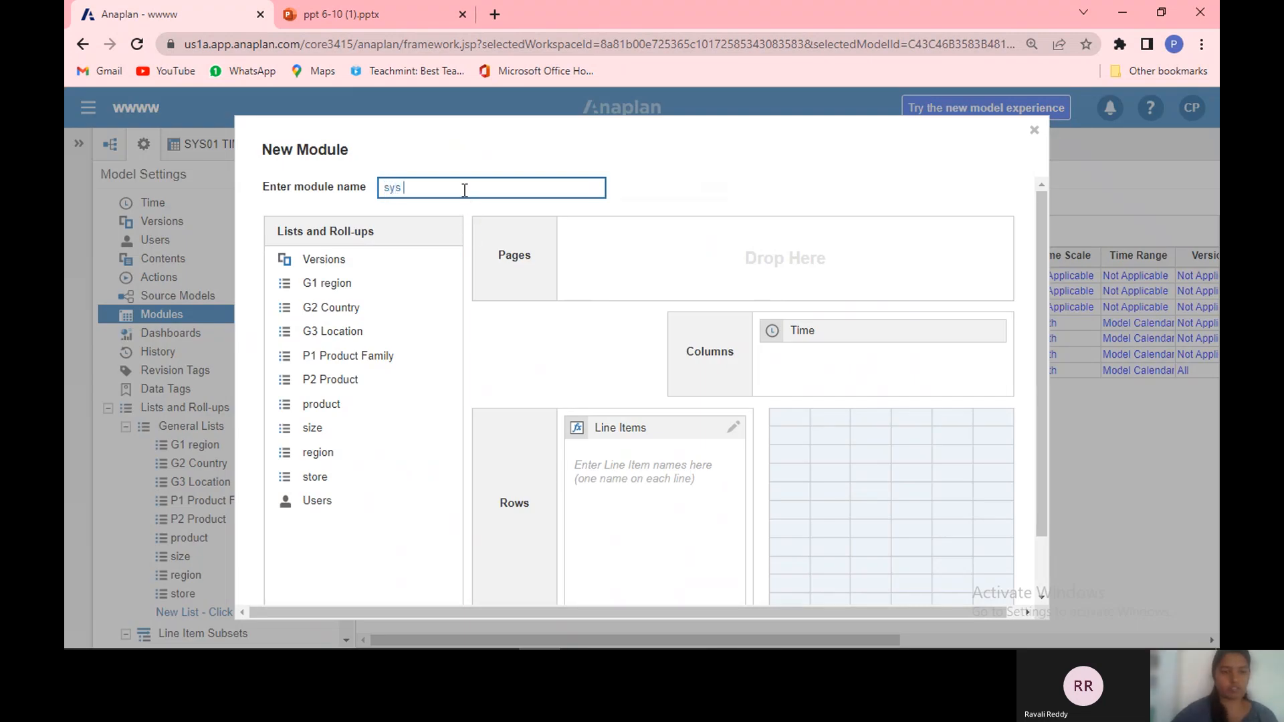
text(0)
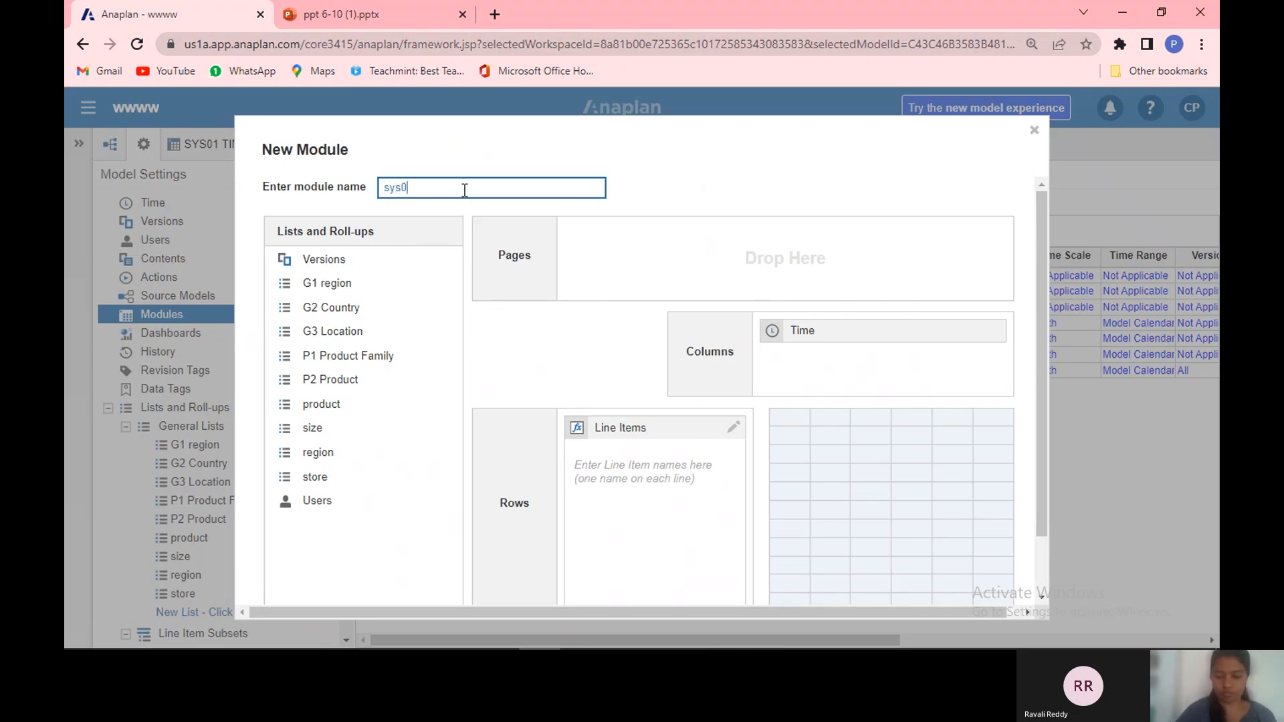
text(1 region)
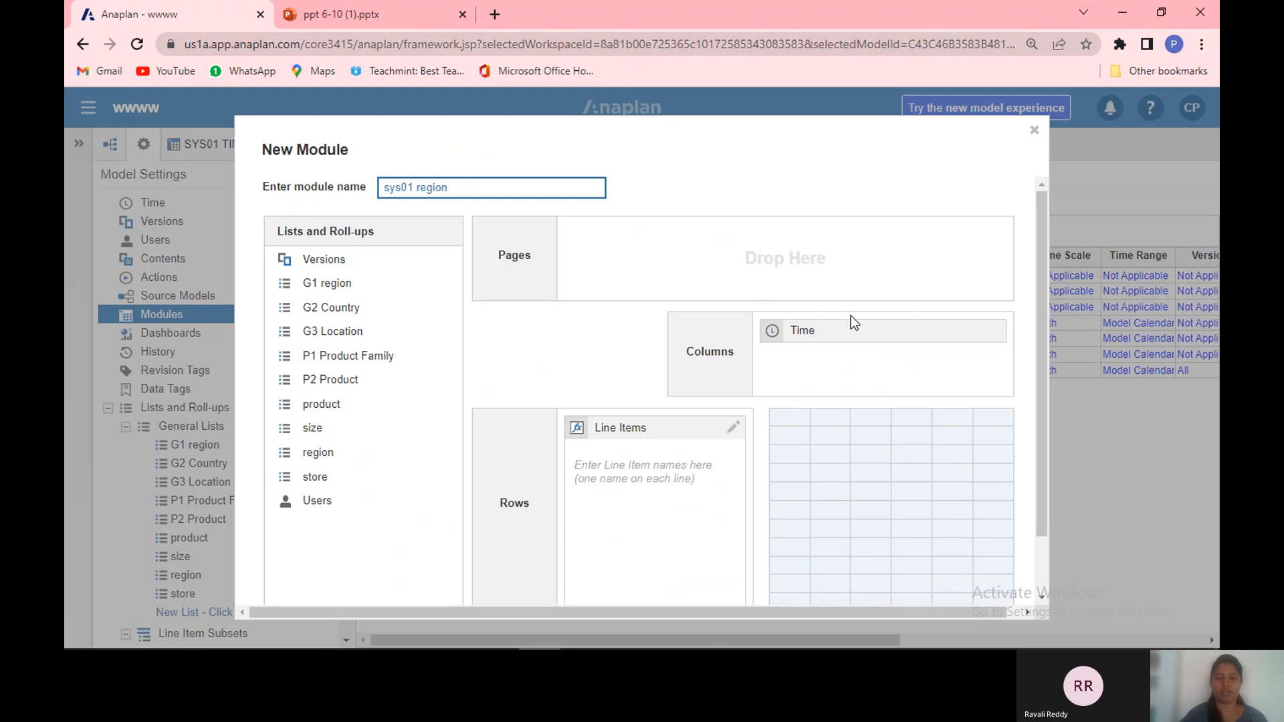
drag(851, 336, 813, 348)
click(587, 508)
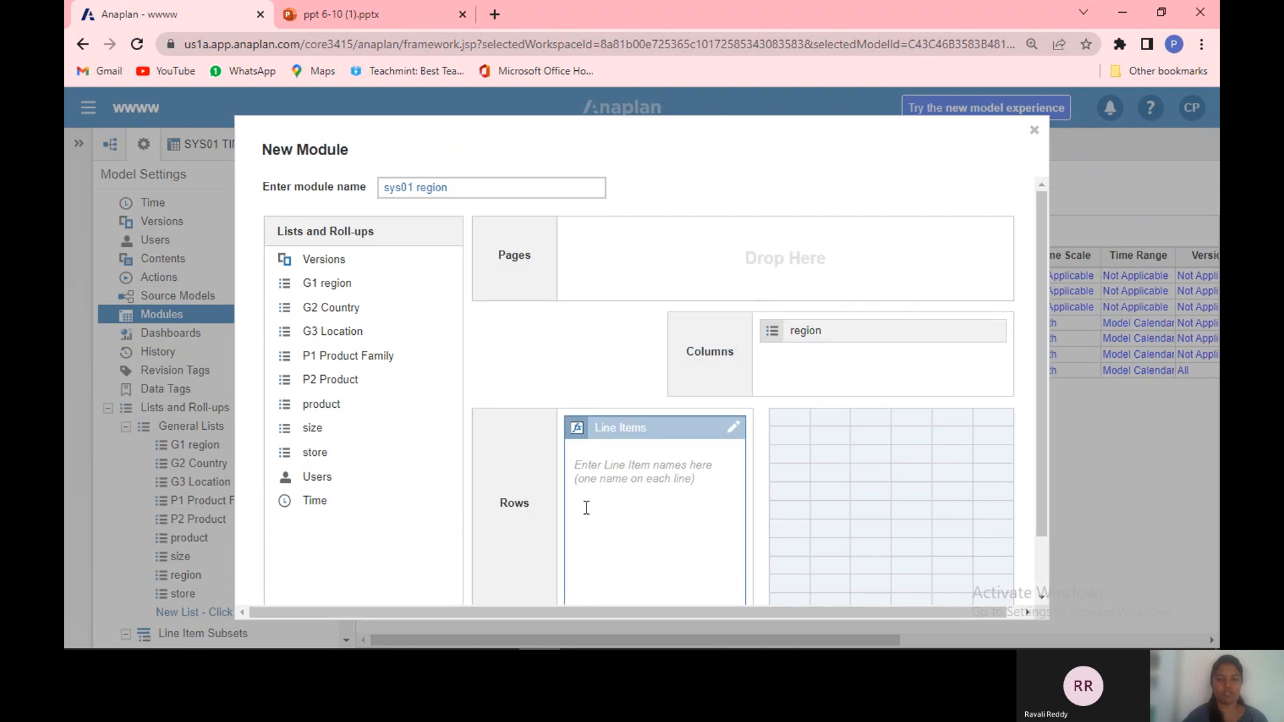
text(re)
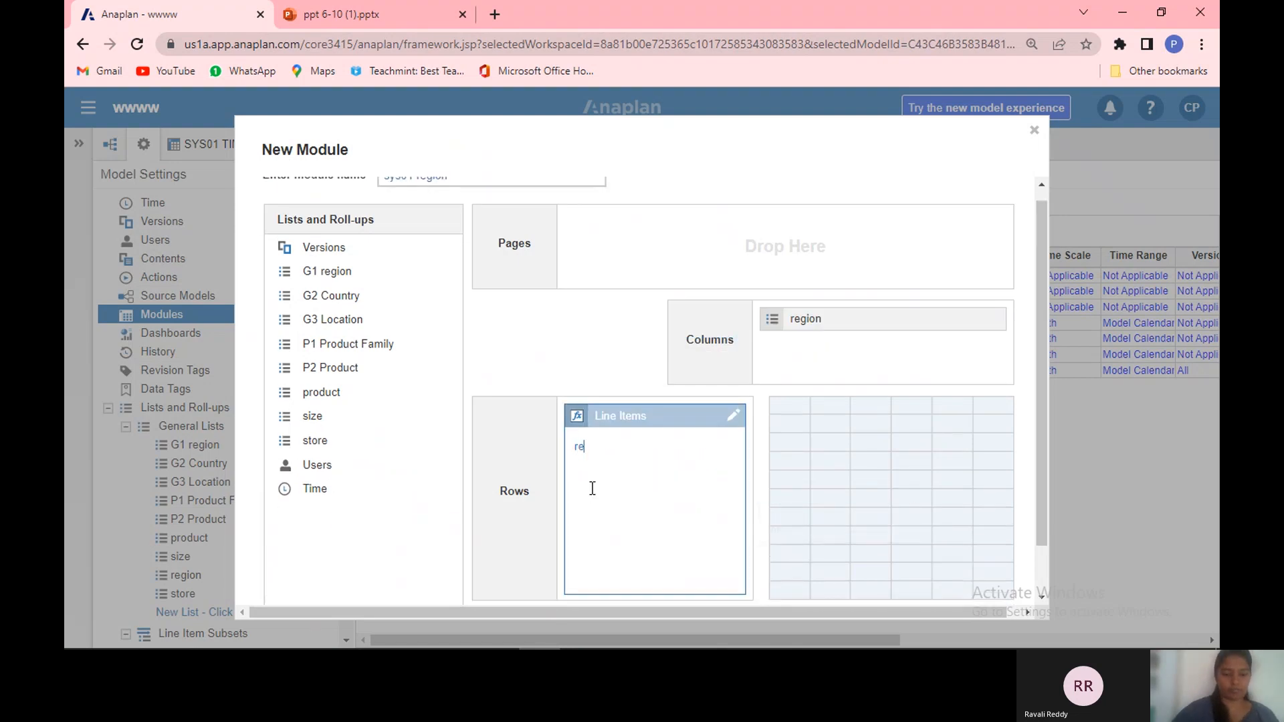
text(gion)
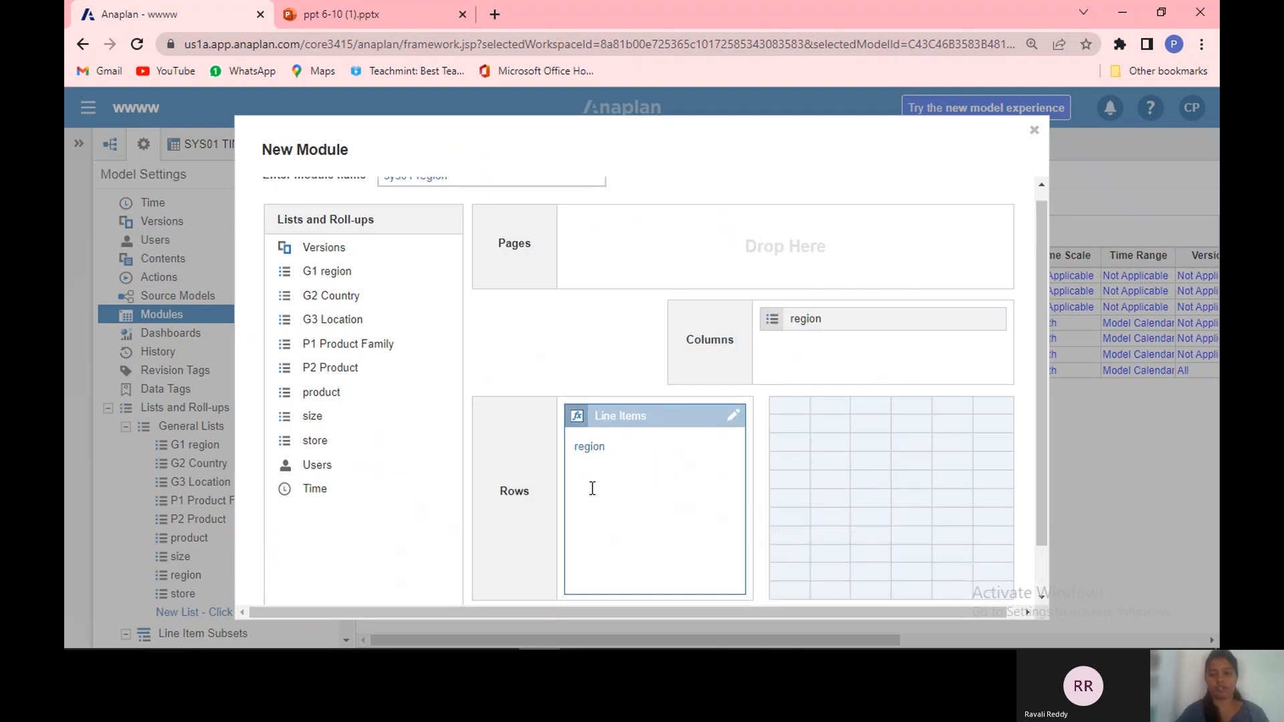
click(900, 332)
drag(891, 322, 692, 474)
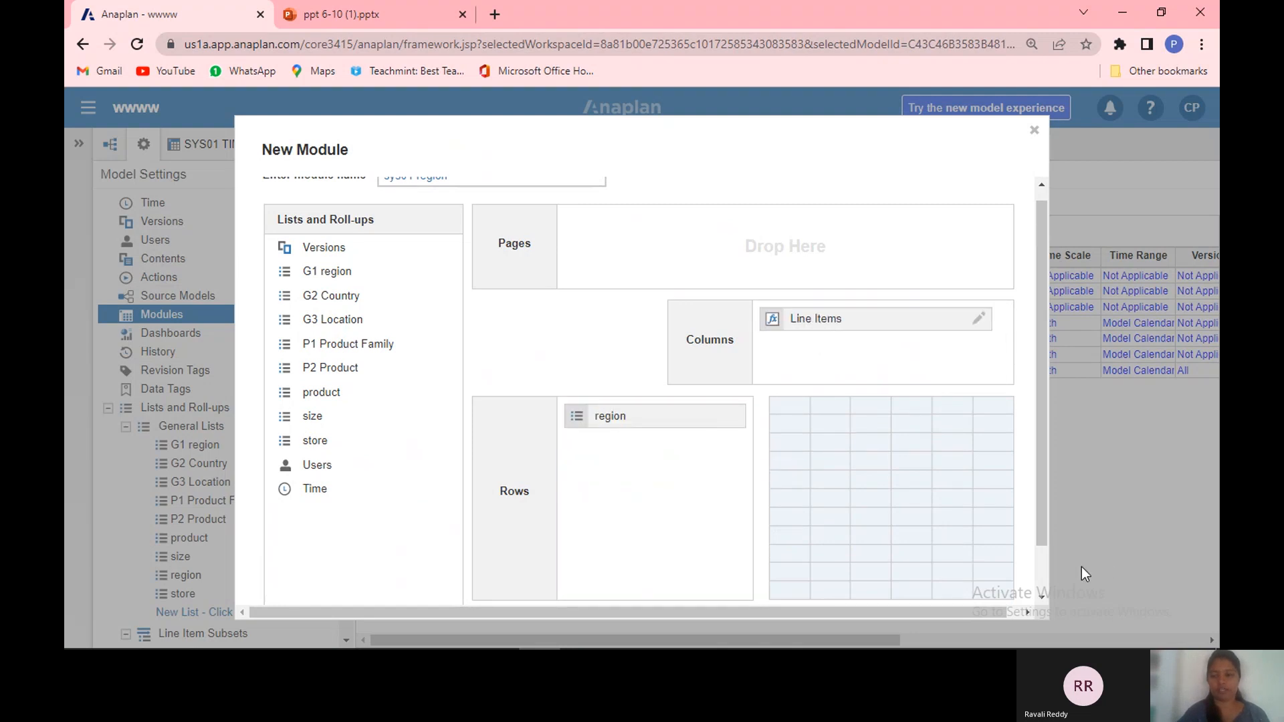
scroll(1039, 585, down, 2)
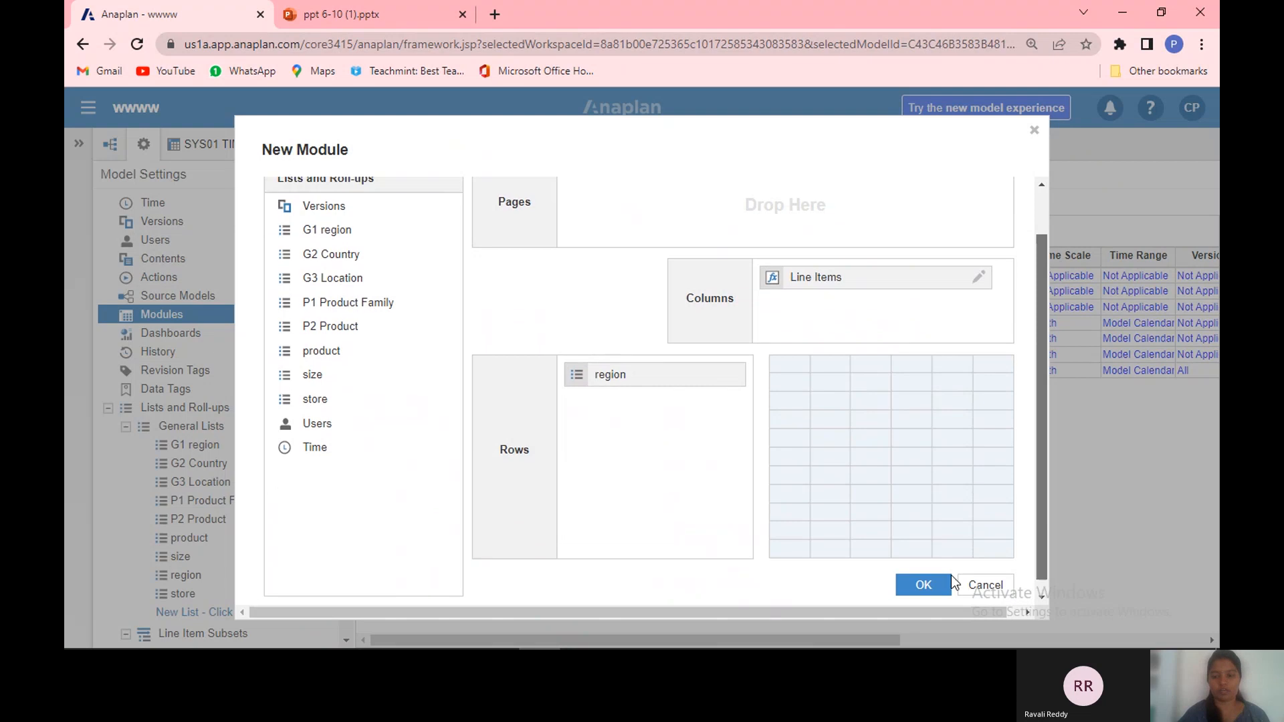
click(922, 579)
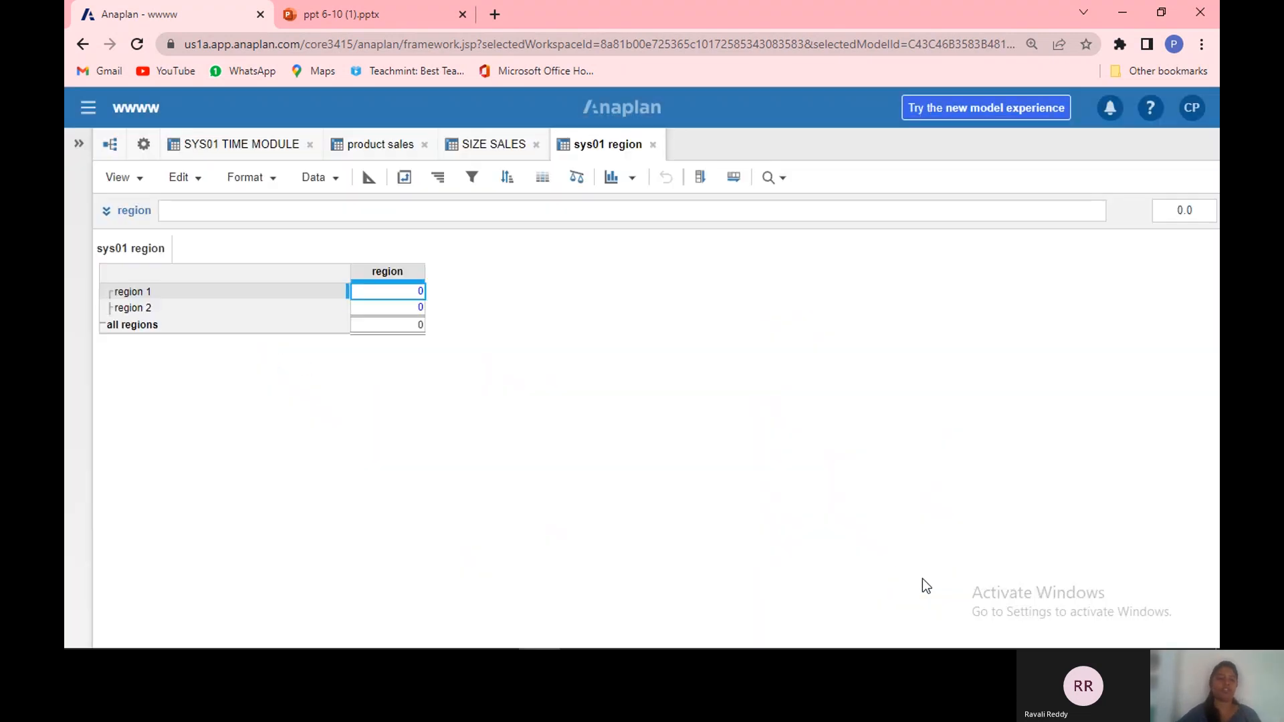
Step: In the module blueprint, set the region line item's format to List using the region list
click(375, 183)
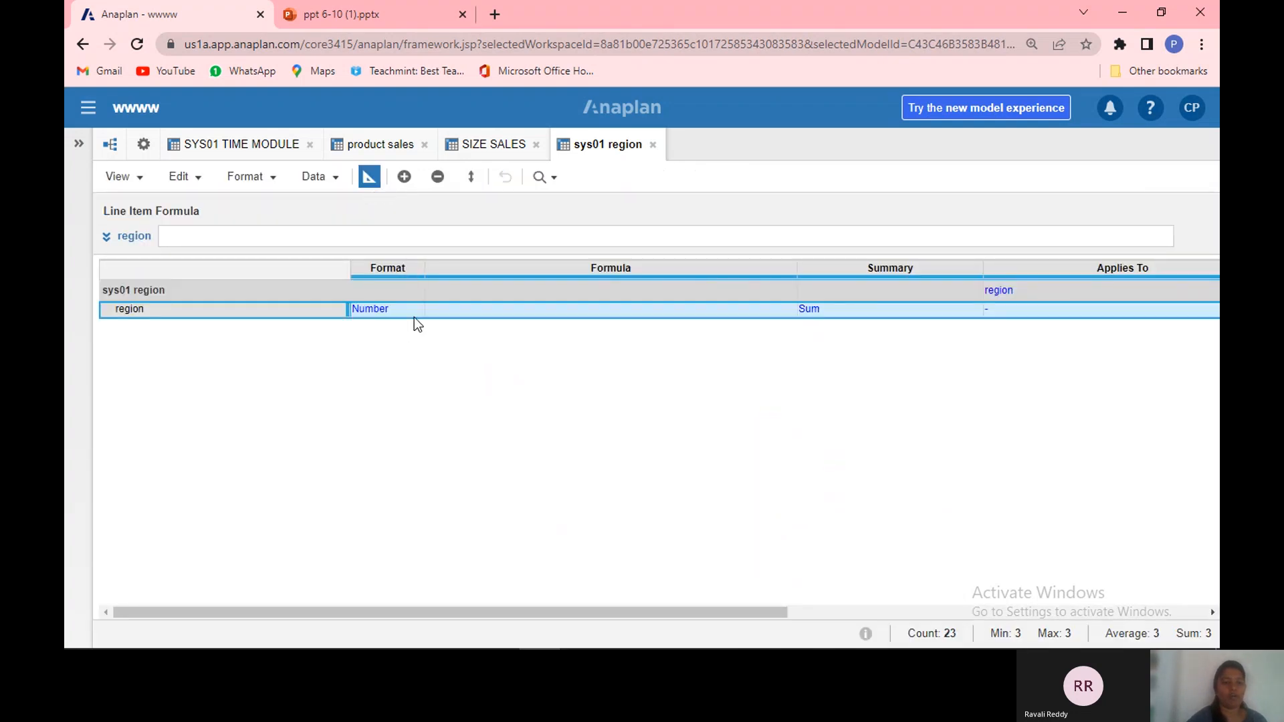
click(408, 308)
click(415, 311)
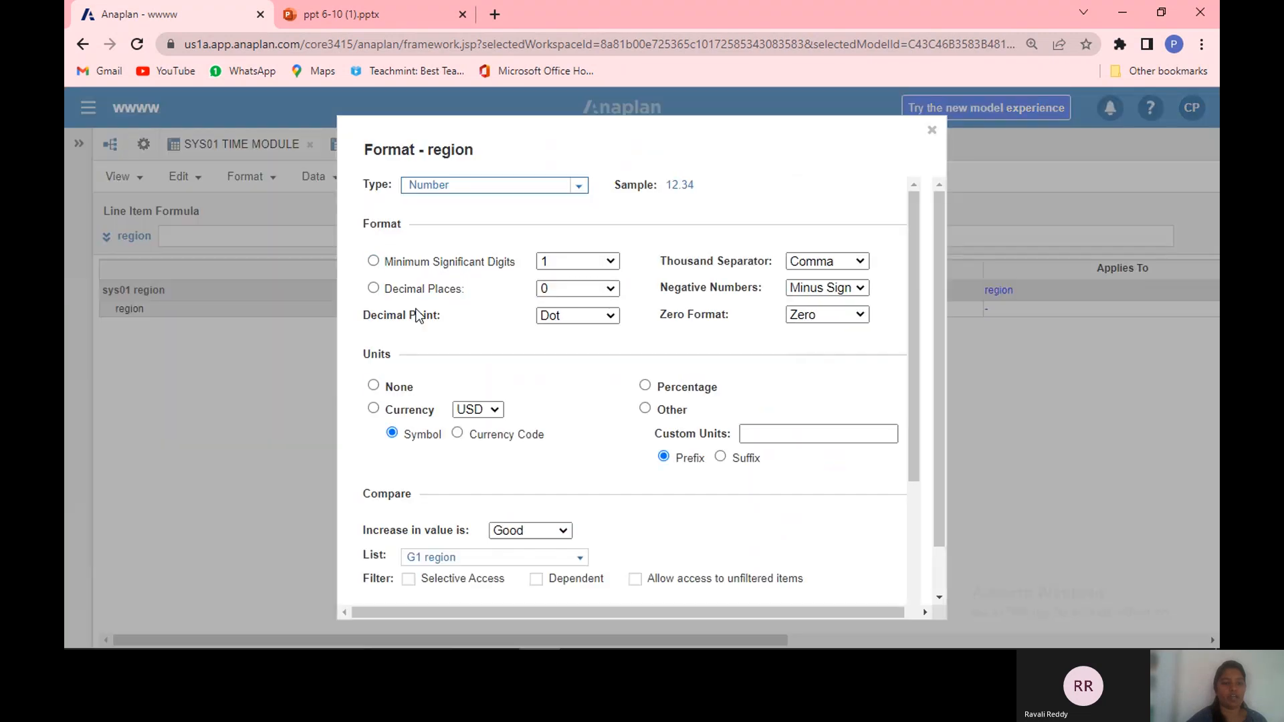
click(579, 189)
click(529, 329)
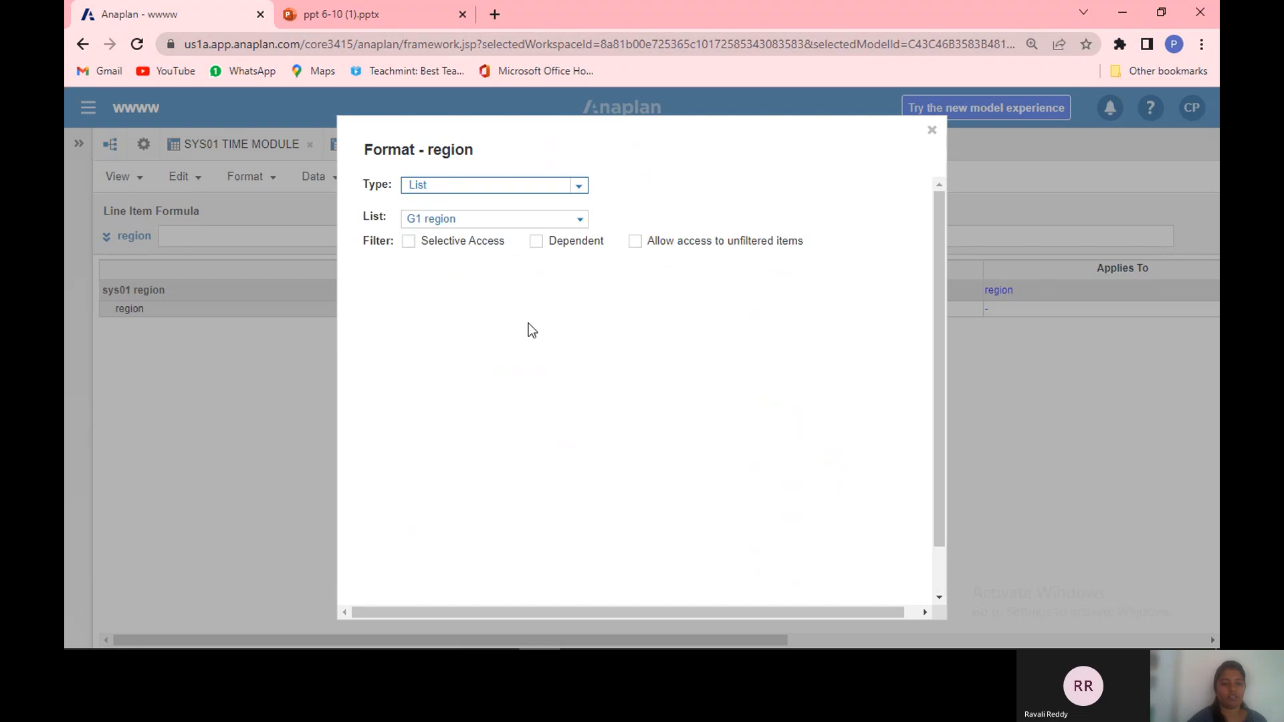
click(579, 221)
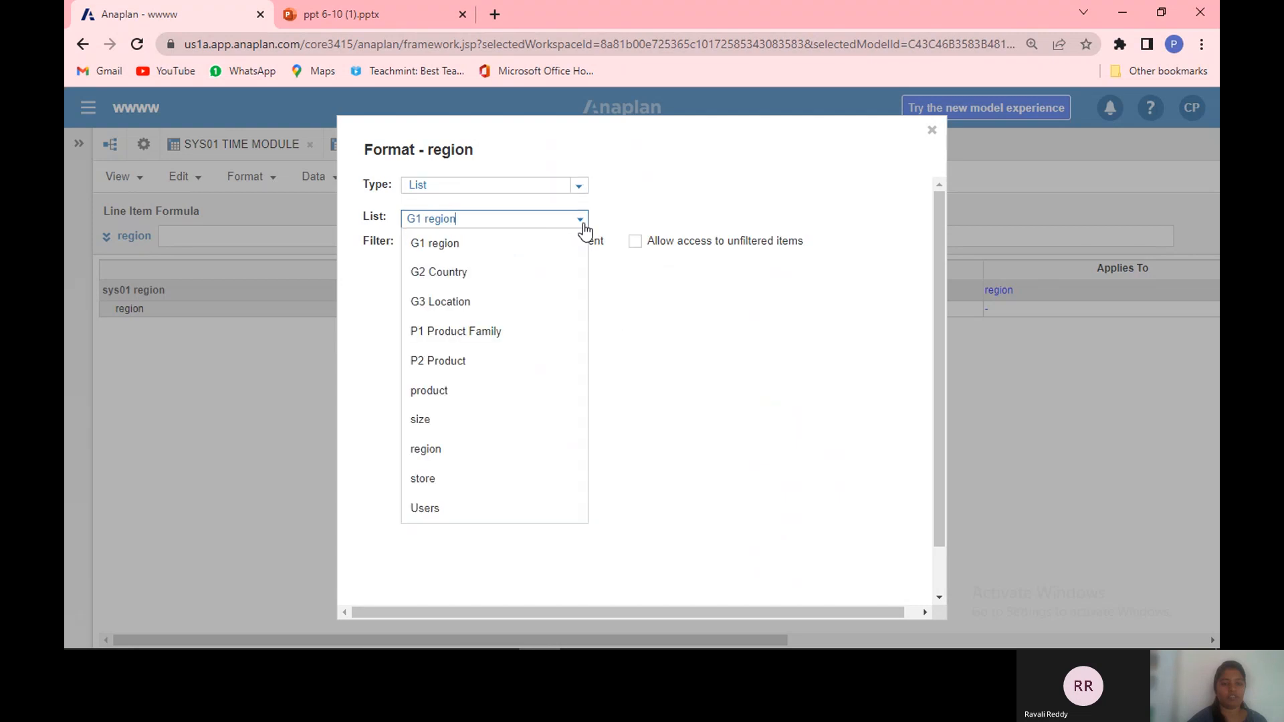
click(523, 454)
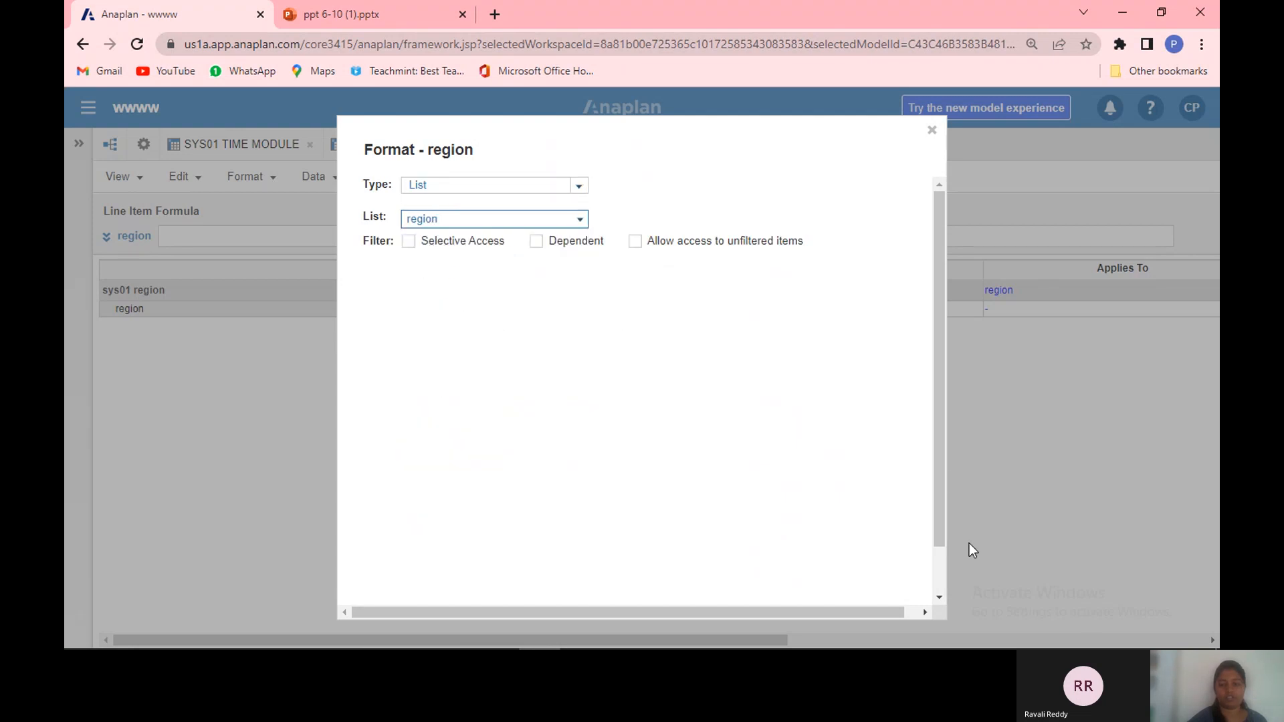
scroll(940, 563, down, 2)
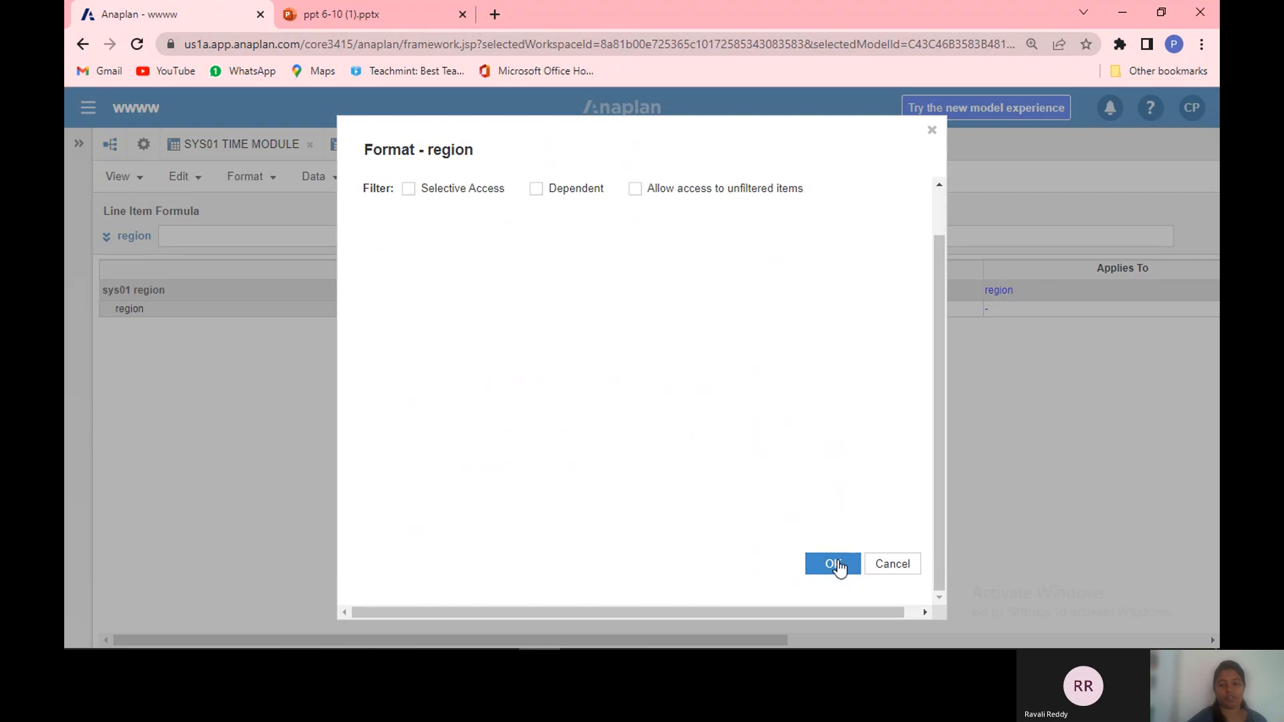
click(839, 566)
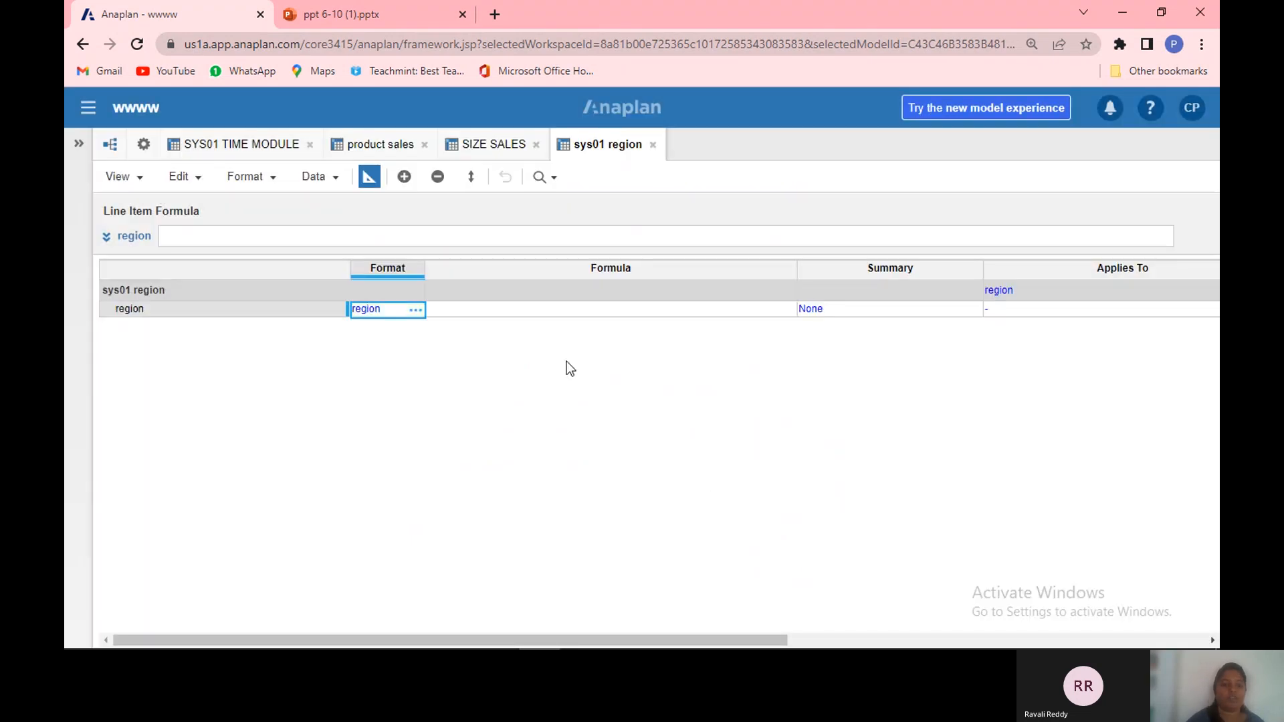
Step: Back in the grid, give the region line item the formula ITEM(region)
click(369, 178)
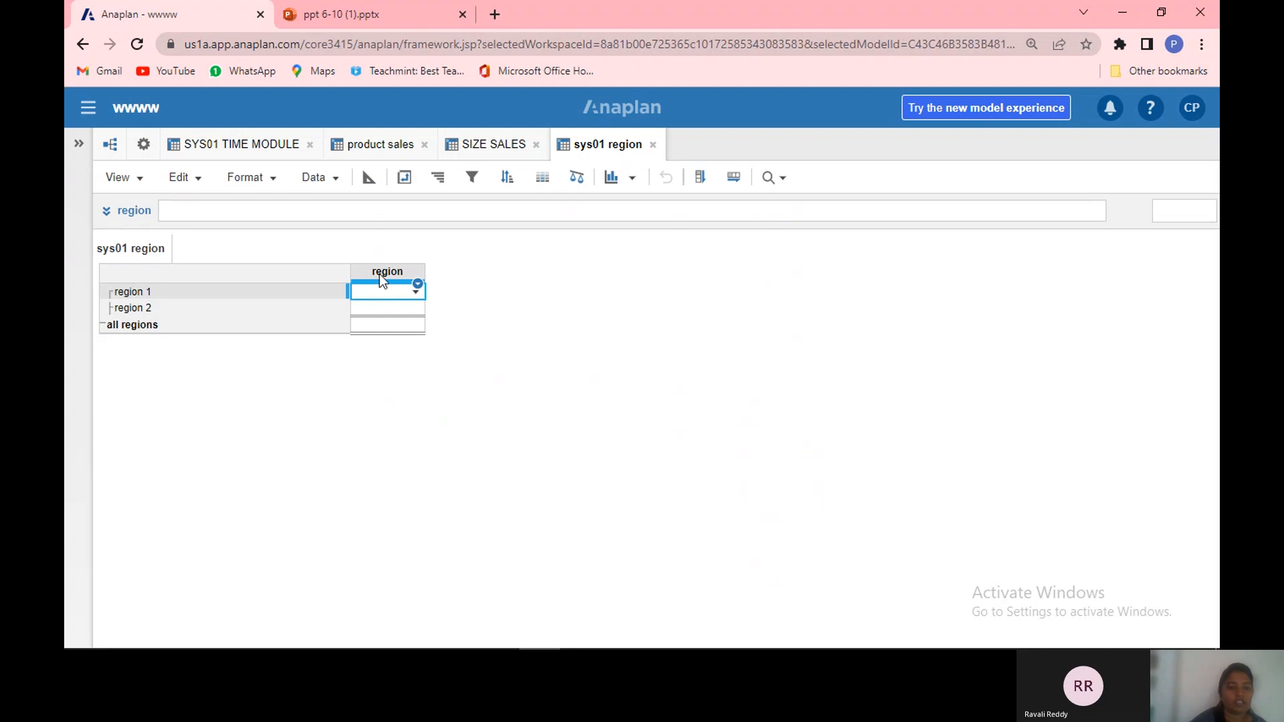
click(379, 273)
click(250, 213)
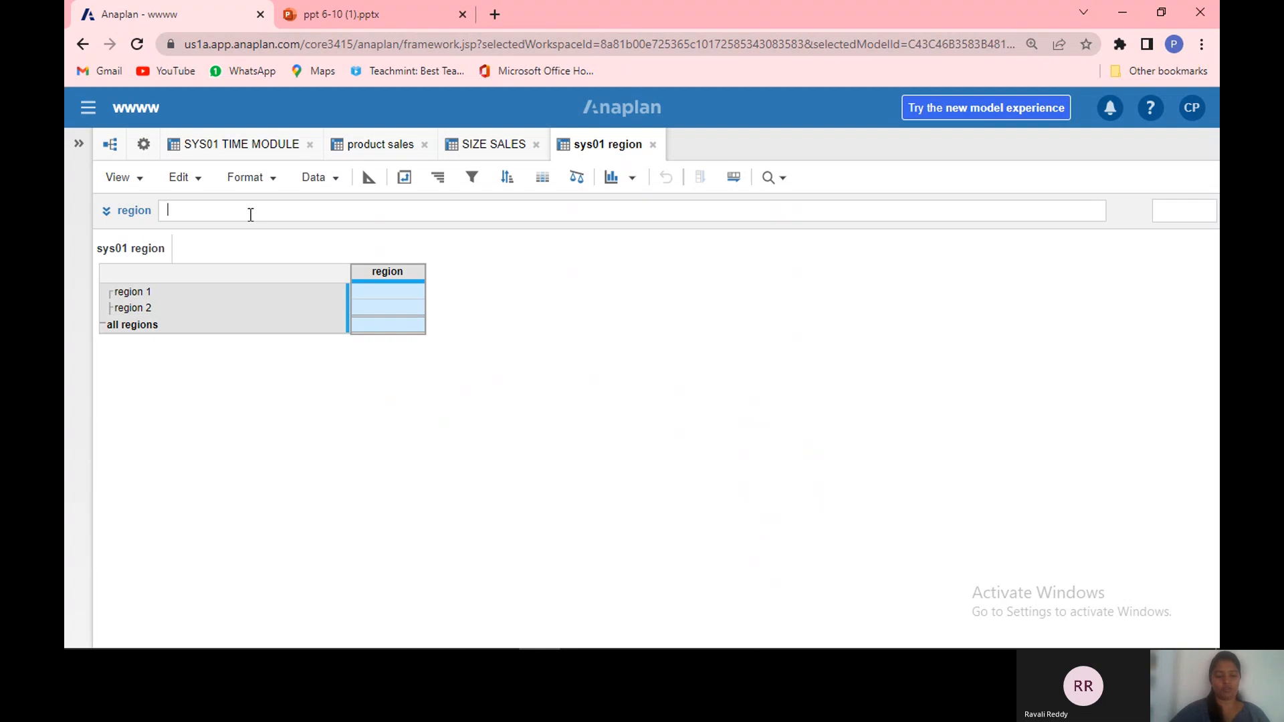
text(item()
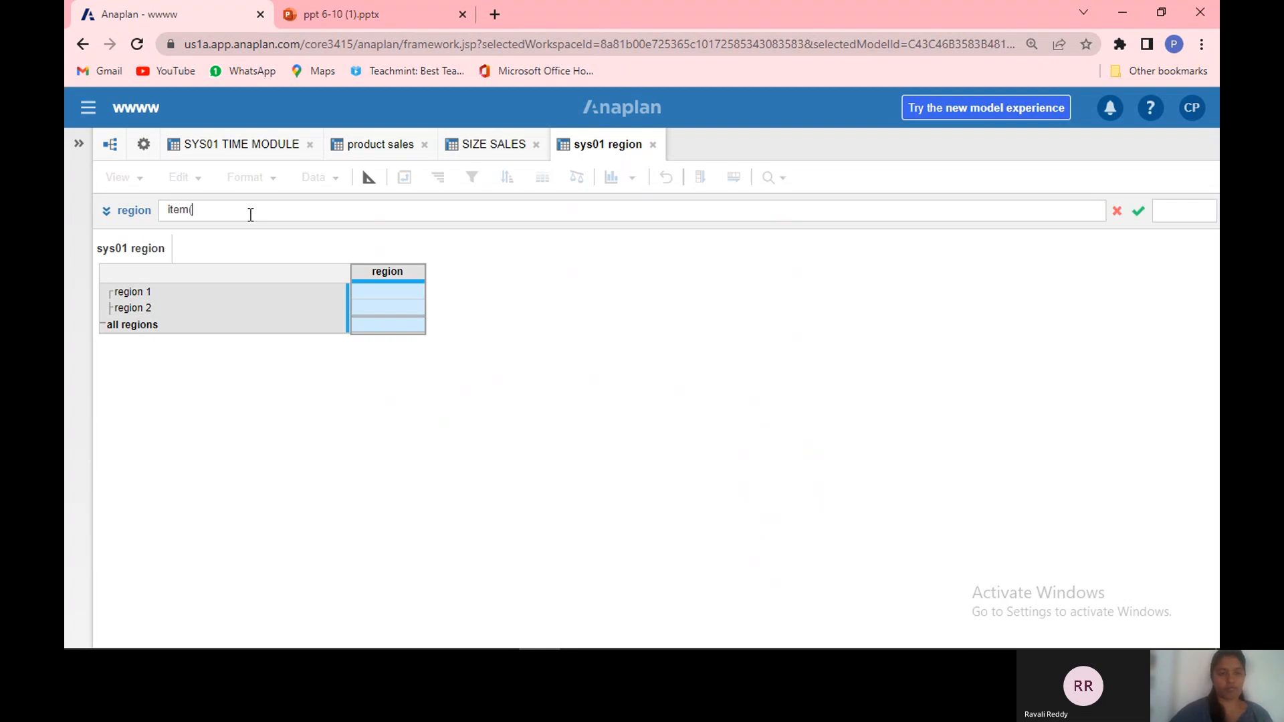
text(region)
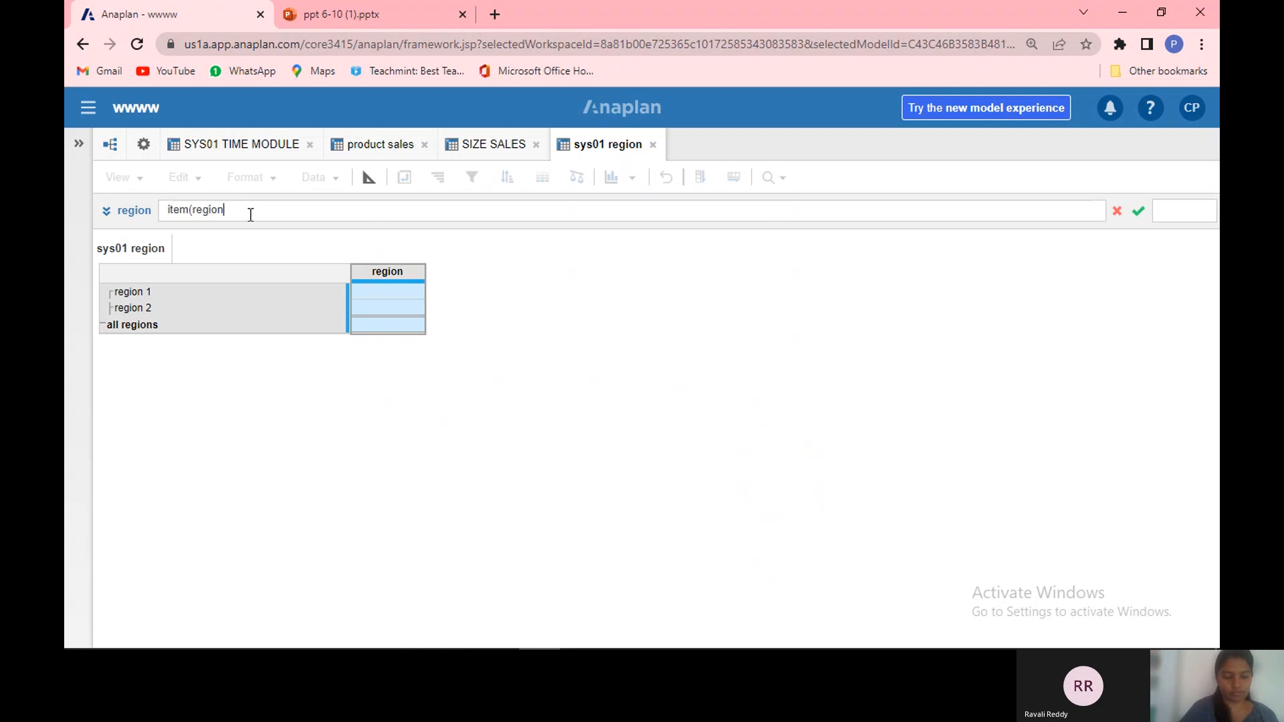
text())
key(Return)
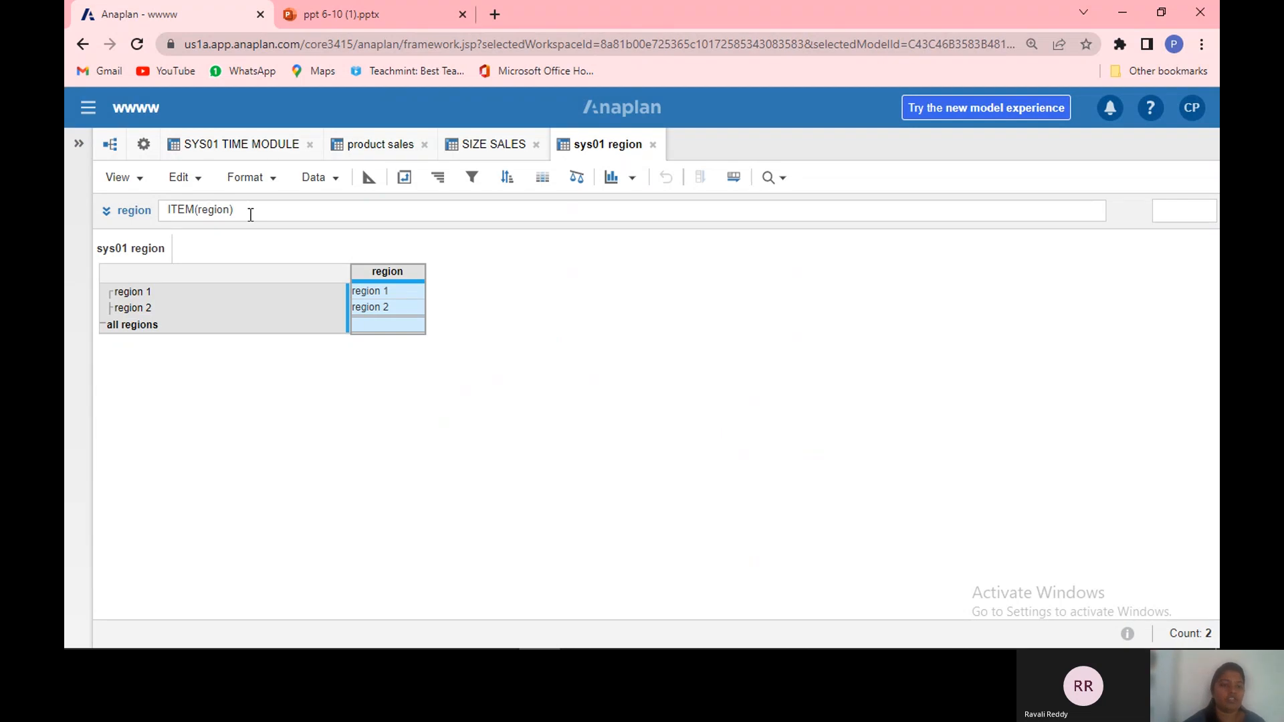
Step: Create a module named sys02 store with the store list as columns and line items store and region
right_click(415, 290)
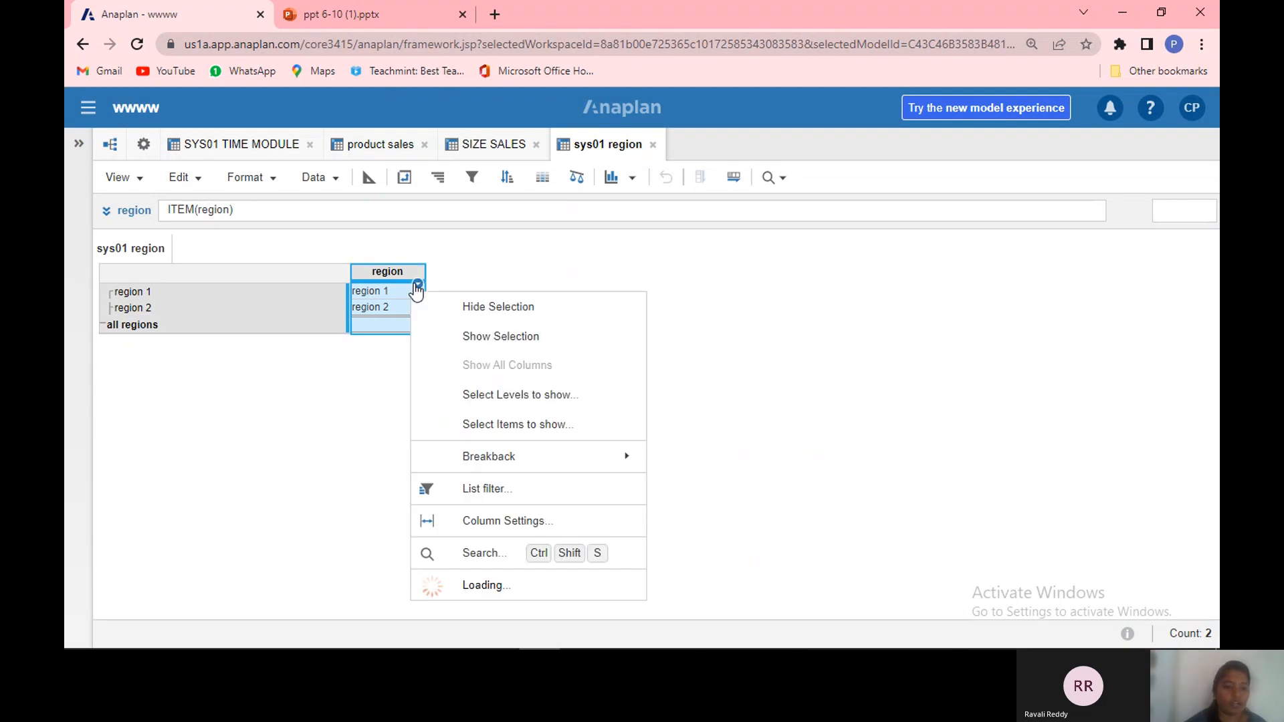
click(390, 298)
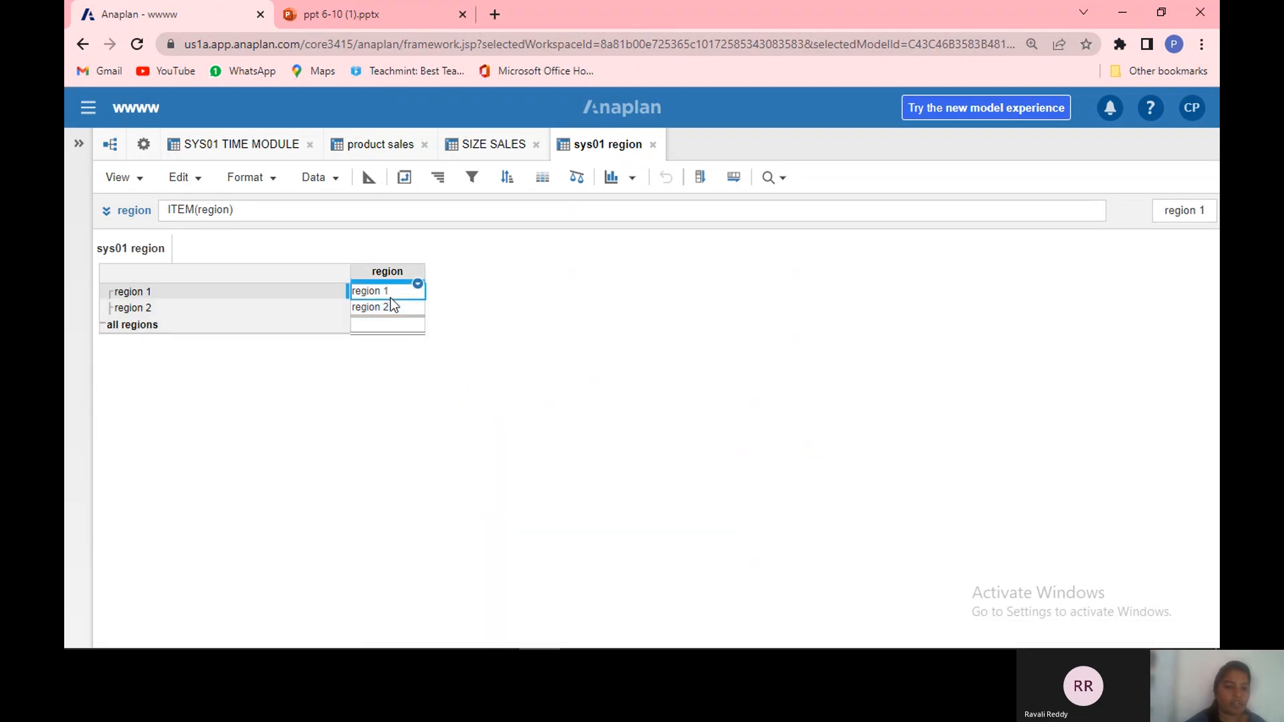
click(144, 146)
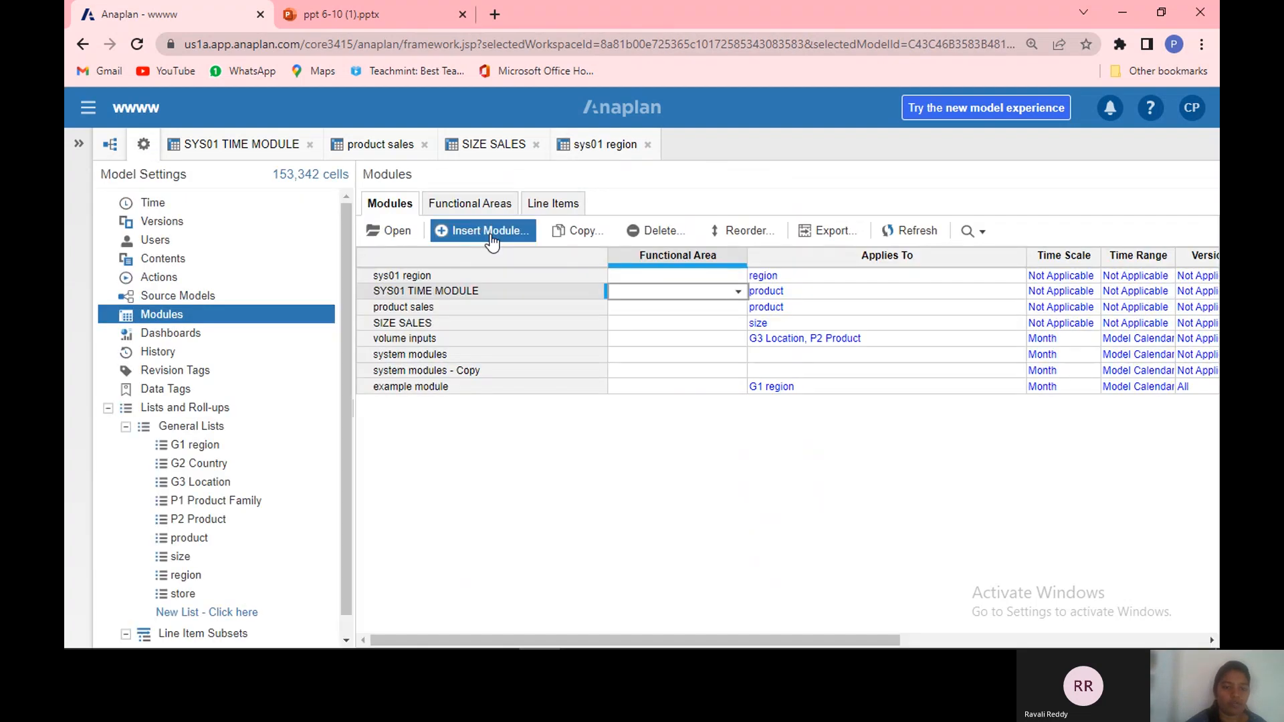
click(487, 236)
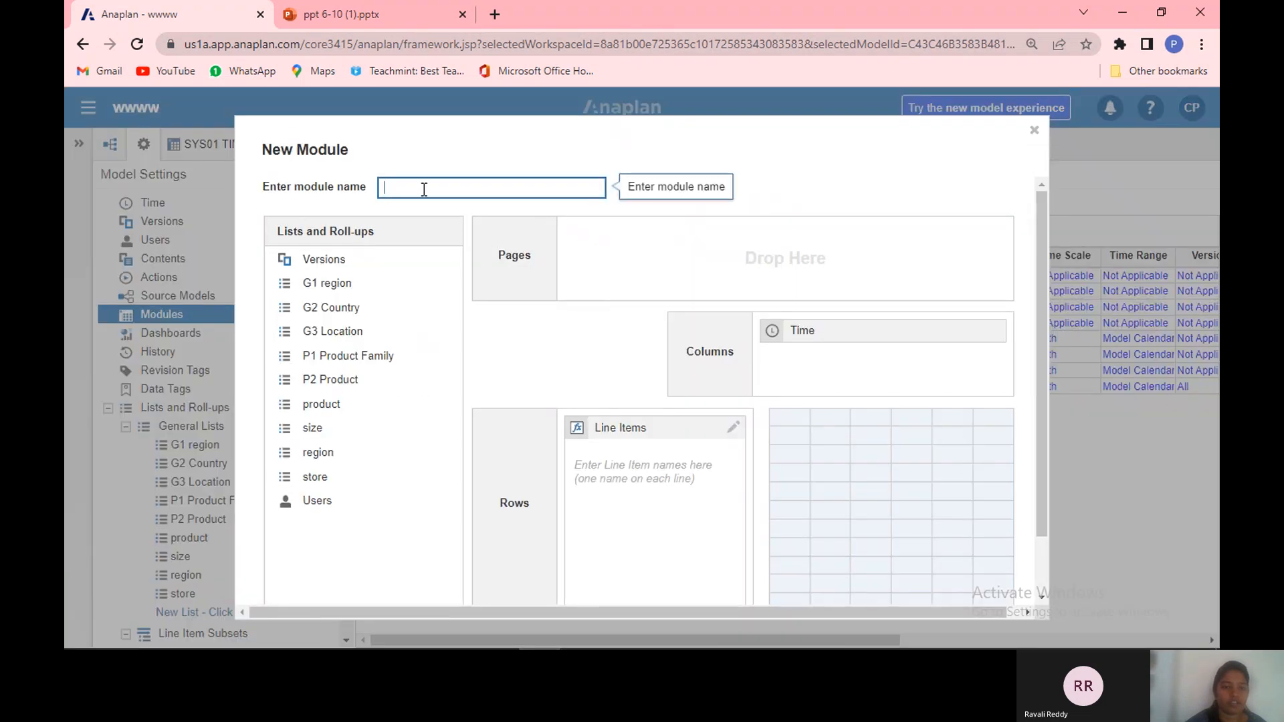
text(sy)
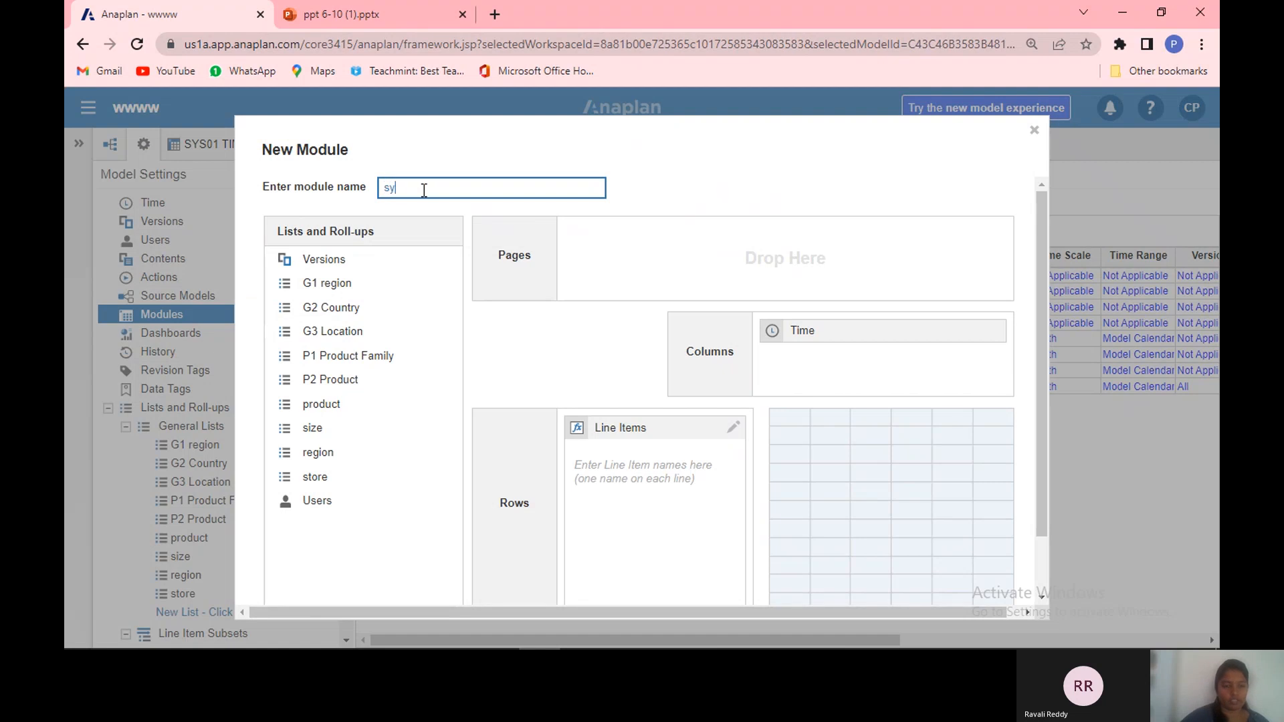
text(s 0)
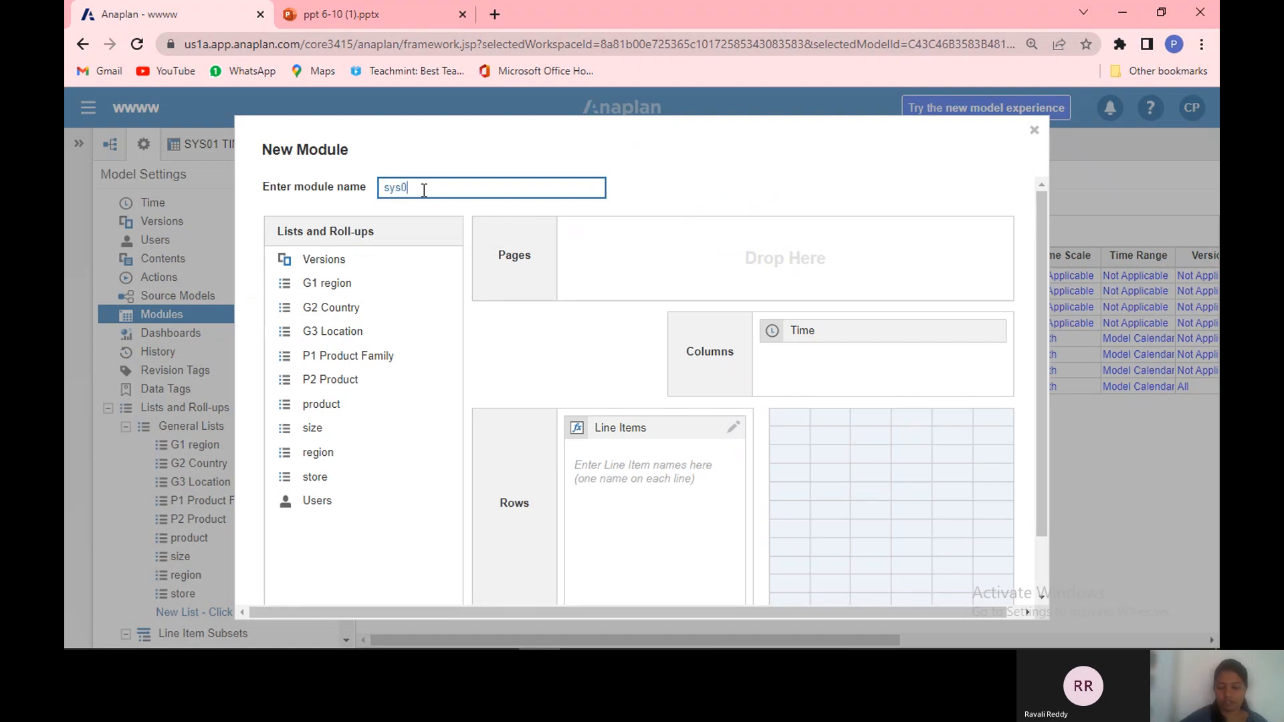
text(2 s)
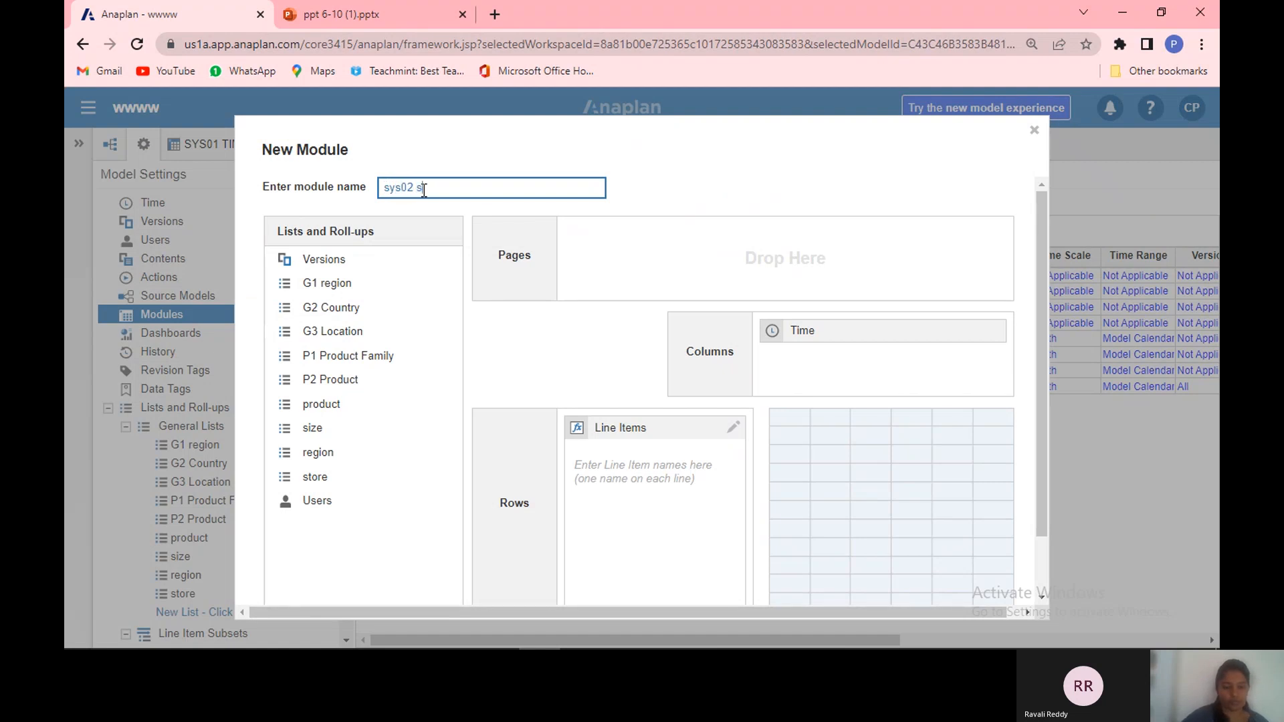
text(tore)
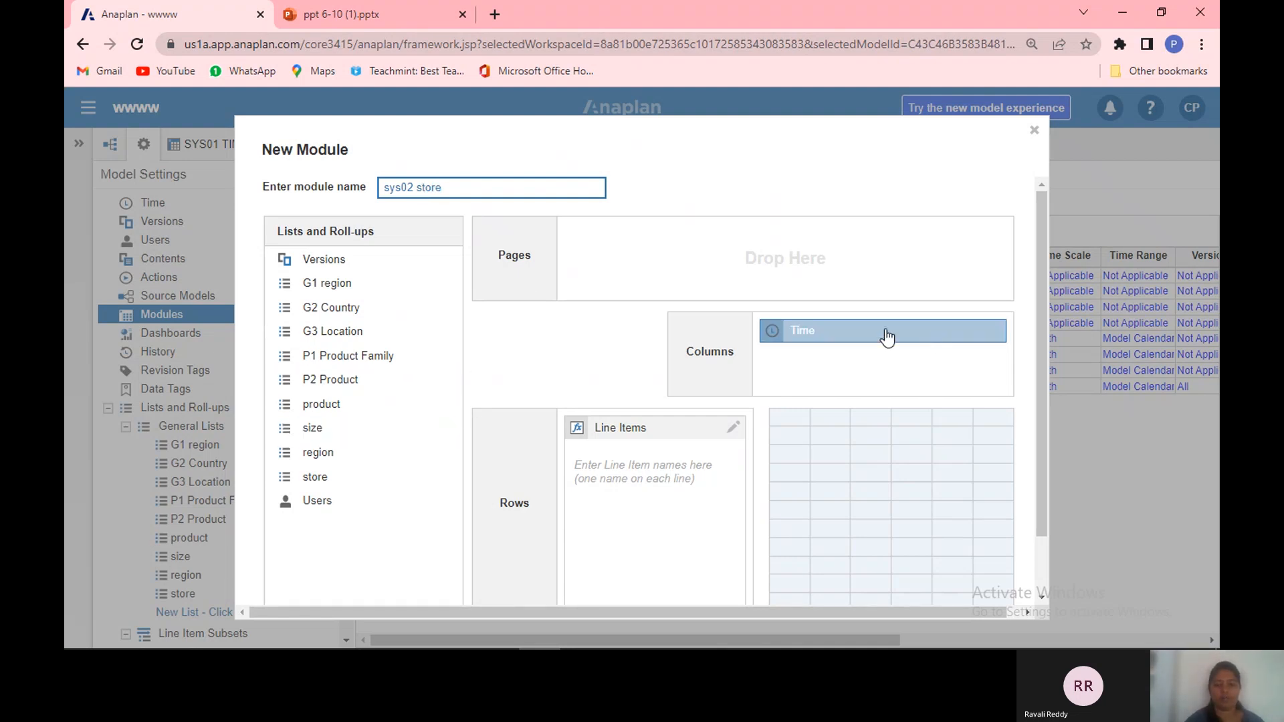
drag(887, 334, 825, 350)
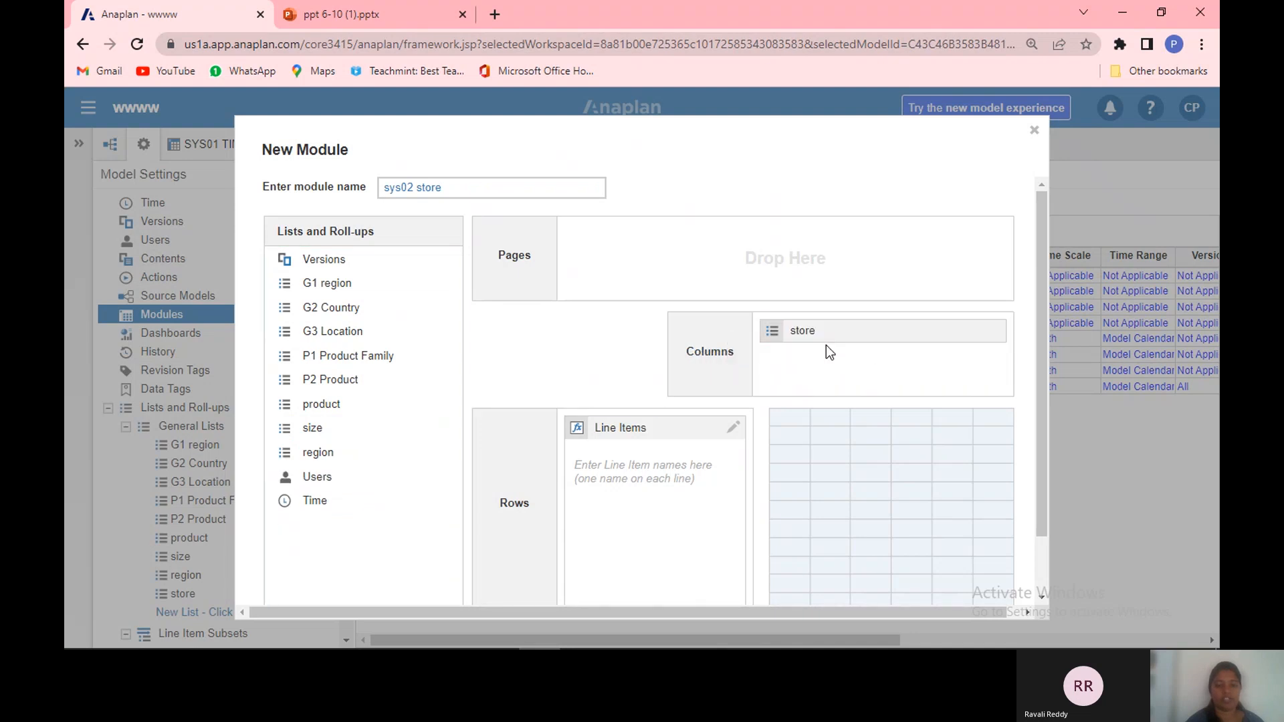
click(606, 483)
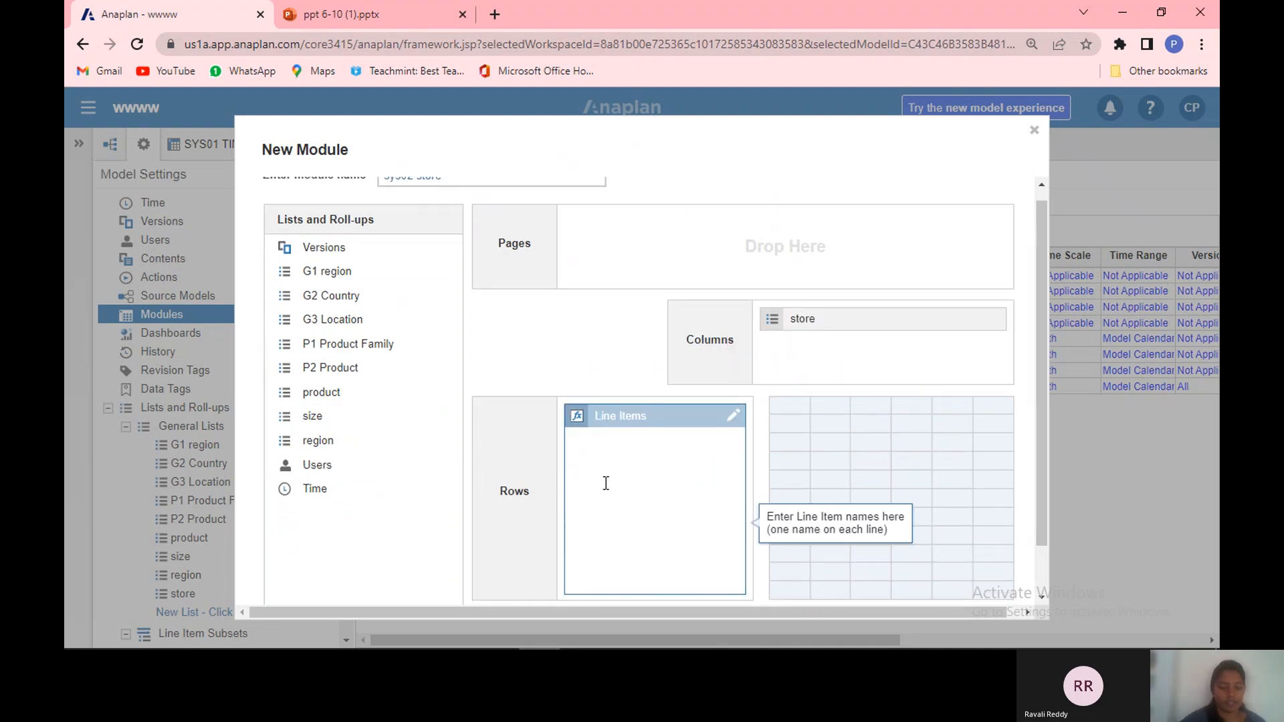
text(store)
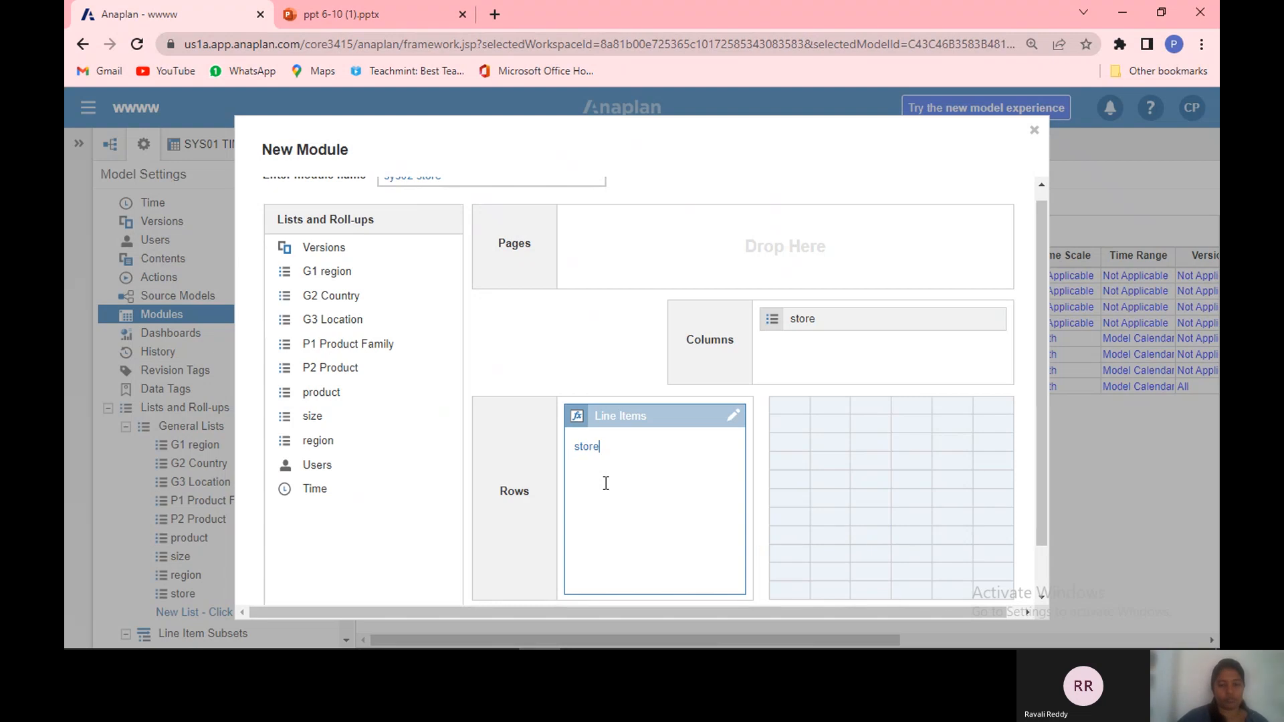
key(Return)
text(reg)
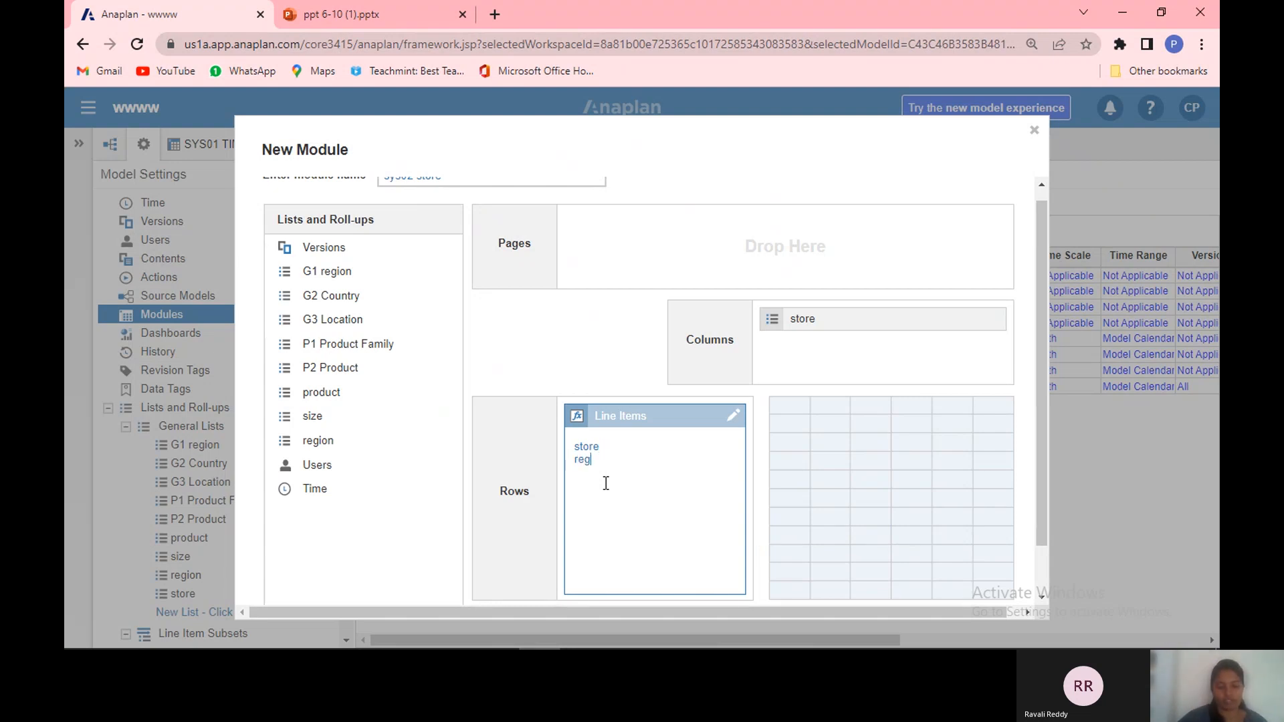
text(ion)
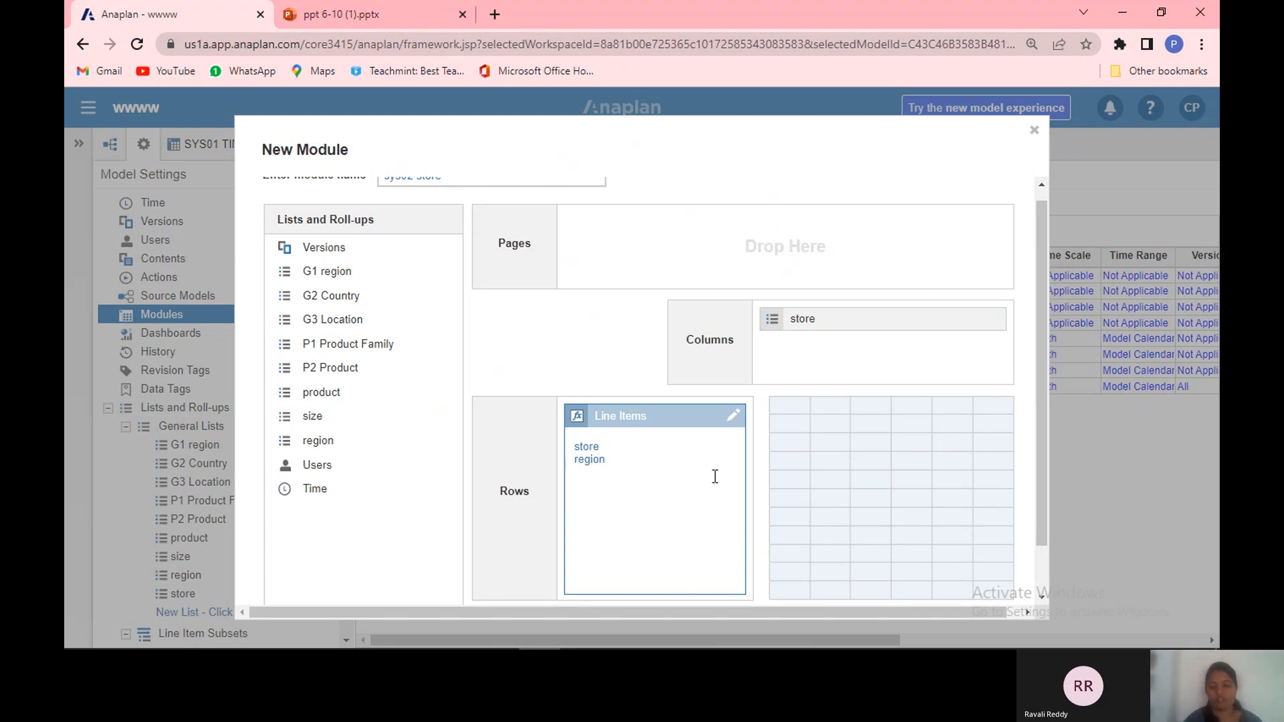
click(1041, 592)
click(936, 574)
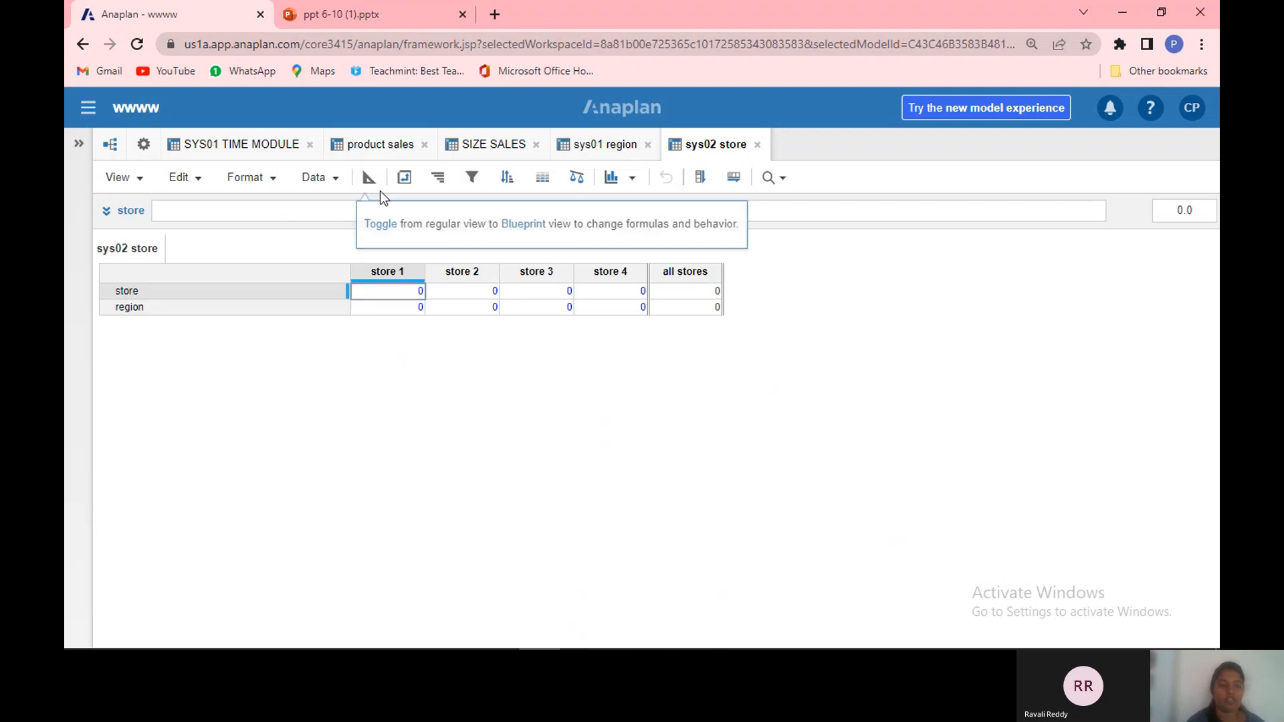
Step: Try to pivot the module so stores are rows and line items are columns
click(403, 178)
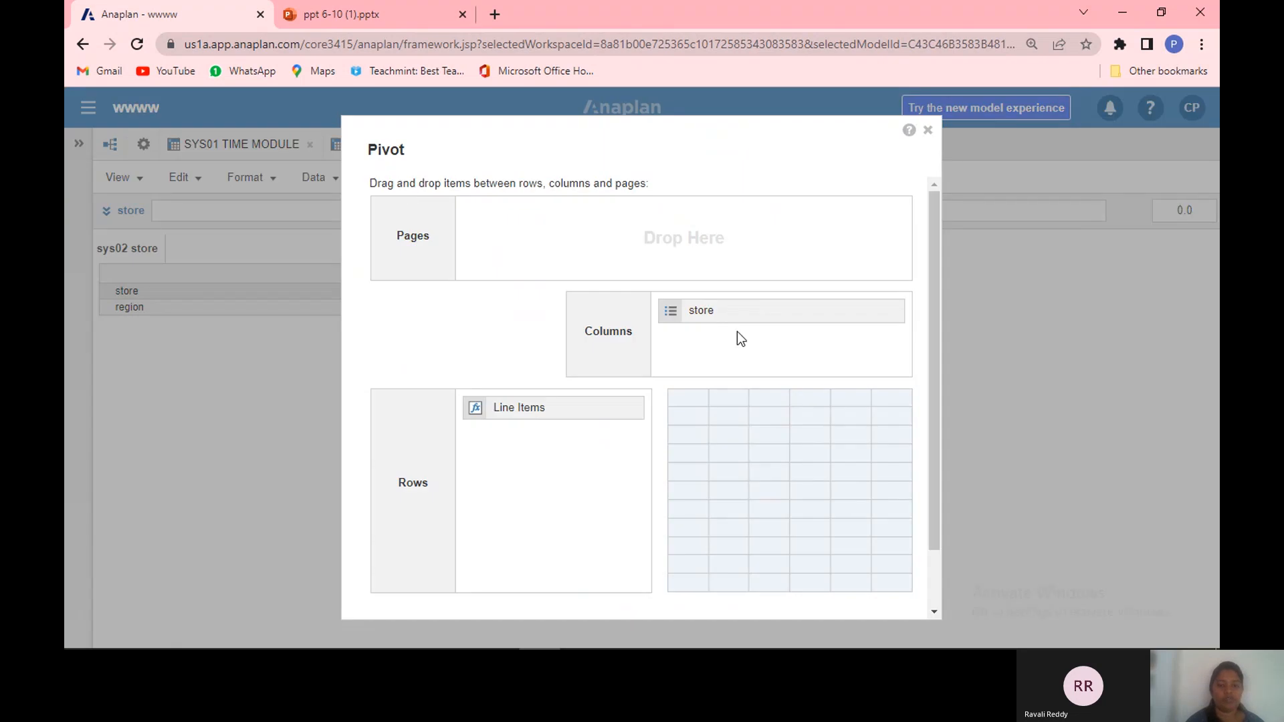
drag(754, 320, 576, 470)
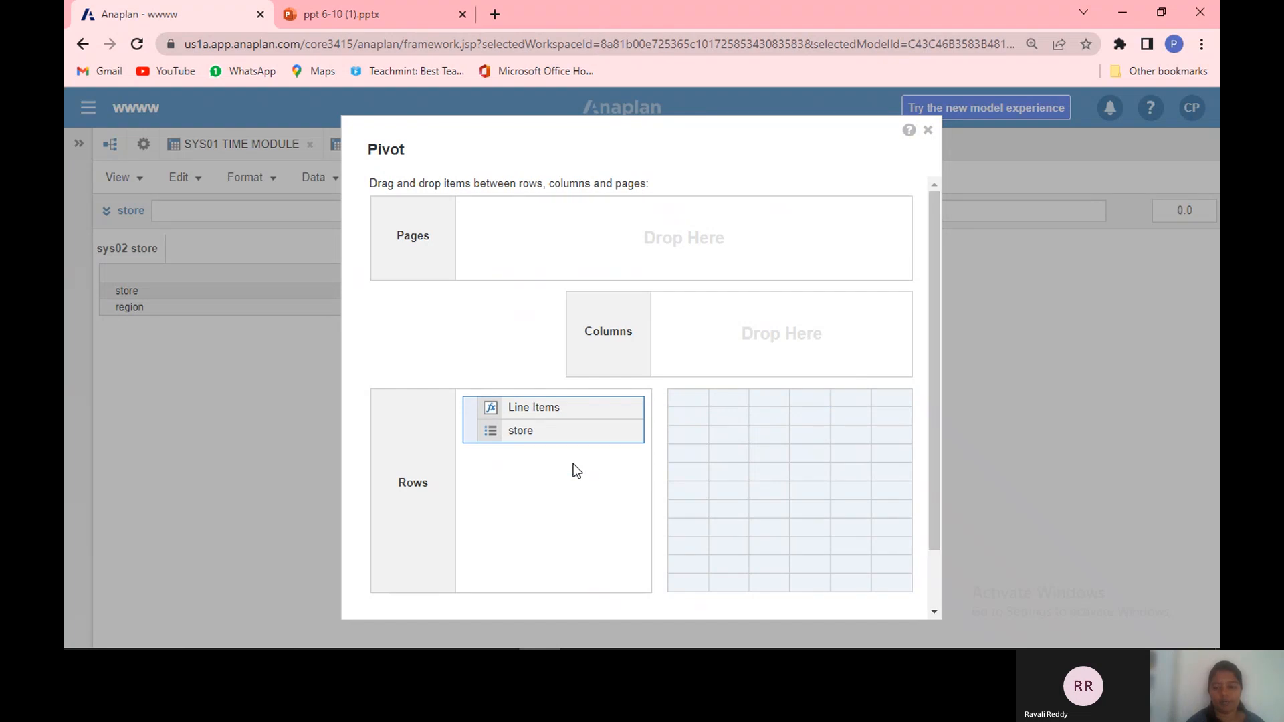
drag(534, 407, 776, 335)
scroll(932, 592, down, 2)
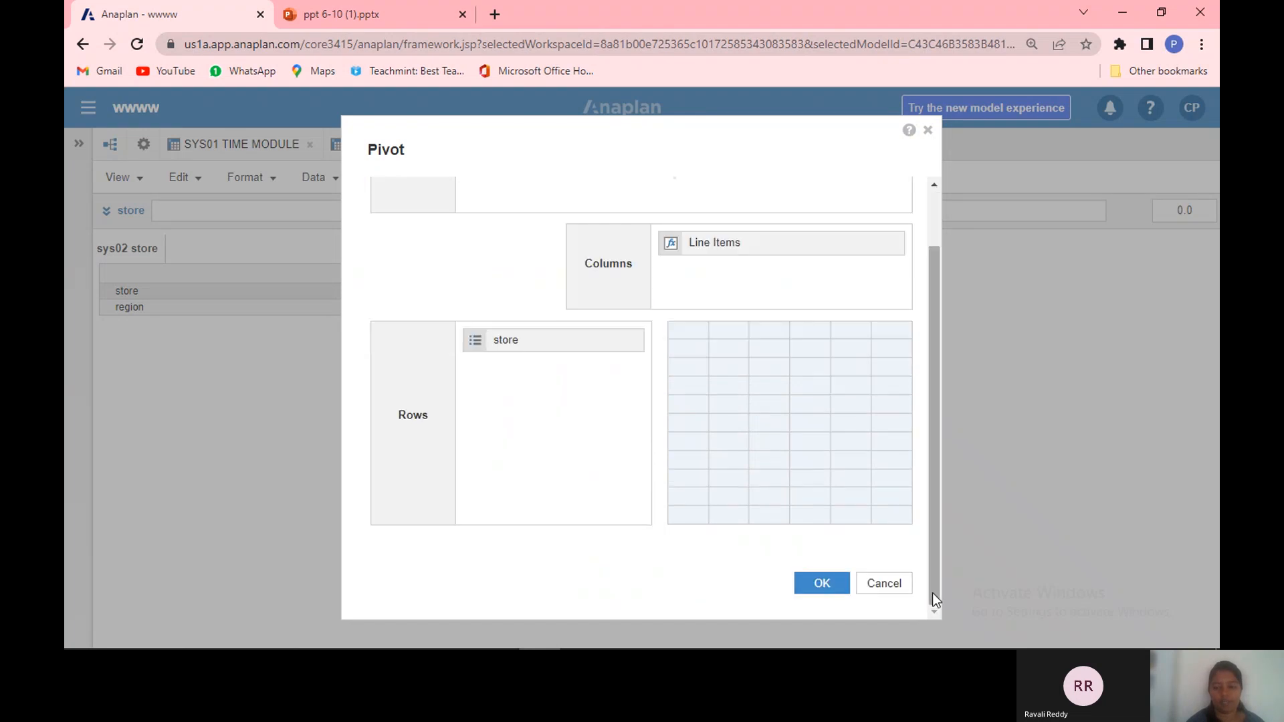
click(819, 584)
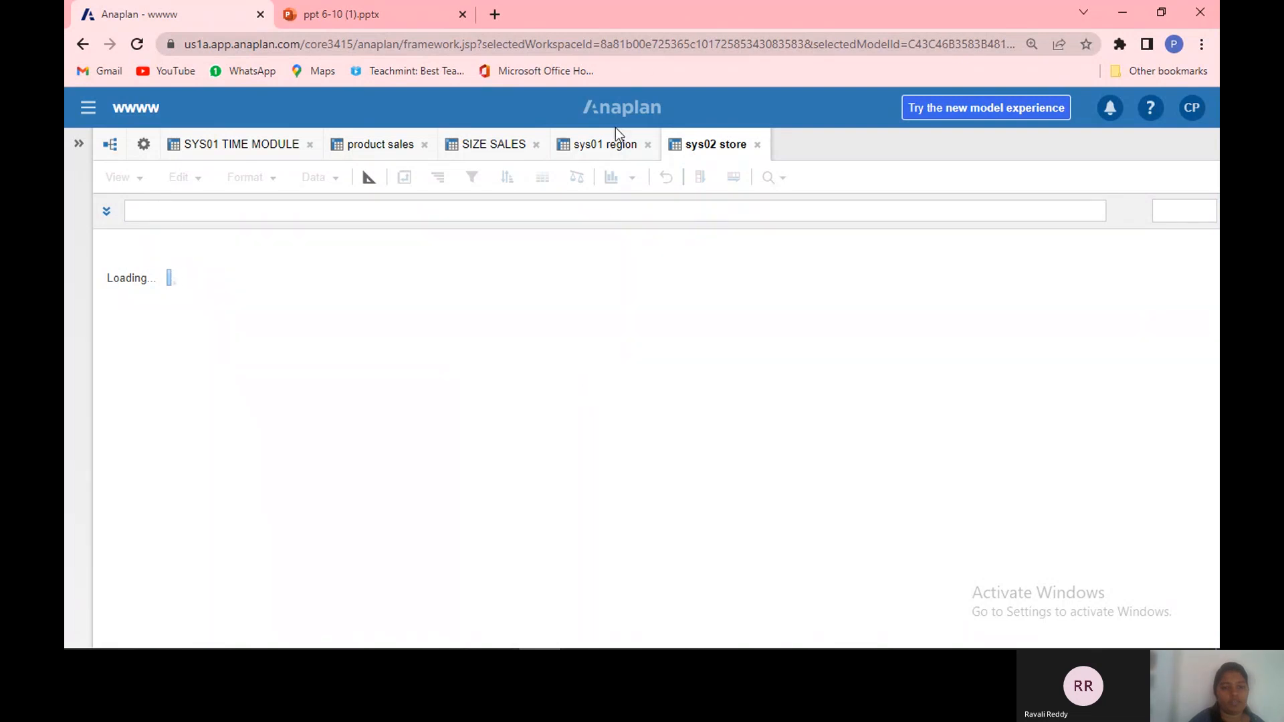
click(614, 145)
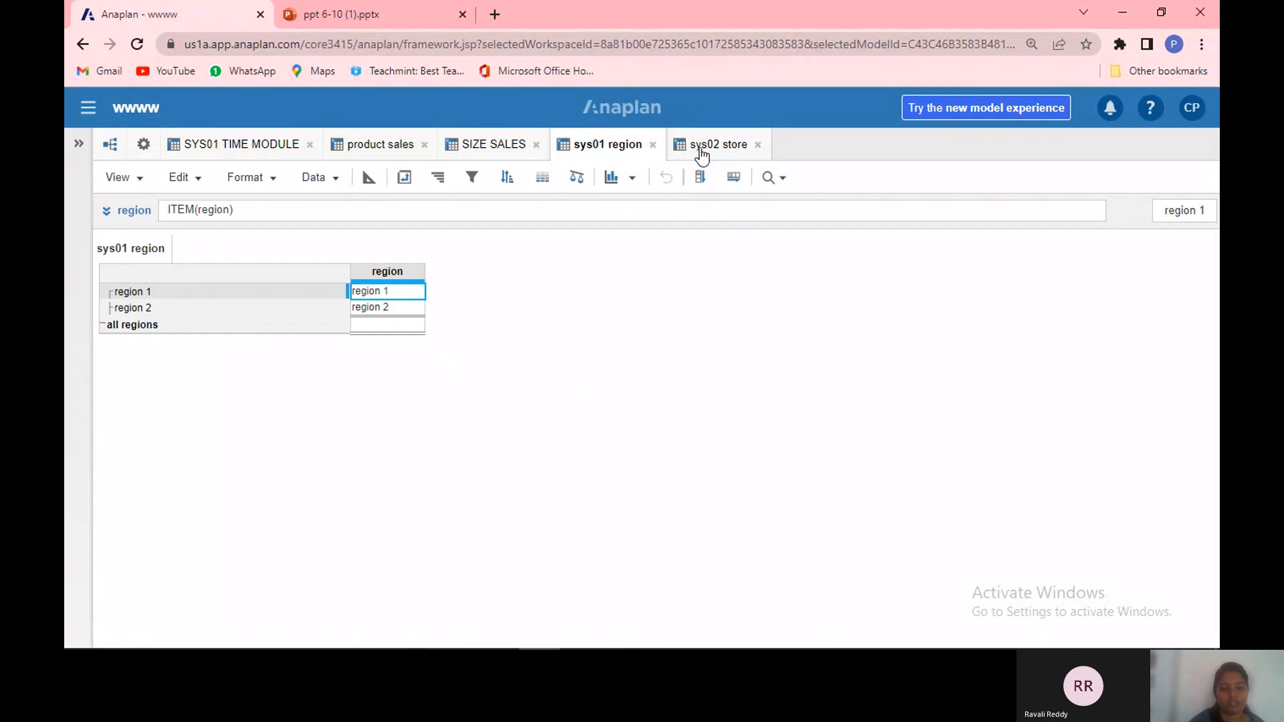
click(701, 154)
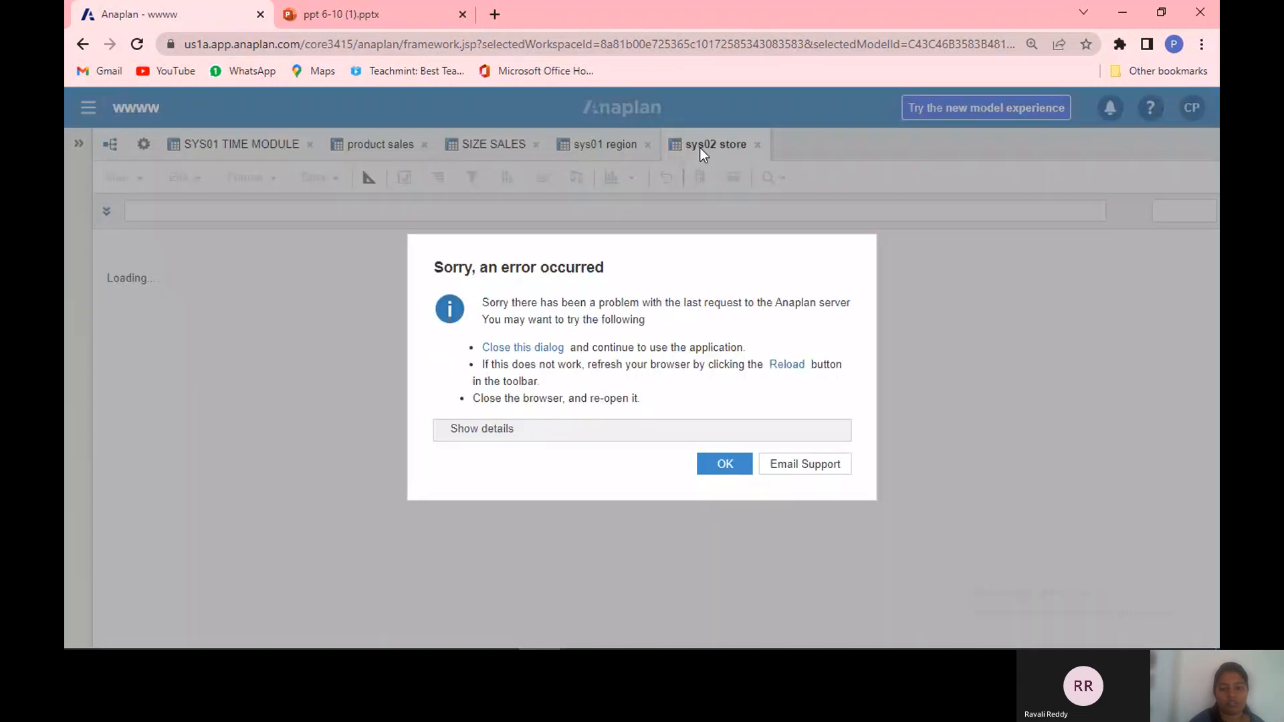
click(728, 468)
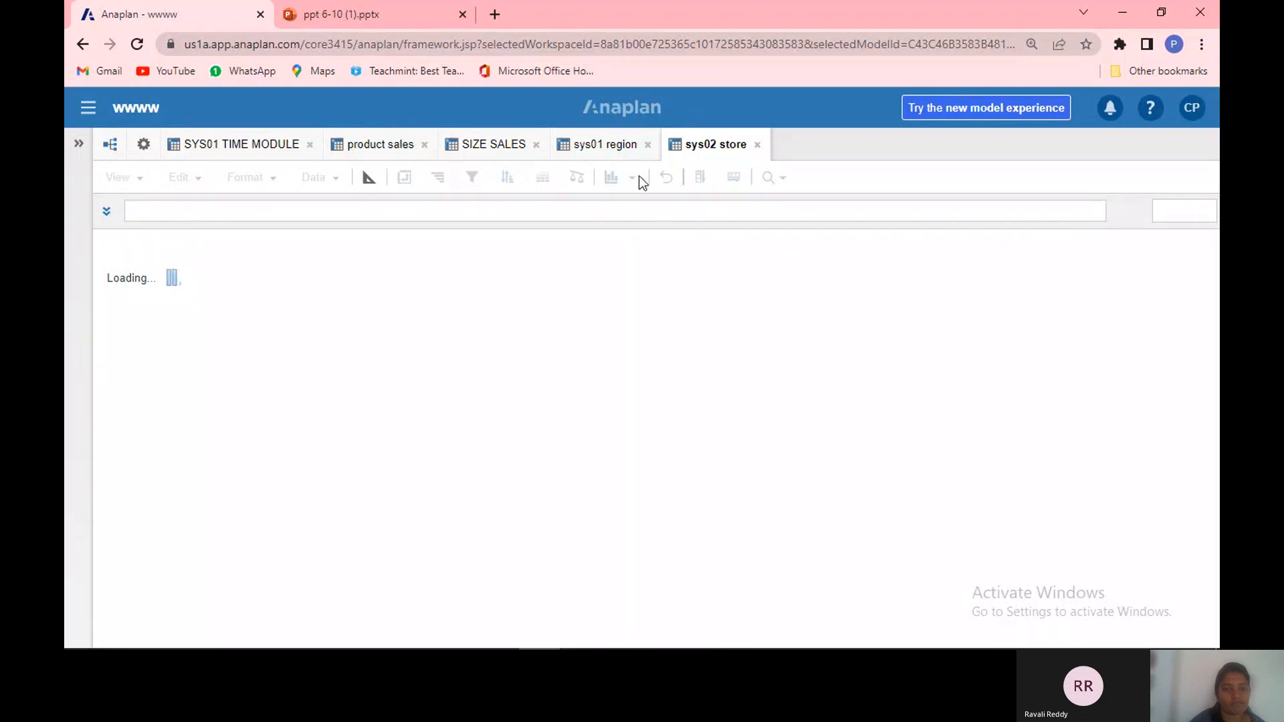
click(624, 146)
click(726, 151)
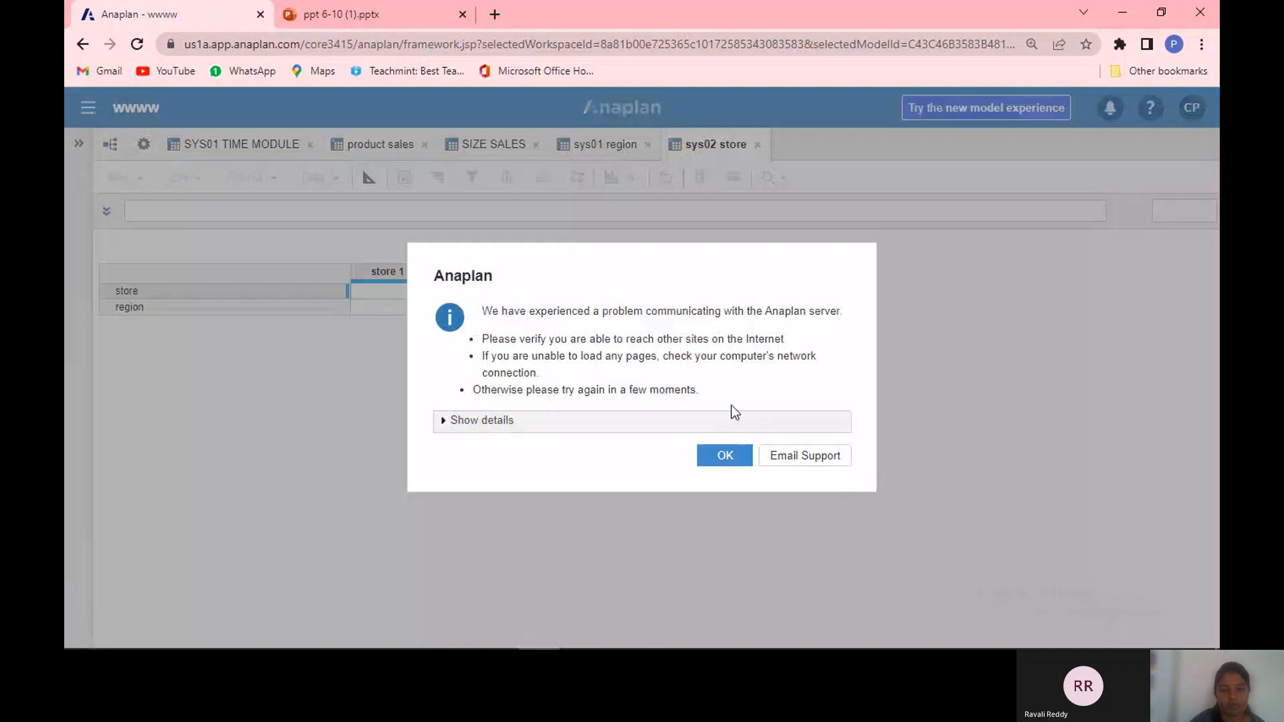
click(736, 464)
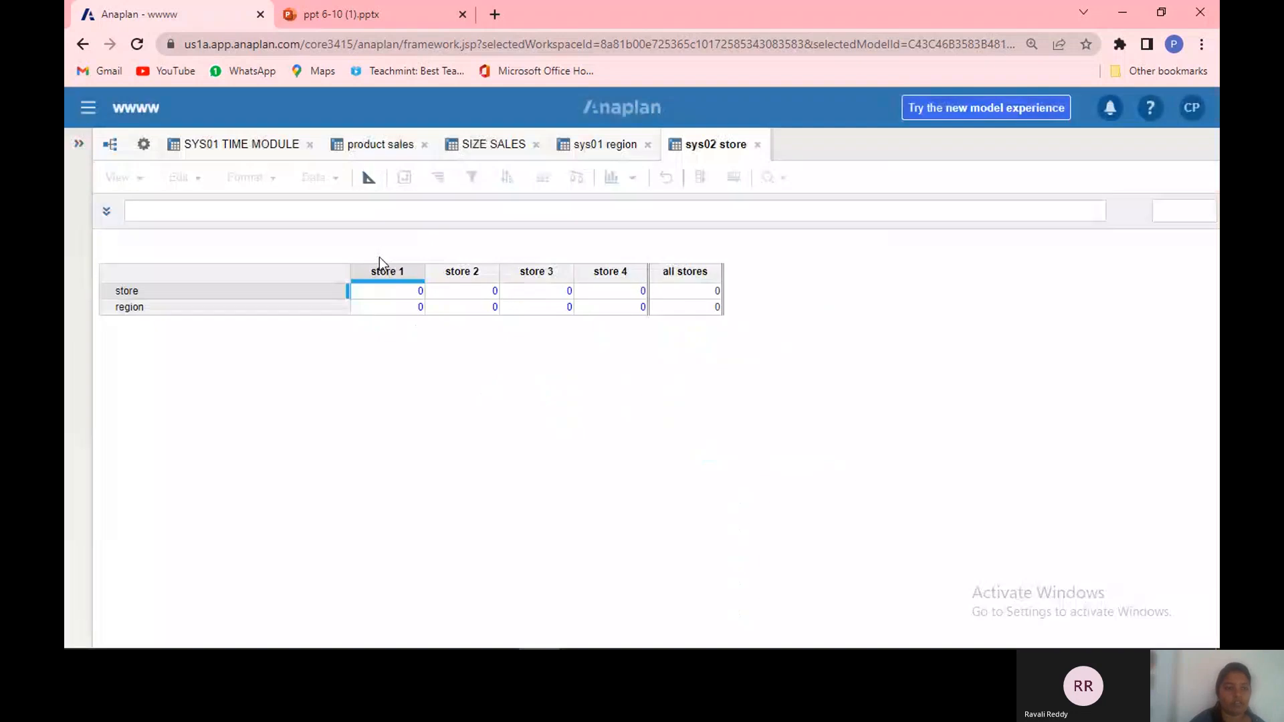
click(577, 151)
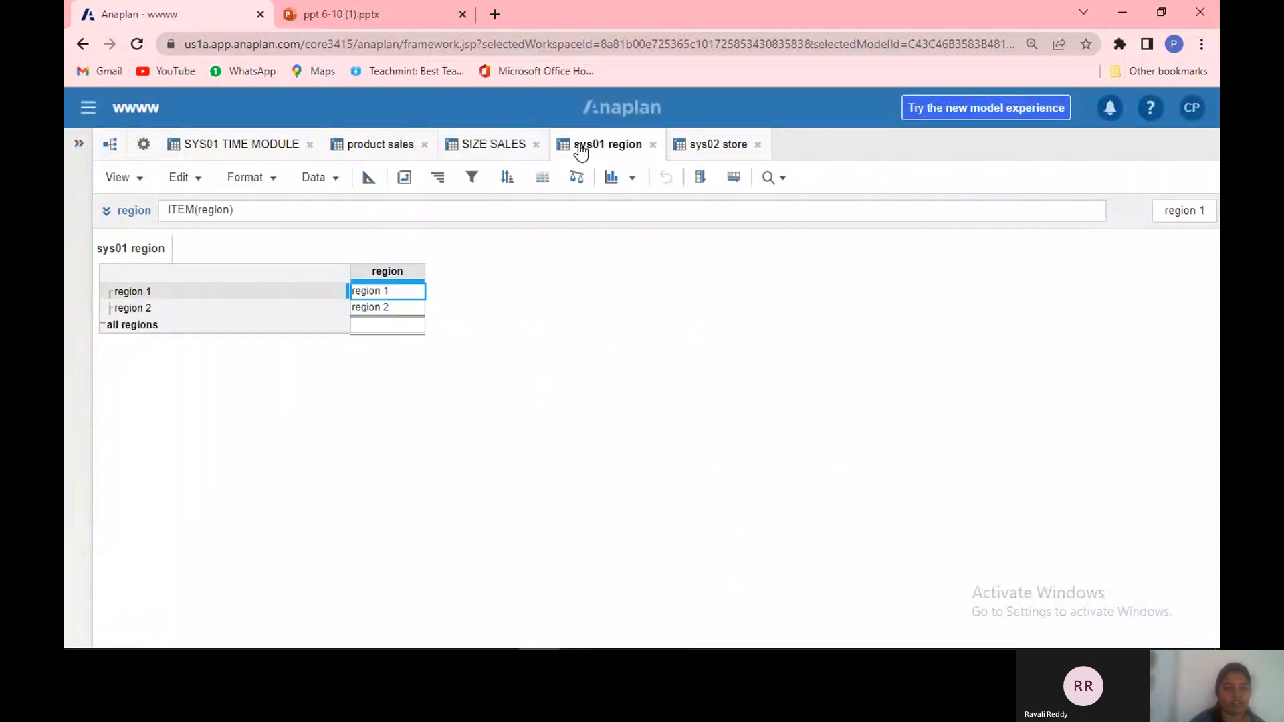
click(701, 149)
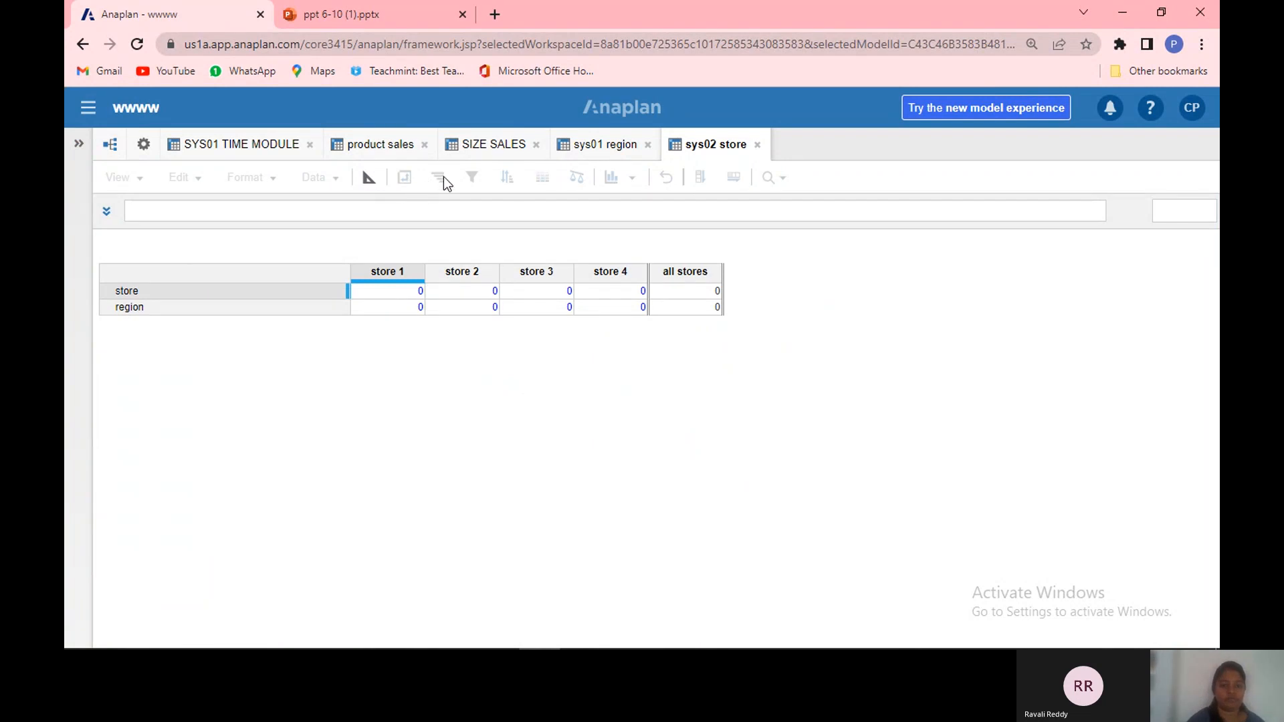
click(447, 287)
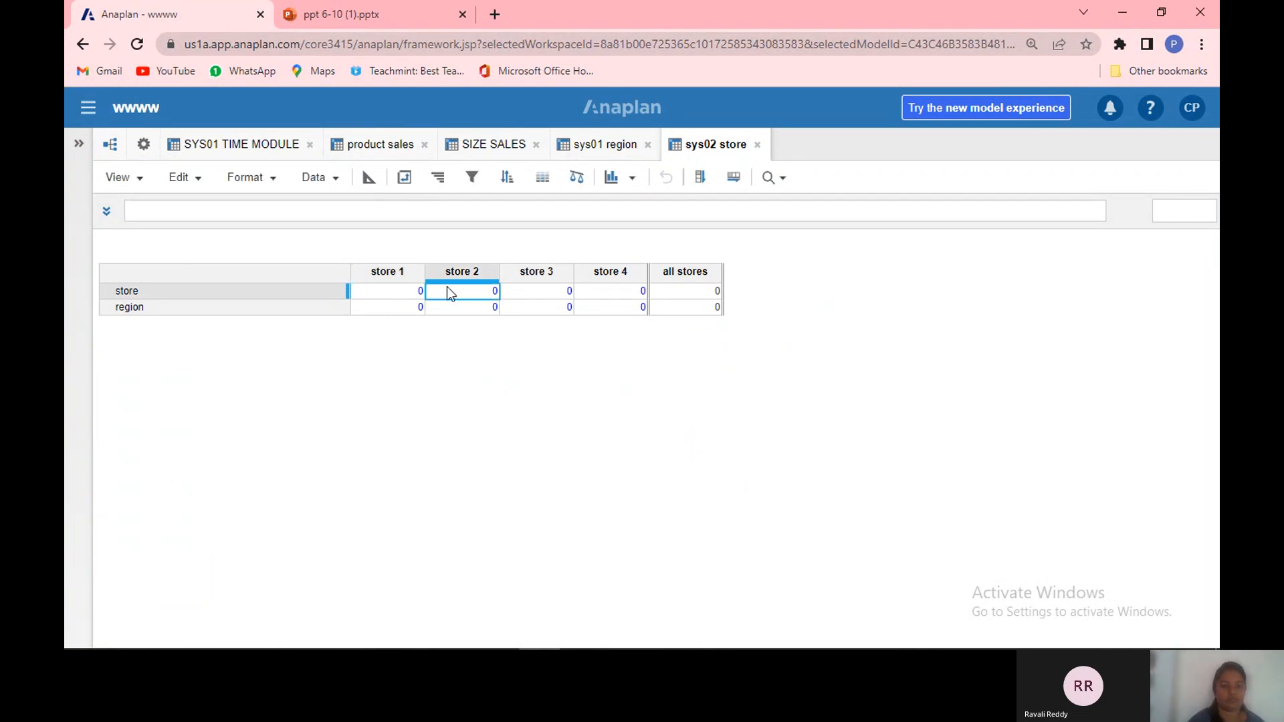
click(600, 145)
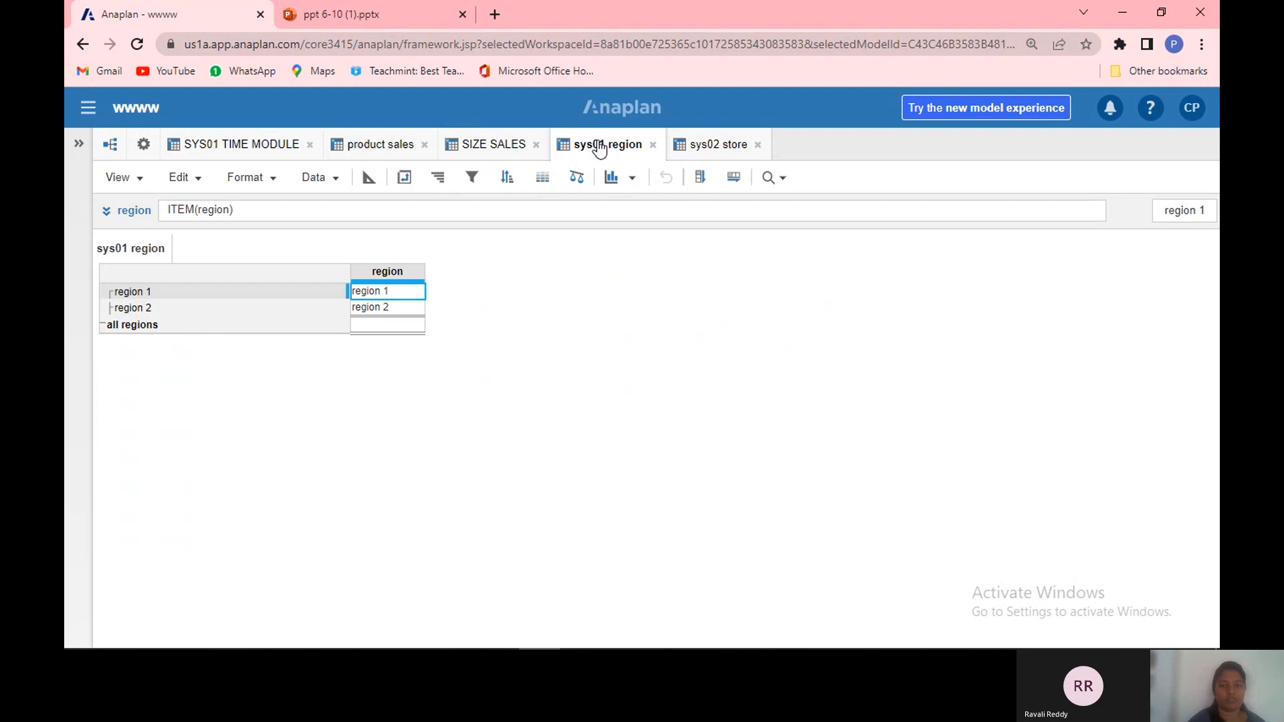
click(715, 147)
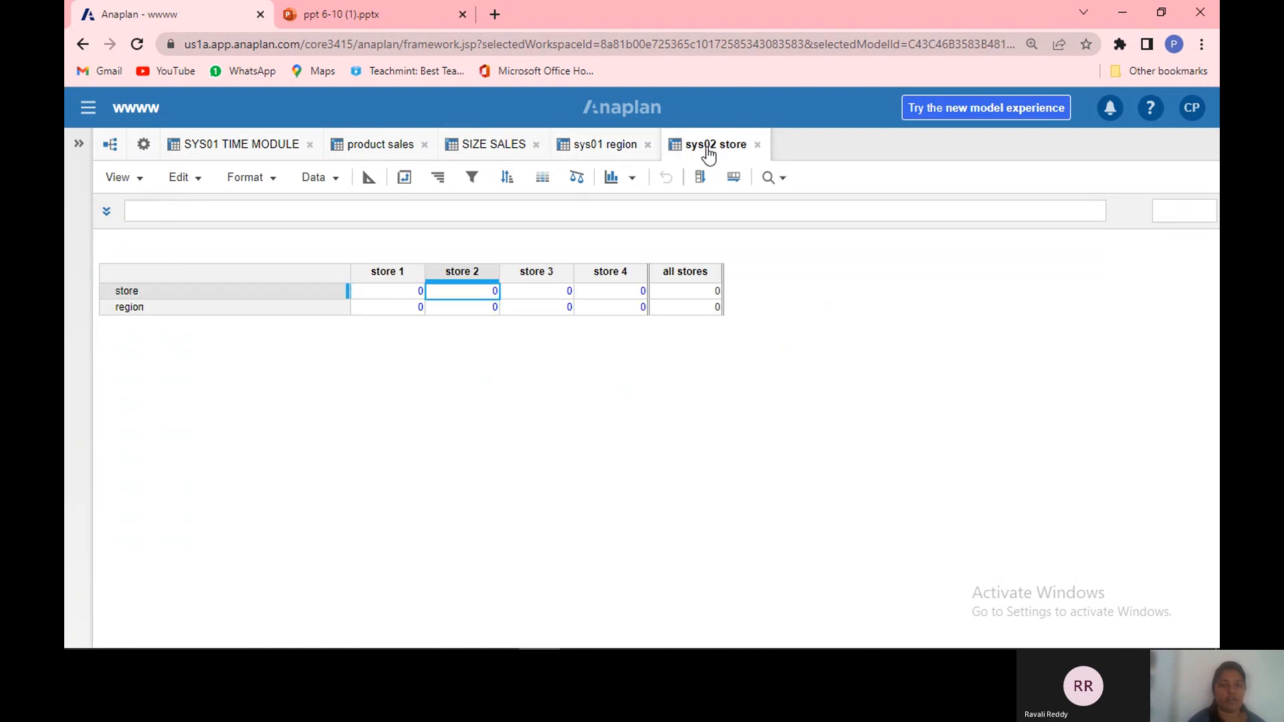
click(403, 177)
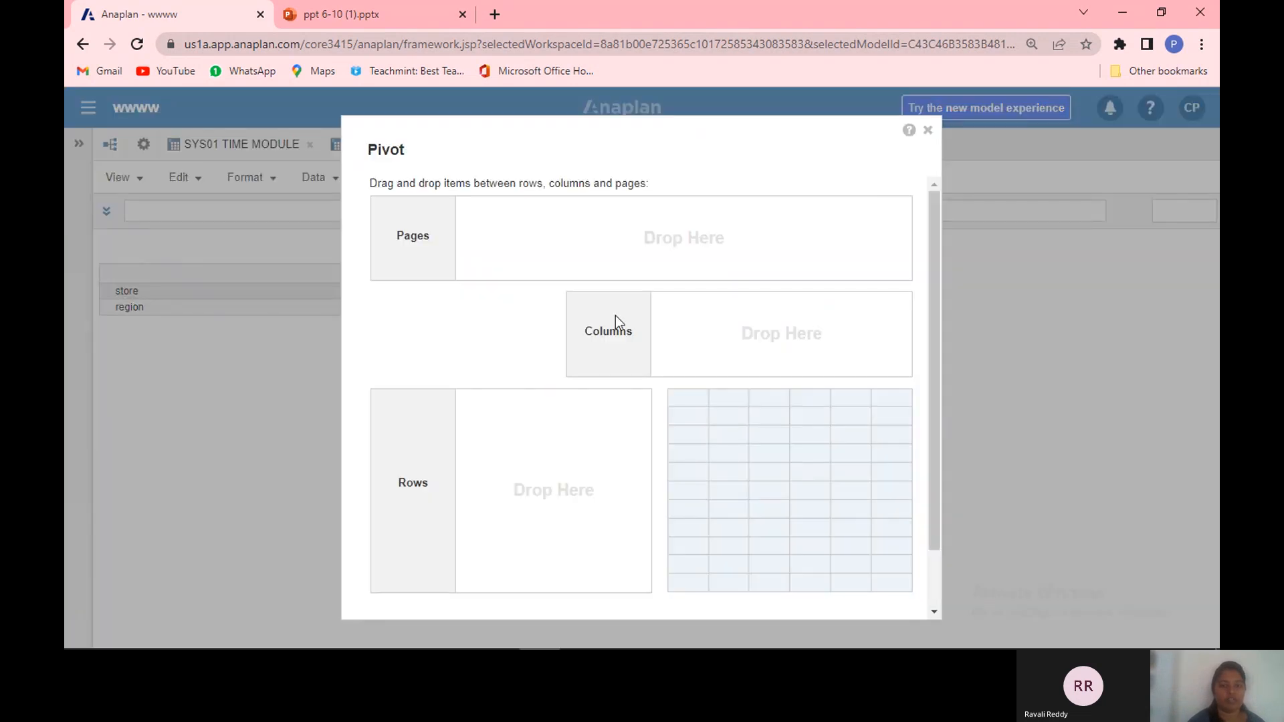
click(928, 131)
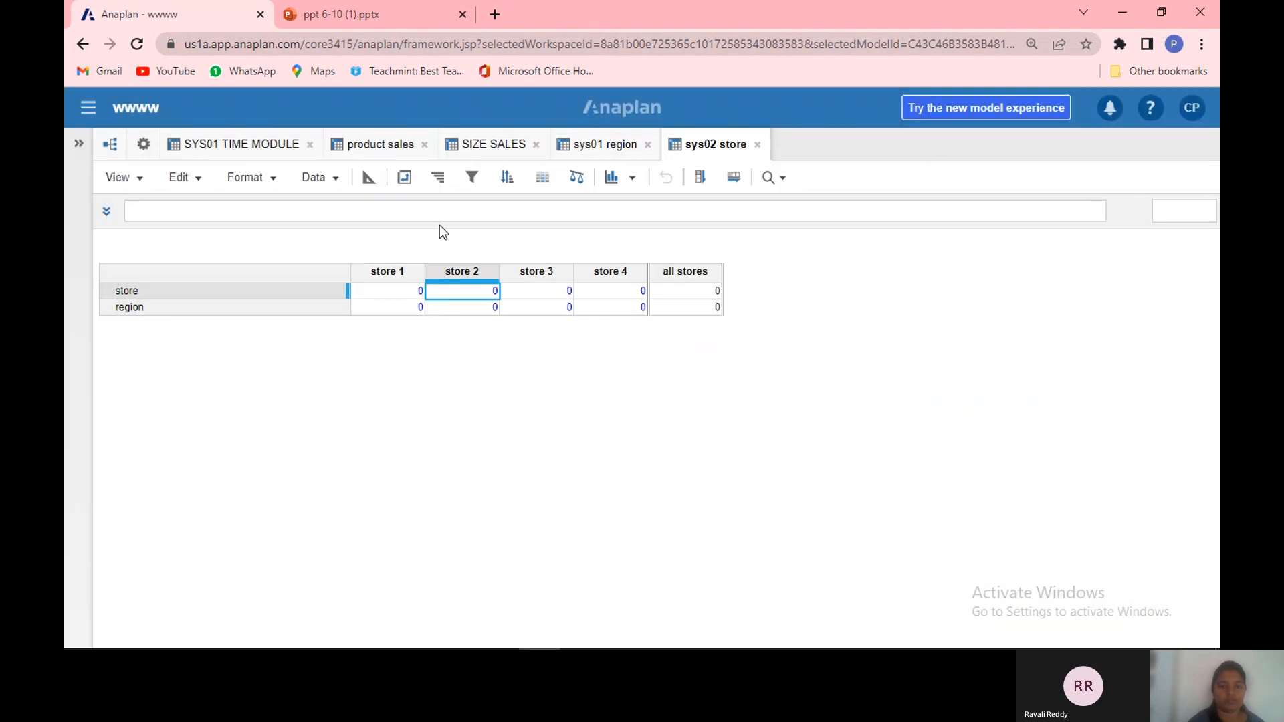
click(403, 177)
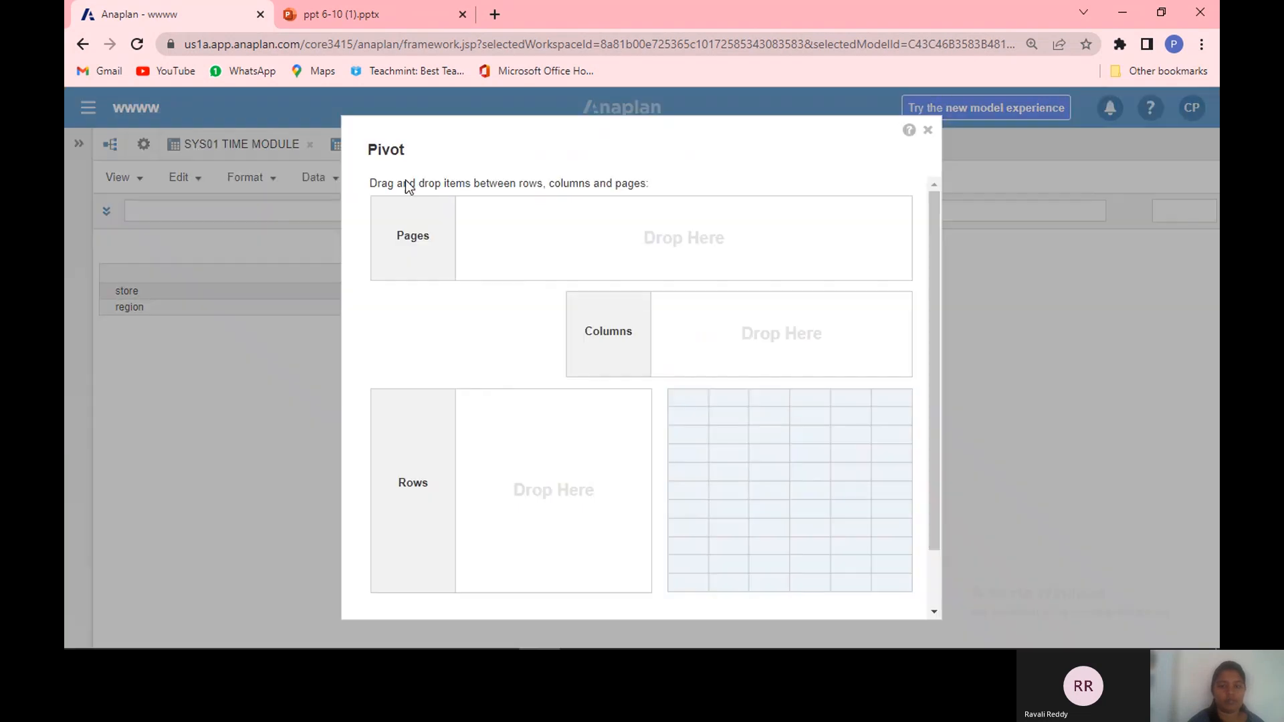
click(927, 129)
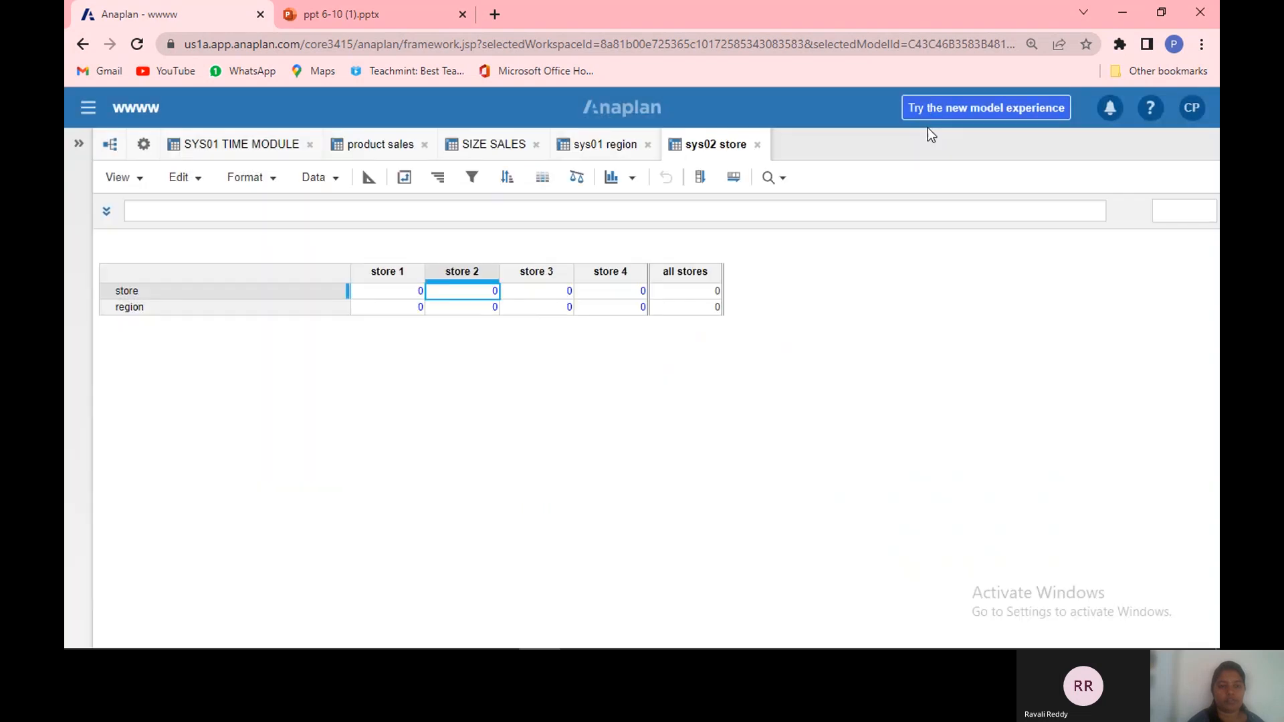
Step: In the module blueprint, set the store line item's format to List using the store list
click(368, 177)
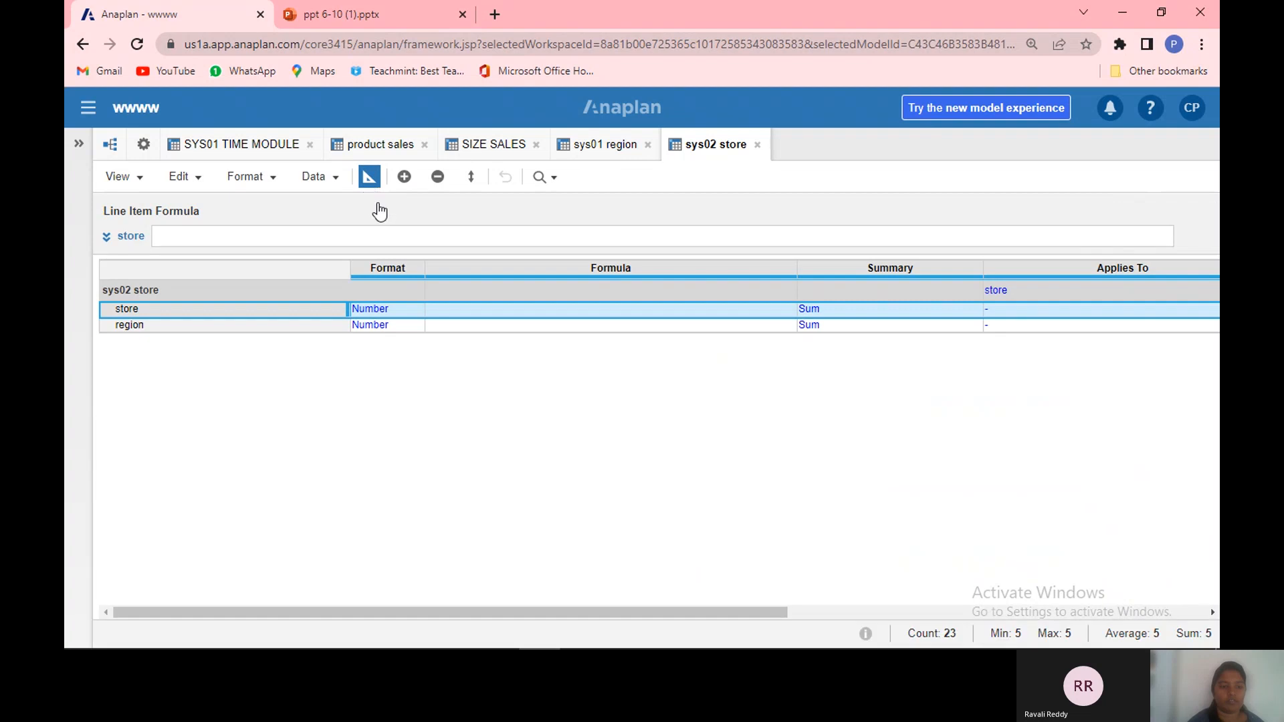
double_click(414, 310)
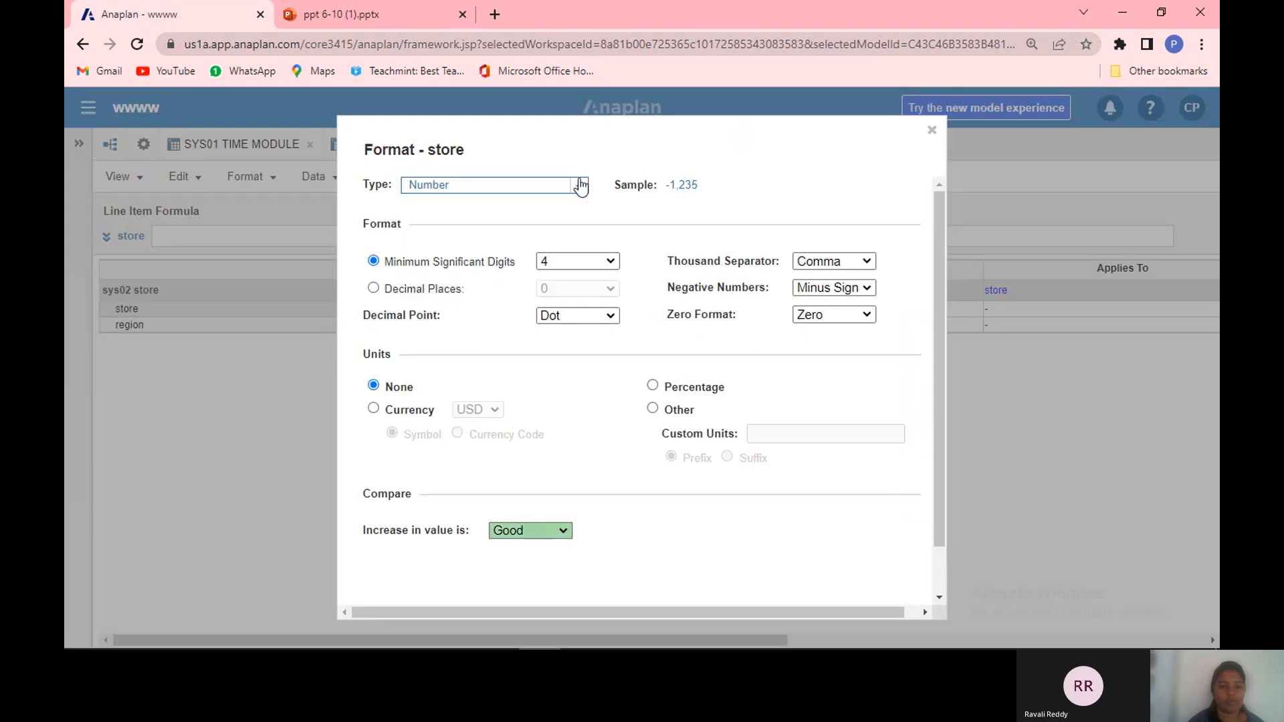
click(581, 186)
click(532, 327)
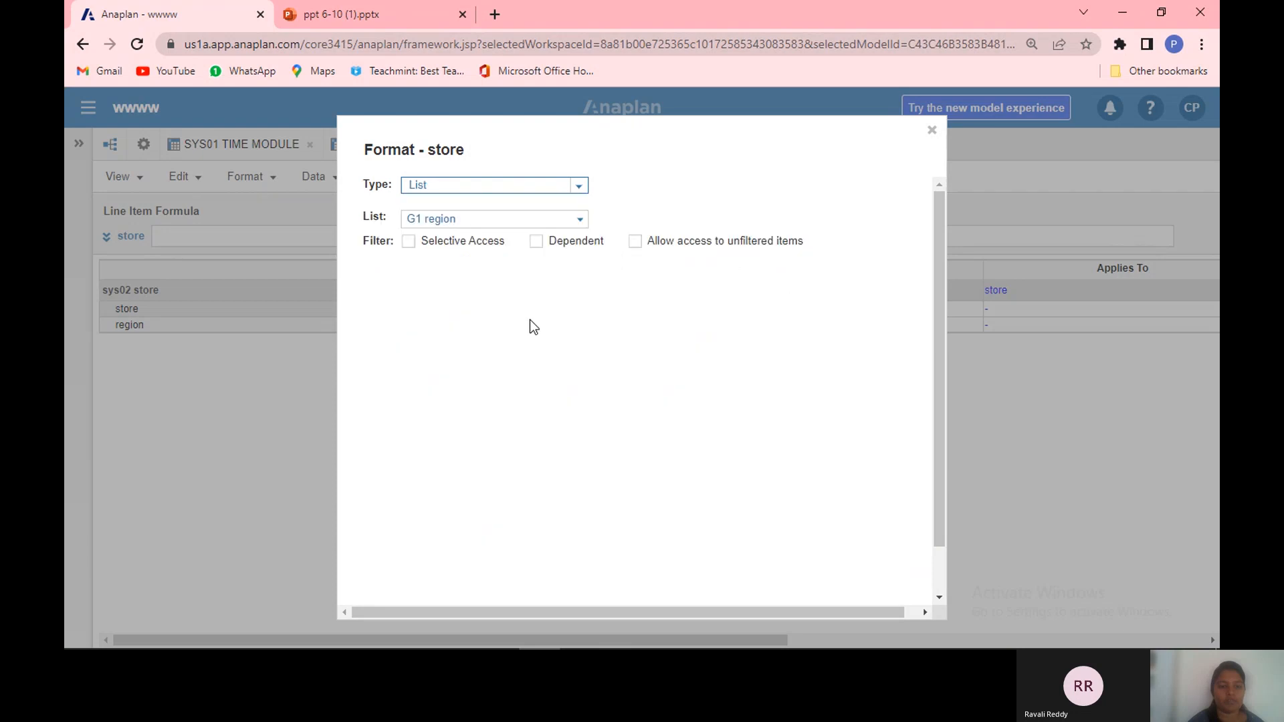
click(579, 220)
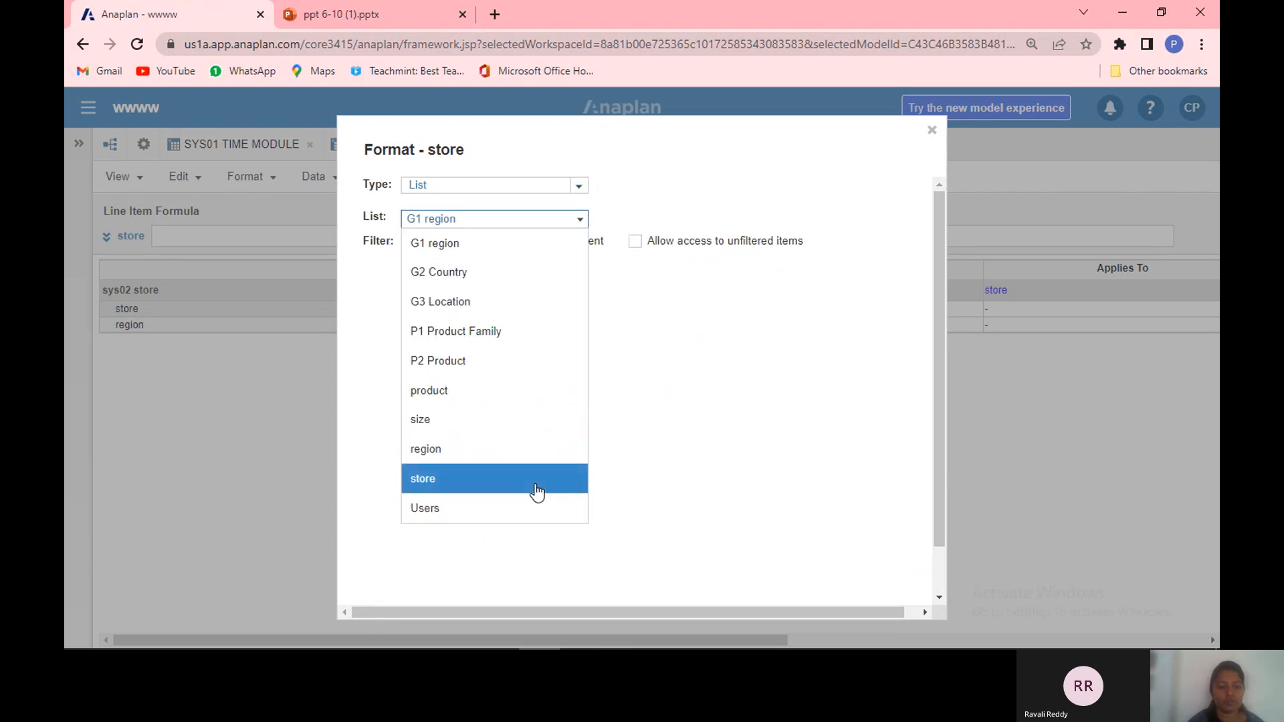
click(537, 479)
click(939, 598)
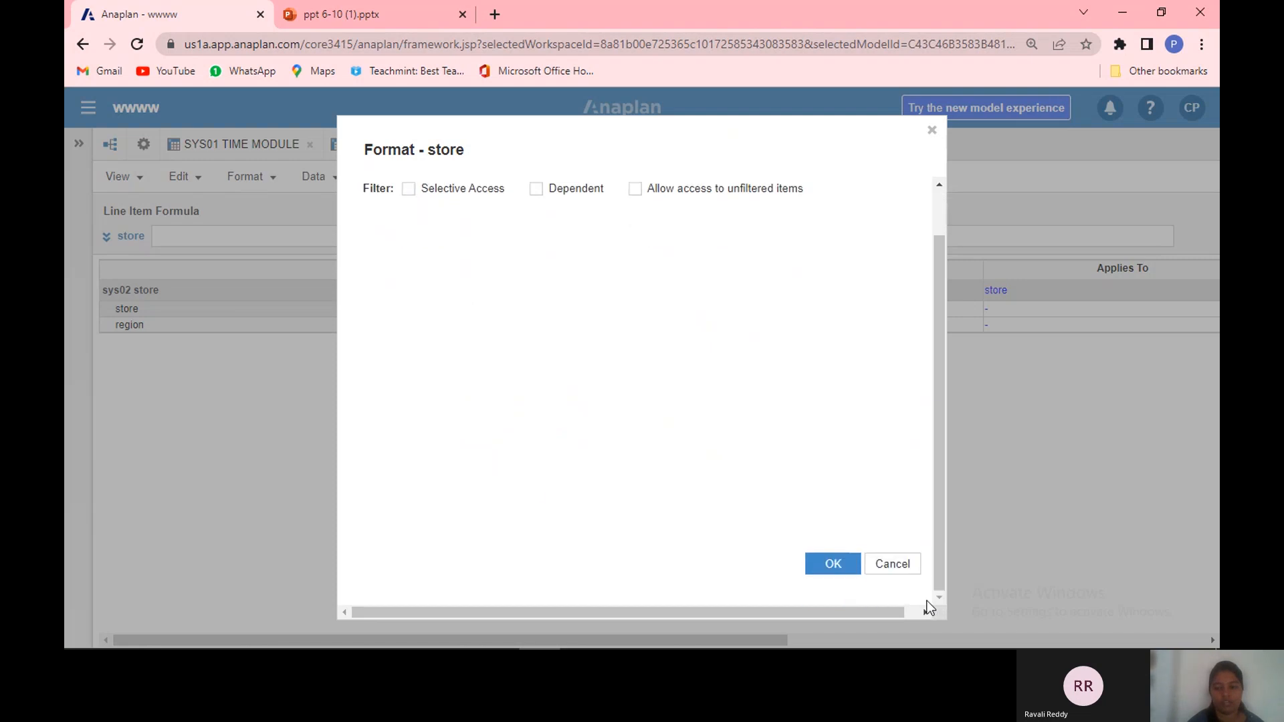
click(833, 565)
Step: Set the region line item's format to List using the region list
click(416, 334)
click(416, 326)
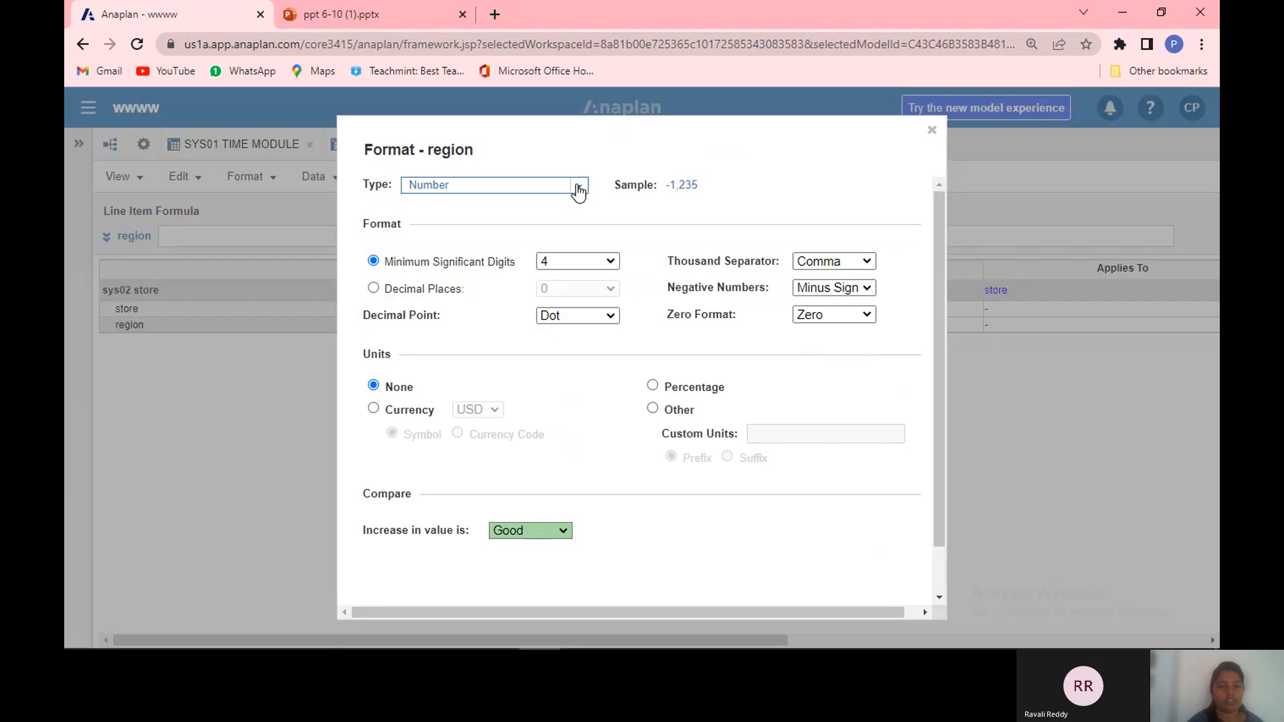
click(579, 187)
click(541, 335)
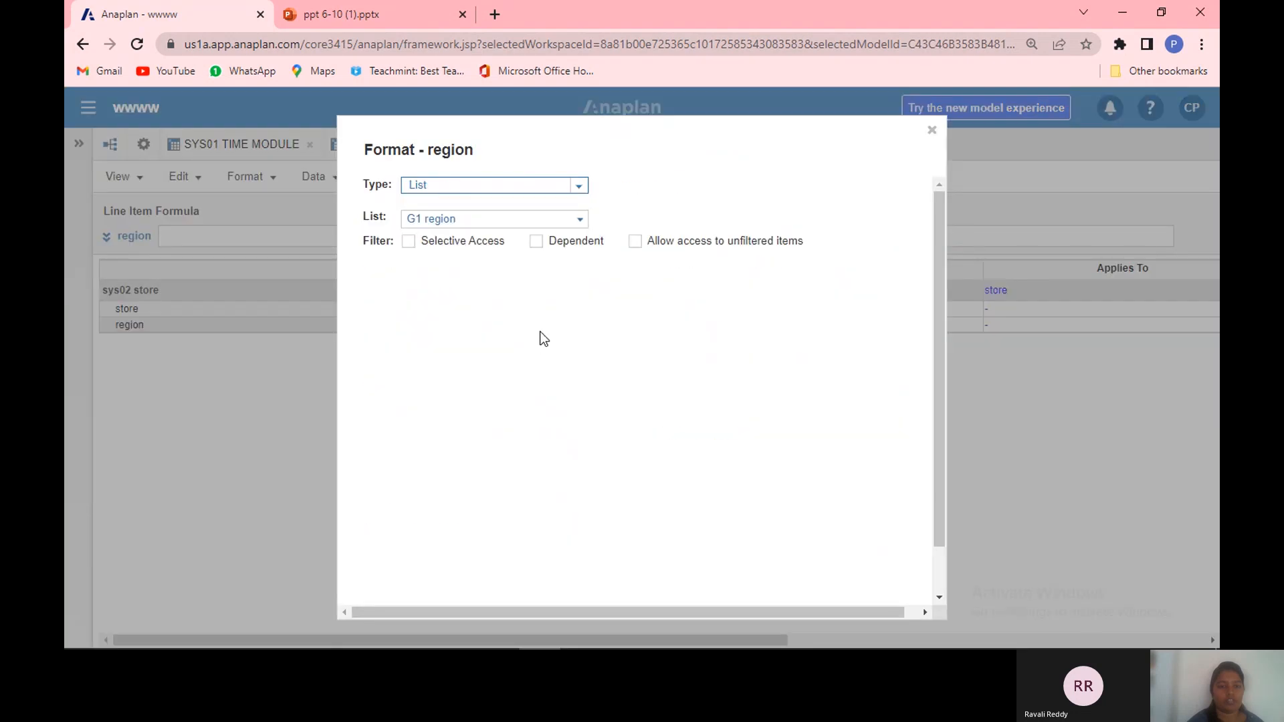
click(580, 220)
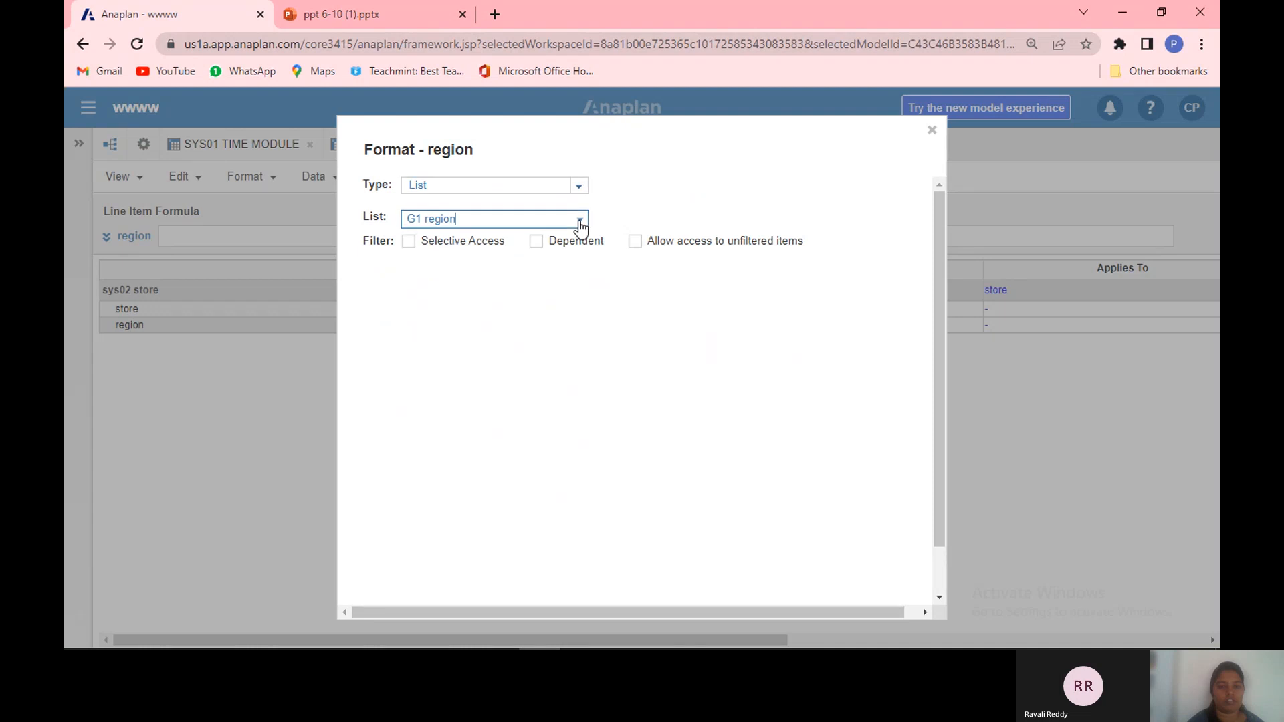
click(581, 222)
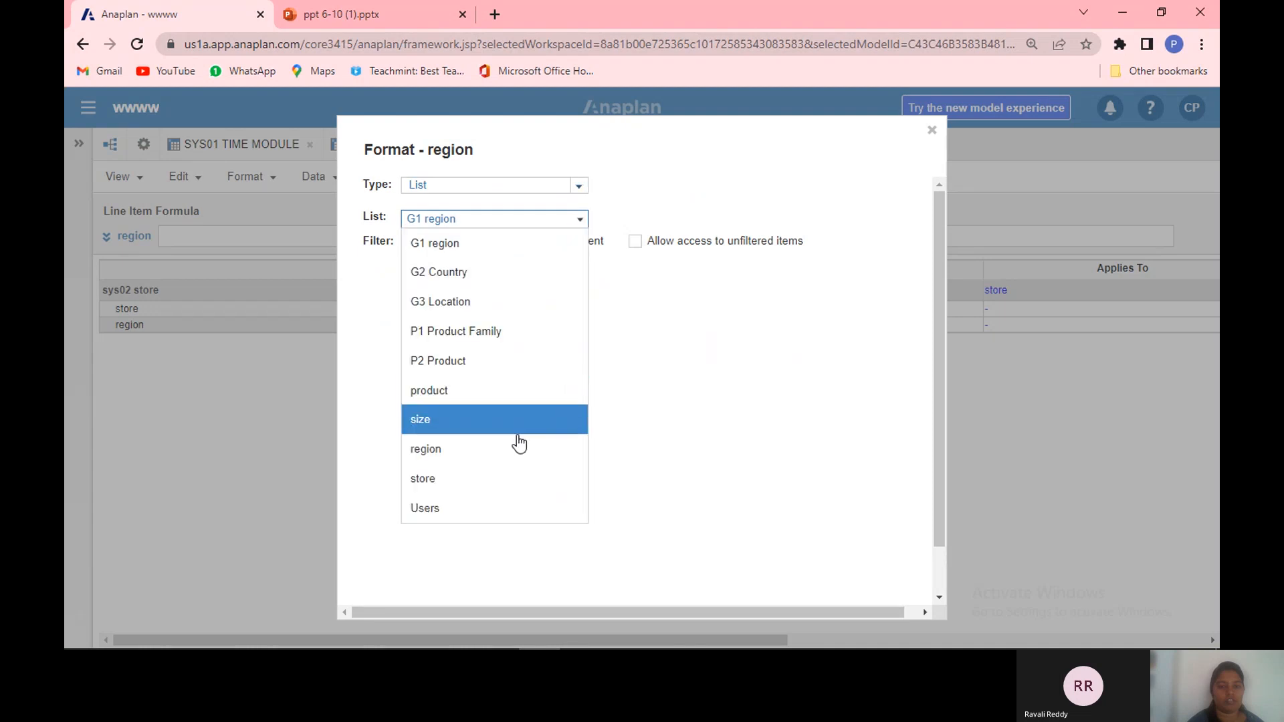
click(514, 474)
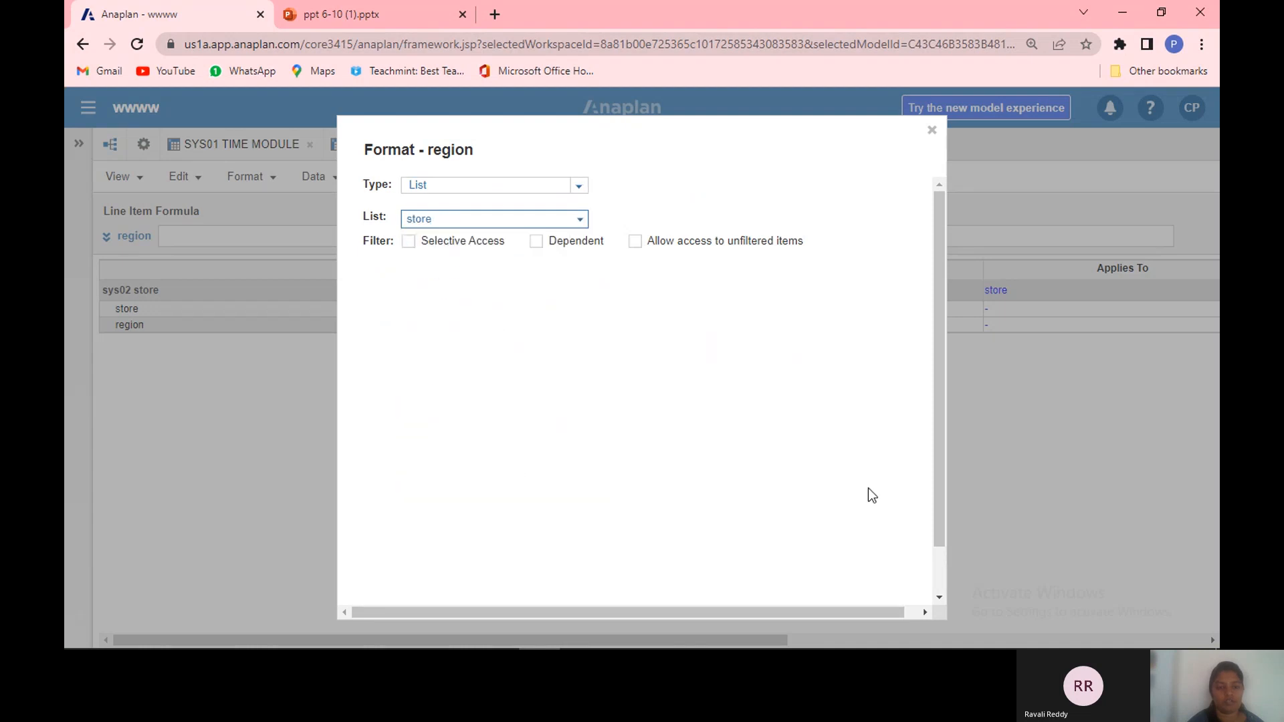
click(581, 223)
click(537, 446)
click(941, 592)
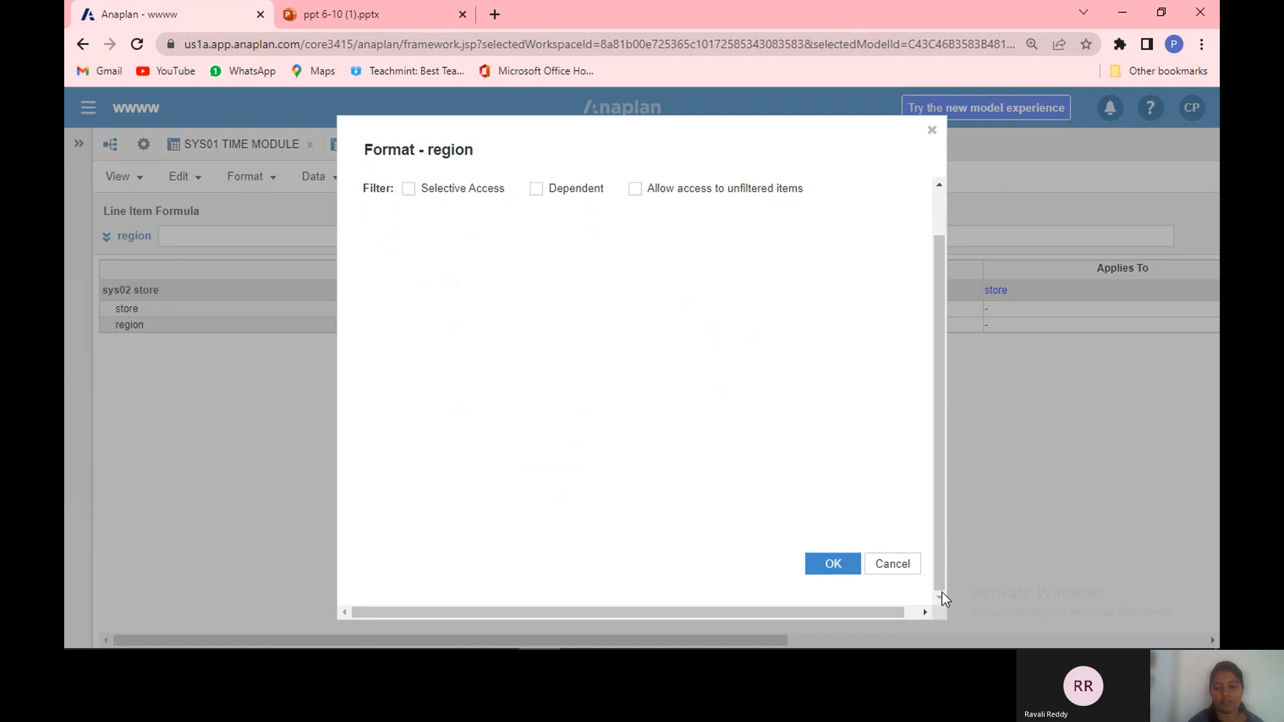
click(832, 567)
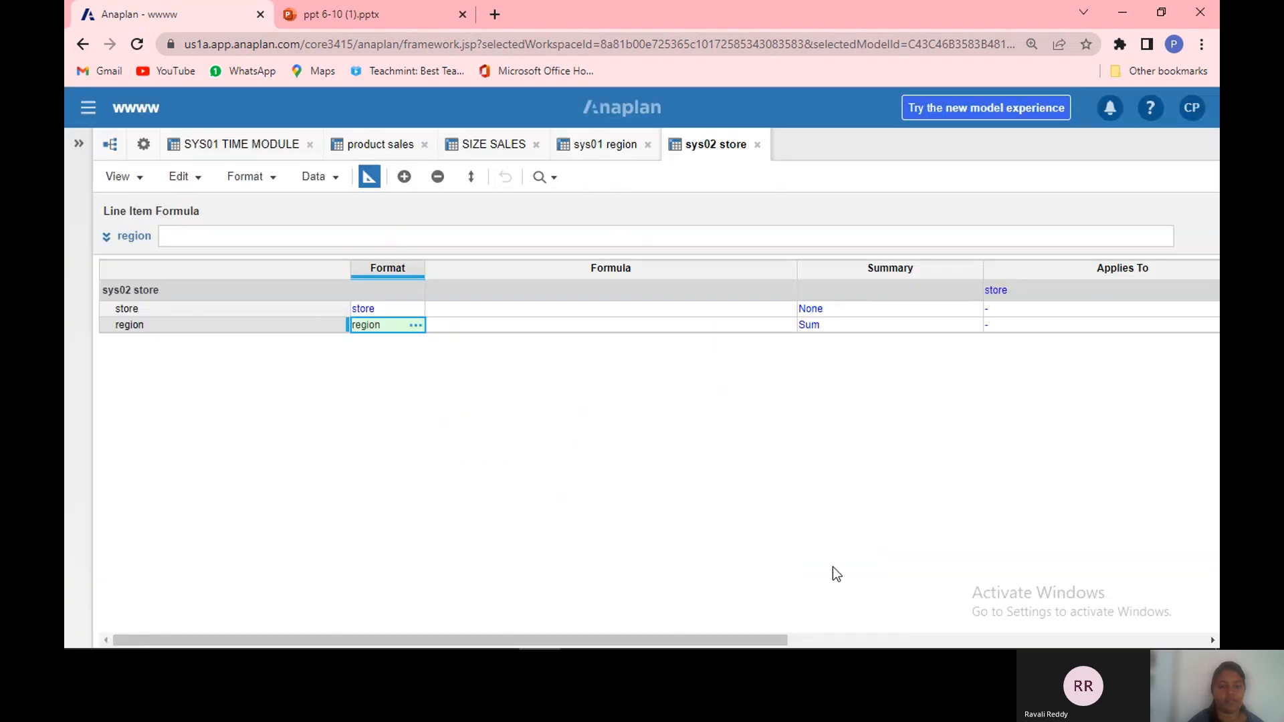
Step: Back in the grid, give the store line item the formula ITEM(store)
click(376, 177)
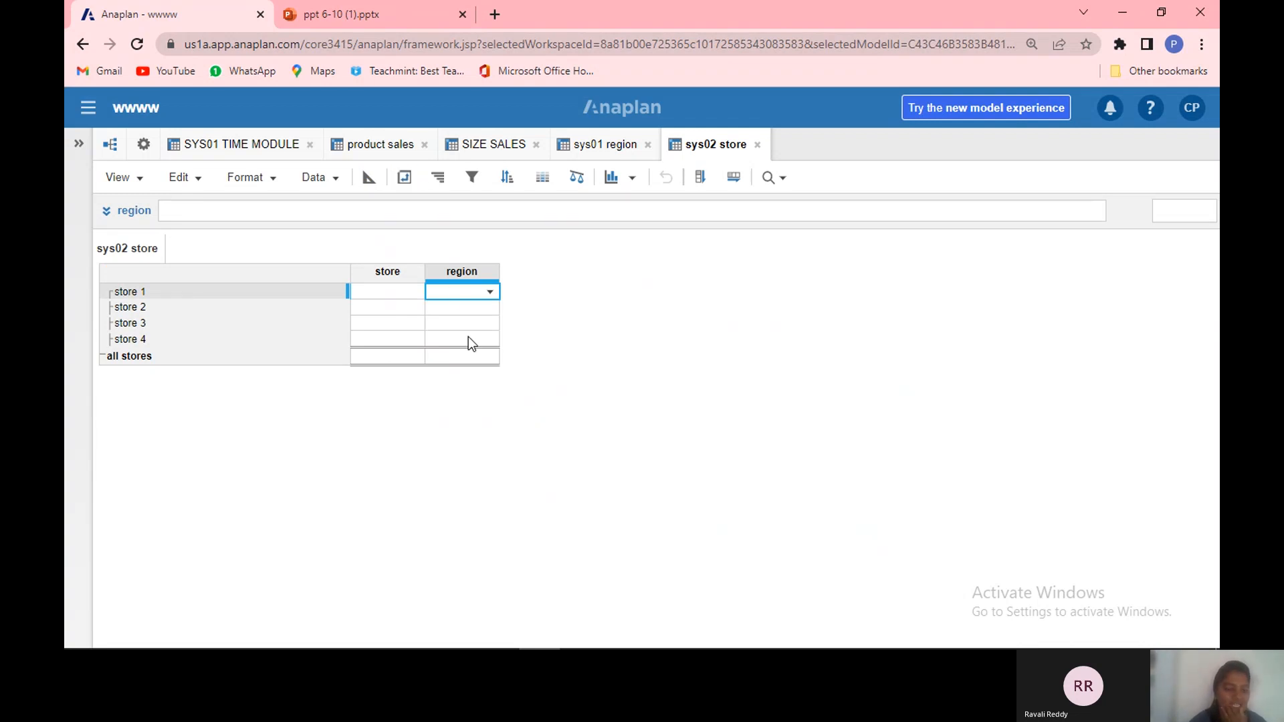
click(391, 276)
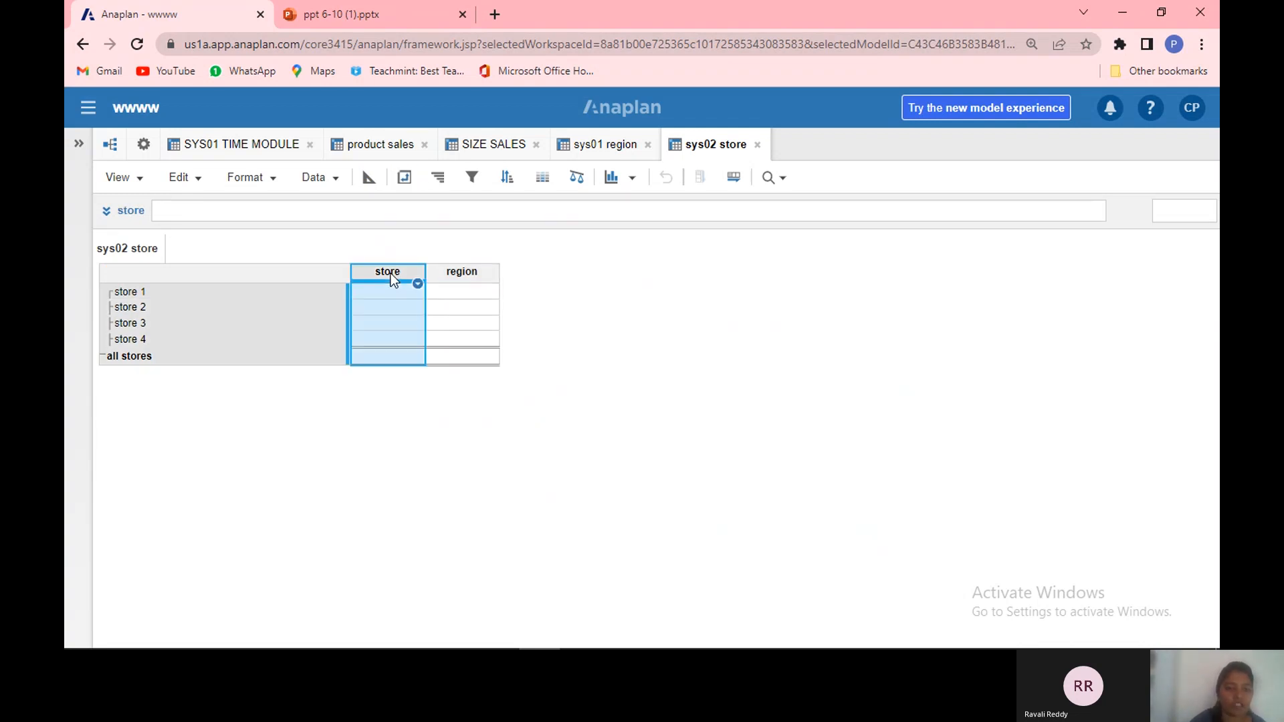
click(283, 210)
text(ite)
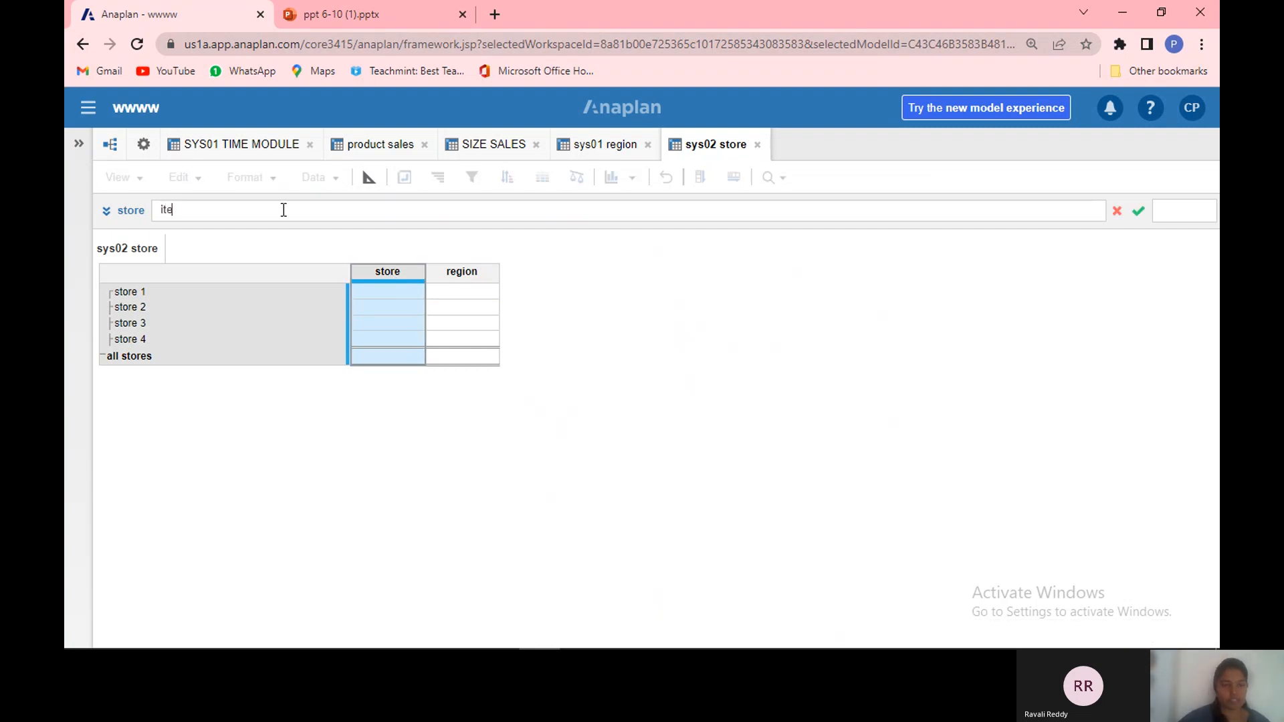
text(m)
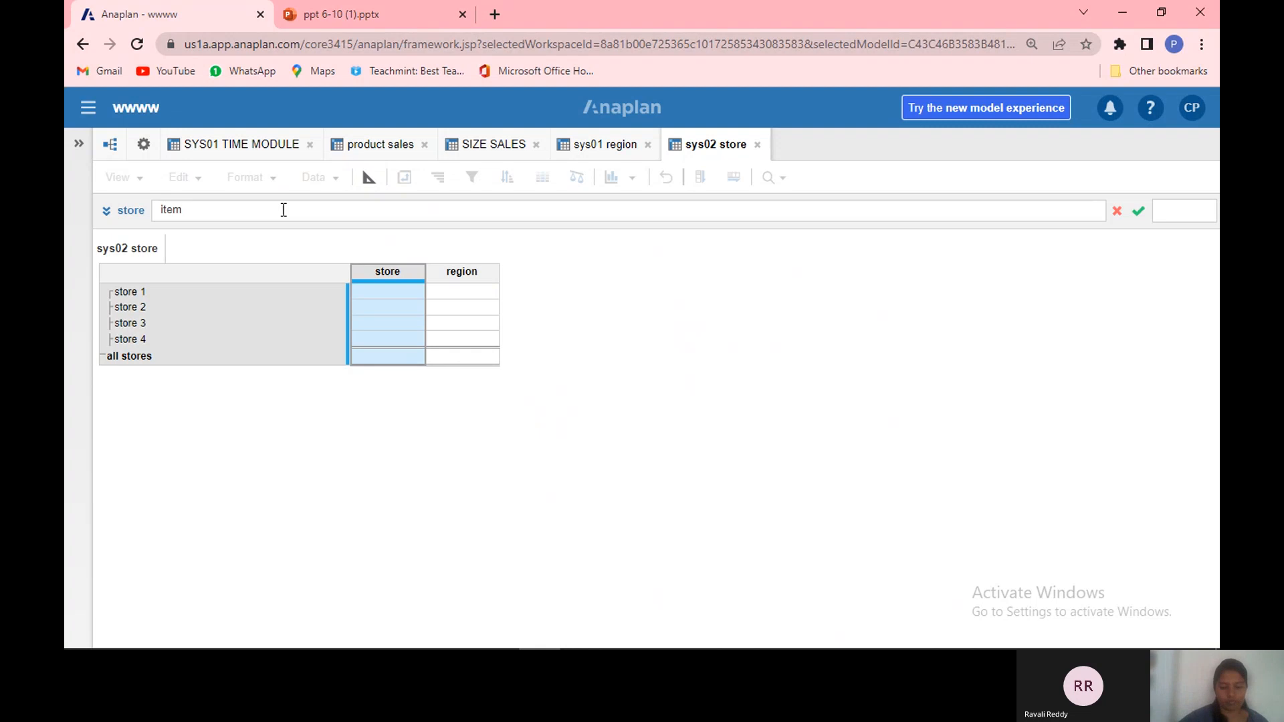
text((s)
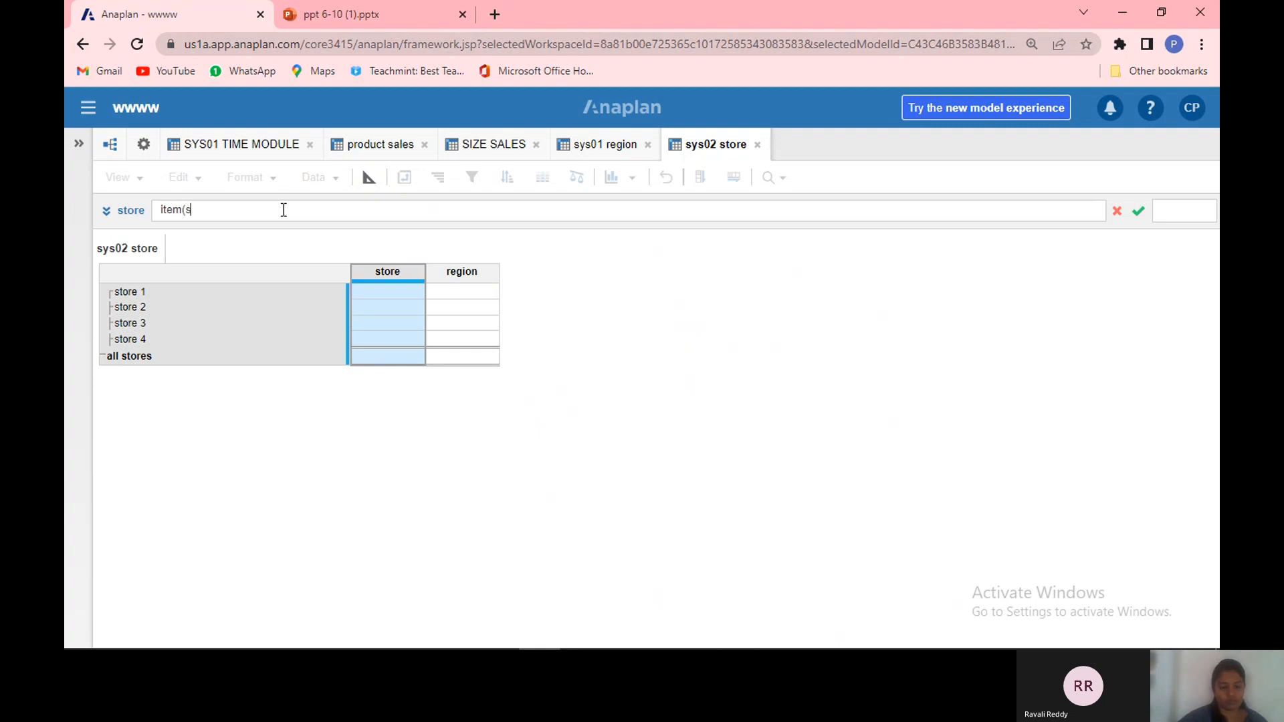
text(tore)
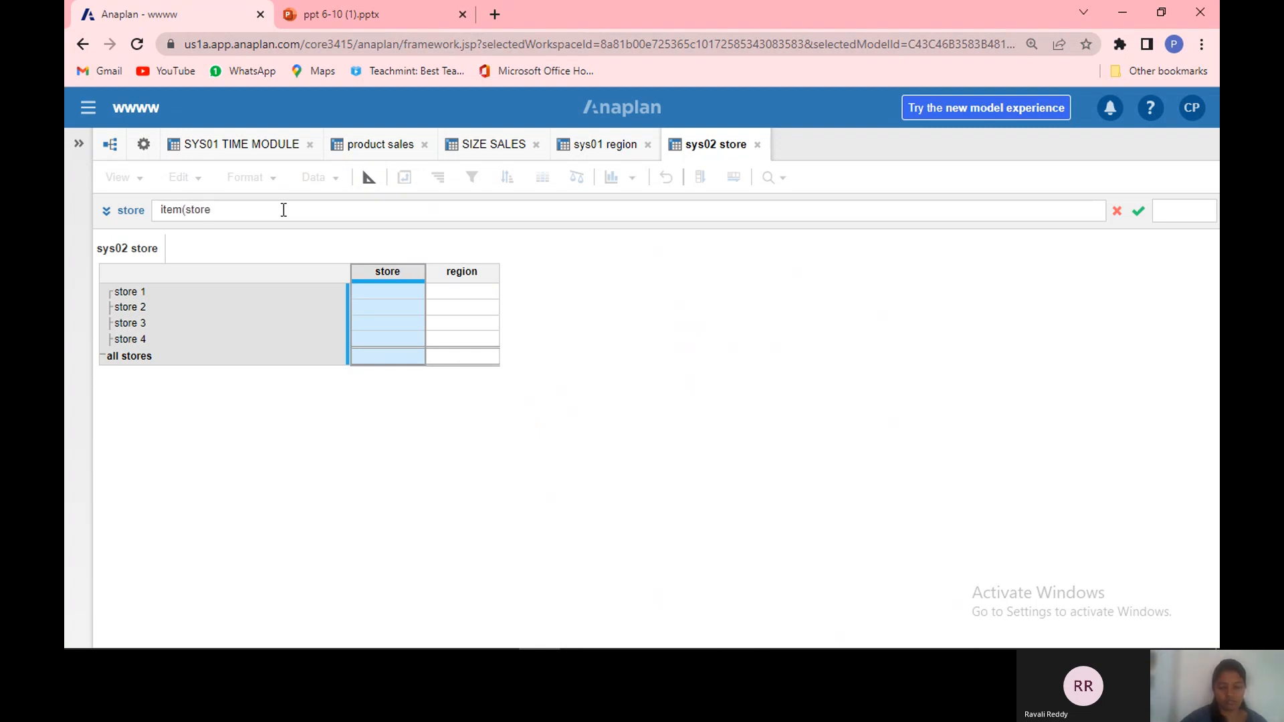
text())
key(Return)
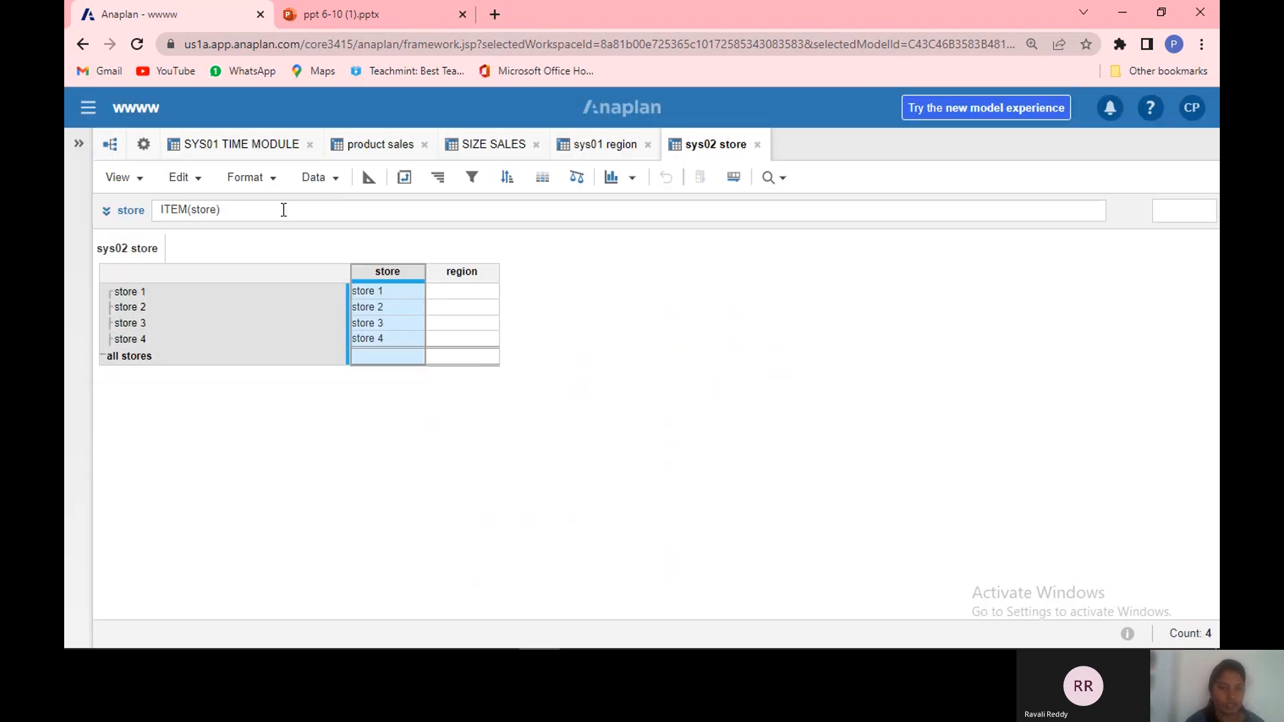
Step: Assign region 1 to store 1 and store 2 in the region column
click(401, 295)
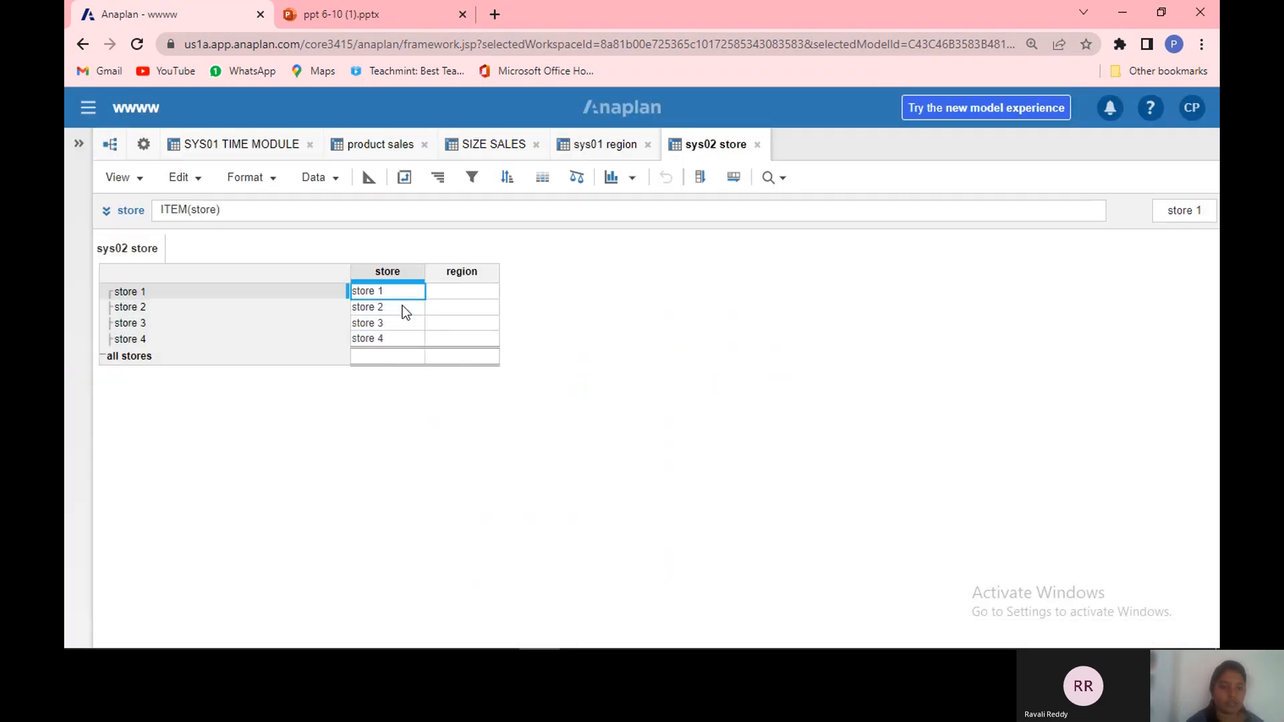
click(479, 291)
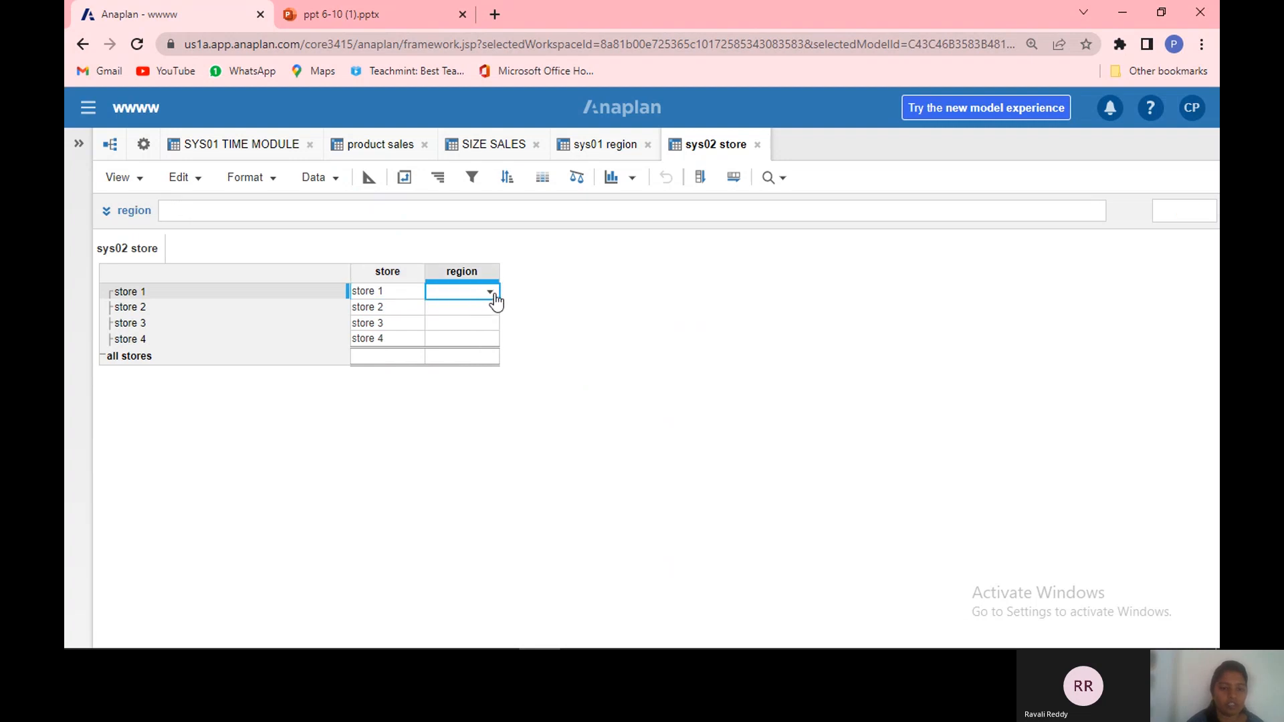
click(492, 293)
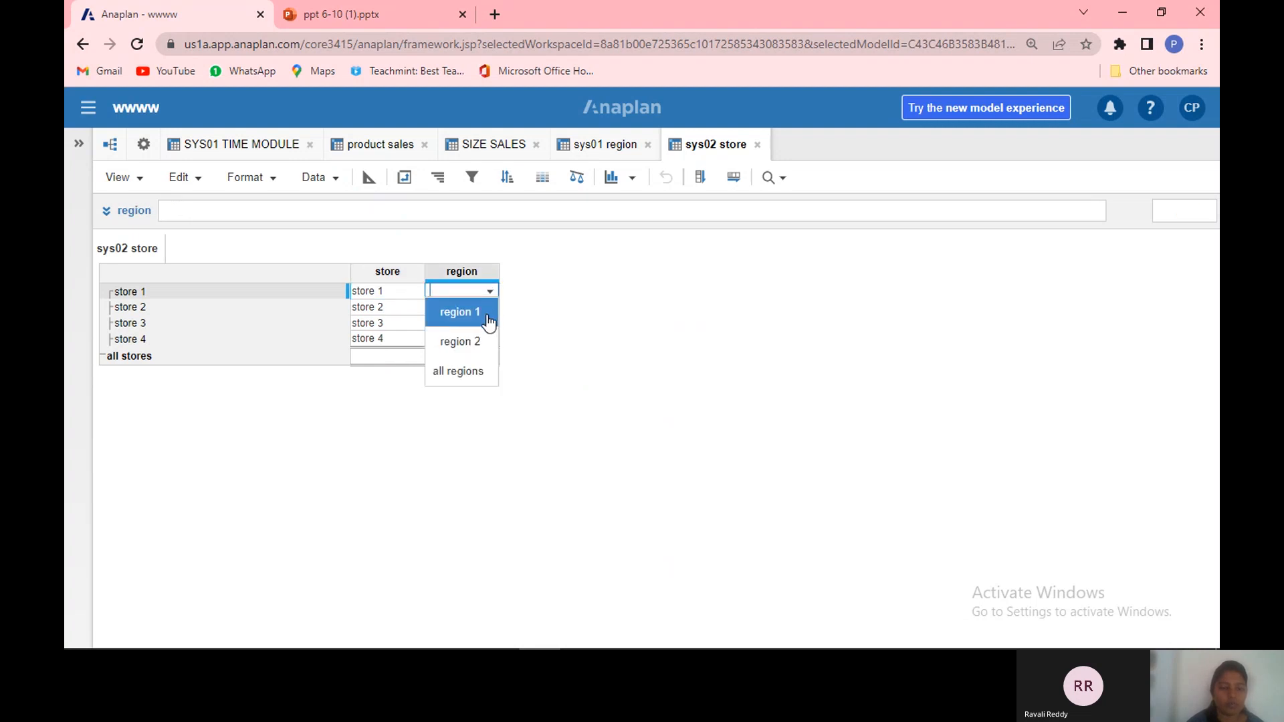
click(487, 320)
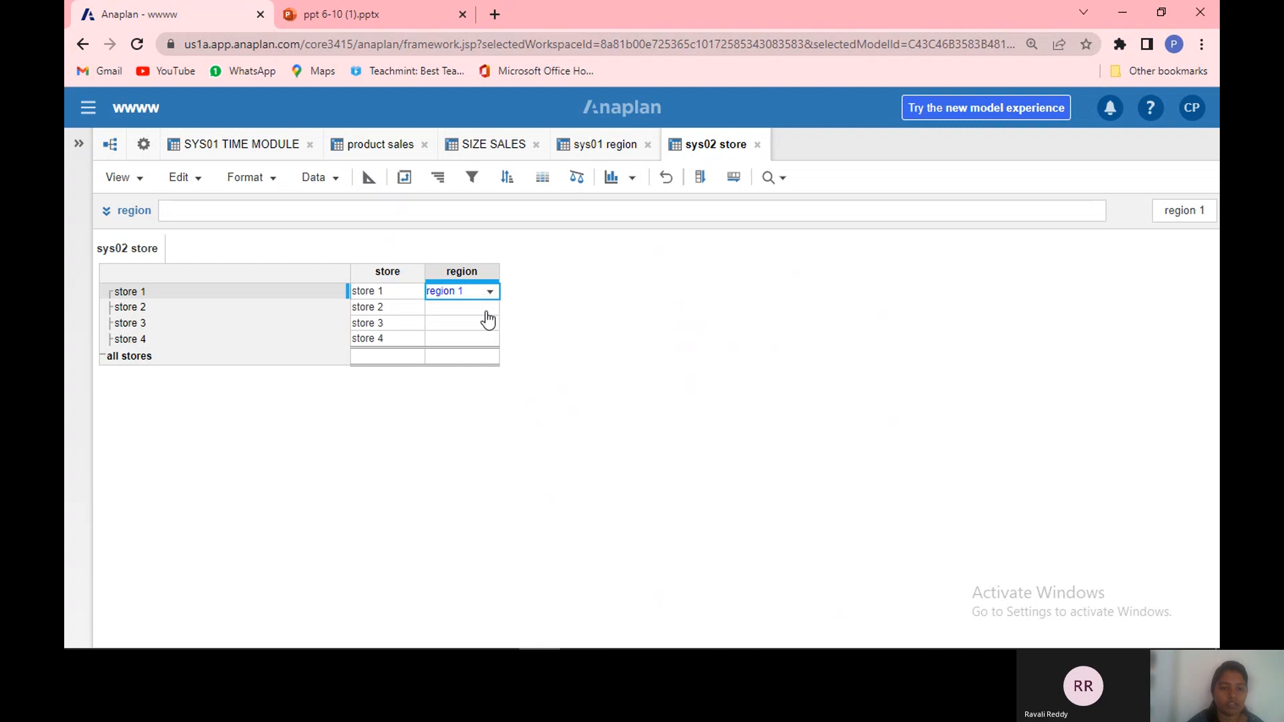
click(486, 312)
click(492, 307)
drag(482, 356, 486, 304)
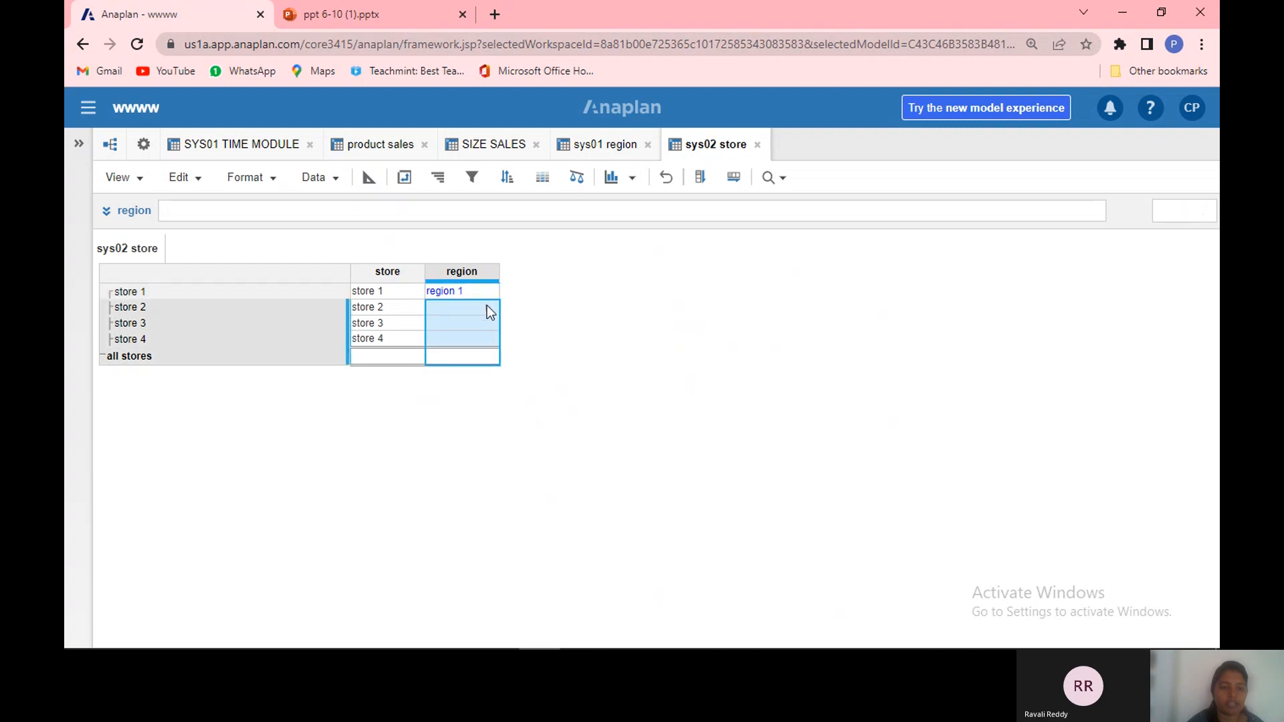
click(488, 309)
click(487, 309)
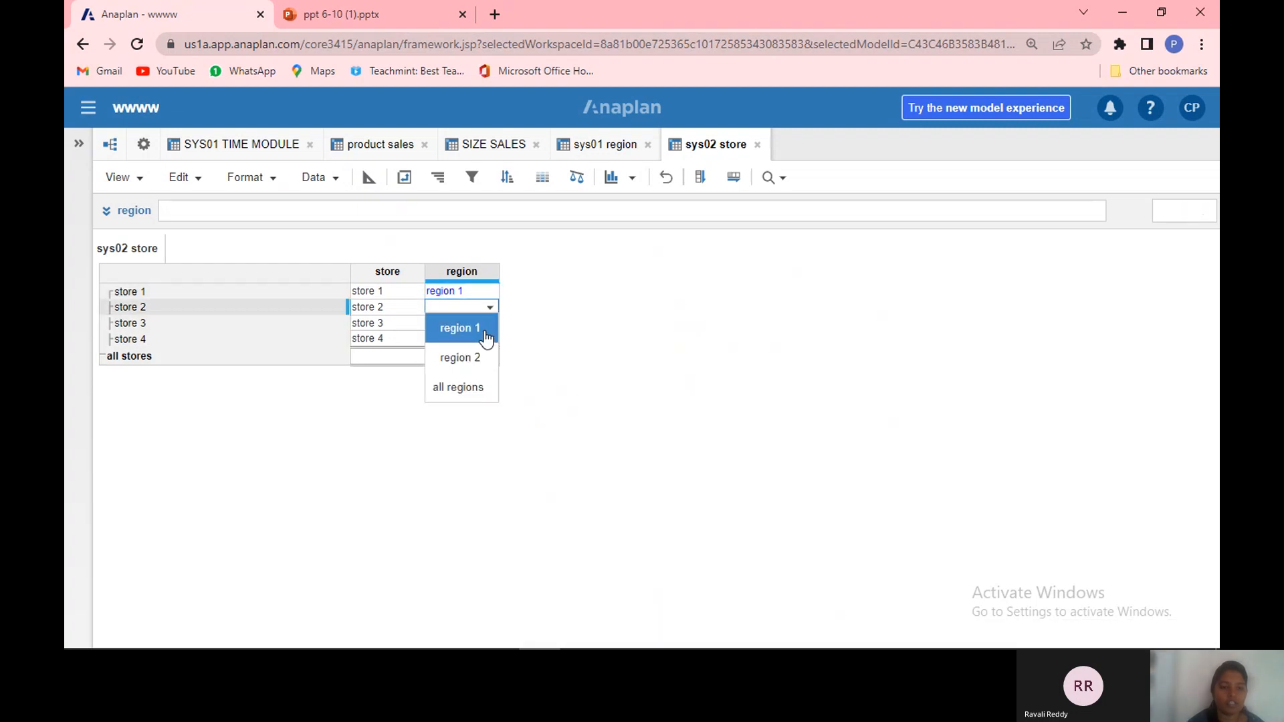
click(484, 331)
Step: Assign region 2 to store 3 and store 4 in the region column
click(489, 324)
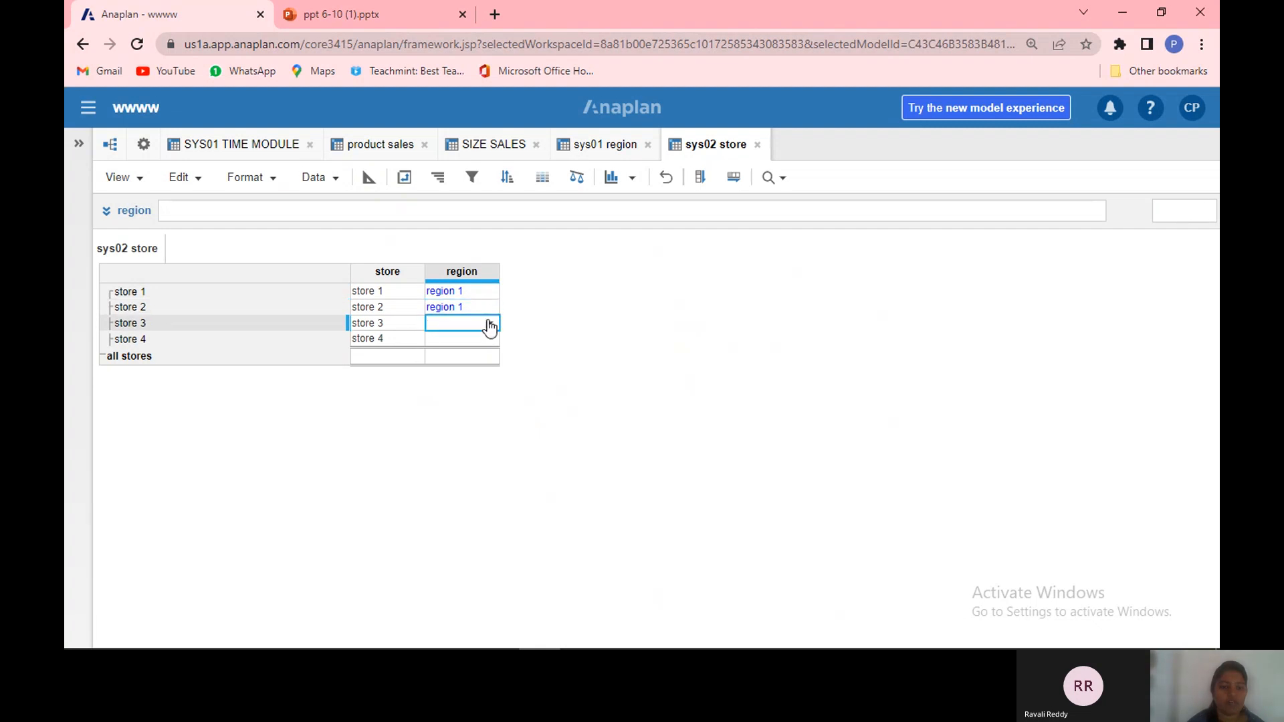
click(489, 325)
click(487, 372)
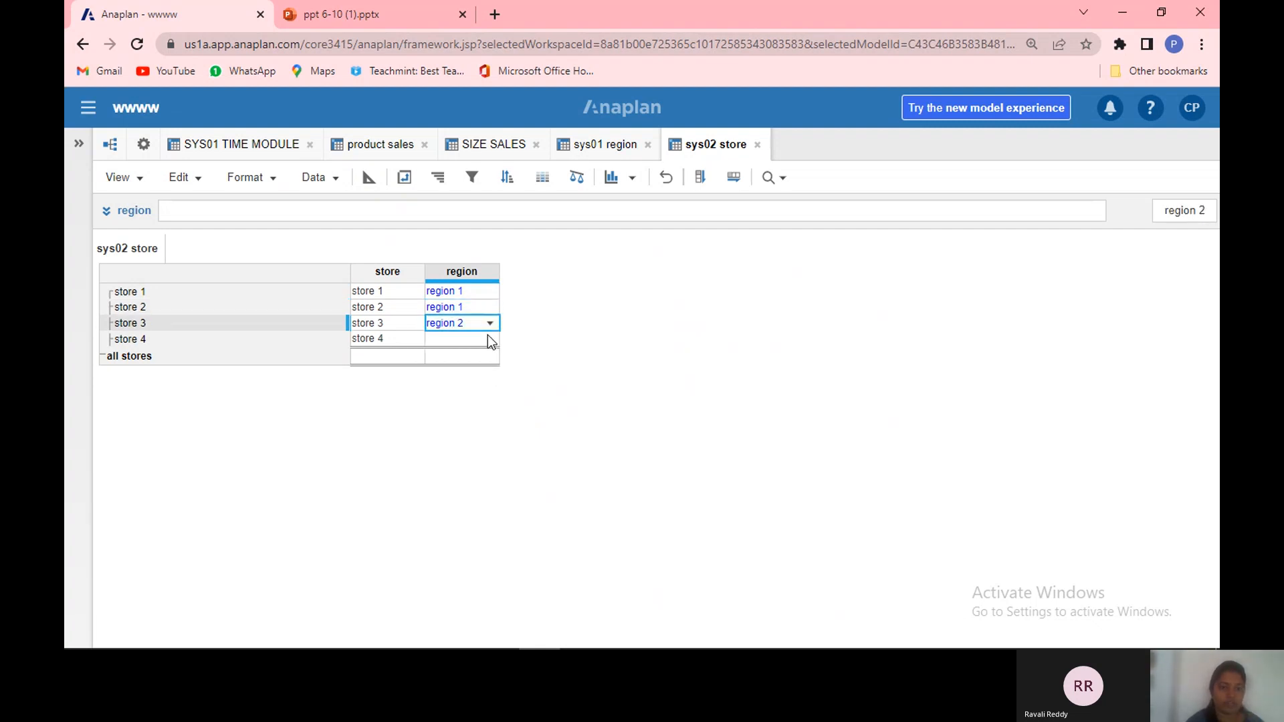
click(489, 339)
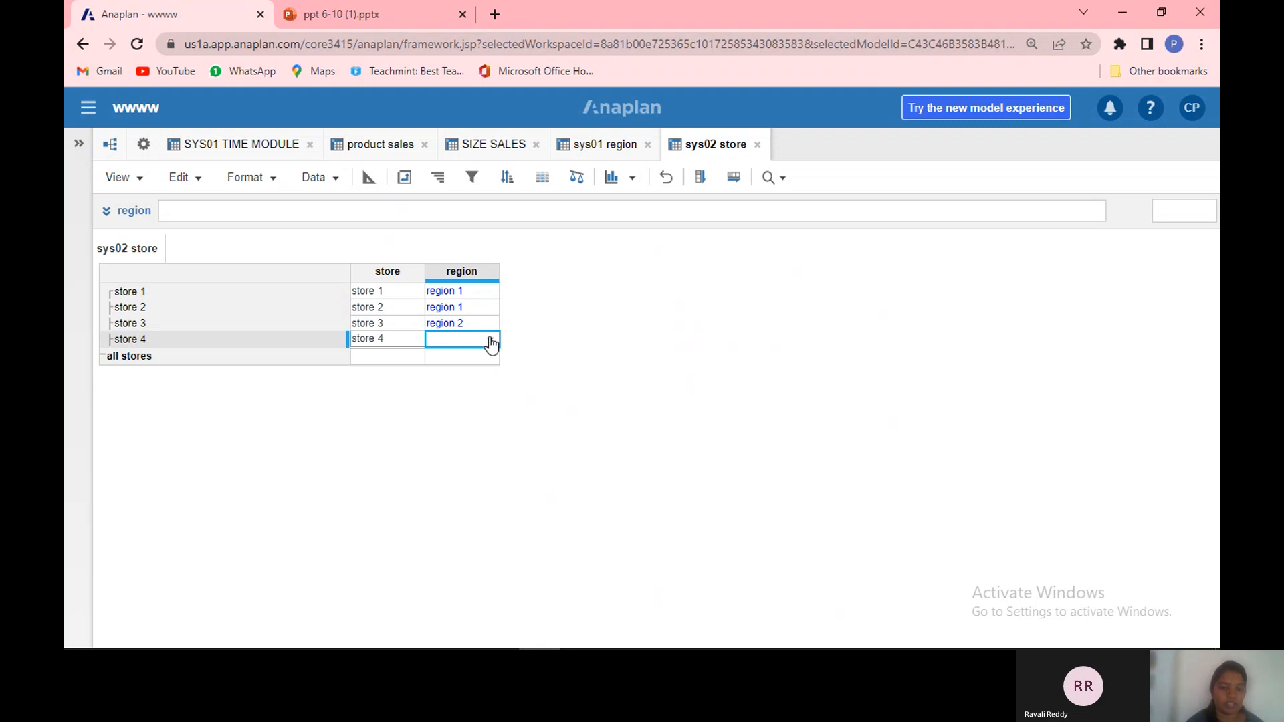
click(491, 342)
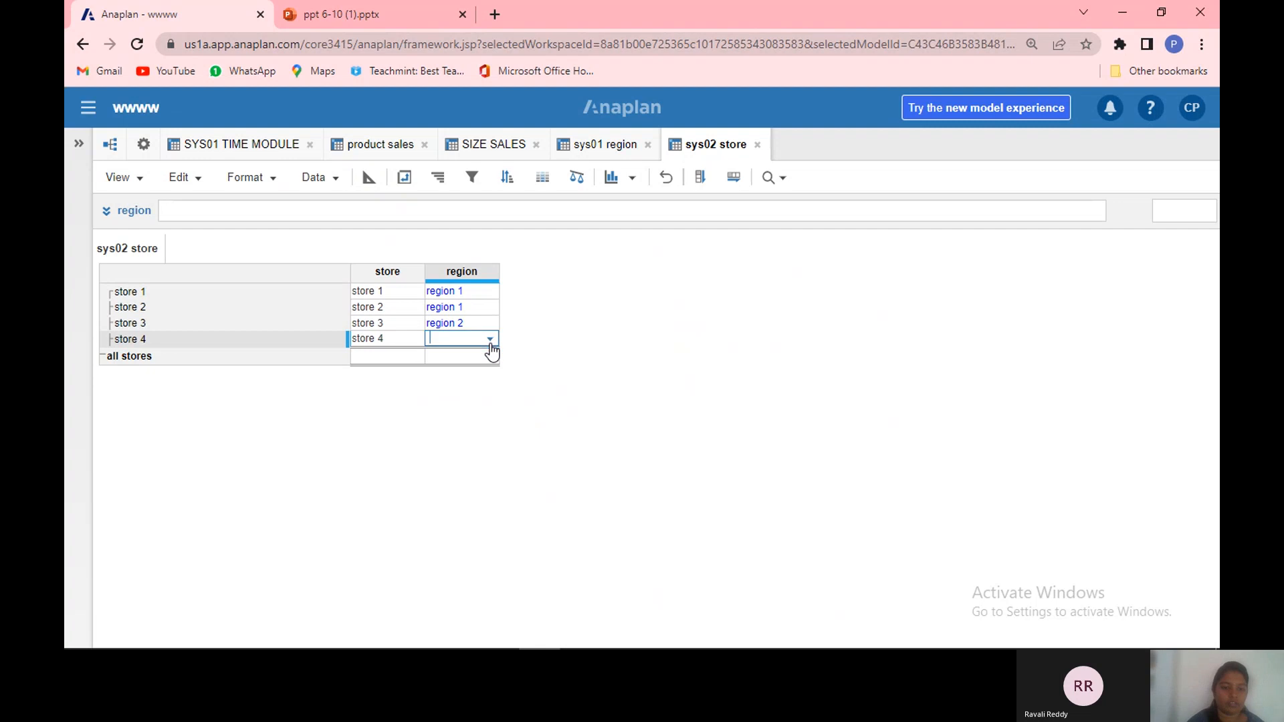
click(490, 342)
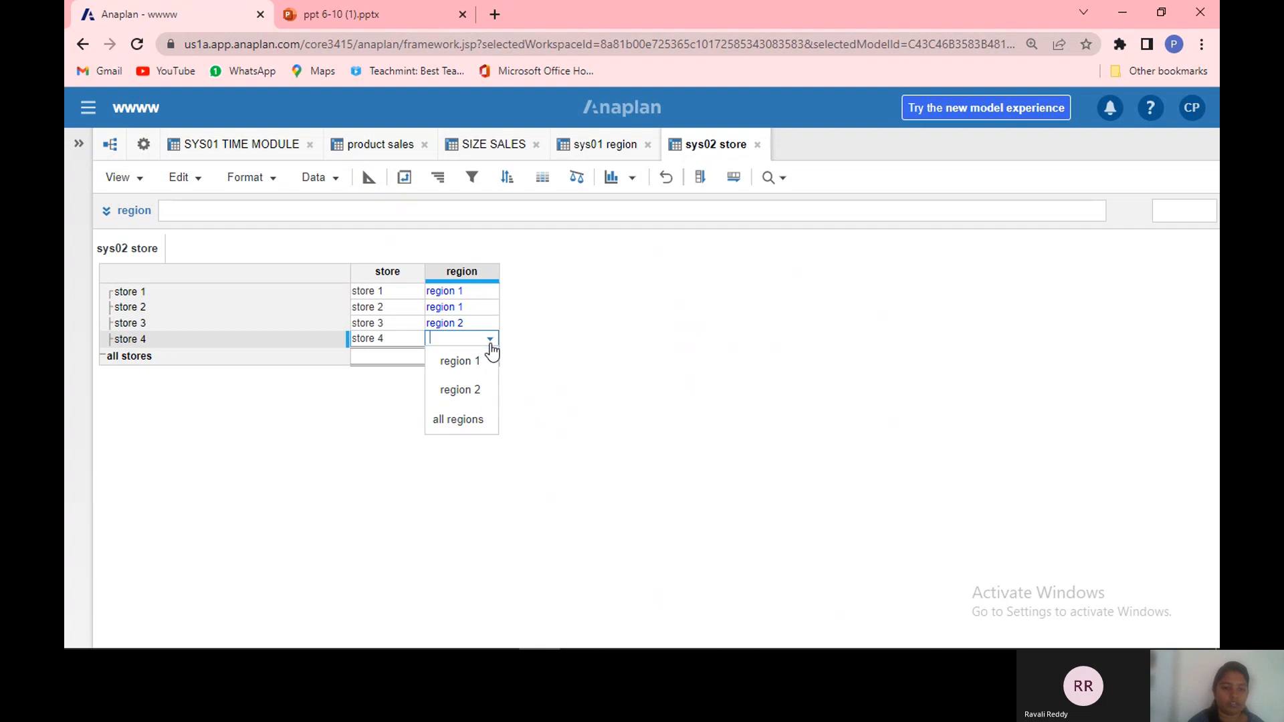
click(475, 392)
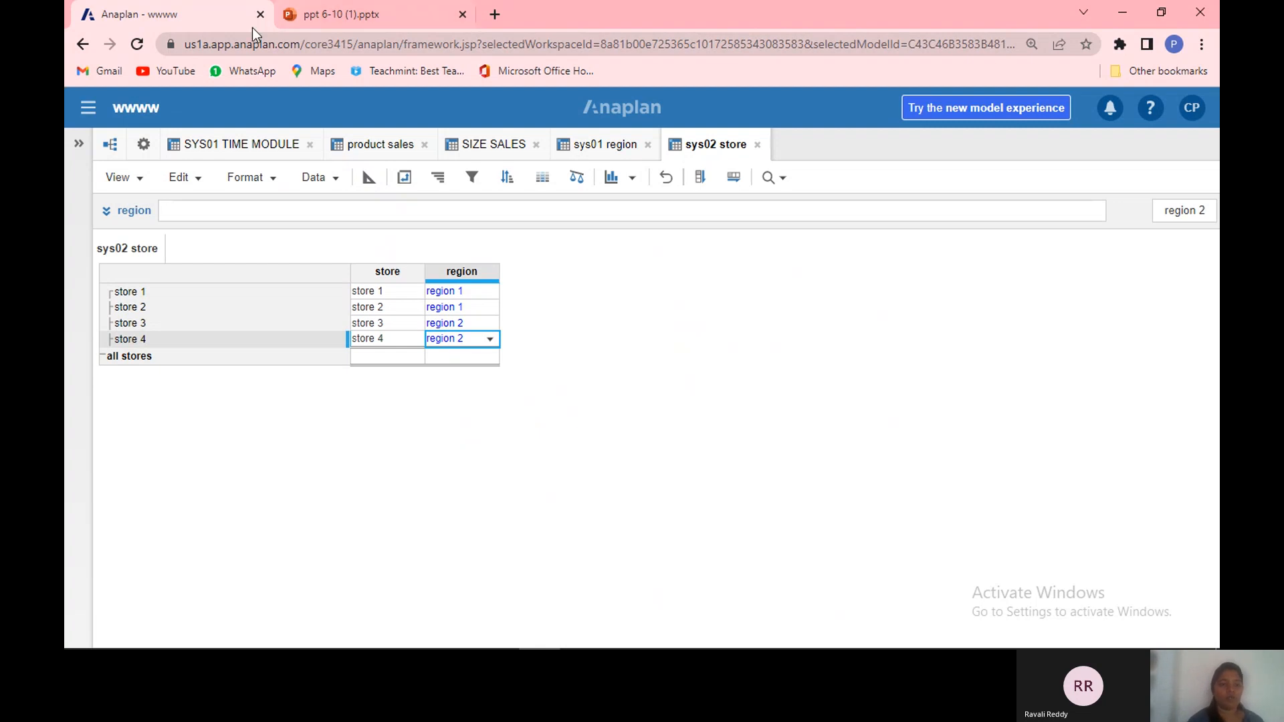
Step: Close the SYS01 TIME MODULE, product sales and SIZE SALES module tabs
click(309, 145)
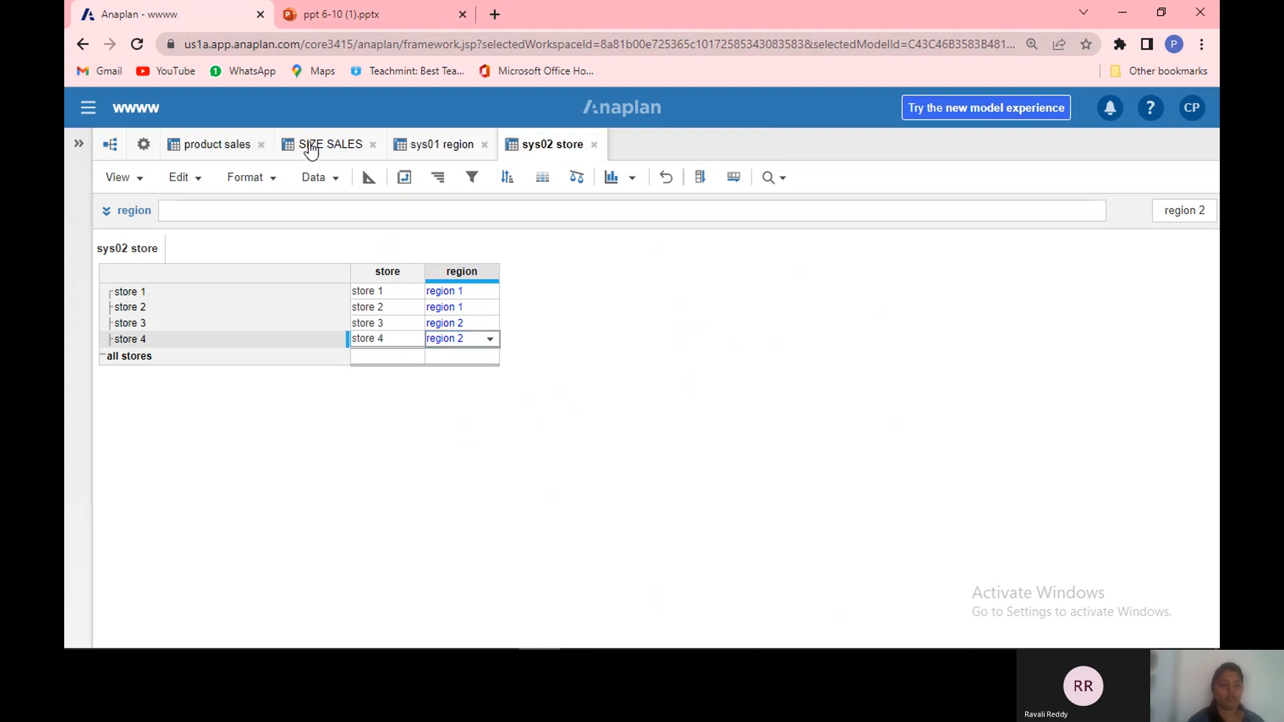
click(261, 146)
click(259, 145)
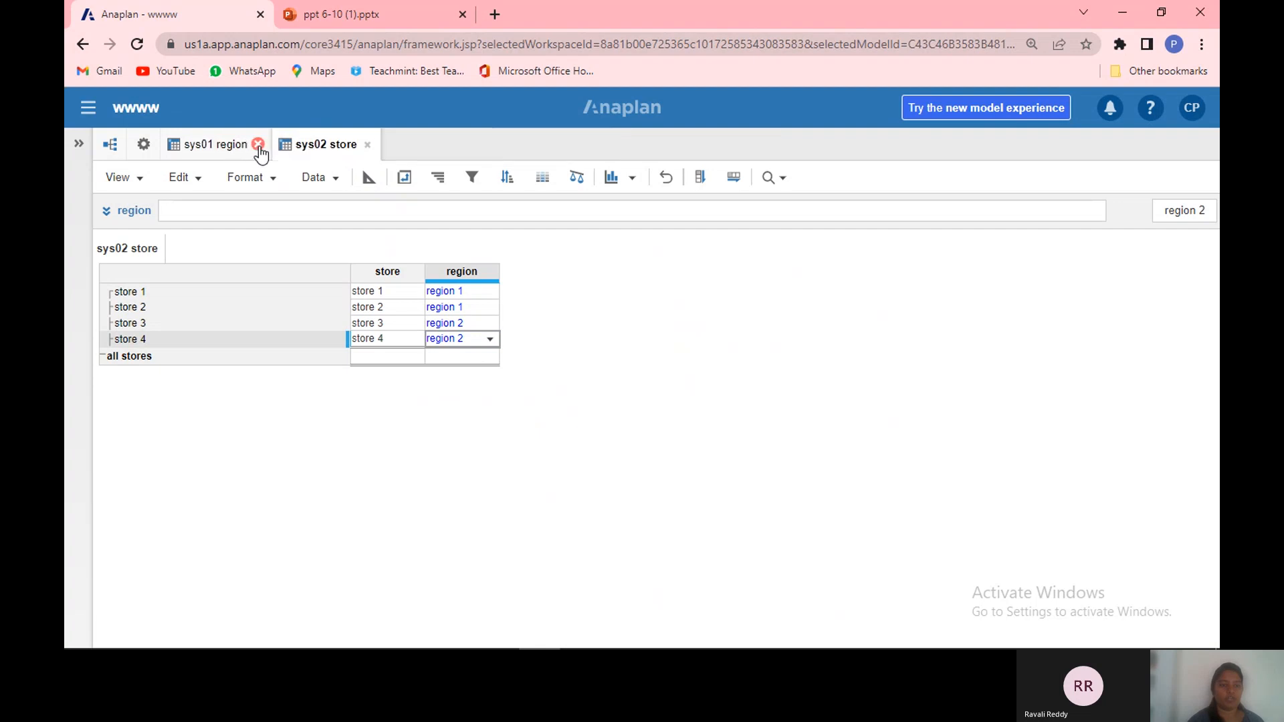
Step: Start inserting a new module named region percentage
click(143, 145)
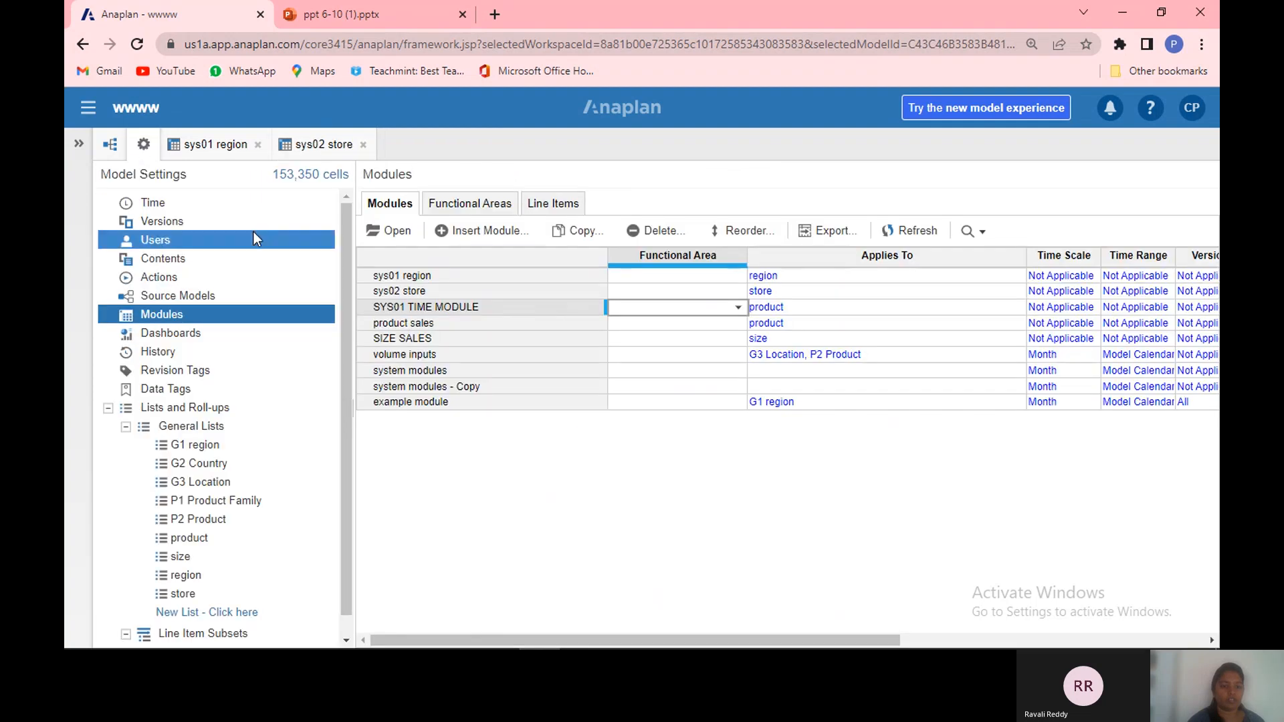
click(501, 234)
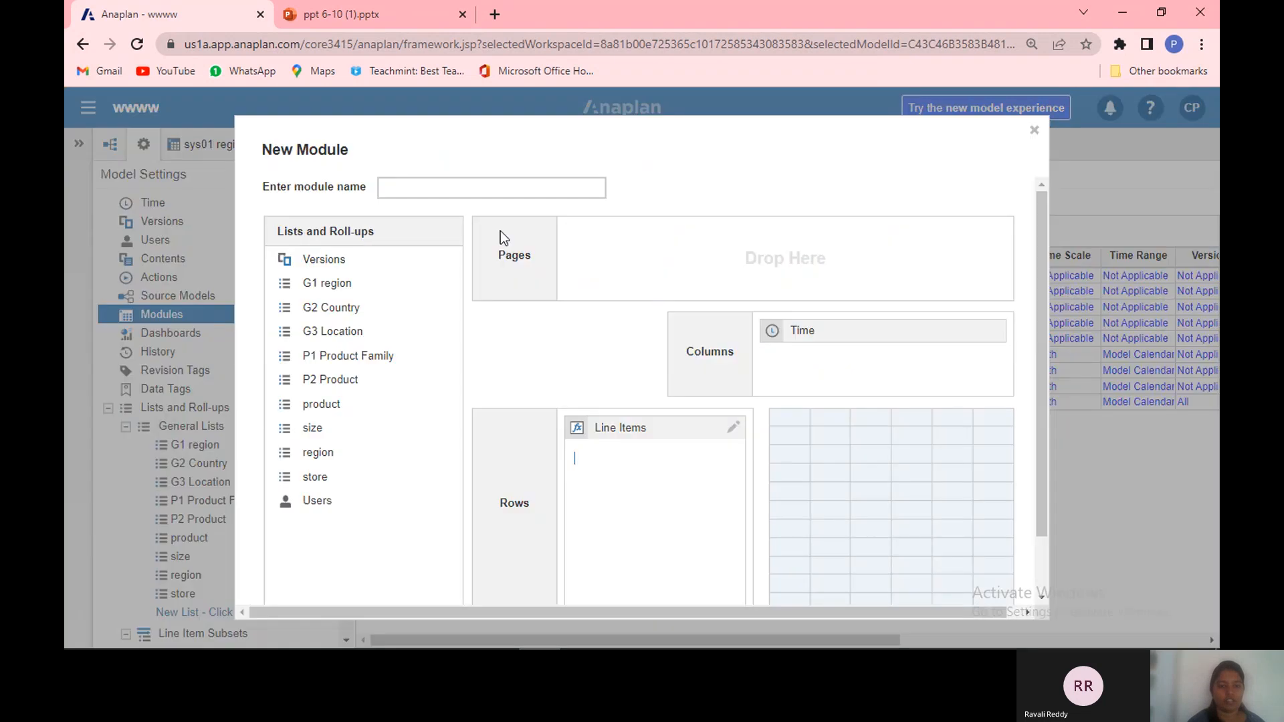
click(445, 187)
text(regionmodel)
double_click(442, 187)
click(443, 187)
key(BackSpace)
key(BackSpace)
key(BackSpace)
key(BackSpace)
key(BackSpace)
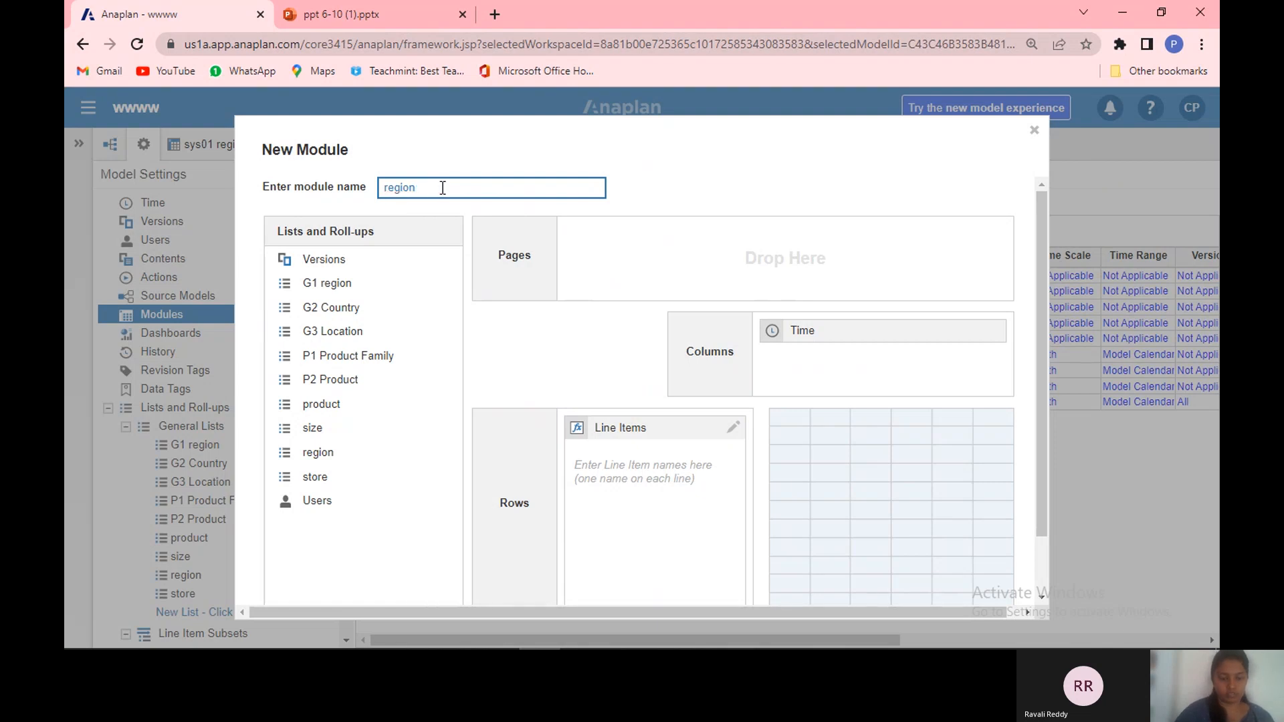
text(percentage)
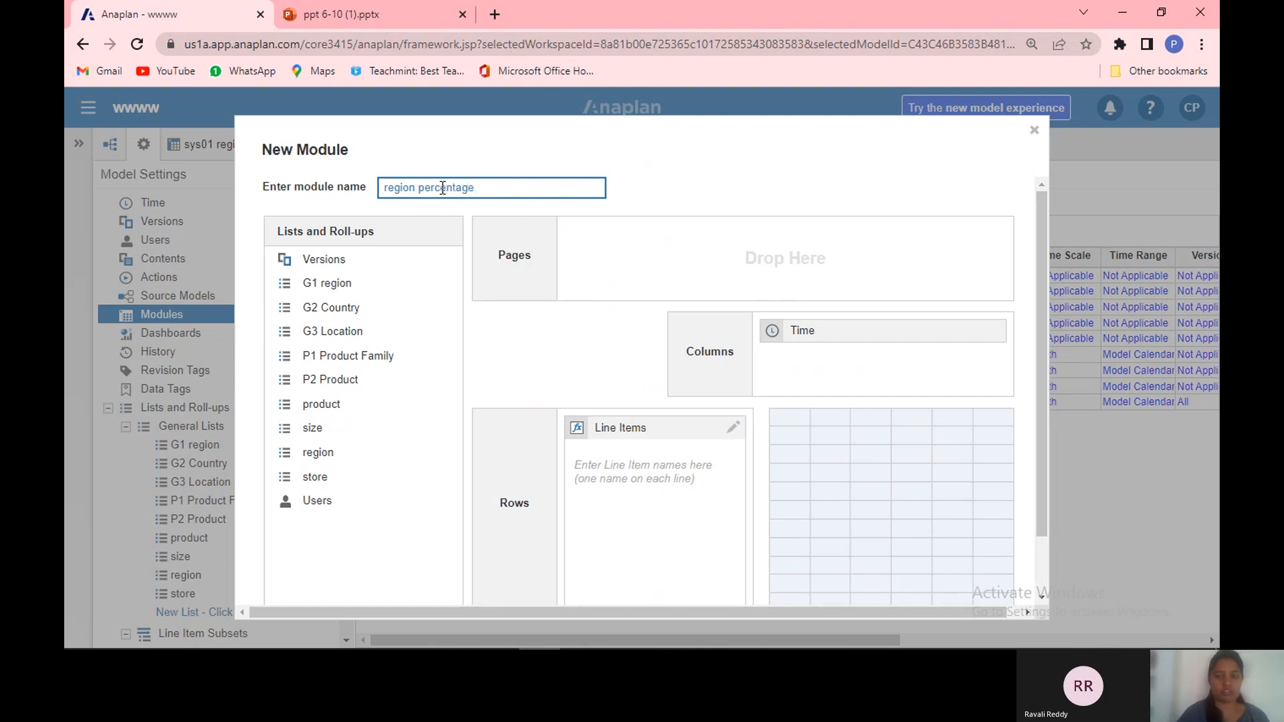
Step: Replace Time with region as the column dimension, add the line item % increase, and create the module
drag(943, 334, 449, 540)
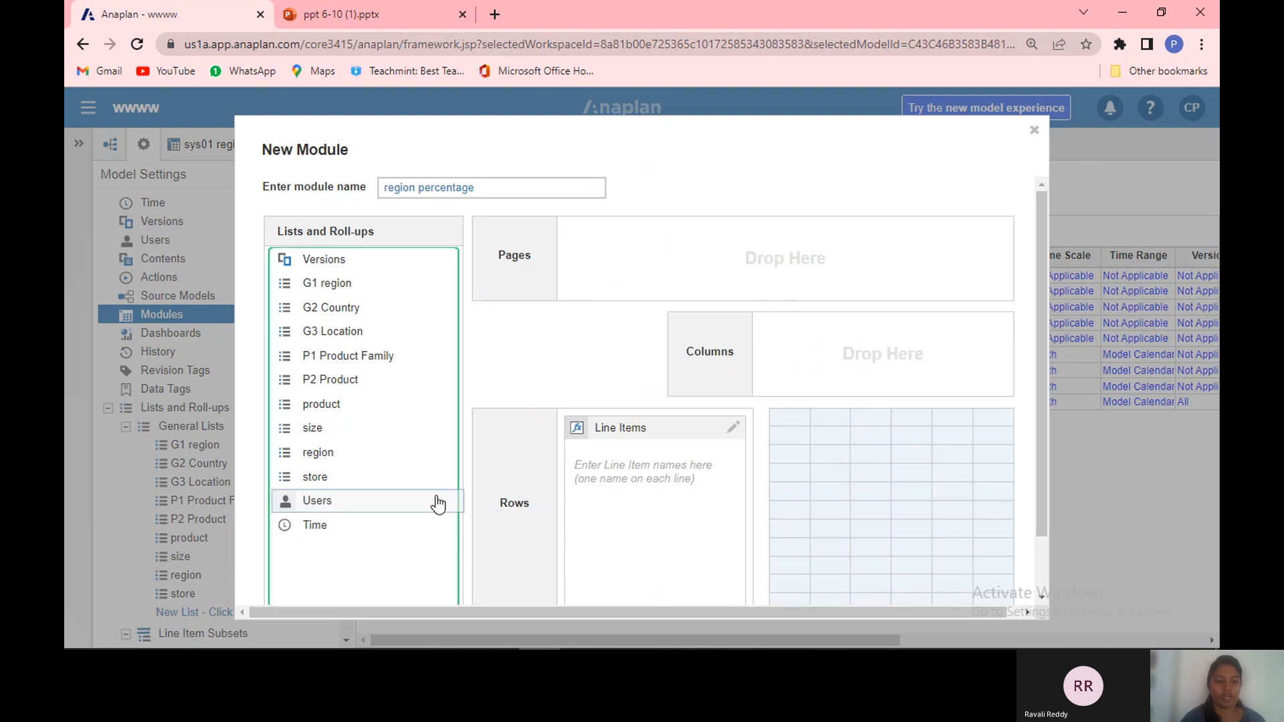
click(437, 477)
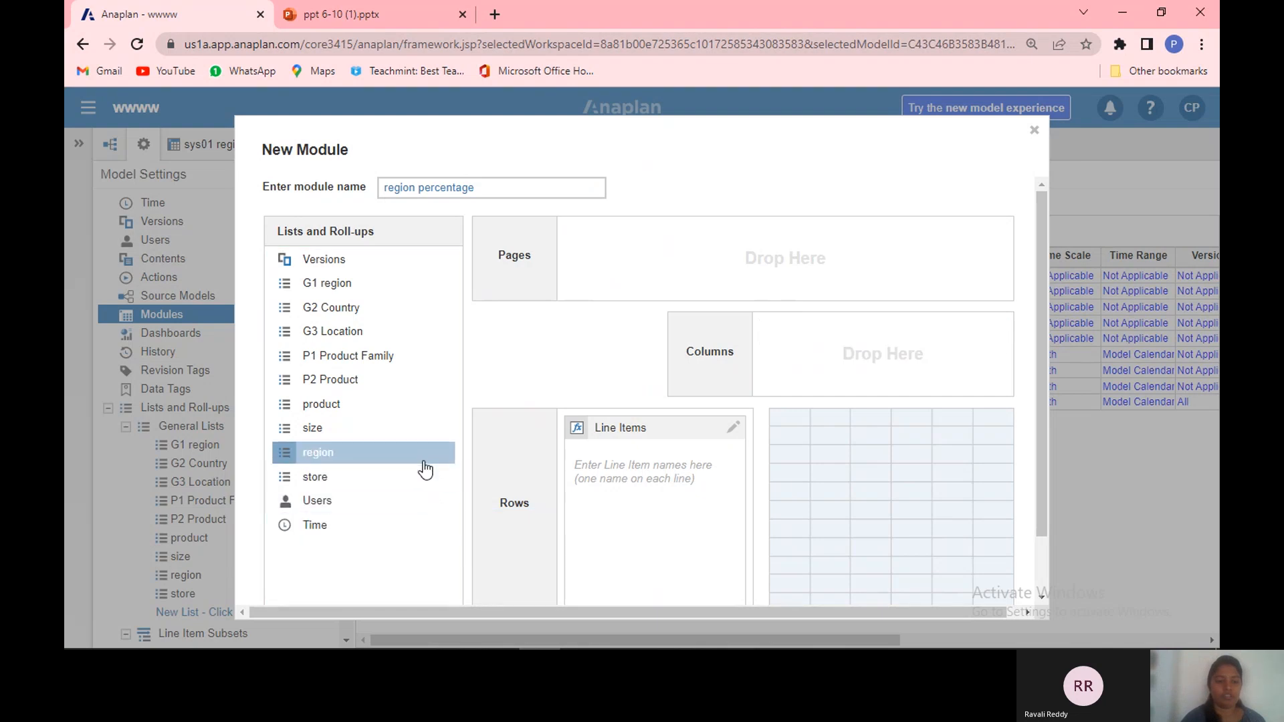
drag(425, 455, 886, 341)
click(650, 481)
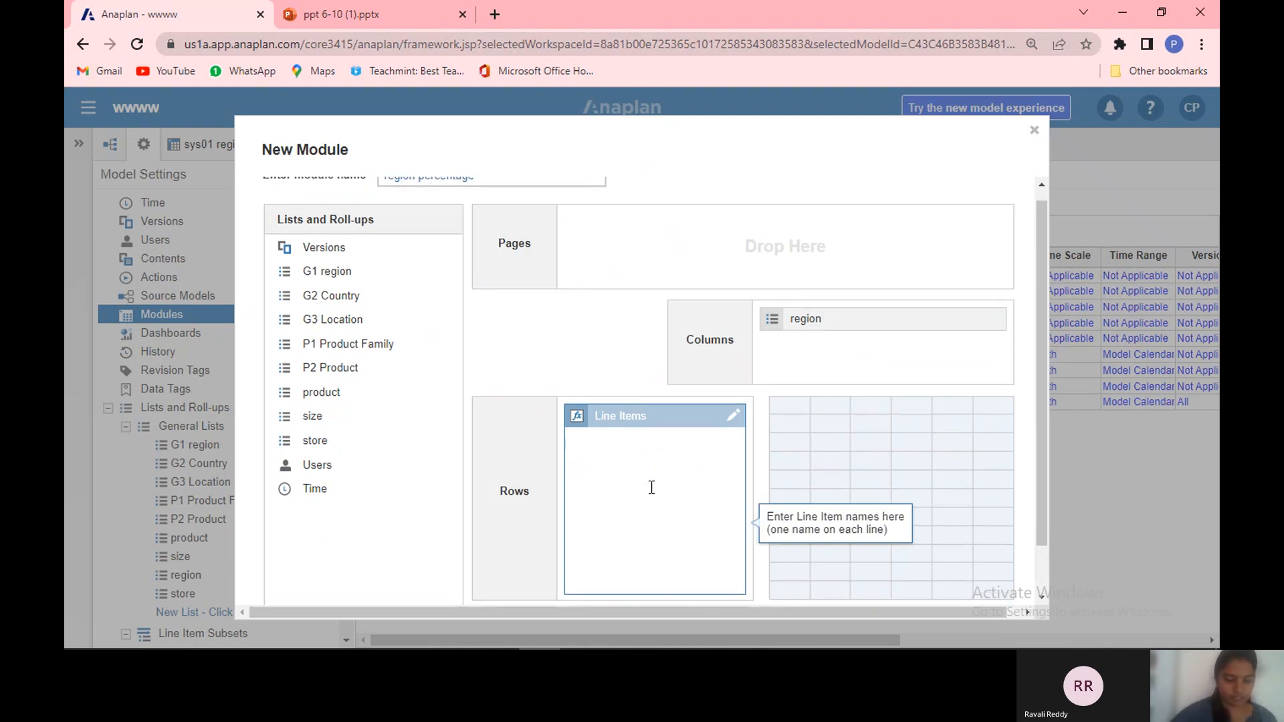
text(%)
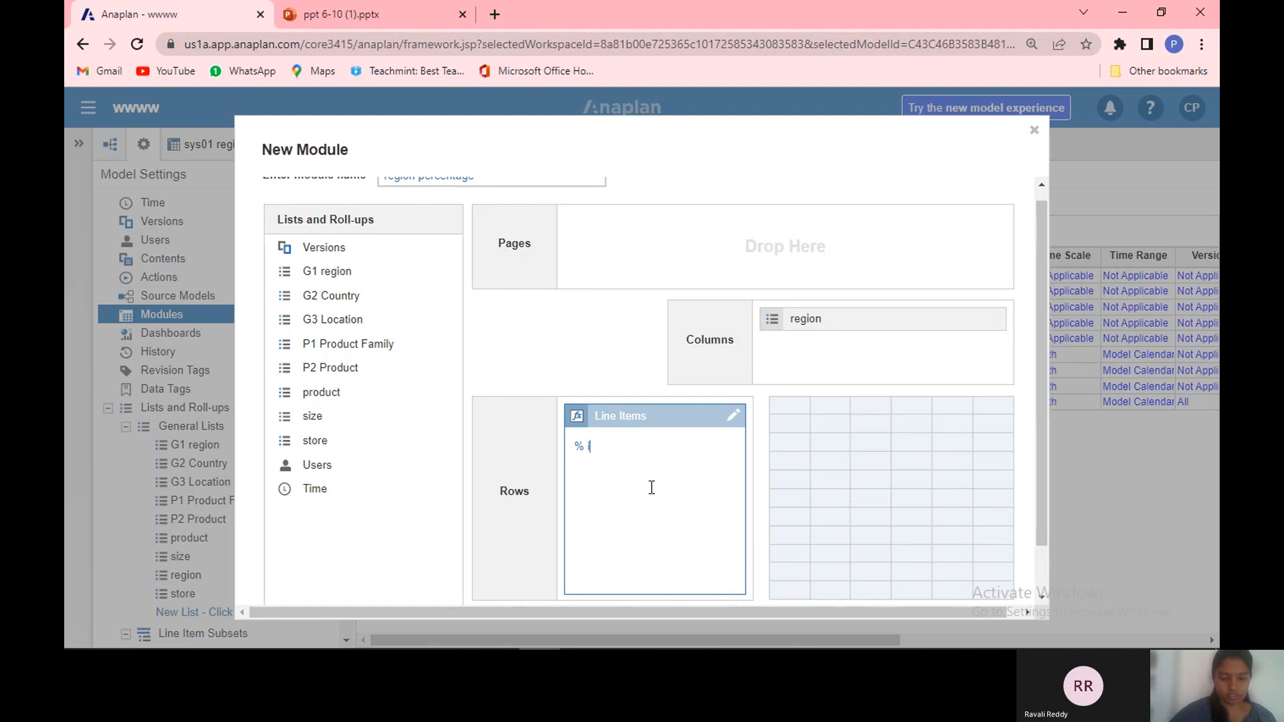
text( increase)
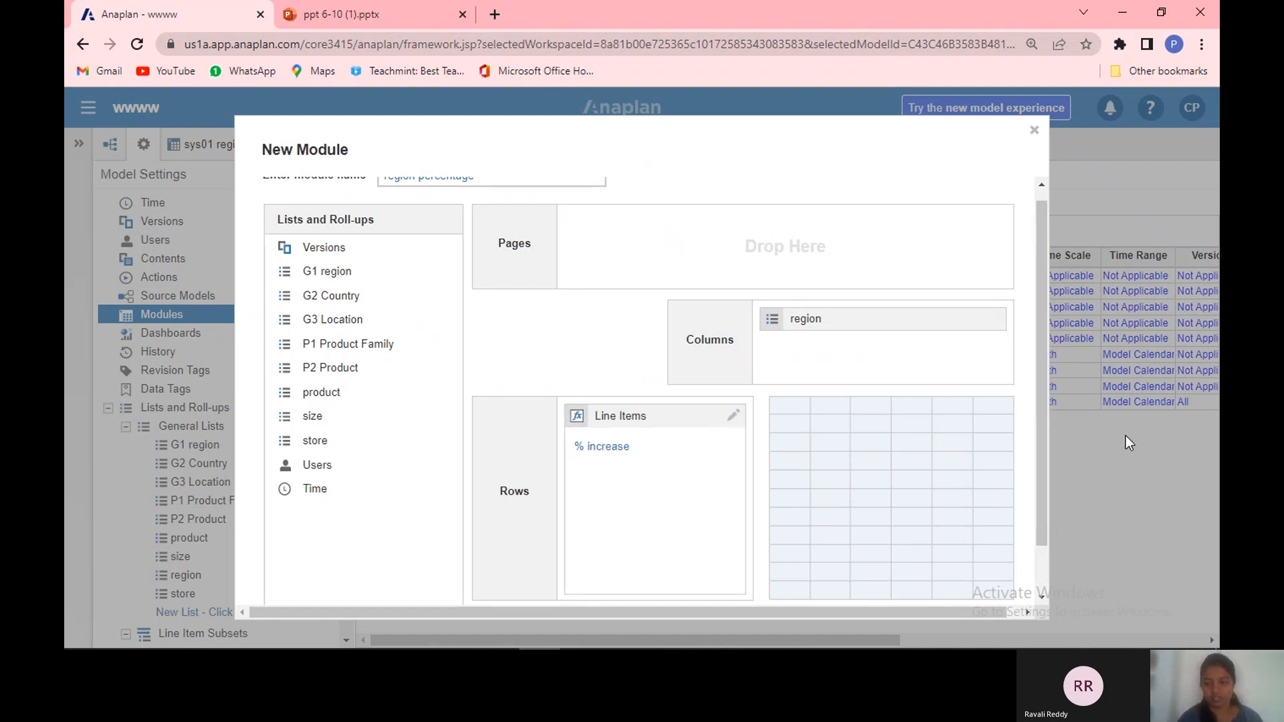
scroll(1040, 590, down, 1)
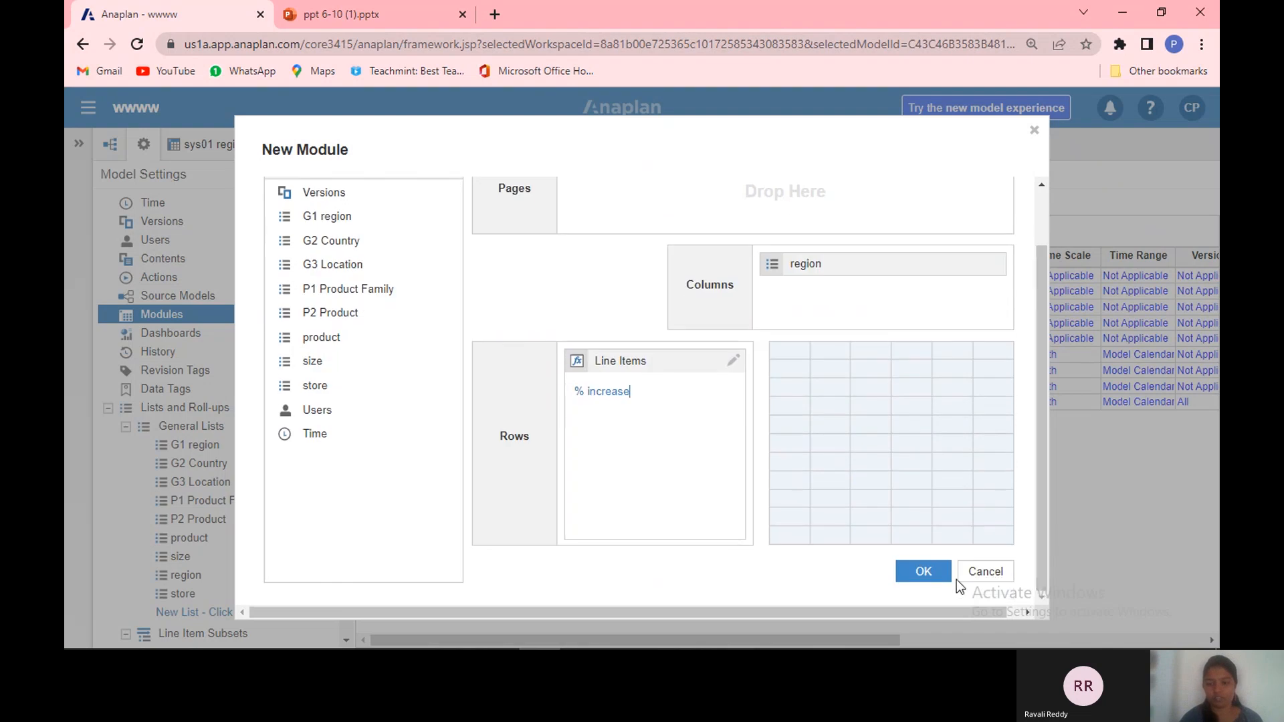
click(940, 573)
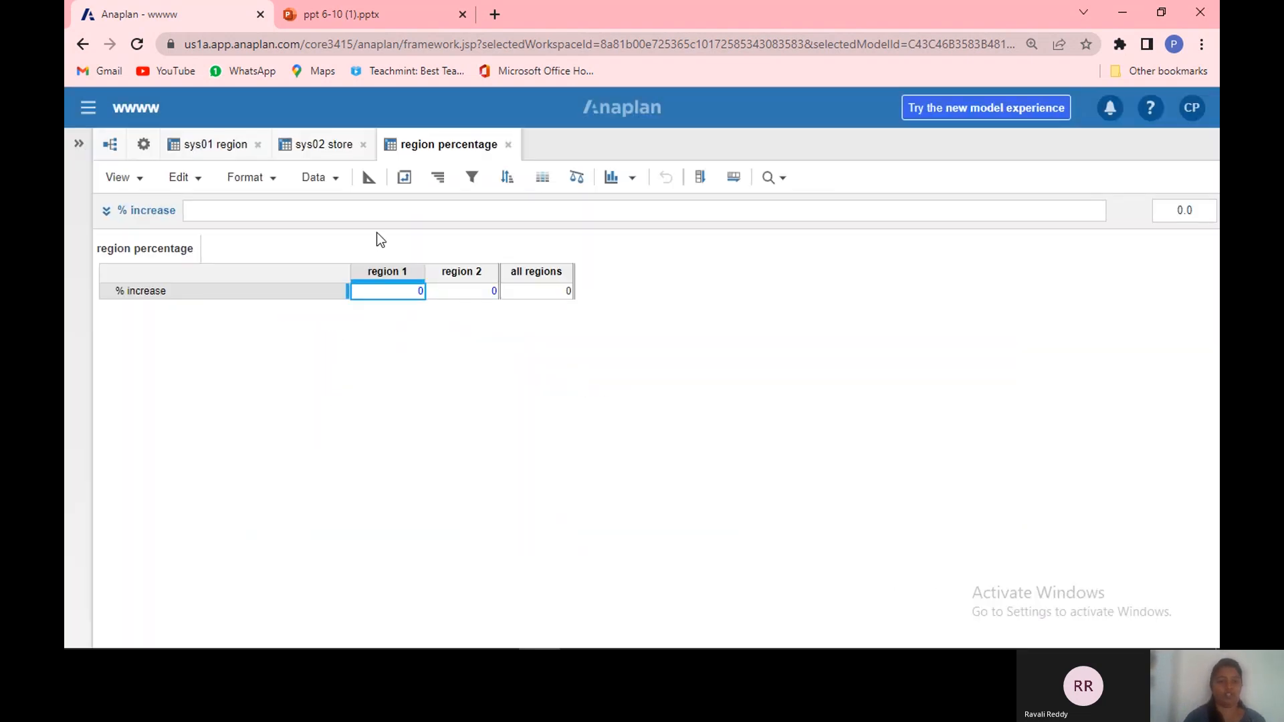
Step: Pivot the module so region lies in rows and line items in columns
click(404, 178)
drag(710, 317, 769, 338)
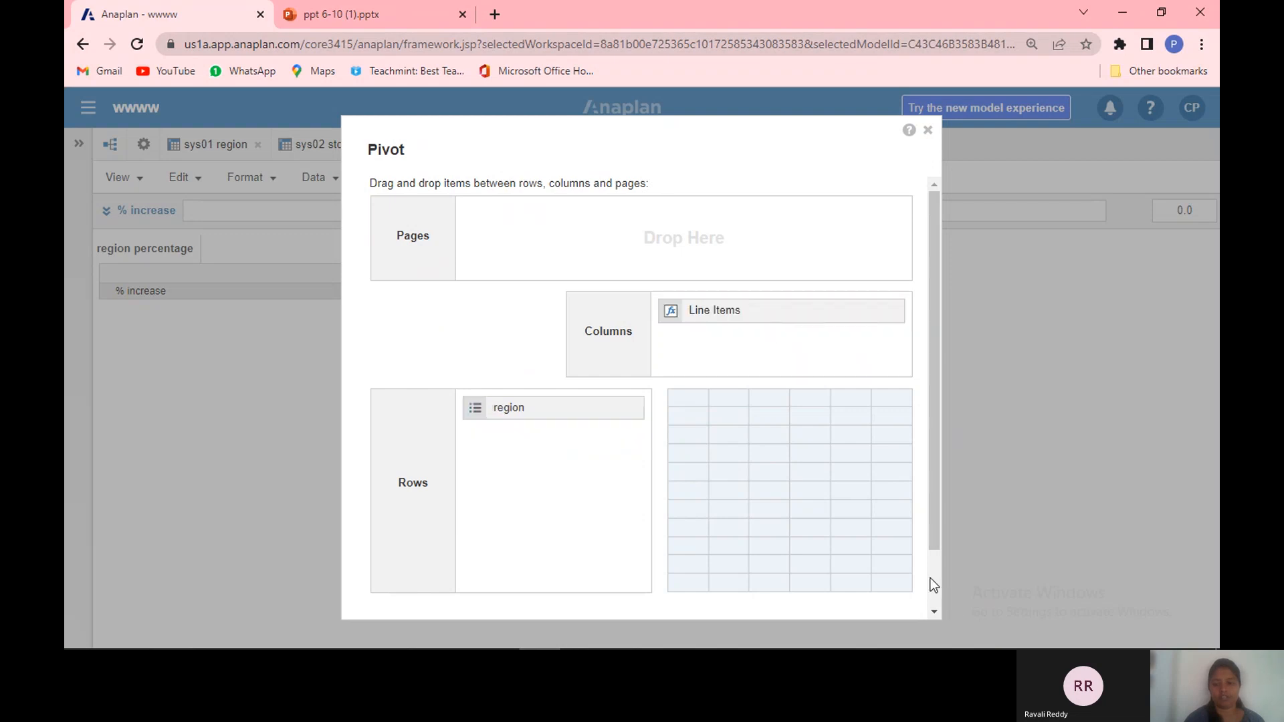
scroll(929, 579, down, 1)
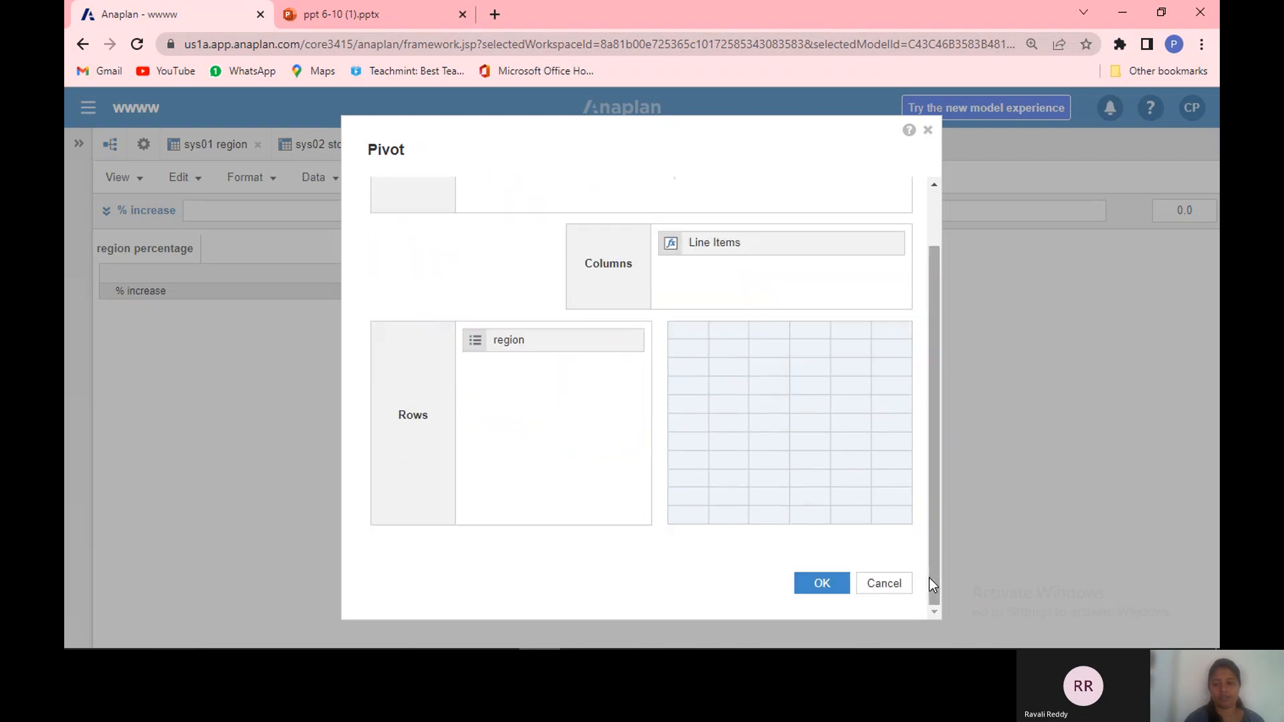
click(827, 583)
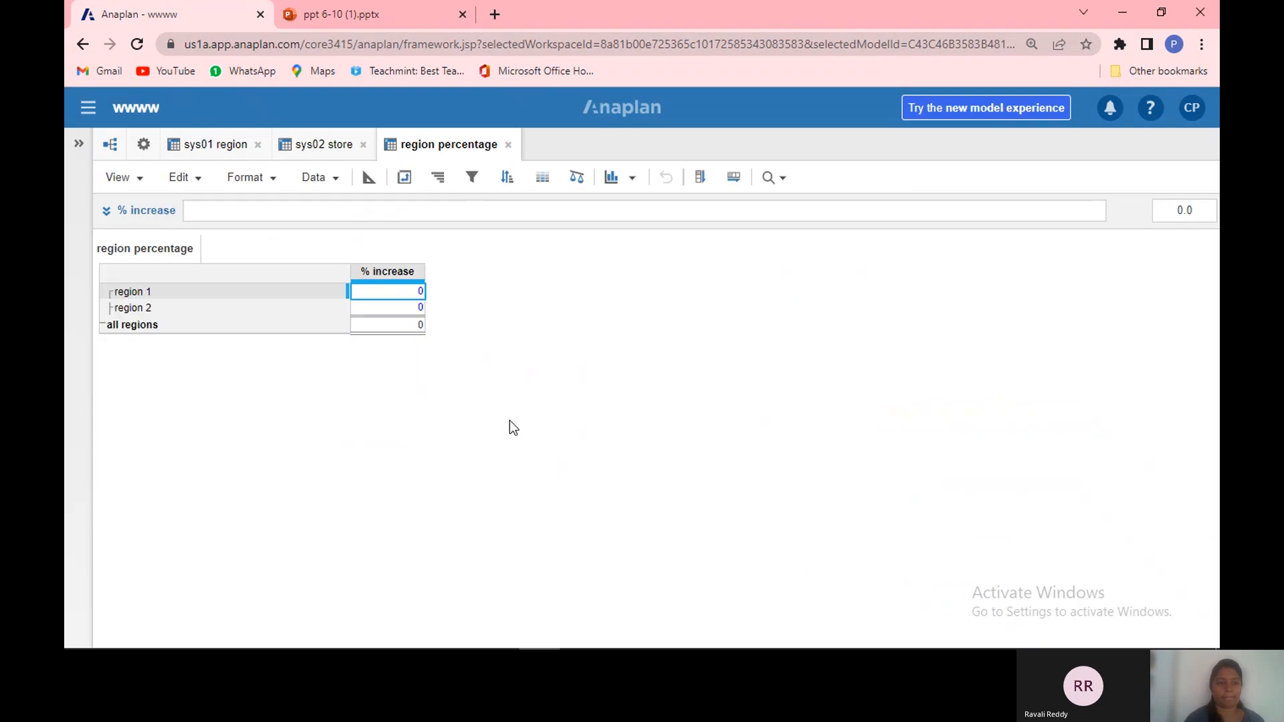
double_click(408, 292)
text(0)
key(Return)
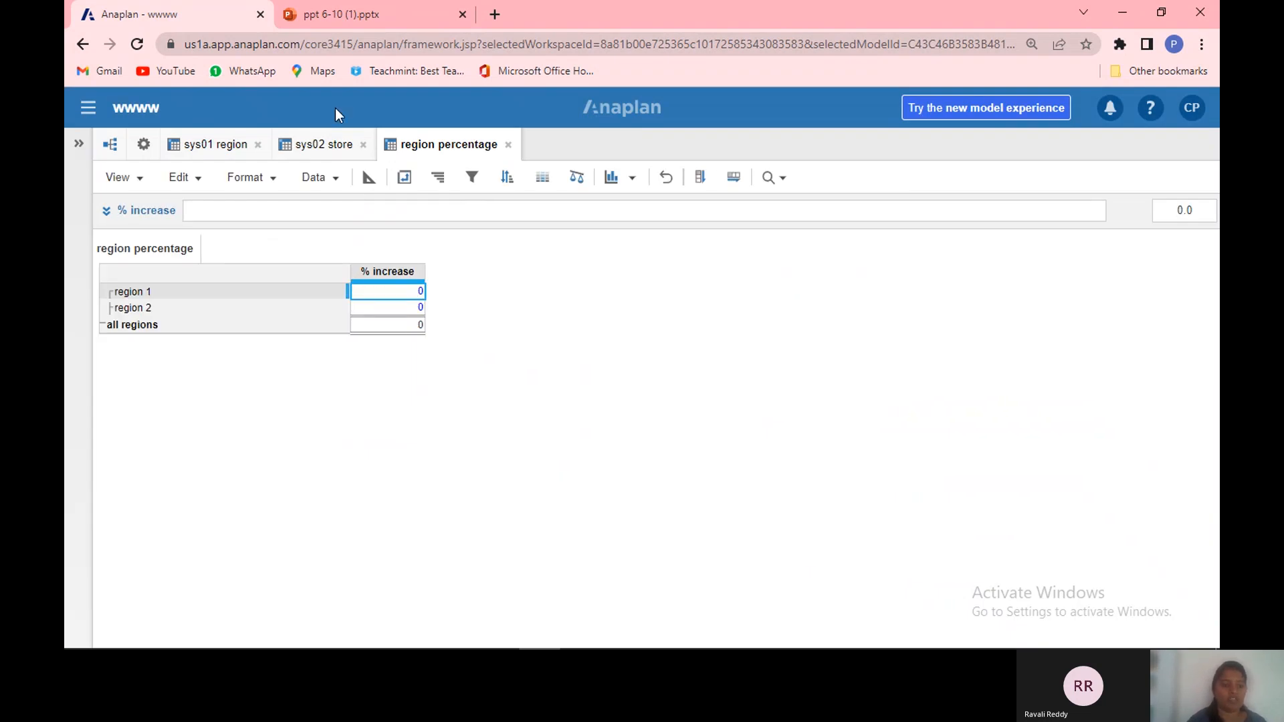
click(333, 155)
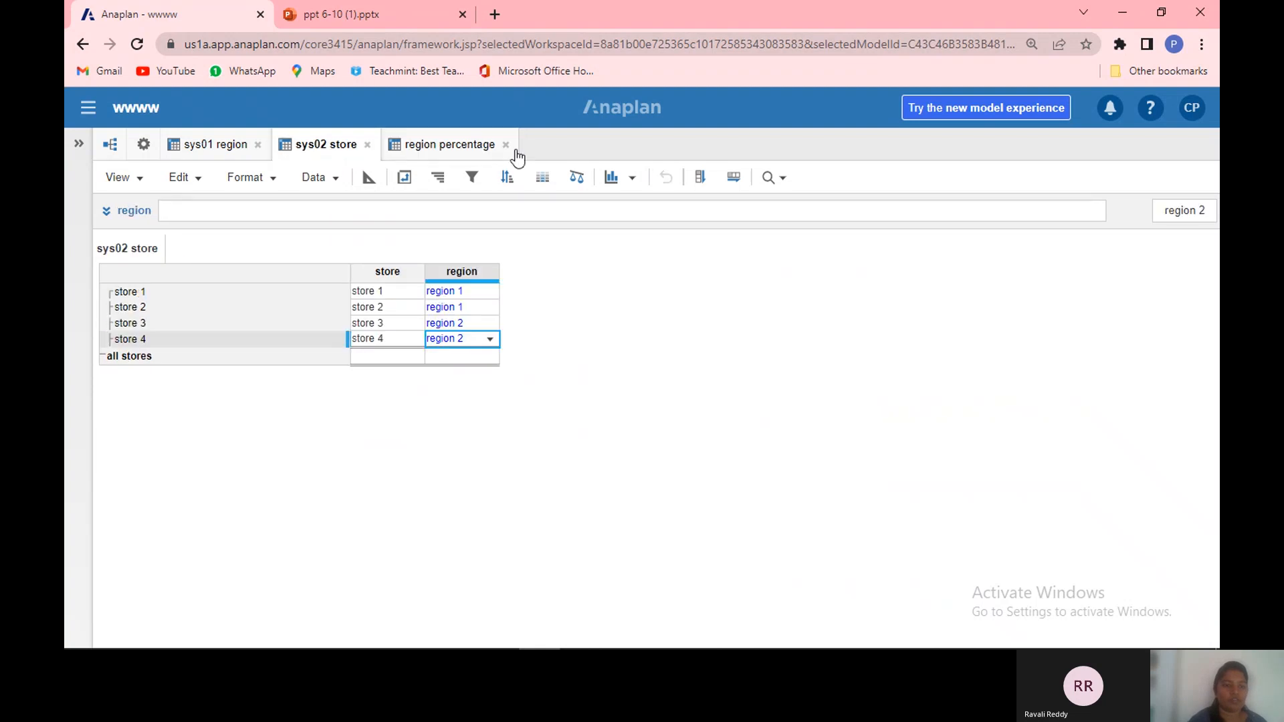
click(487, 149)
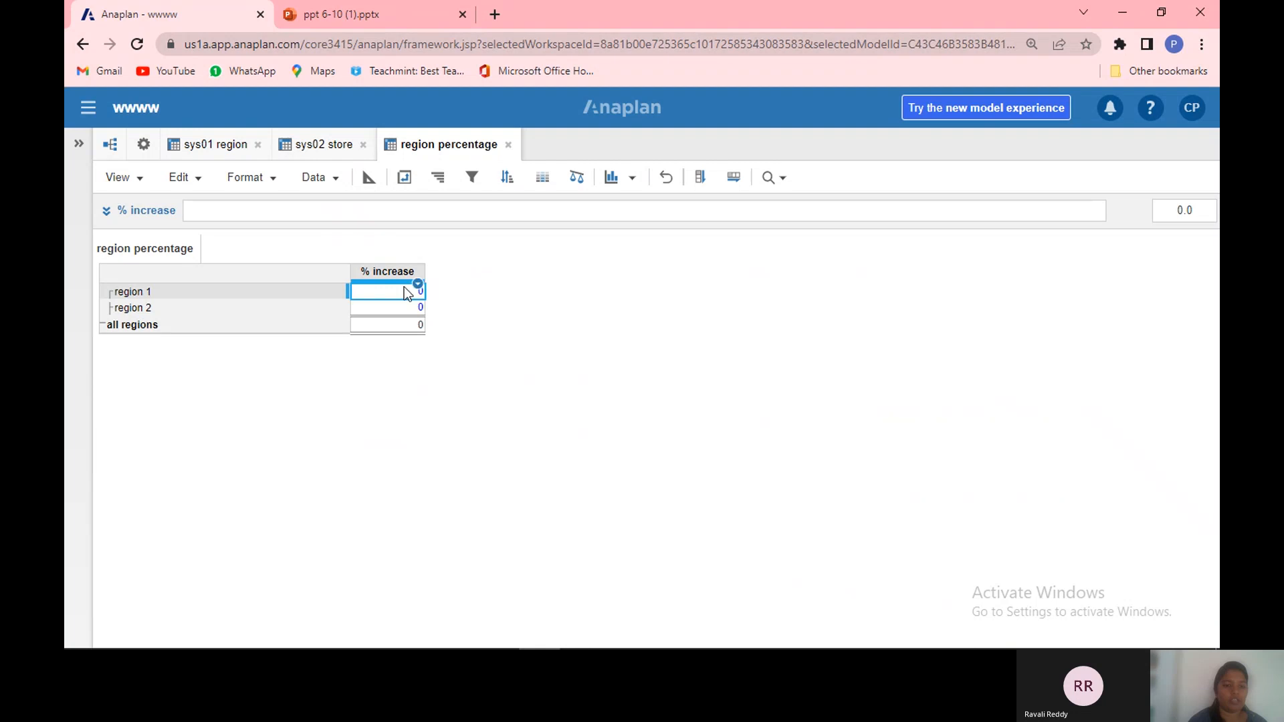
Step: In the blueprint, format % increase as a percentage with 1 decimal place
click(369, 179)
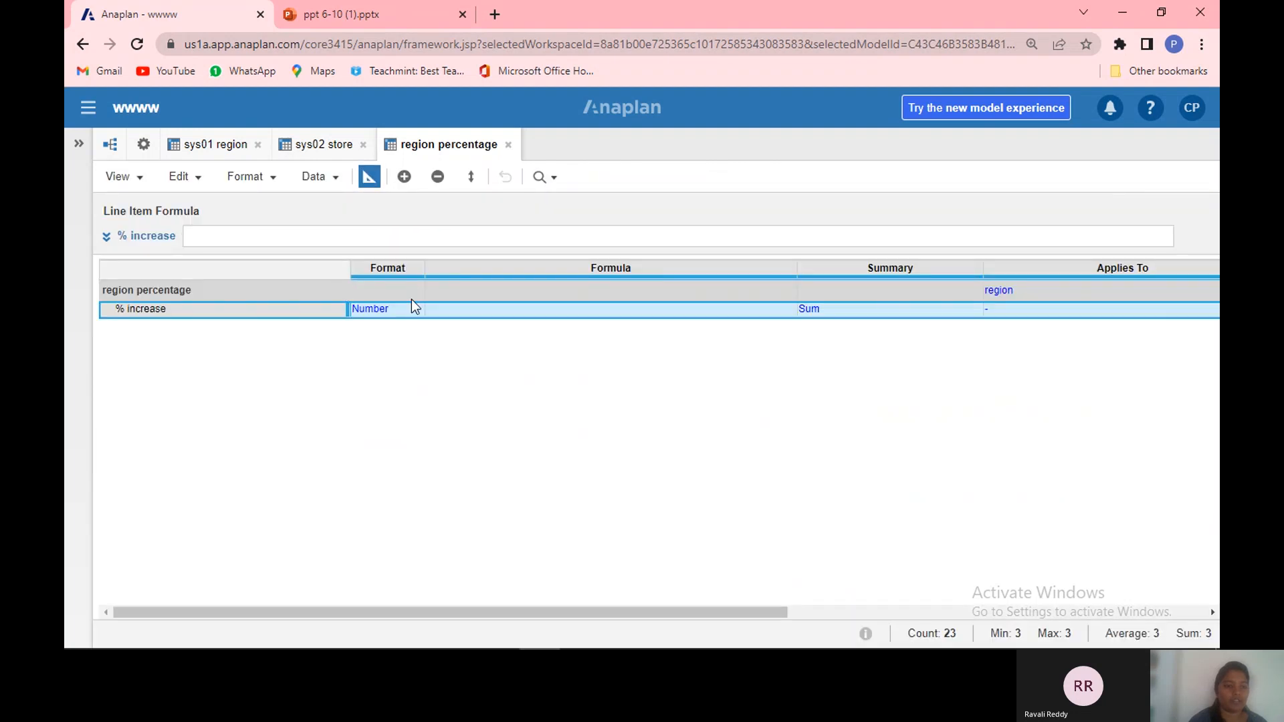
click(413, 312)
click(416, 311)
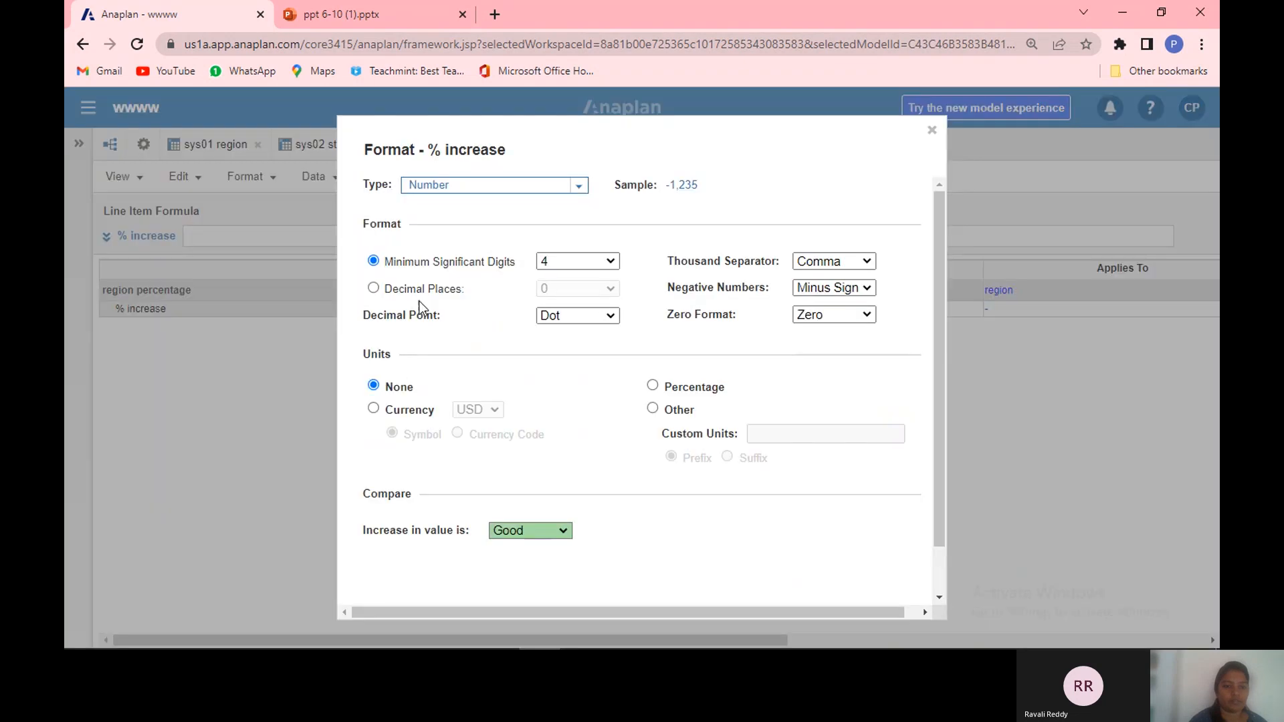
click(373, 288)
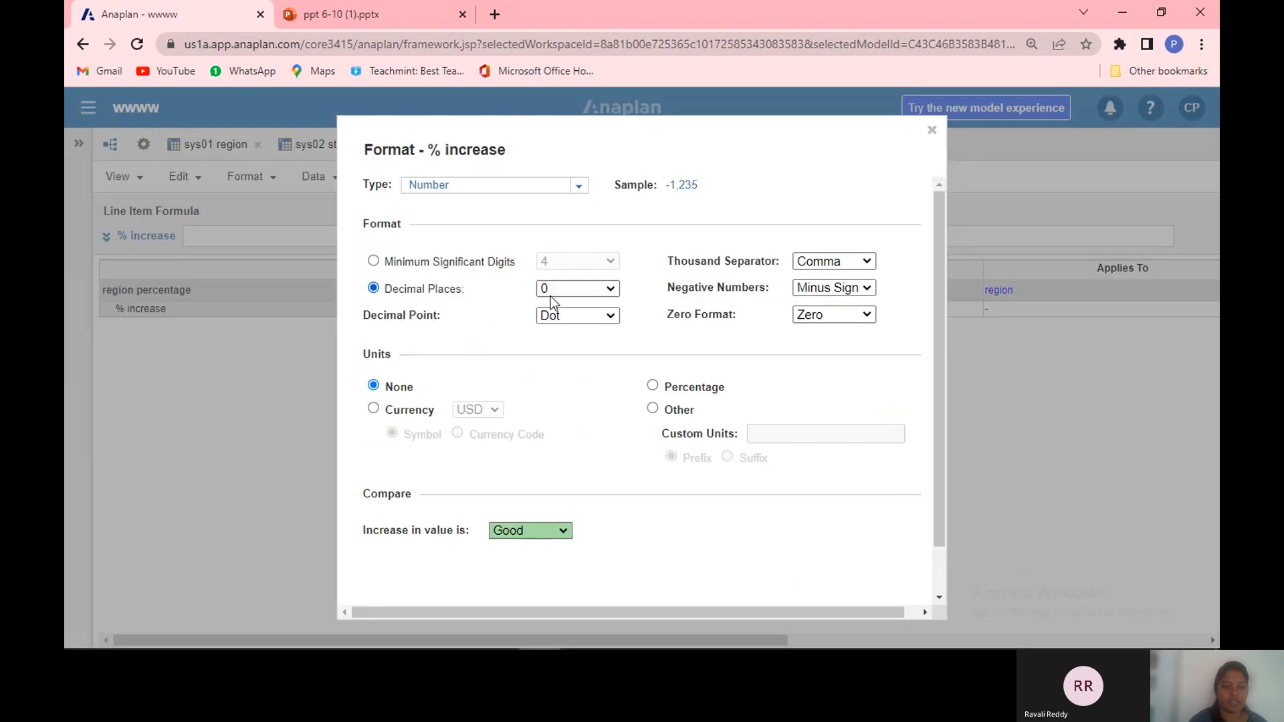
click(608, 290)
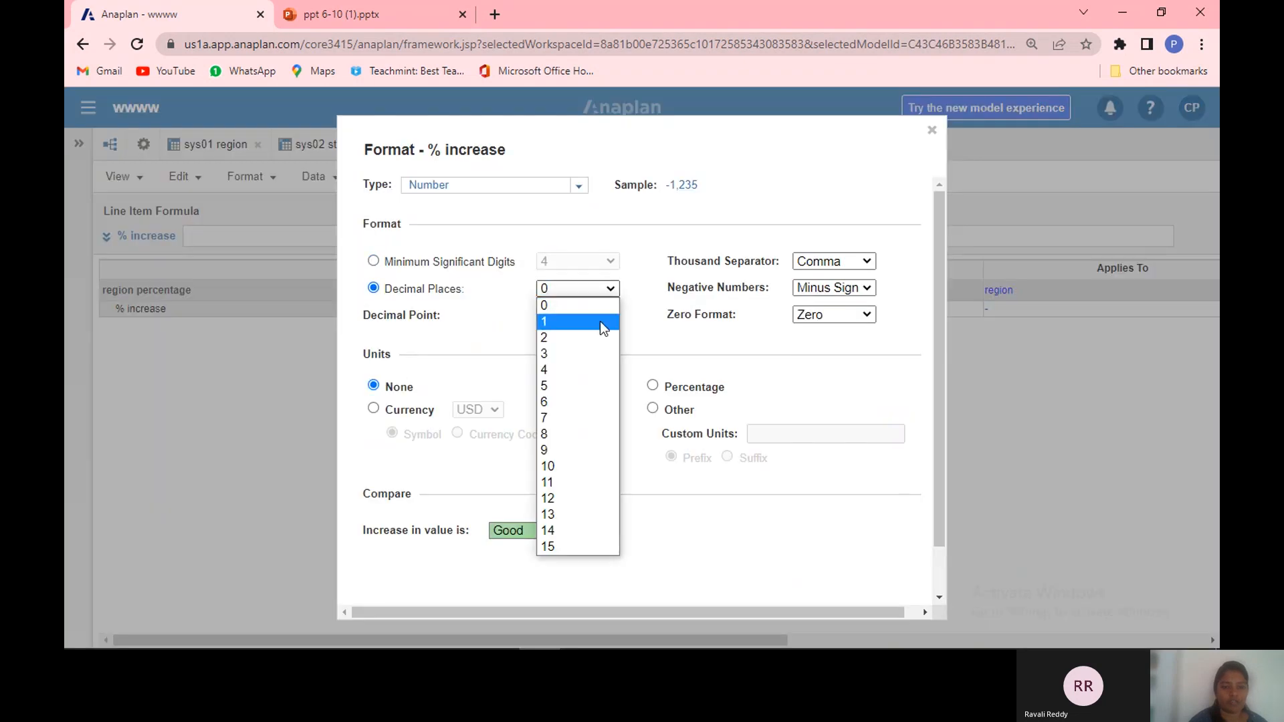
click(600, 321)
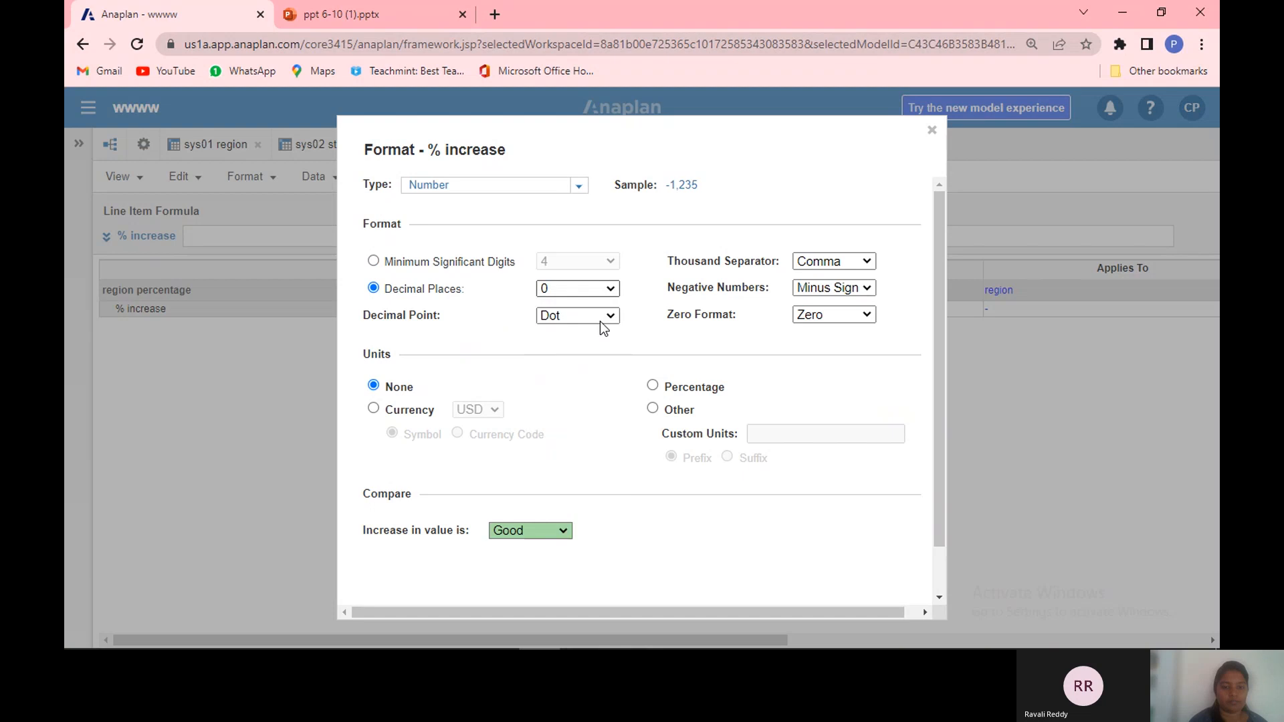
click(653, 386)
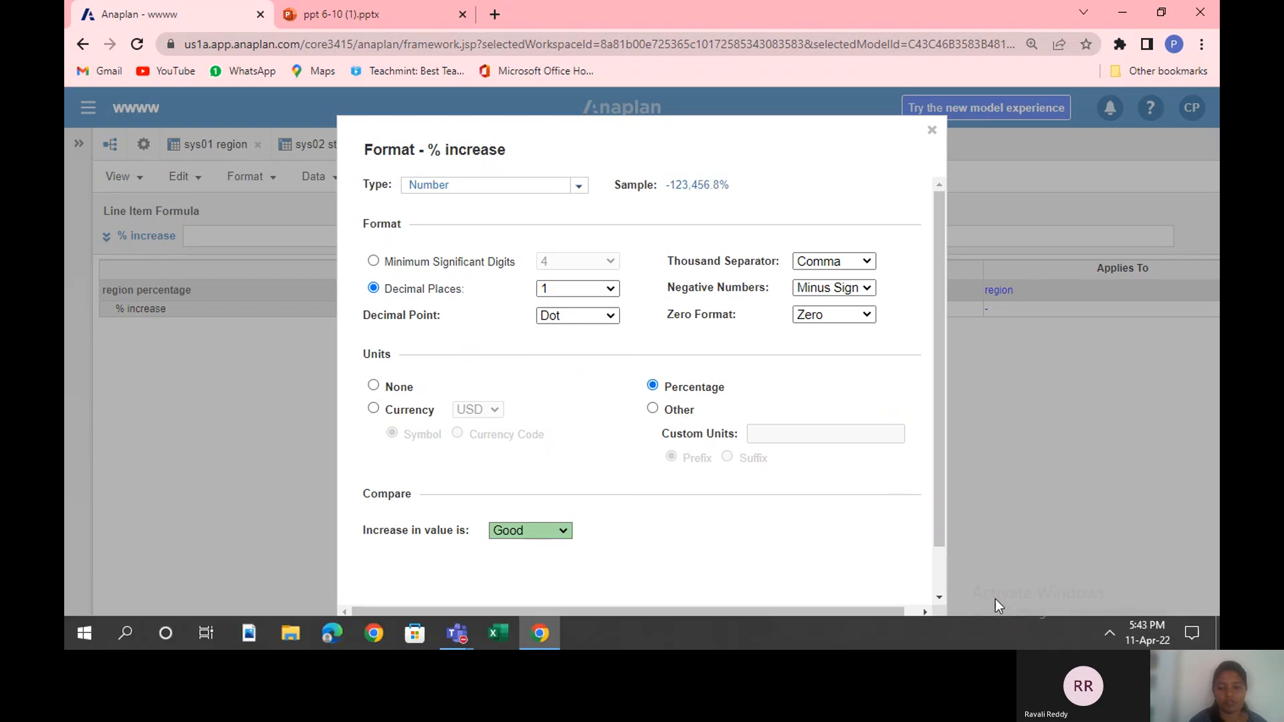
click(937, 588)
click(830, 563)
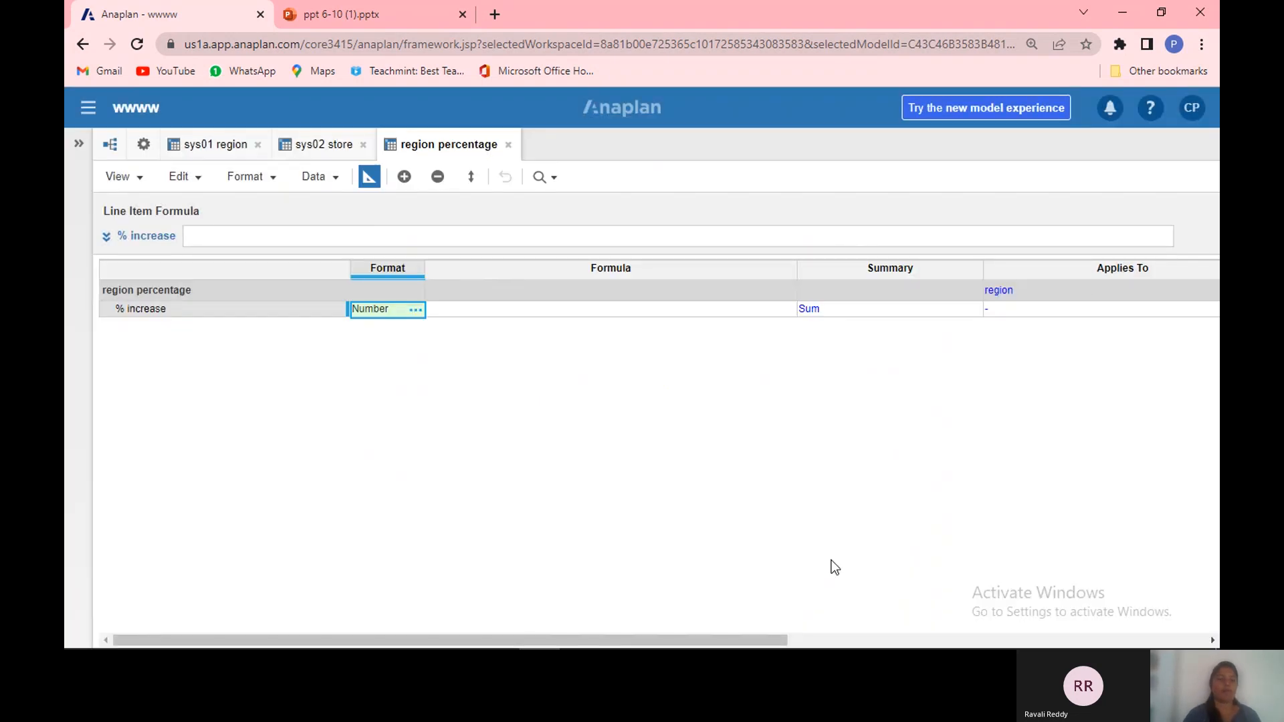
Step: Back in the grid, enter 5% as region 1's % increase
click(371, 177)
double_click(384, 292)
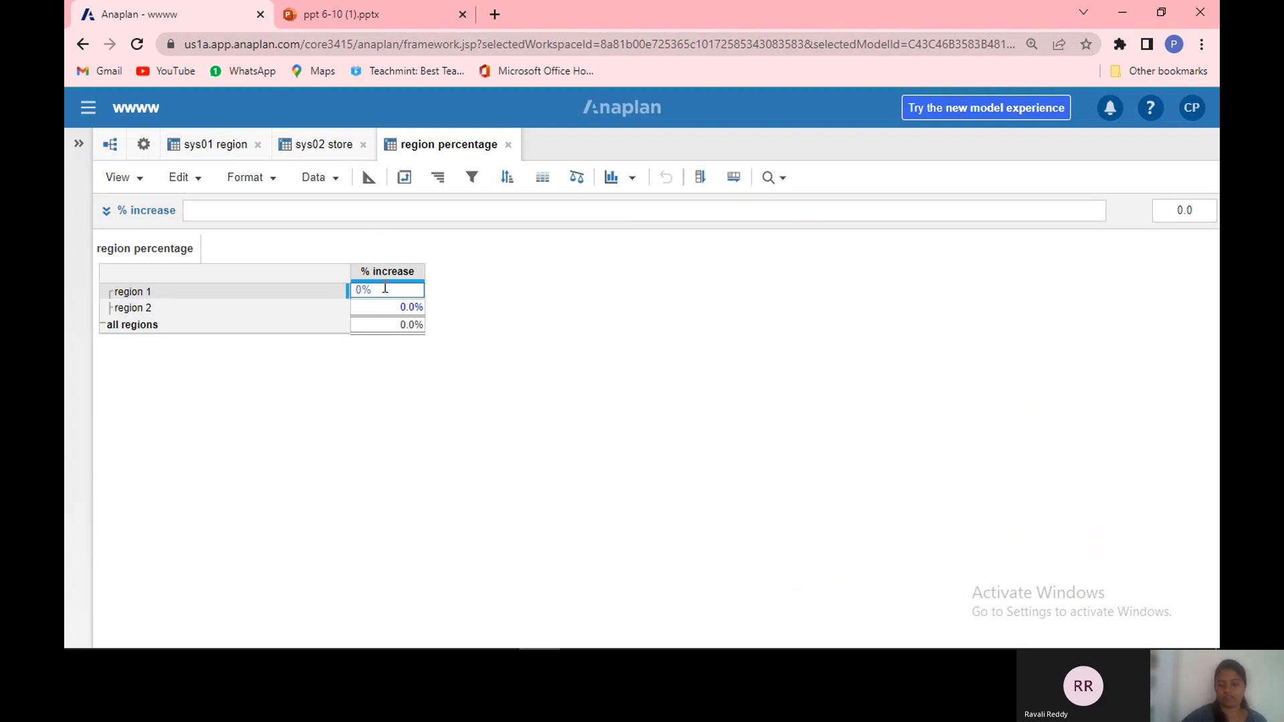
text(5)
key(Return)
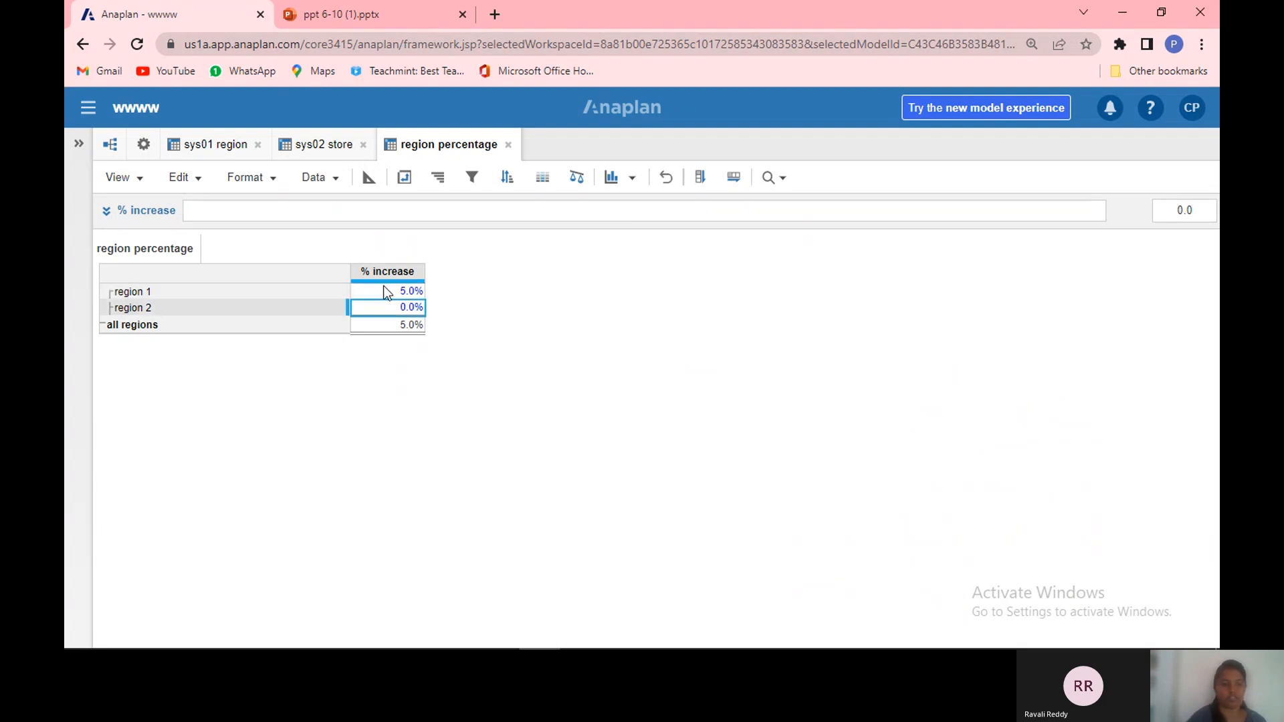
Step: Set region 2's % increase to 3%
double_click(413, 308)
key(BackSpace)
text(3)
key(Return)
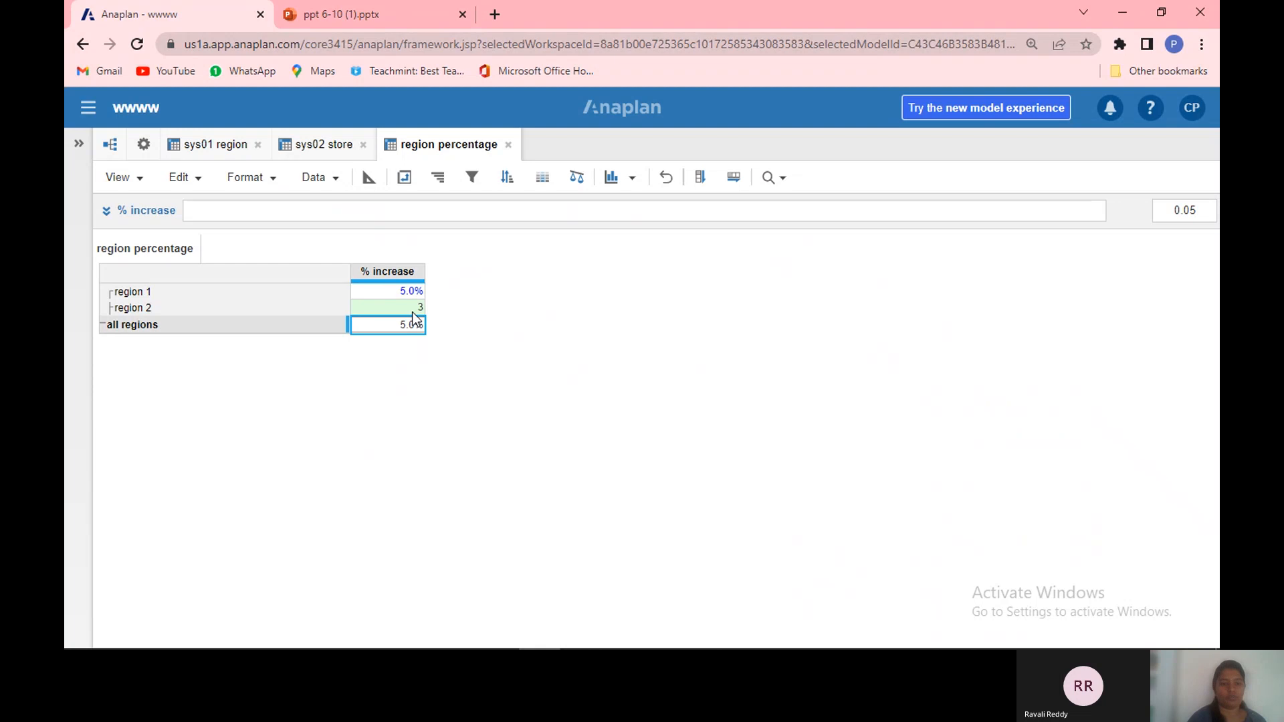
click(412, 312)
double_click(412, 309)
key(BackSpace)
key(BackSpace)
key(BackSpace)
key(BackSpace)
key(BackSpace)
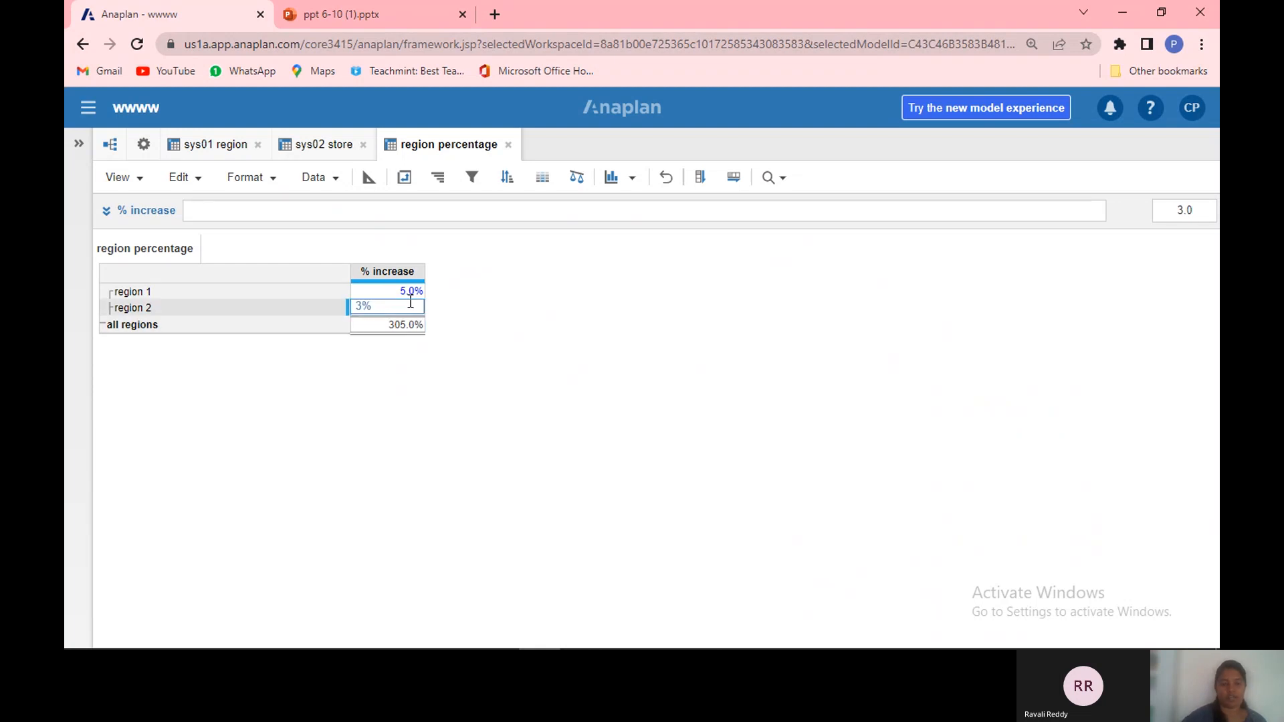
text(3)
key(Return)
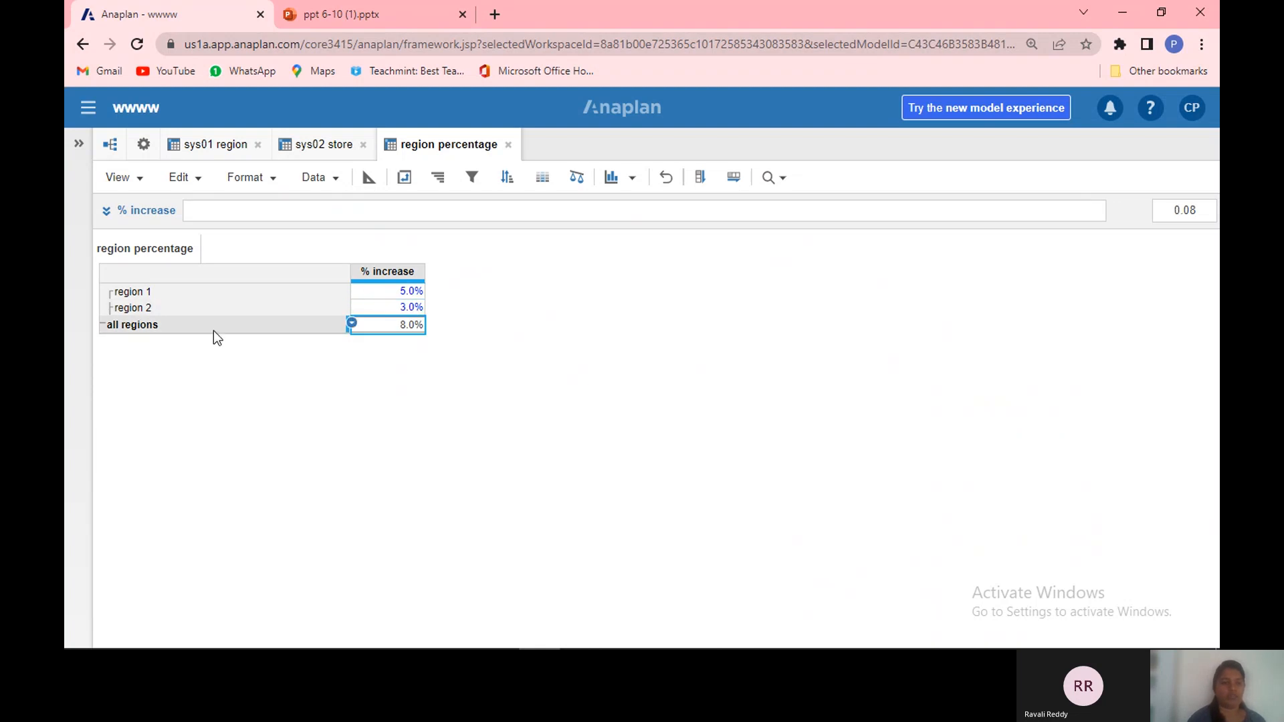
Step: In the blueprint, set the summary method of region percentage's % increase line item to None
click(371, 179)
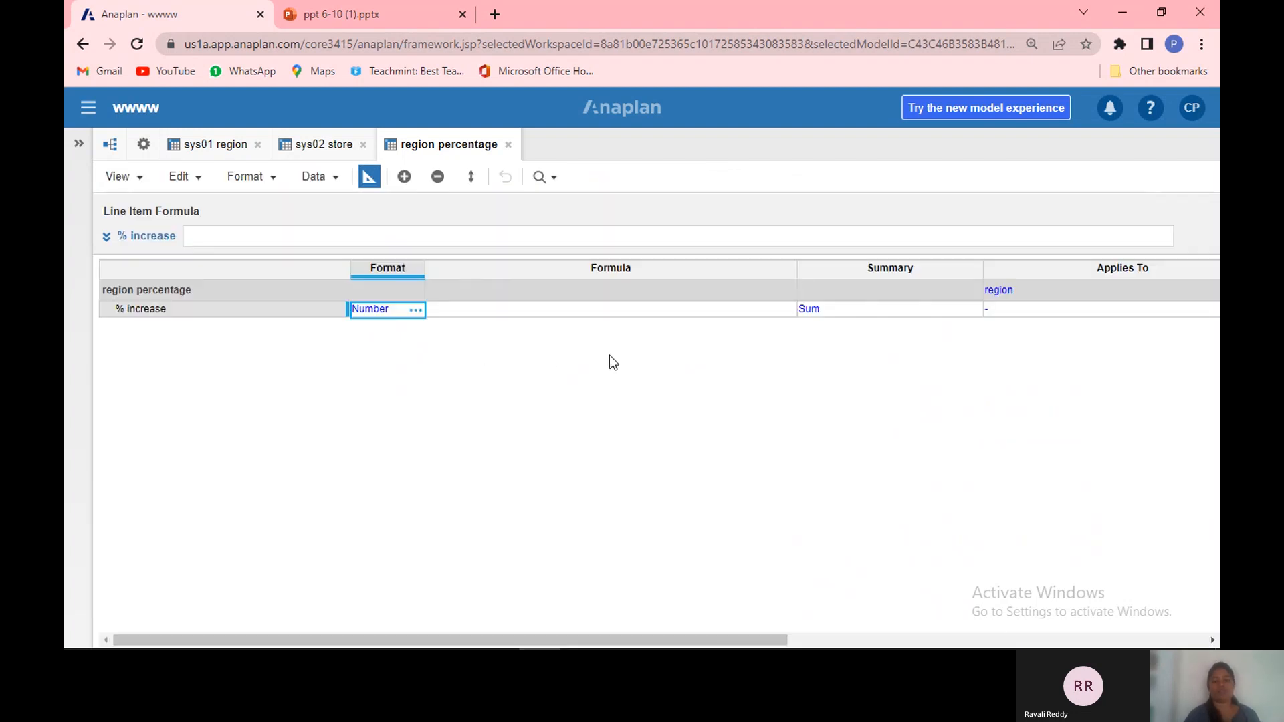
click(961, 308)
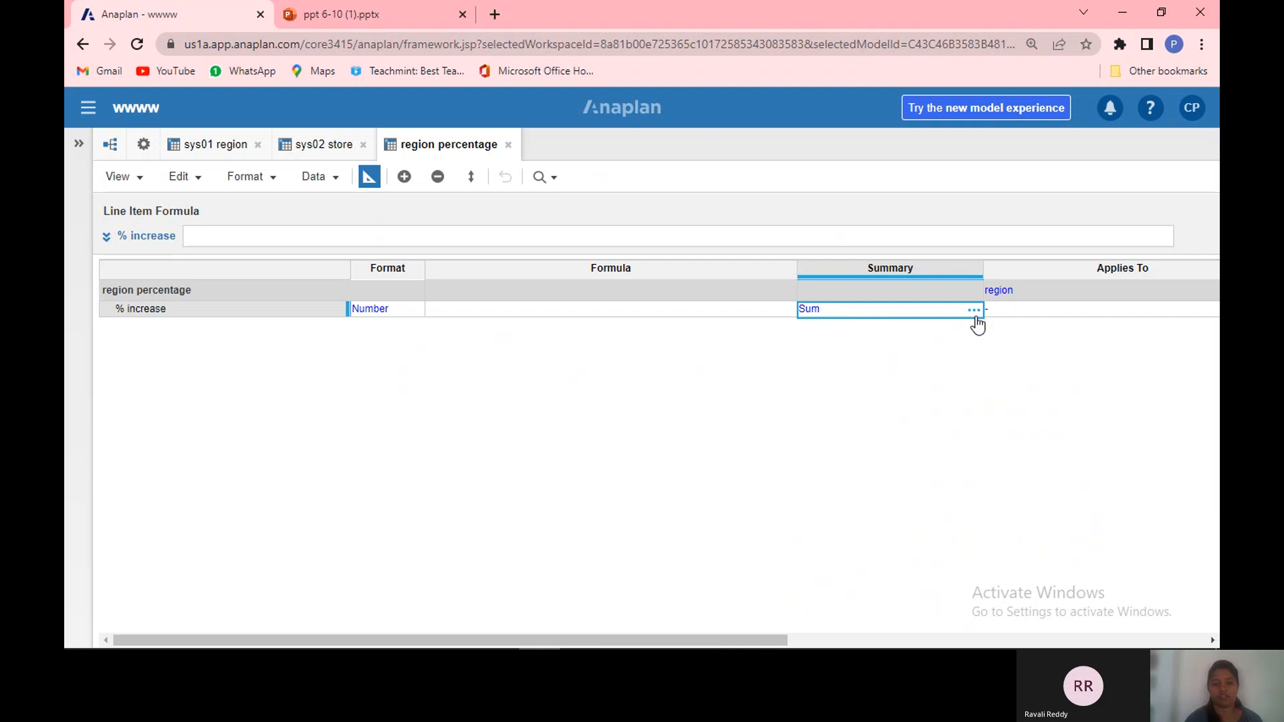
click(973, 309)
click(525, 357)
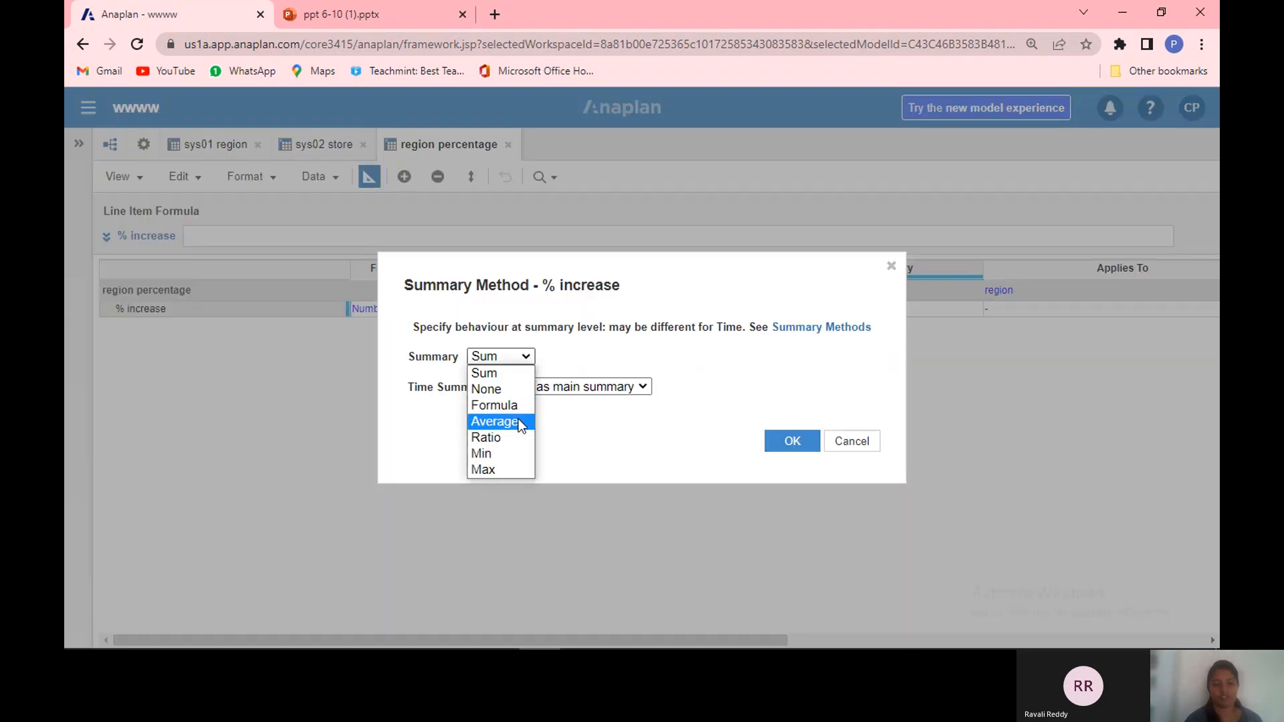
click(516, 371)
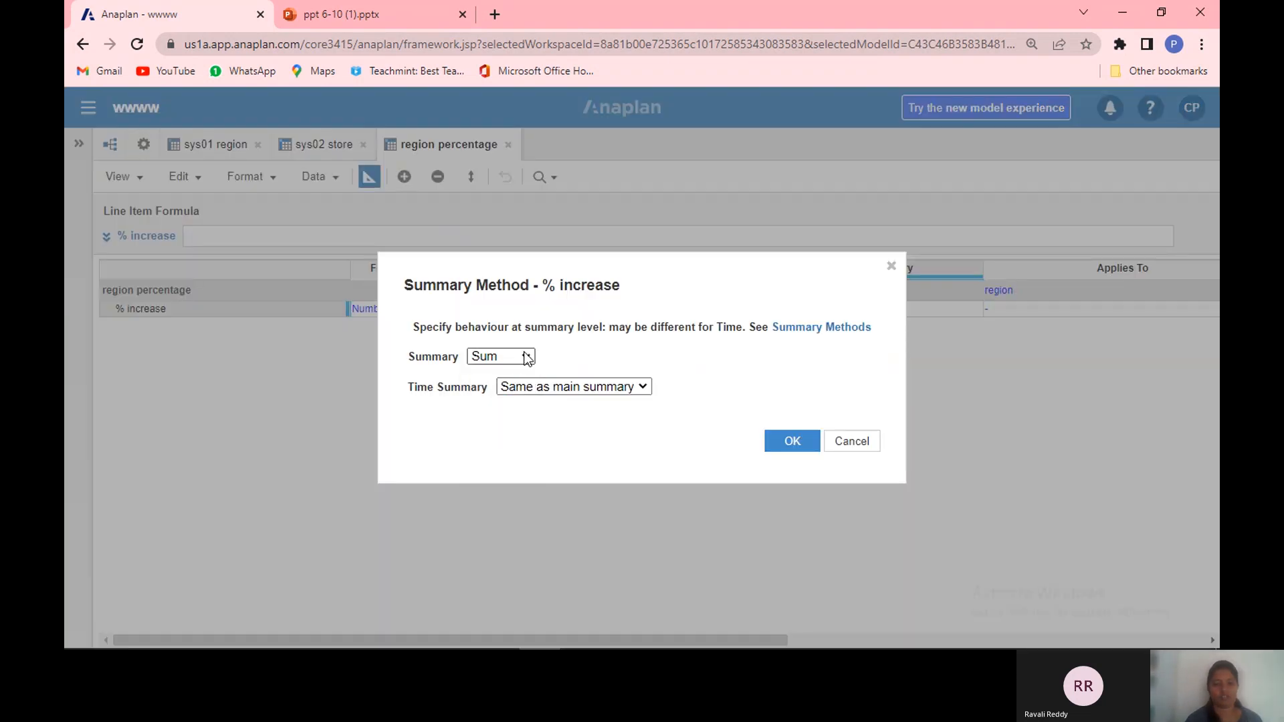
click(527, 357)
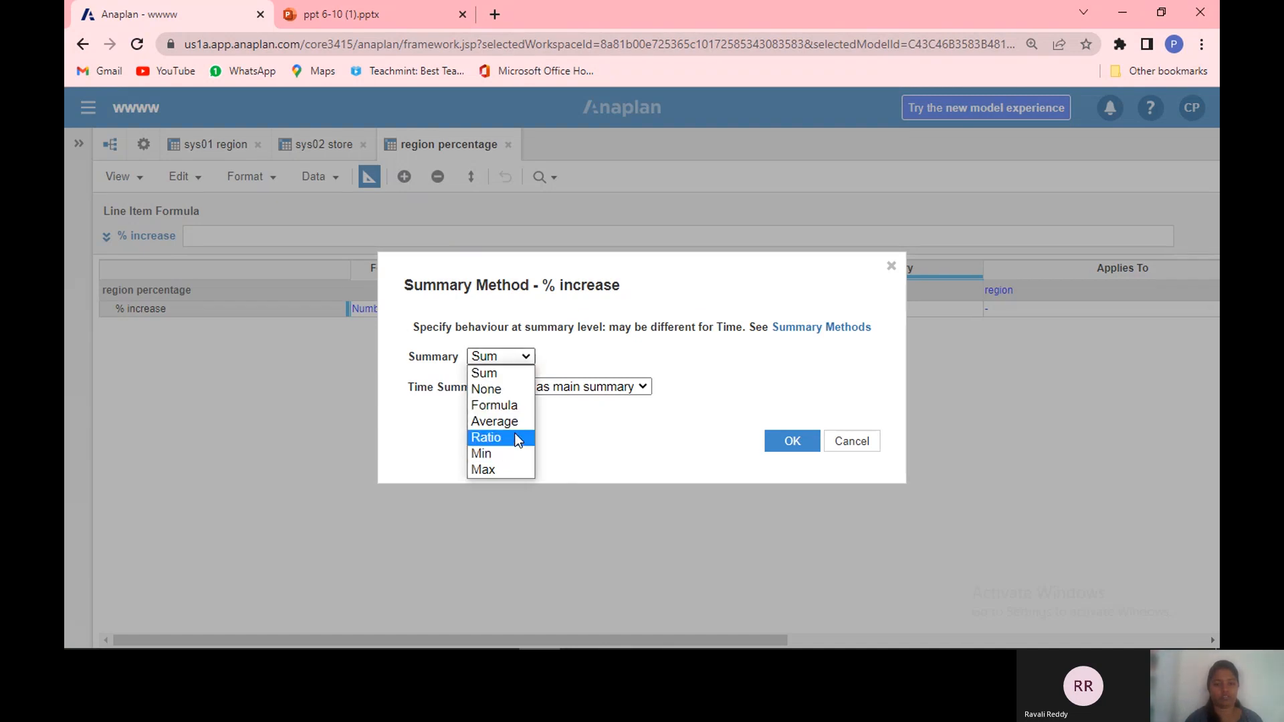
click(516, 396)
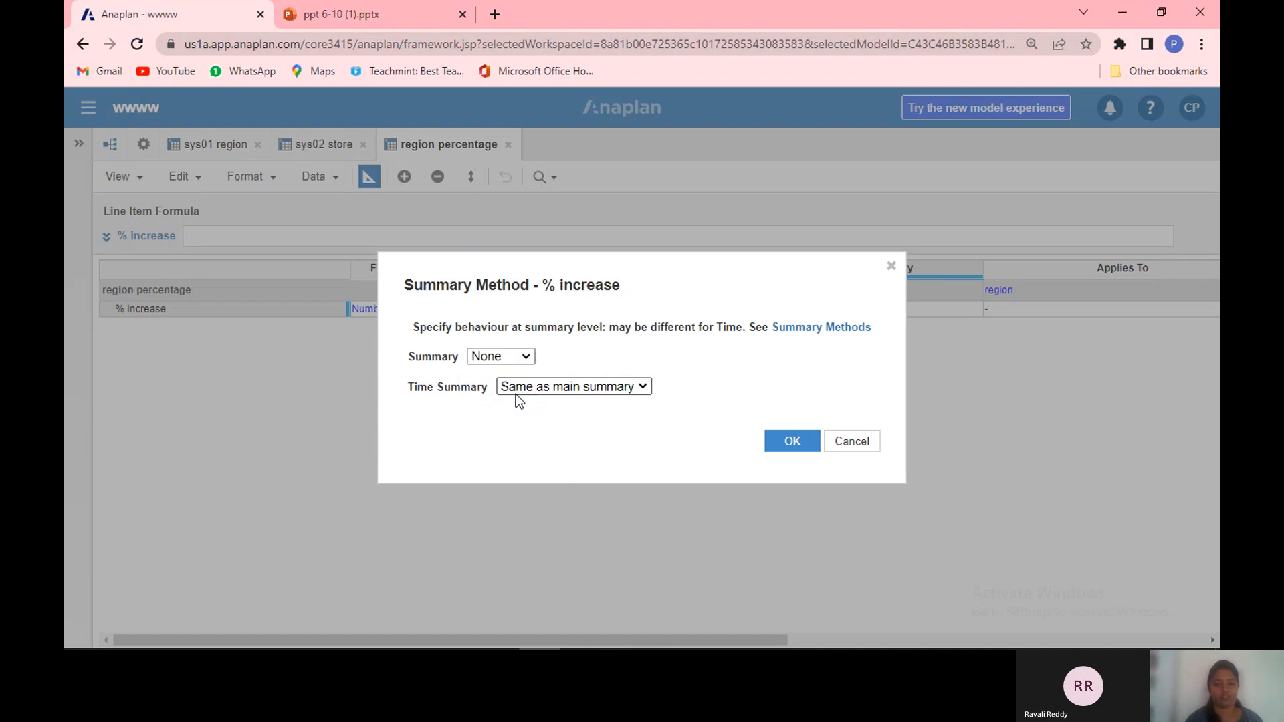
click(798, 441)
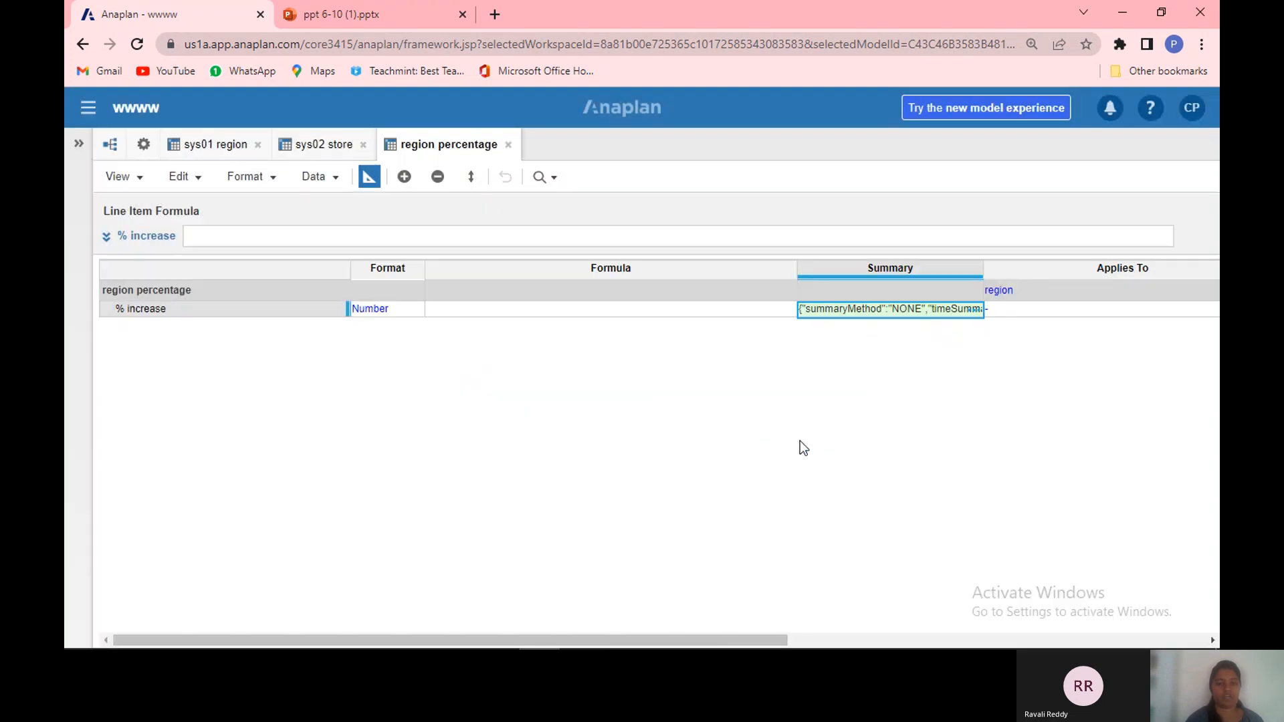
click(370, 177)
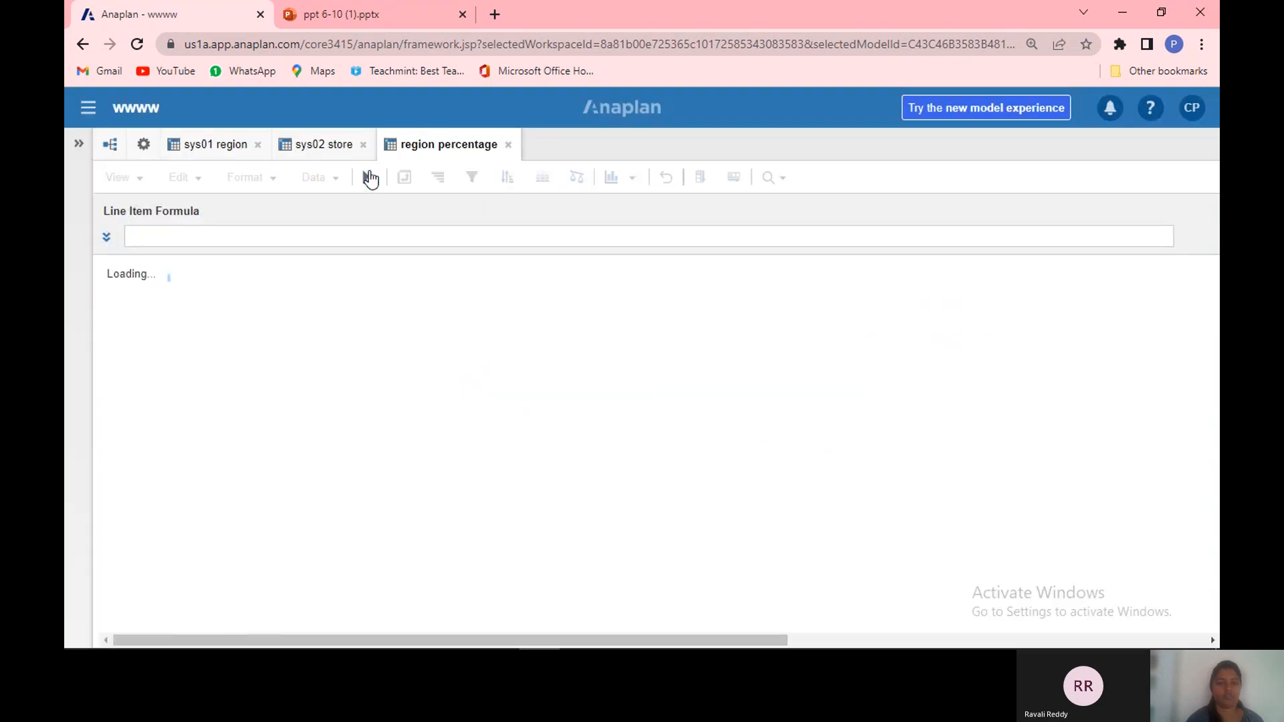
Step: Start a new module named store percentage and dimension it by the store list
click(142, 146)
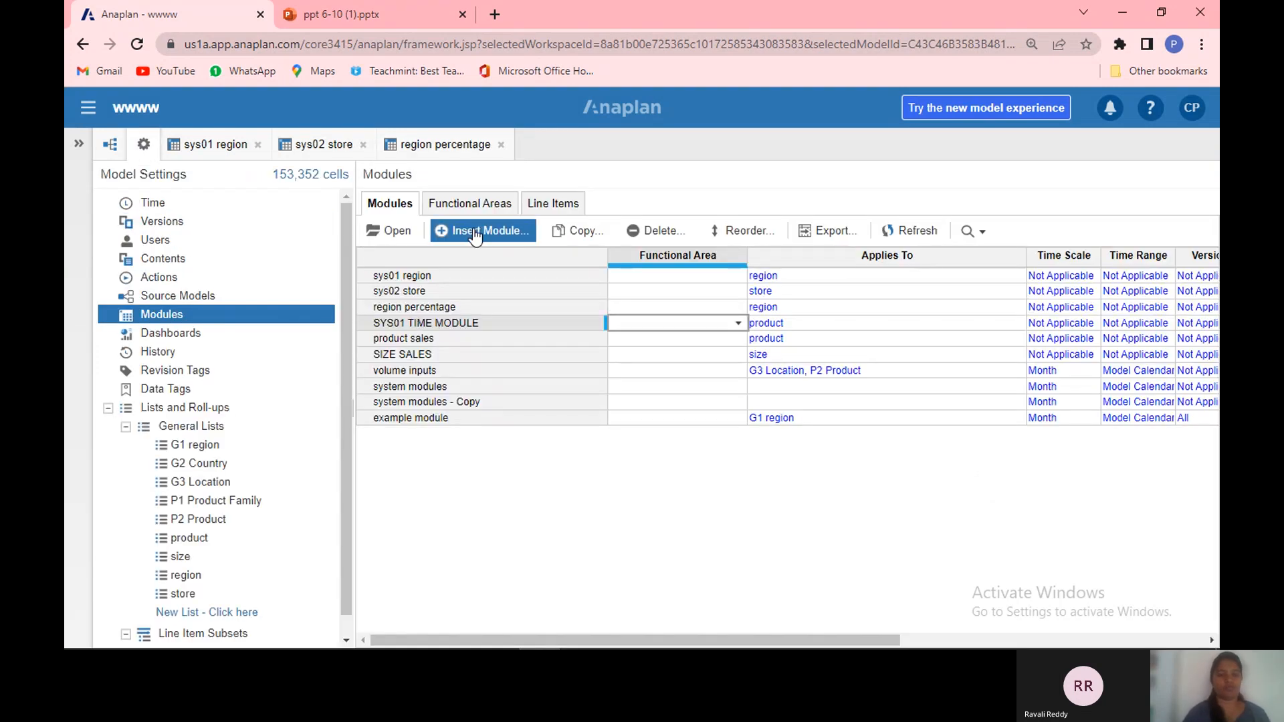
click(481, 231)
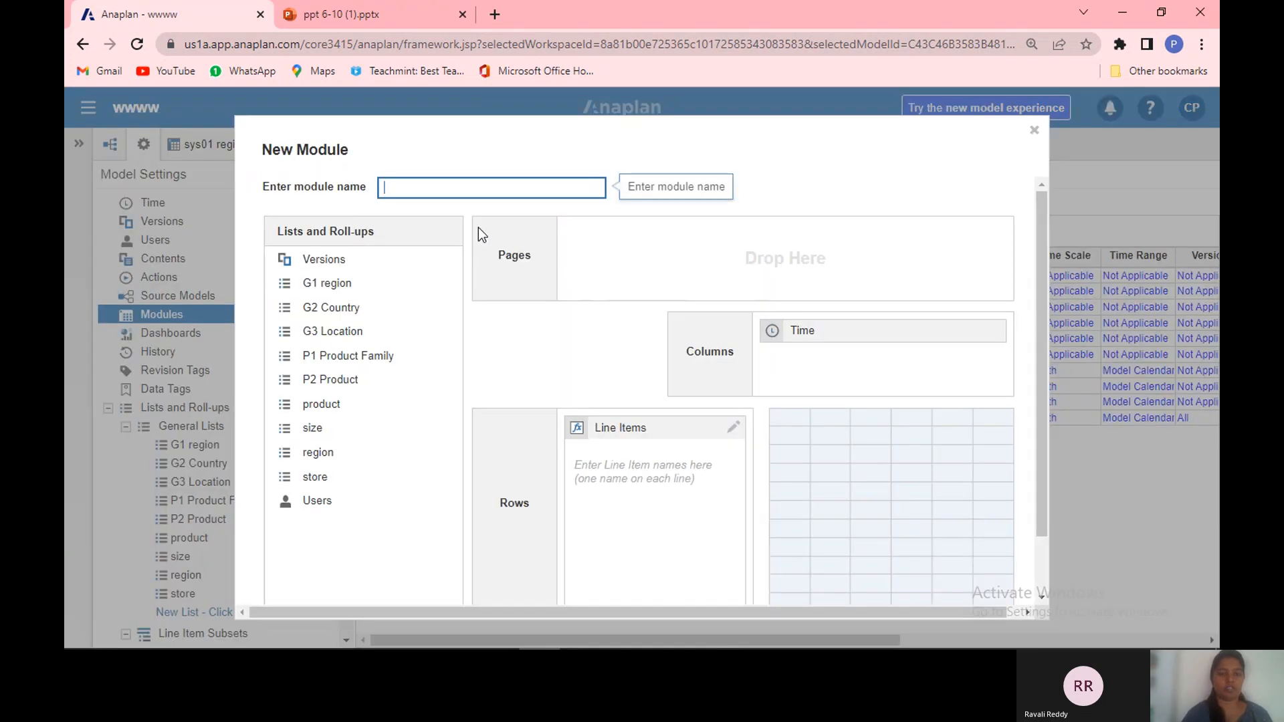
text(st)
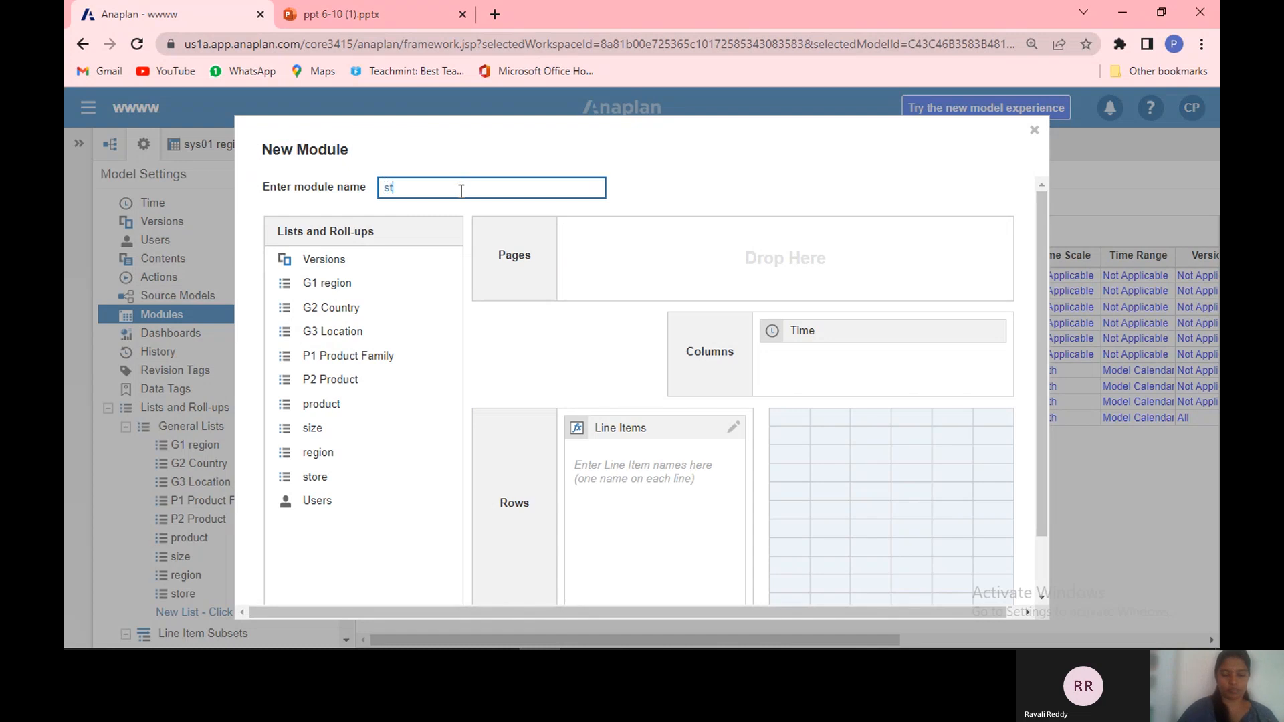
text(or)
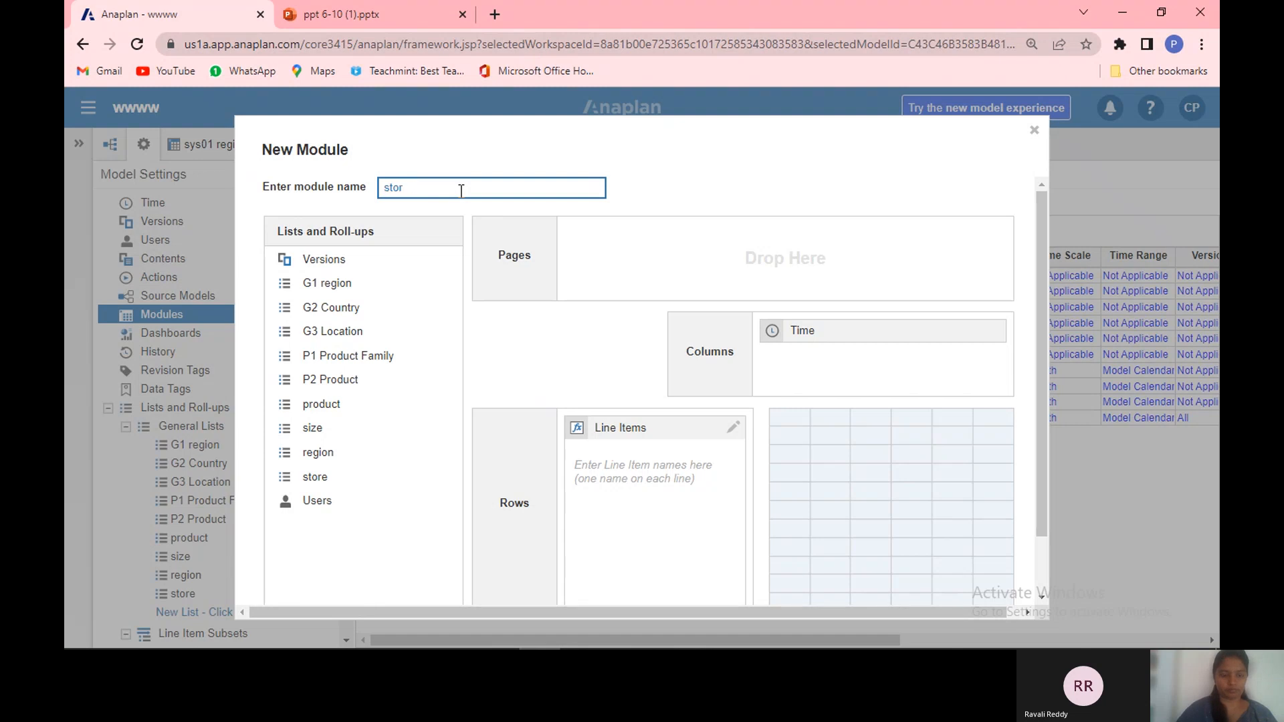
text(percentage)
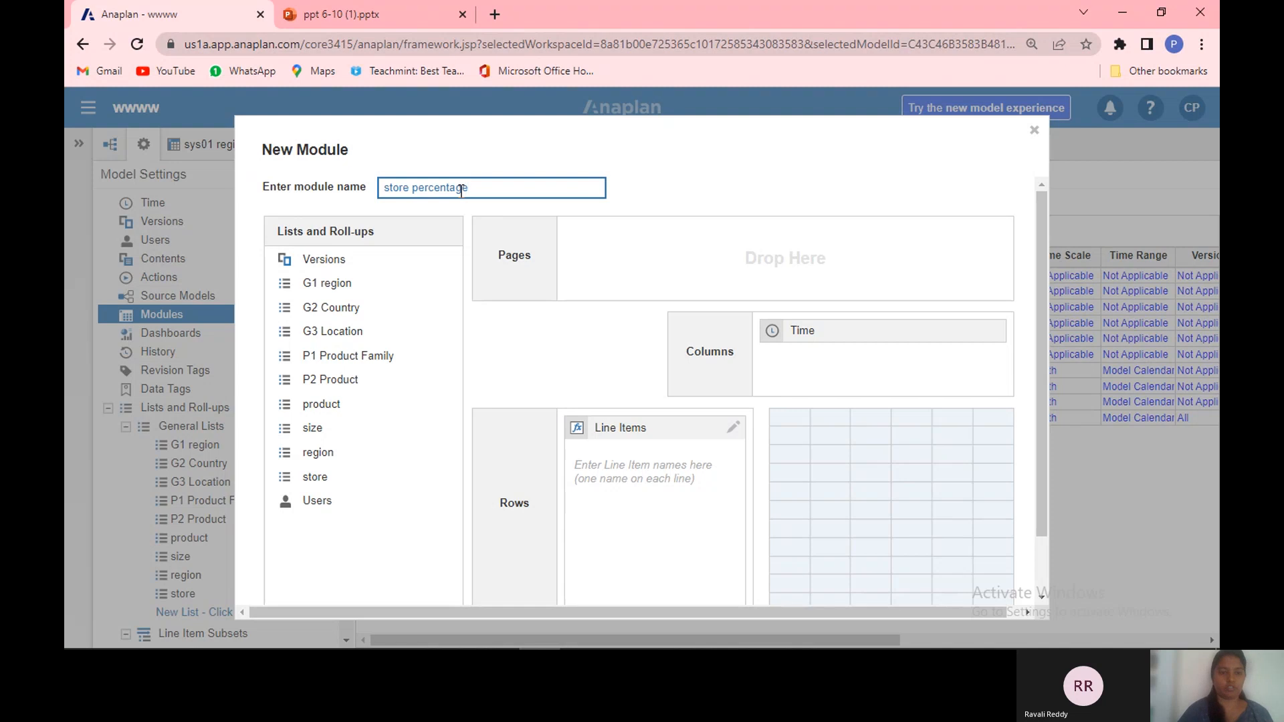
click(404, 475)
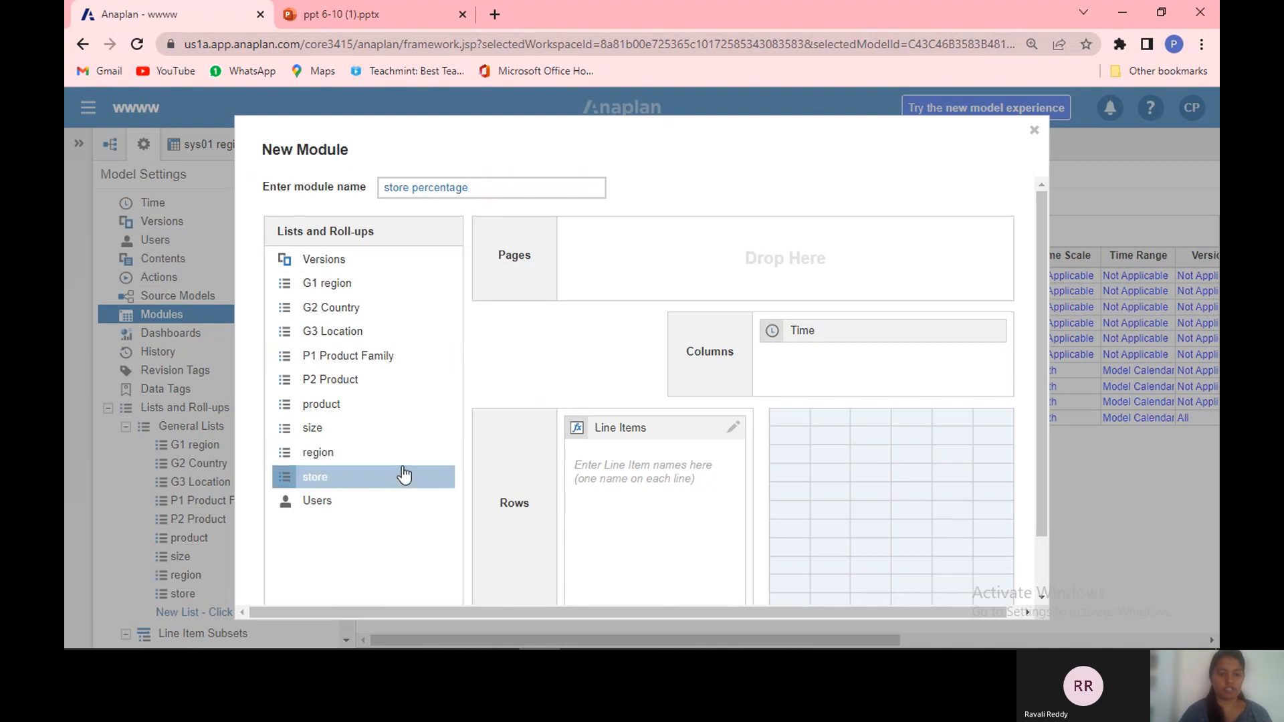
drag(404, 475, 395, 504)
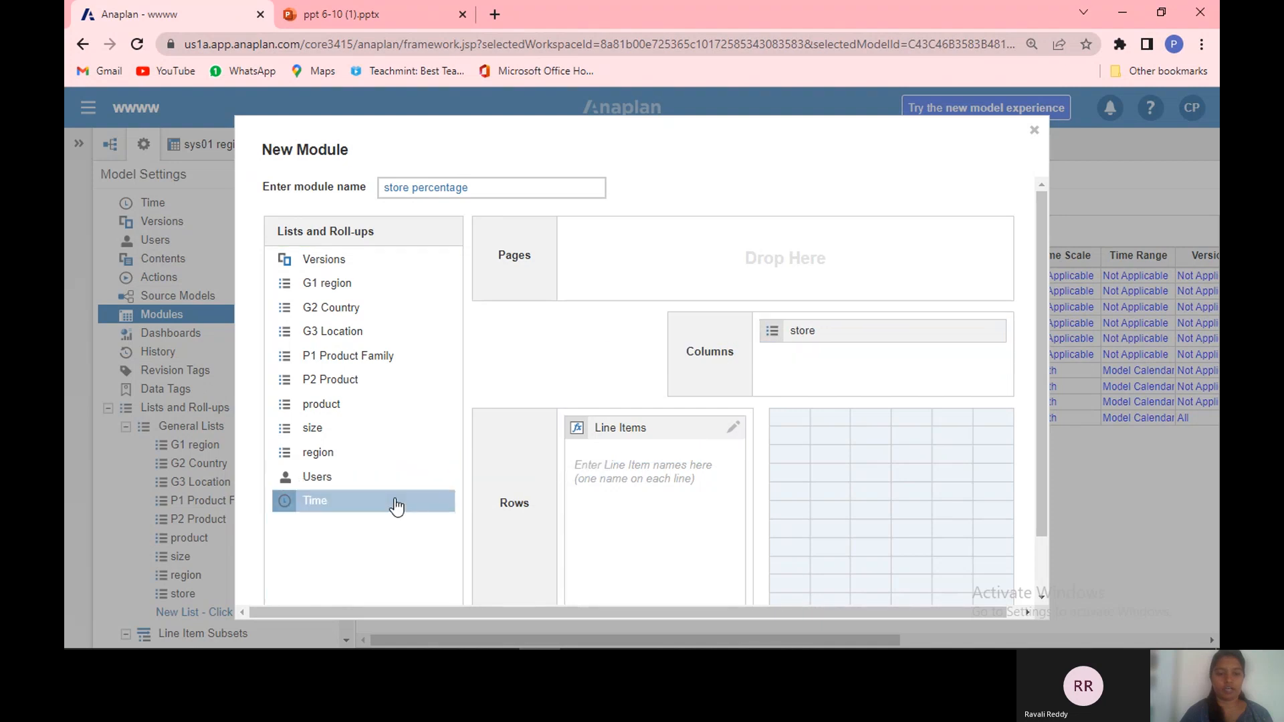
Step: Add a line item named % increase and create the store percentage module
click(639, 474)
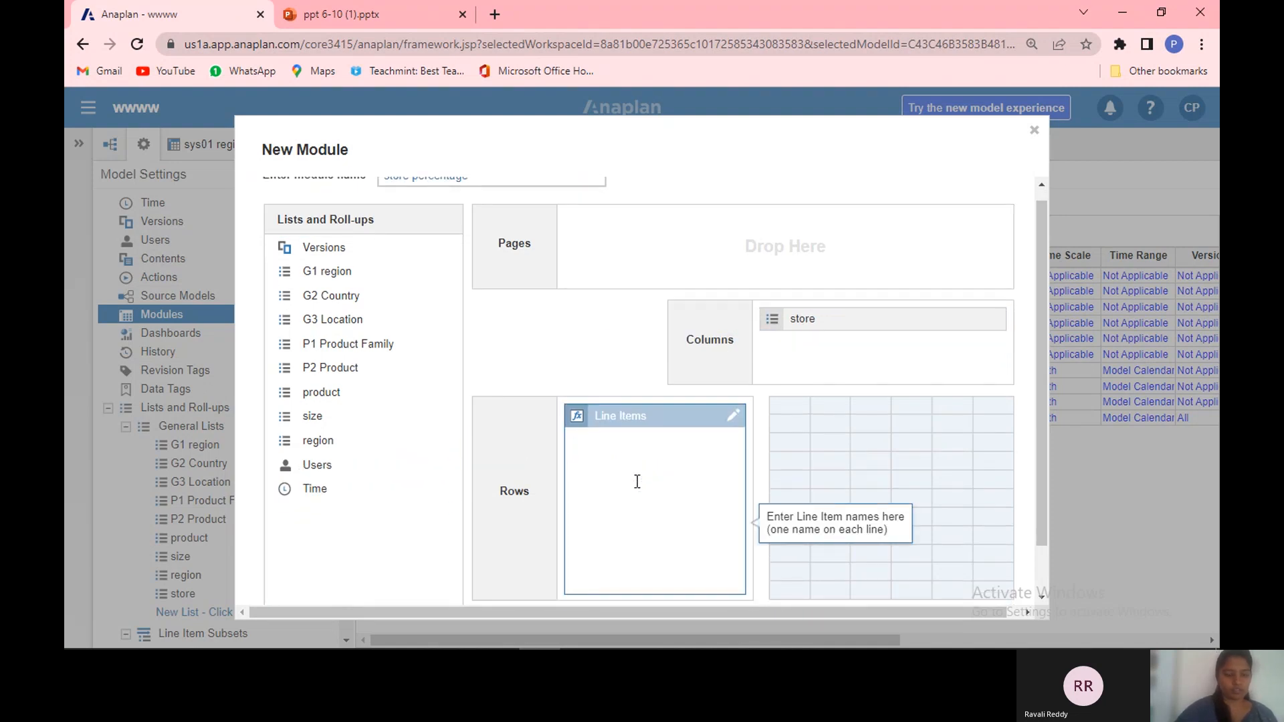
text(% increase)
key(Tab)
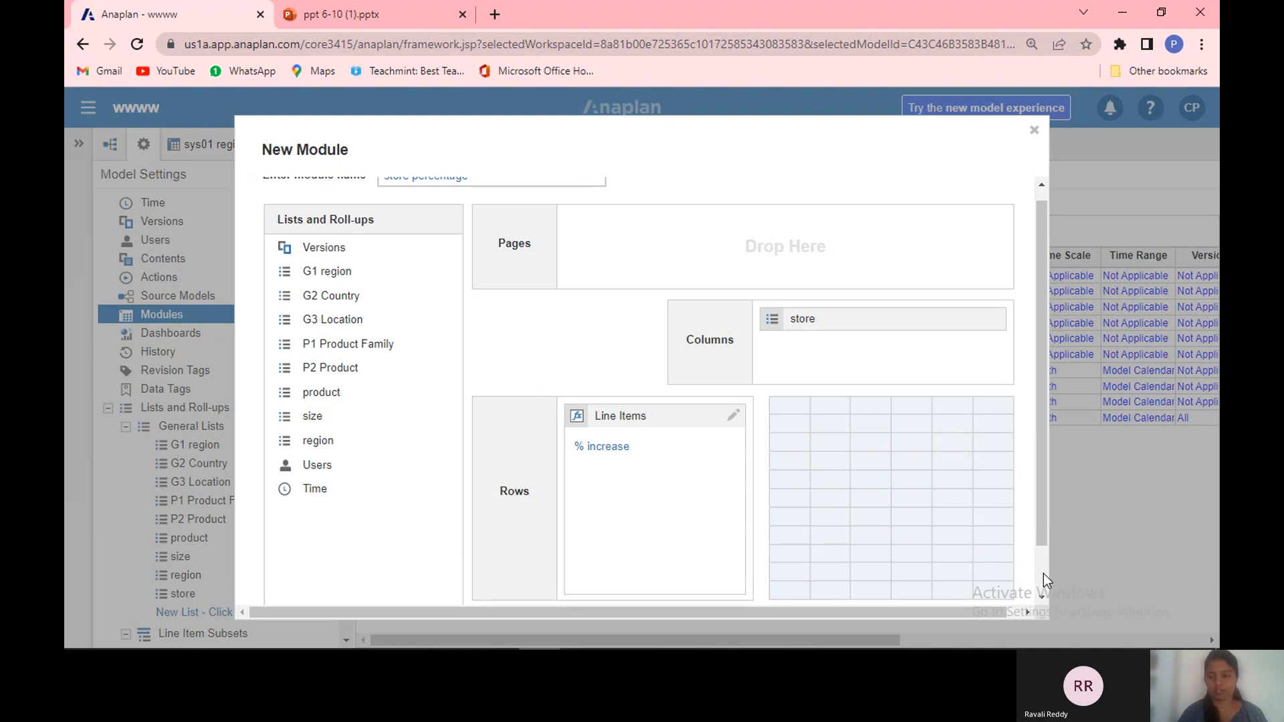
scroll(1043, 582, down, 1)
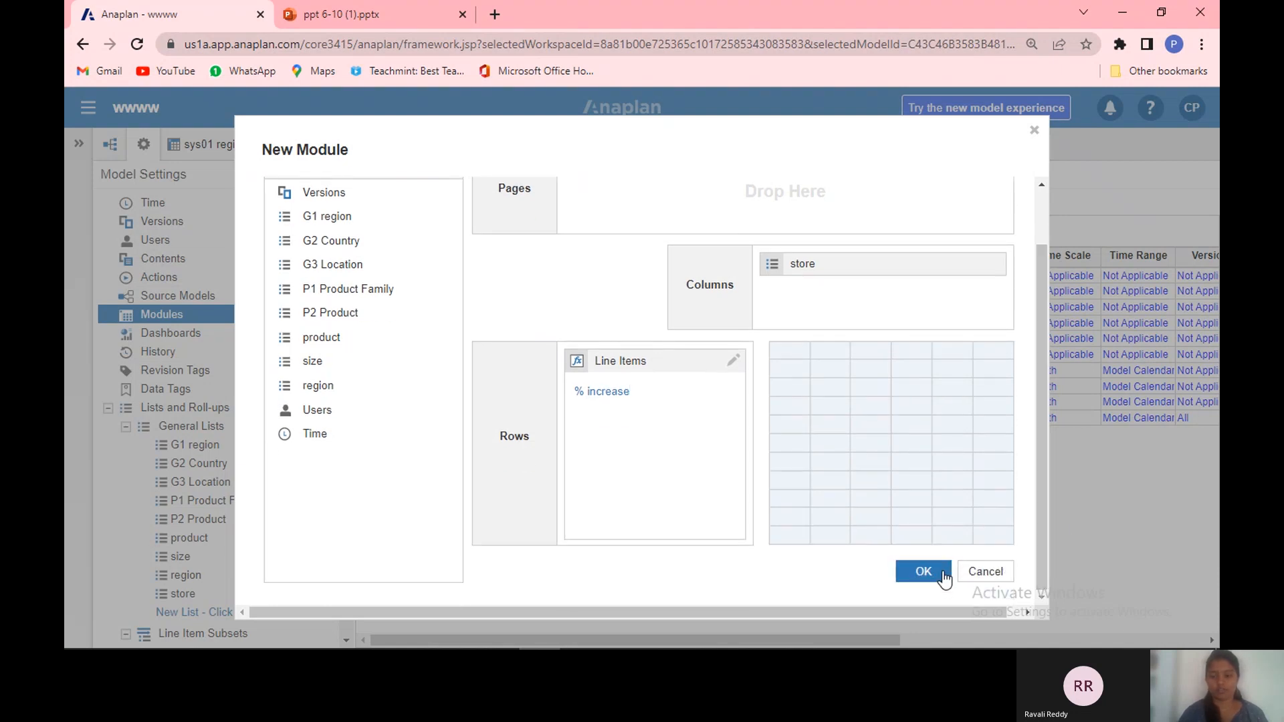
click(944, 578)
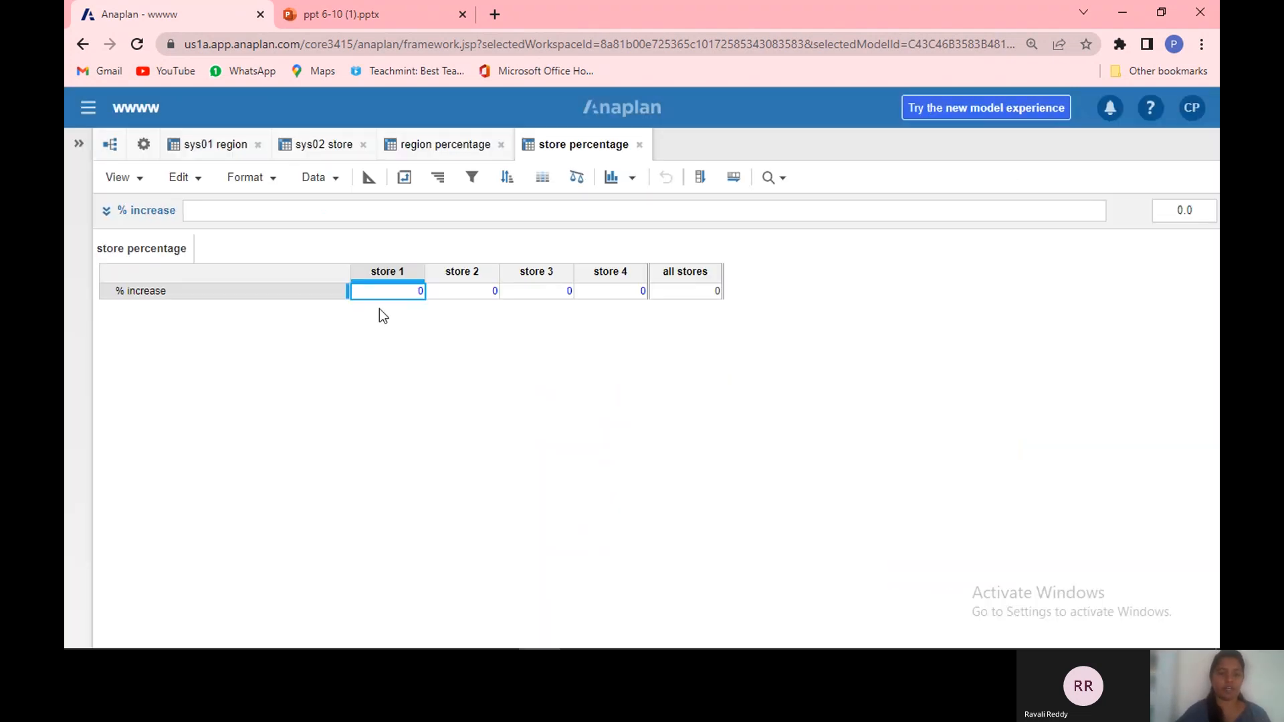
Step: Pivot the store percentage module so stores lie in rows and line items in columns
click(405, 177)
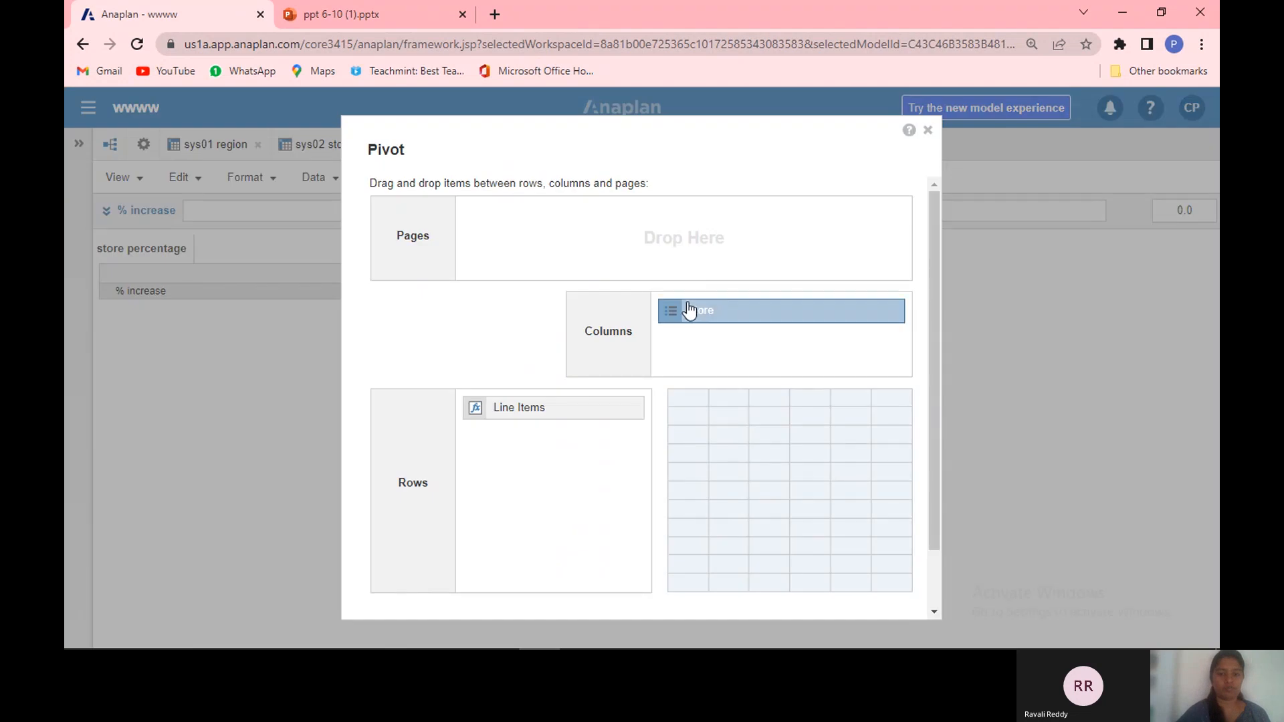
drag(691, 314, 742, 318)
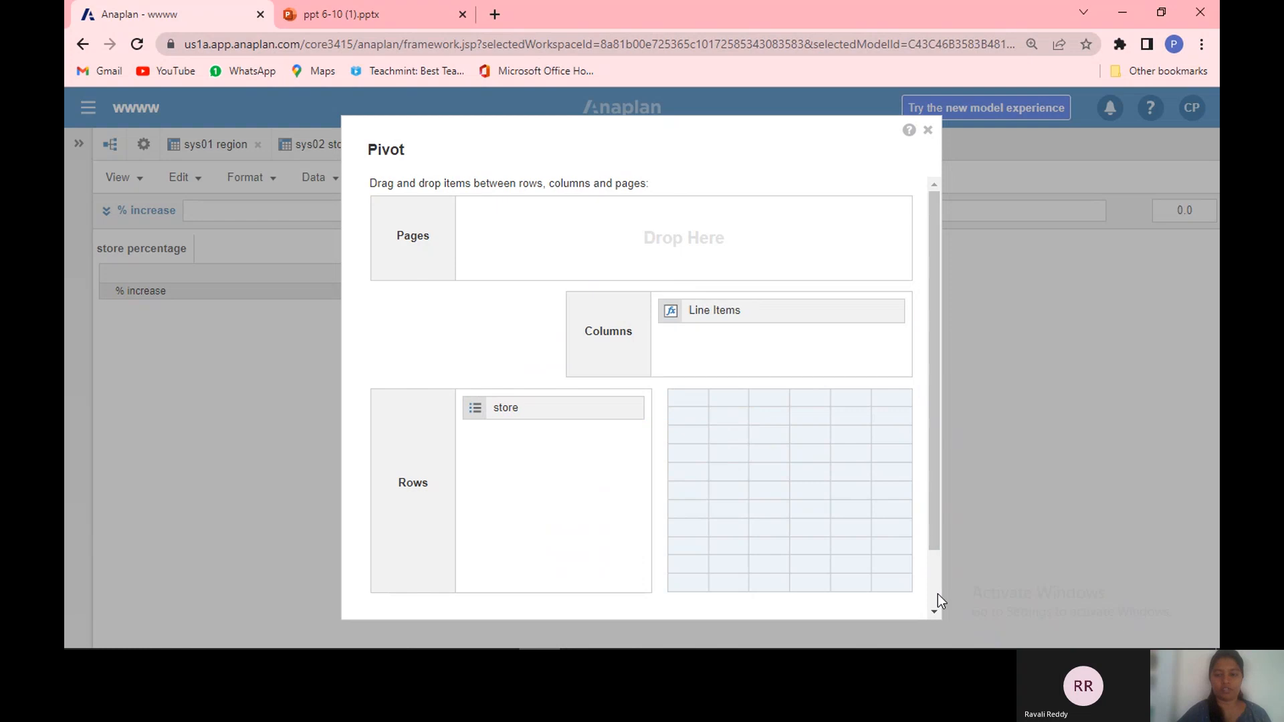
scroll(938, 595, down, 2)
click(817, 584)
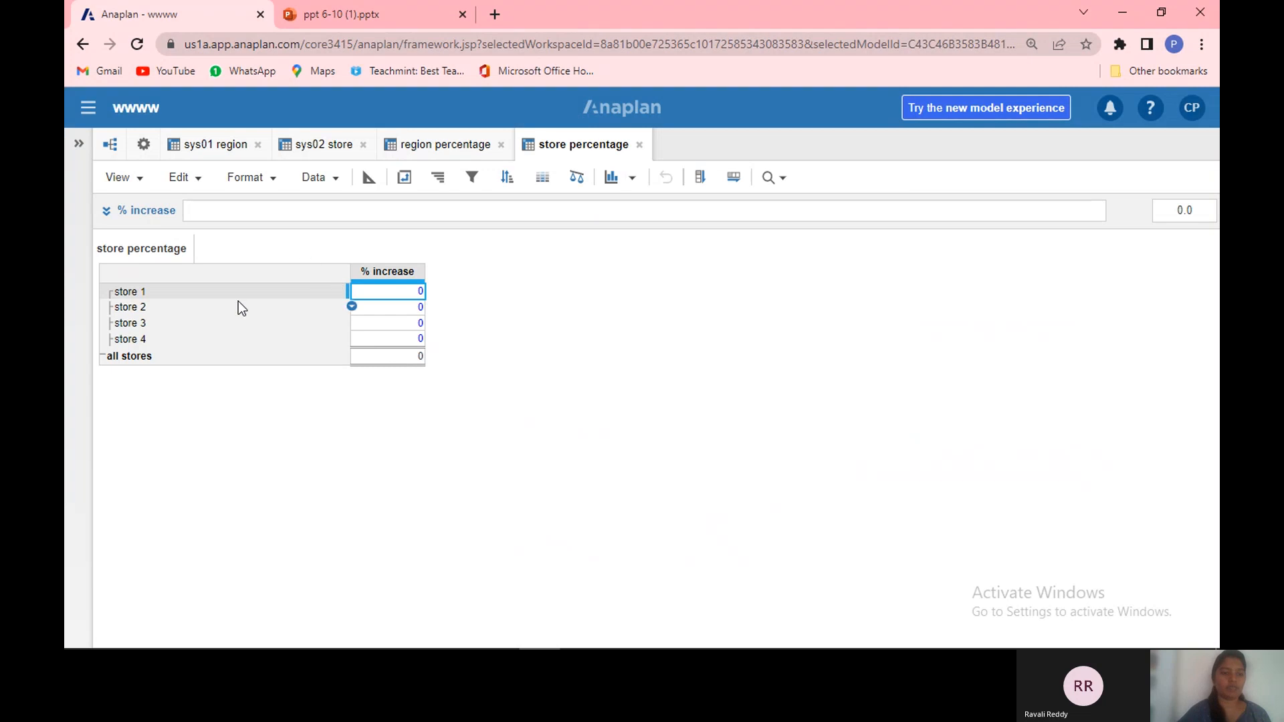
Step: Set store % increase's formula to region percentage.% increase[LOOKUP: 'sys02 store'.region]
click(445, 145)
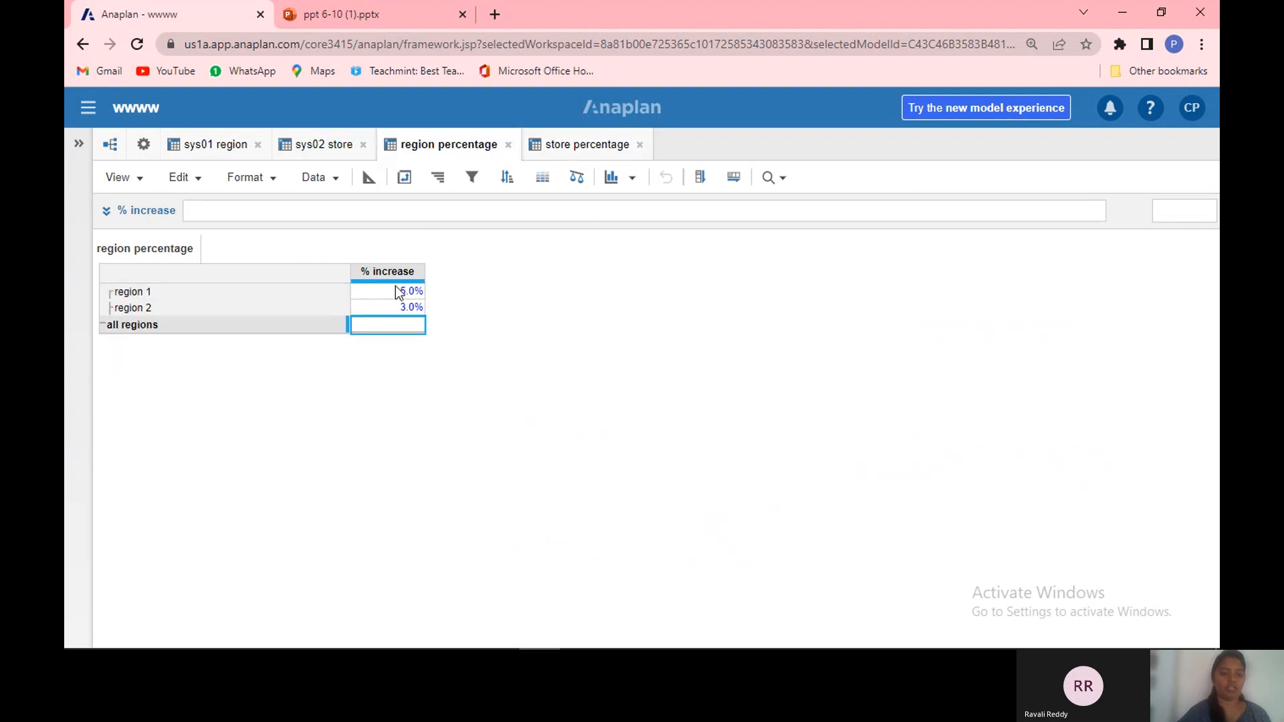
click(327, 143)
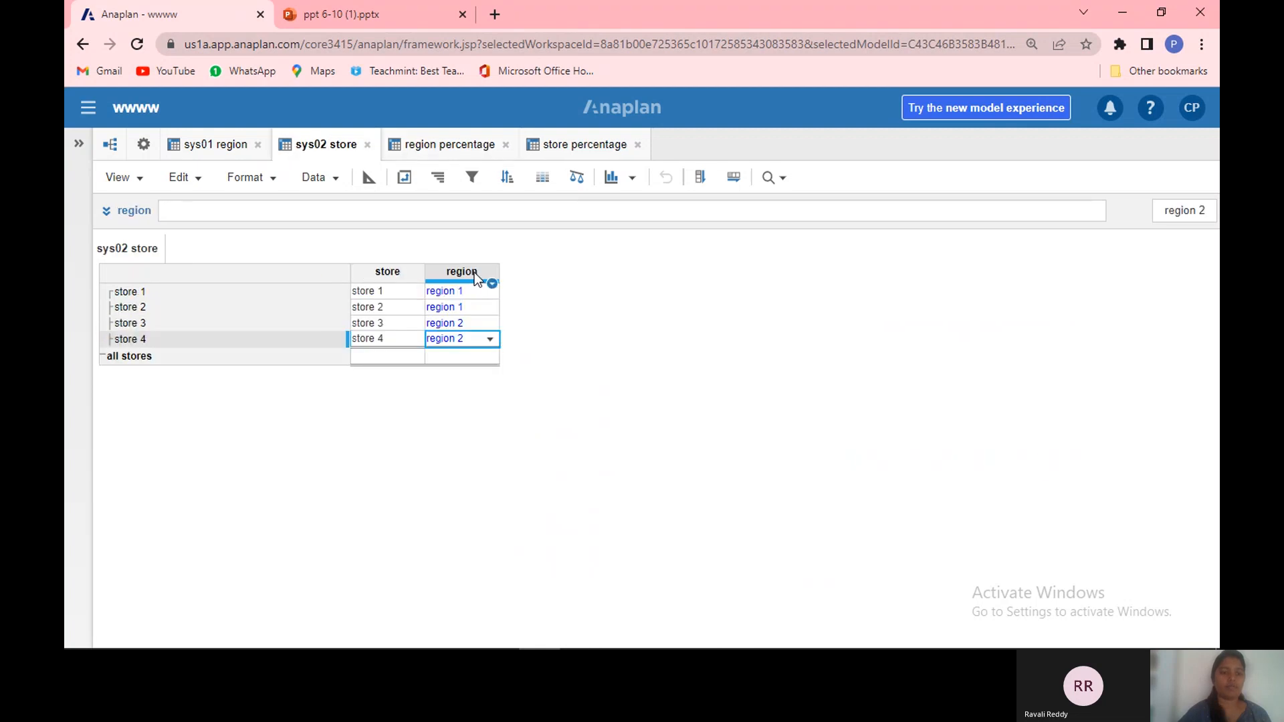
click(438, 149)
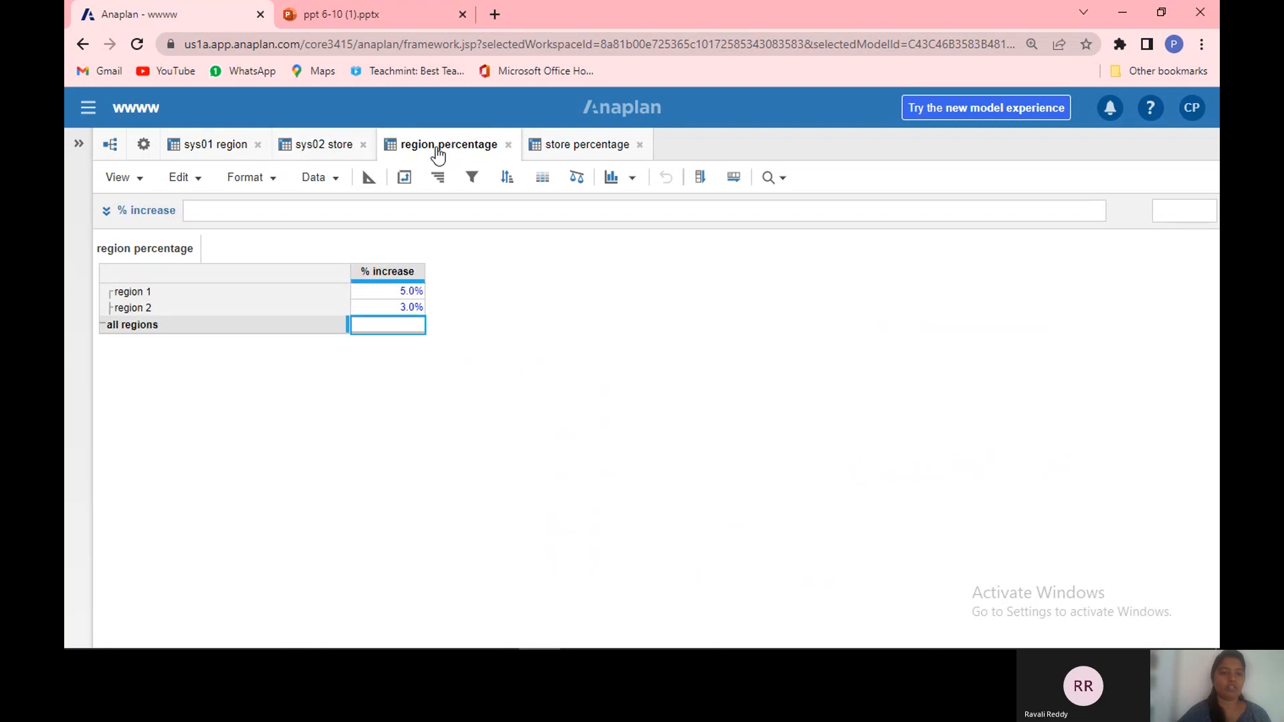
click(582, 151)
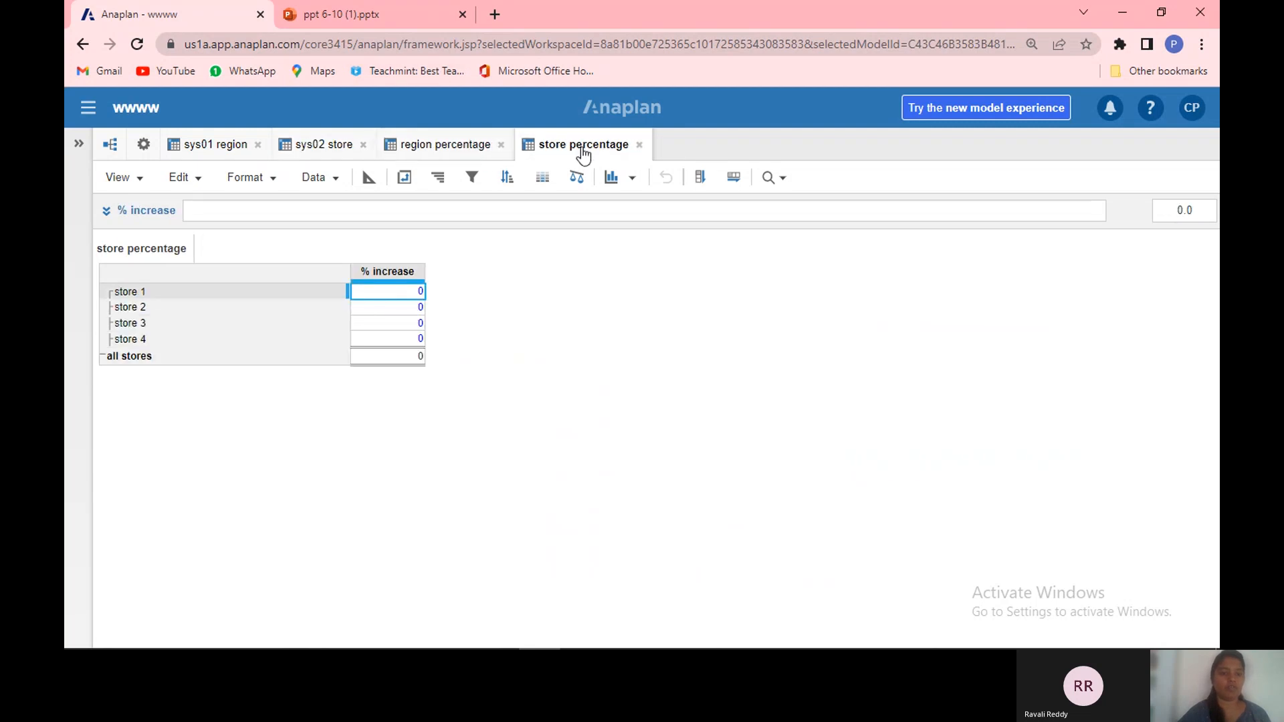
click(383, 272)
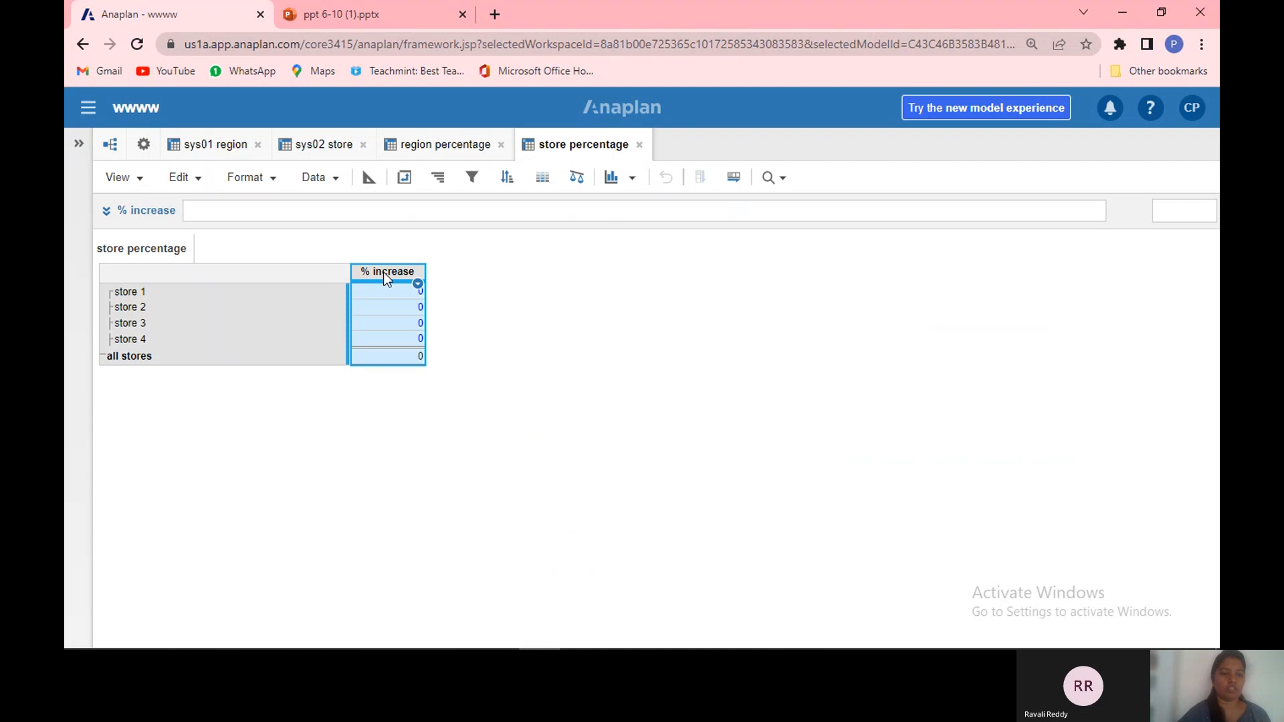
click(301, 210)
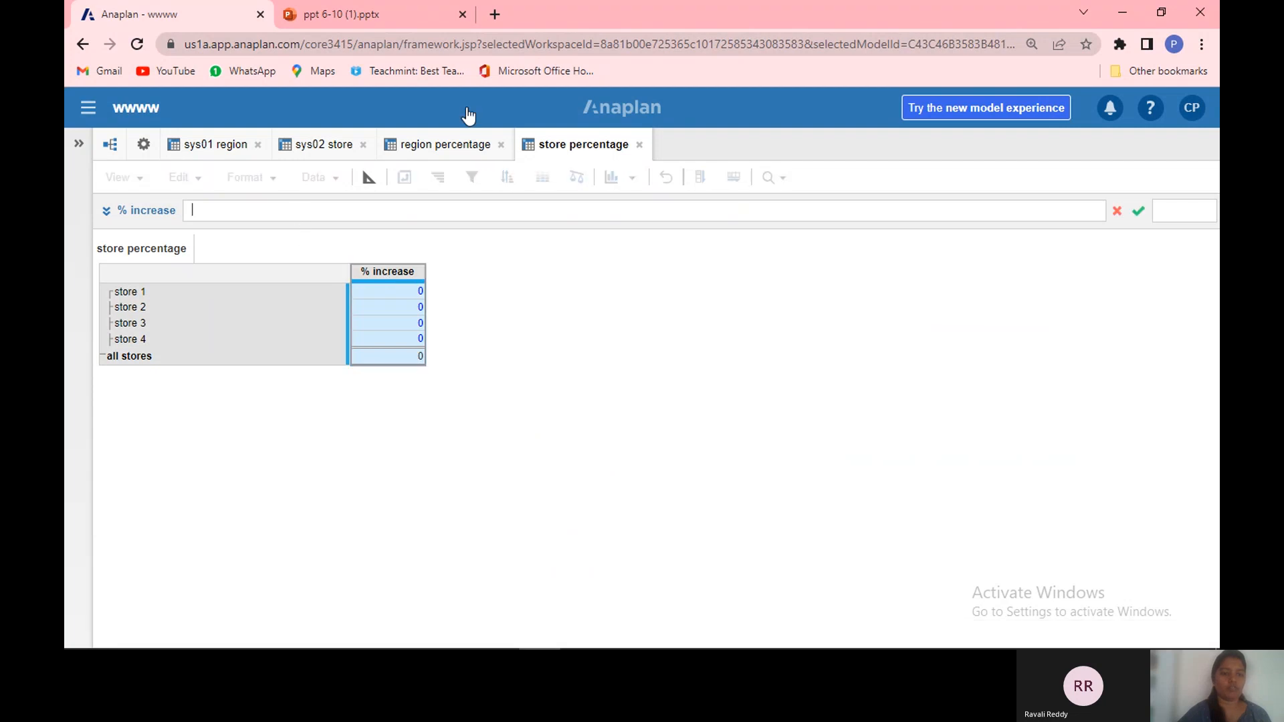
click(451, 153)
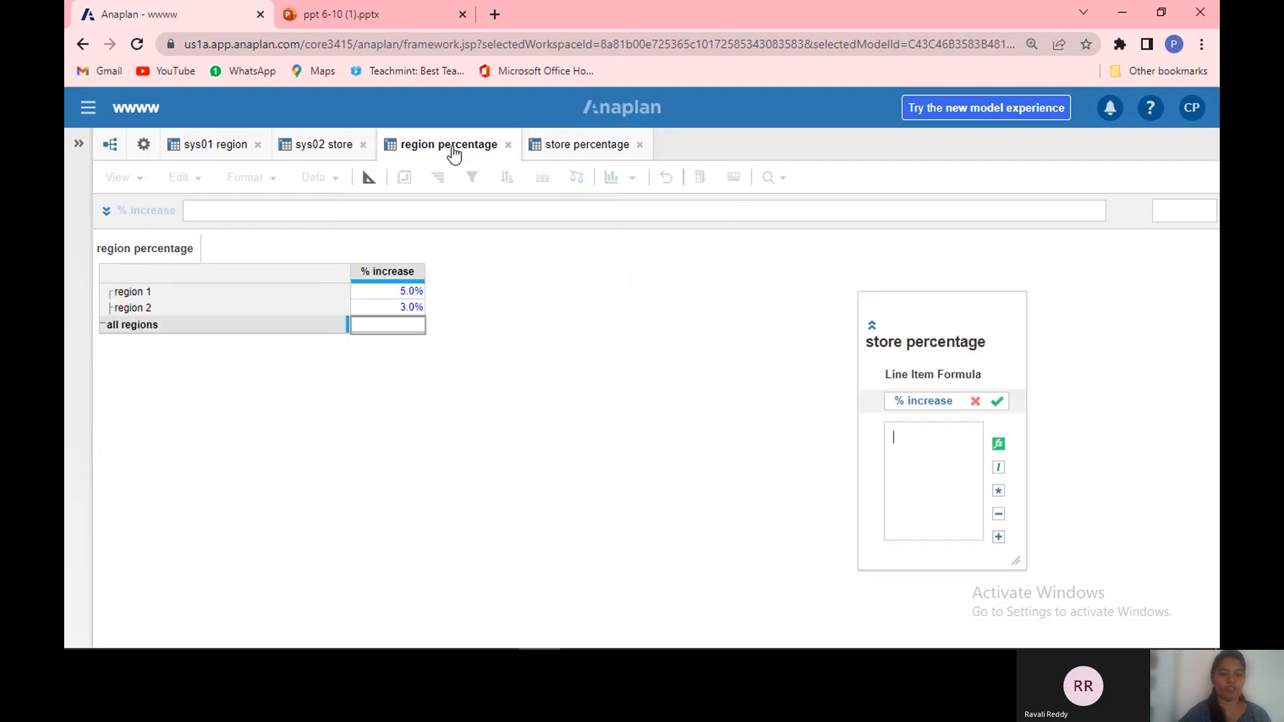
click(397, 270)
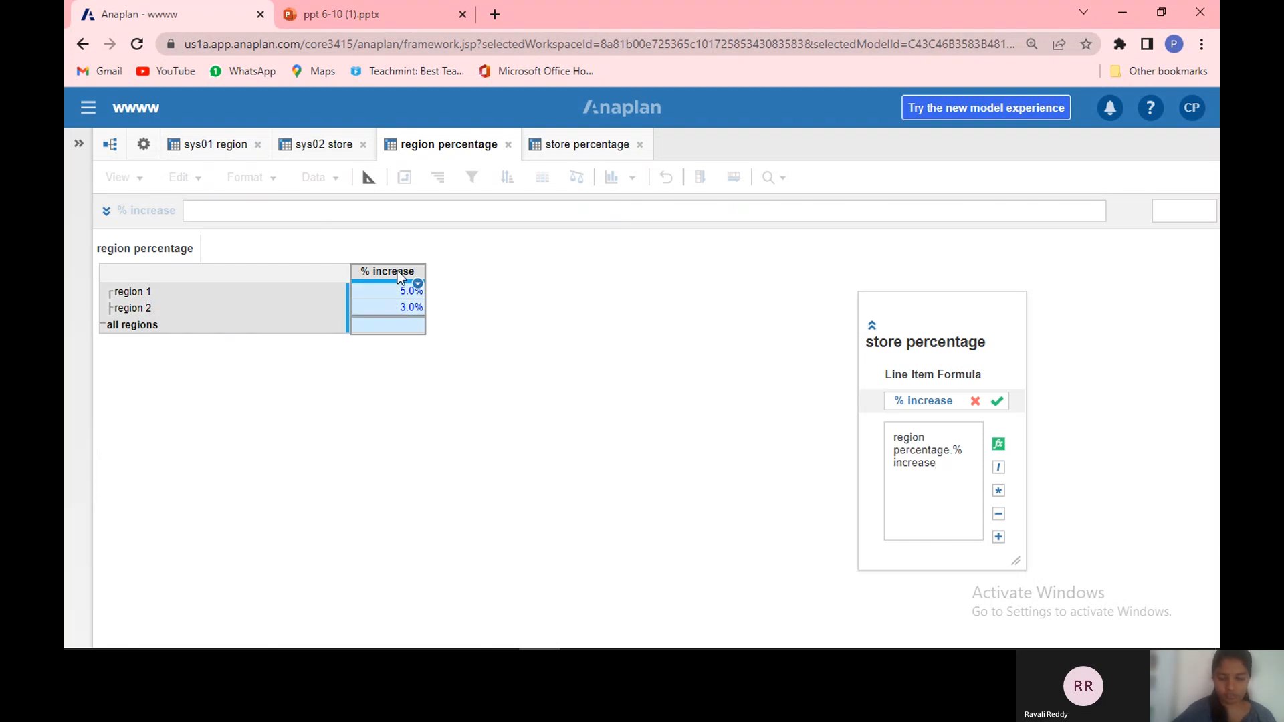
text([lookup:)
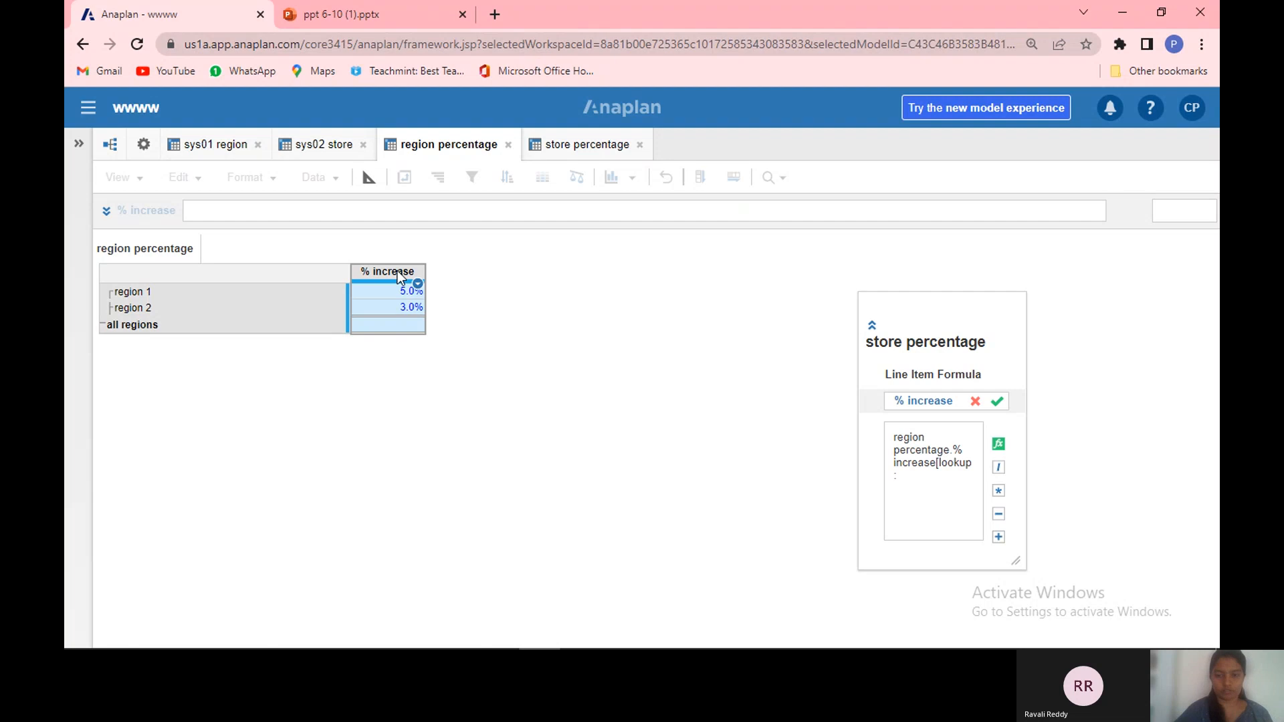
click(338, 151)
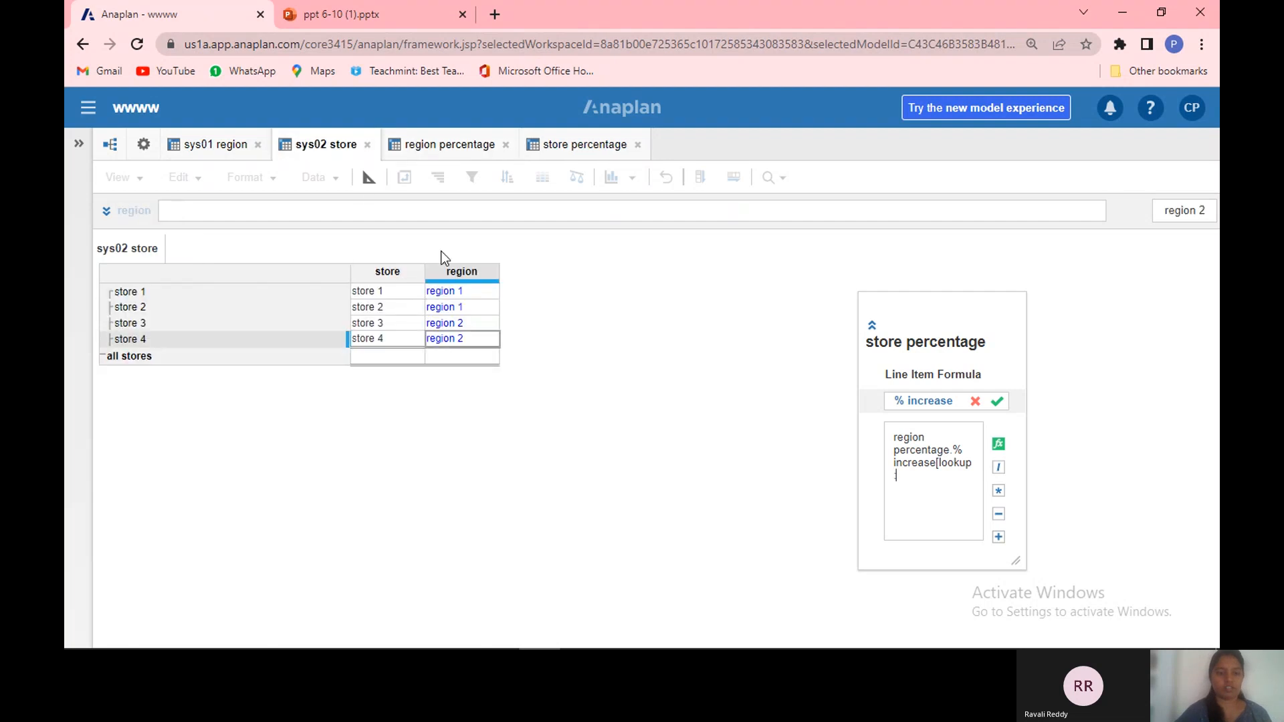
click(447, 273)
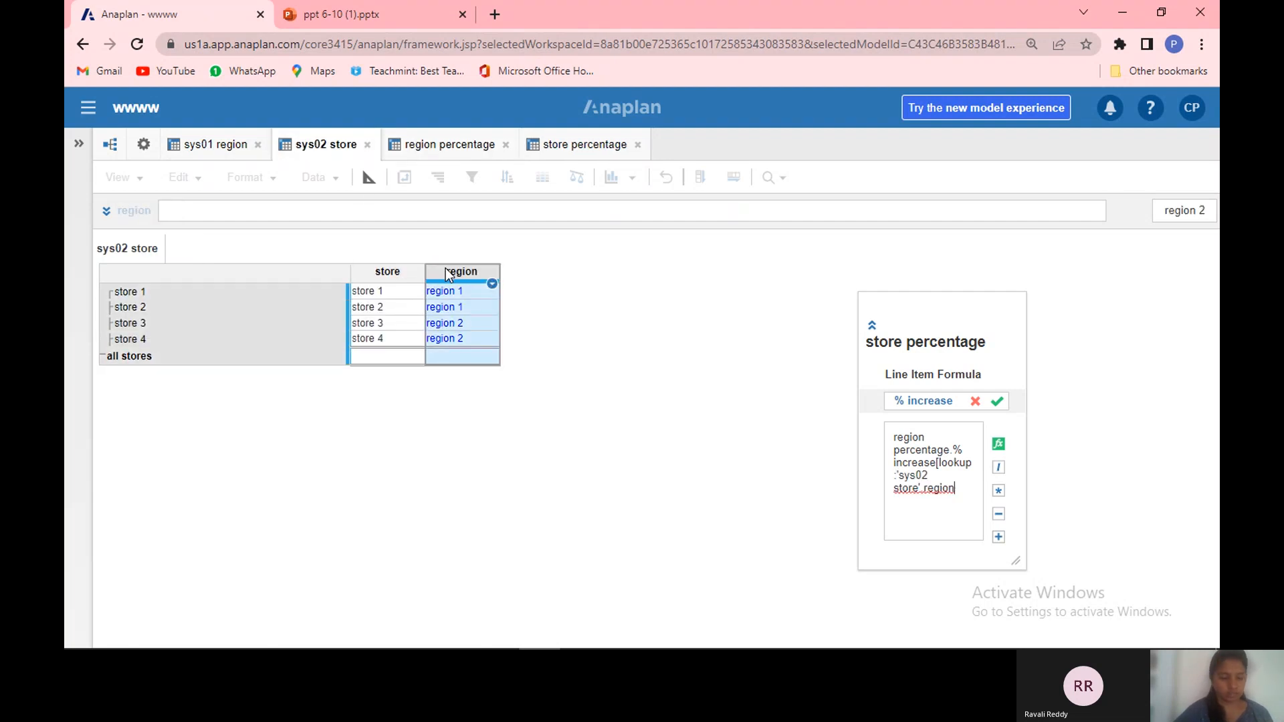
text(])
key(Return)
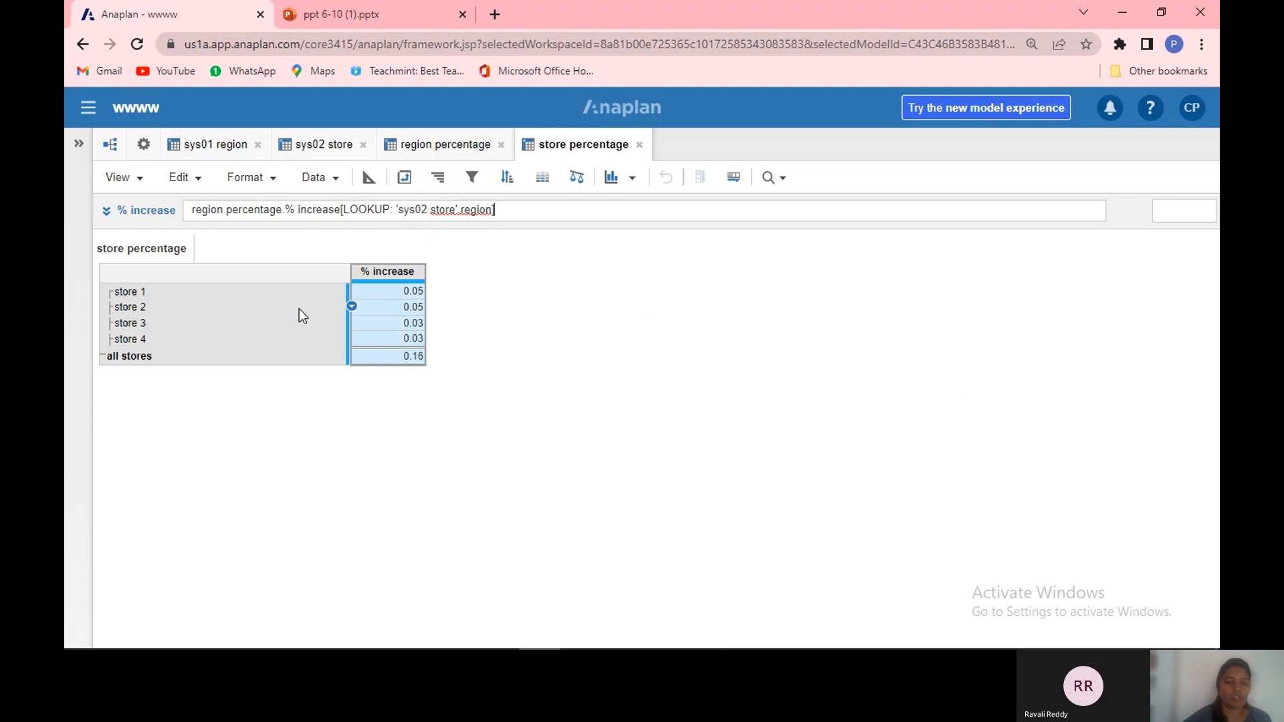
click(378, 326)
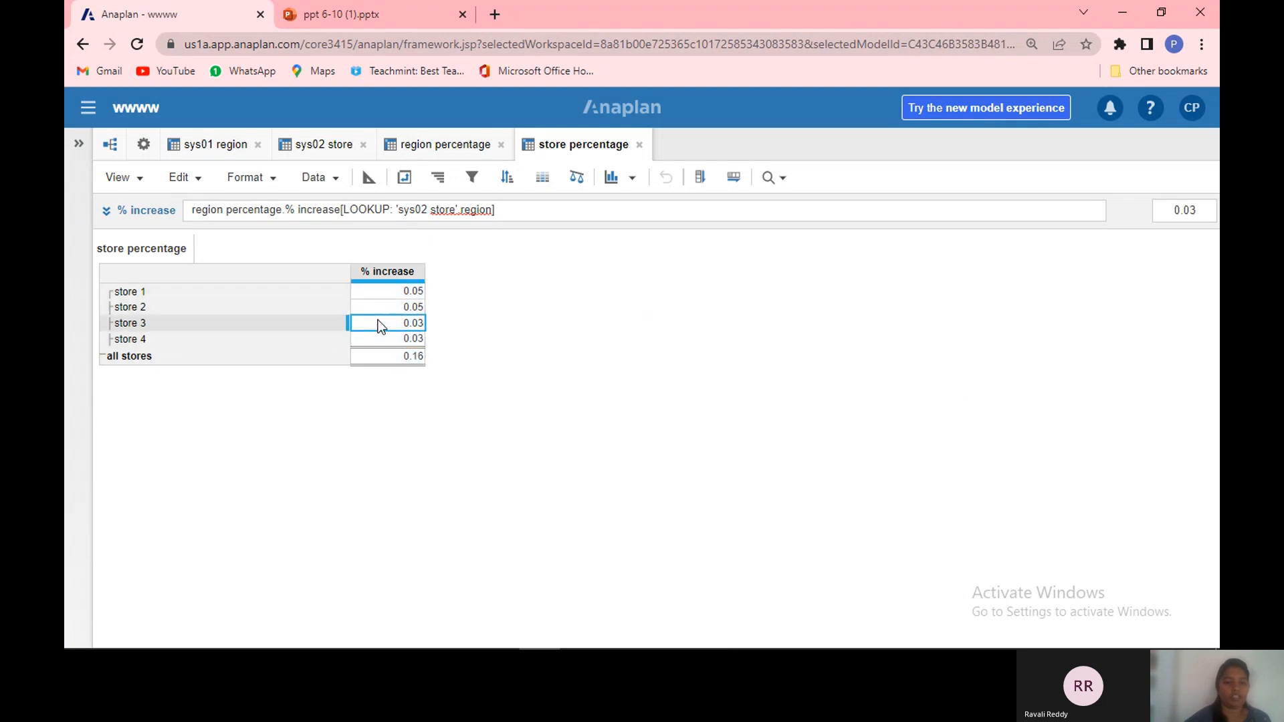
Step: Format the store percentage module's % increase line item as a percentage with 1 decimal place
click(369, 178)
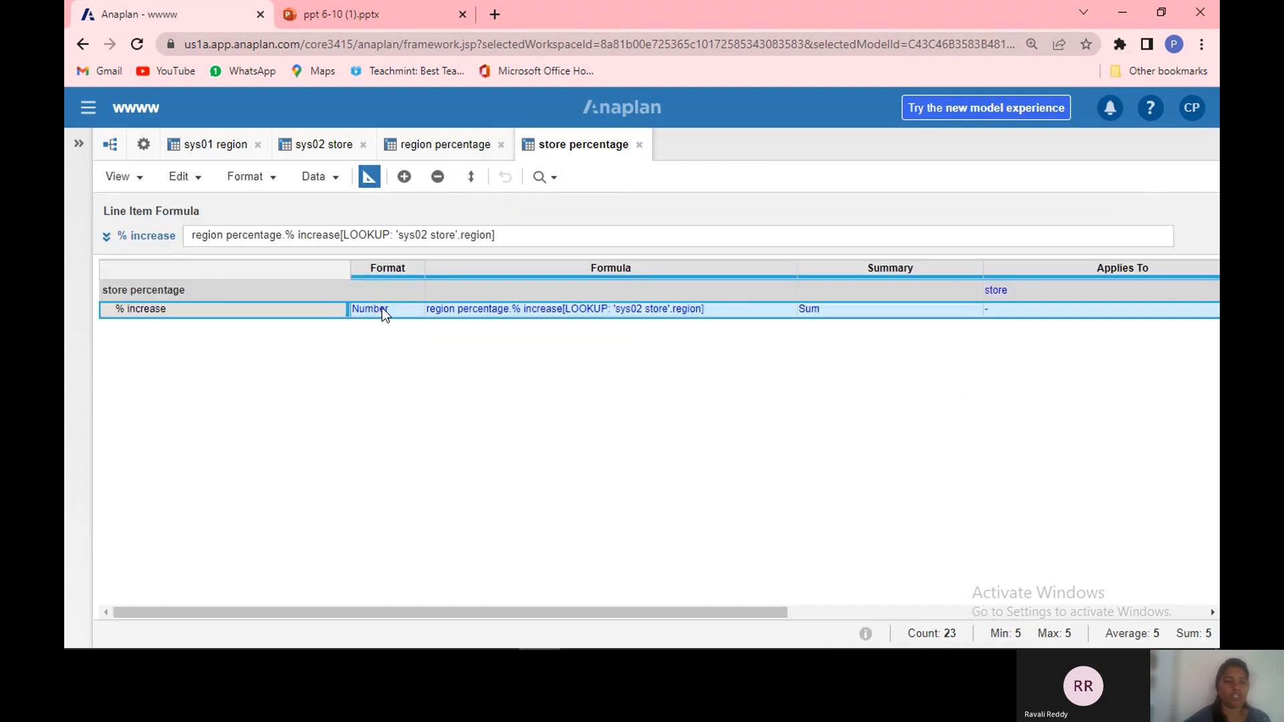
click(400, 310)
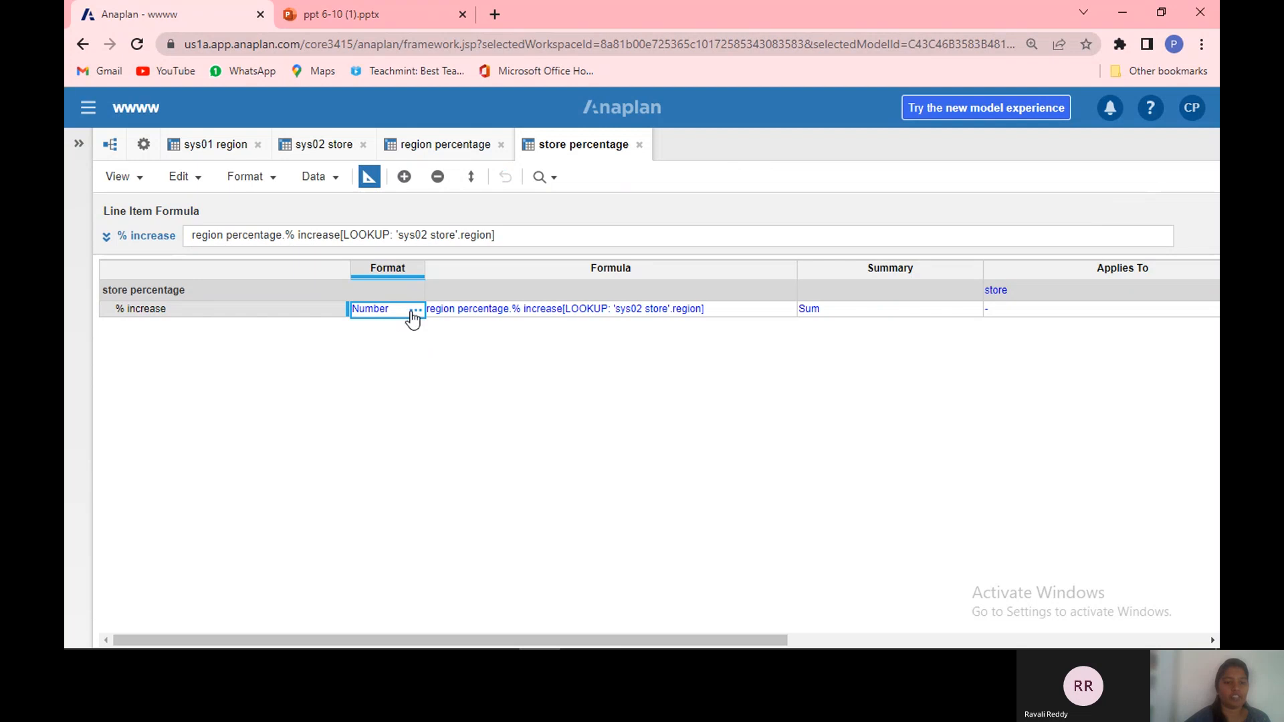
click(415, 311)
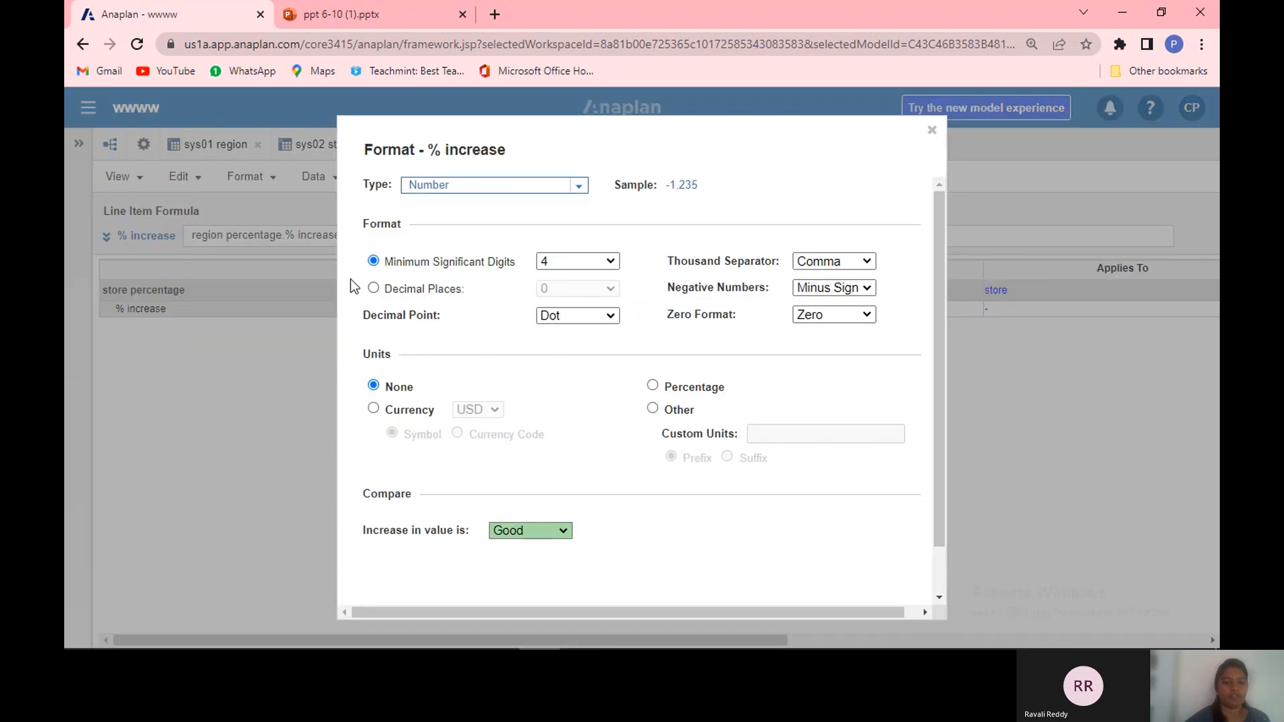
click(373, 288)
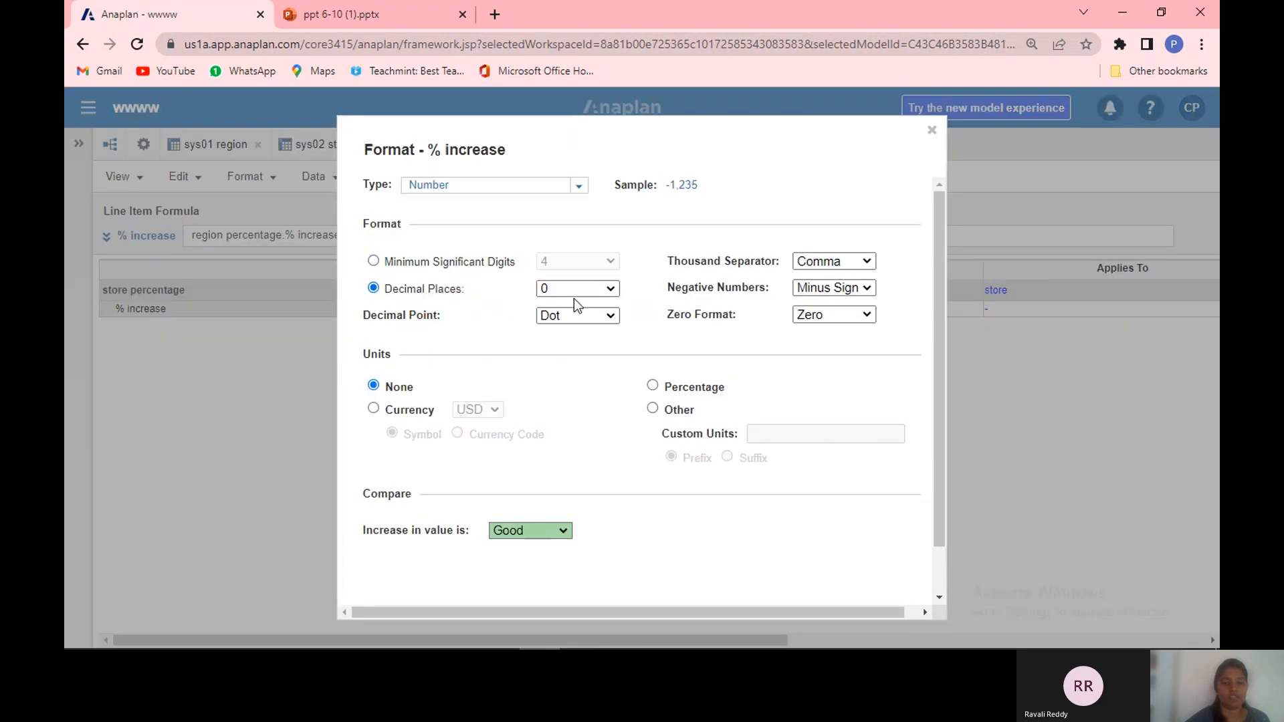
click(610, 288)
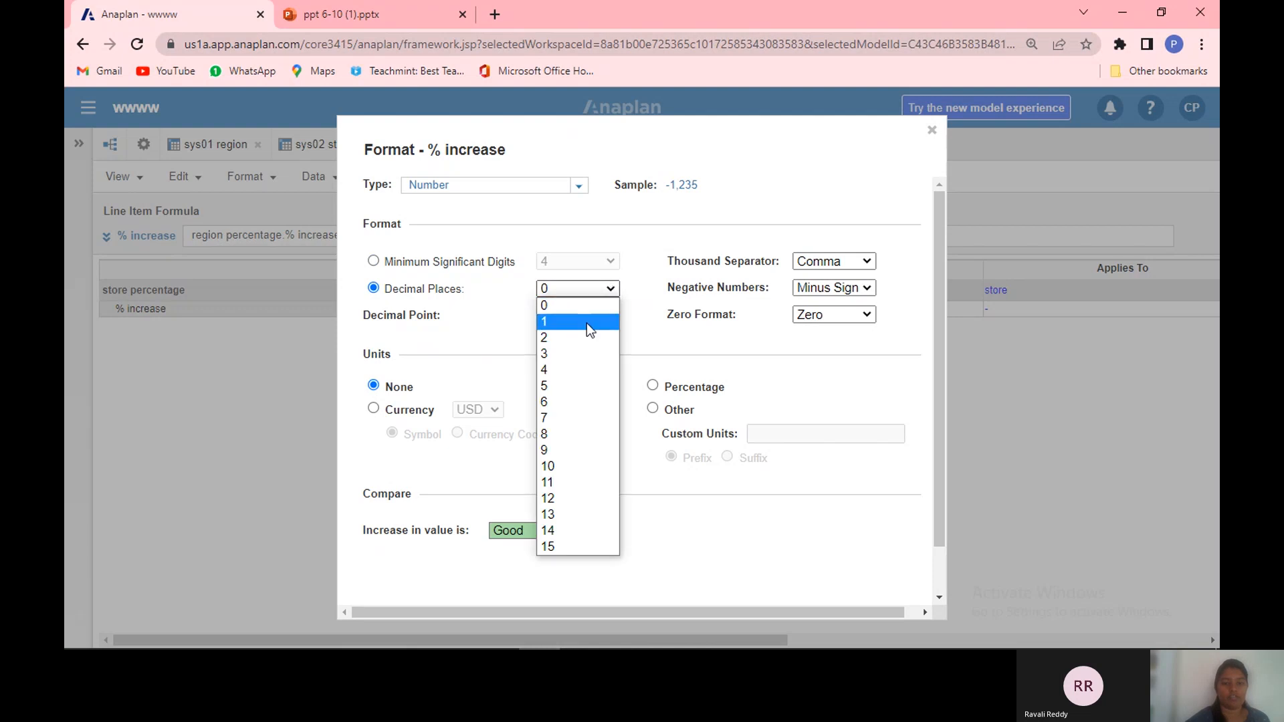
click(588, 324)
click(654, 387)
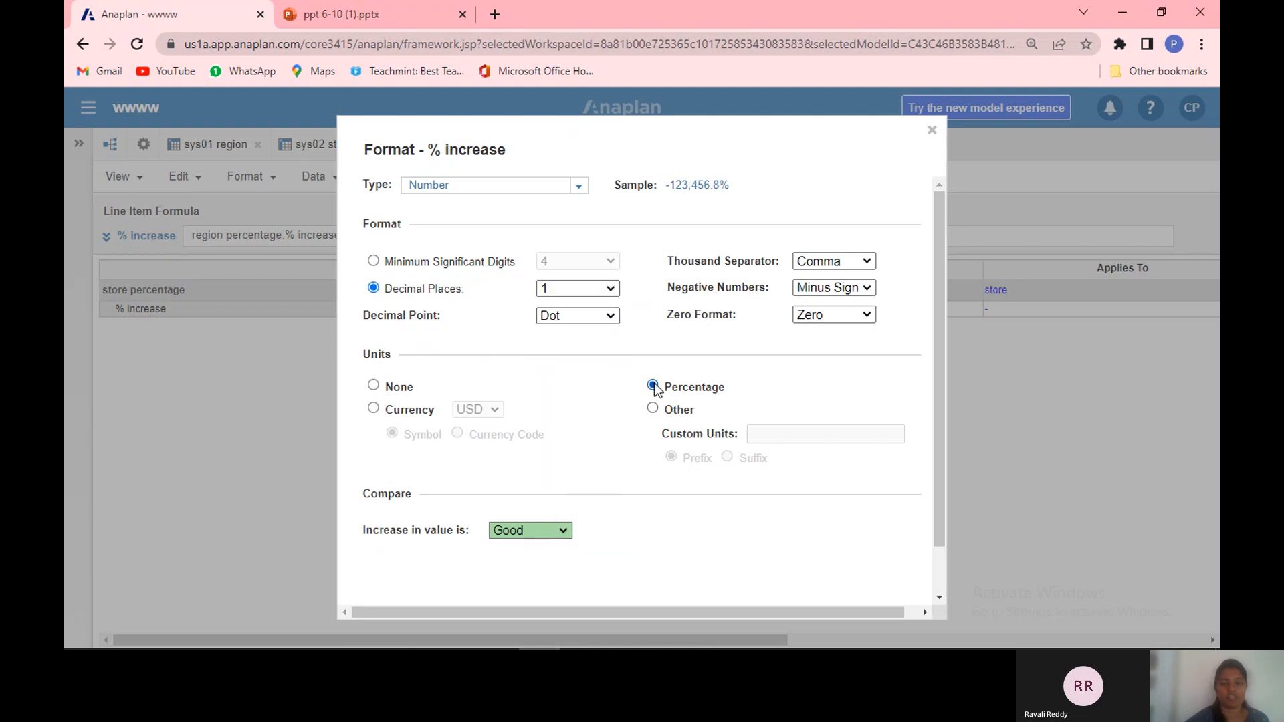
click(939, 598)
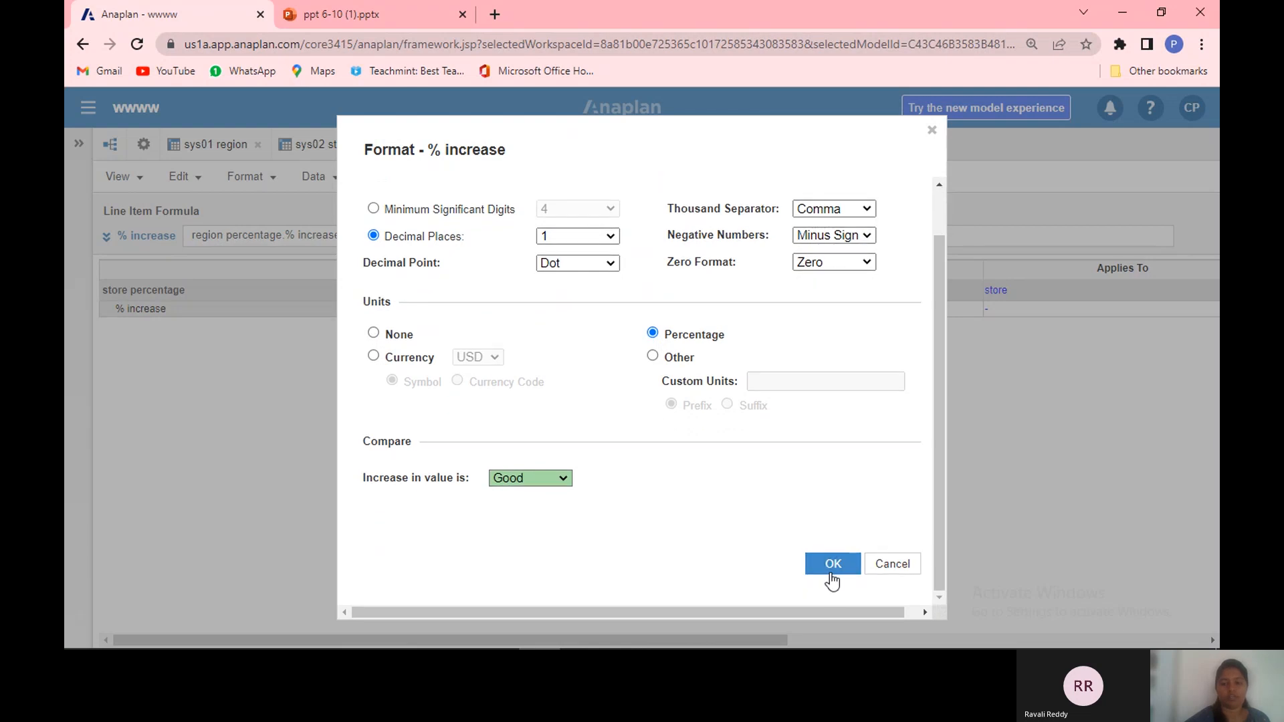
click(830, 568)
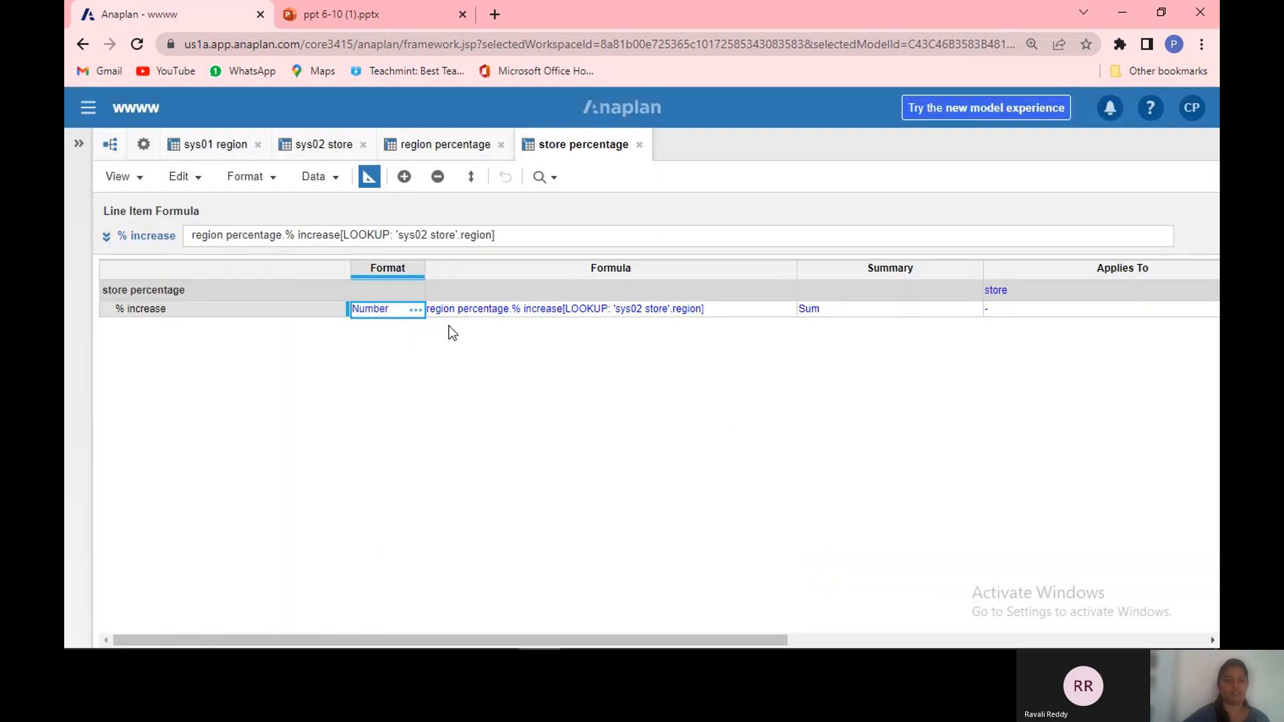
click(368, 176)
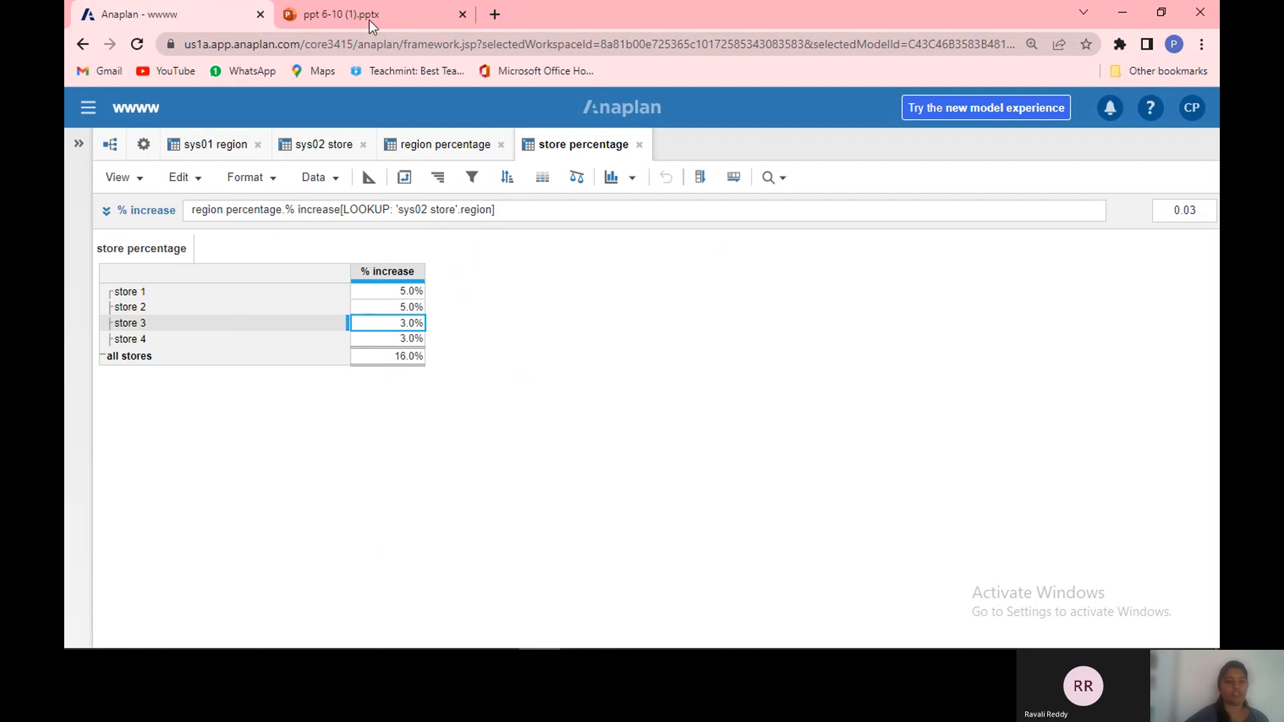
Step: Switch to the presentation and review the Lookup example and Pivot slides before returning to the model
click(311, 15)
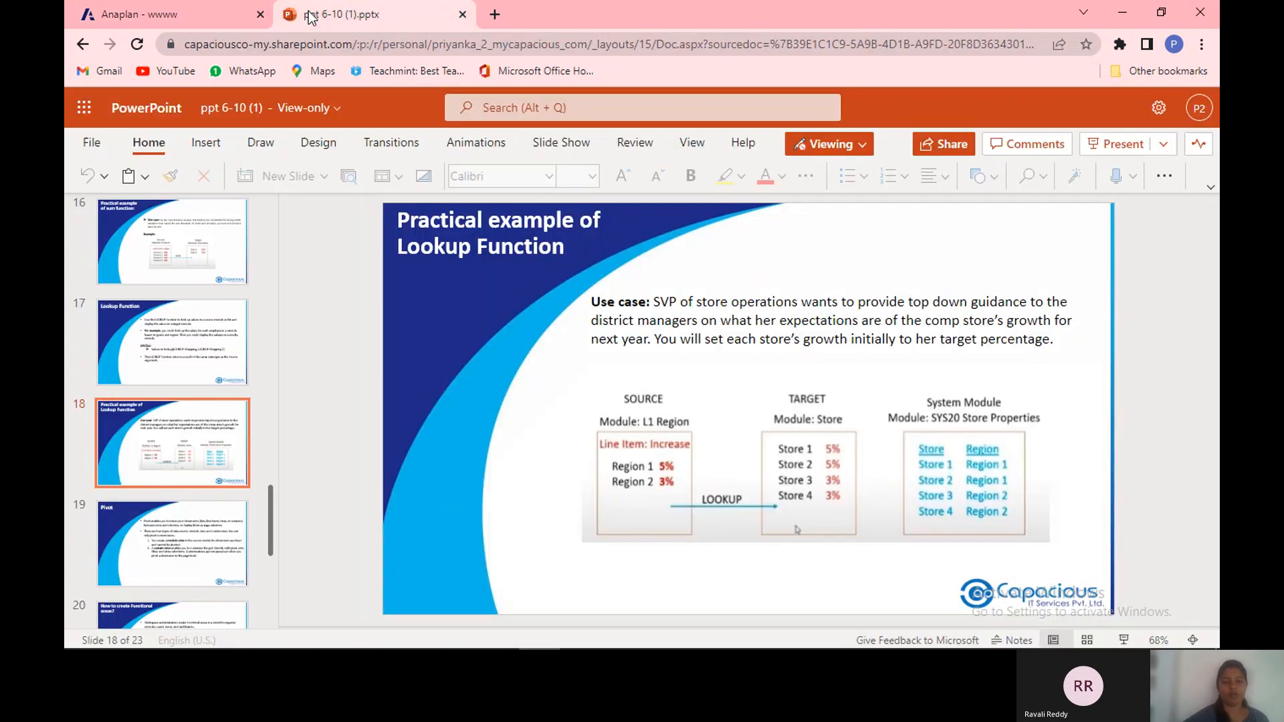
click(828, 451)
click(807, 419)
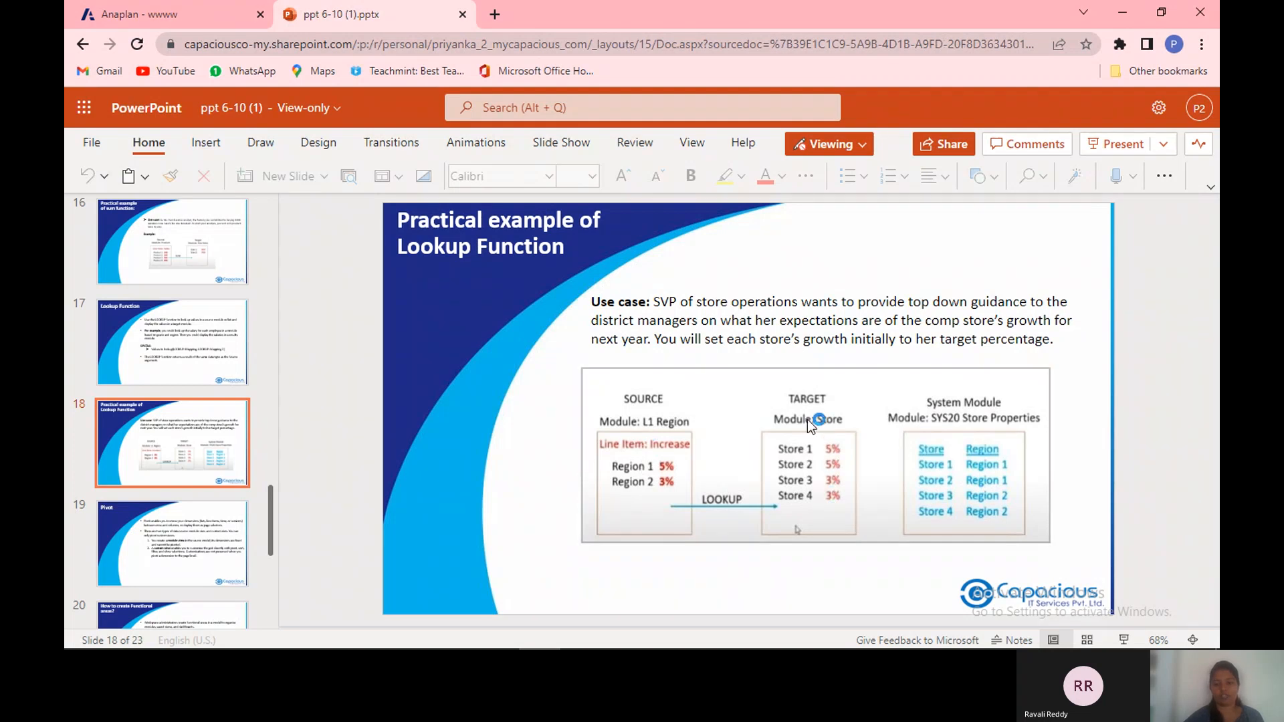
click(823, 489)
click(215, 10)
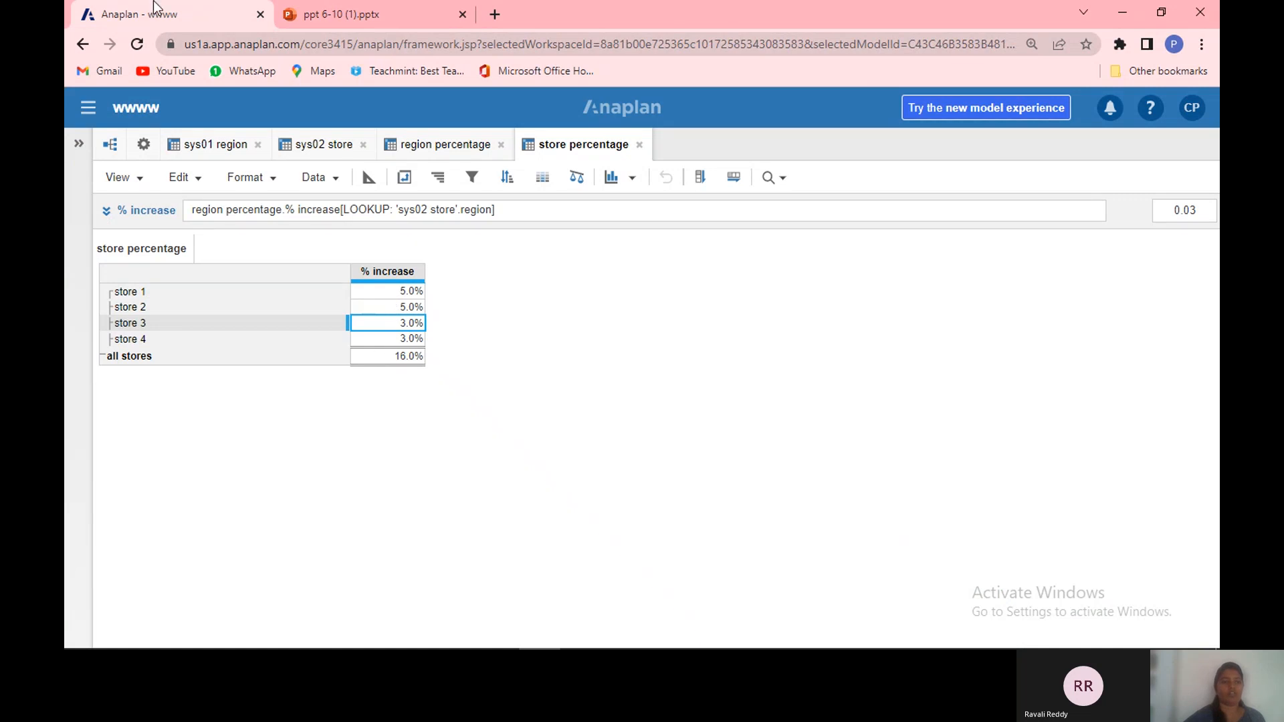
click(315, 11)
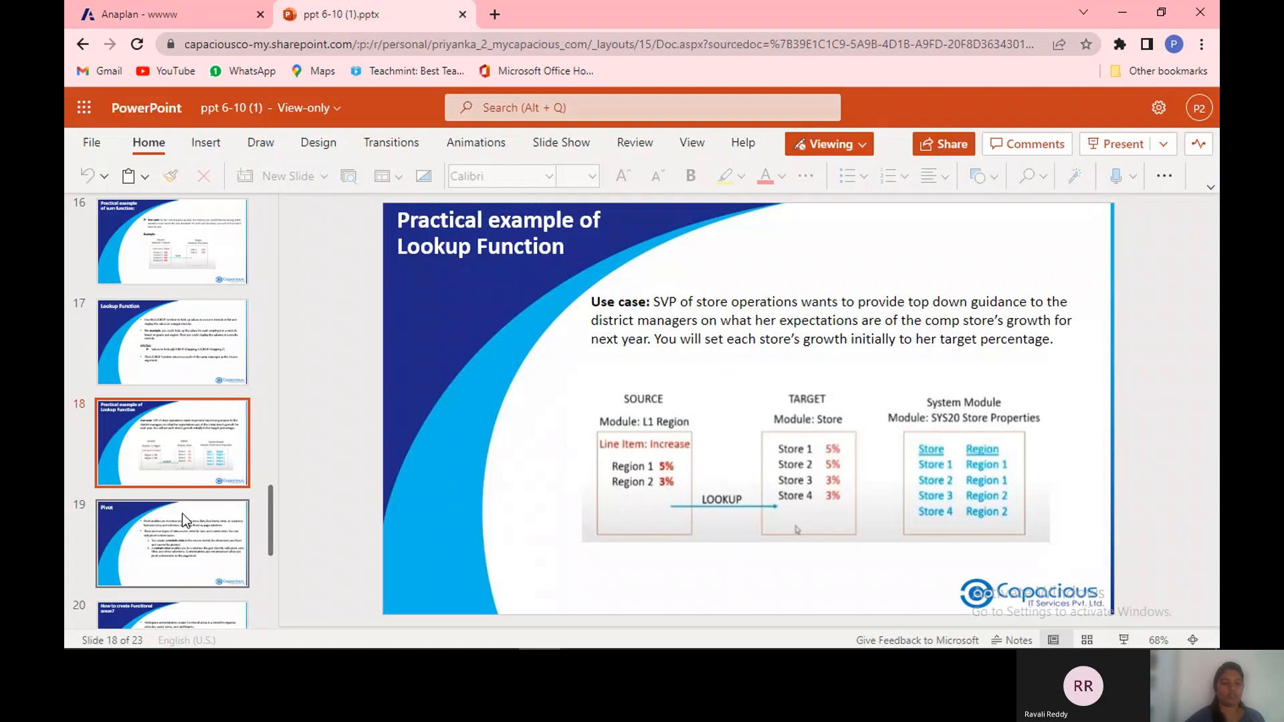
click(181, 520)
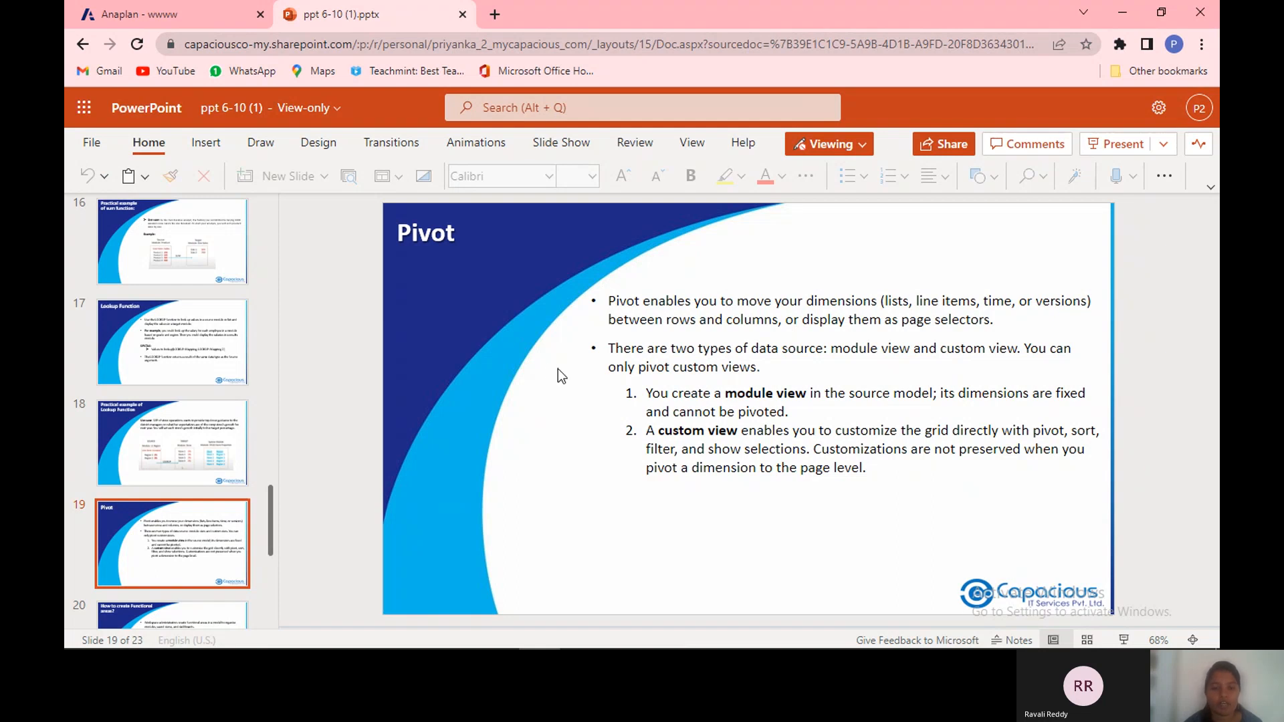
click(171, 9)
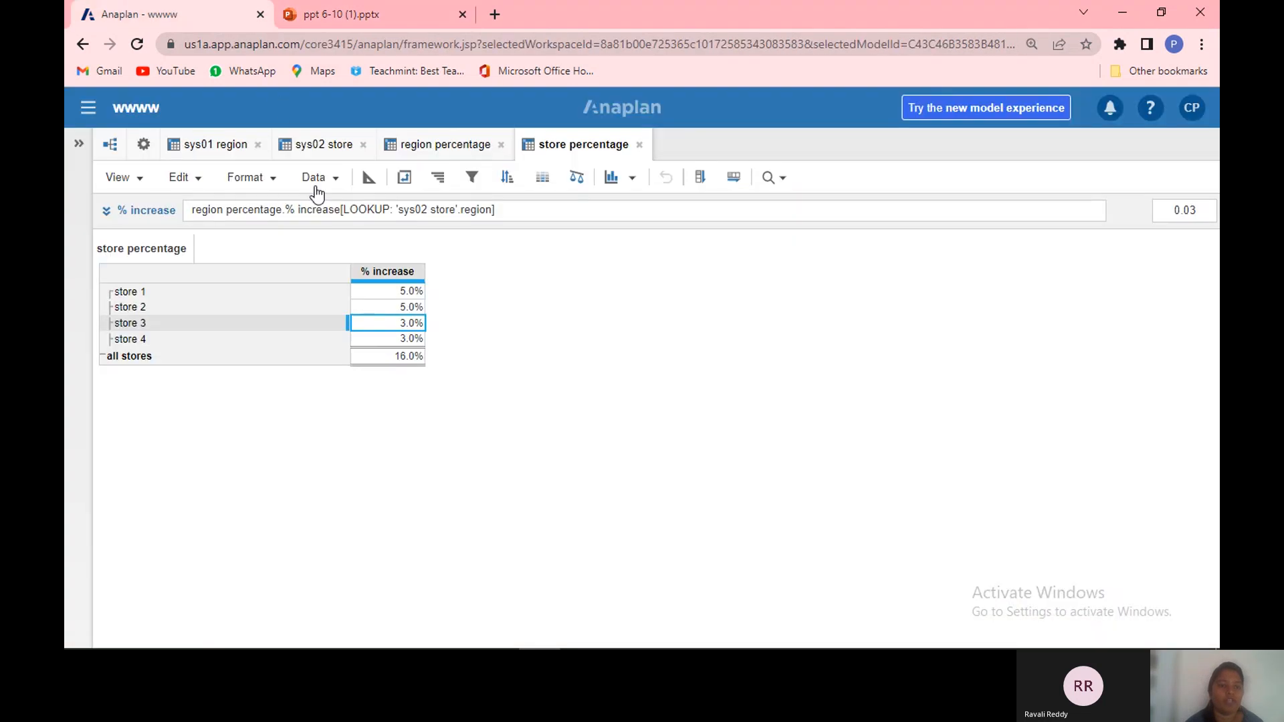
Step: Open SYS01 TIME MODULE from the model settings' module list
click(214, 147)
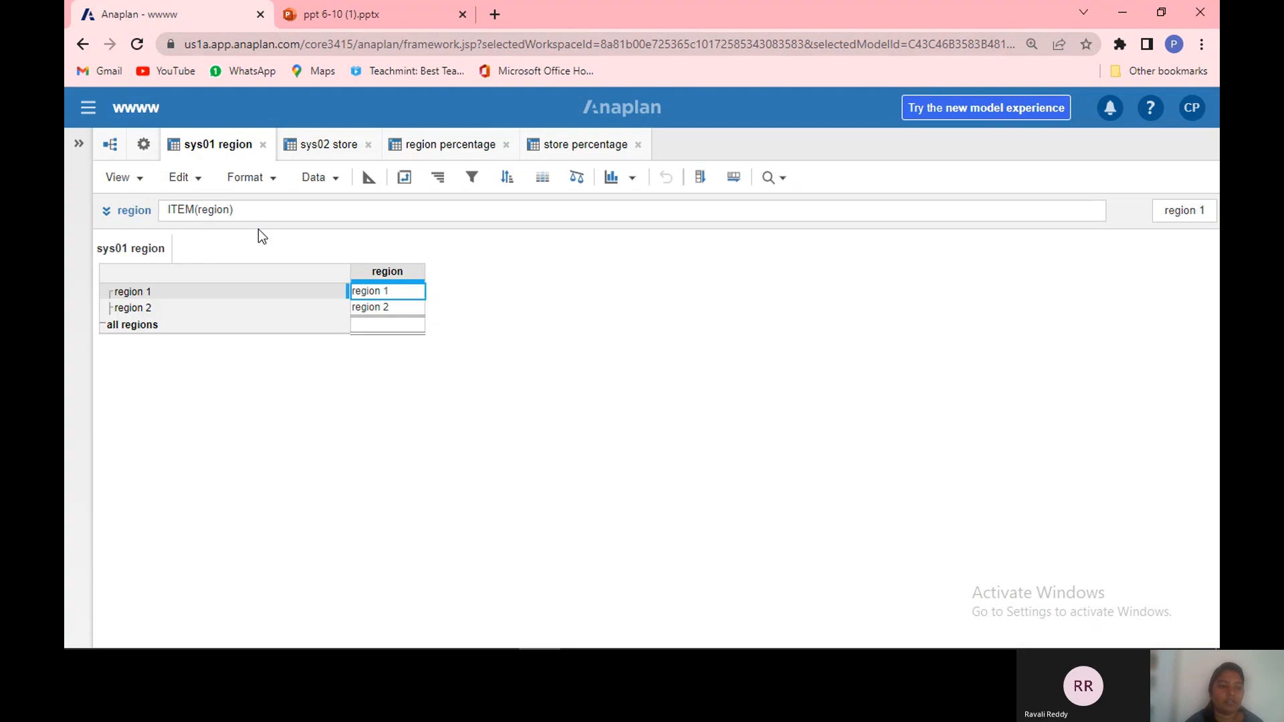
click(151, 158)
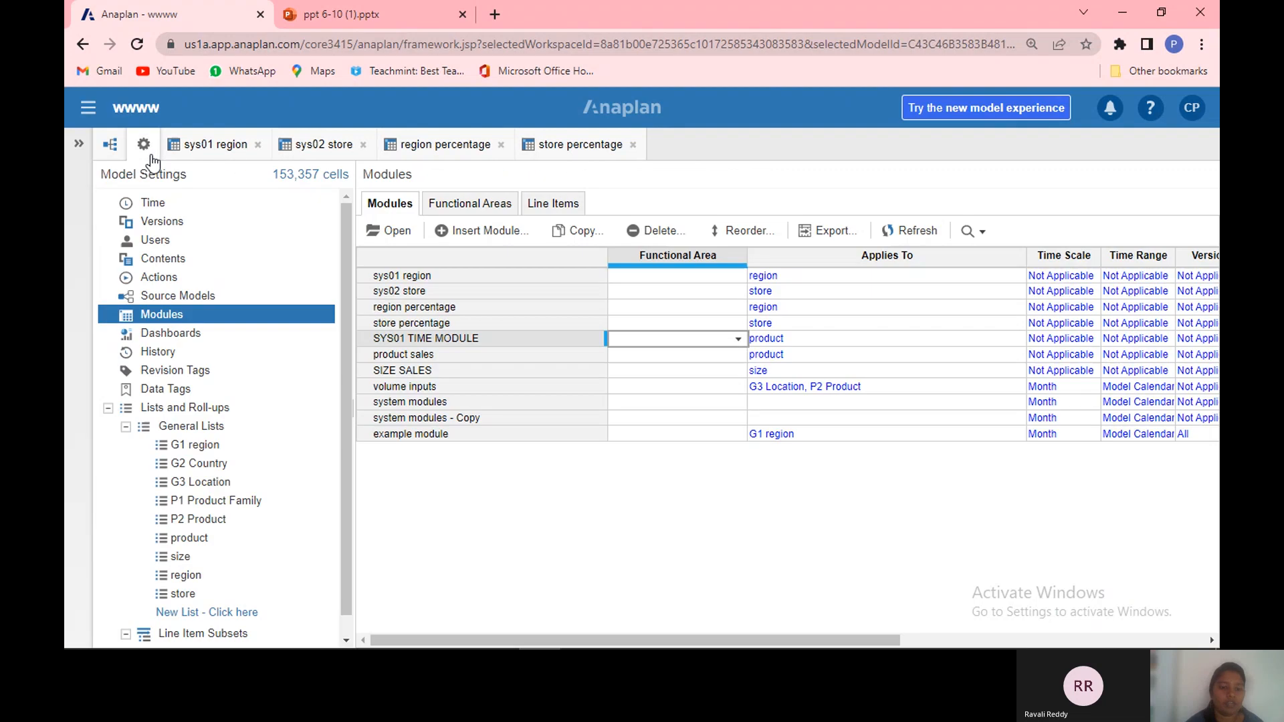
click(455, 342)
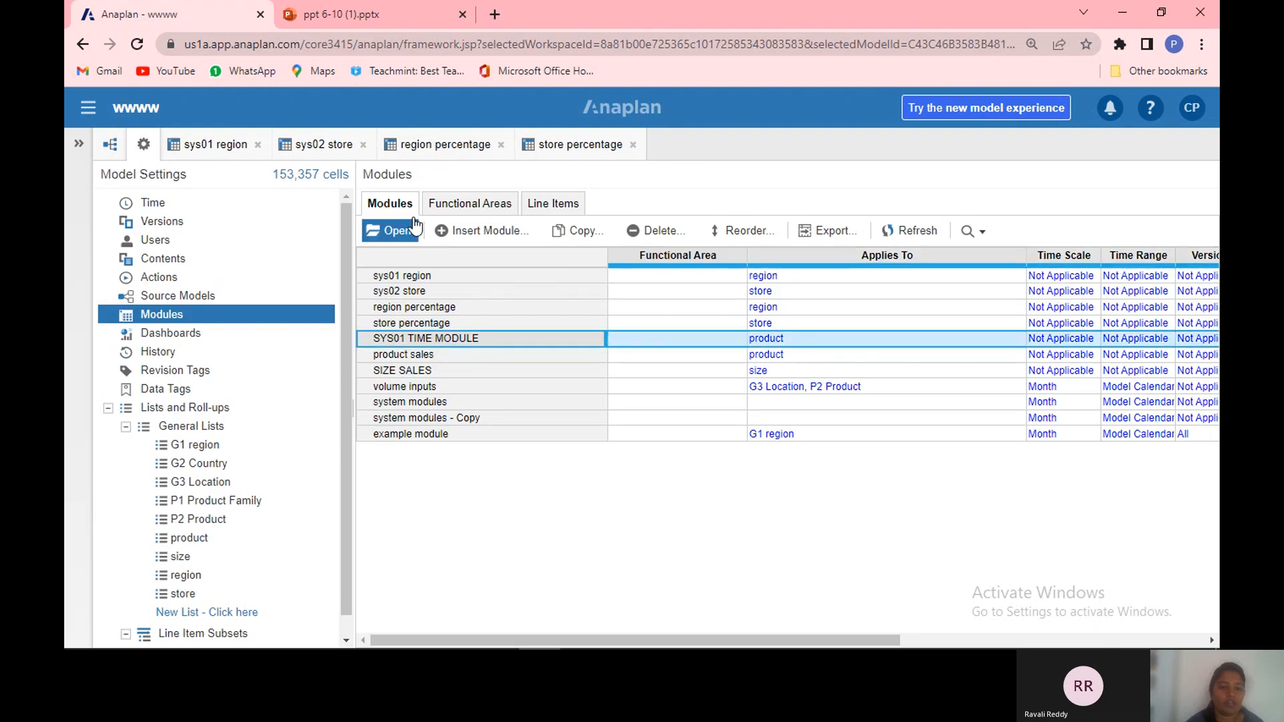
click(397, 231)
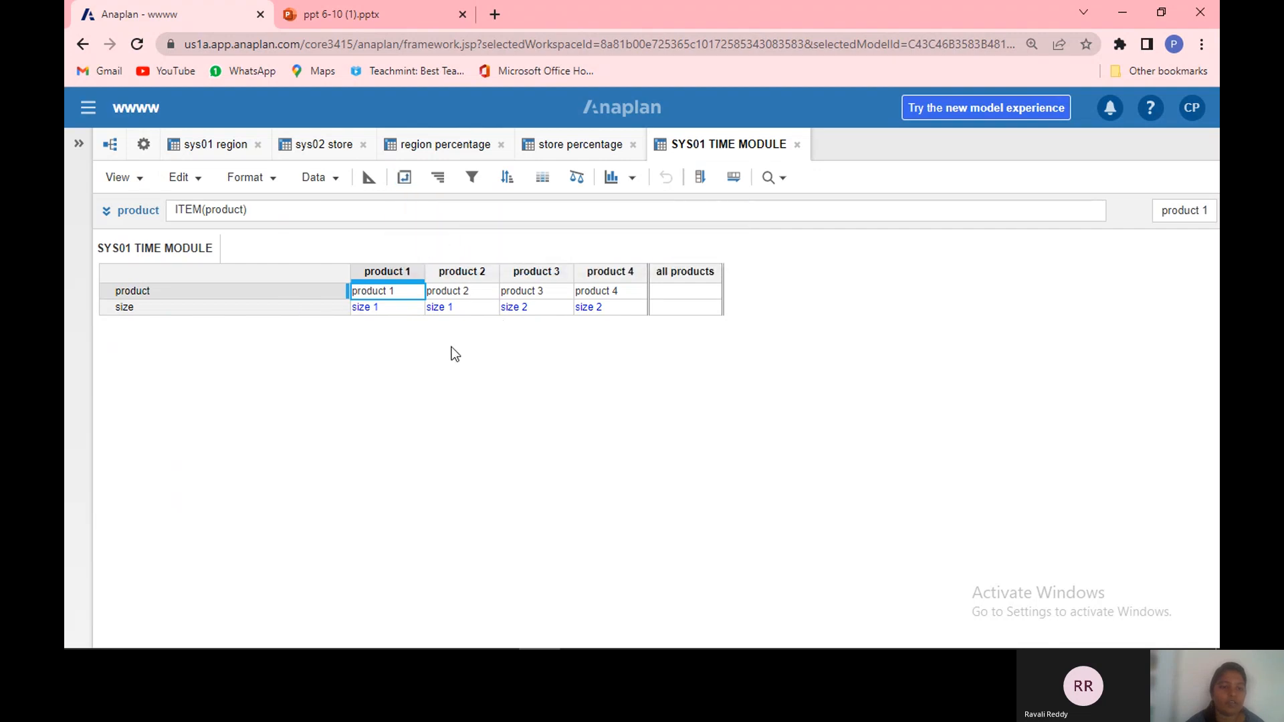
Step: Pivot SYS01 TIME MODULE so products lie in rows and line items in columns
click(406, 181)
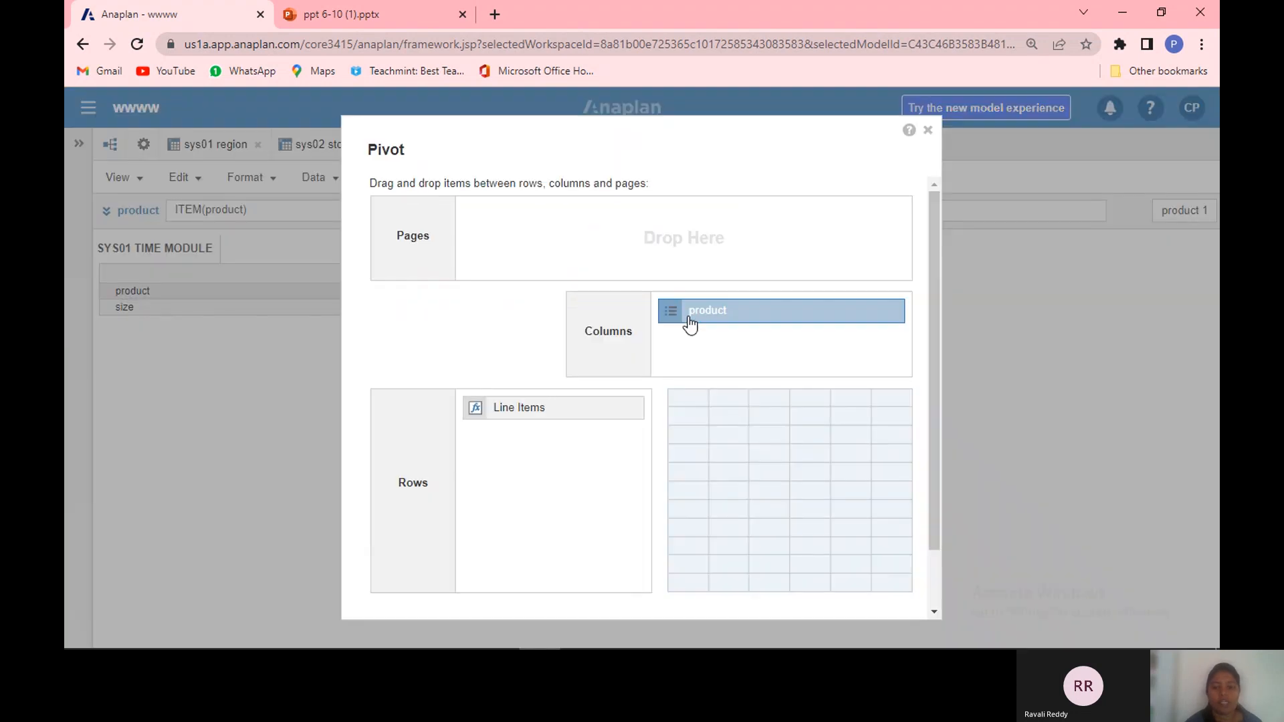
drag(689, 324, 519, 476)
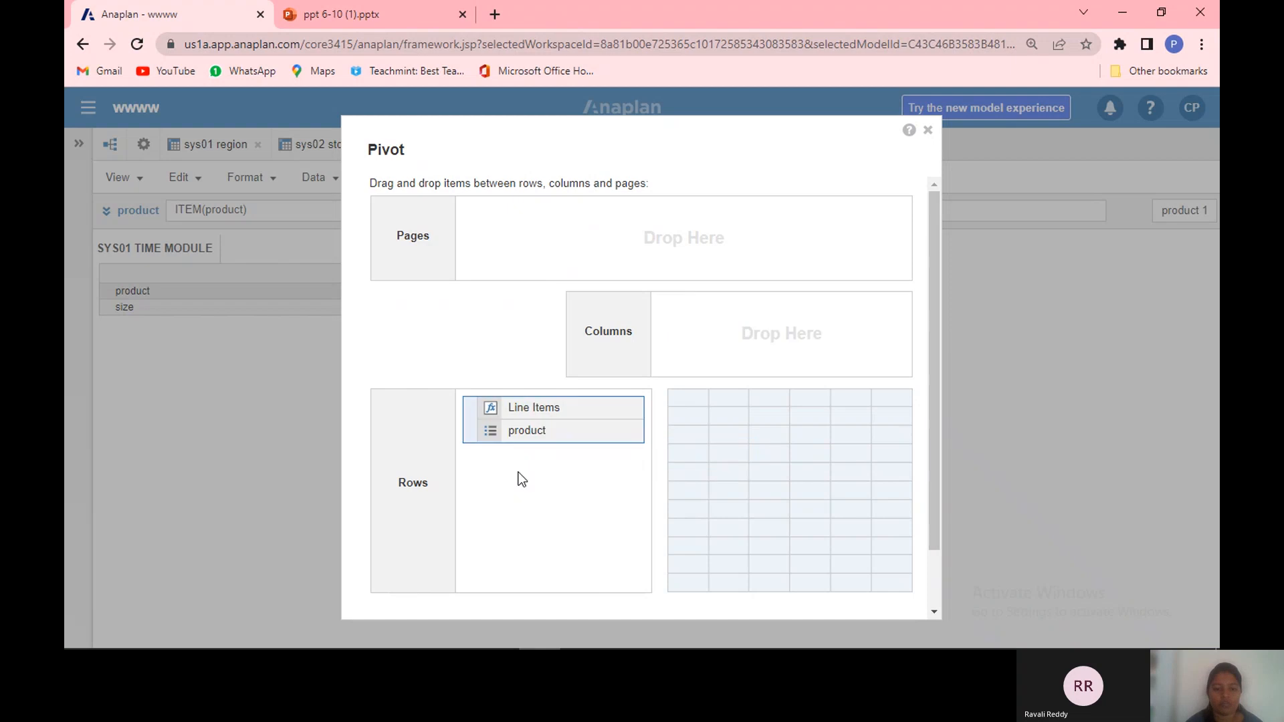
drag(521, 419, 735, 361)
scroll(935, 581, down, 2)
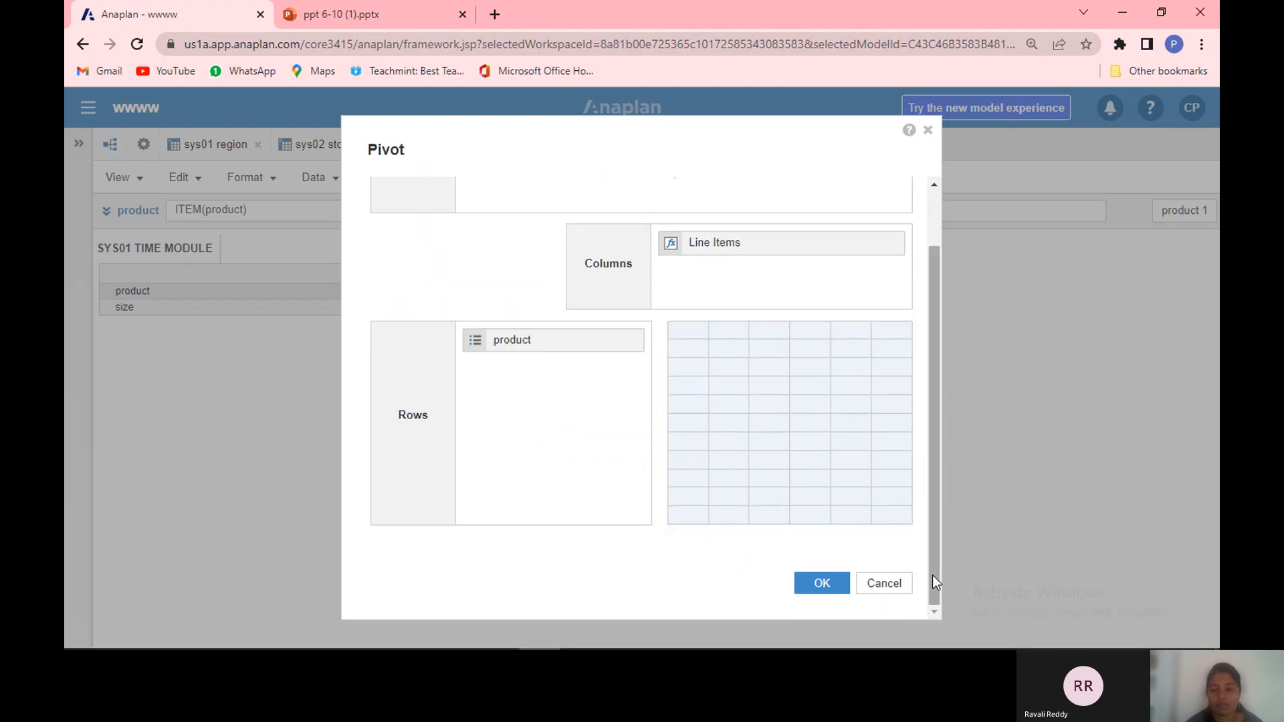
click(836, 585)
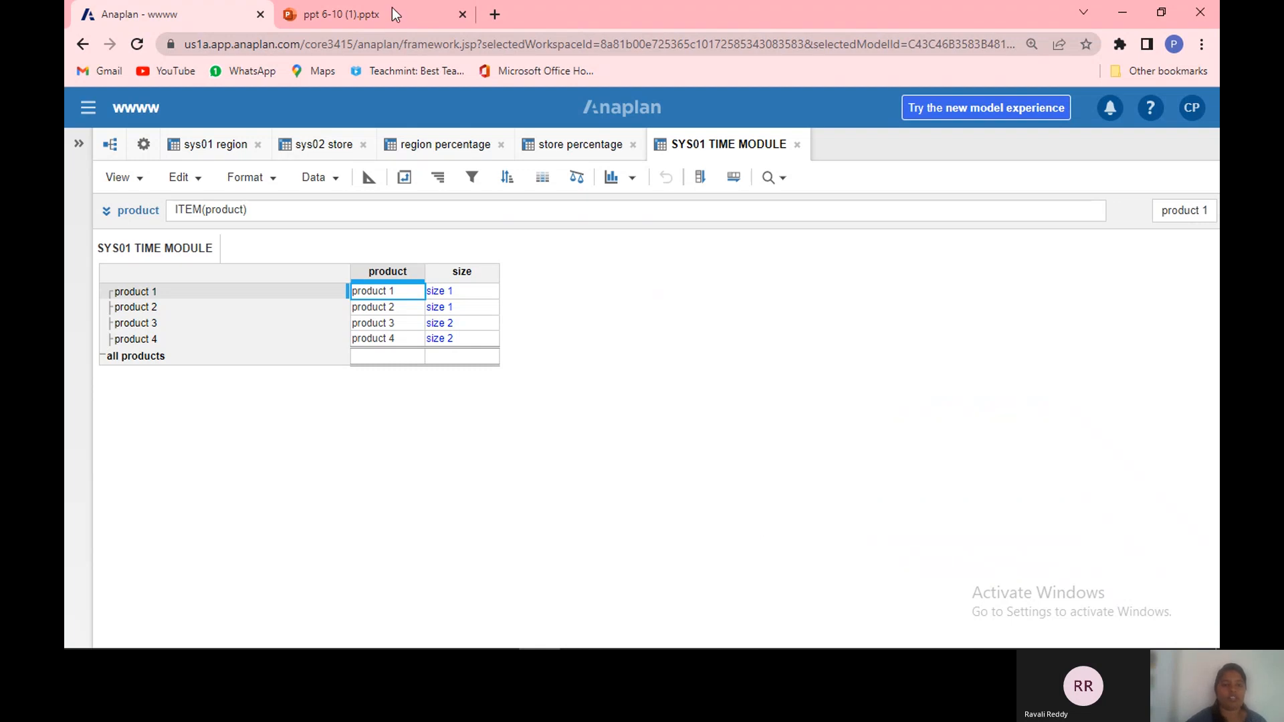
Step: Switch to the presentation and open the slide on creating functional areas
click(309, 12)
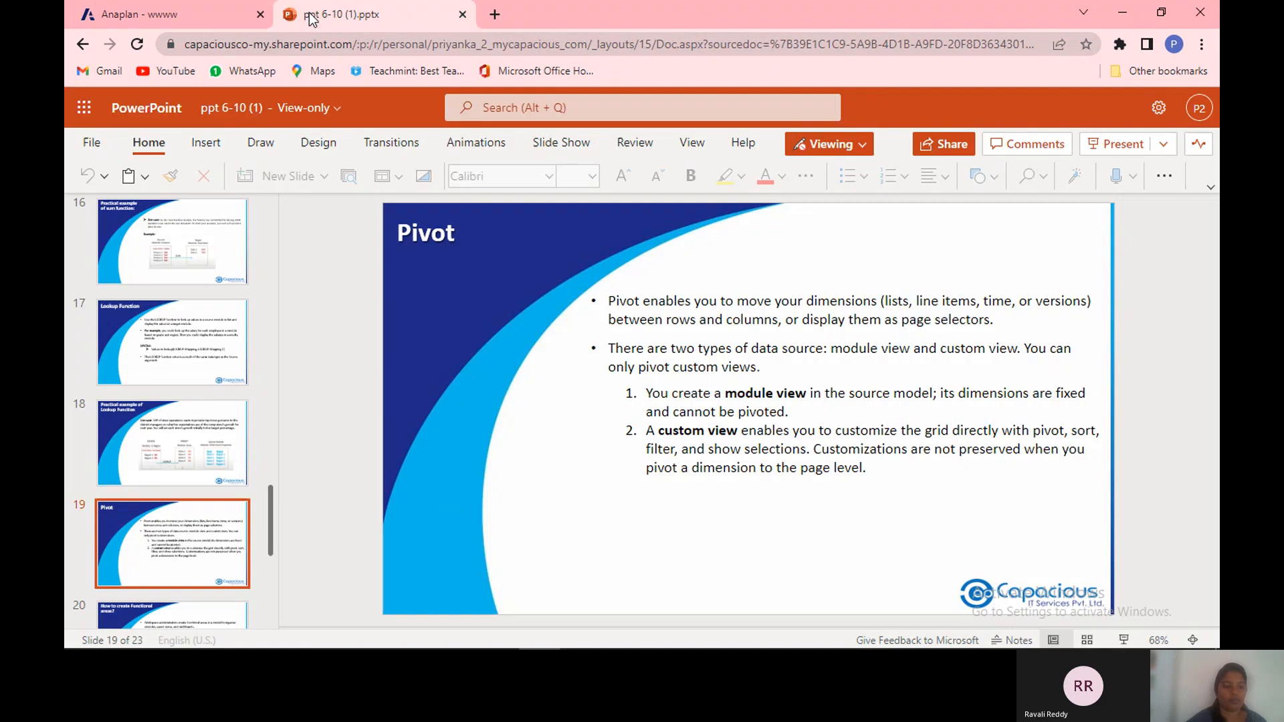
click(188, 608)
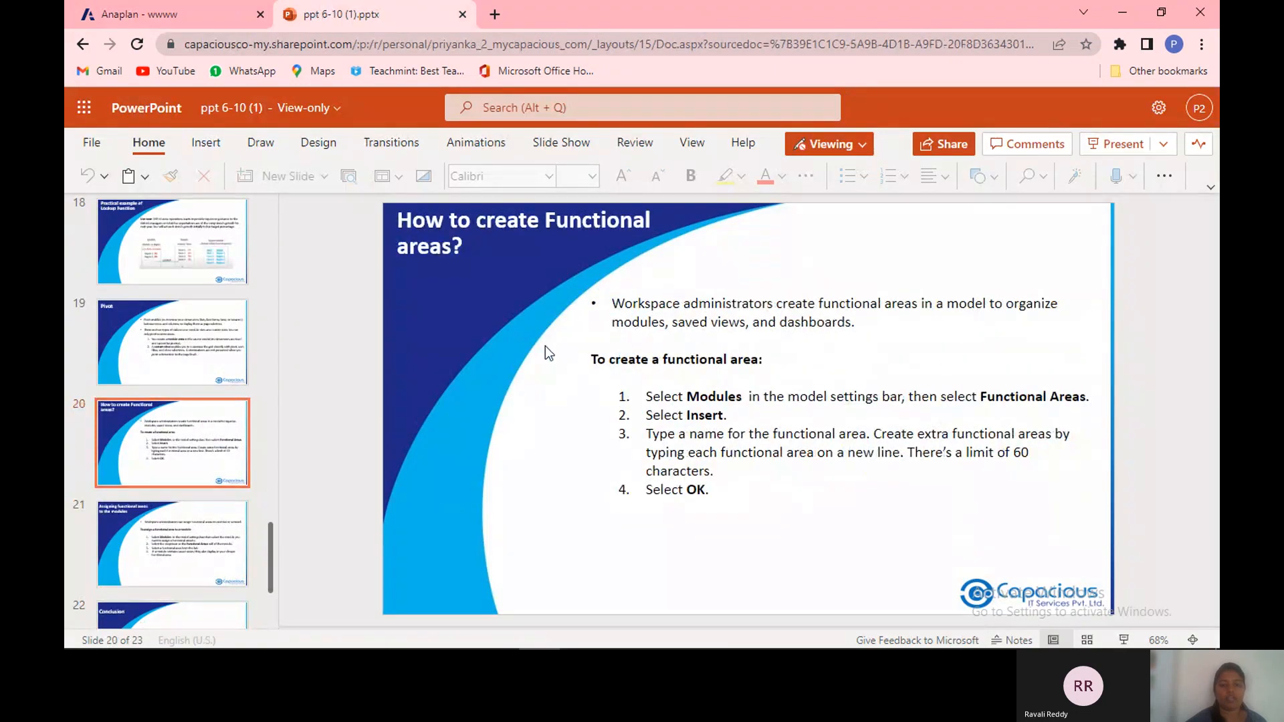